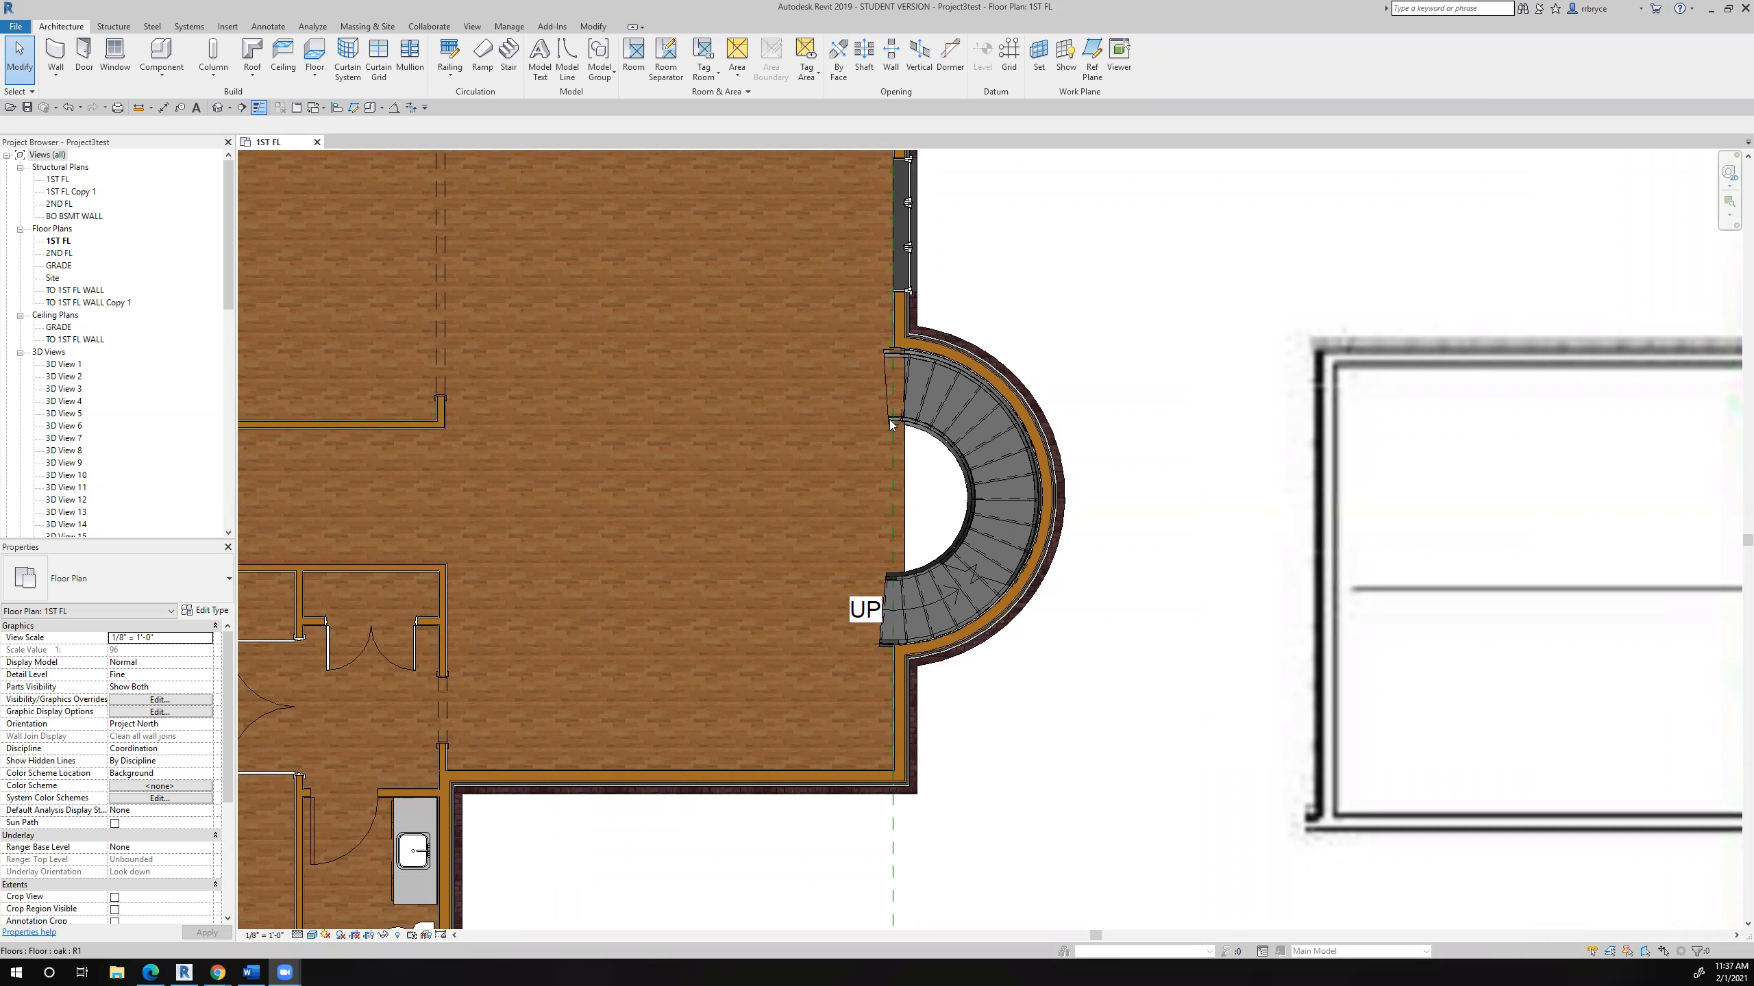
- Examine the curved stair, the reference stair rendering and the second floor sketch placed beside the first floor plan
scroll(889, 419, down, 10)
scroll(889, 422, down, 5)
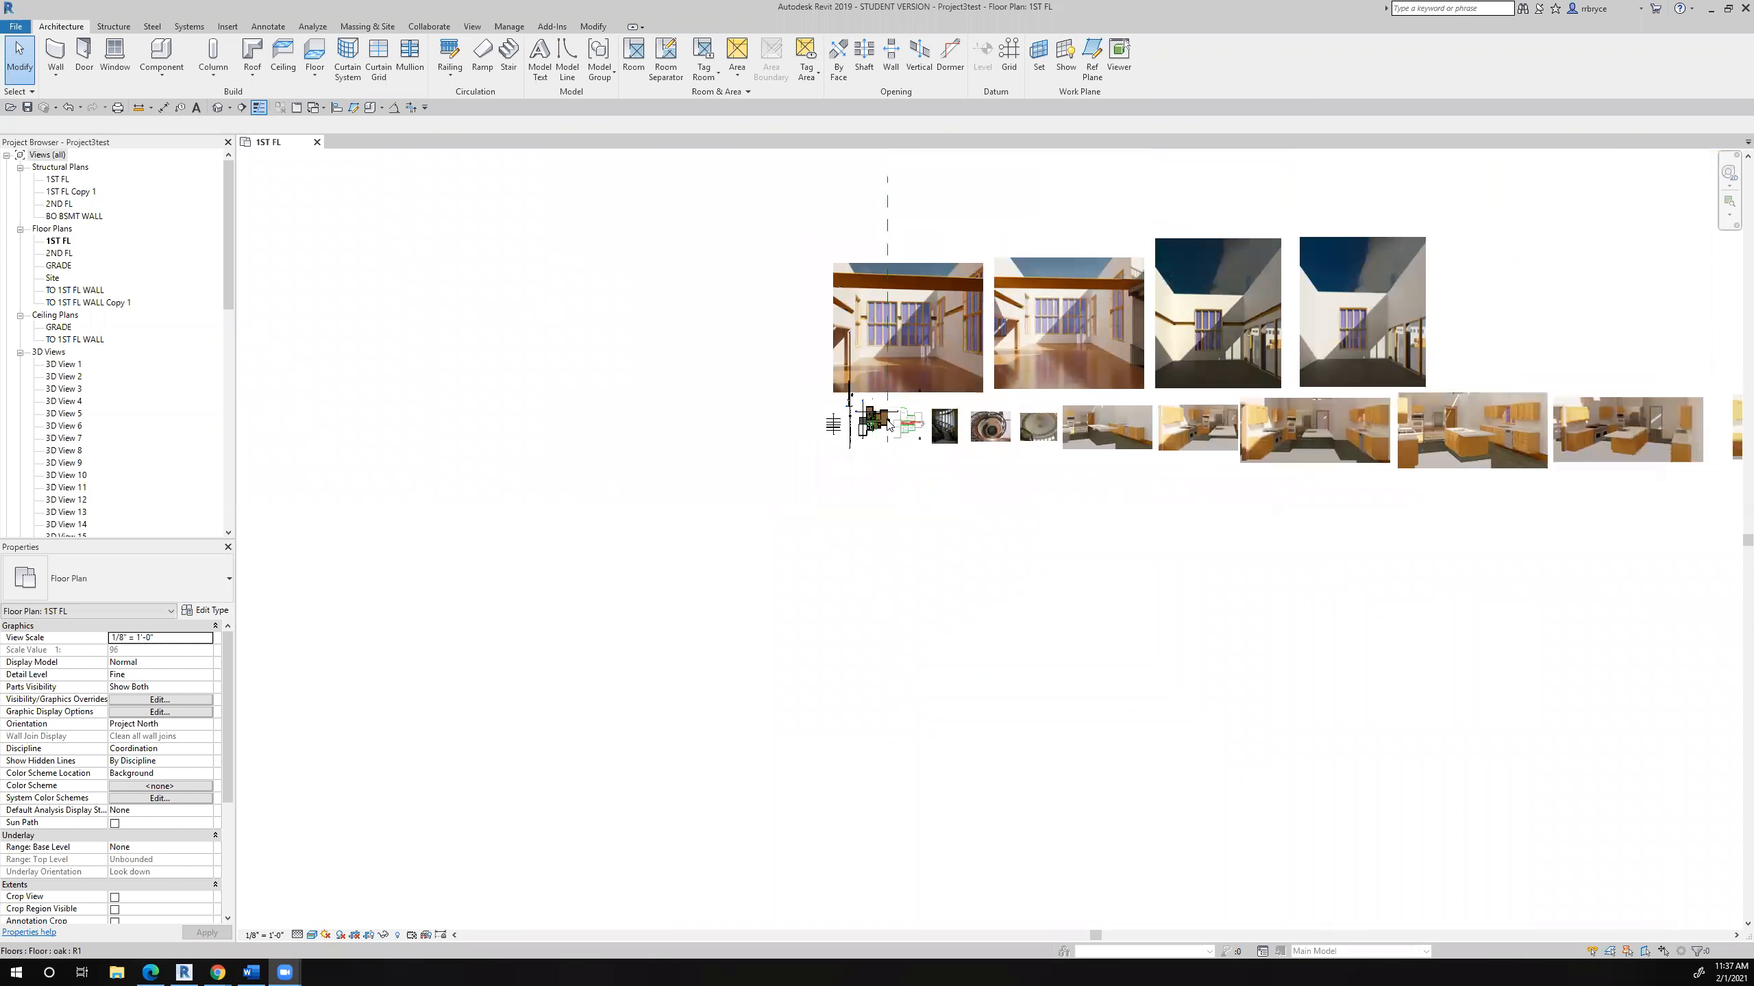
scroll(889, 423, up, 4)
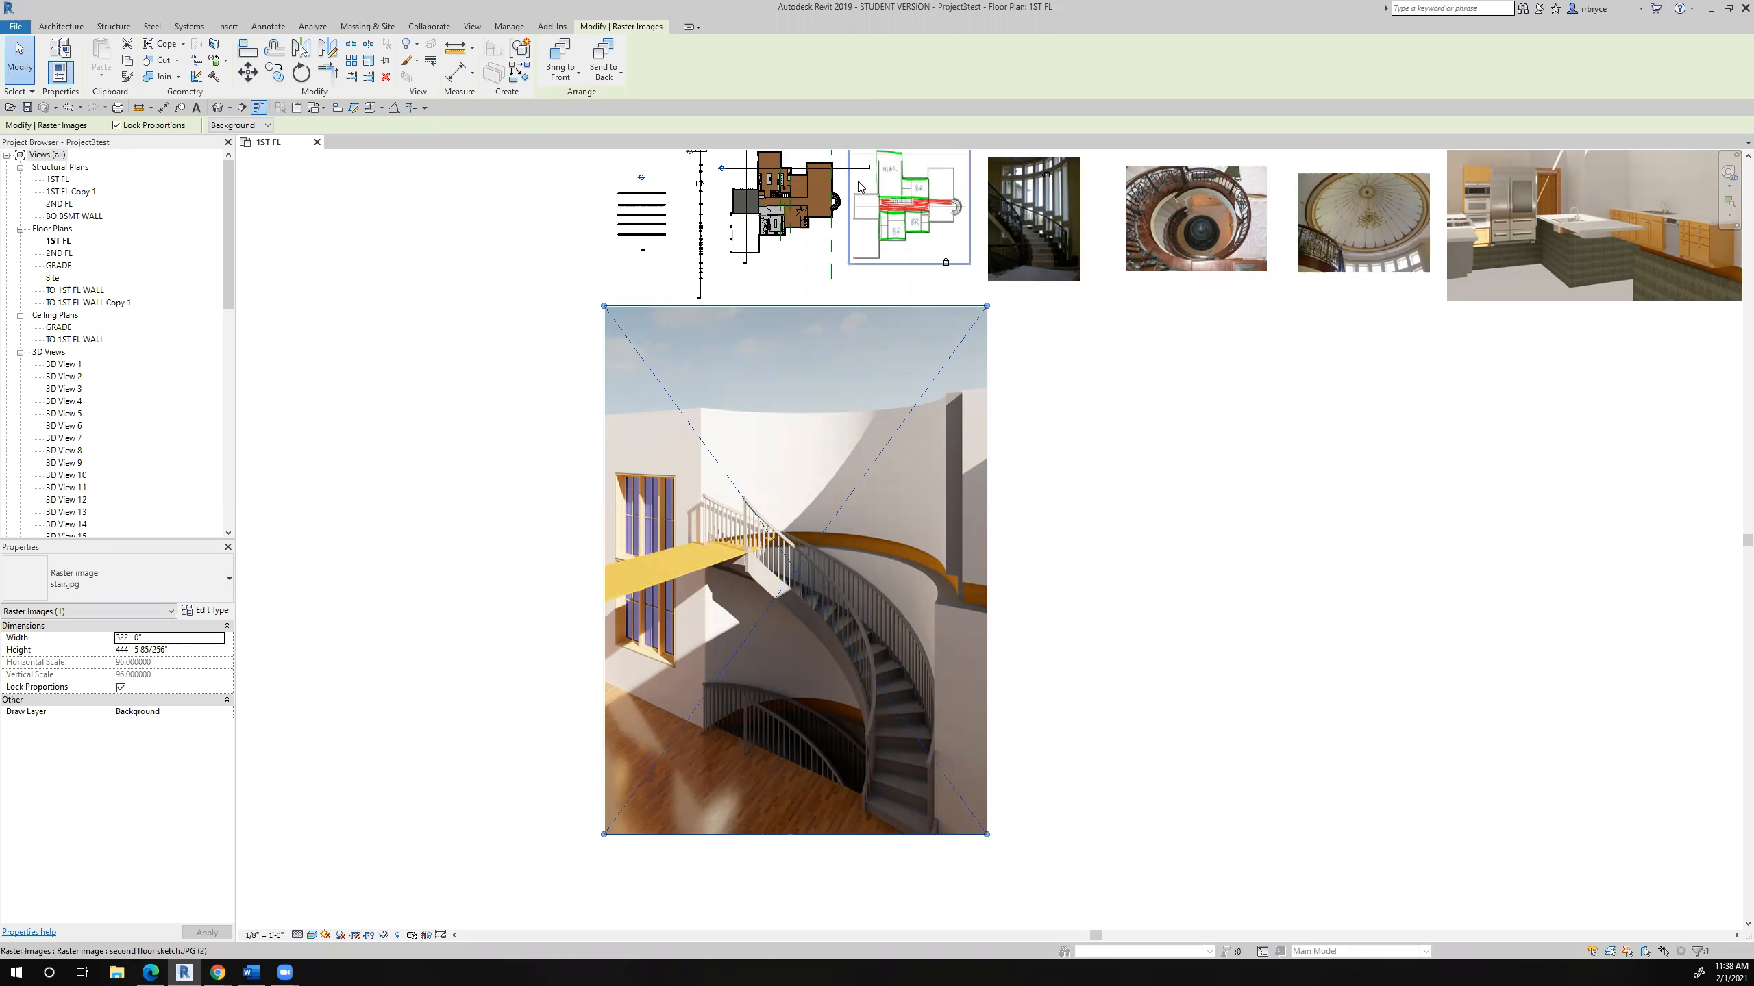
scroll(859, 187, up, 10)
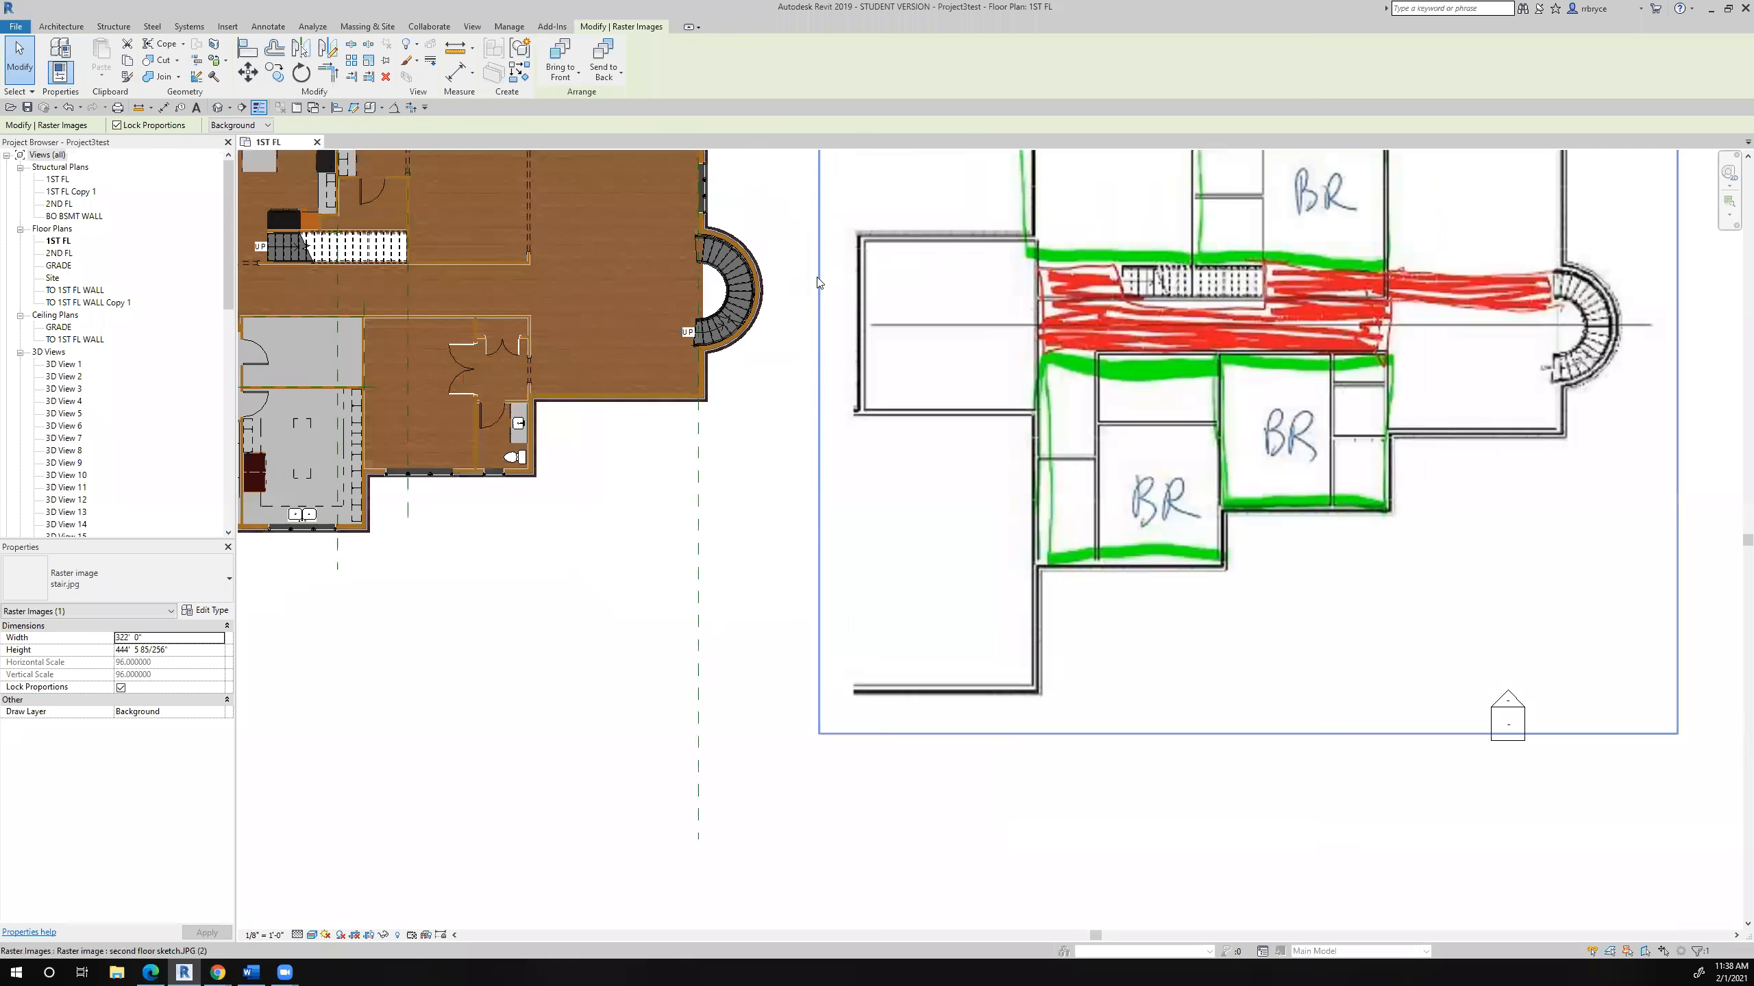
middle_drag(911, 368, 943, 462)
scroll(943, 462, up, 1)
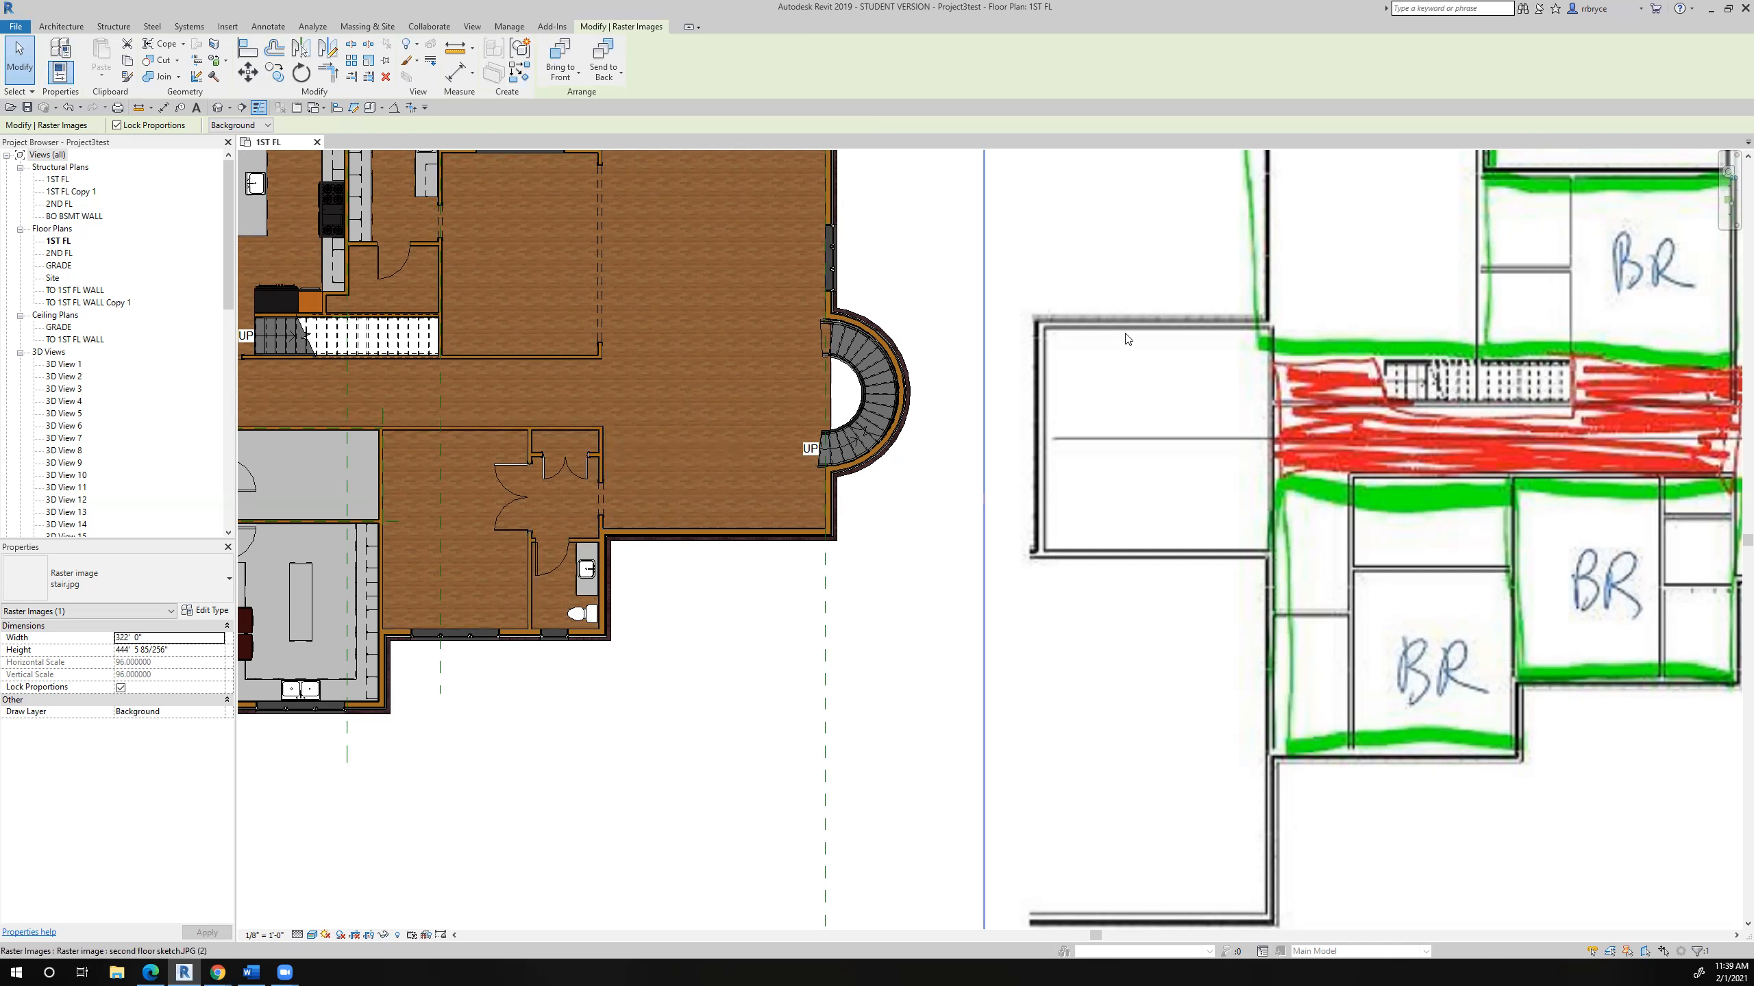
- Move the curved exterior wall and the curved stair about 6'-6" horizontally outward, away from the house
scroll(881, 319, up, 3)
scroll(946, 331, up, 2)
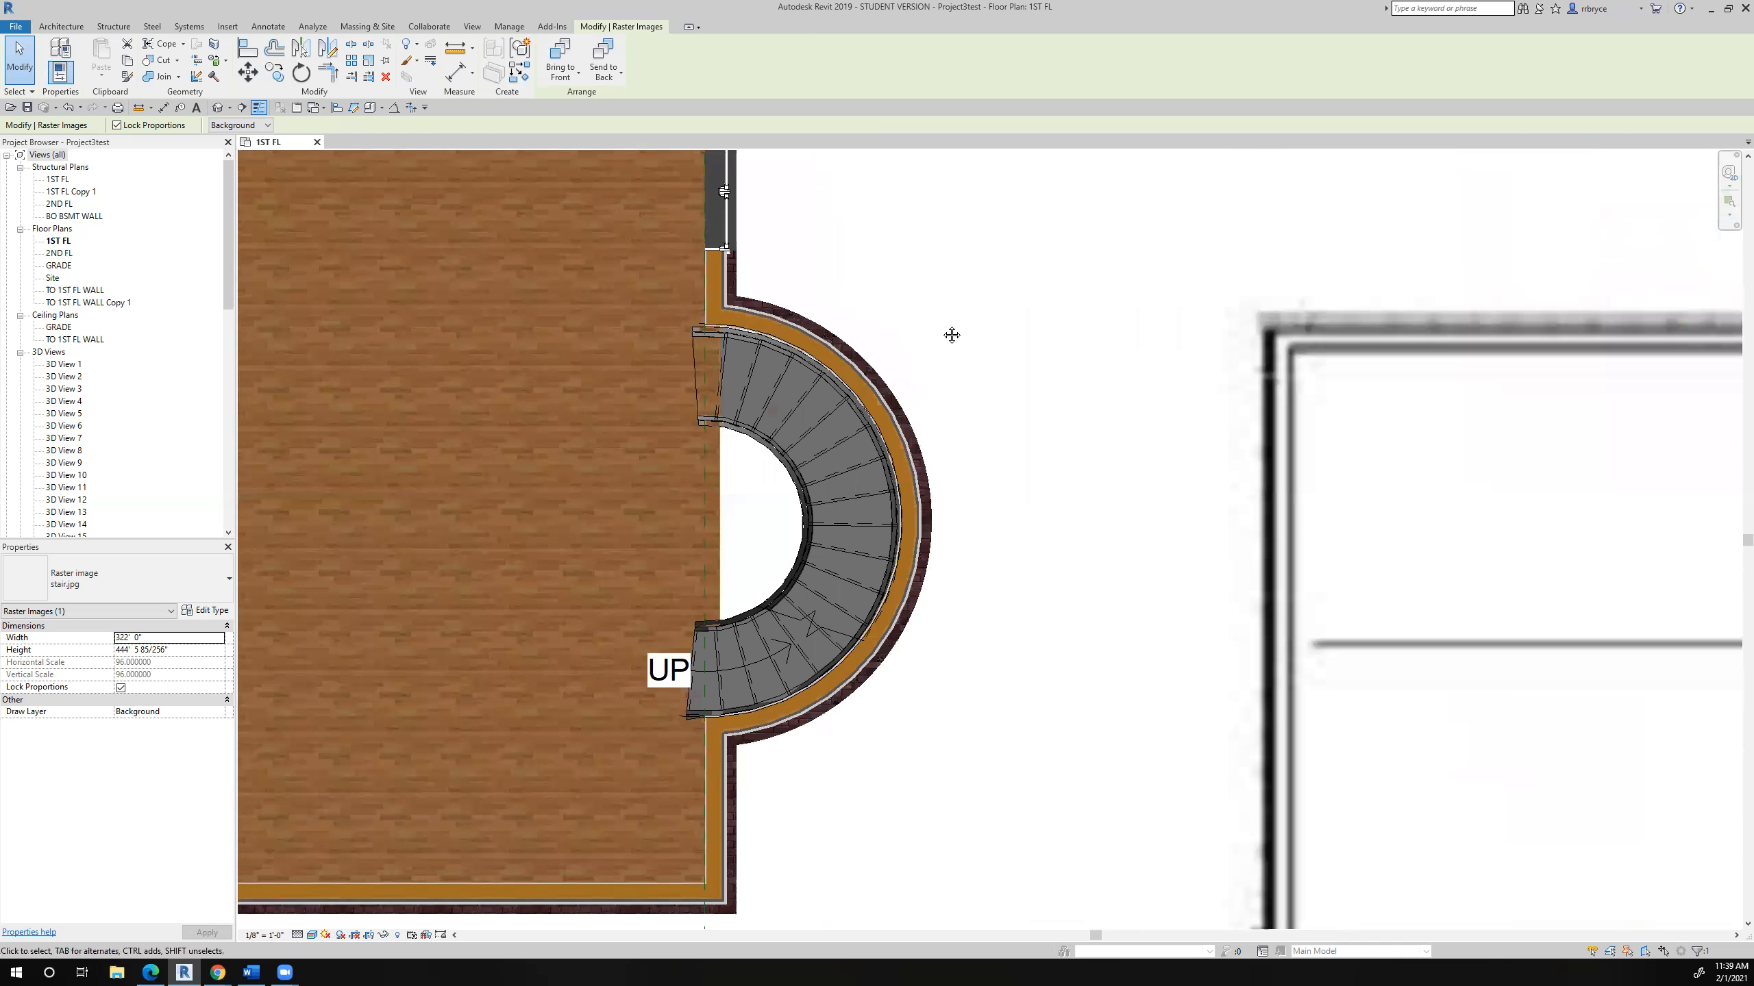
click(874, 347)
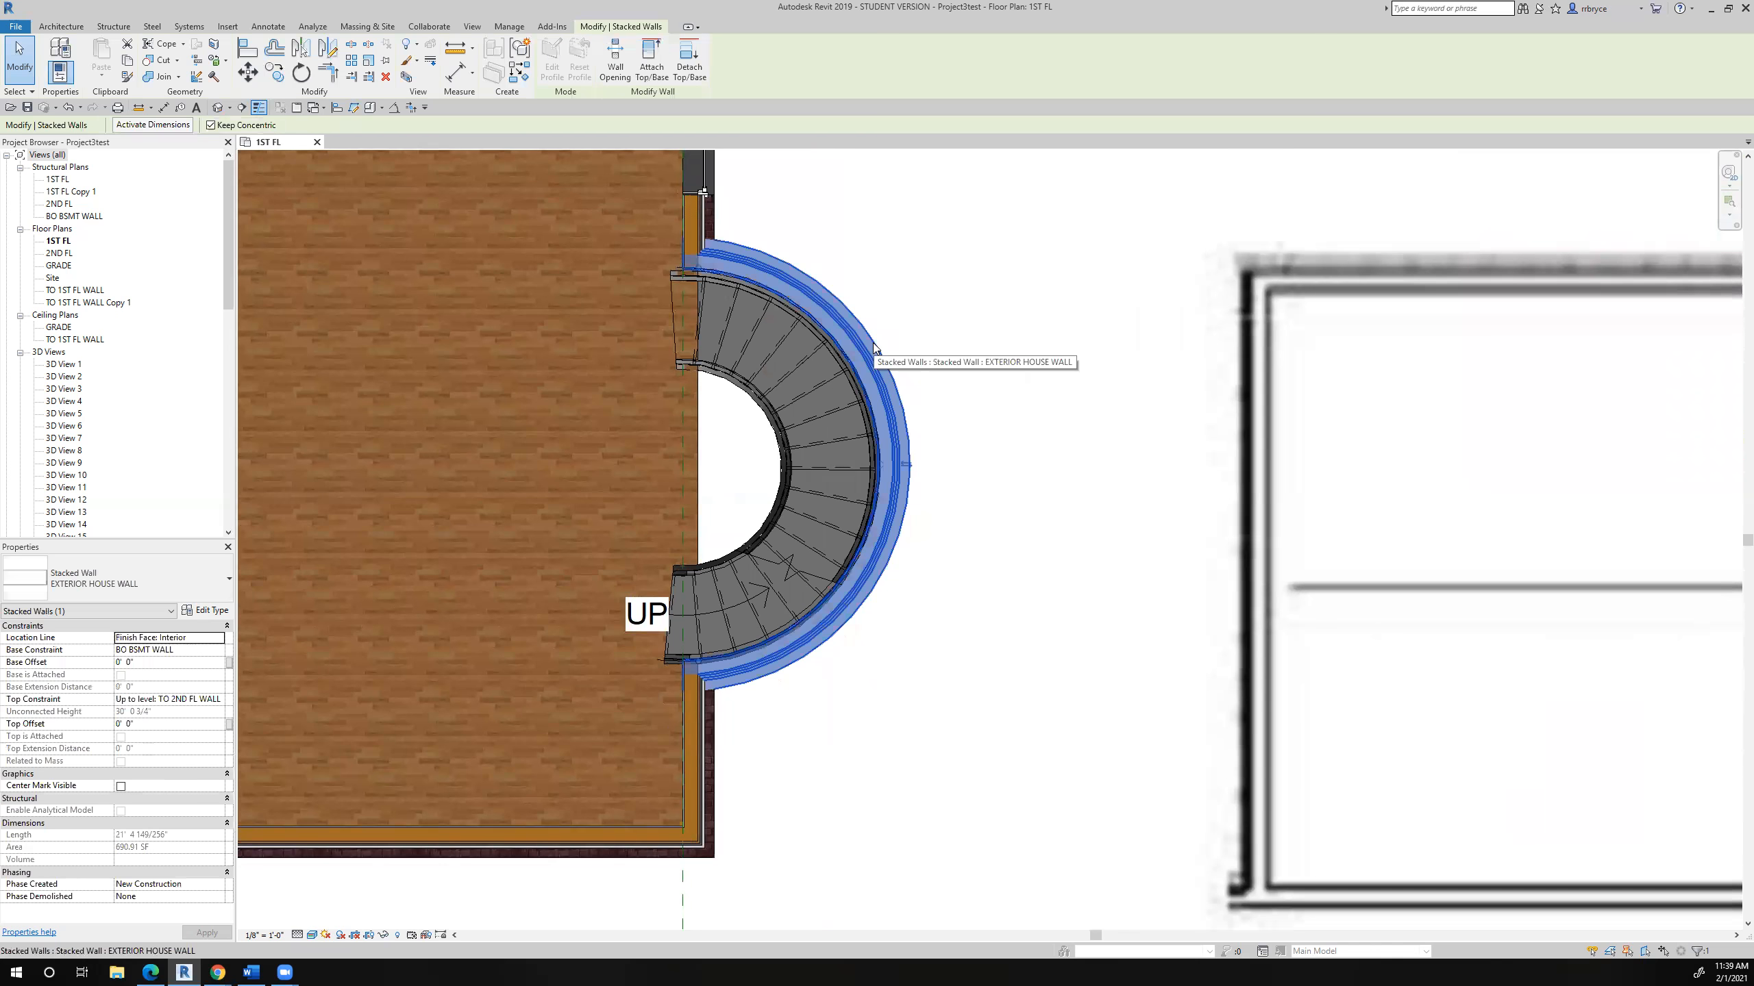
ctrl+click(832, 422)
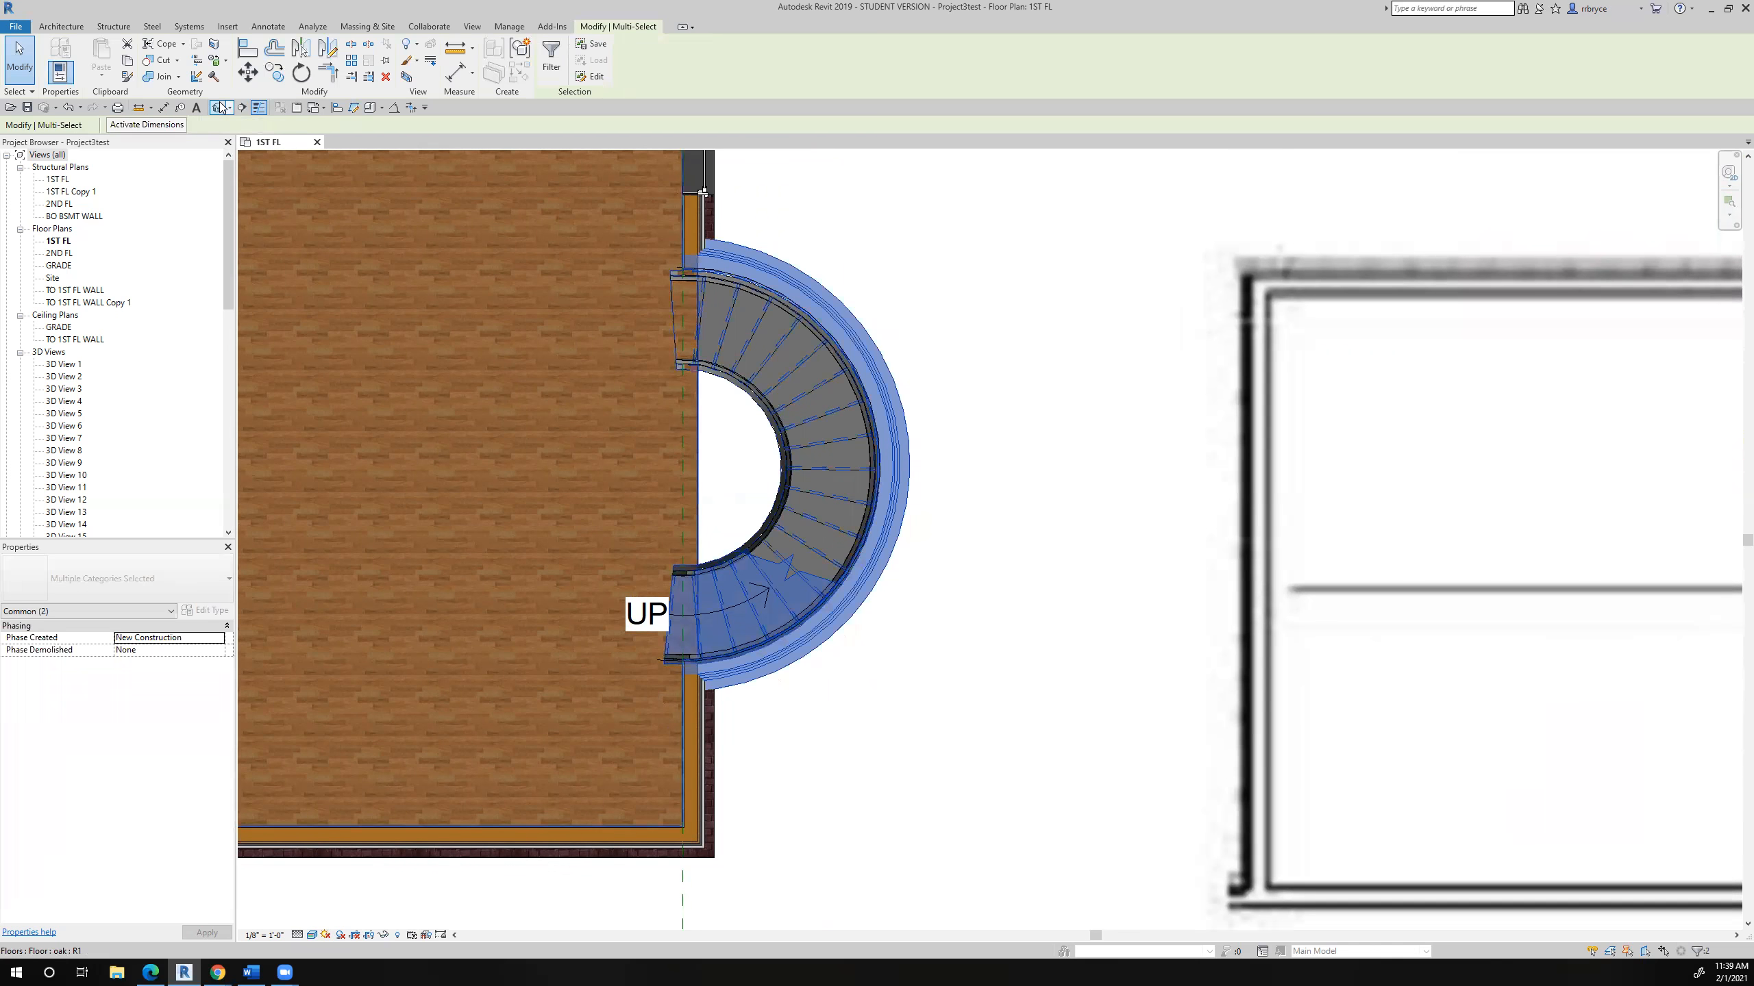
click(248, 72)
click(968, 336)
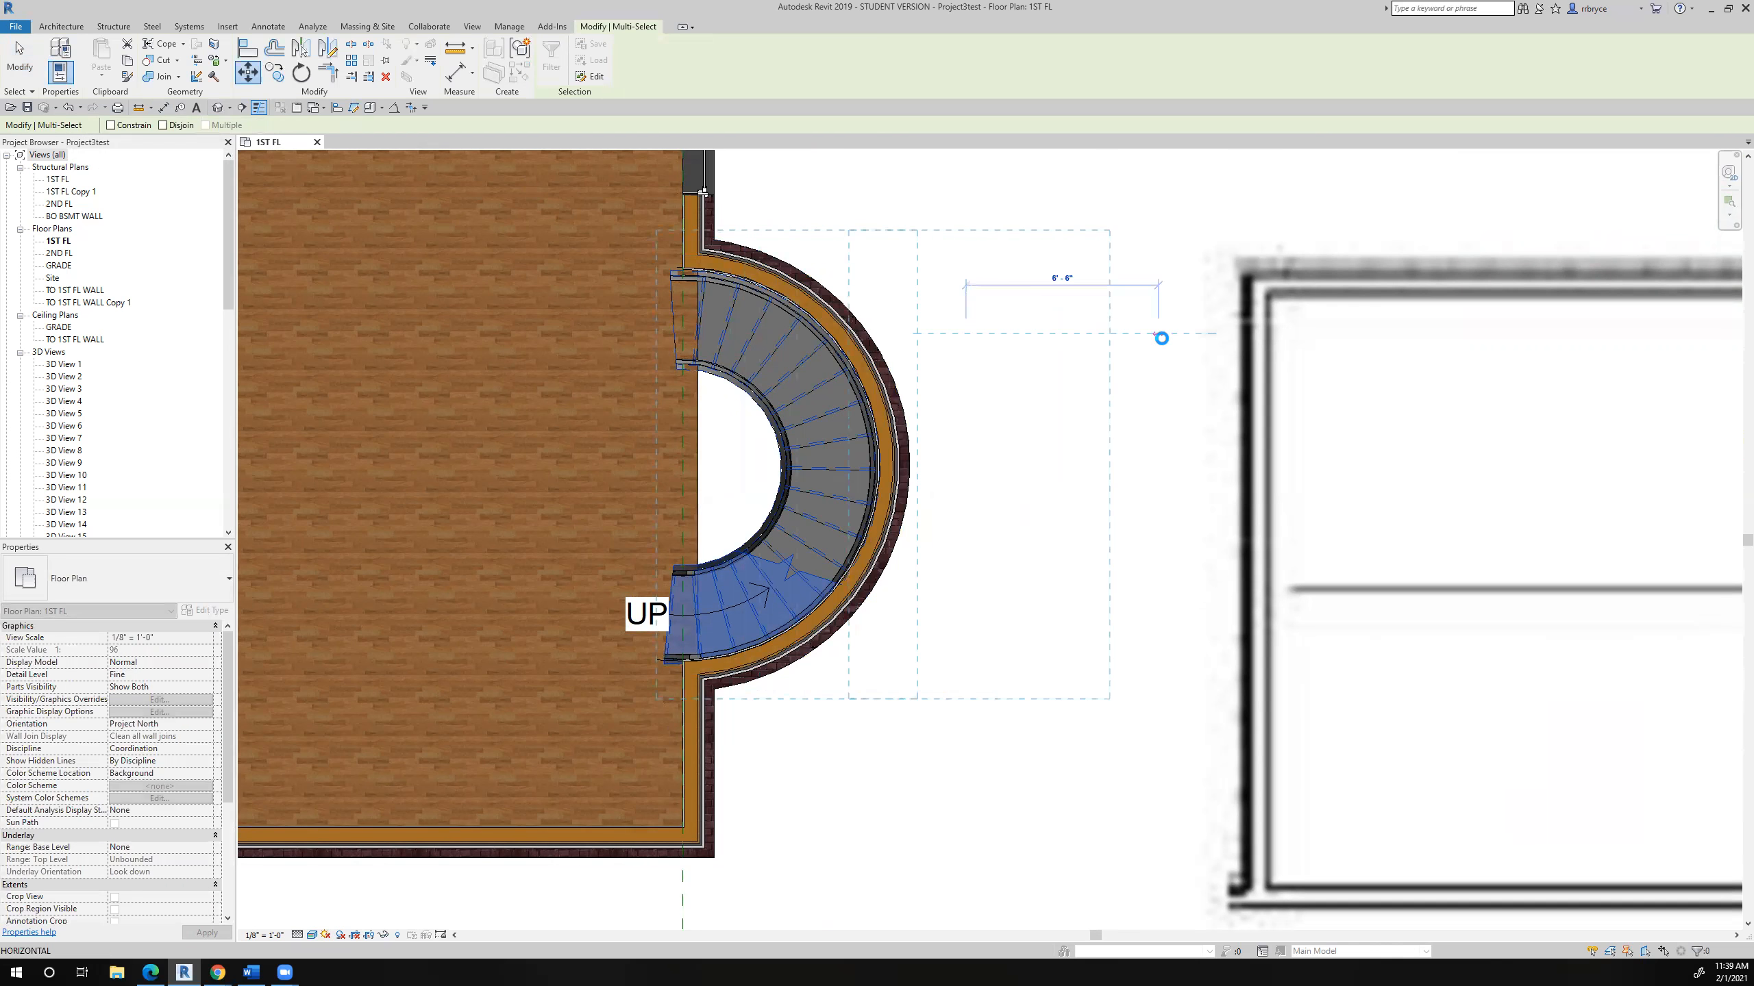
click(1161, 338)
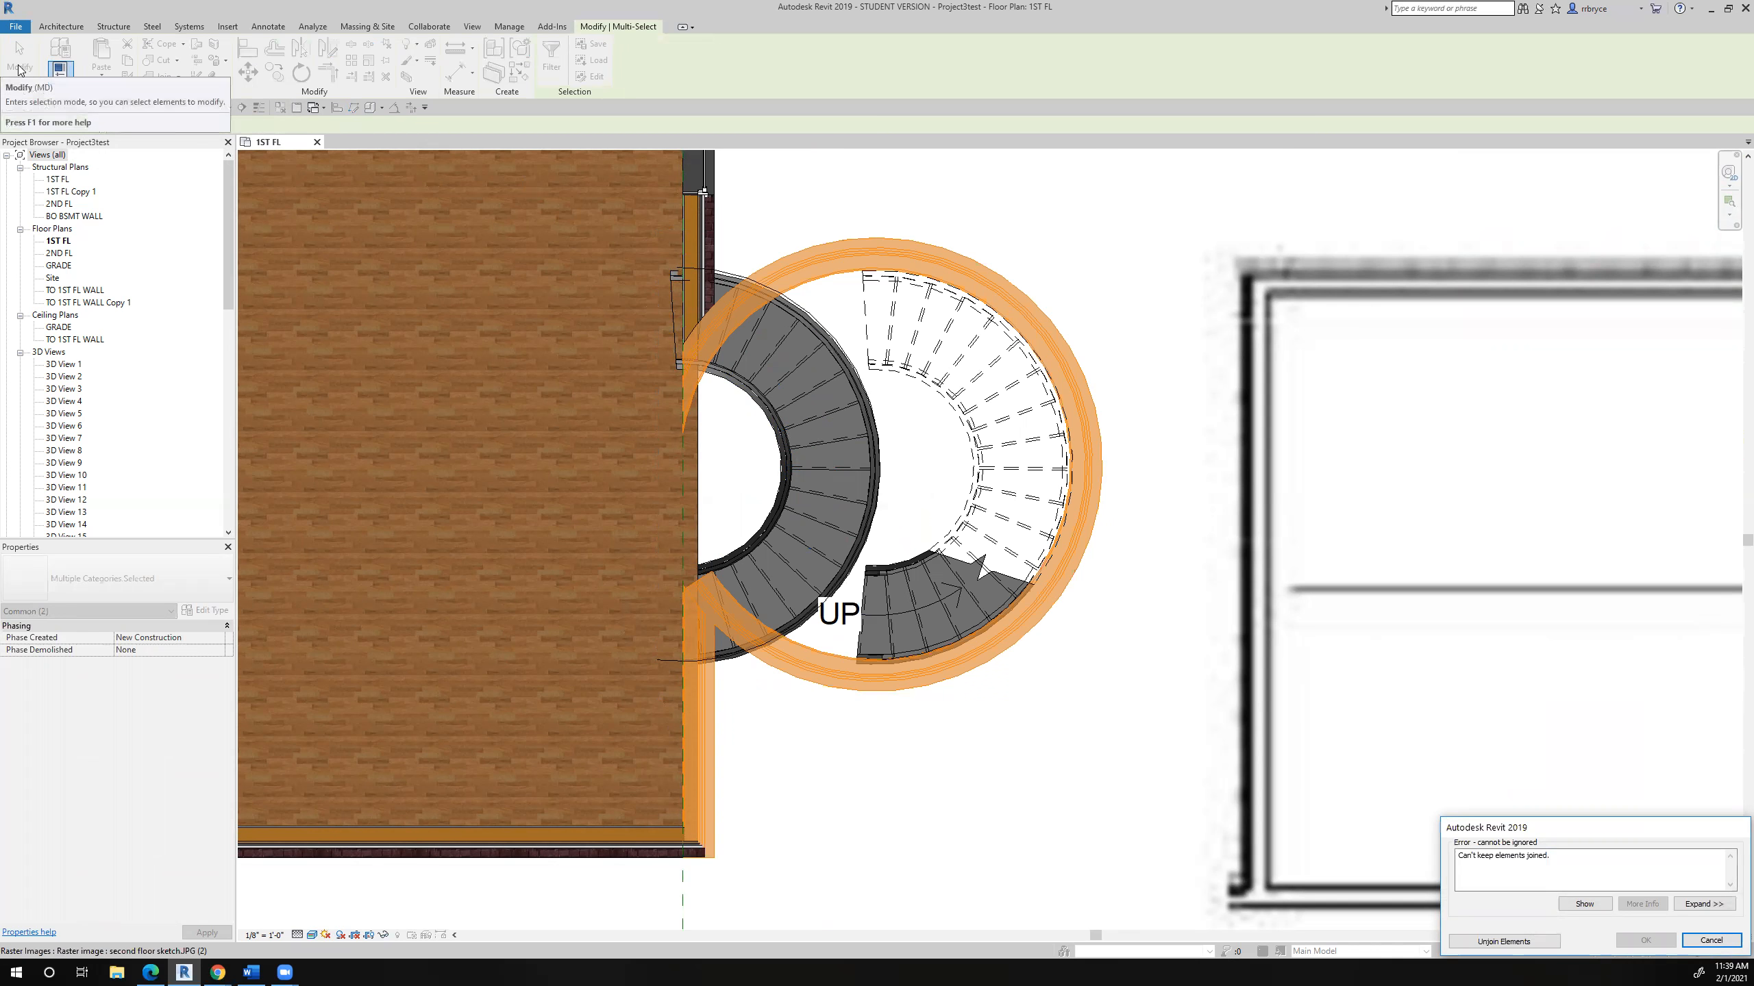
- Unjoin the conflicting wall elements to complete the move of the curved wall and stair
click(1542, 812)
click(1470, 826)
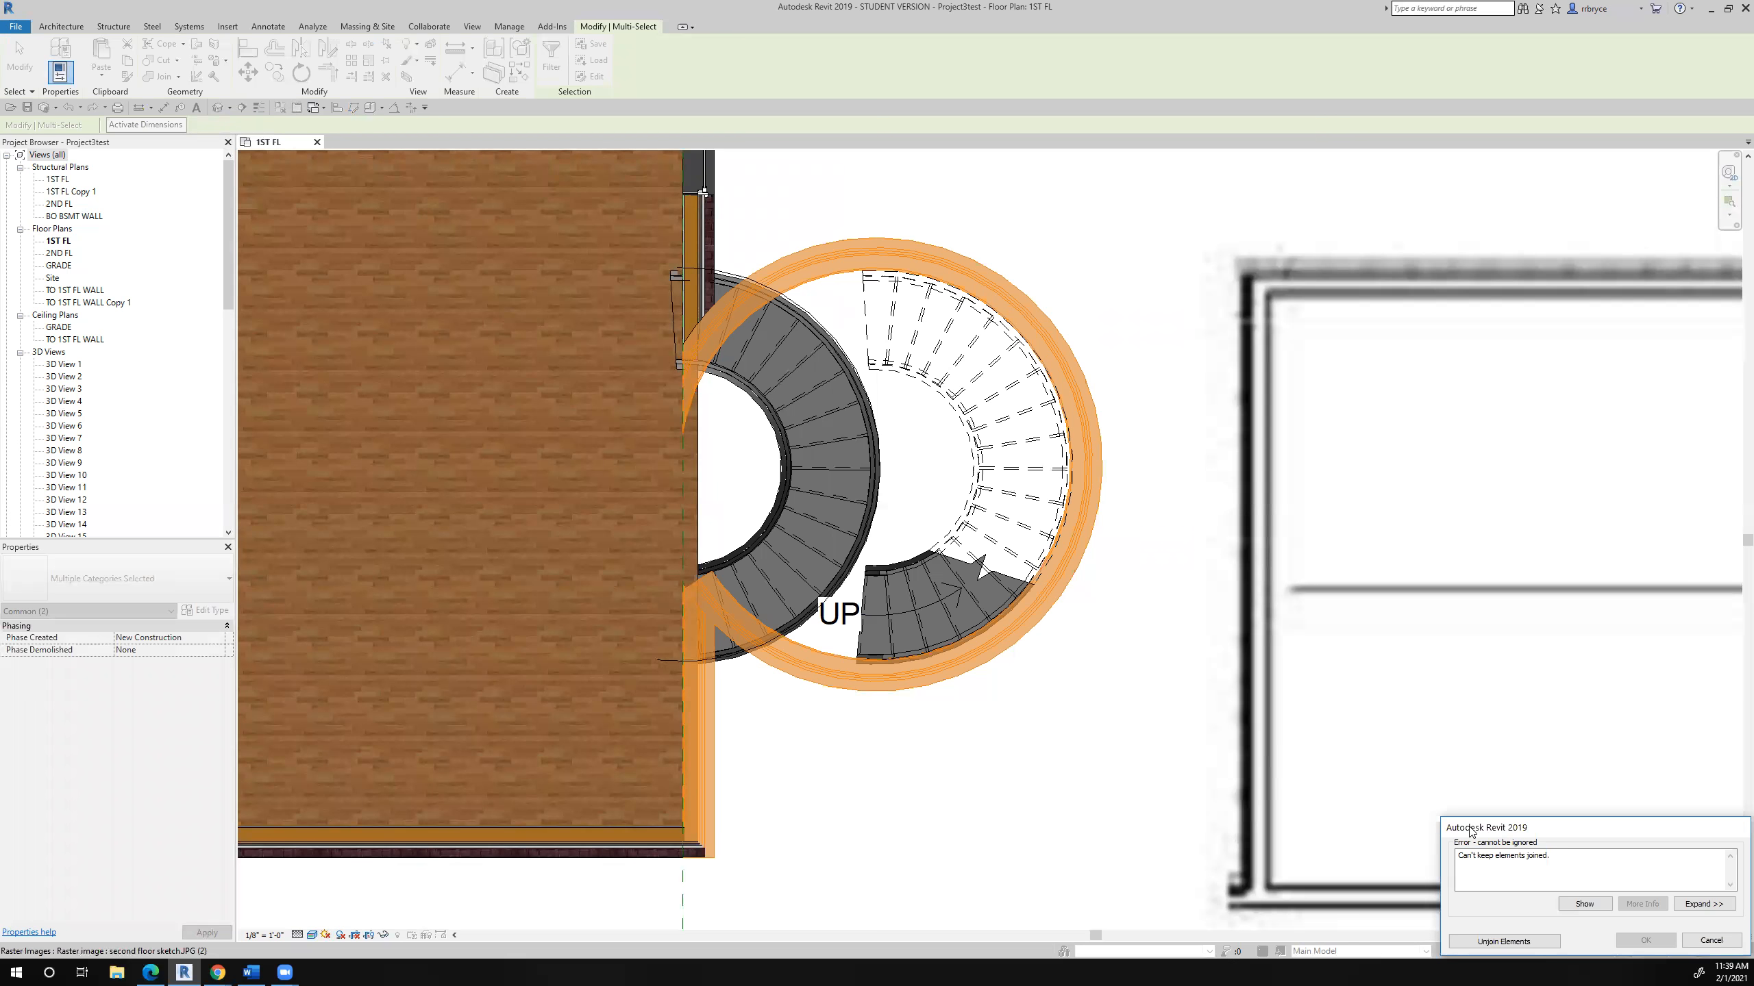
drag(1471, 830, 949, 647)
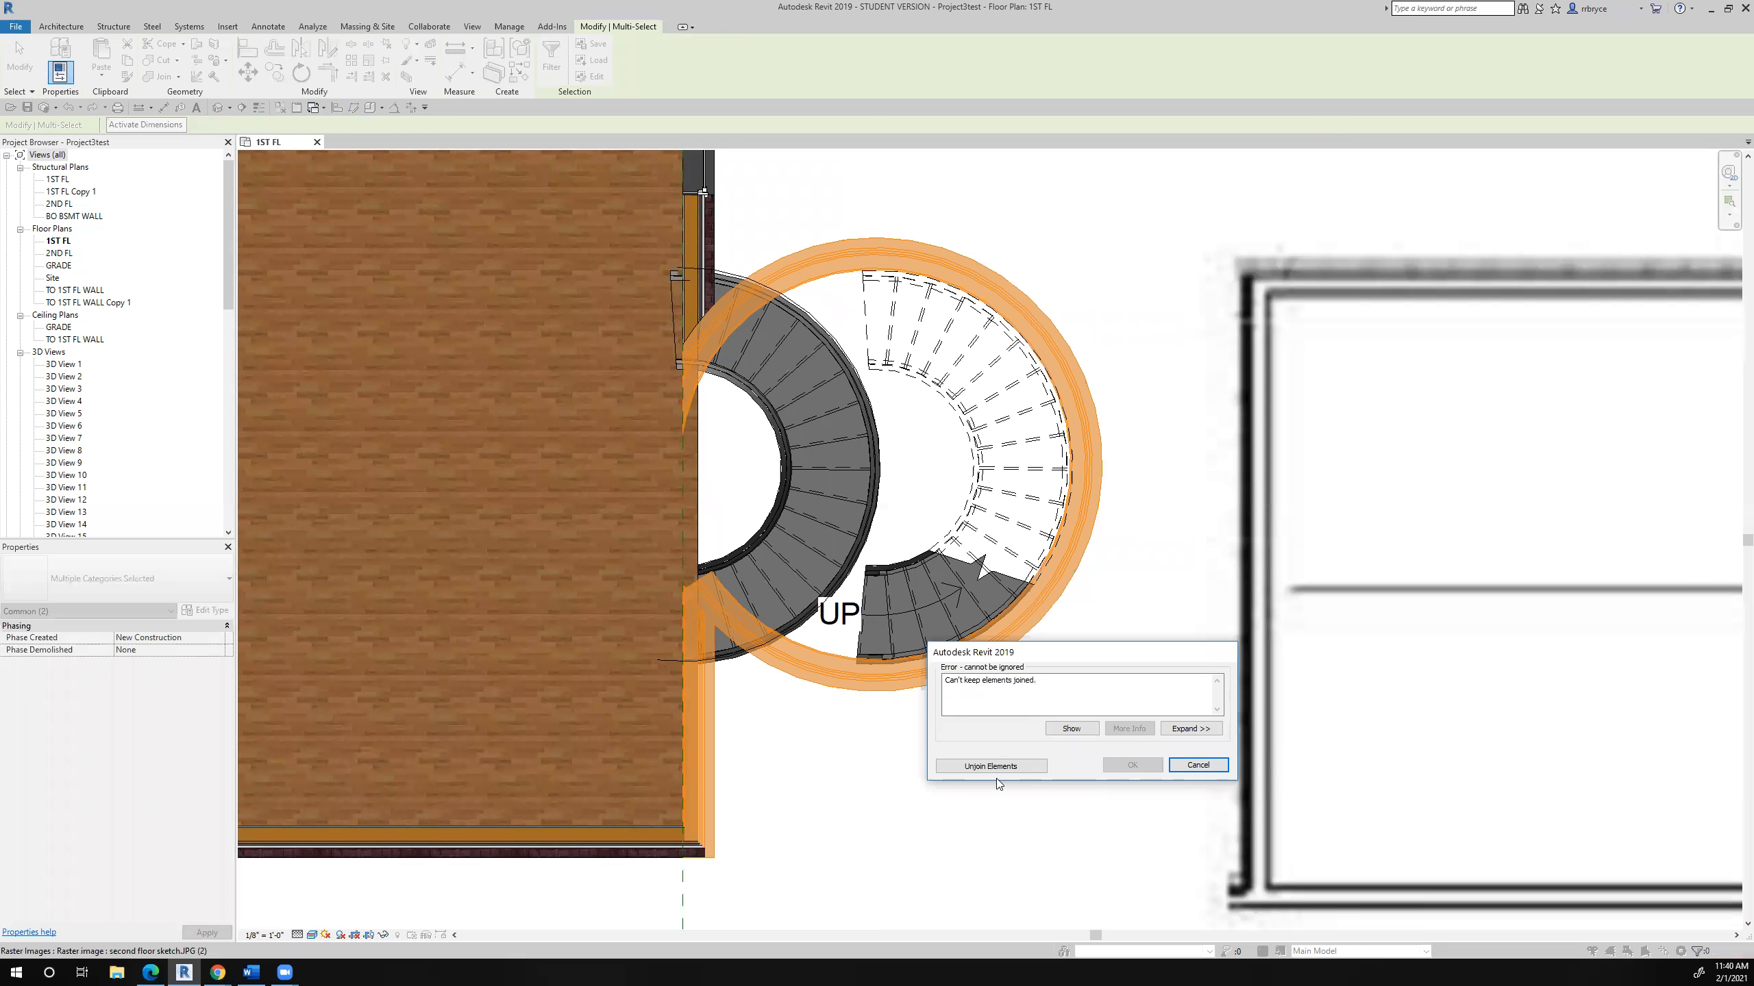
click(998, 770)
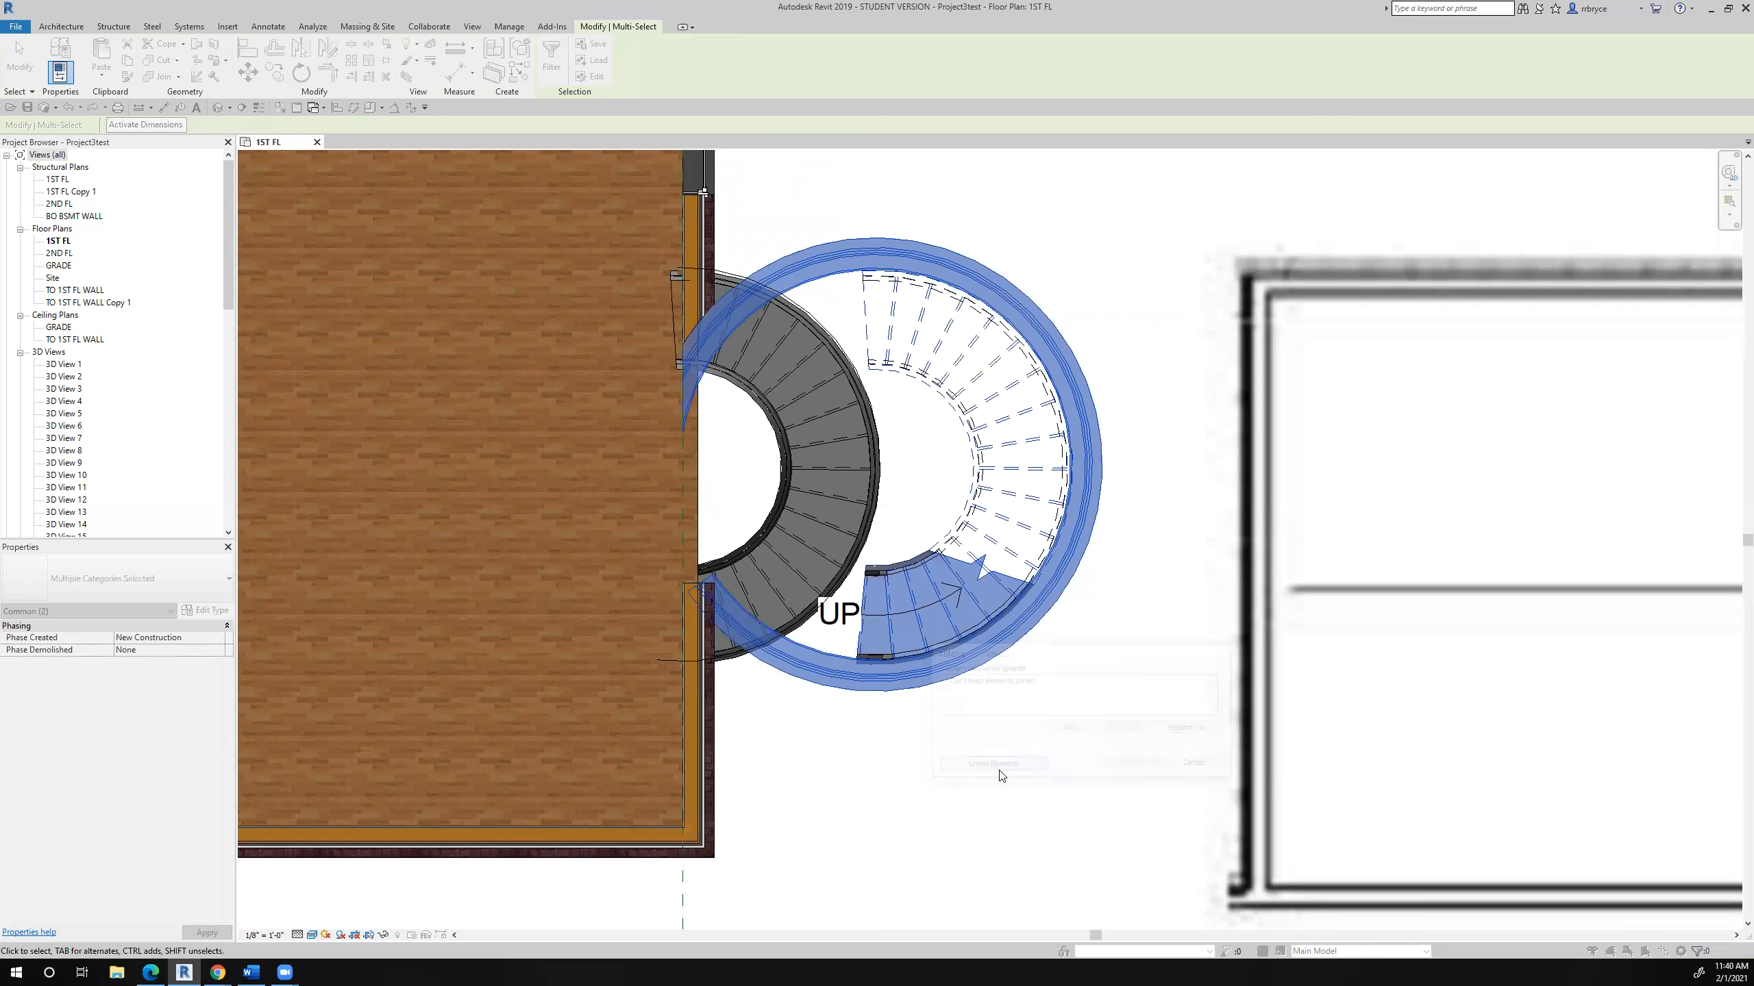
- Copy the stair left at the original location onto the relocated stair, using its arc centre as the base point
click(801, 481)
click(275, 73)
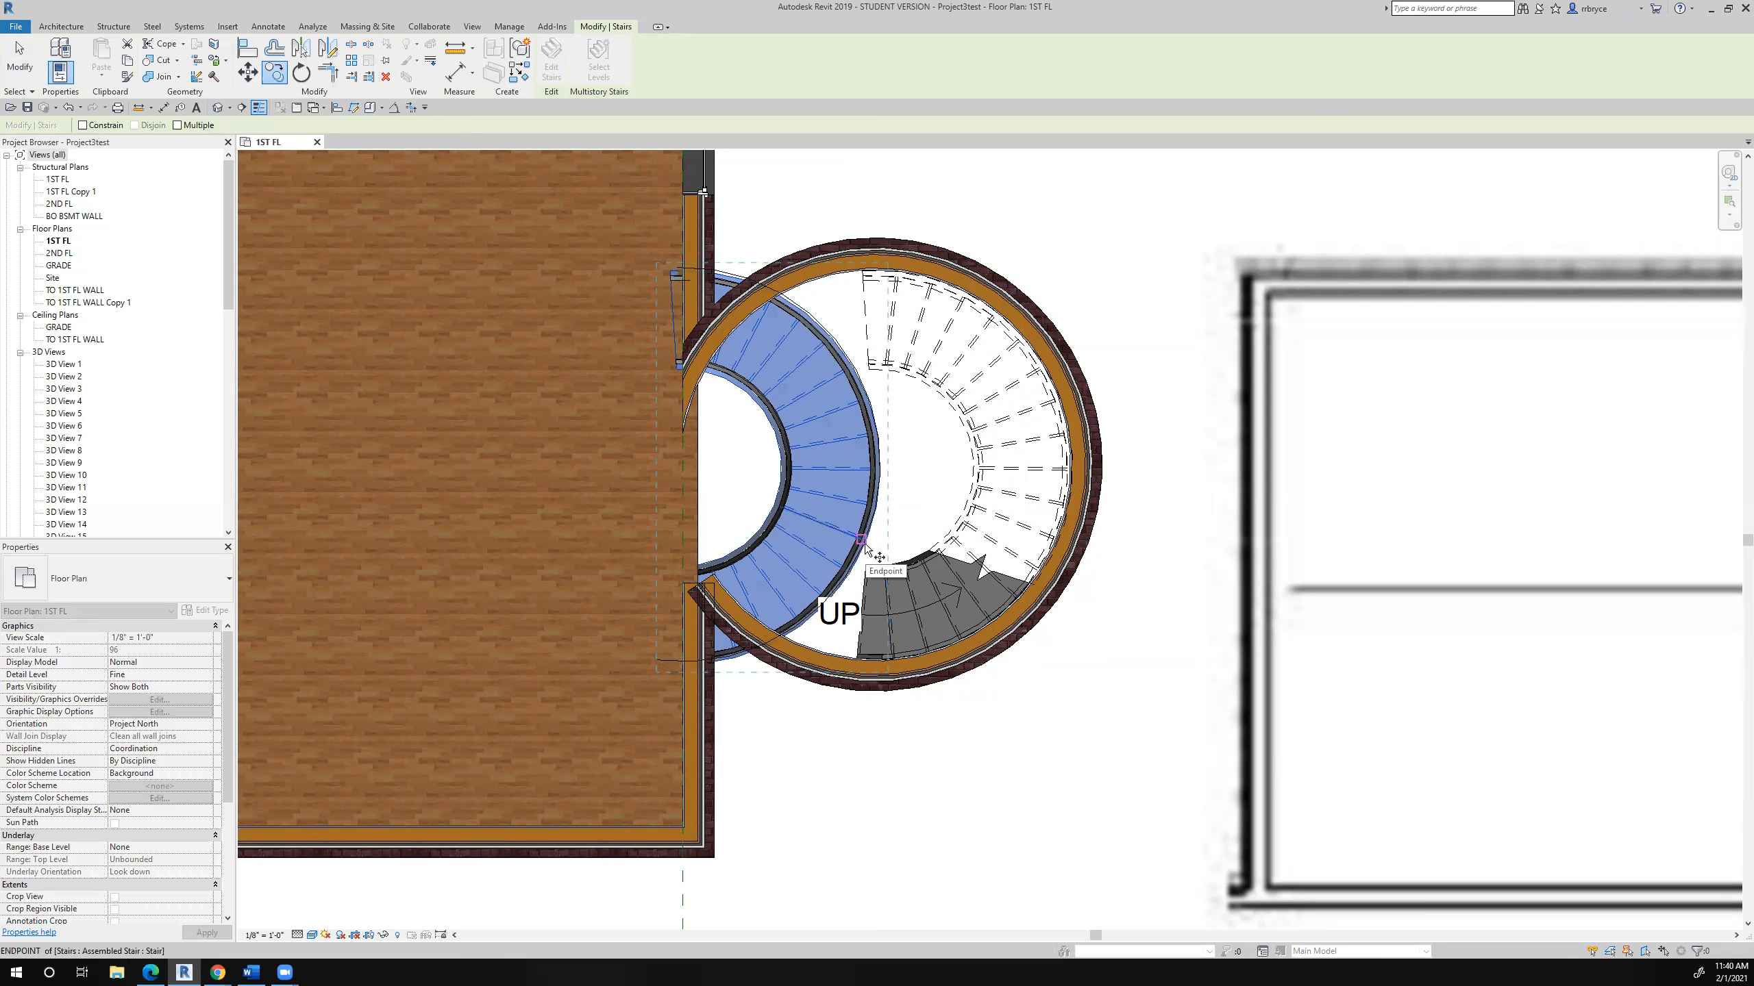
click(685, 468)
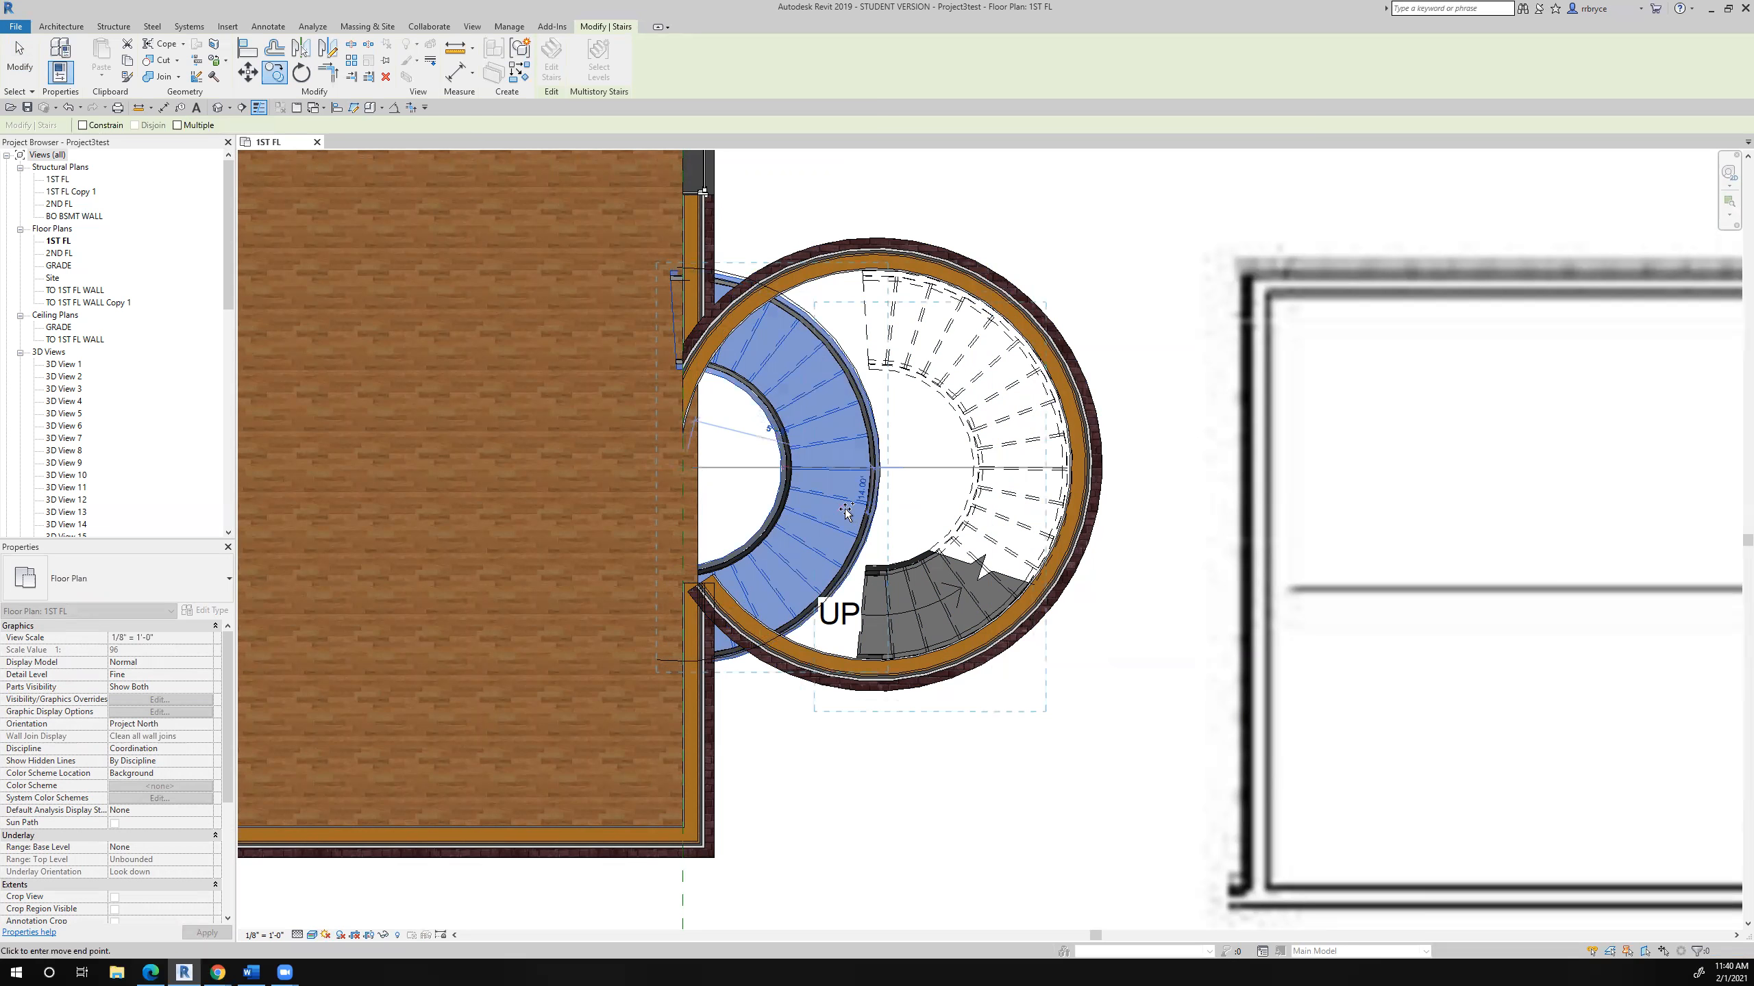
click(962, 499)
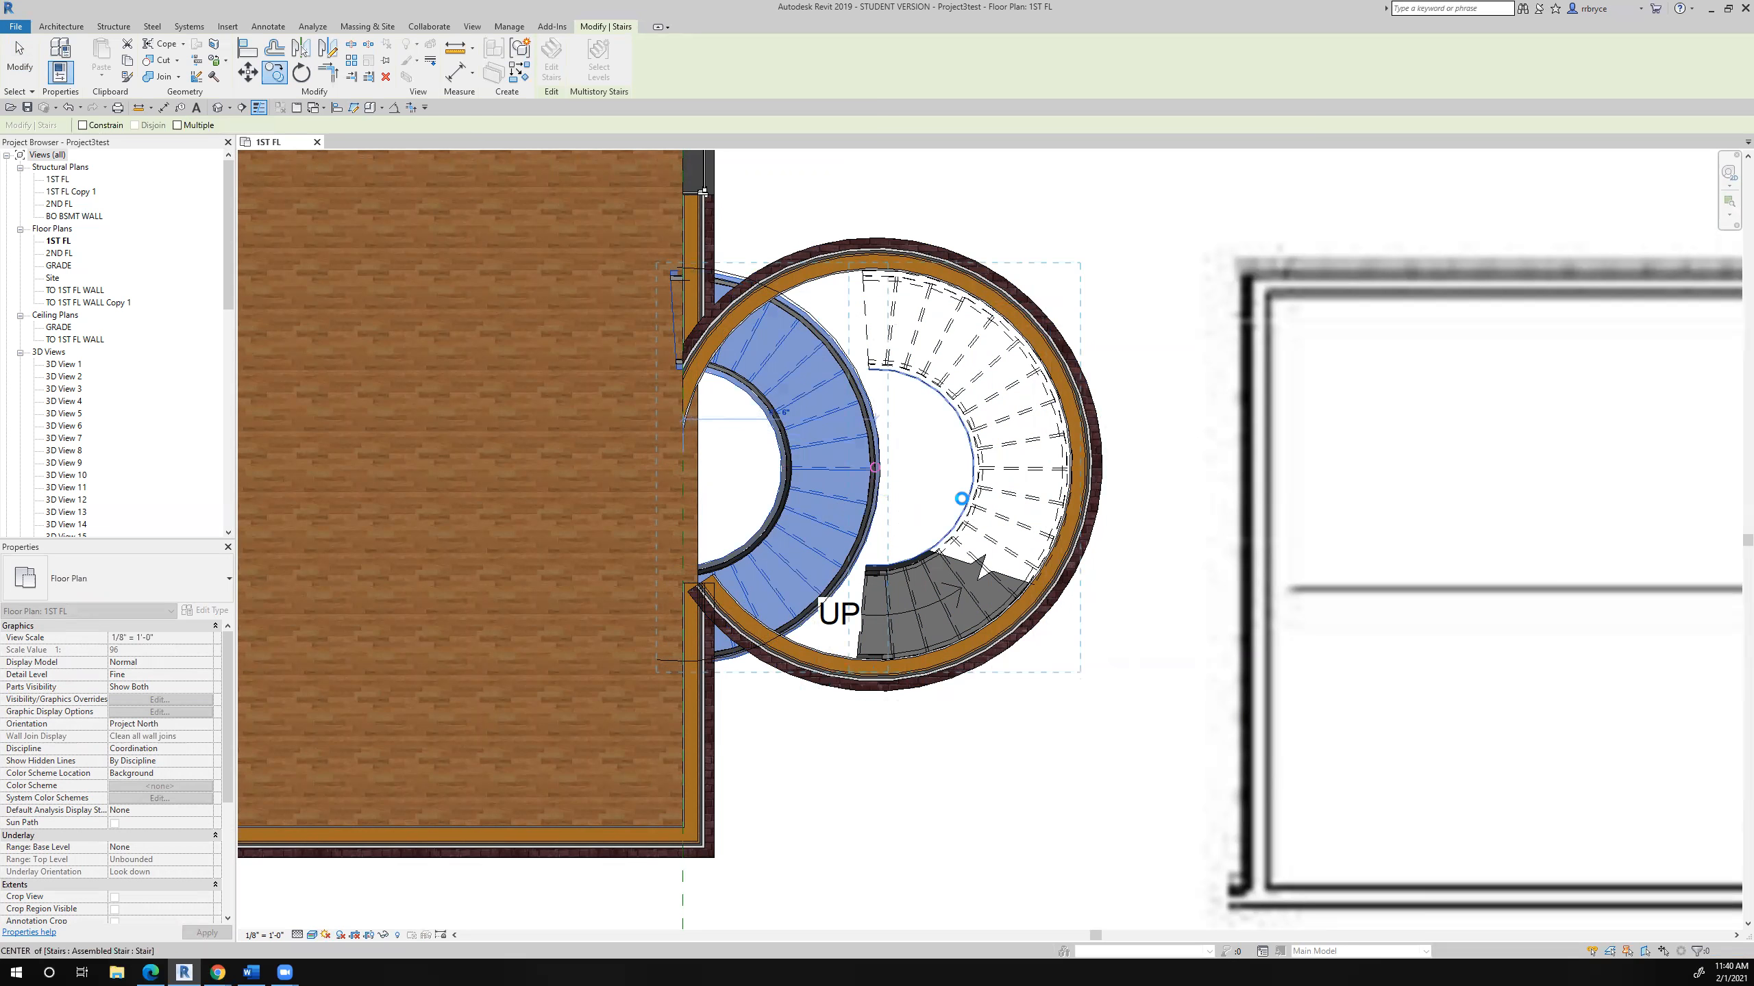
- Delete the original stair and the leftover curved detail line at the old location
click(842, 465)
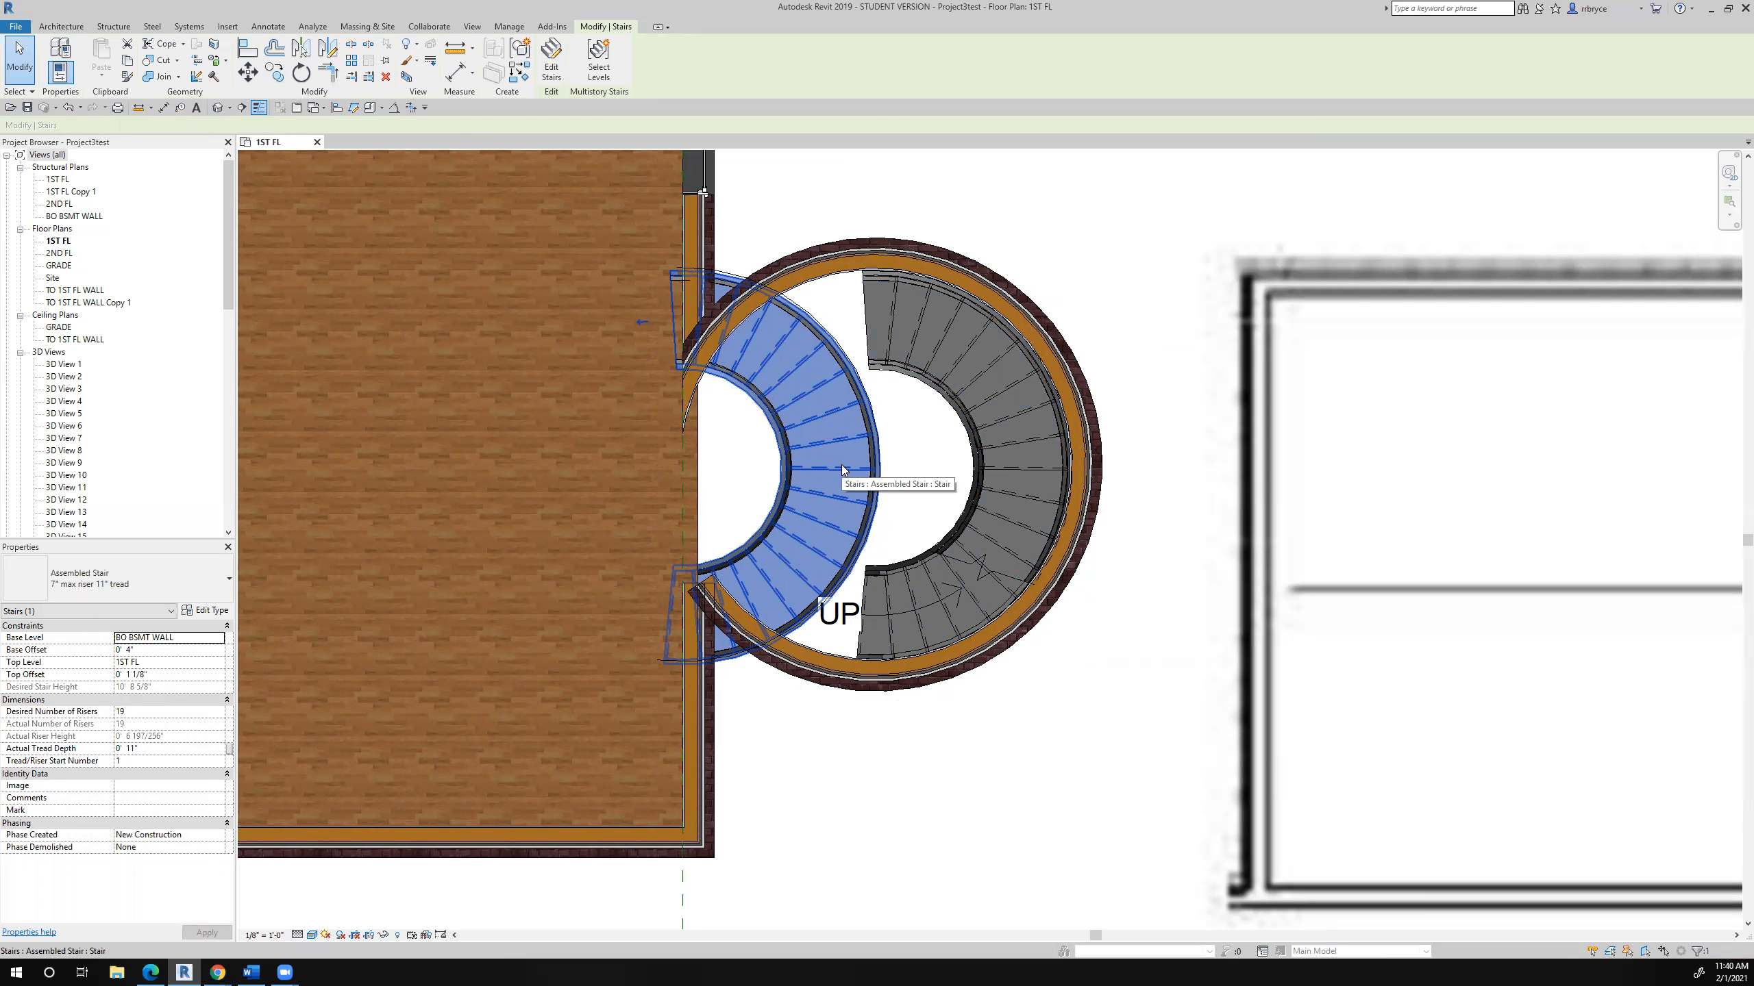
key(Delete)
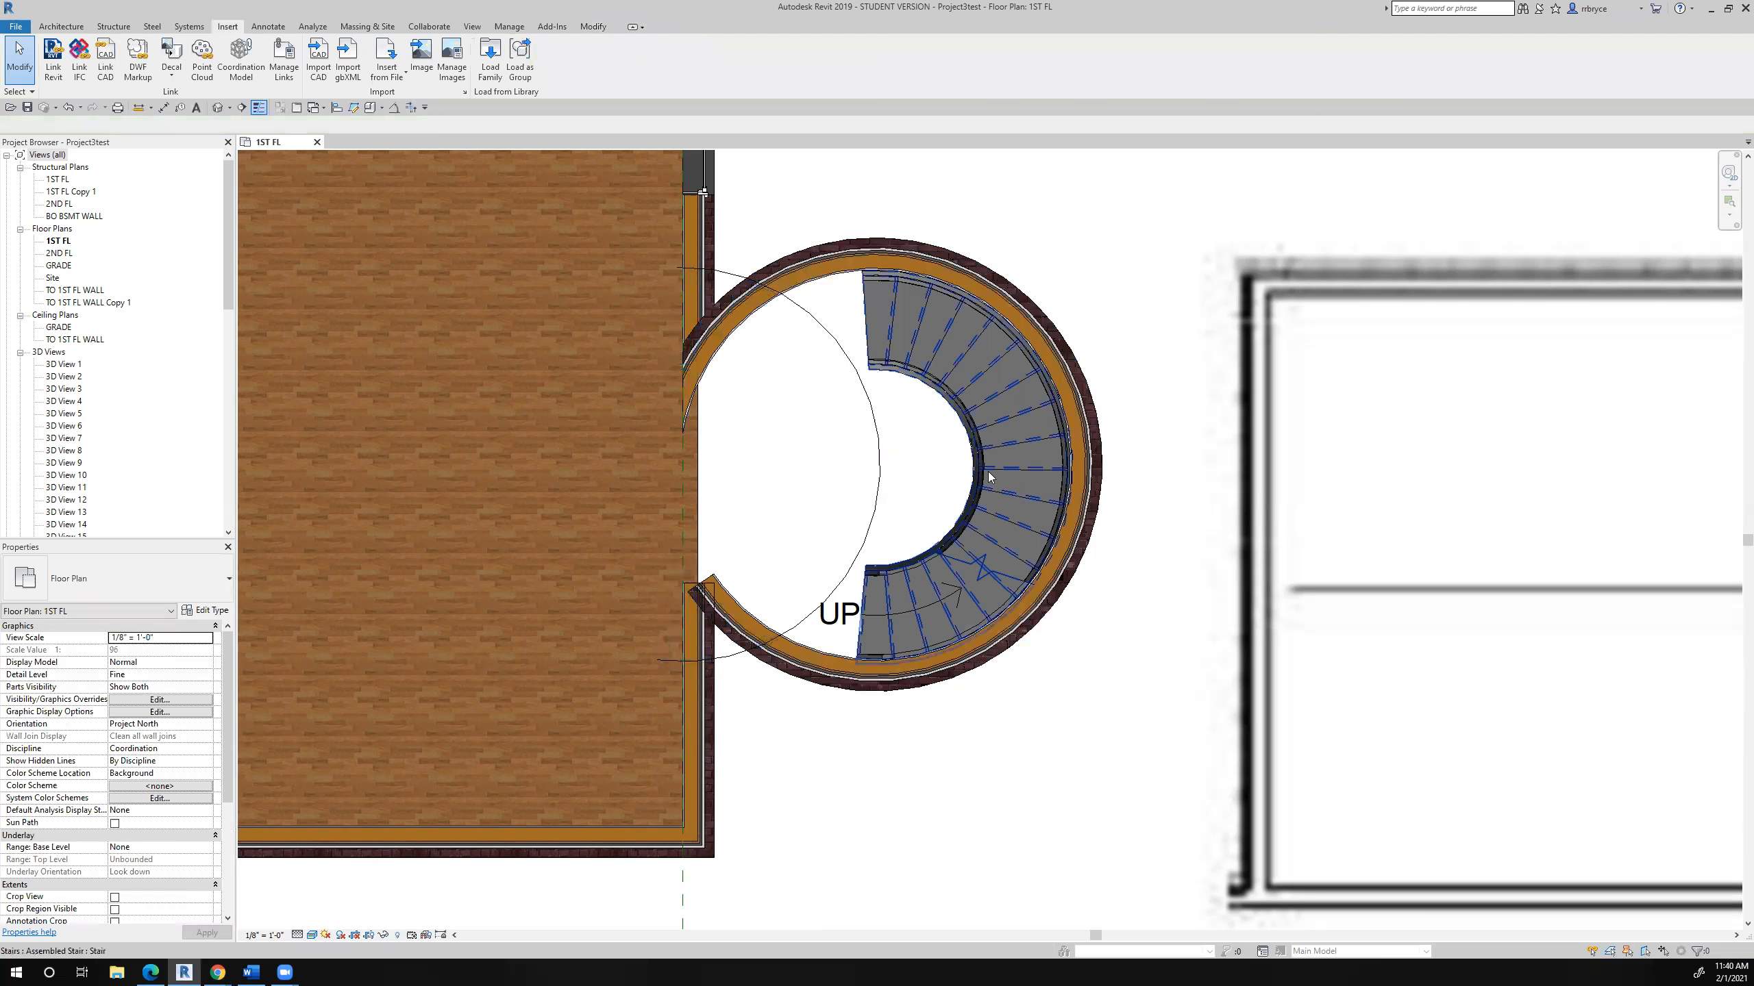
click(881, 496)
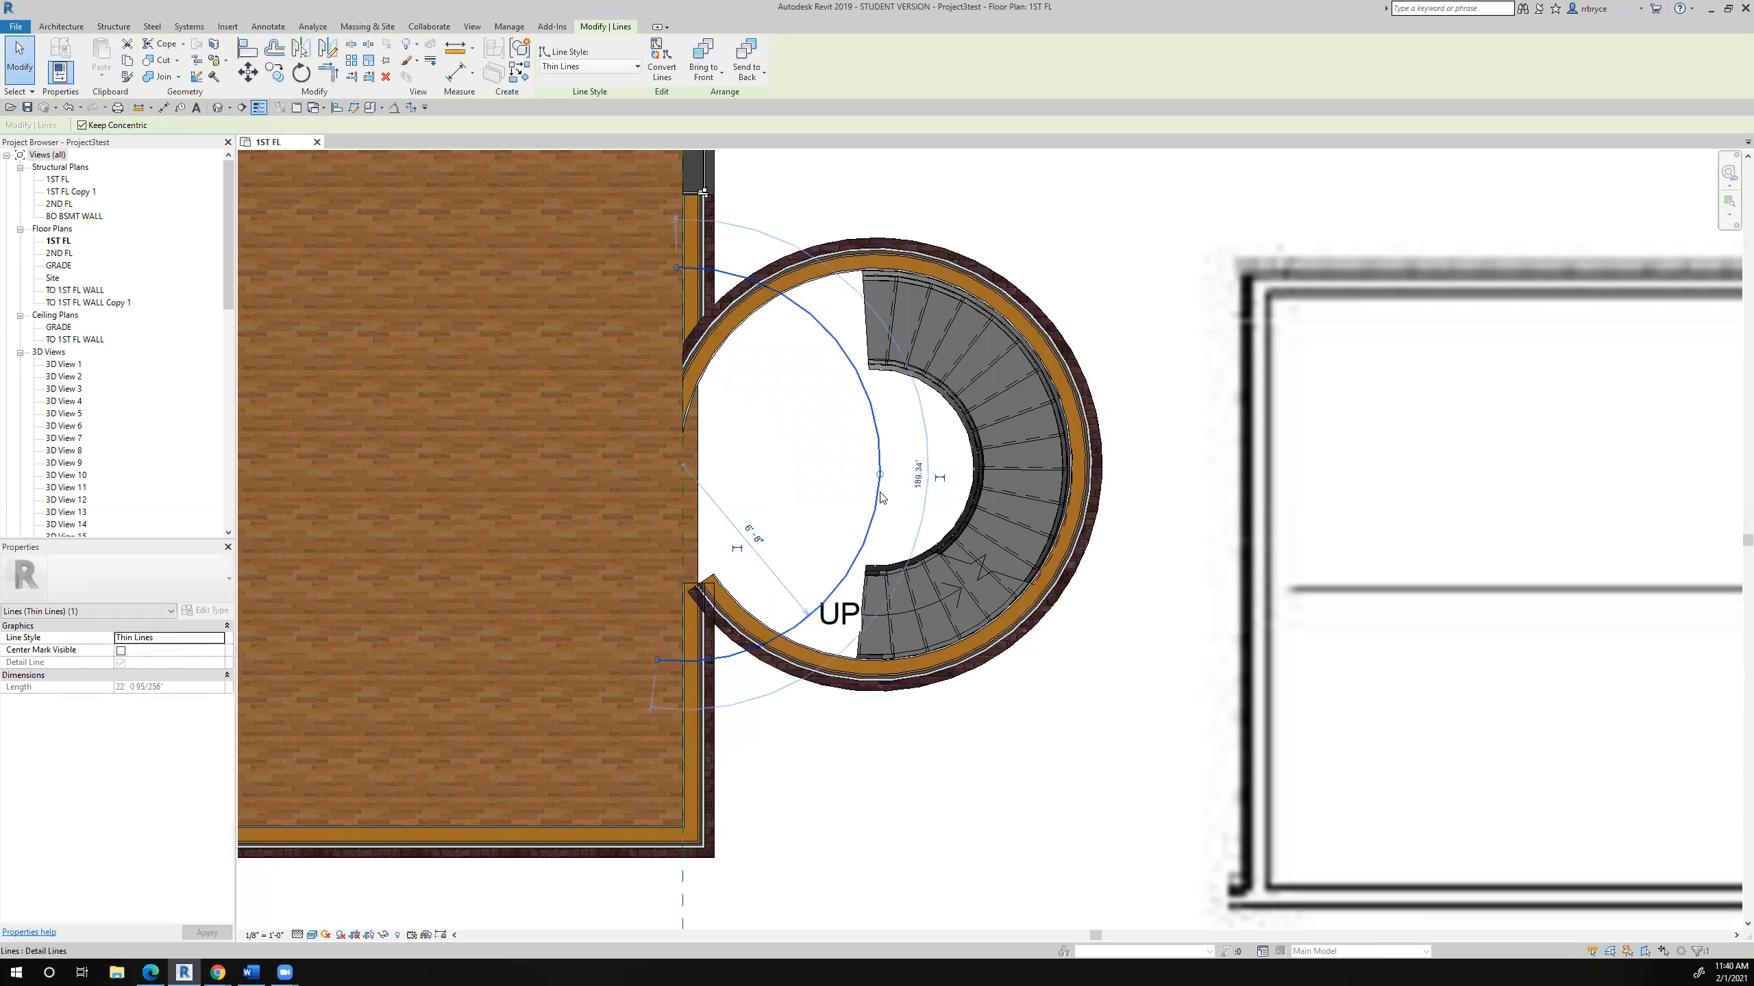
key(Delete)
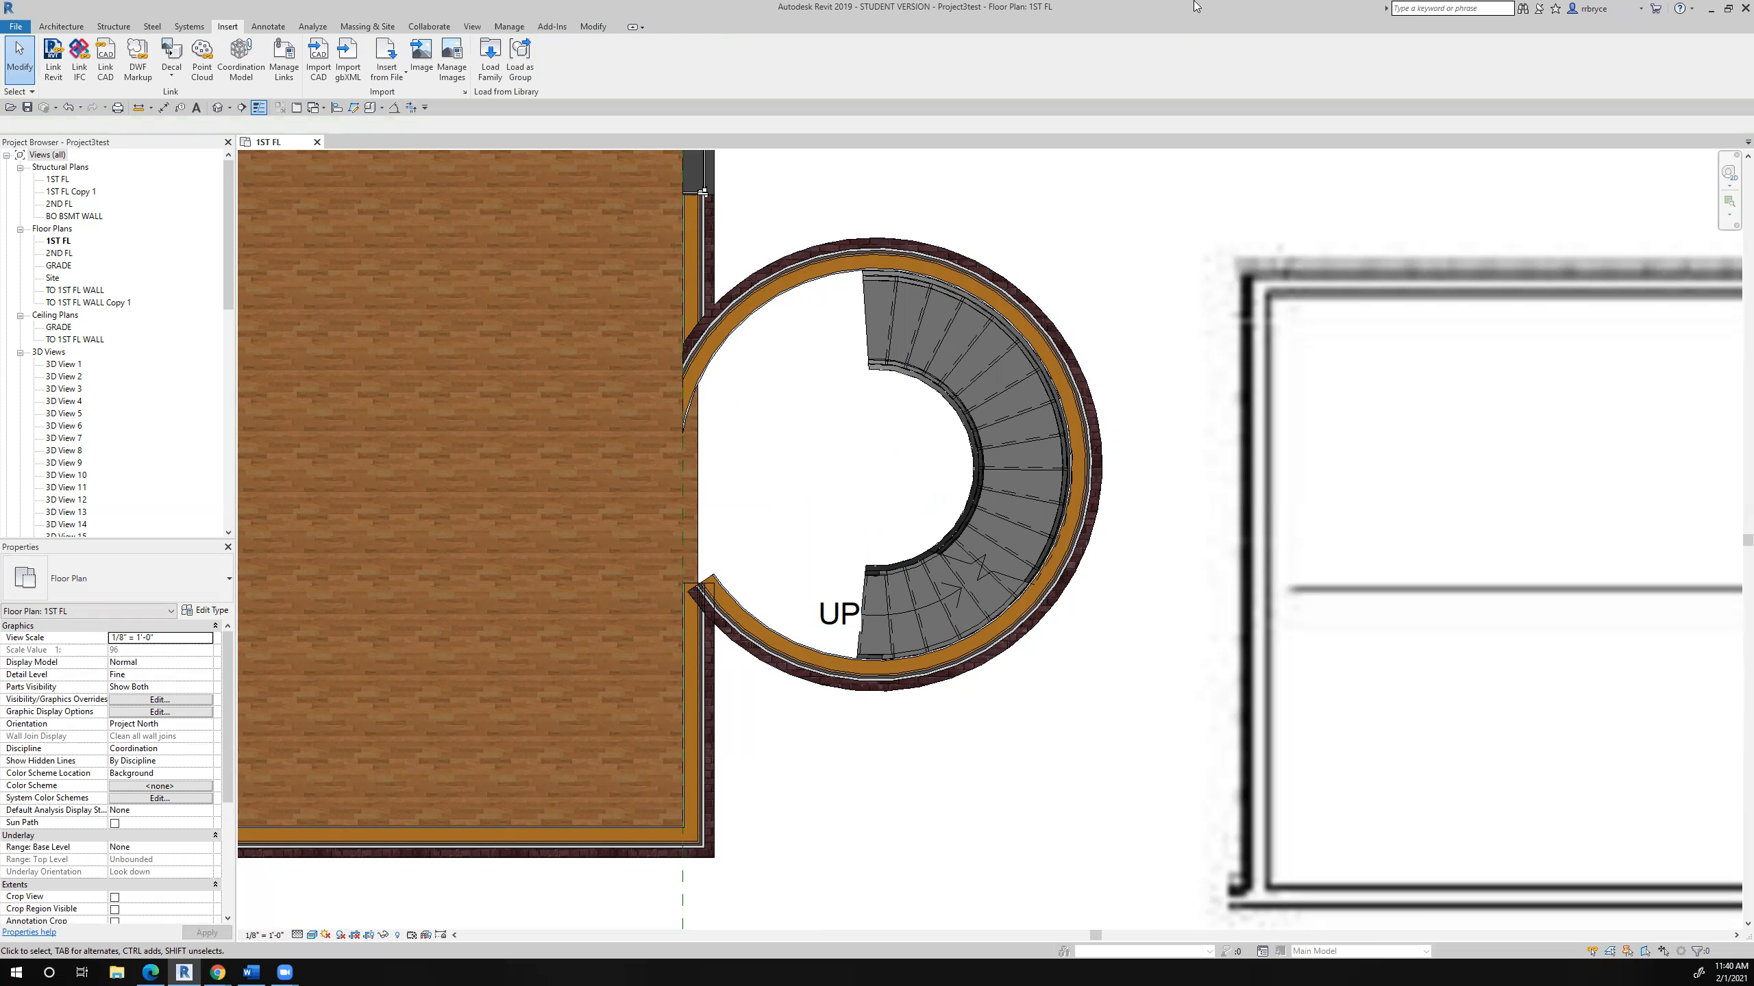
- Pull both ends of the curved exterior wall back from the straight house walls, unjoining the elements where required
click(718, 345)
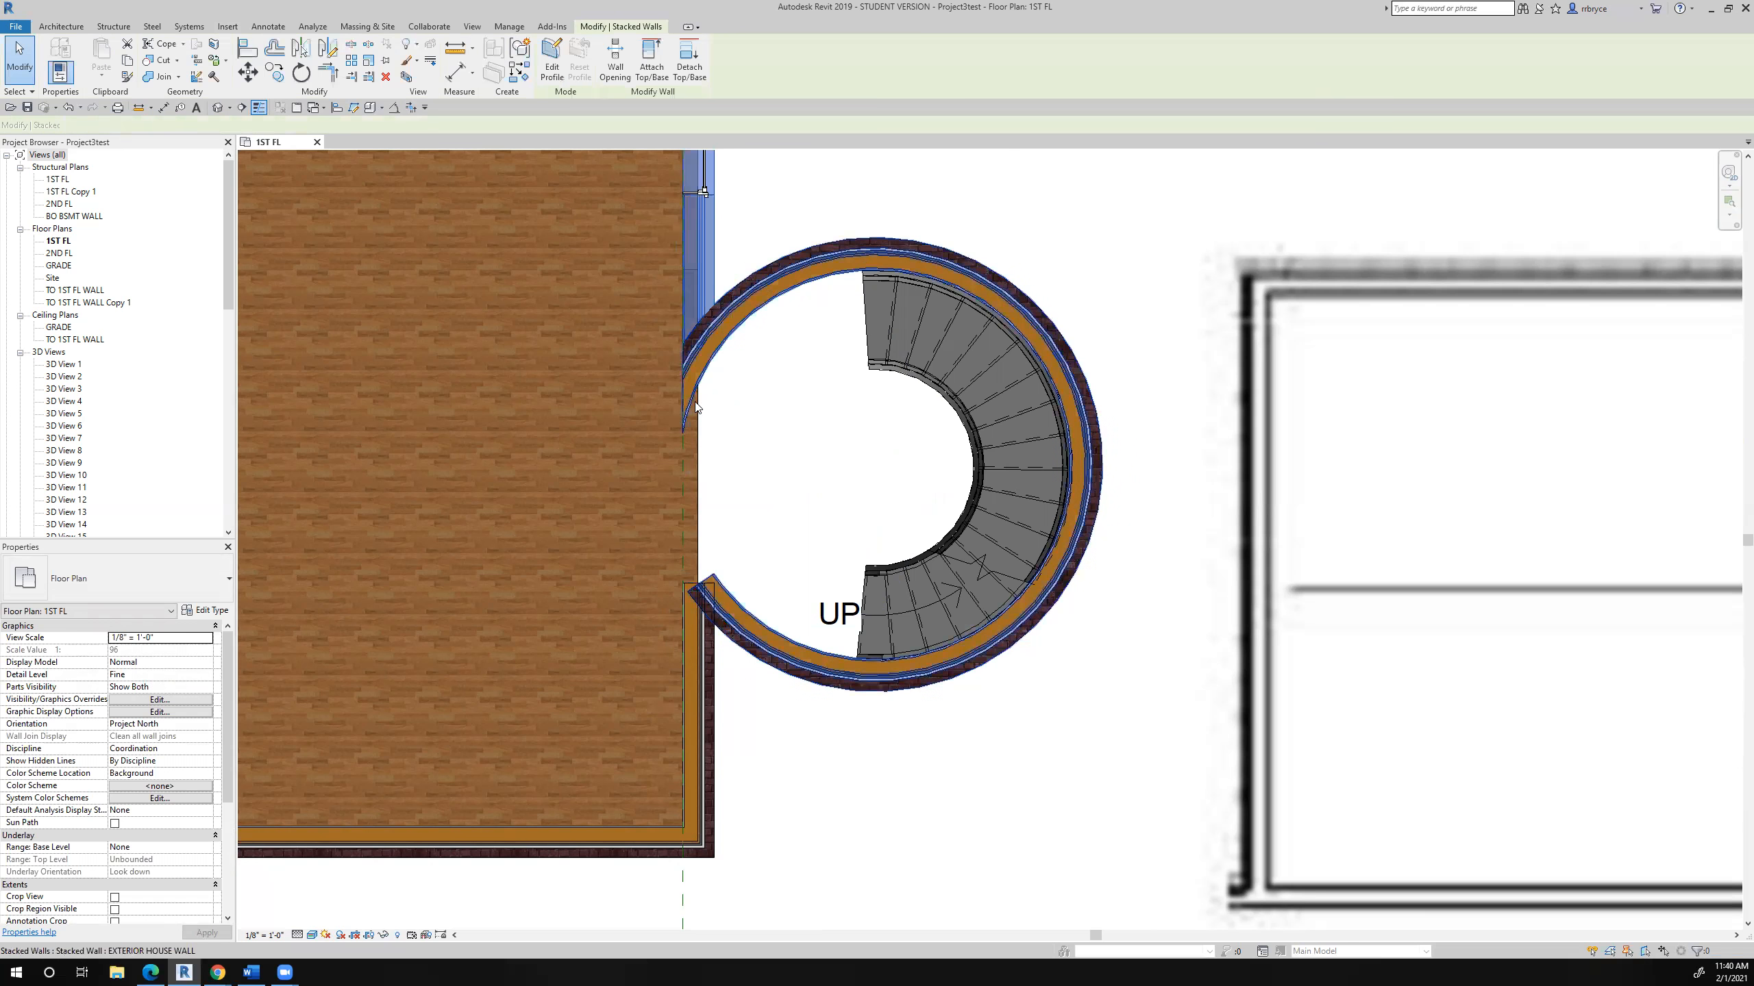
click(734, 344)
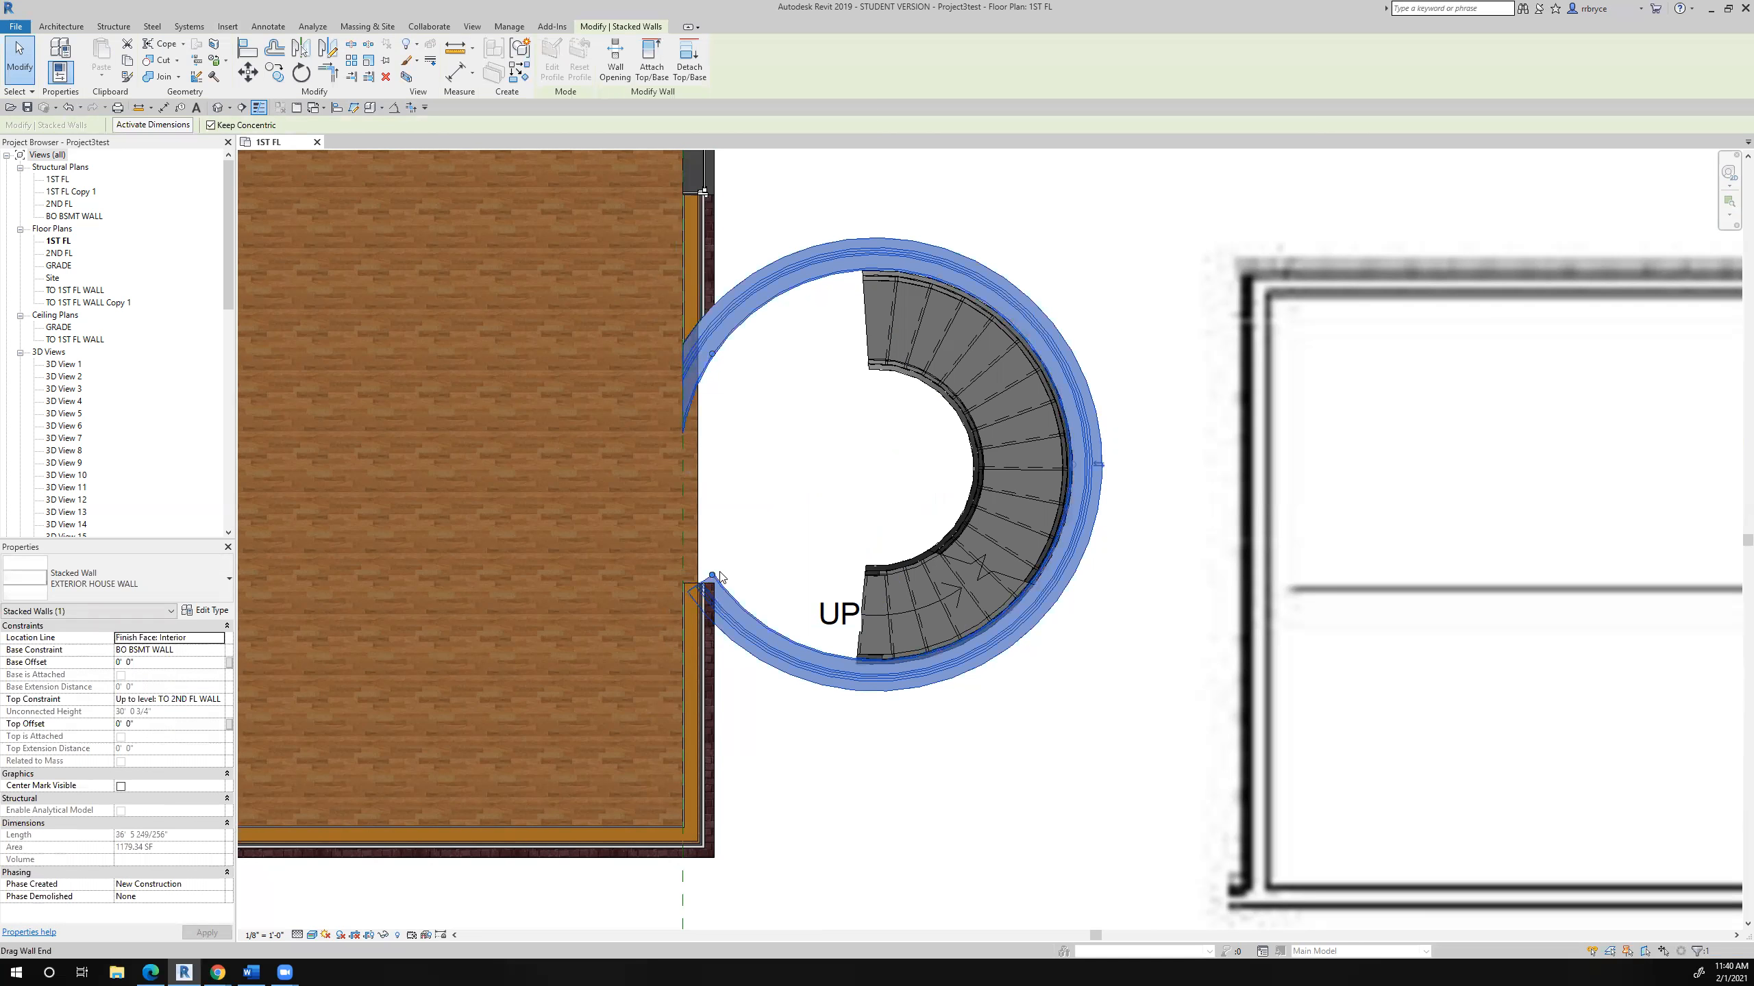
drag(741, 606, 796, 655)
right_click(796, 655)
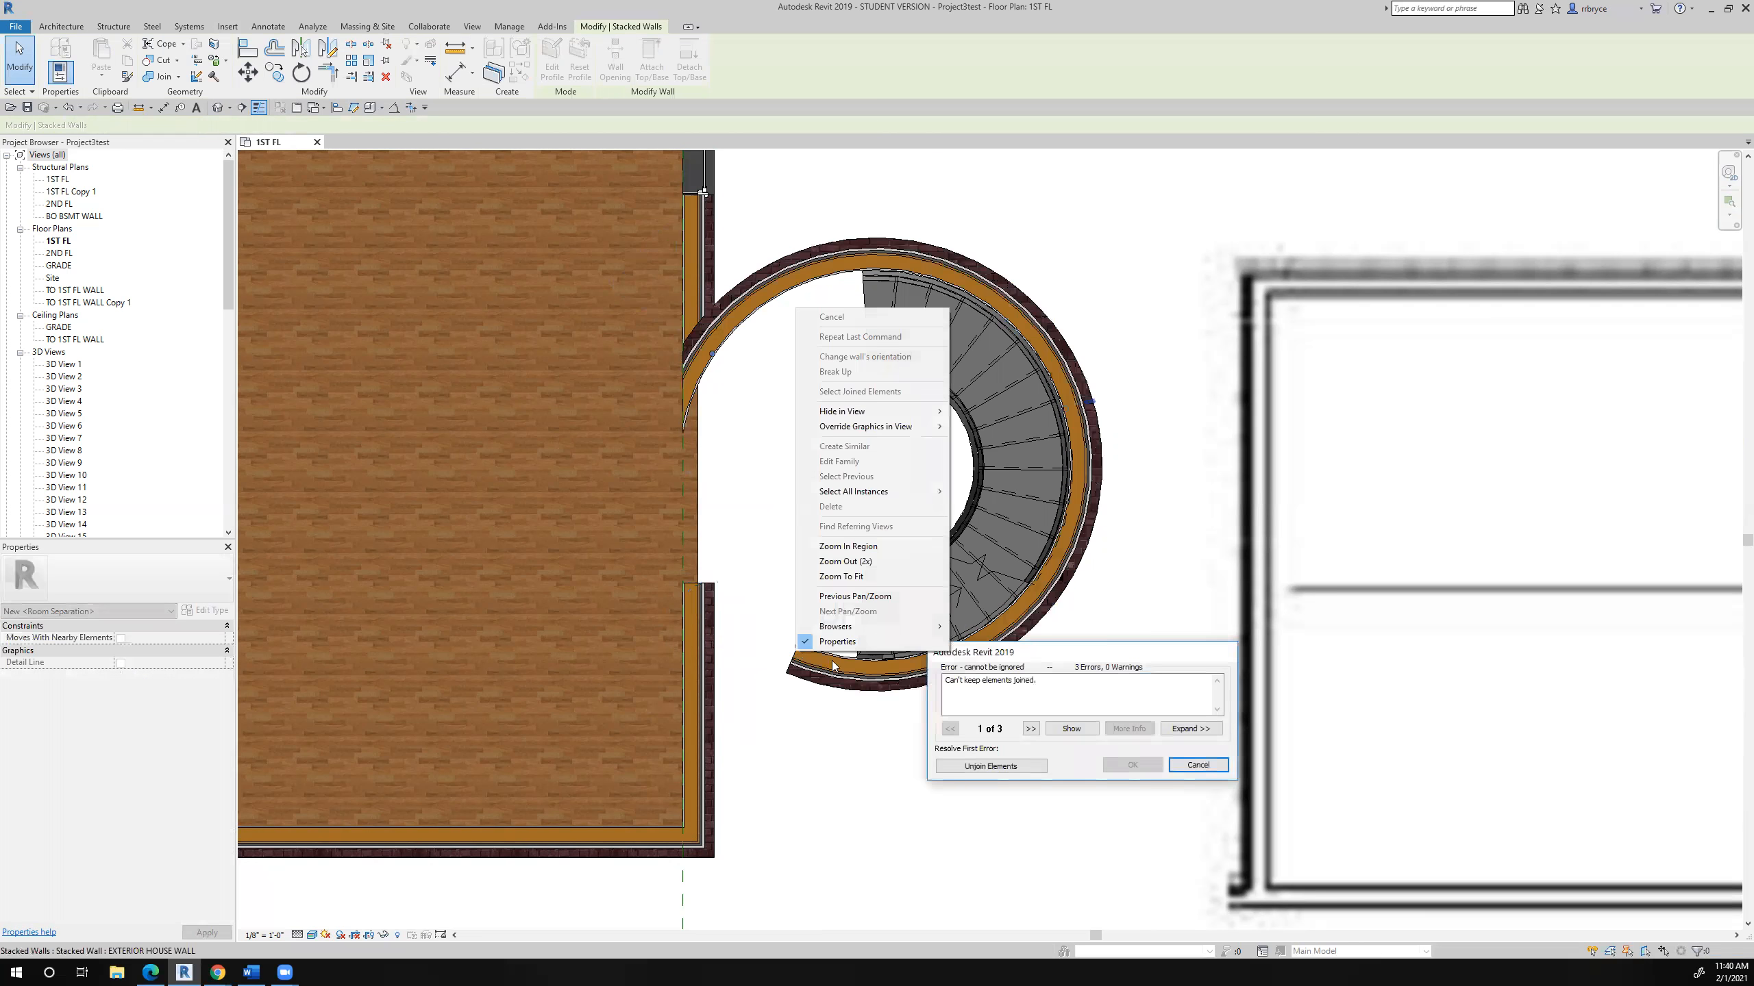
click(976, 767)
click(976, 767)
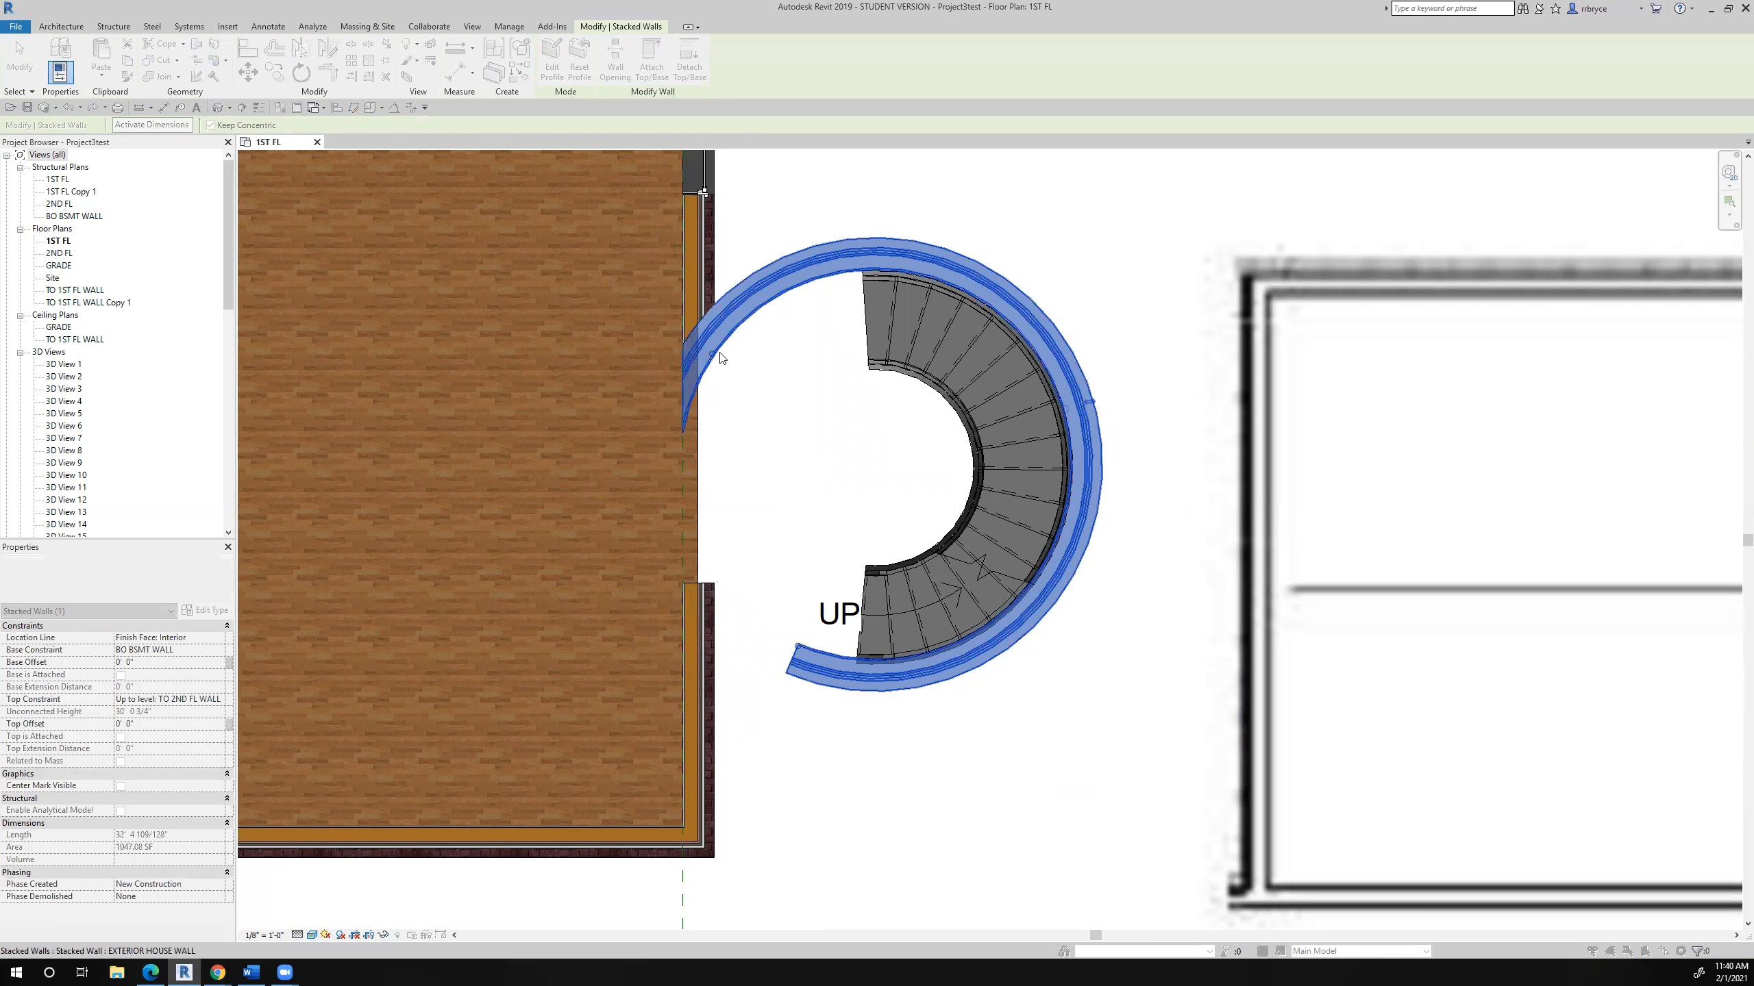
drag(712, 353, 802, 271)
click(795, 377)
middle_drag(806, 385, 841, 375)
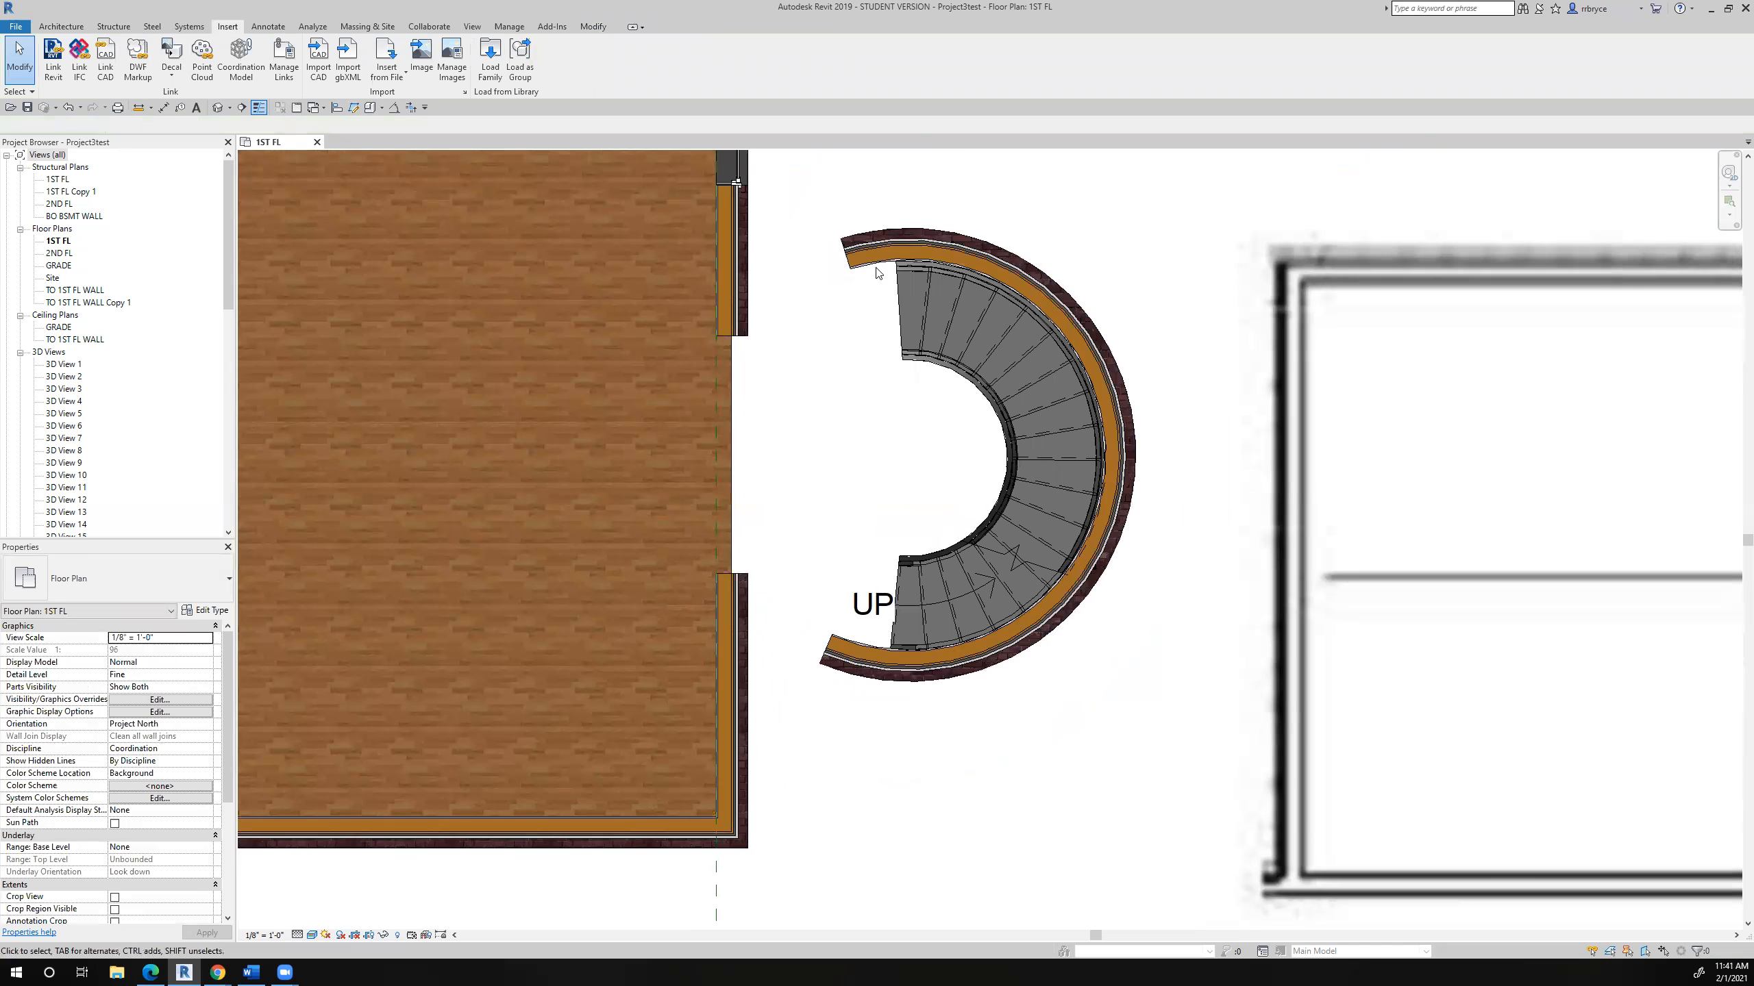
- Draw a vertical model line about 12' long upward from the centre of the curved stair
scroll(863, 276, up, 3)
scroll(851, 296, down, 3)
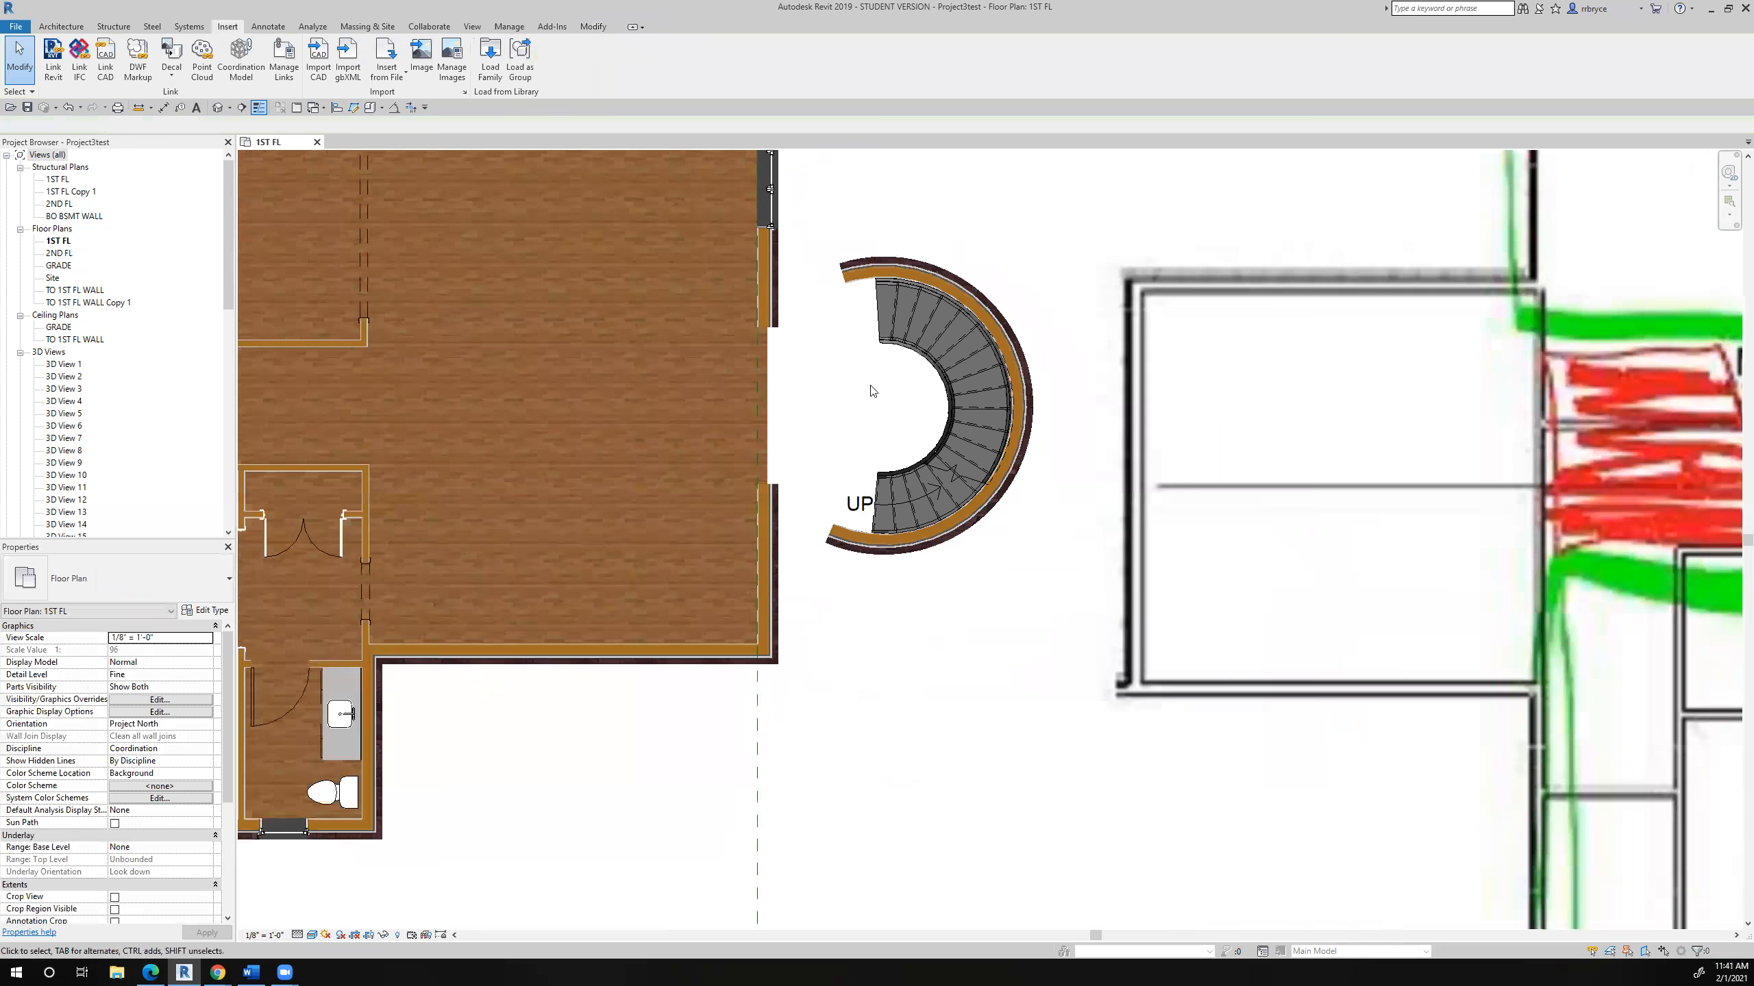
click(61, 26)
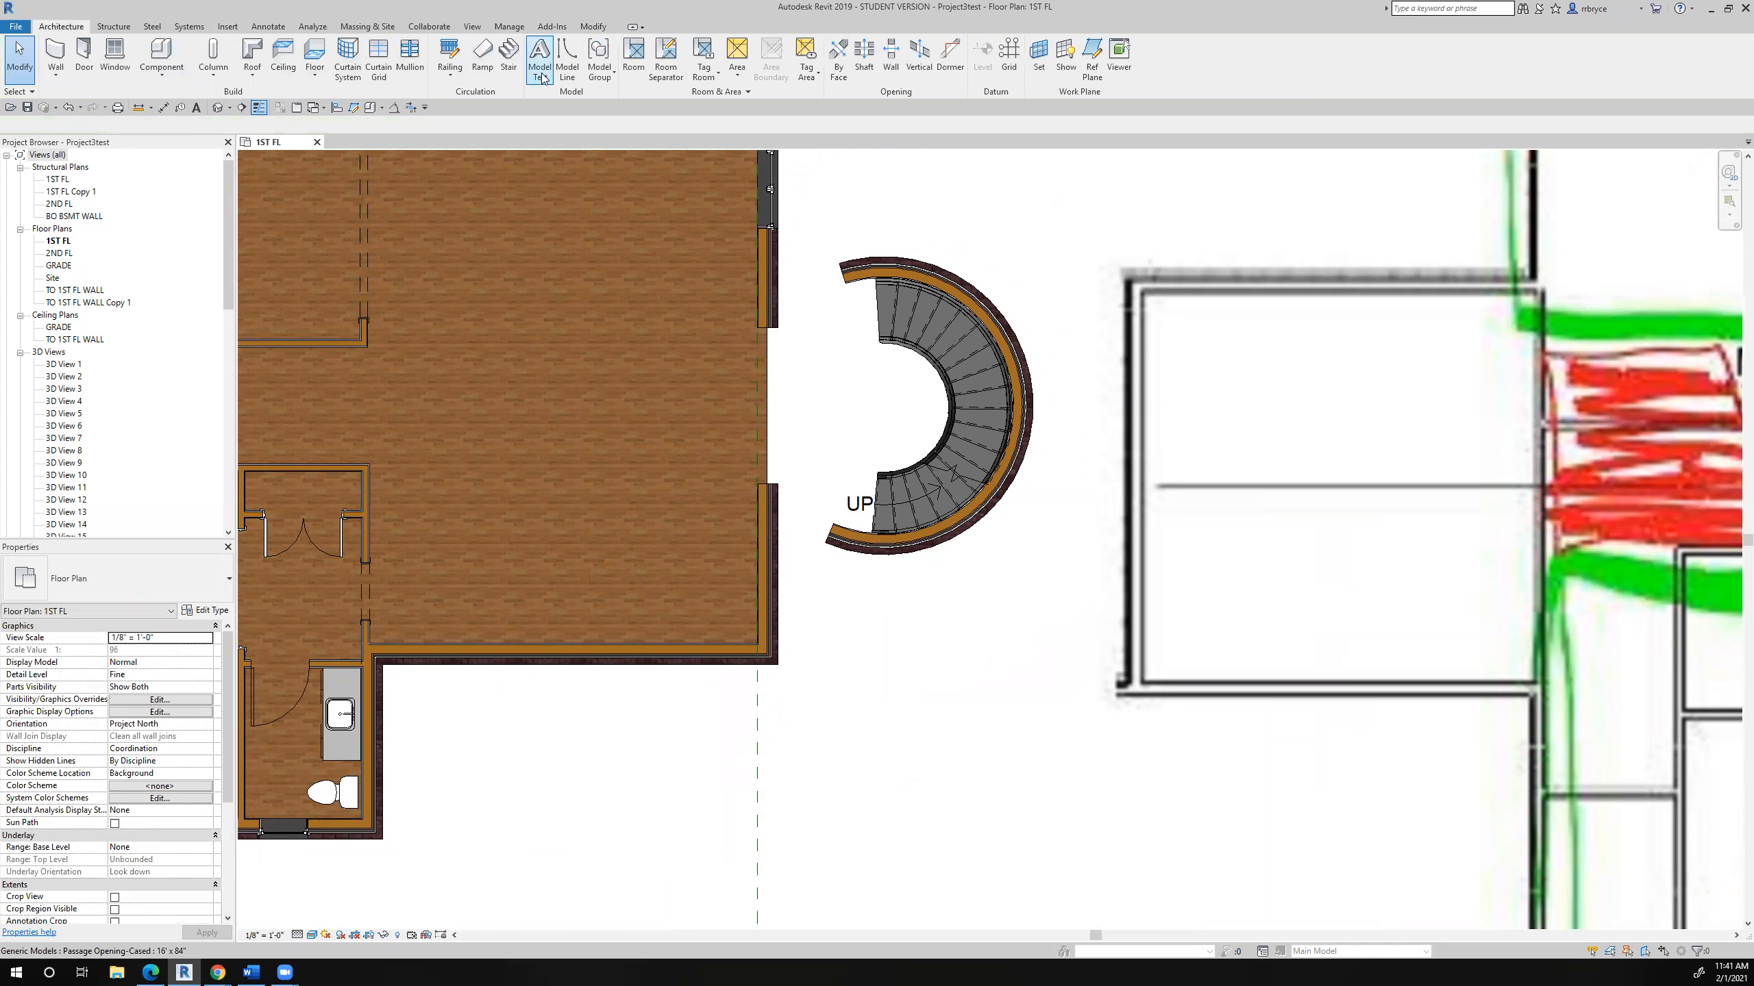
click(571, 62)
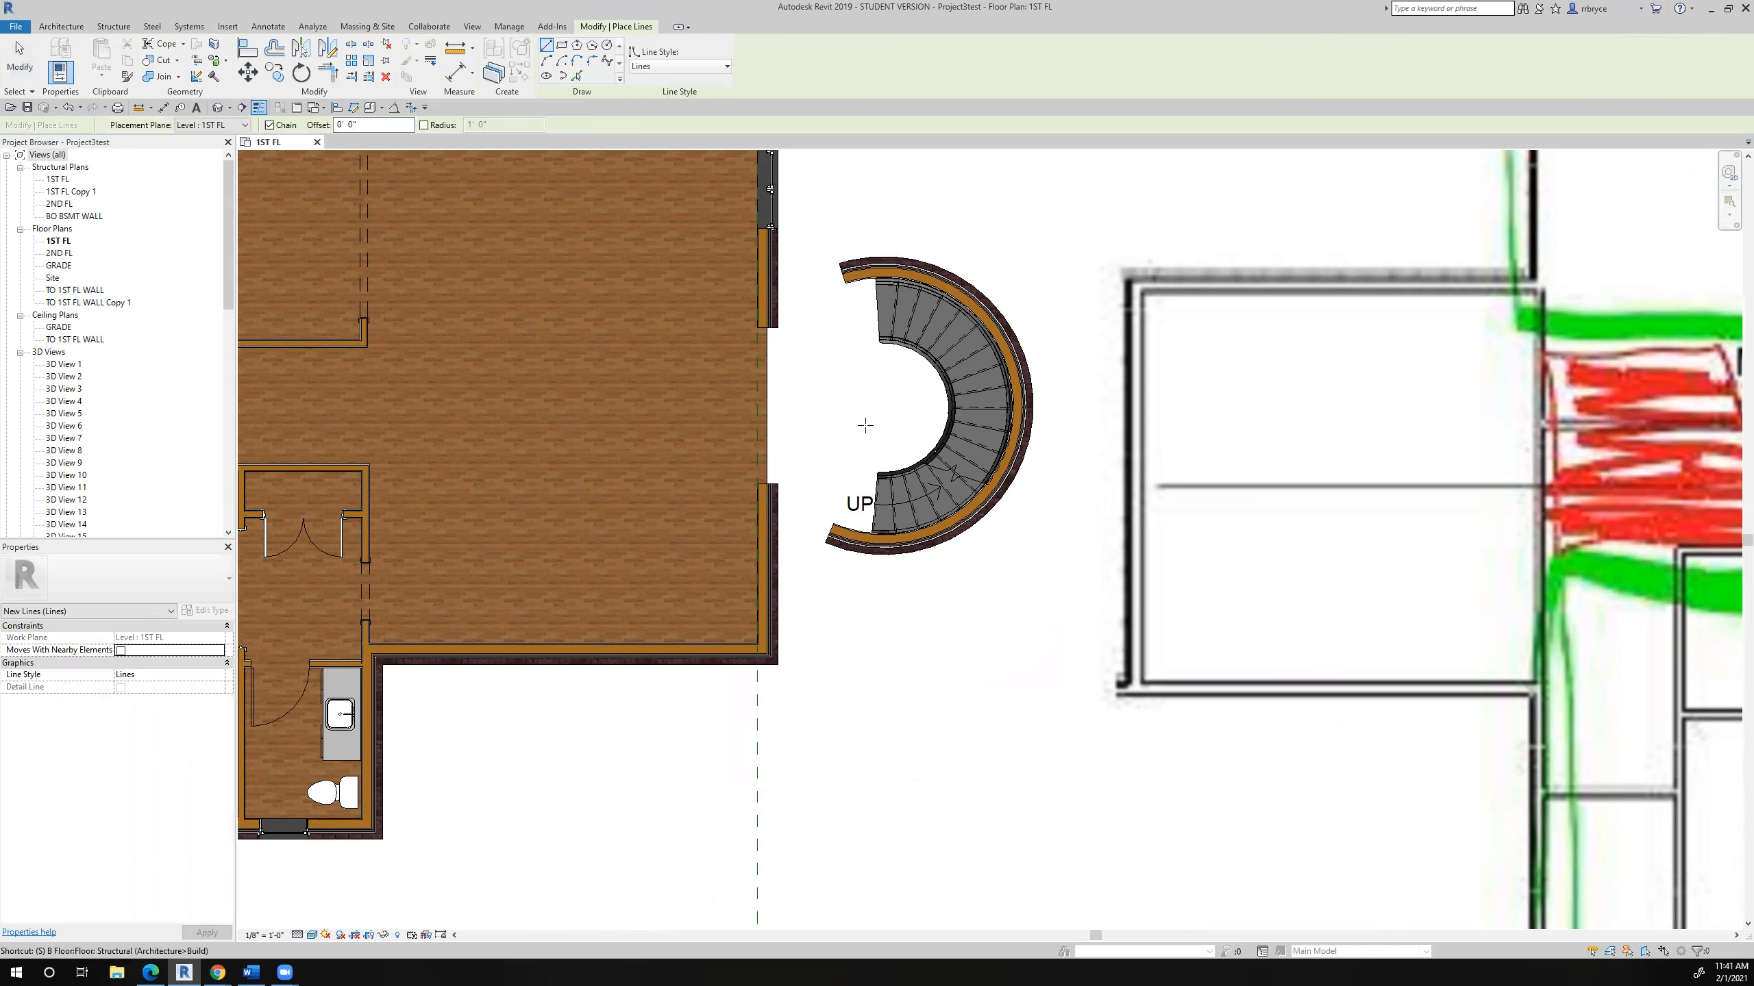
click(884, 408)
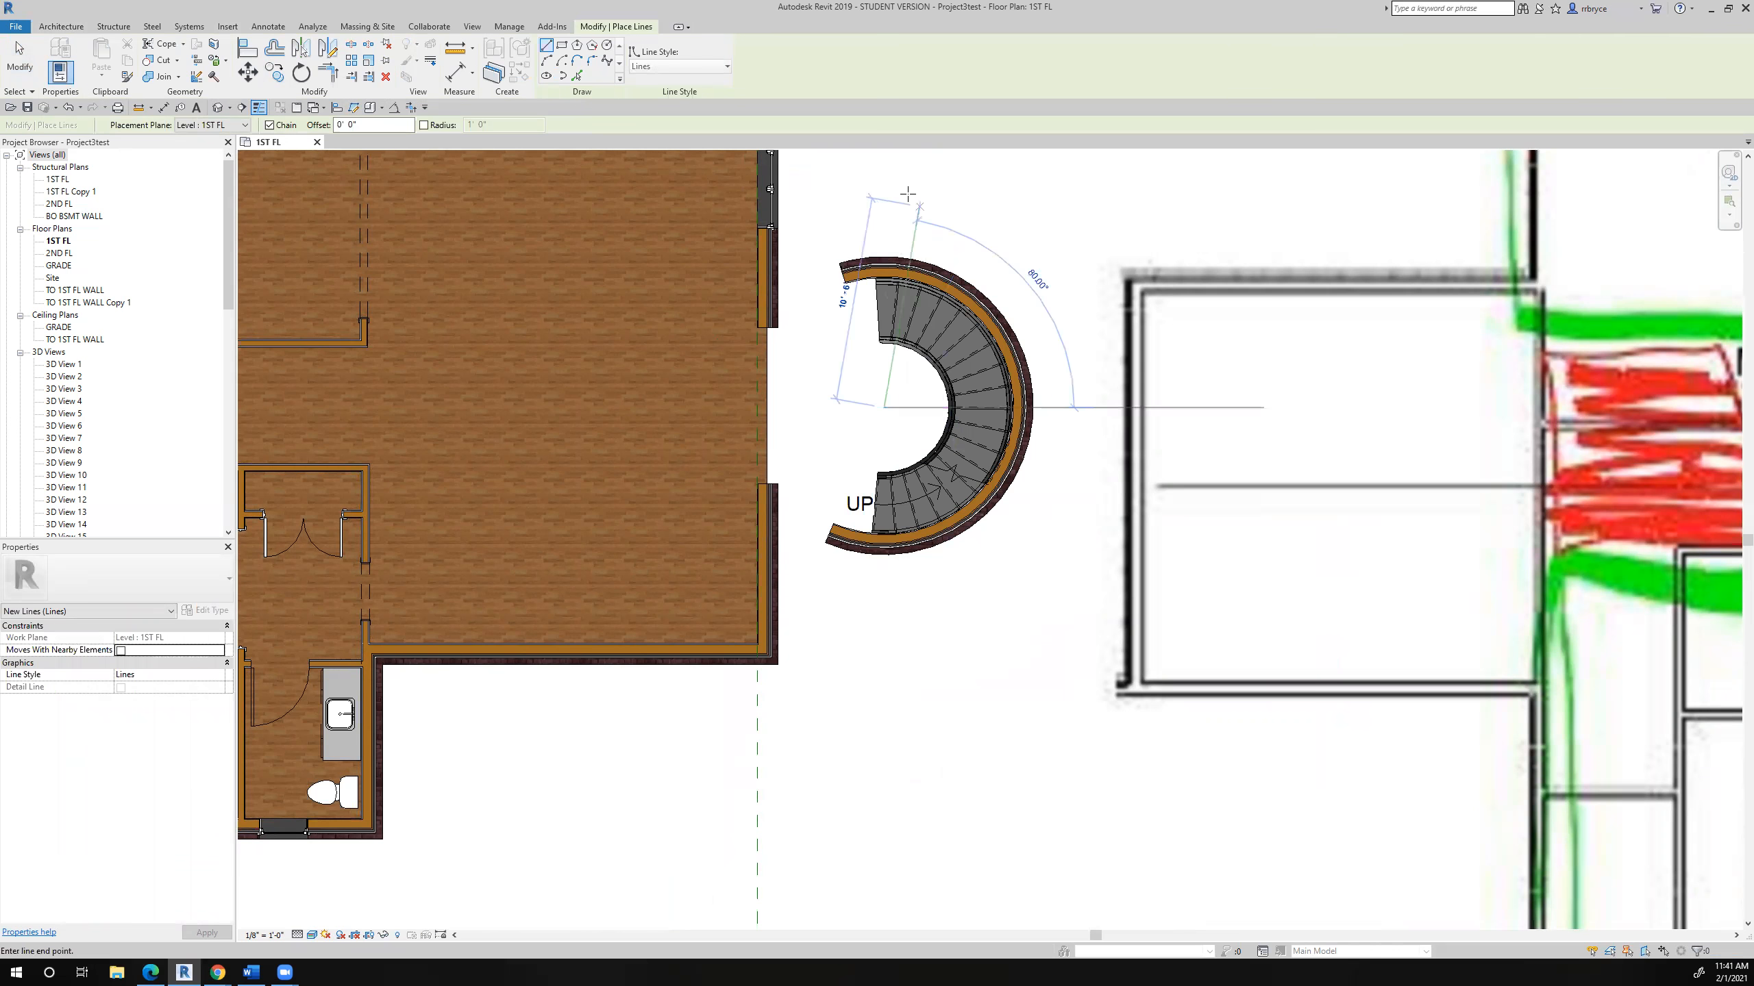
click(891, 175)
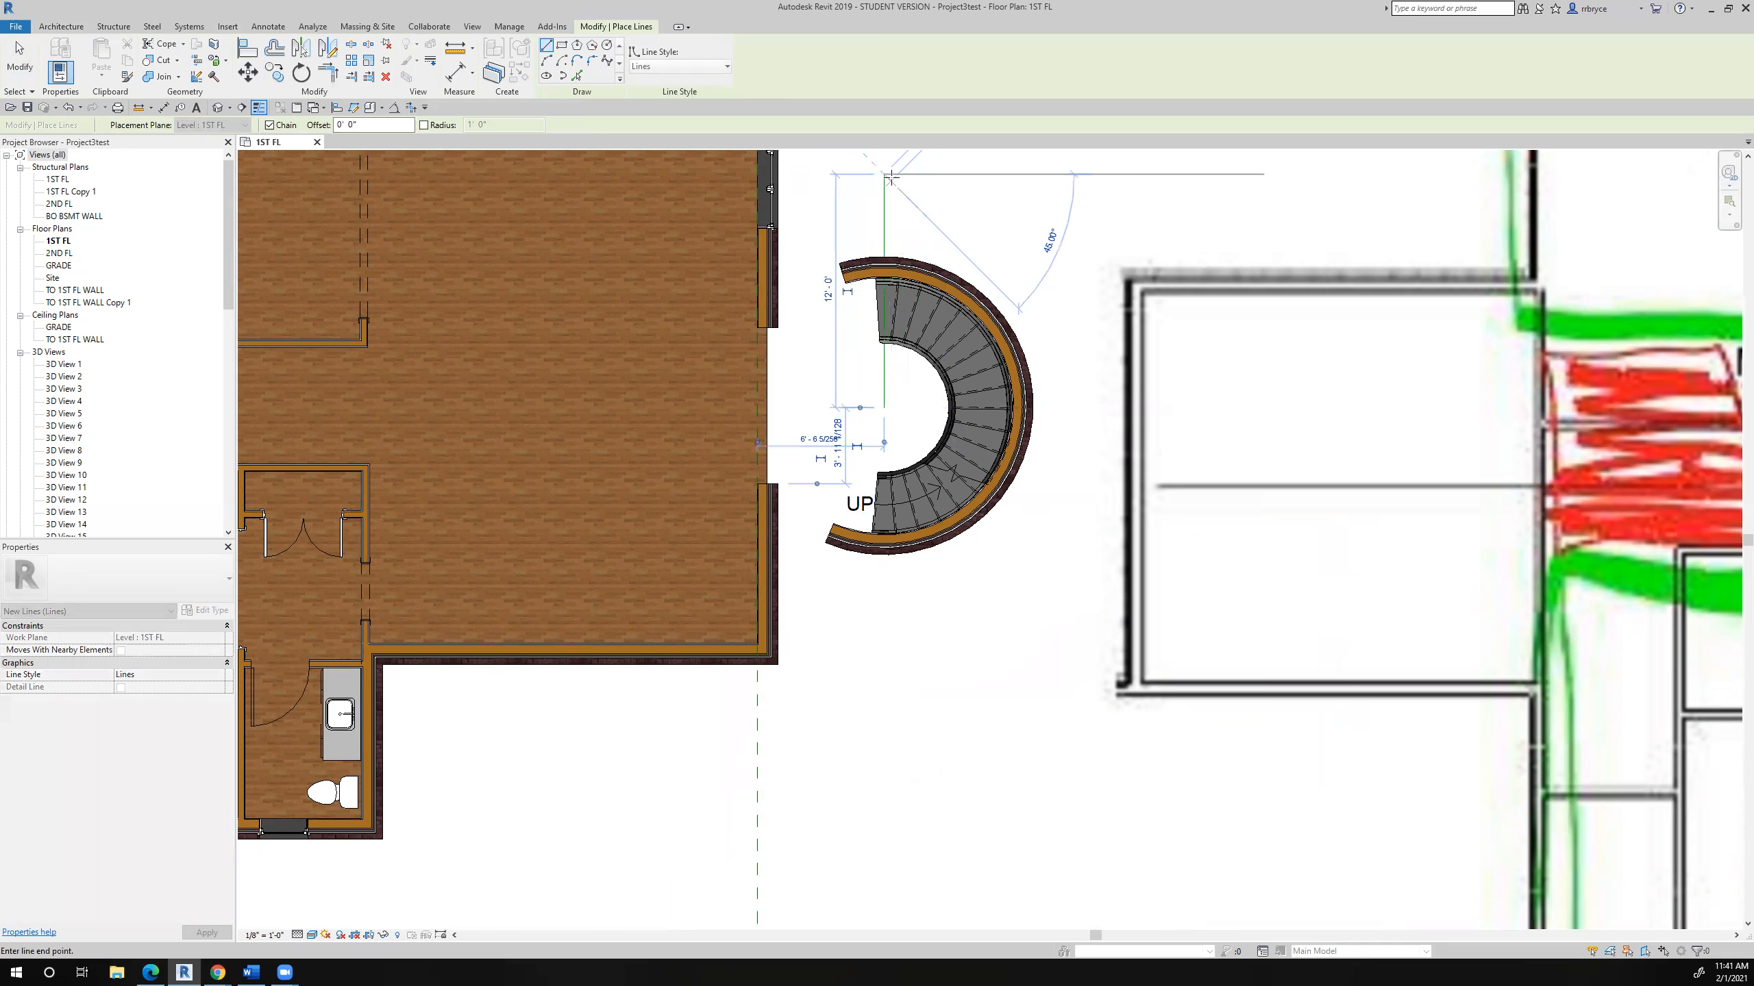
key(Escape)
key(Escape)
- Extend the vertical model line's lower end past the curved wall to a total length of about 21'-6"
click(885, 212)
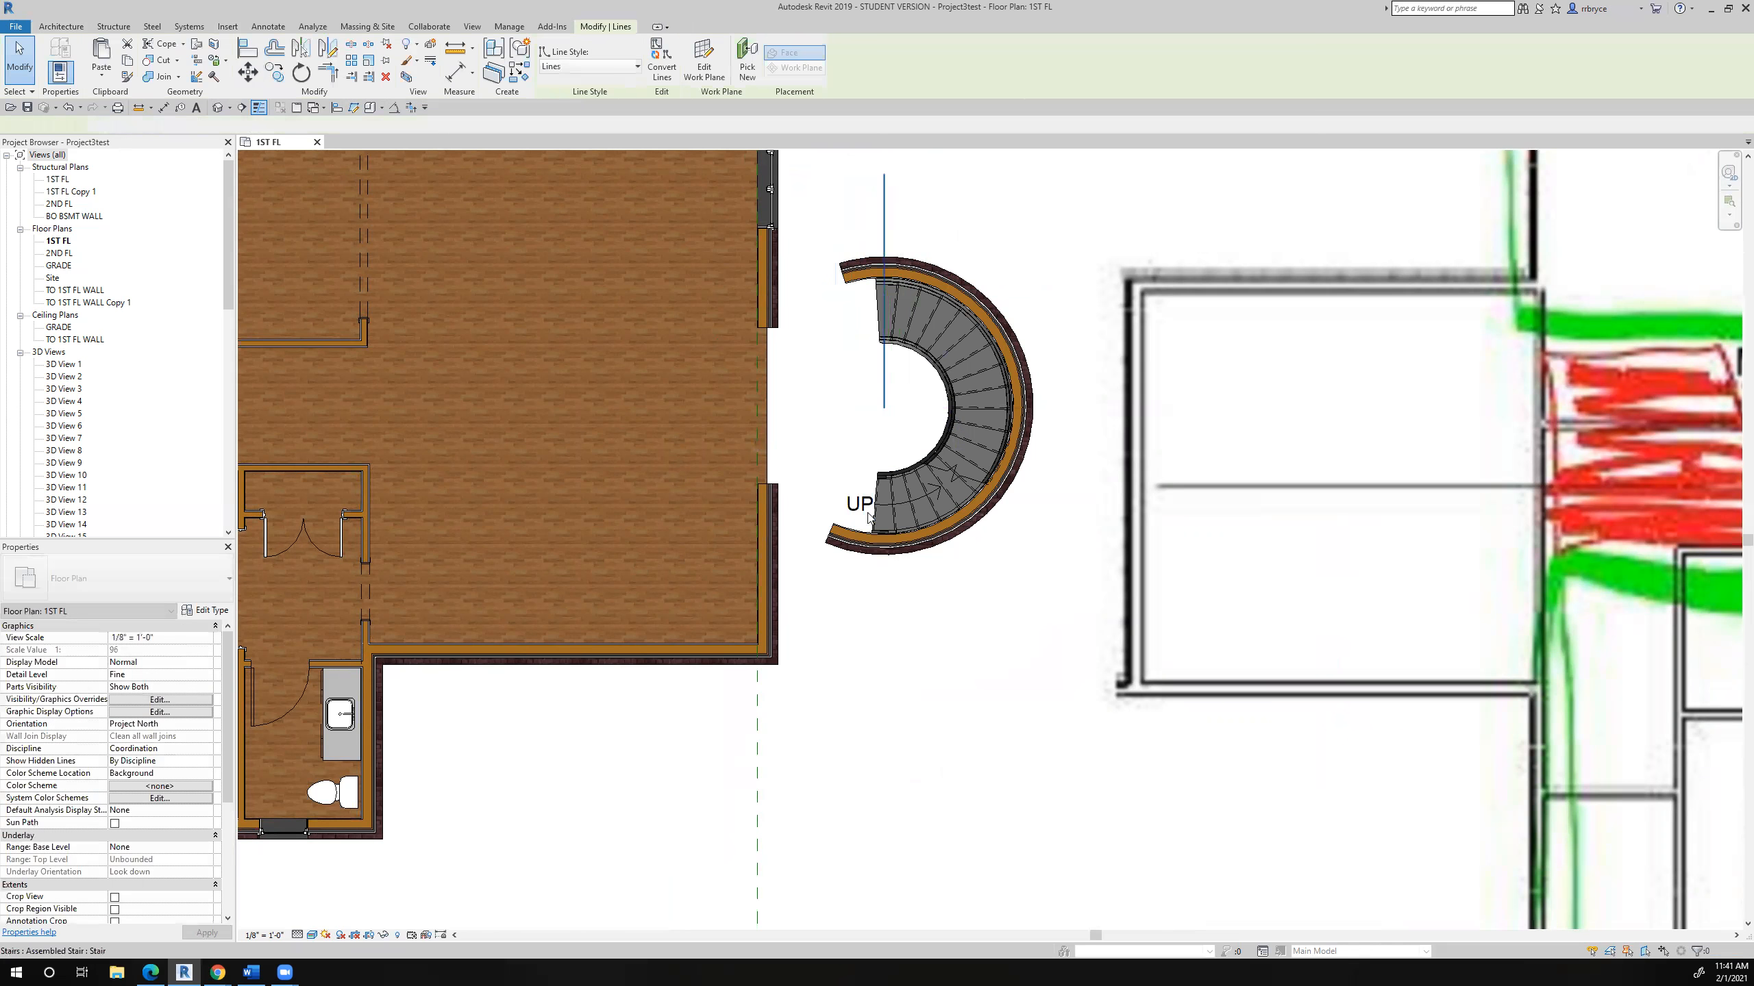
drag(887, 453, 882, 593)
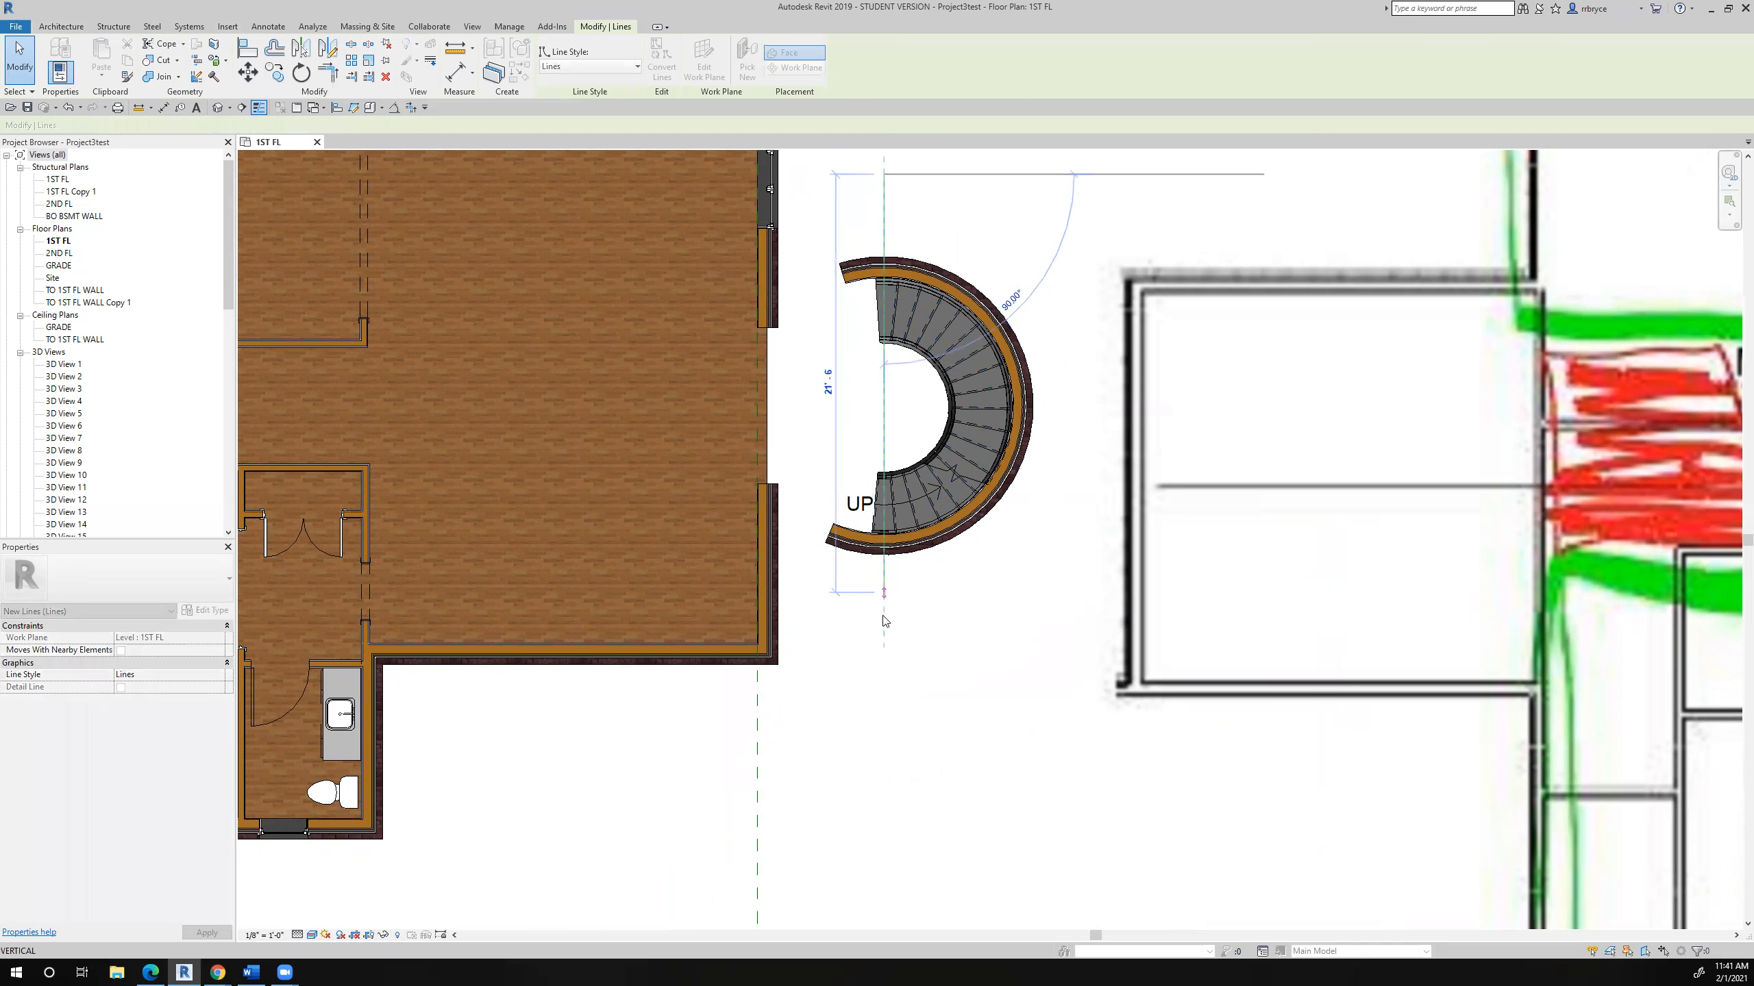
click(900, 654)
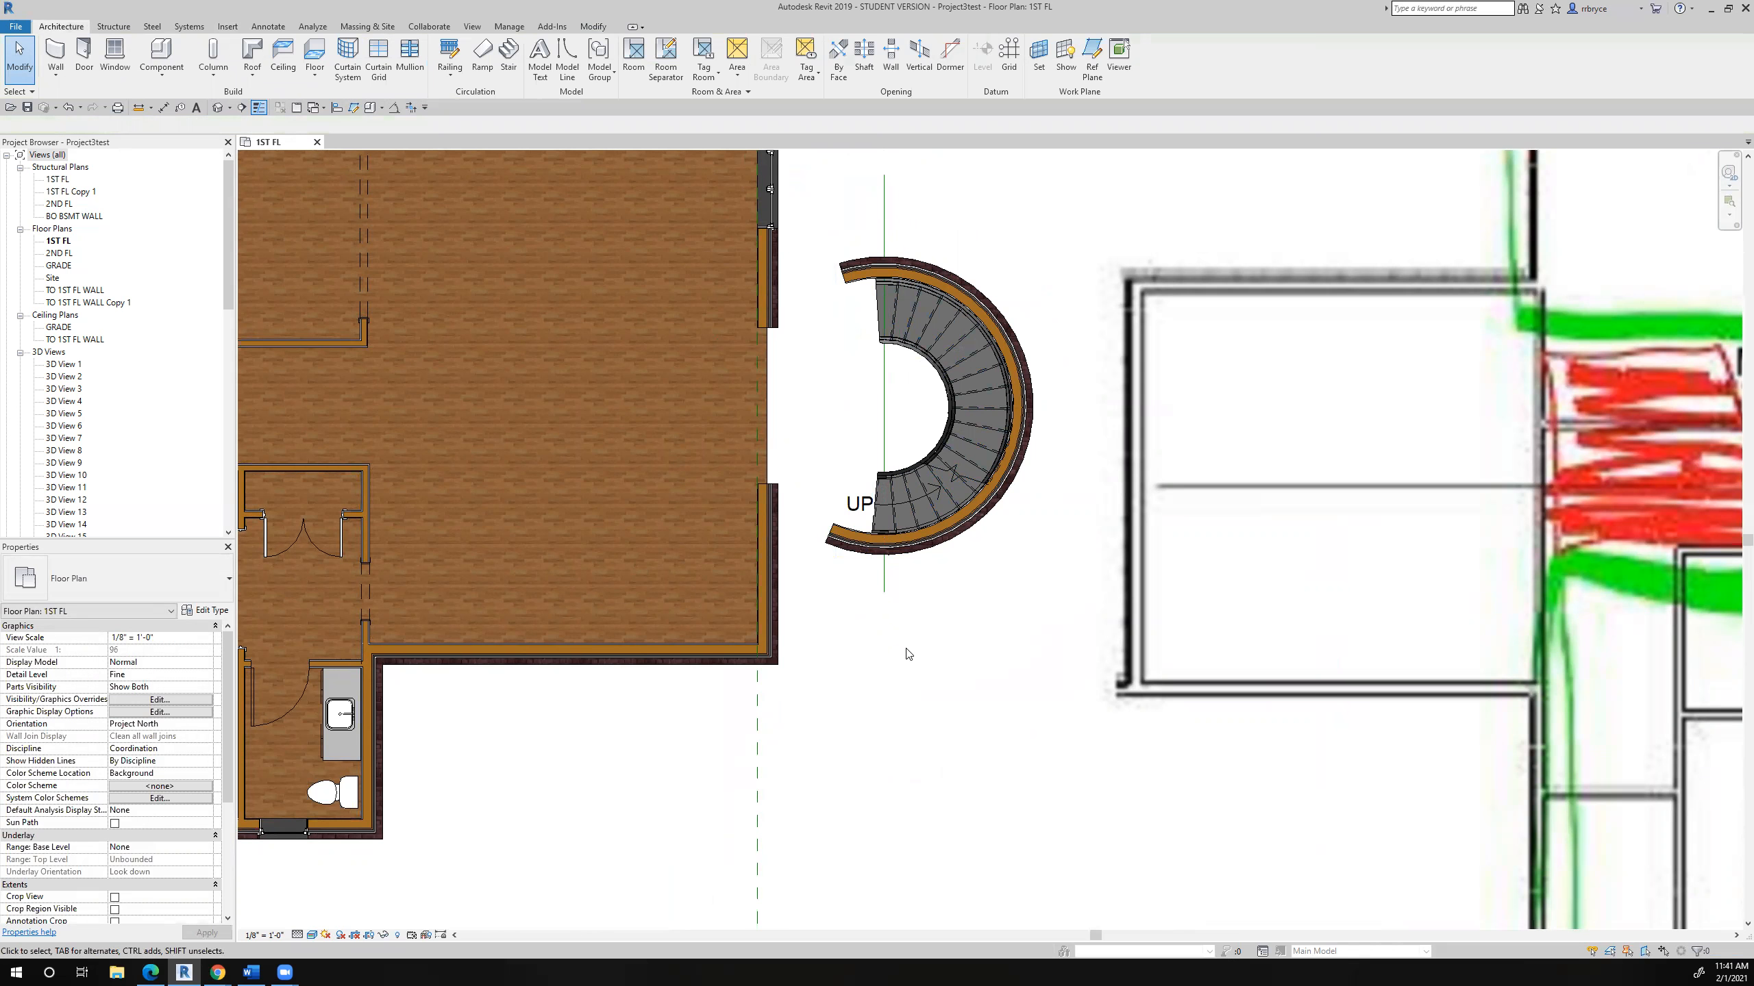
- Shorten the upper end of the curved exterior wall so it stops at the vertical model line
scroll(853, 304, up, 2)
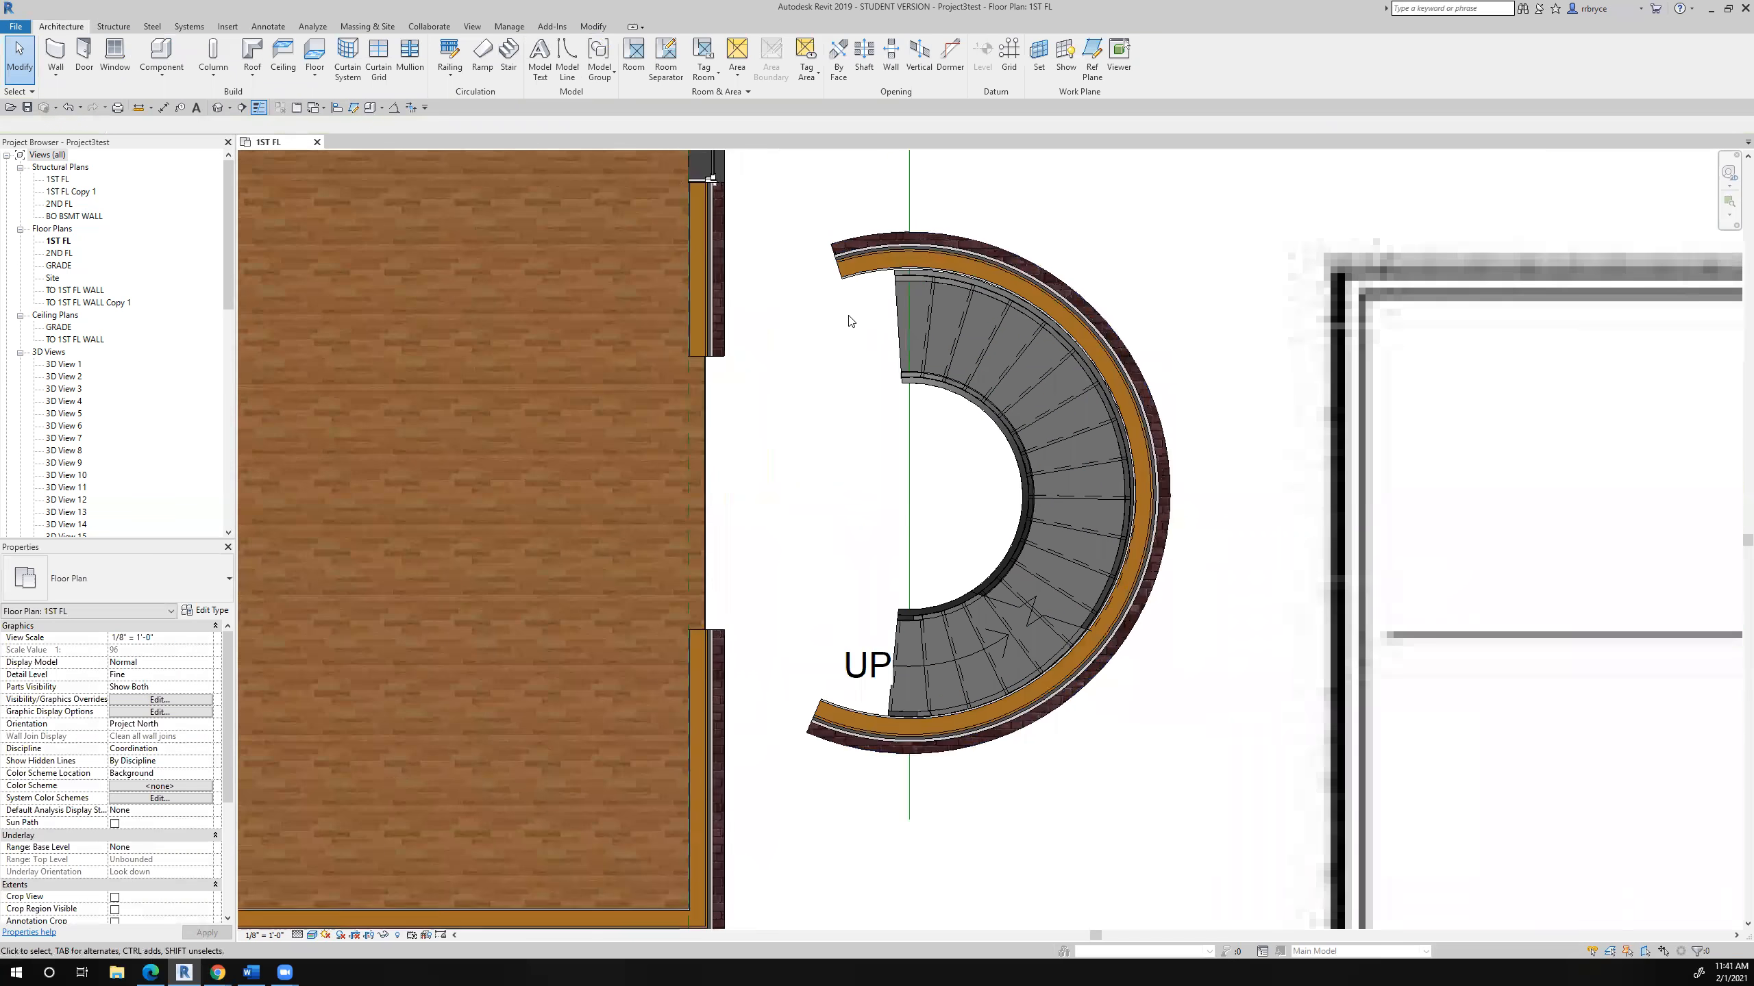
click(858, 279)
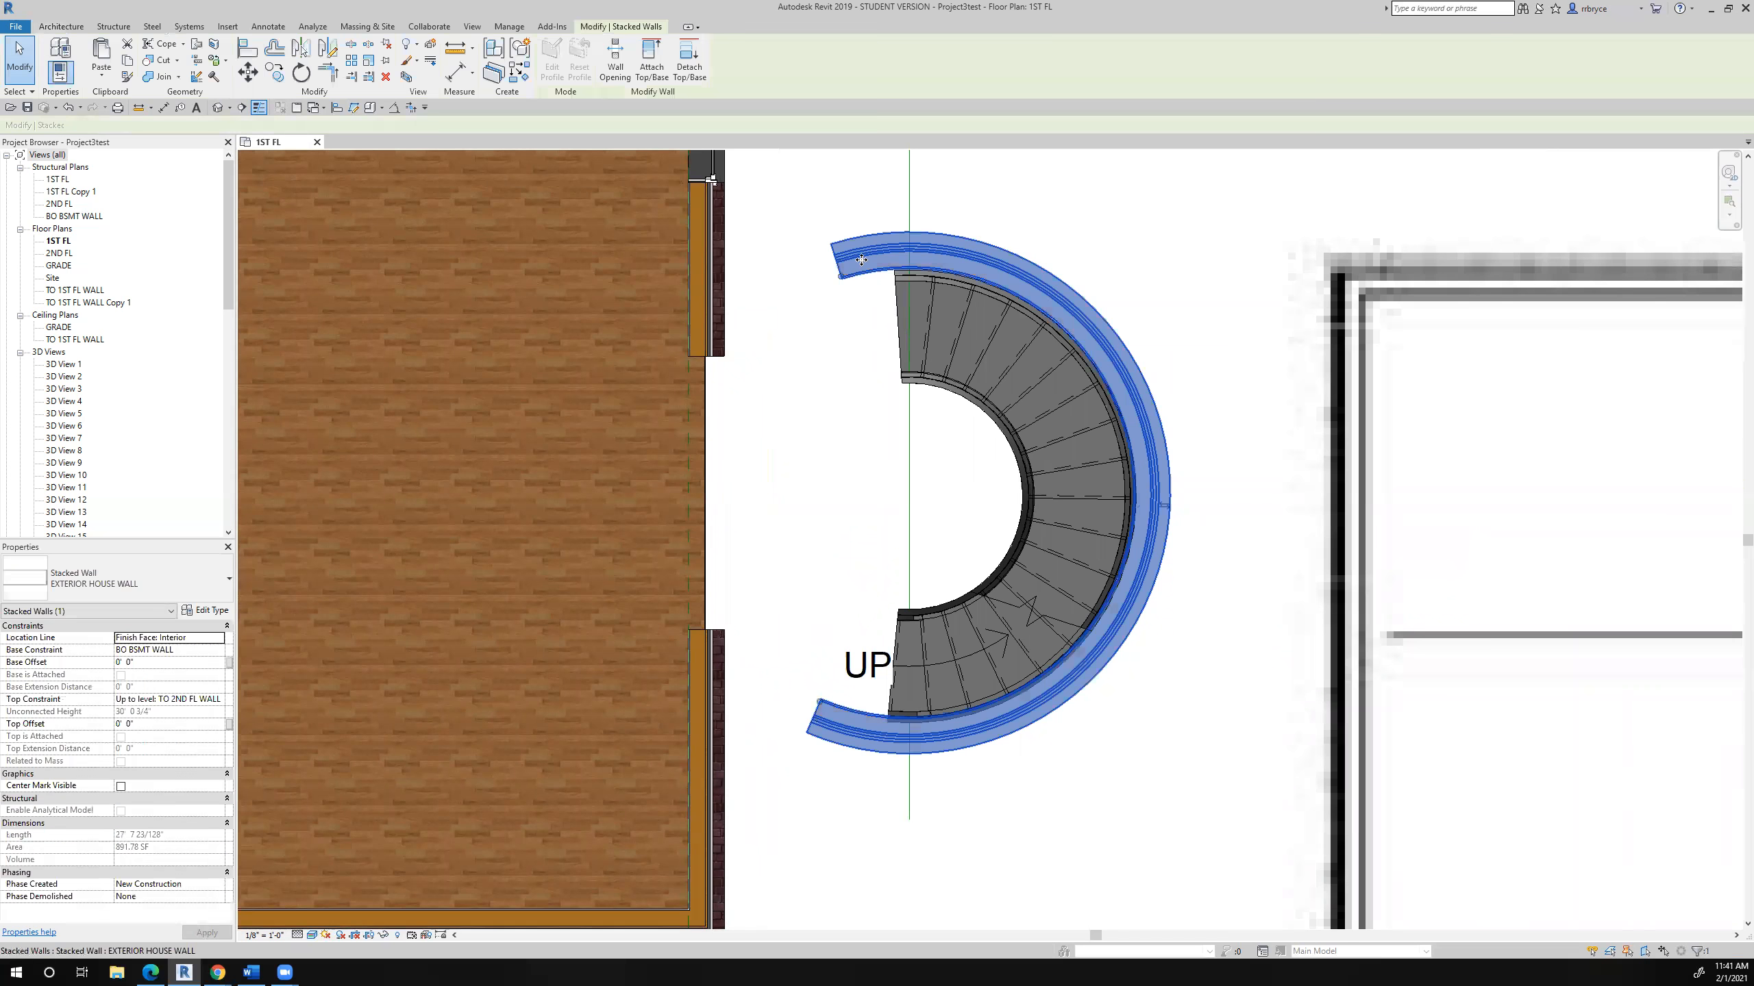
scroll(858, 279, up, 2)
drag(827, 291, 916, 268)
drag(940, 268, 944, 272)
scroll(875, 332, down, 2)
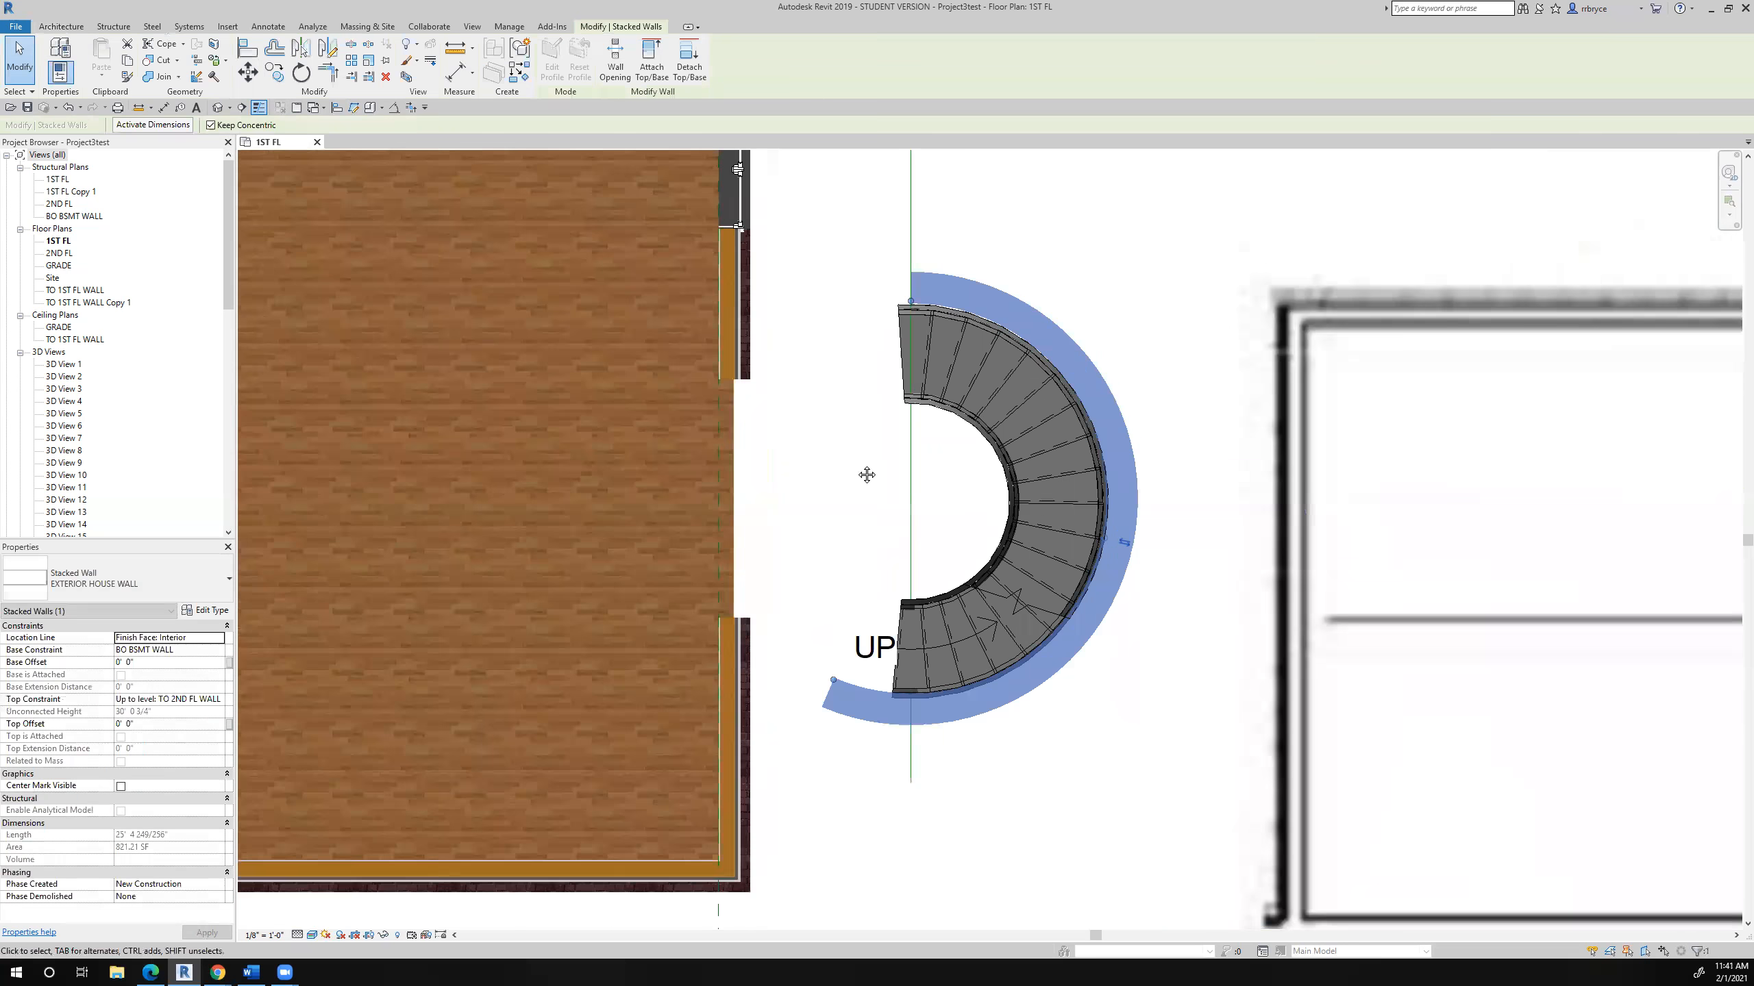
- Shorten the lower end of the curved exterior wall so it stops at the vertical model line
middle_drag(826, 681, 884, 490)
scroll(899, 533, up, 3)
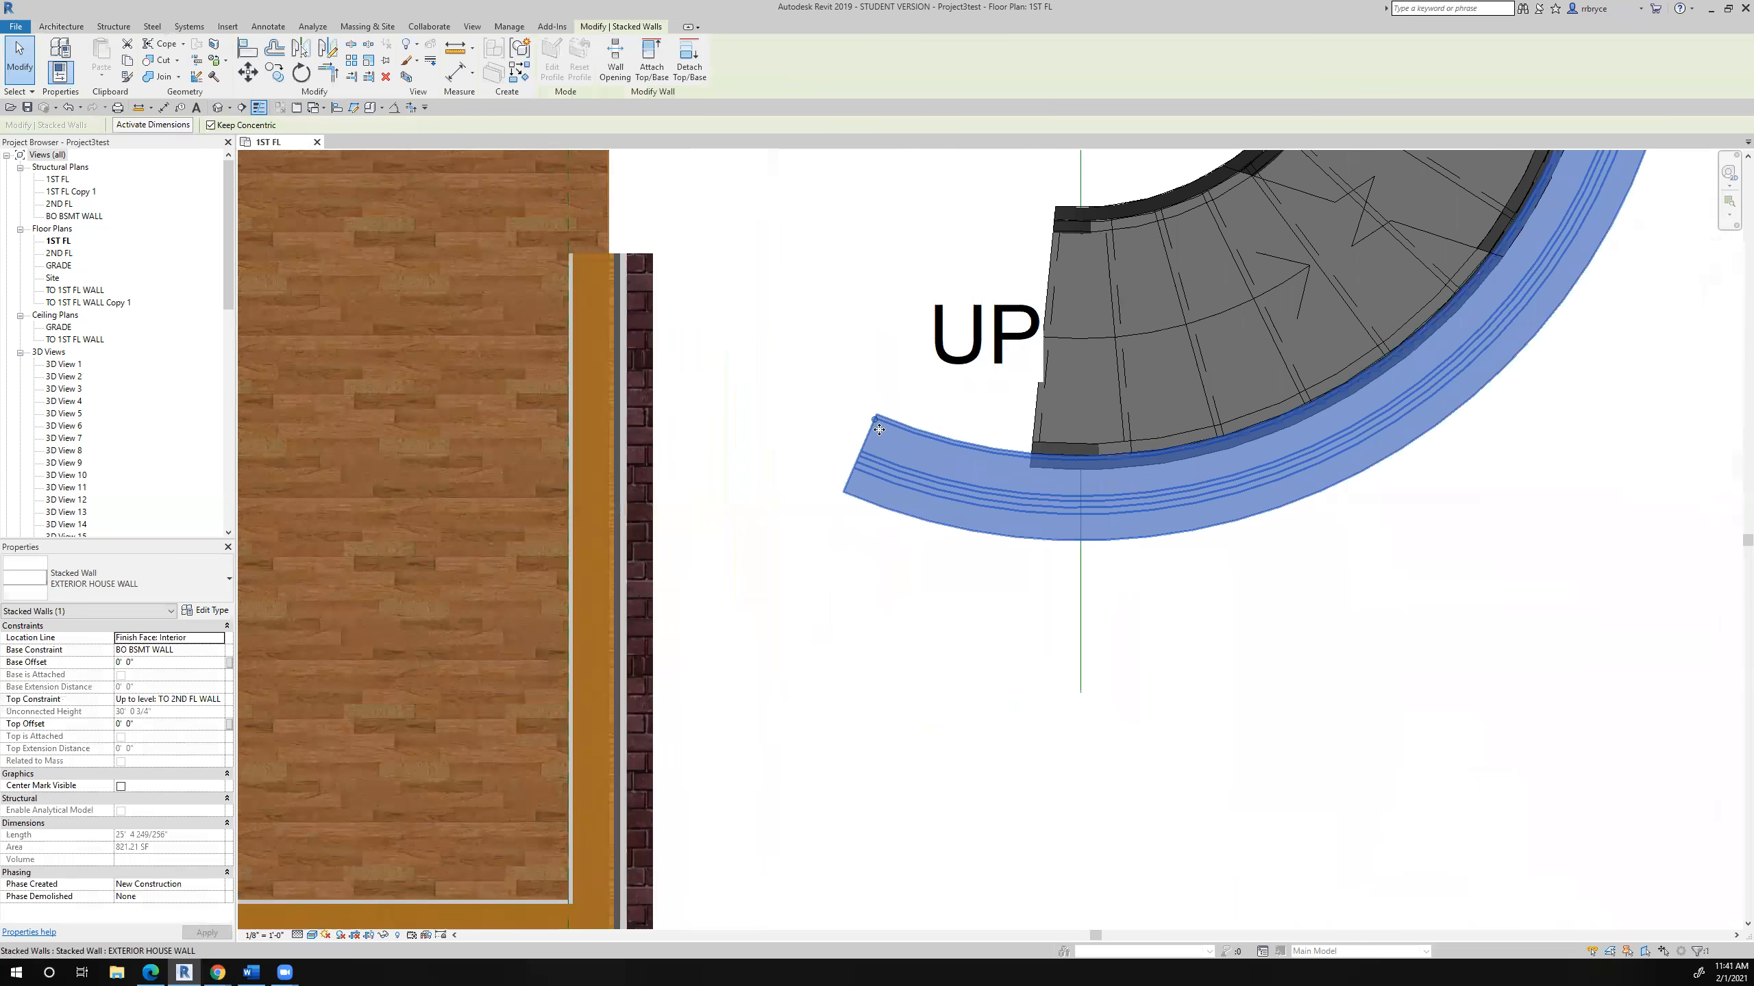
drag(876, 422, 1077, 457)
scroll(1056, 622, down, 5)
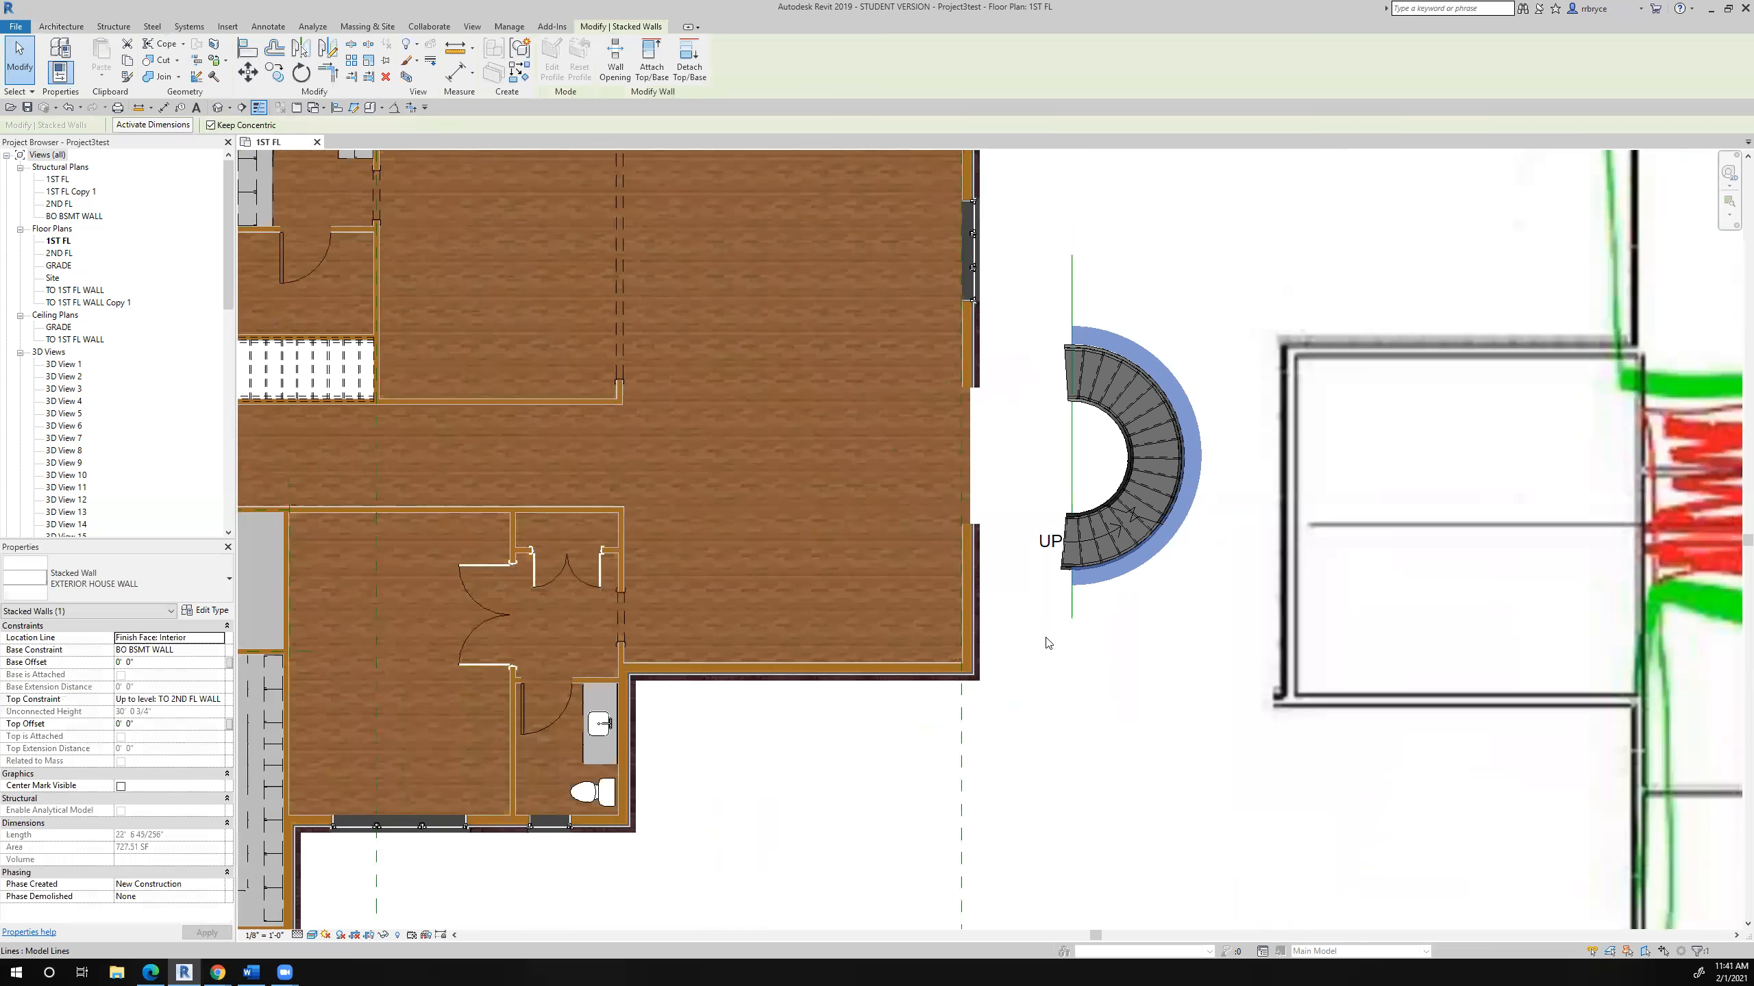
- Copy the straight exterior house wall below the opening outward, placing the copy beside the lower end of the curved stair
scroll(1047, 643, down, 2)
scroll(892, 640, up, 5)
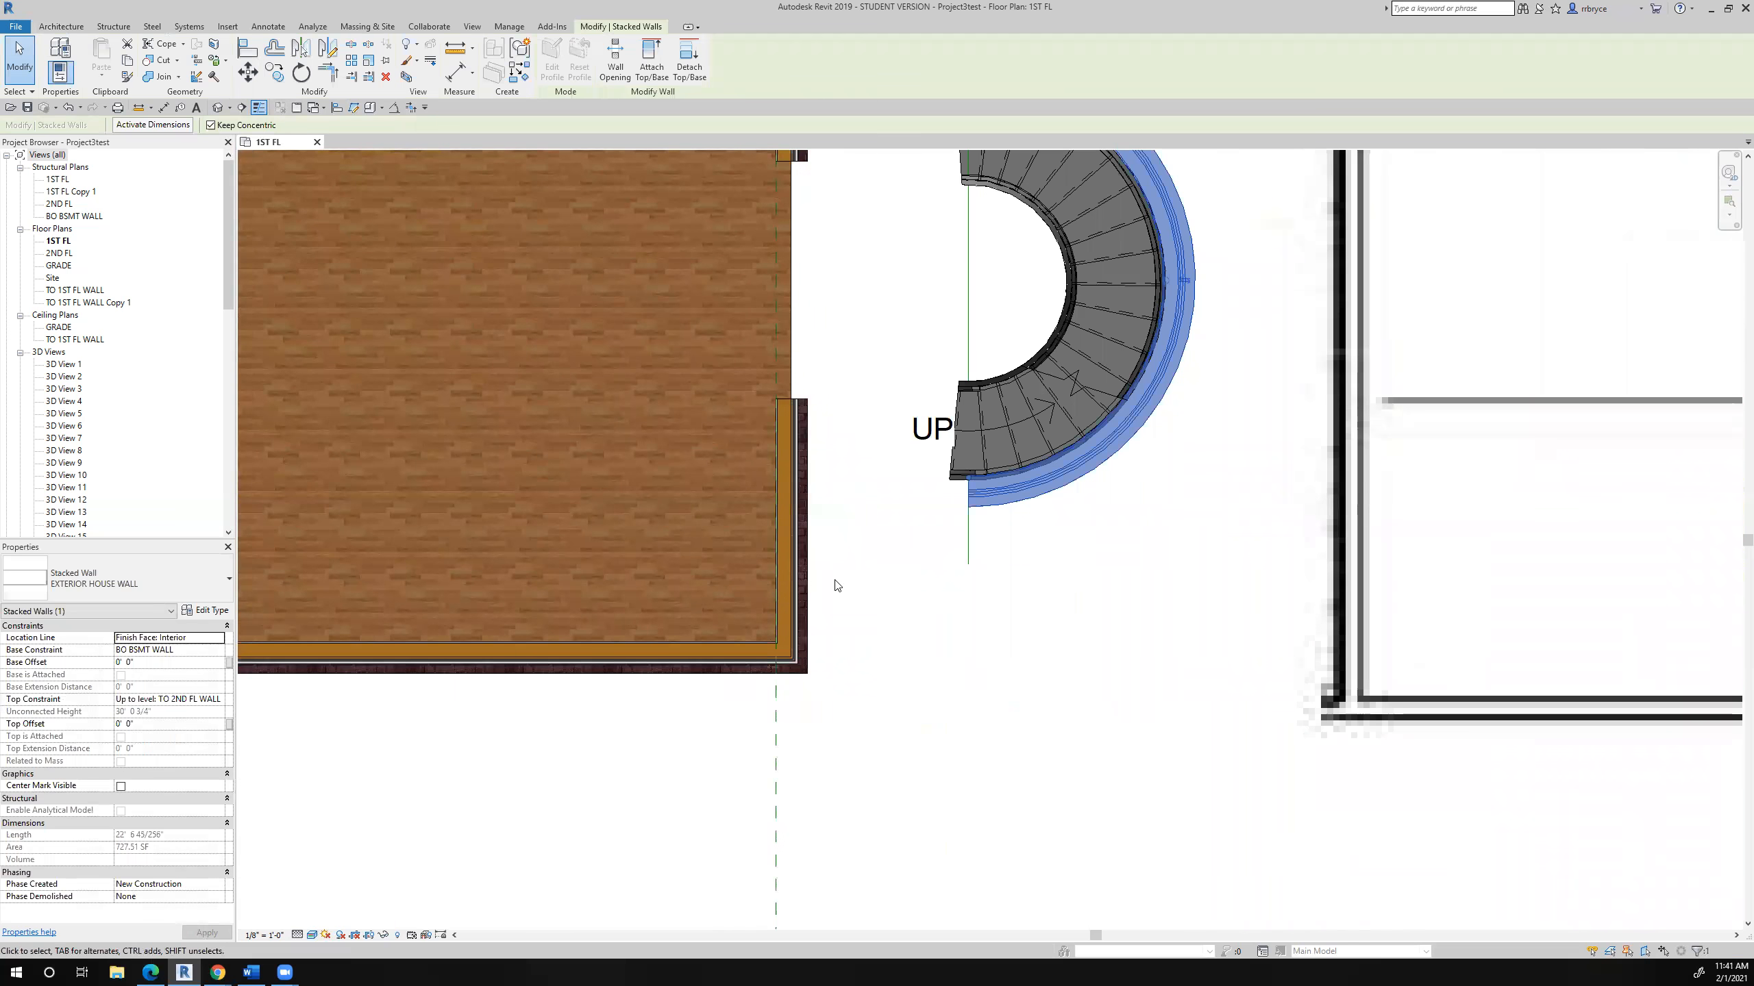
click(799, 581)
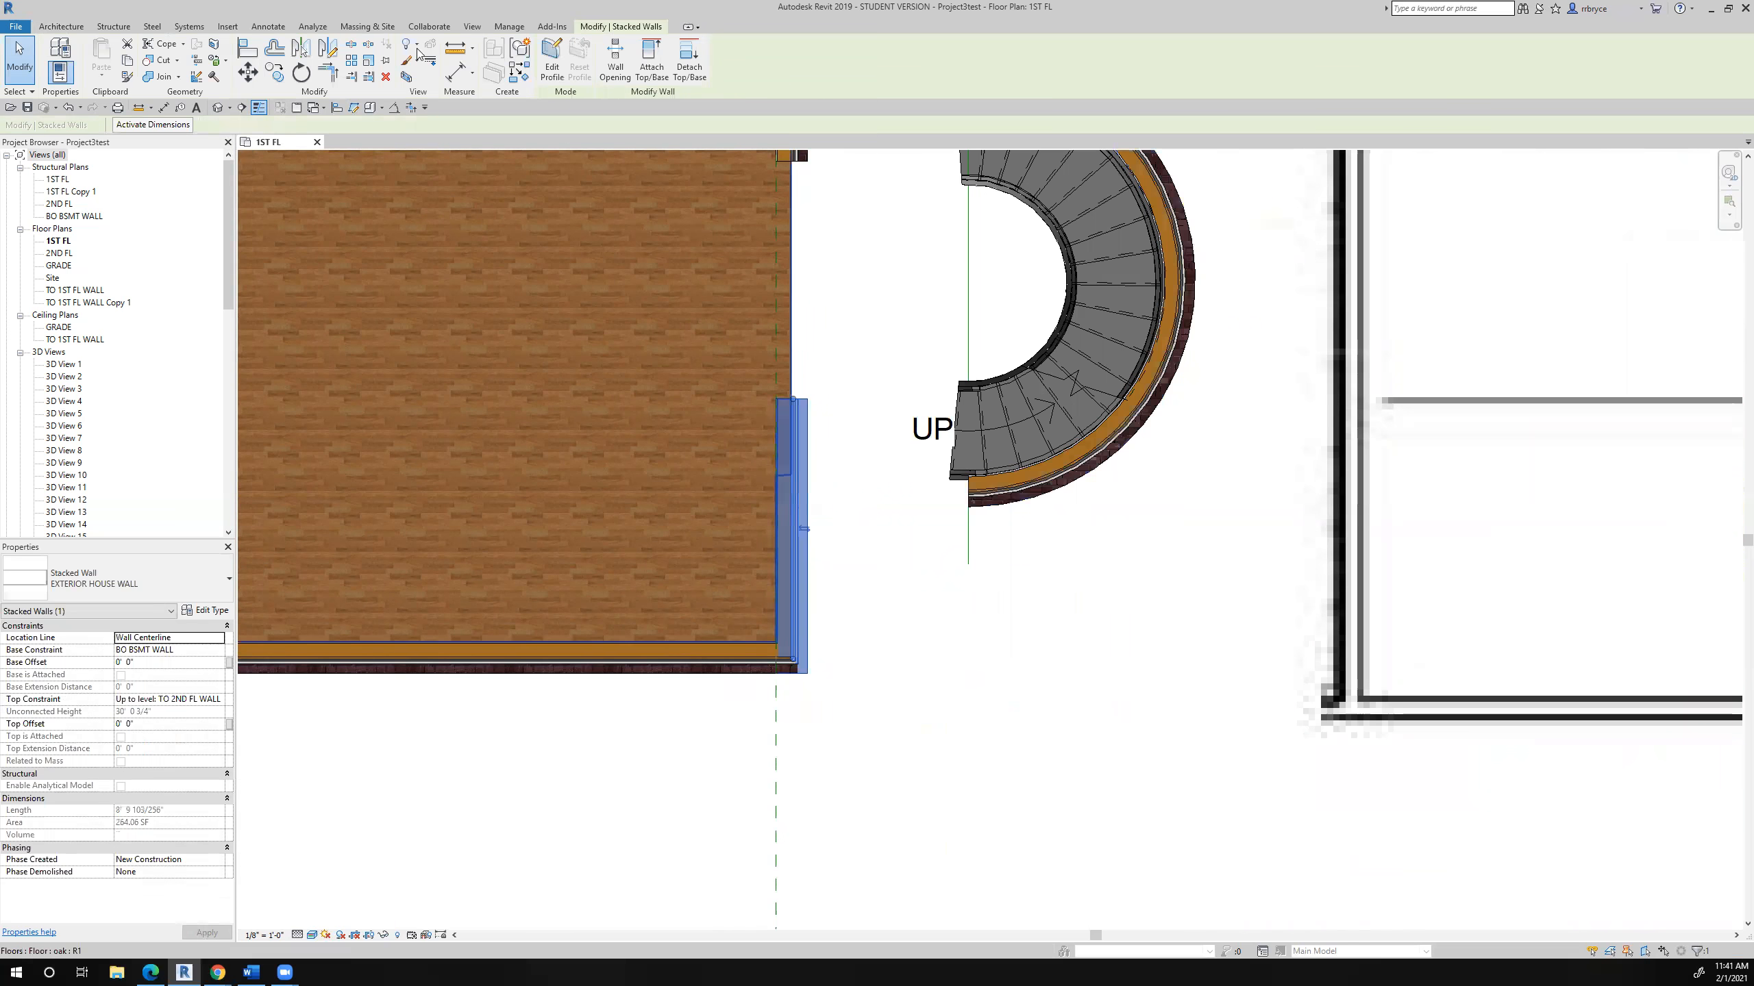
click(274, 72)
click(1001, 745)
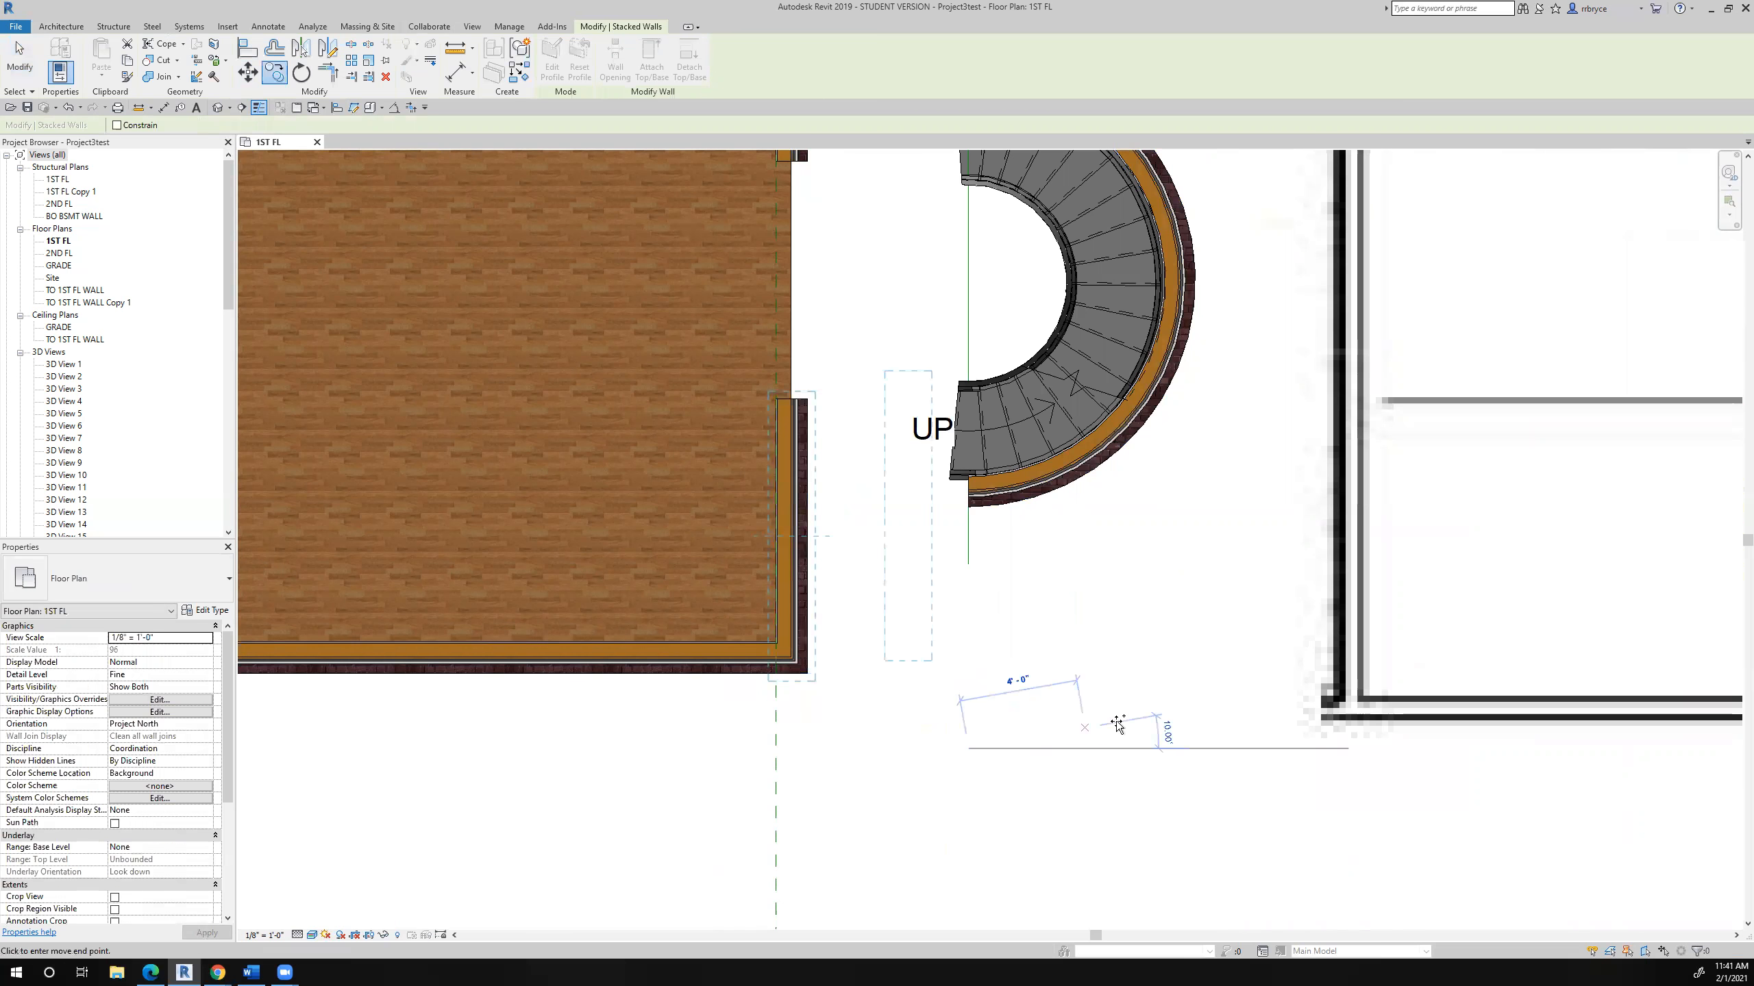
click(1108, 755)
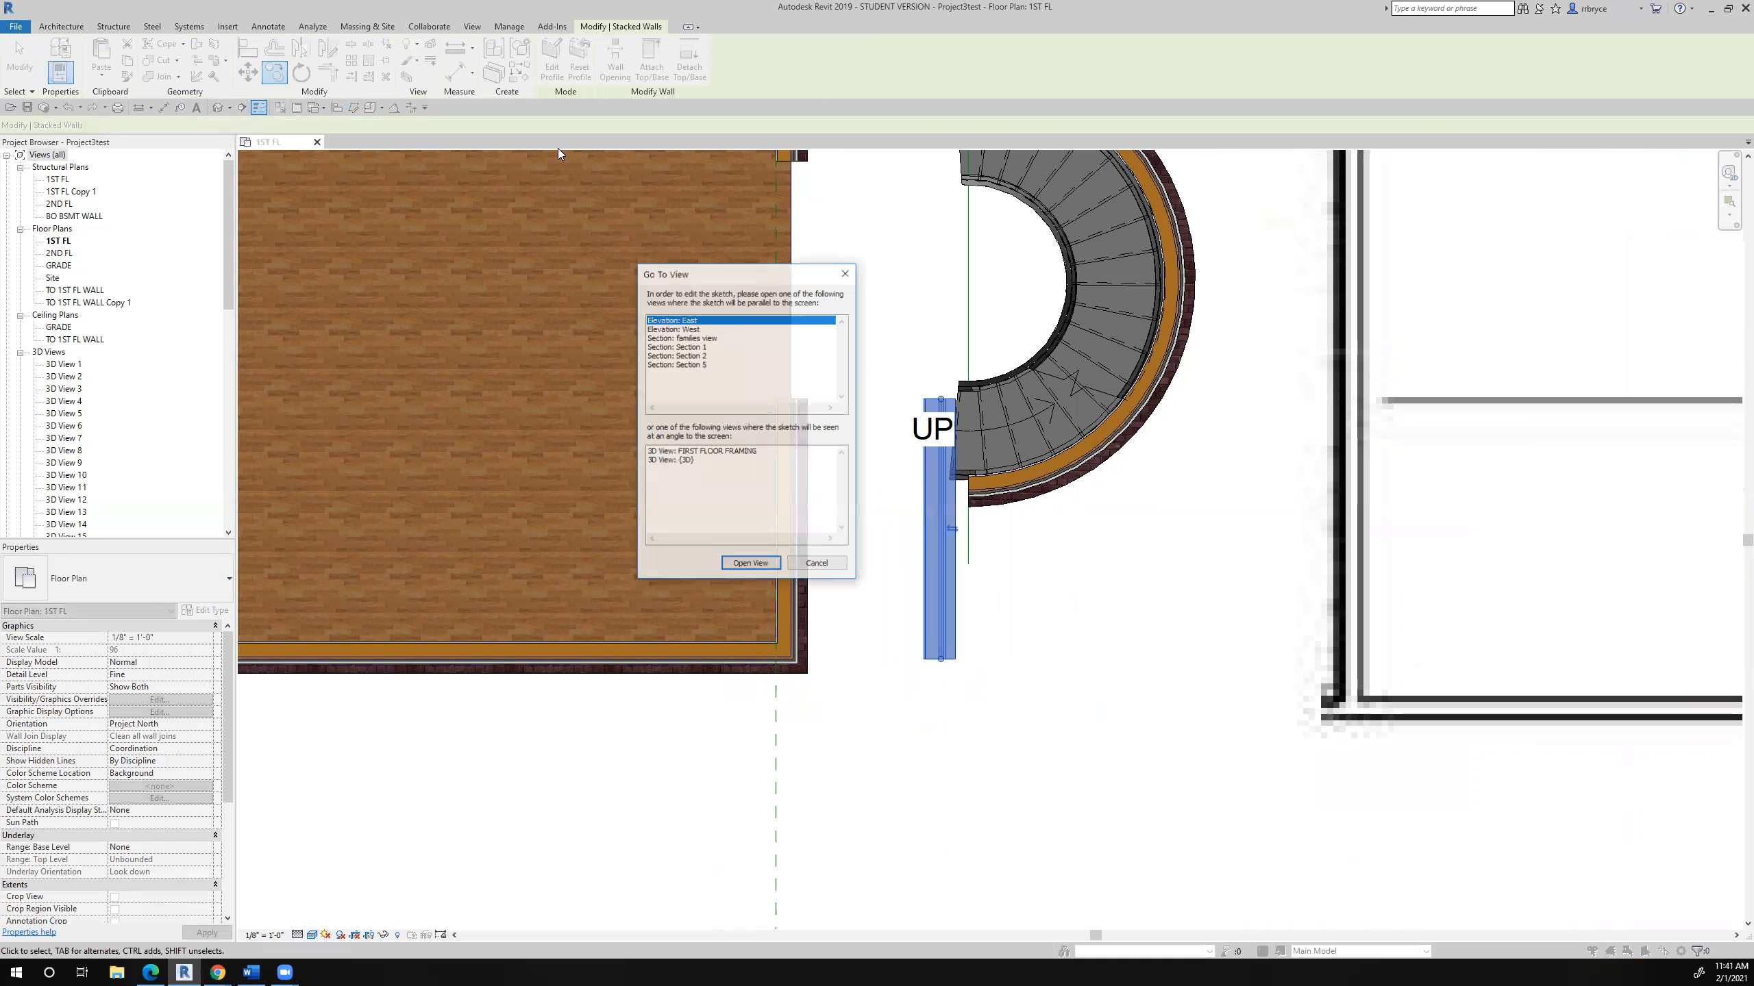
click(817, 564)
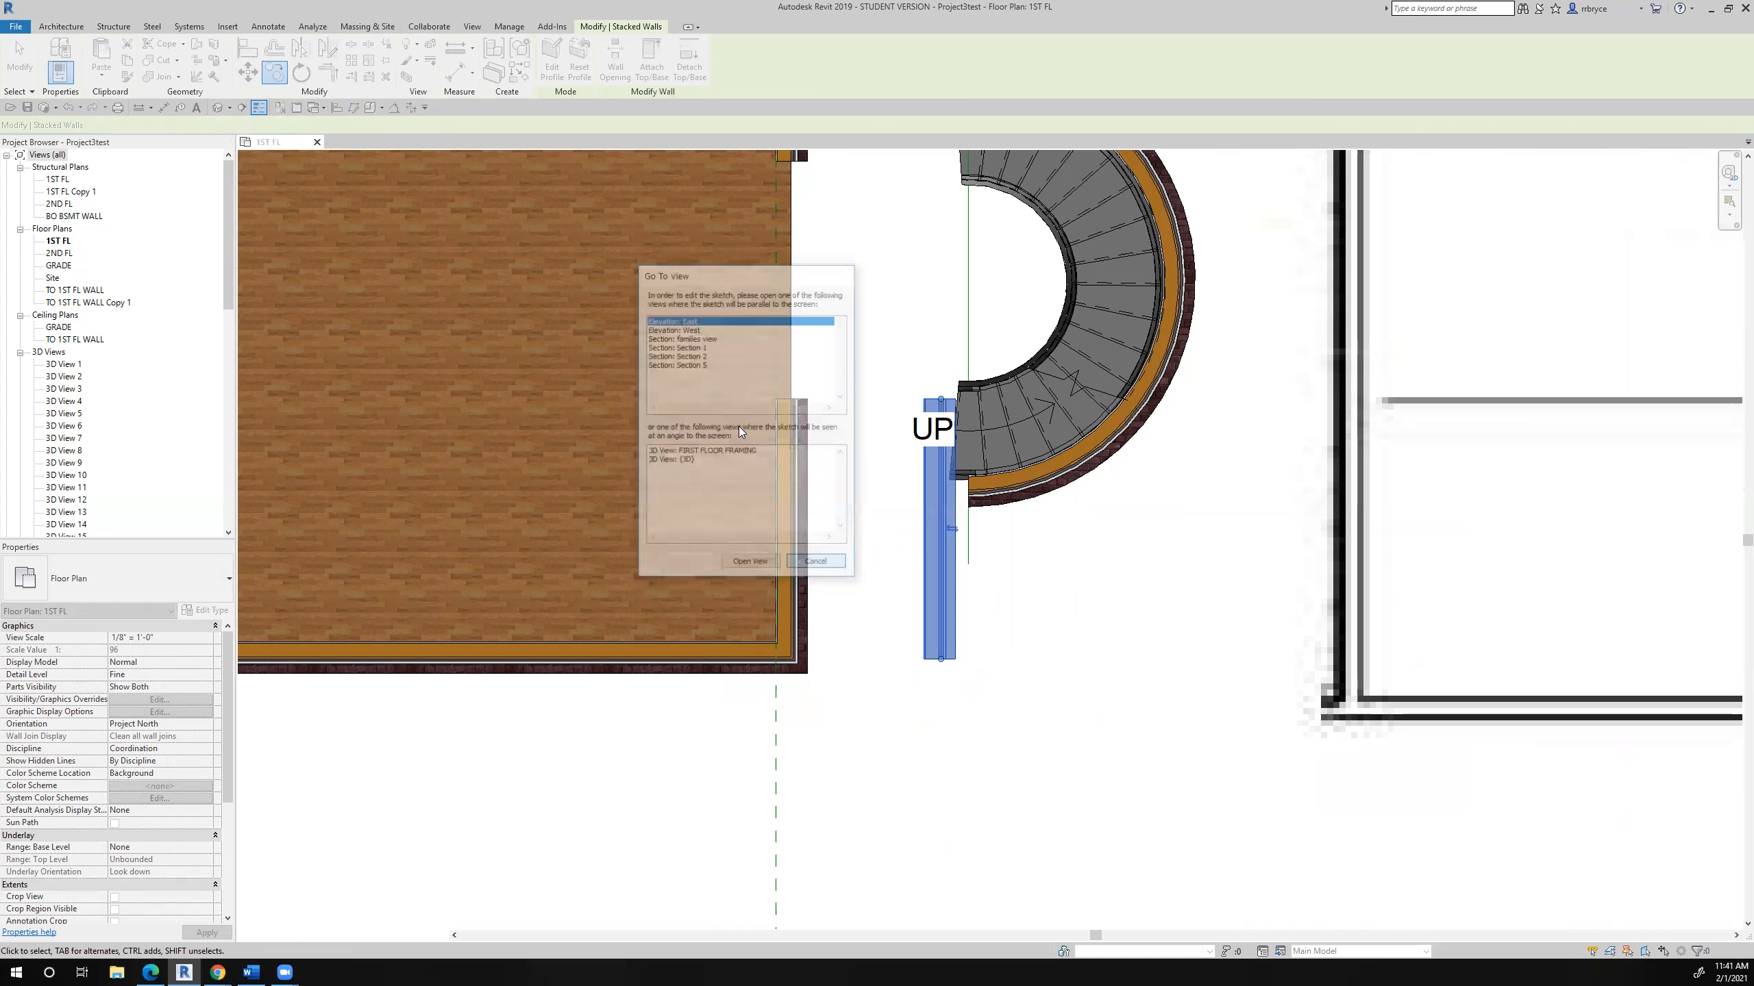
- Rotate the copied wall a quarter turn so it runs horizontally below the curved wall
click(299, 73)
click(1232, 825)
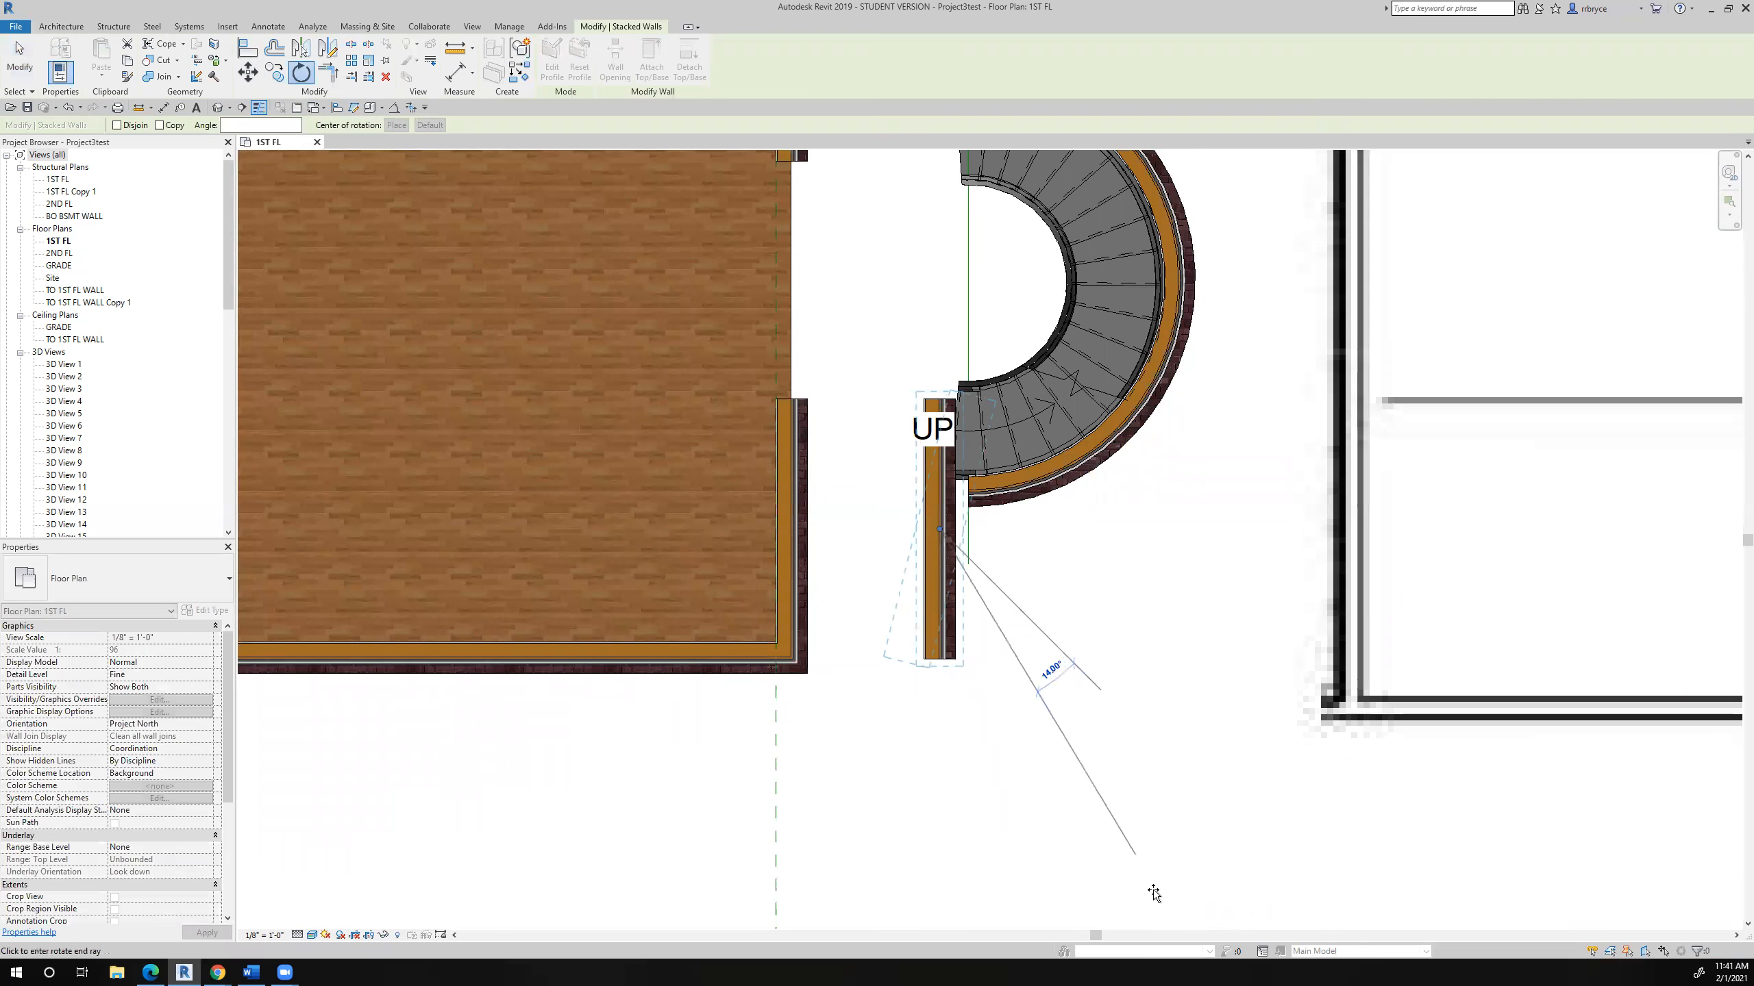
text(0)
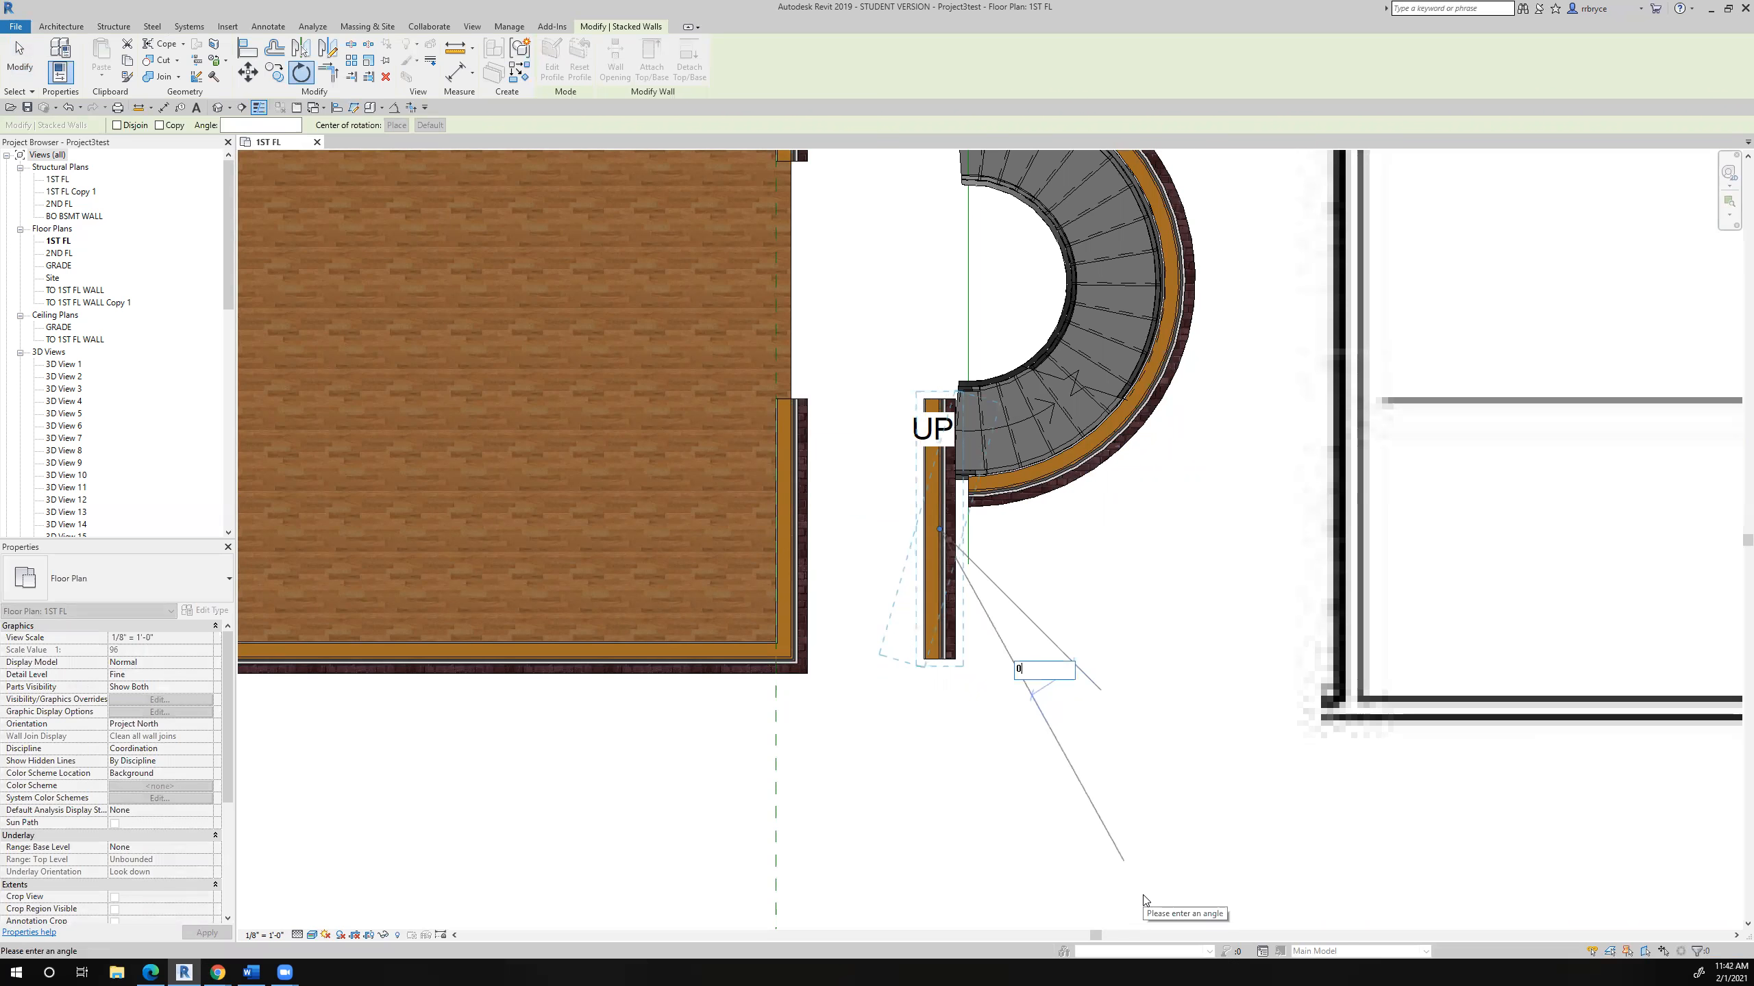
key(BackSpace)
key(Return)
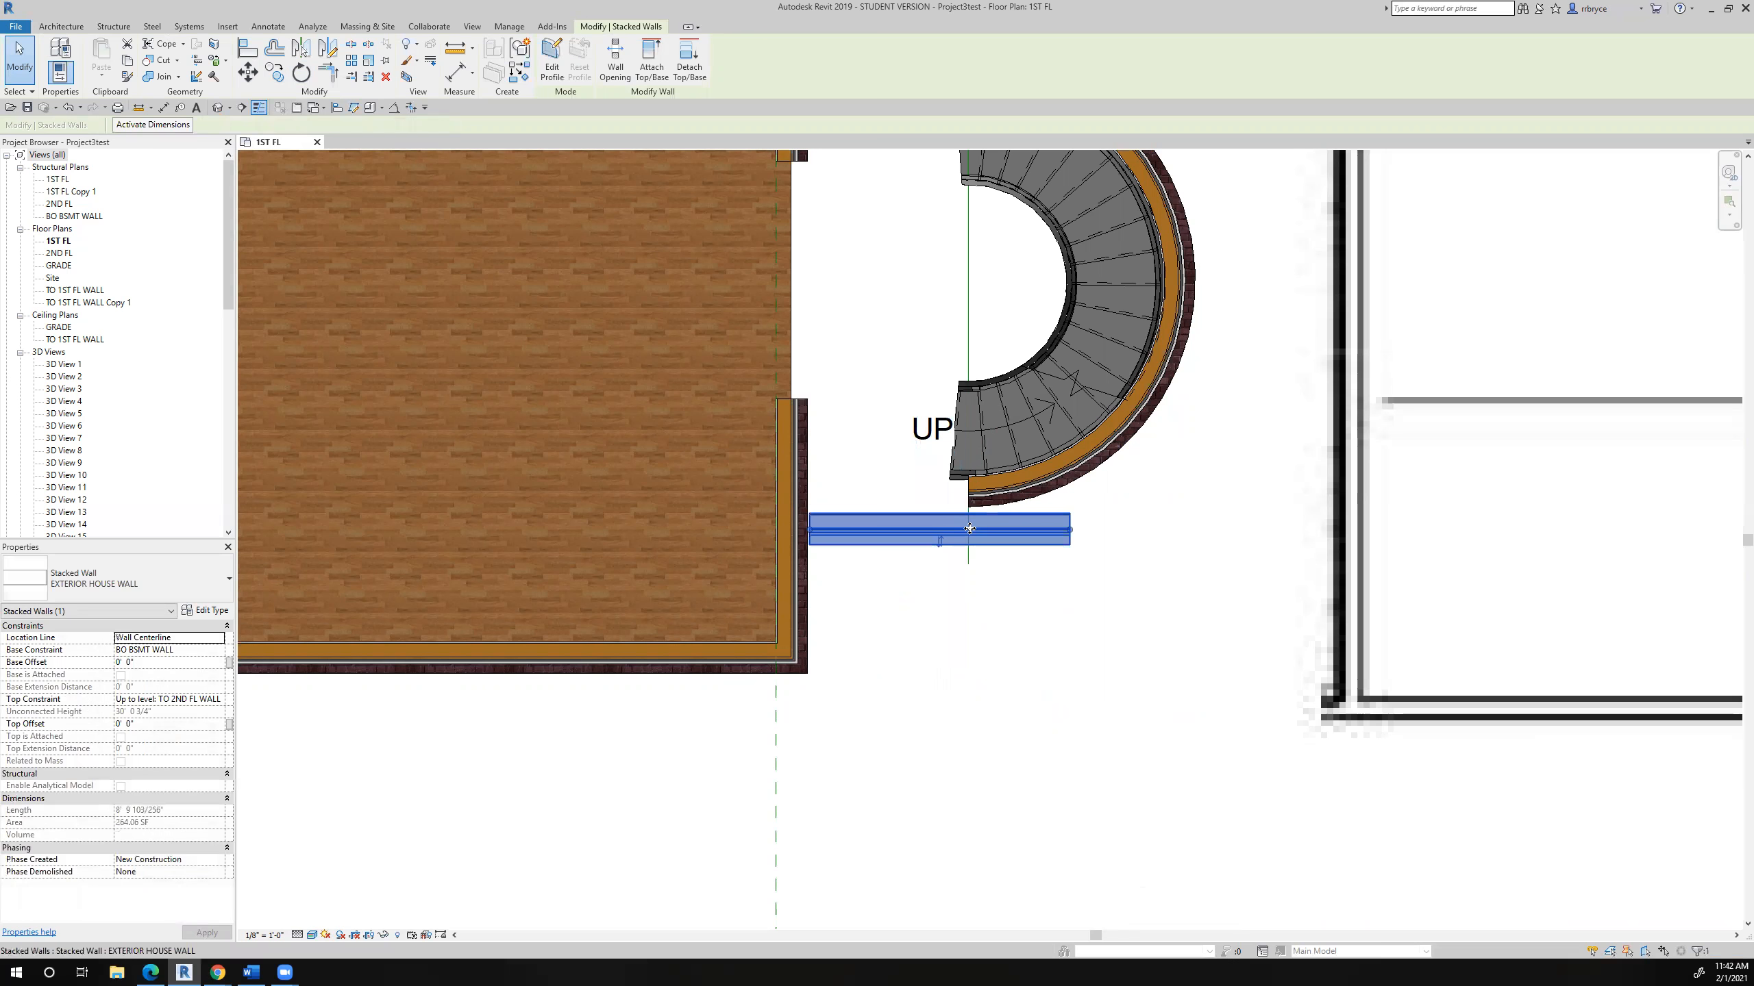
- Shorten the horizontal wall to end at the vertical model line and pull its house-side end back to a length of about 3'-11"
scroll(1056, 511, up, 3)
drag(1078, 539, 922, 540)
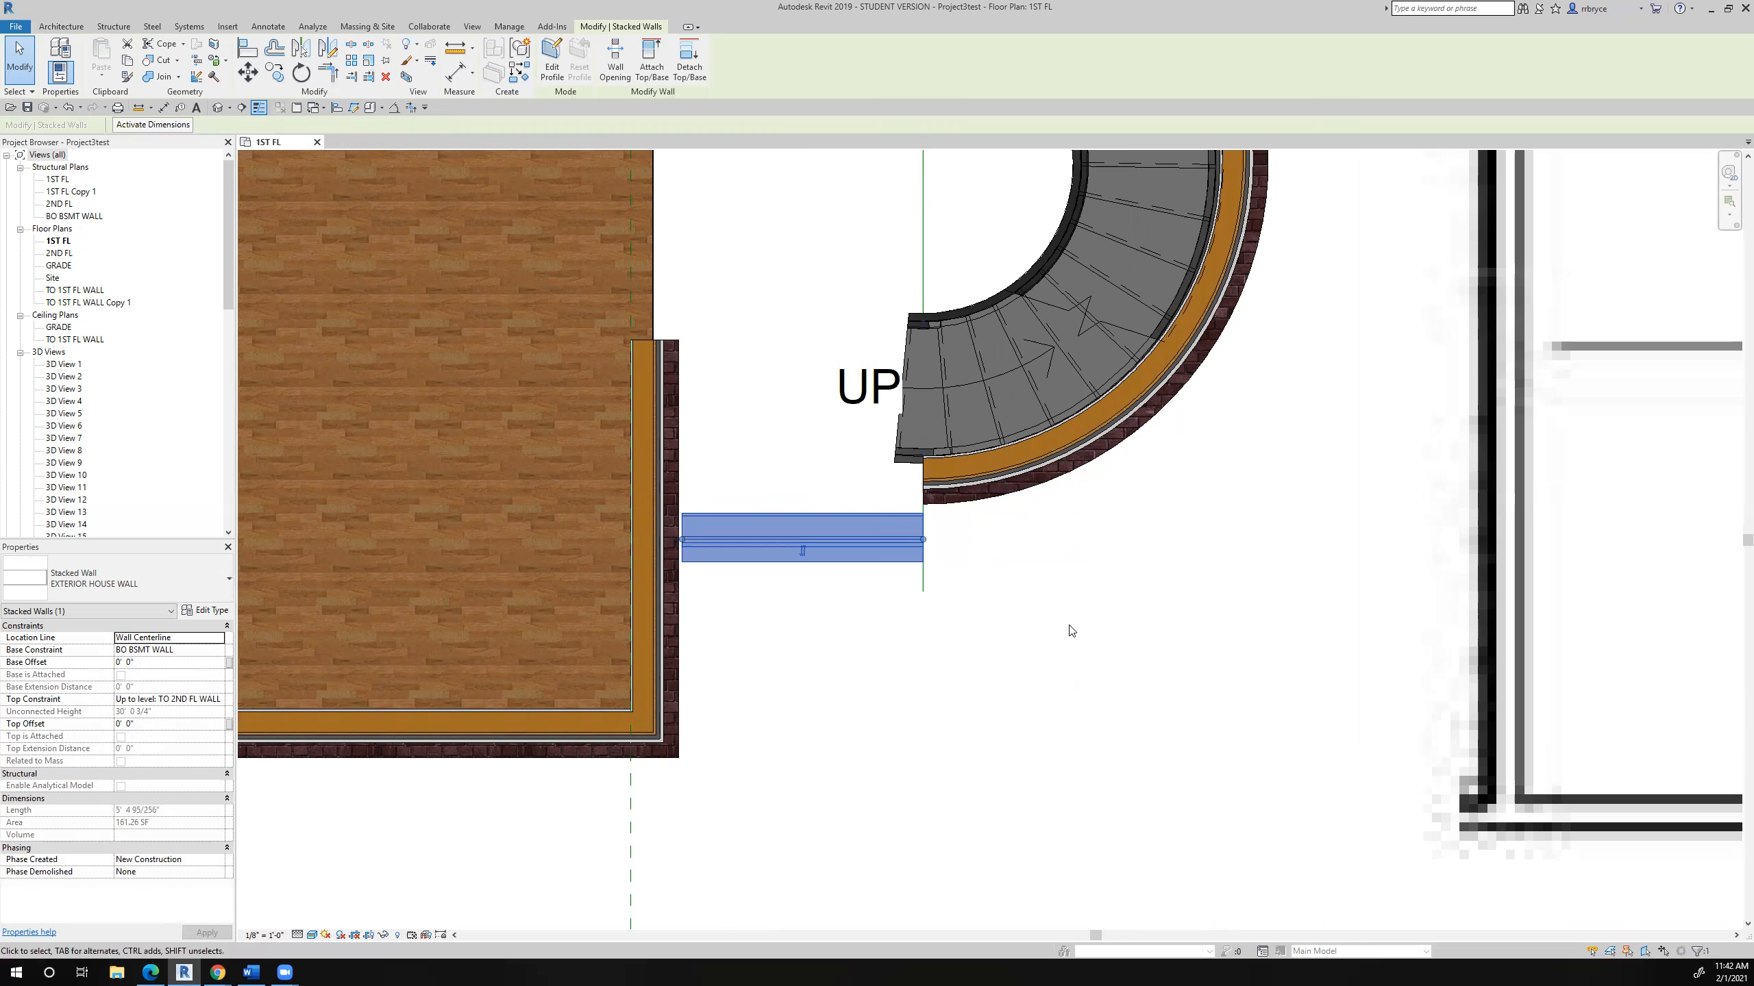
drag(682, 540, 747, 543)
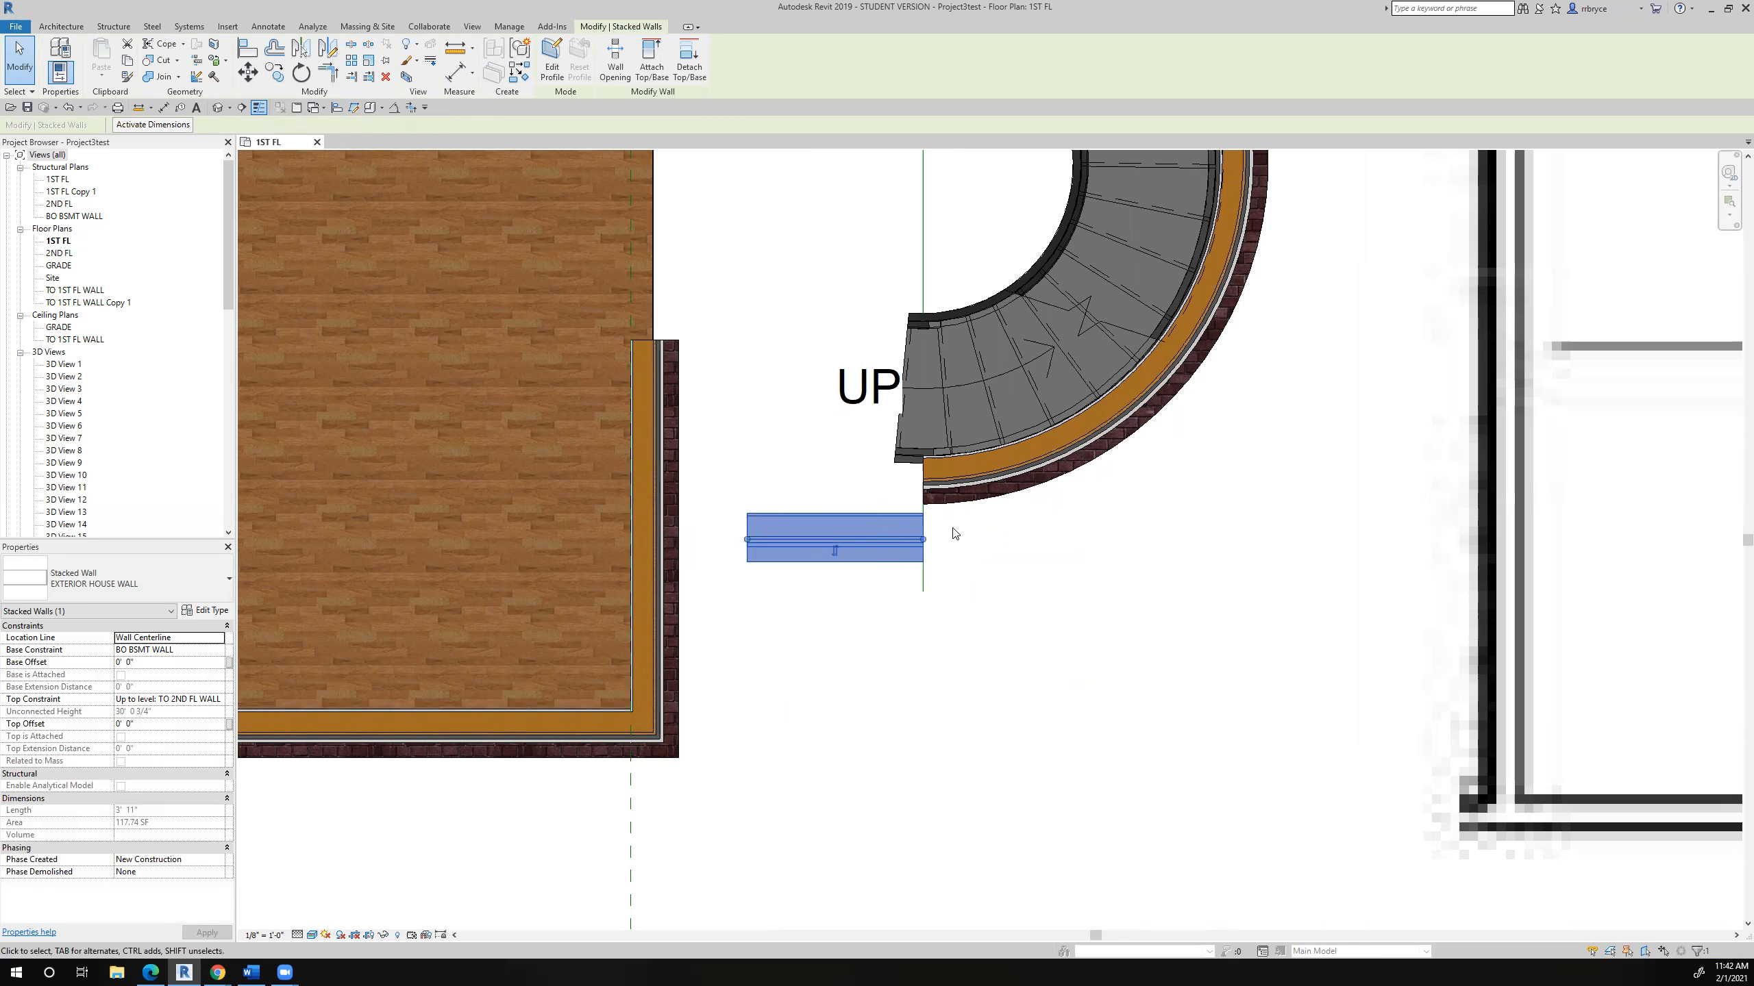
- Move the horizontal wall by its outer corner onto the outer corner of the curved wall's lower end
scroll(953, 532, up, 3)
scroll(825, 567, down, 2)
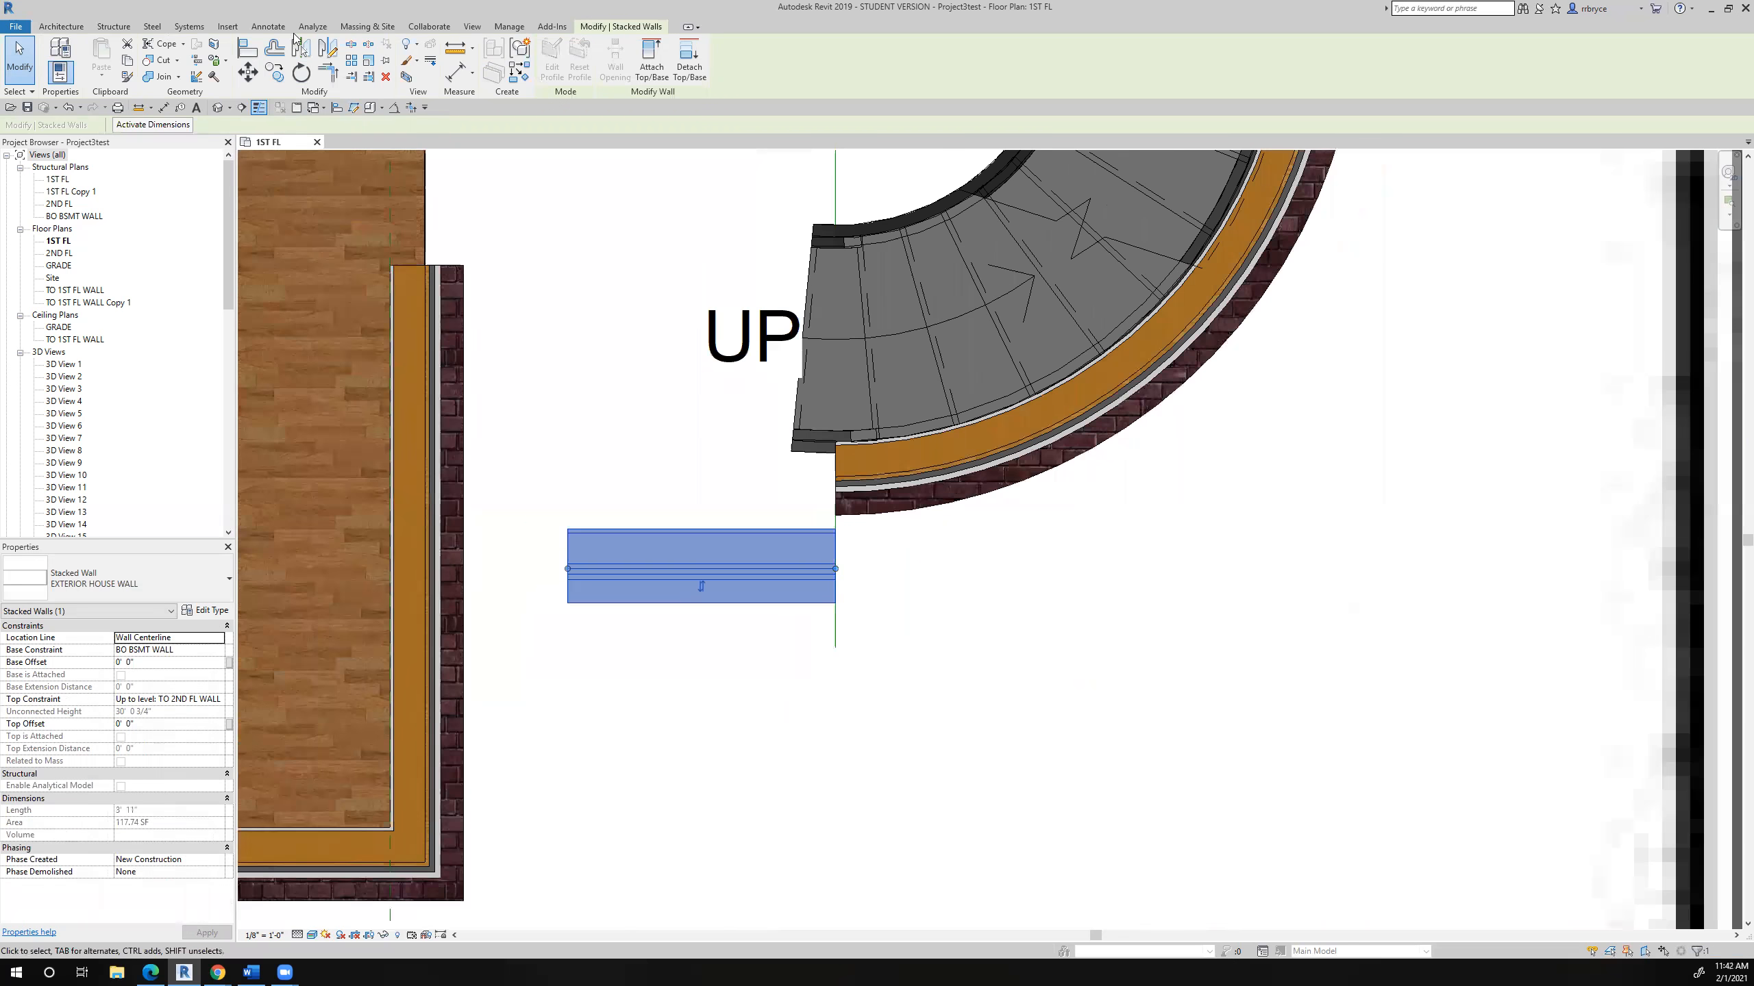
click(247, 72)
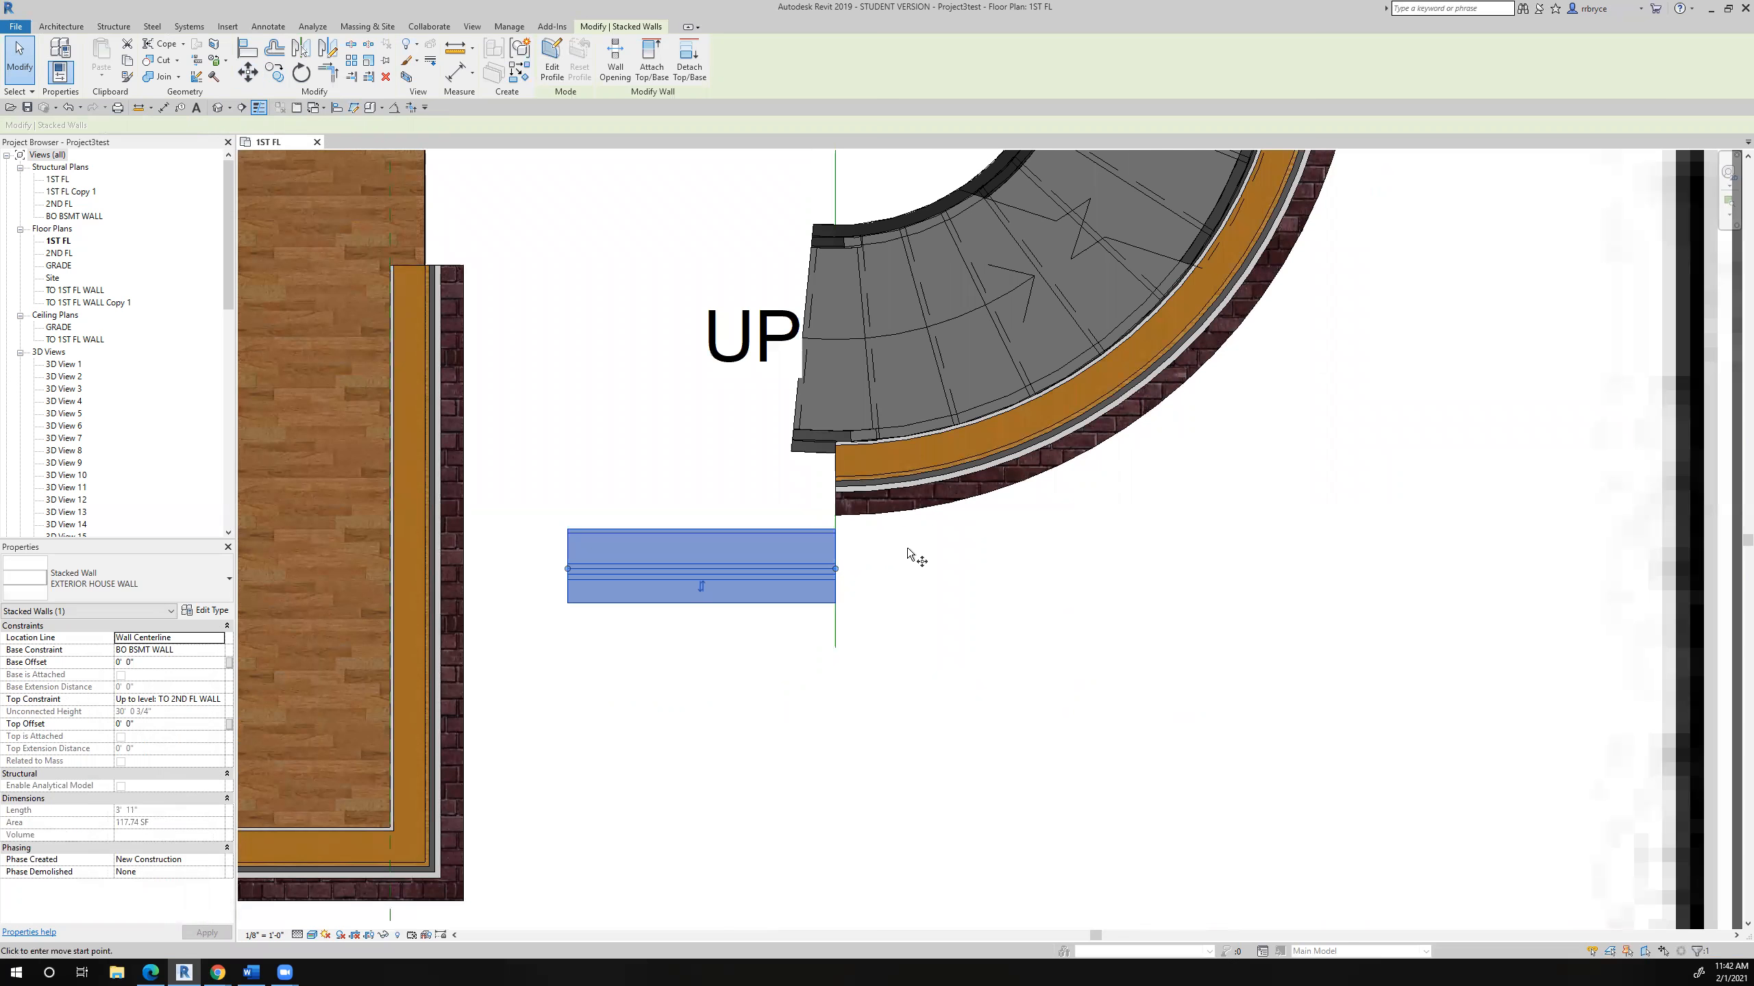
click(838, 605)
scroll(846, 509, up, 5)
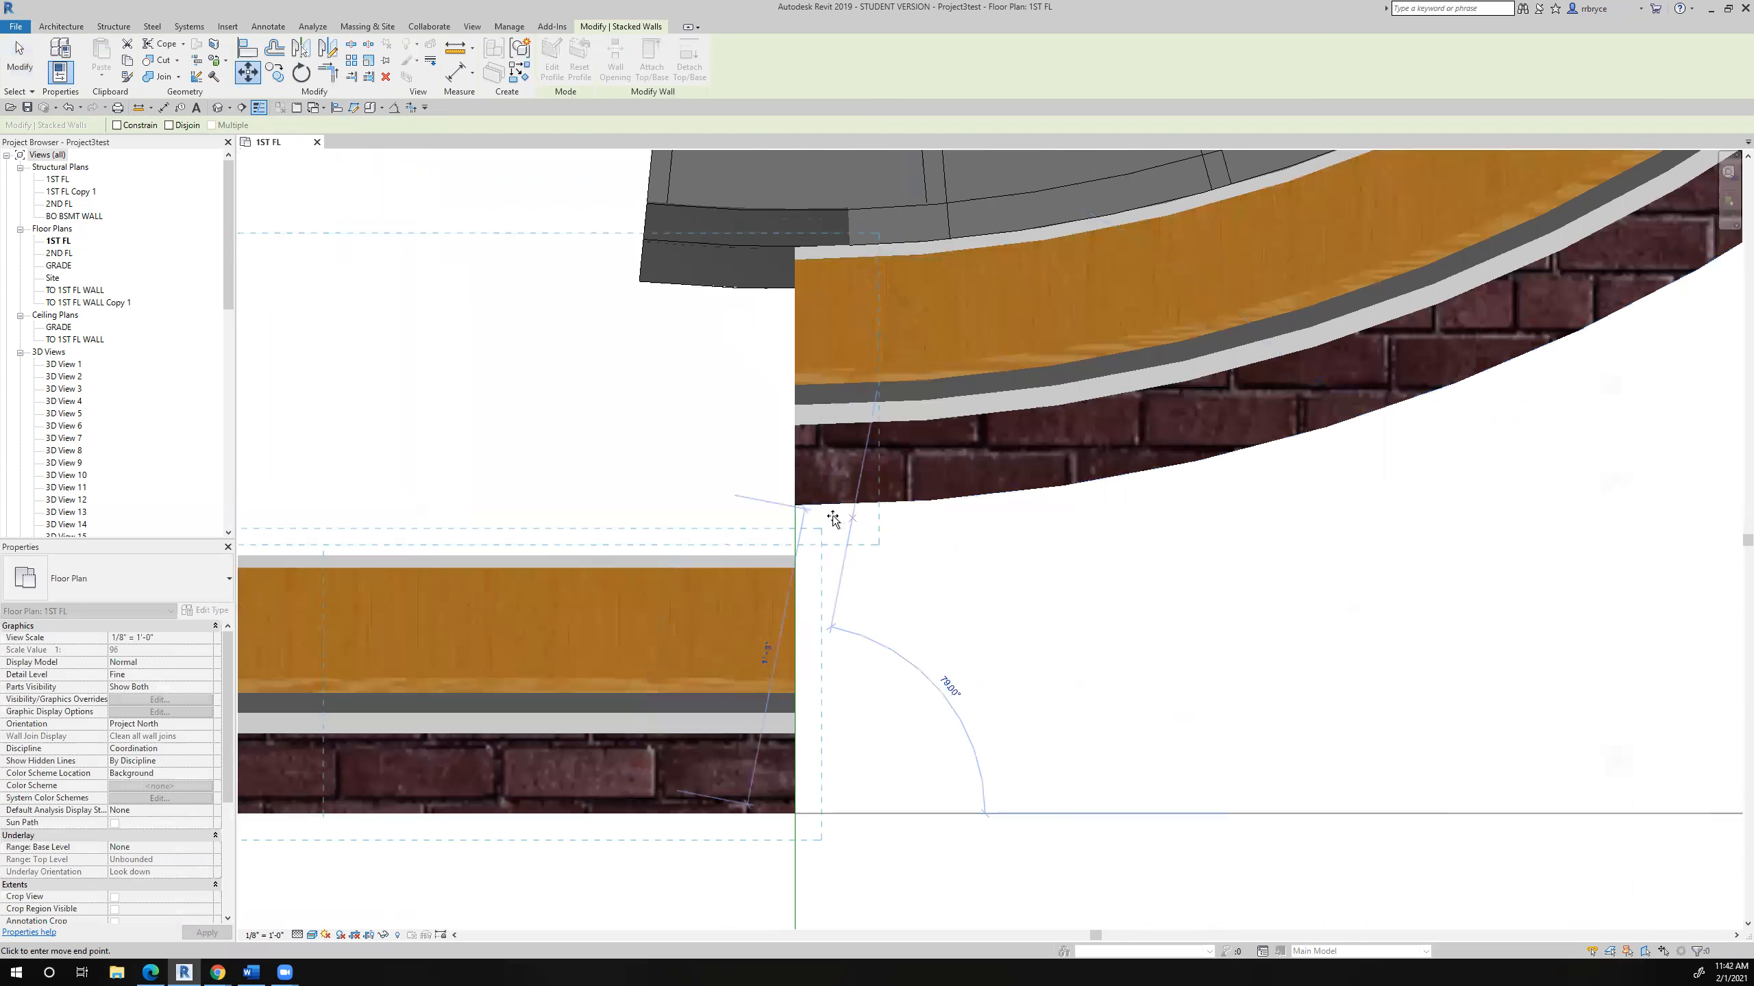
click(791, 507)
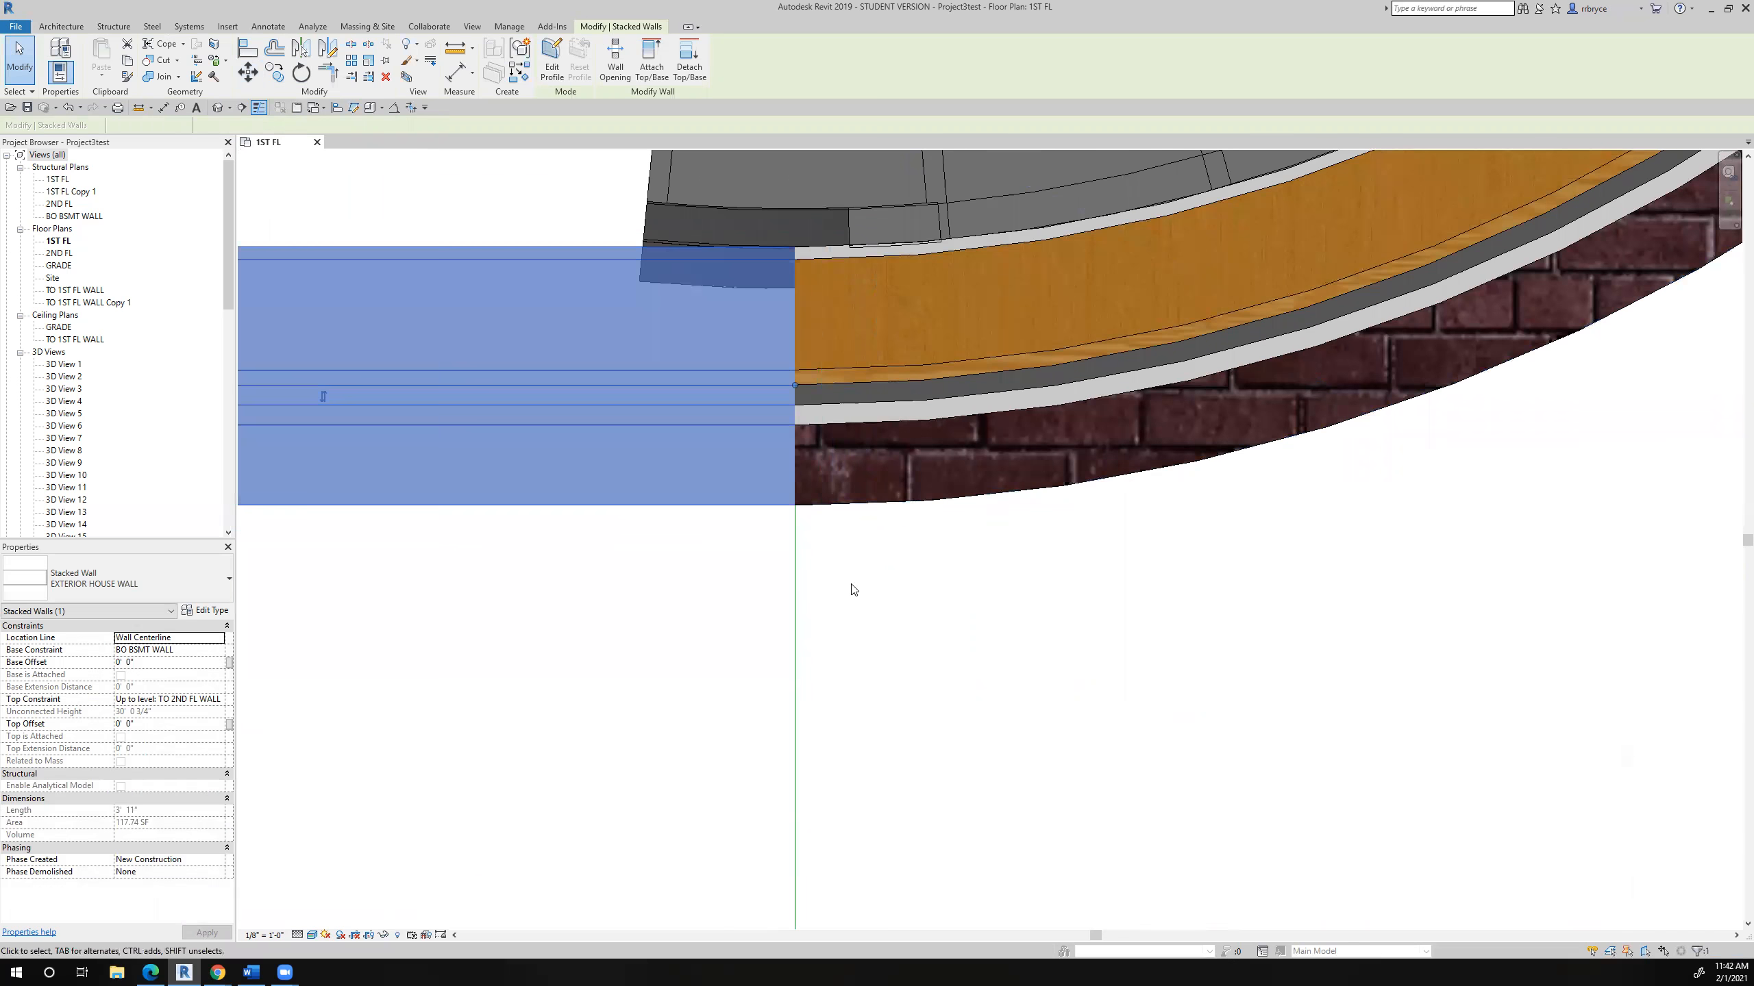
click(866, 608)
scroll(924, 673, down, 4)
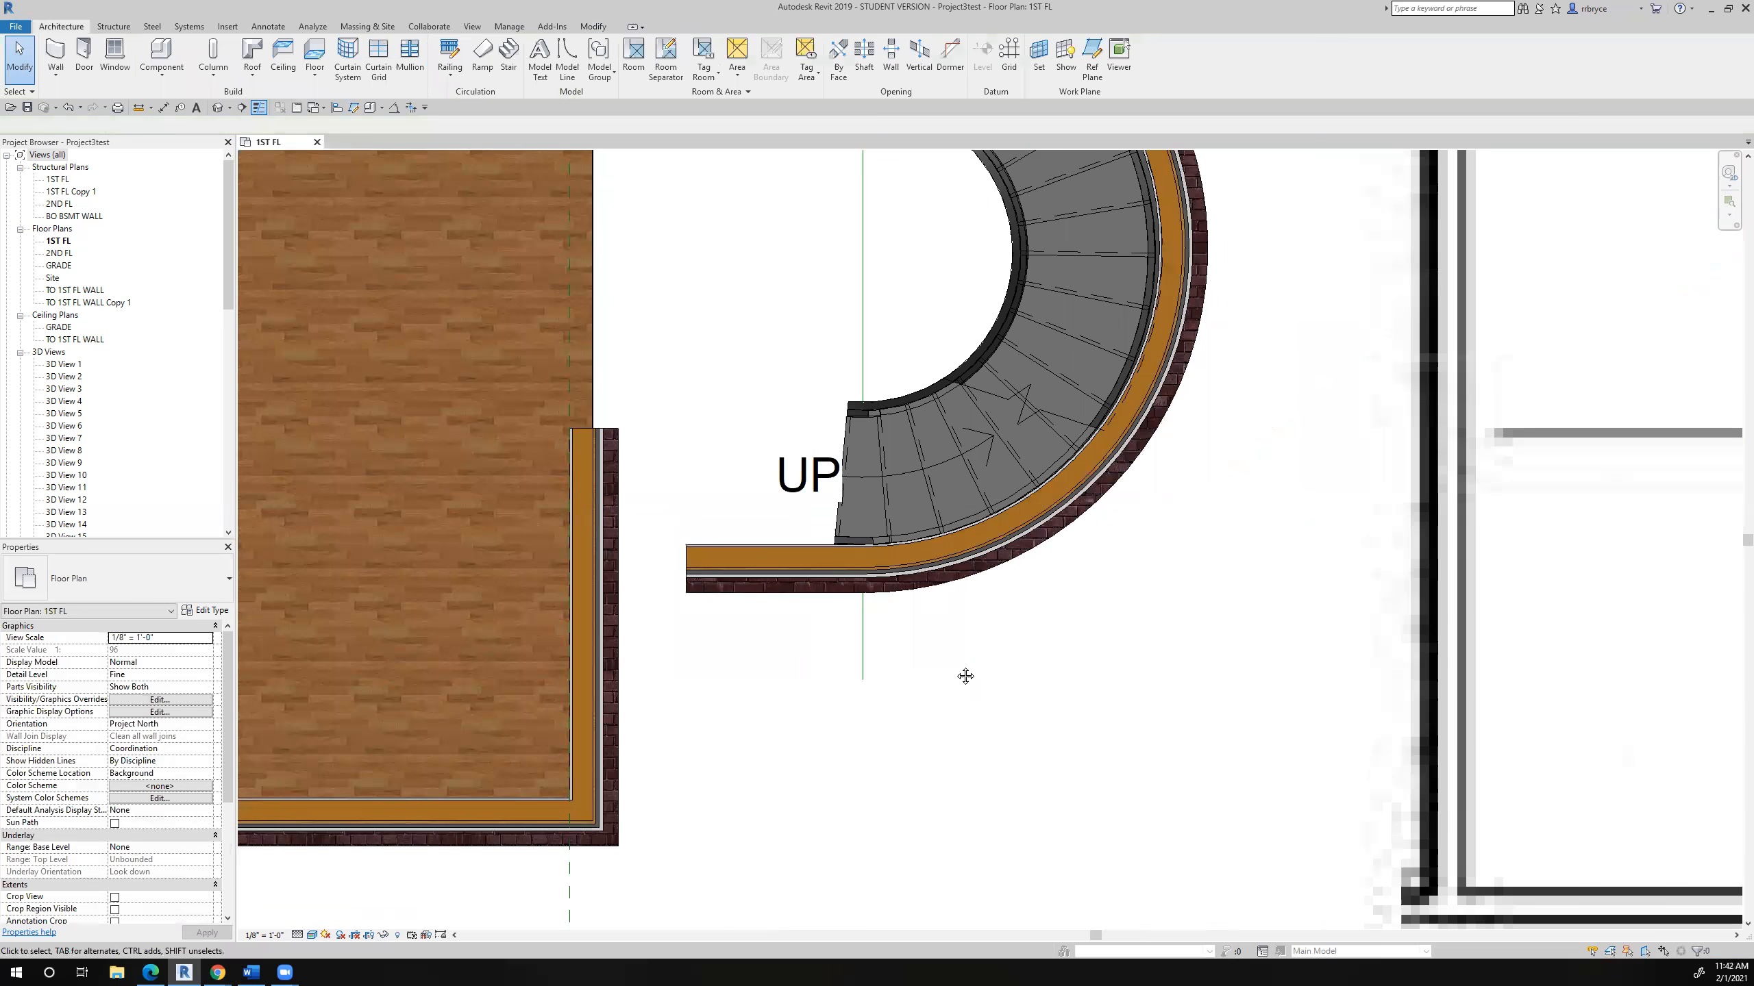
- Shorten the house-side end of the lower straight wall to a length of about 2'-3"
middle_drag(965, 676, 897, 685)
scroll(896, 683, down, 2)
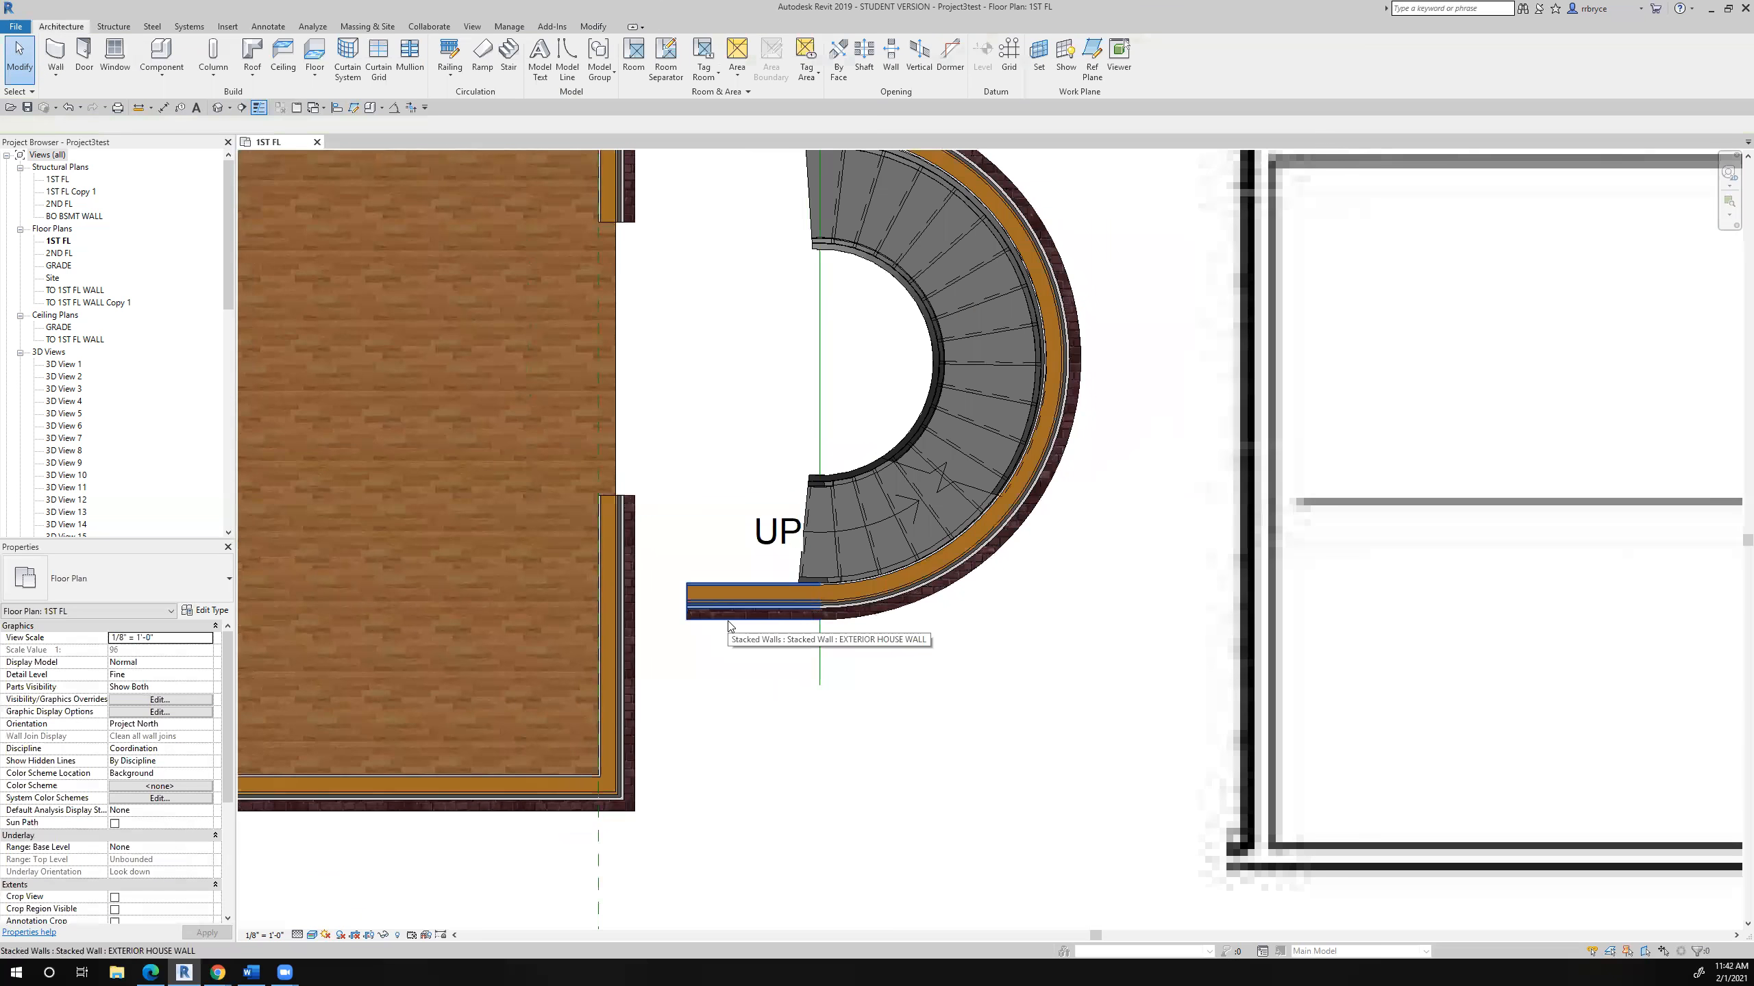
click(728, 621)
scroll(729, 618, up, 2)
key(r)
key(s)
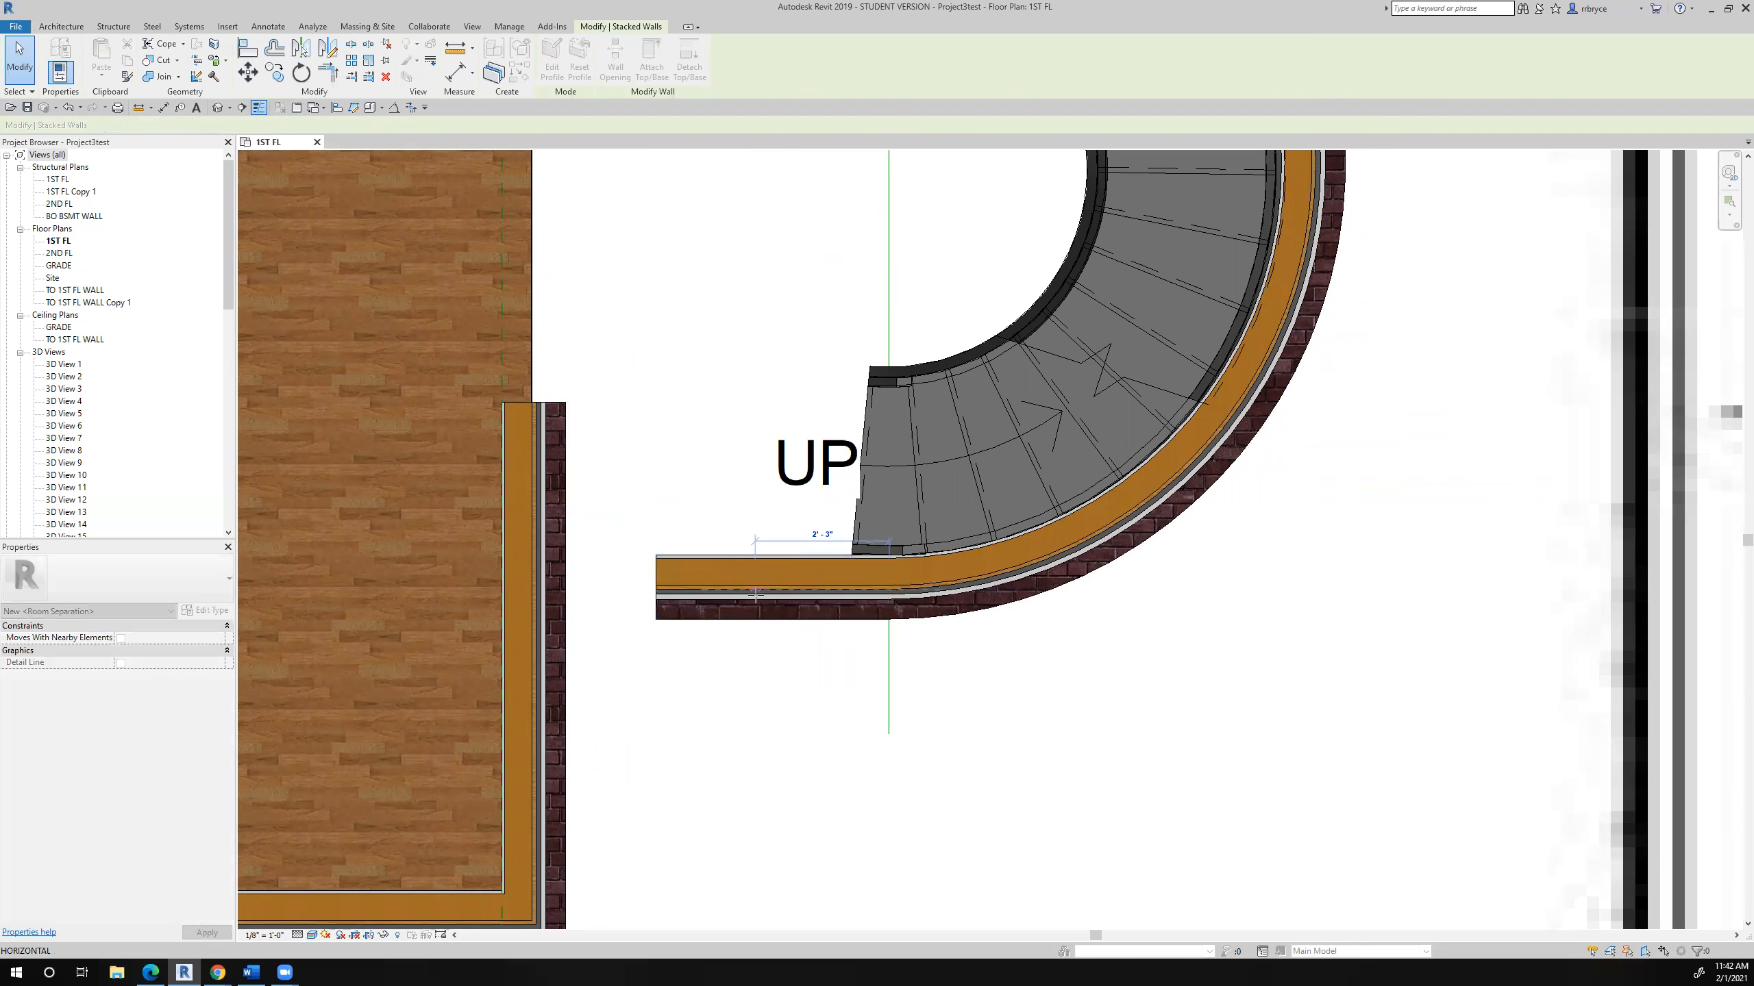
drag(757, 594, 756, 595)
scroll(756, 596, down, 4)
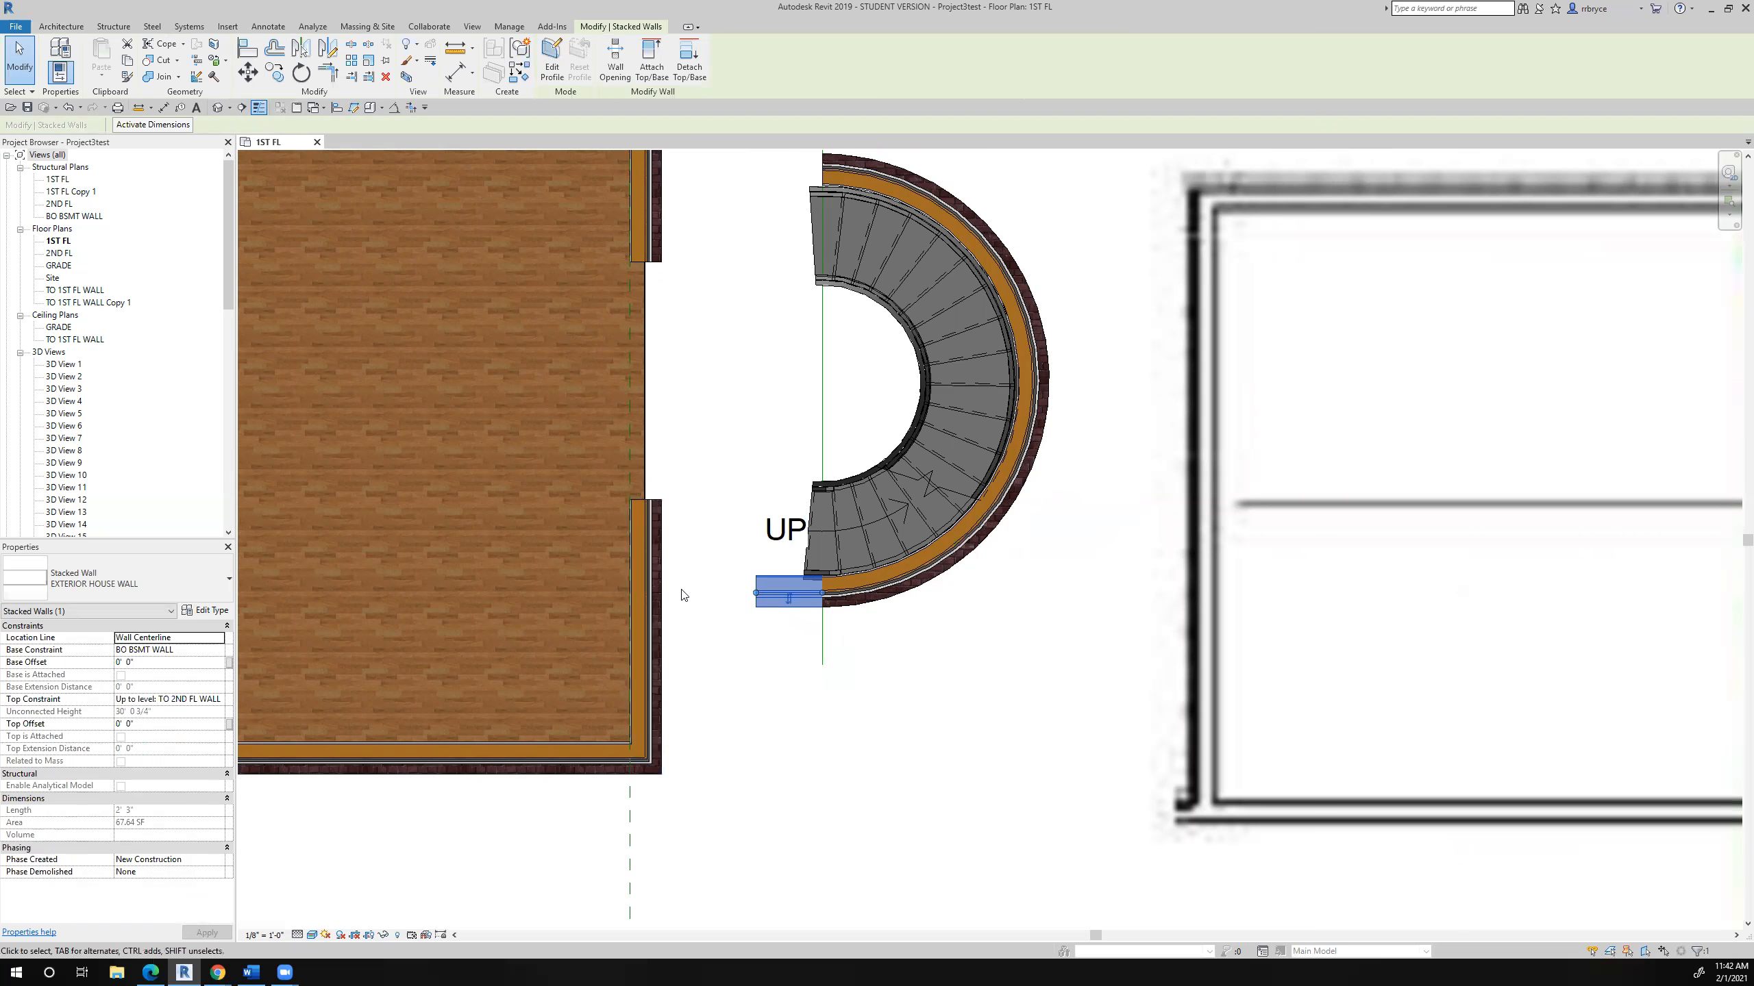
- Mirror a copy of the short straight wall to the curved wall's upper end about a horizontal axis drawn through the arc's centre
scroll(682, 595, down, 3)
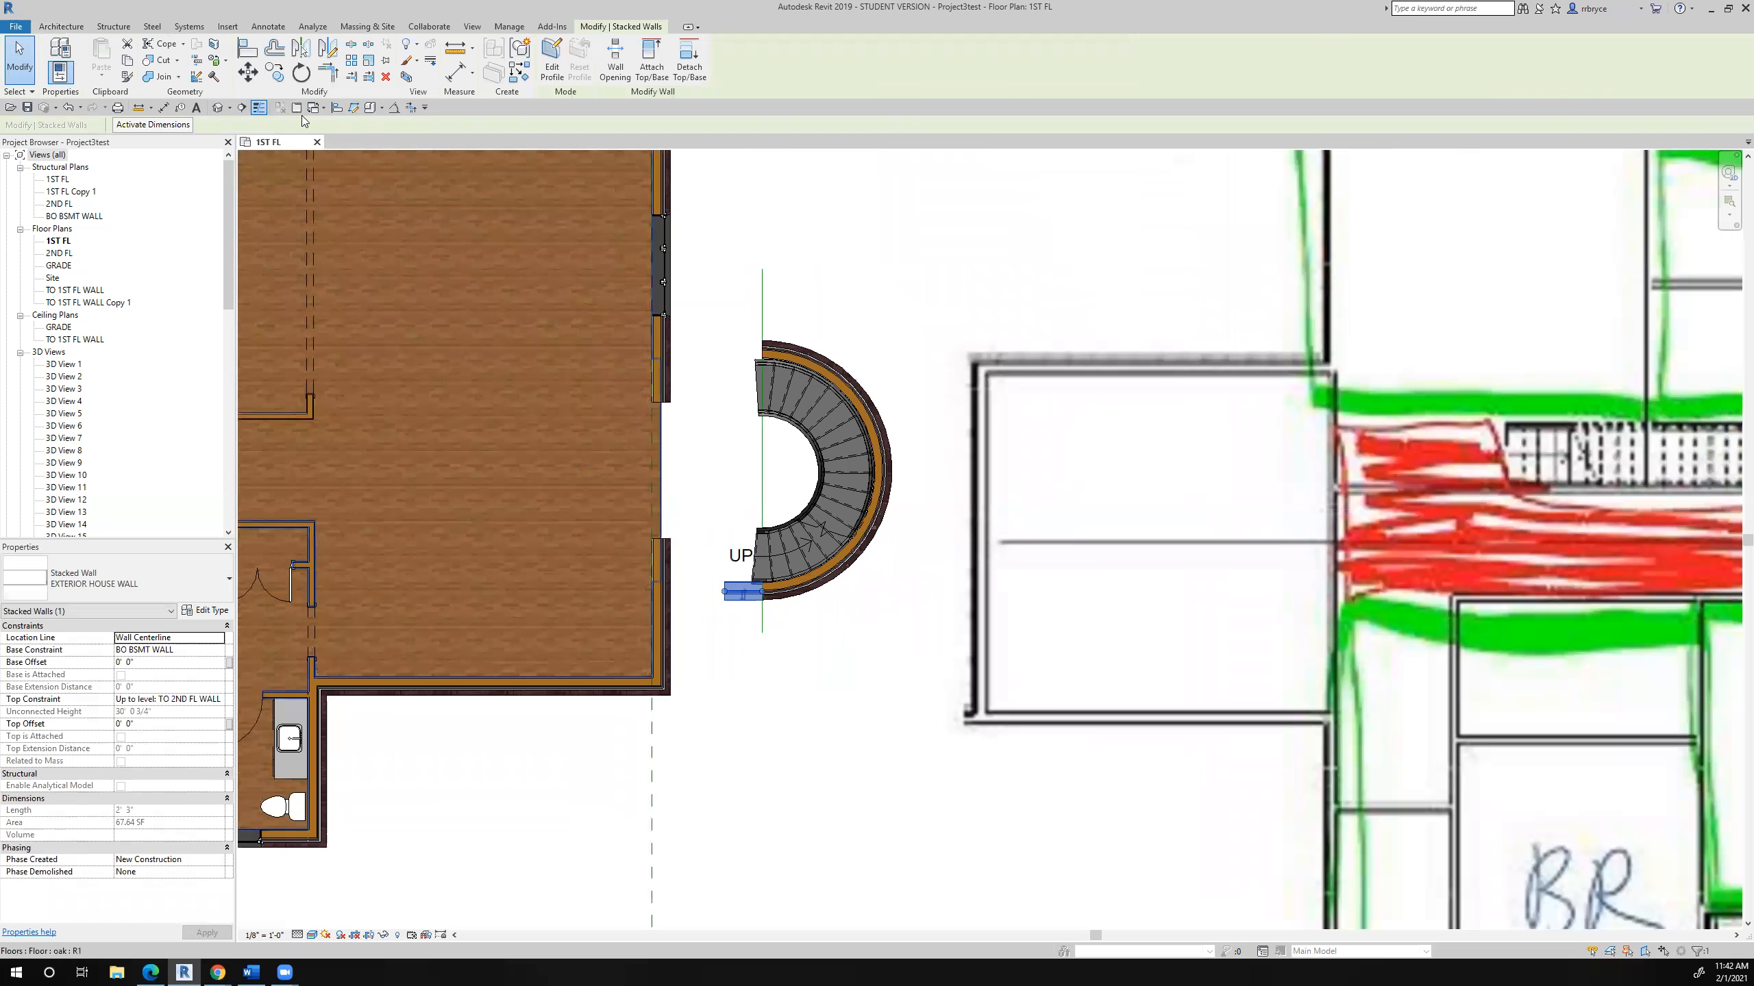
click(301, 47)
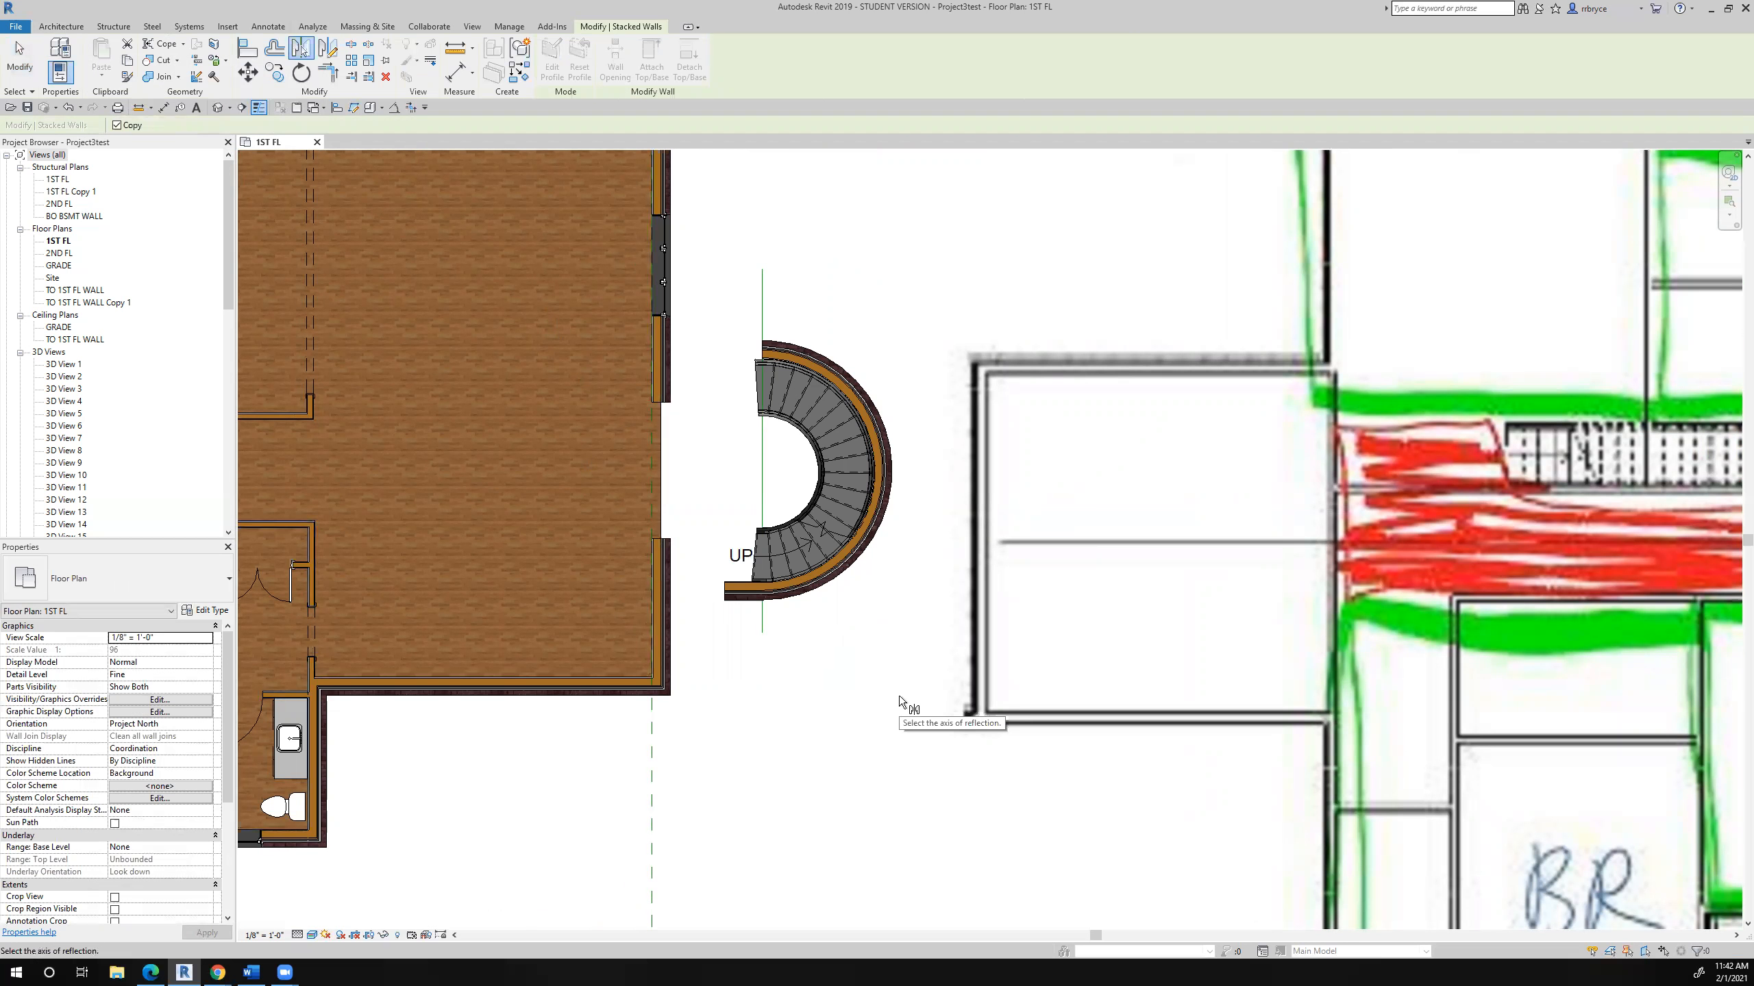
key(Escape)
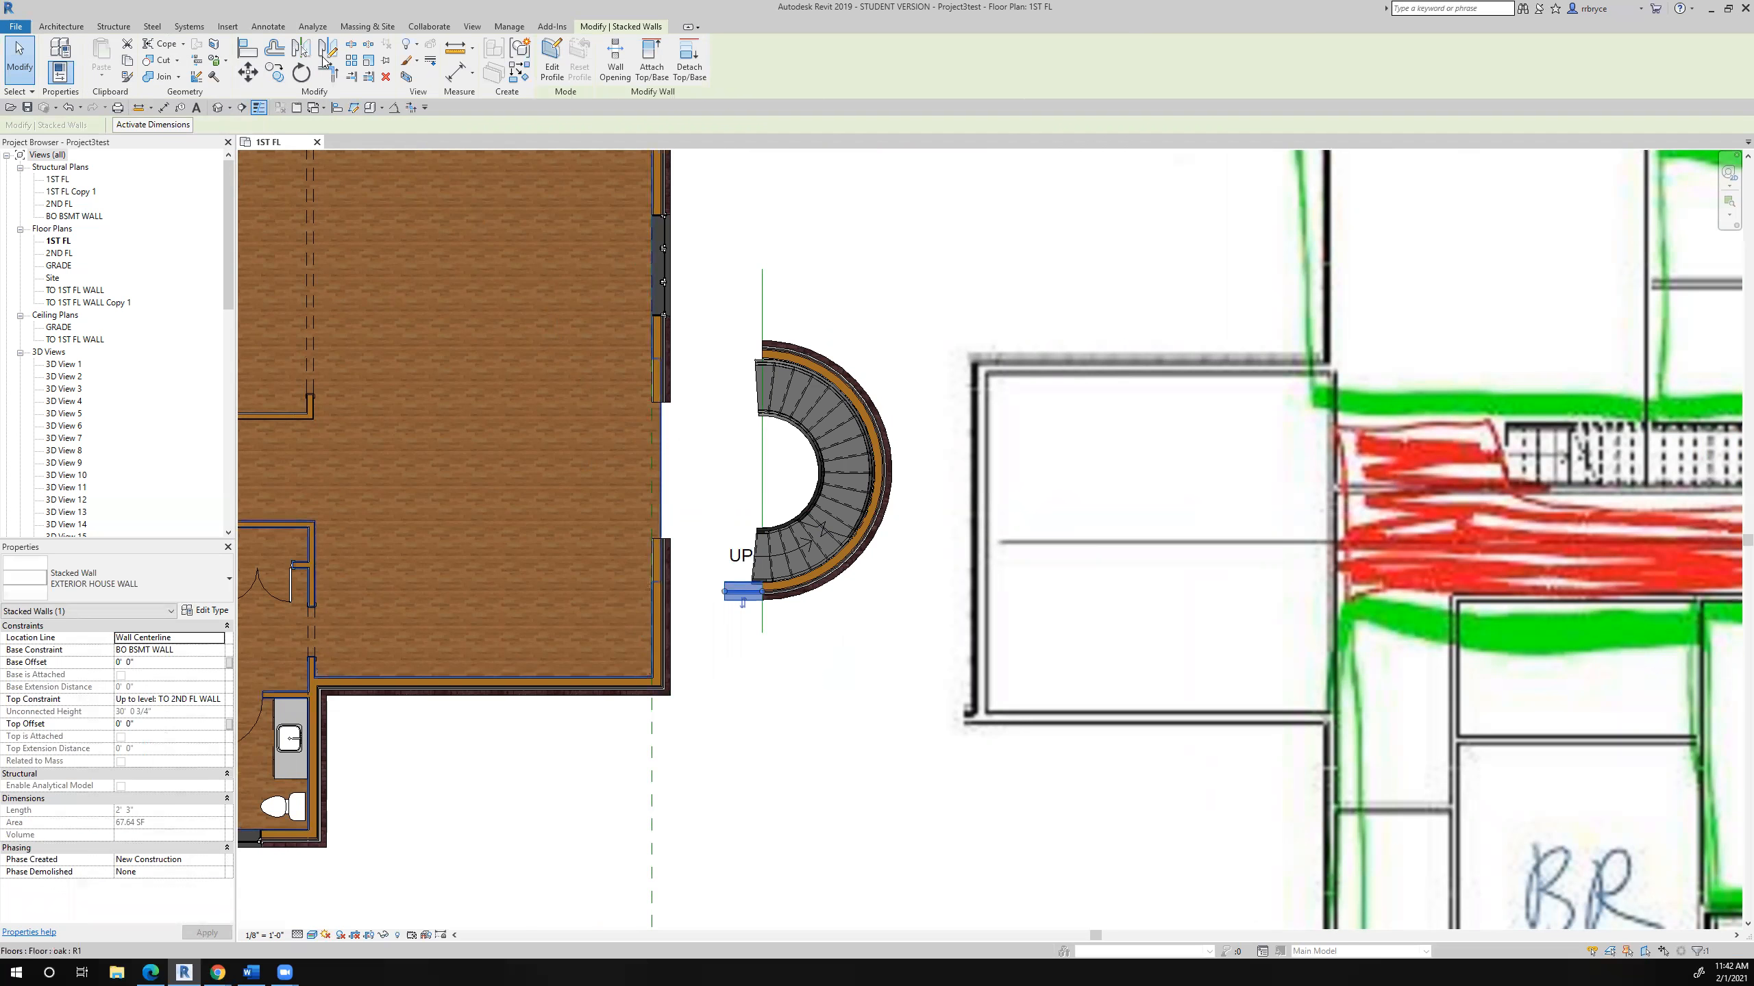
click(330, 50)
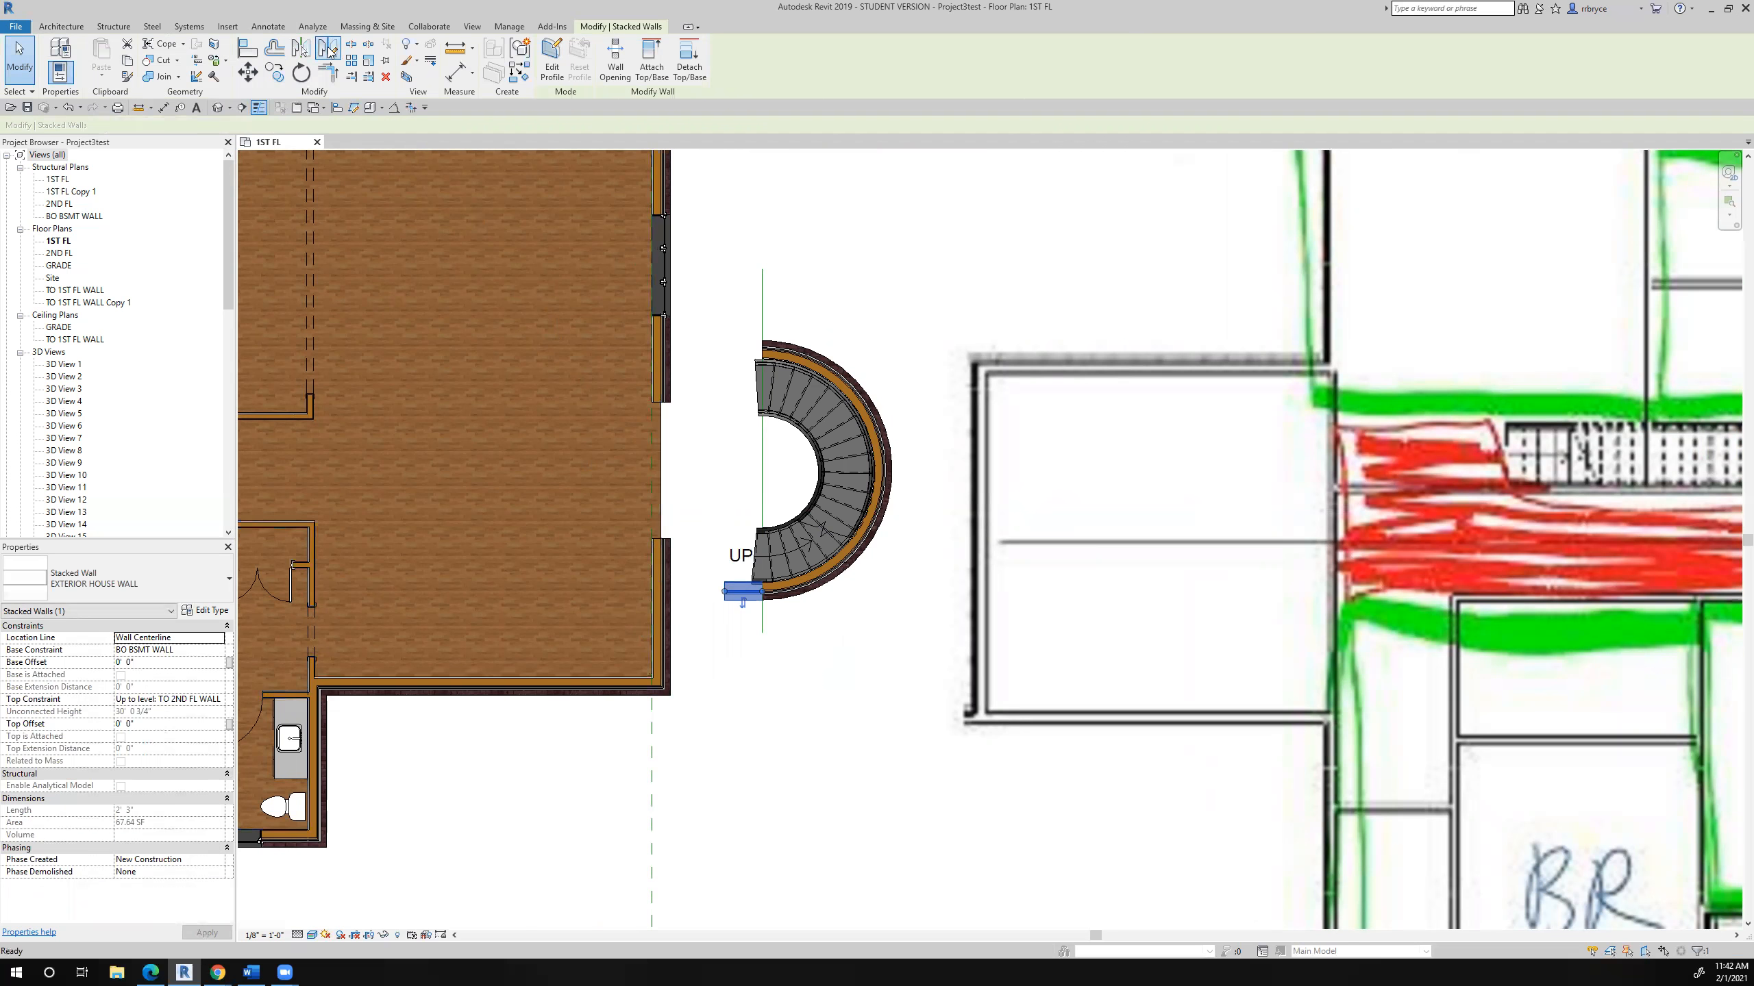
click(834, 579)
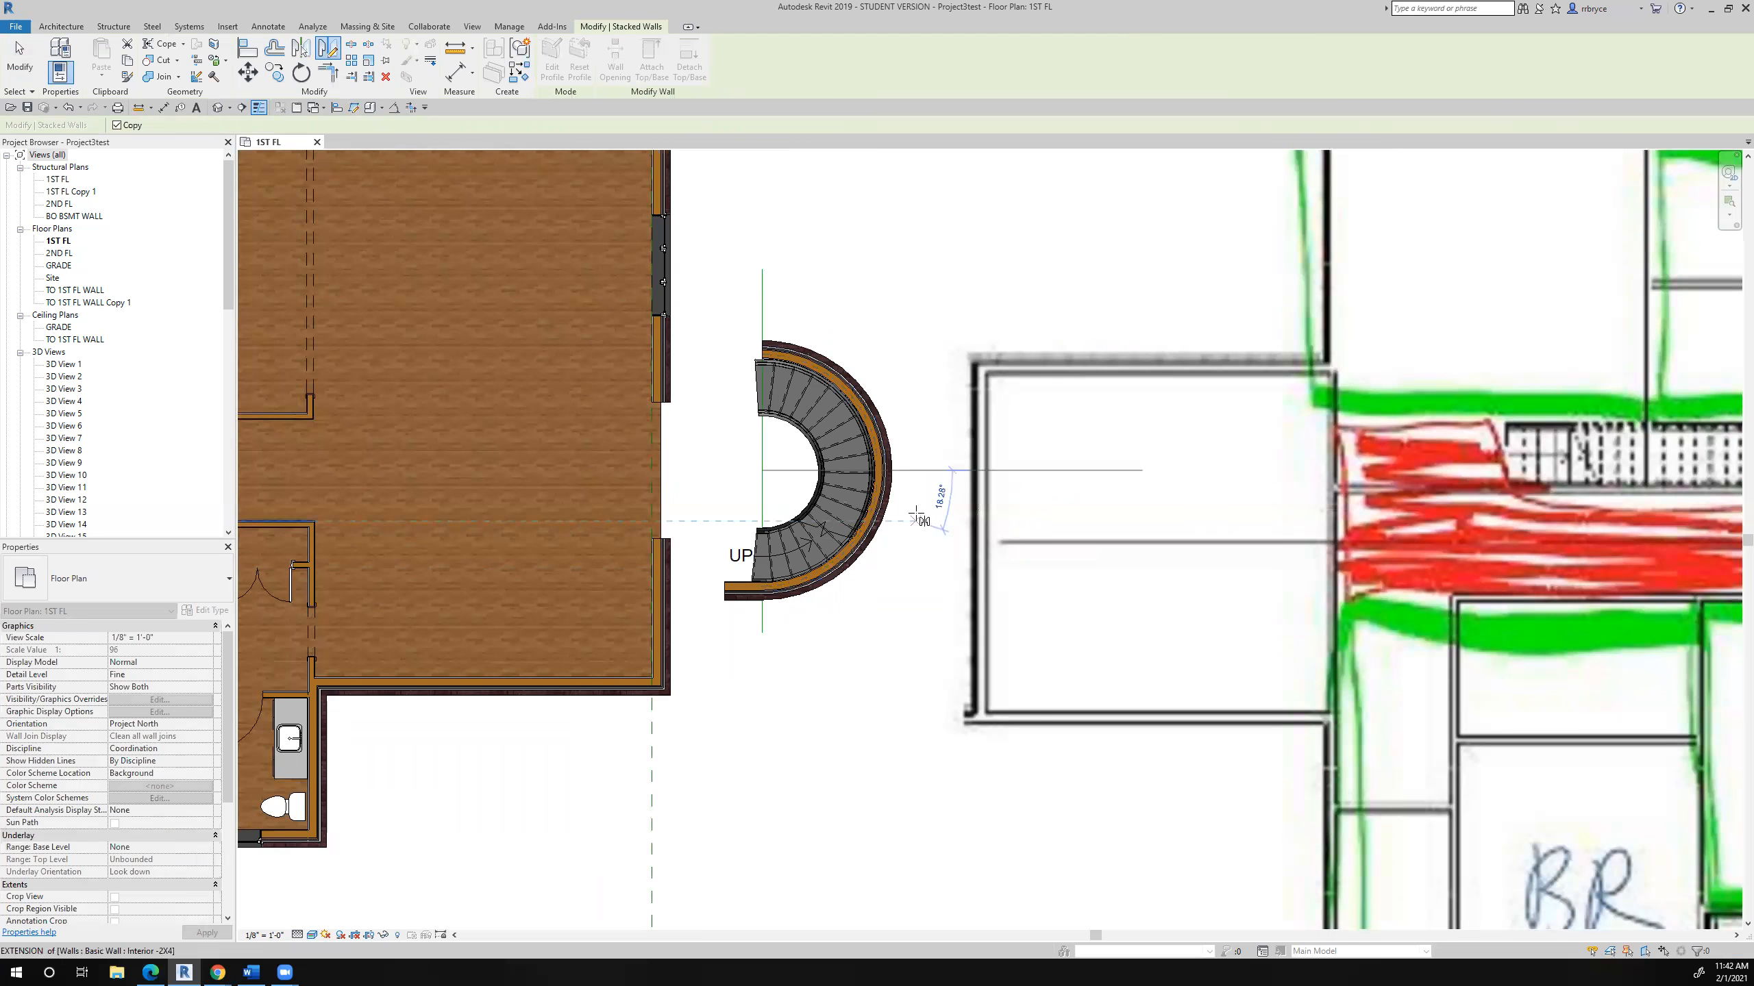
click(938, 471)
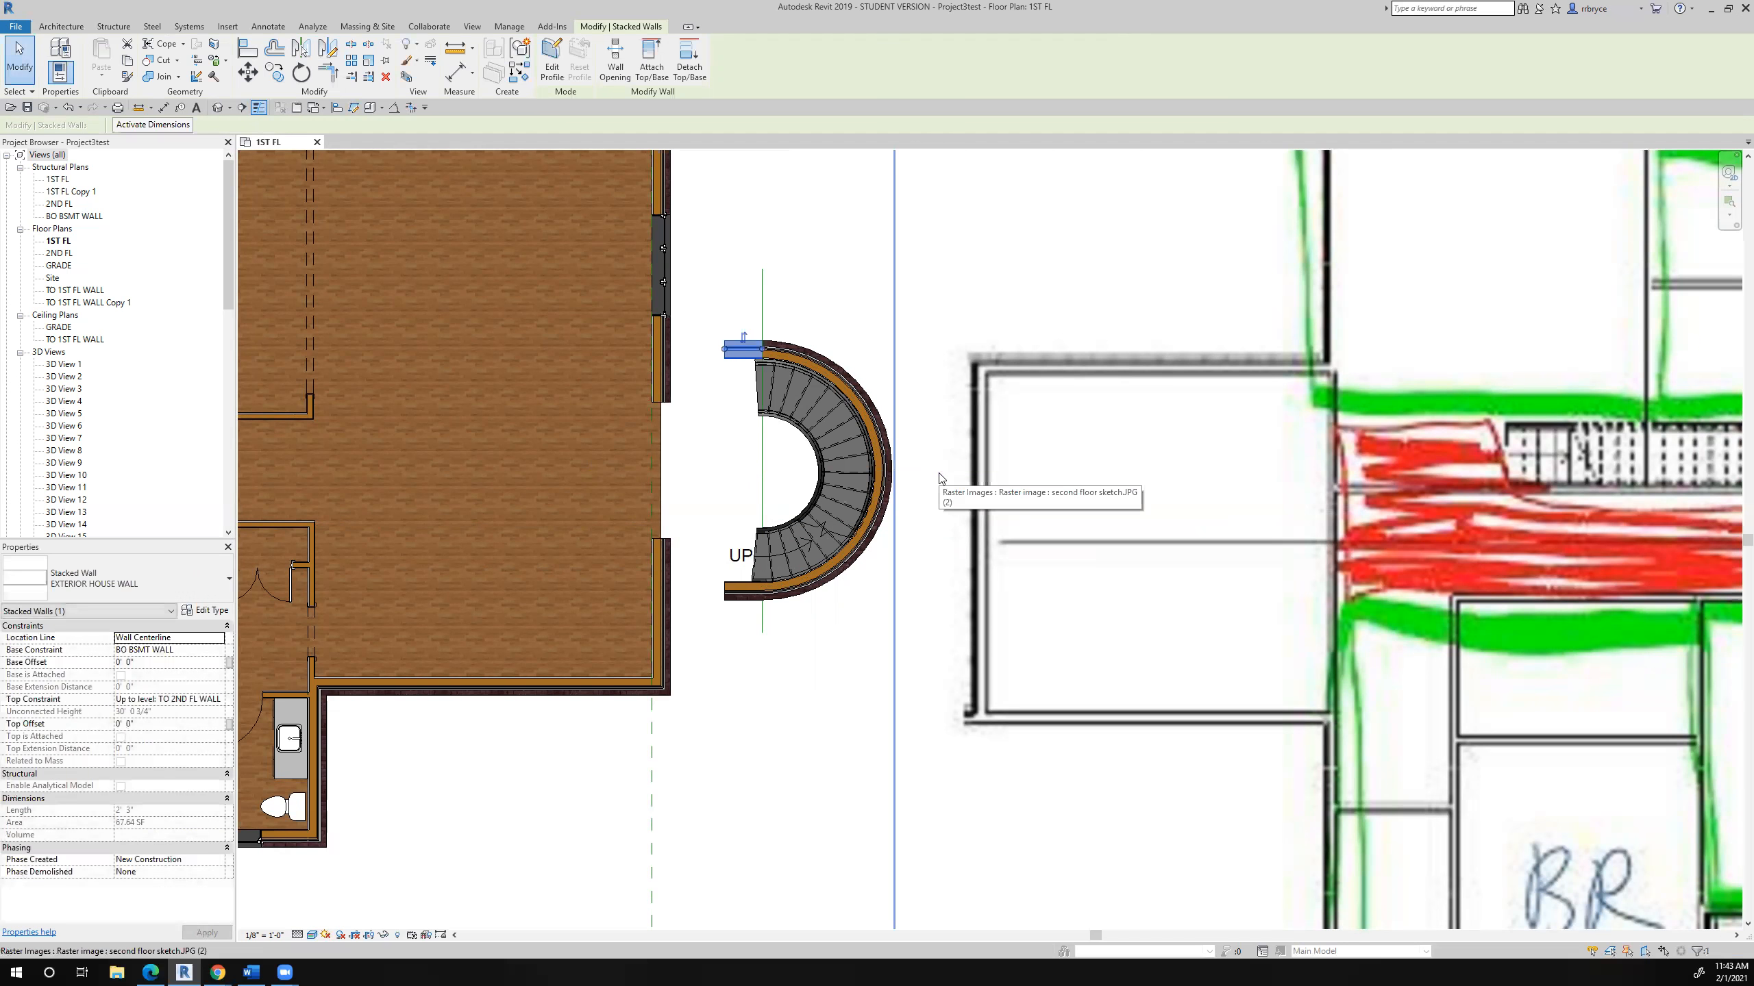
key(Escape)
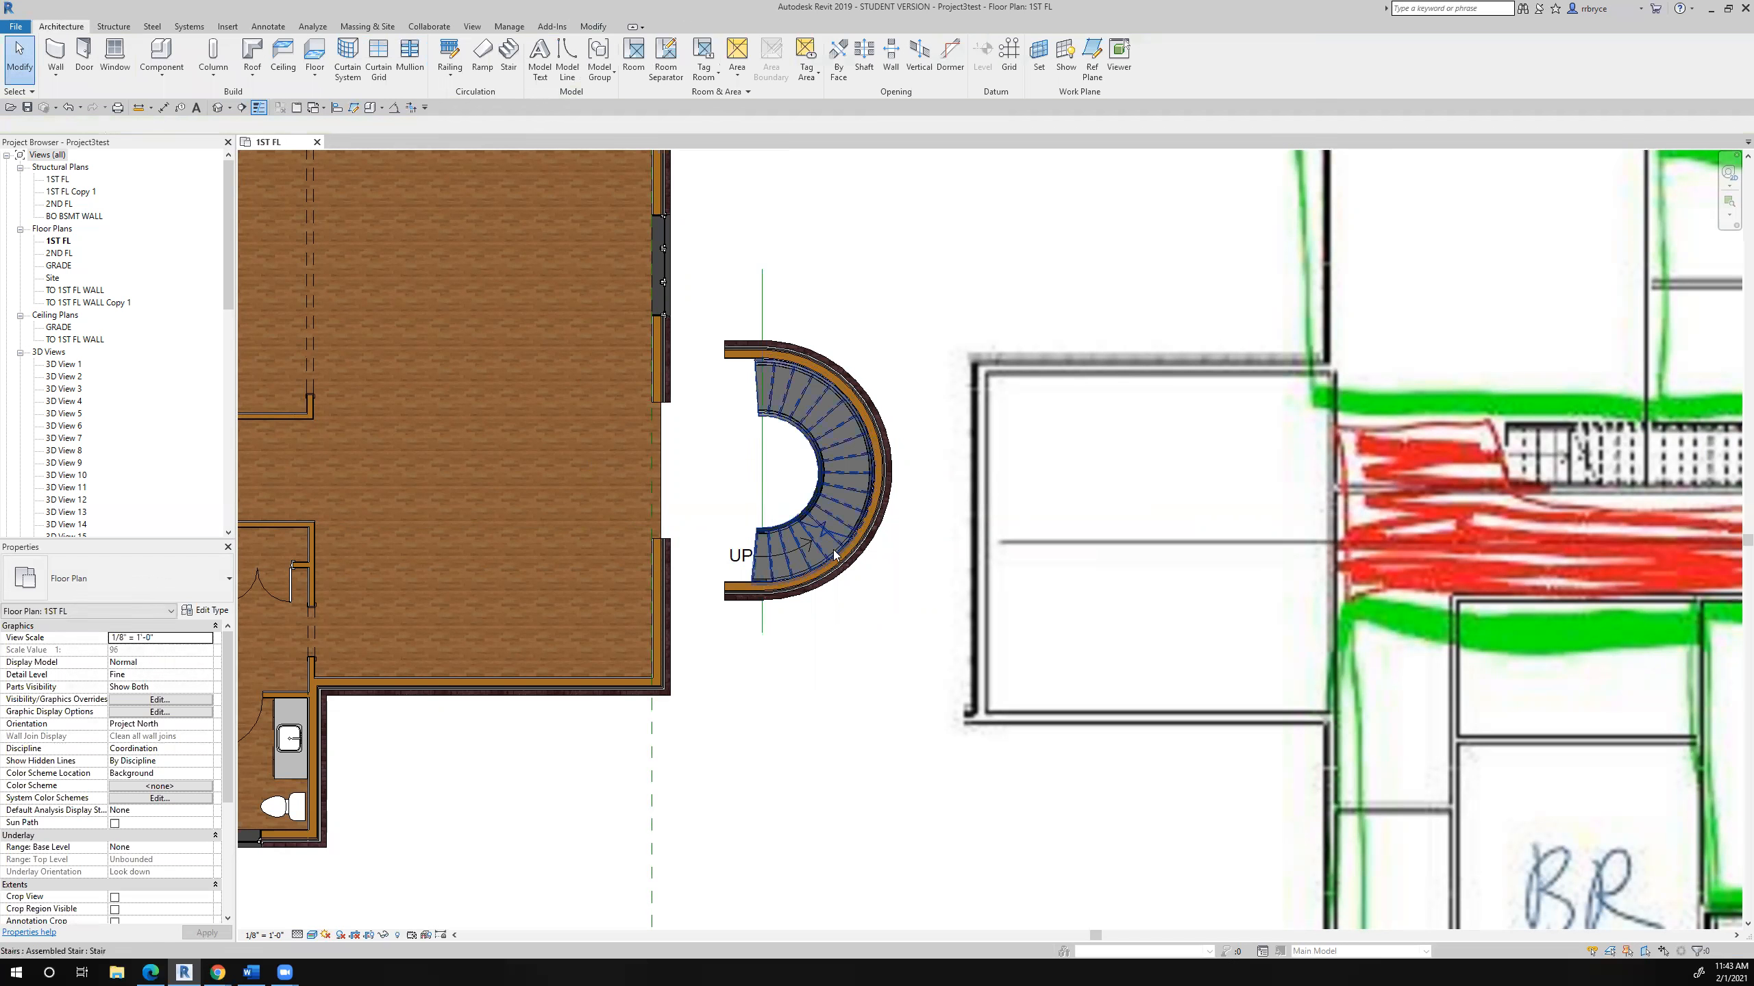
- Trim the upper house wall and the upper short straight wall into a corner
scroll(673, 347, up, 4)
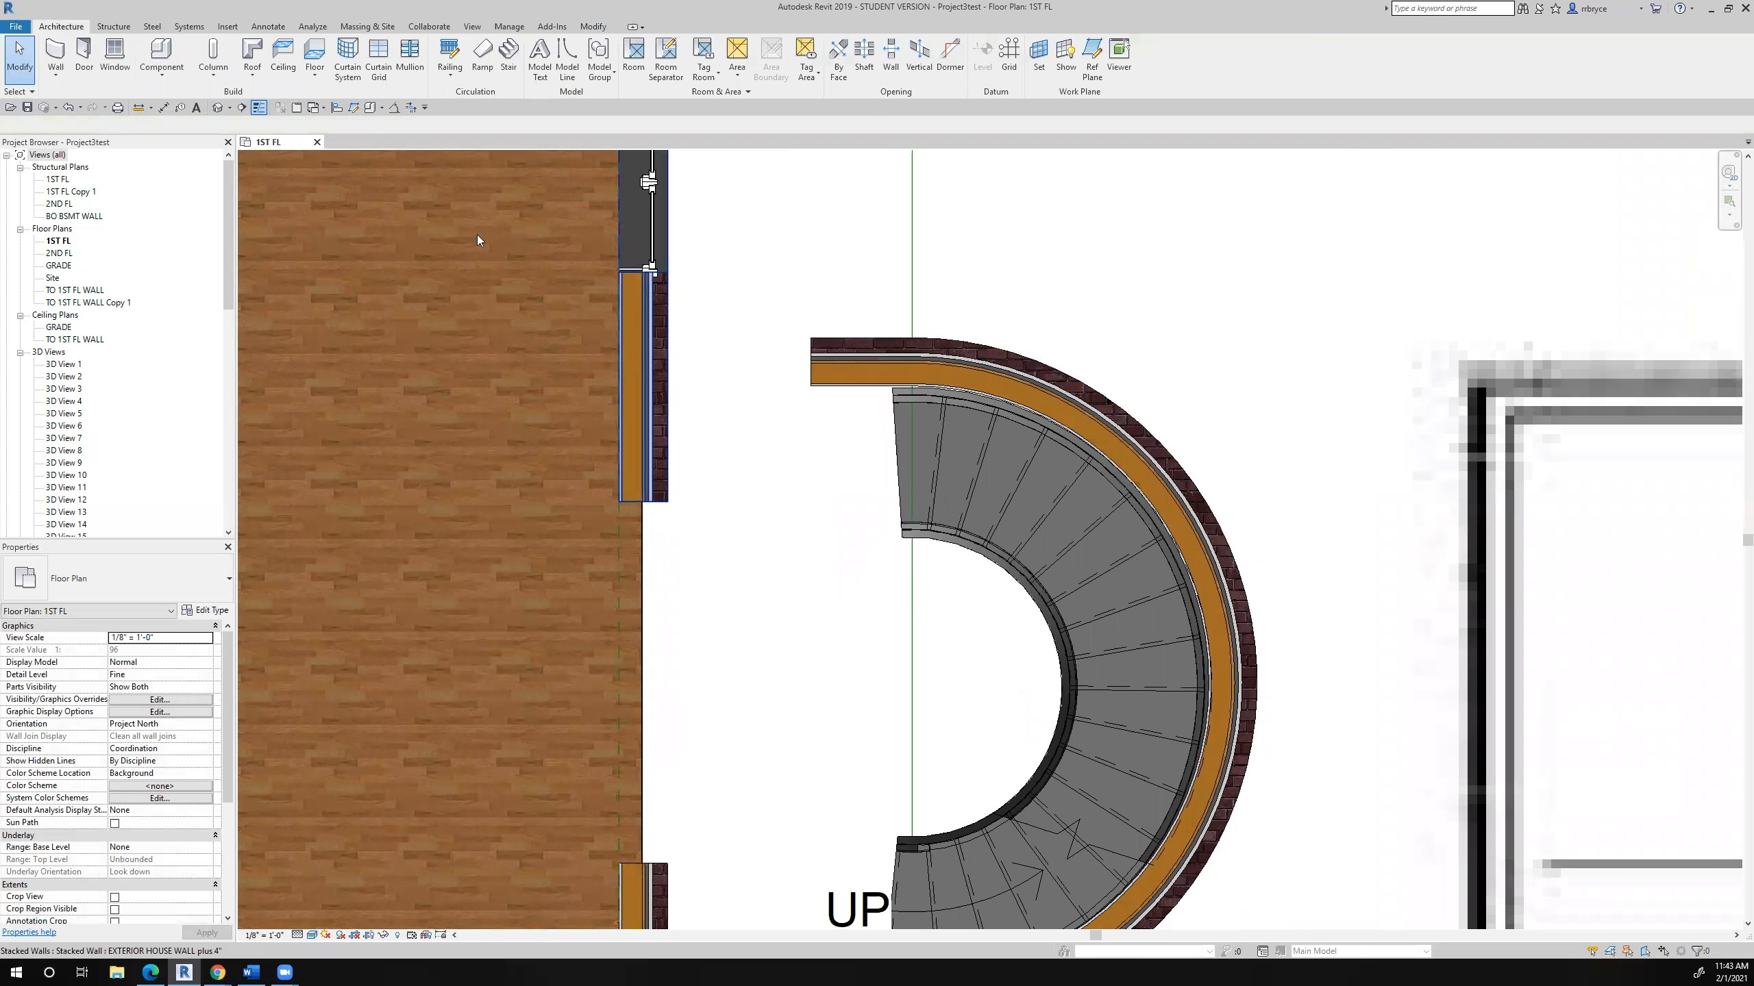
click(412, 107)
click(641, 311)
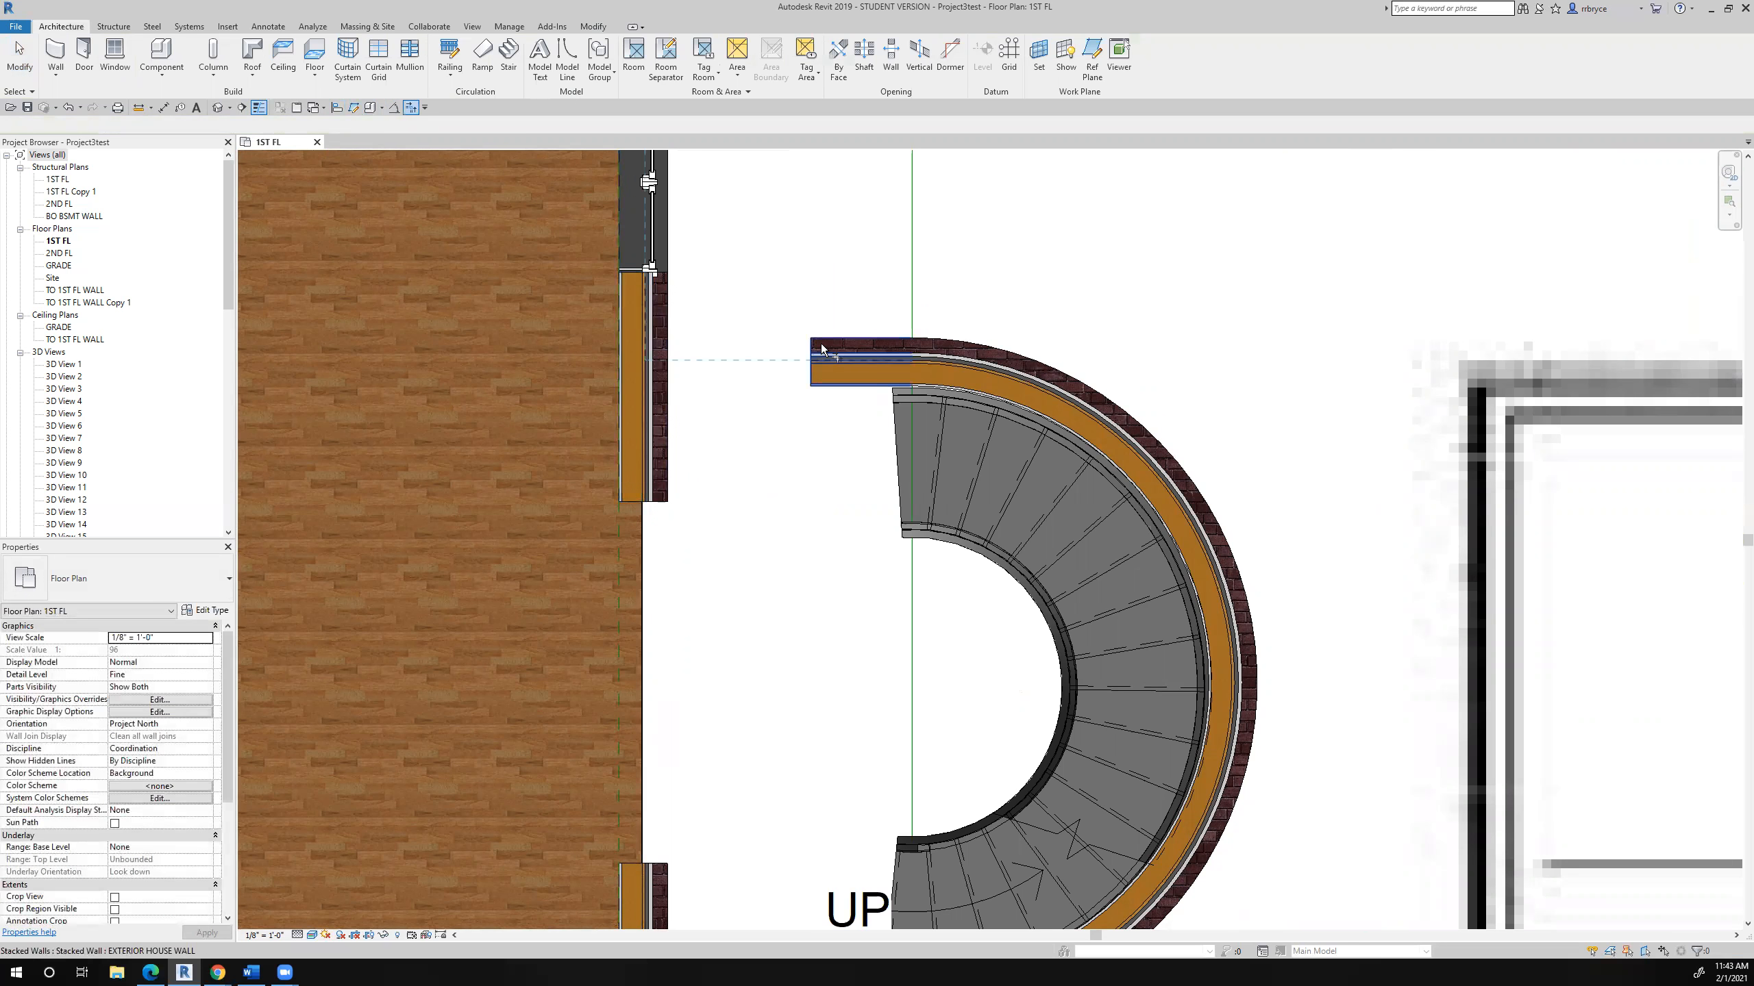
click(823, 348)
- Trim the lower short straight wall and the lower house wall into a corner, closing the curved bay
middle_drag(747, 679, 759, 351)
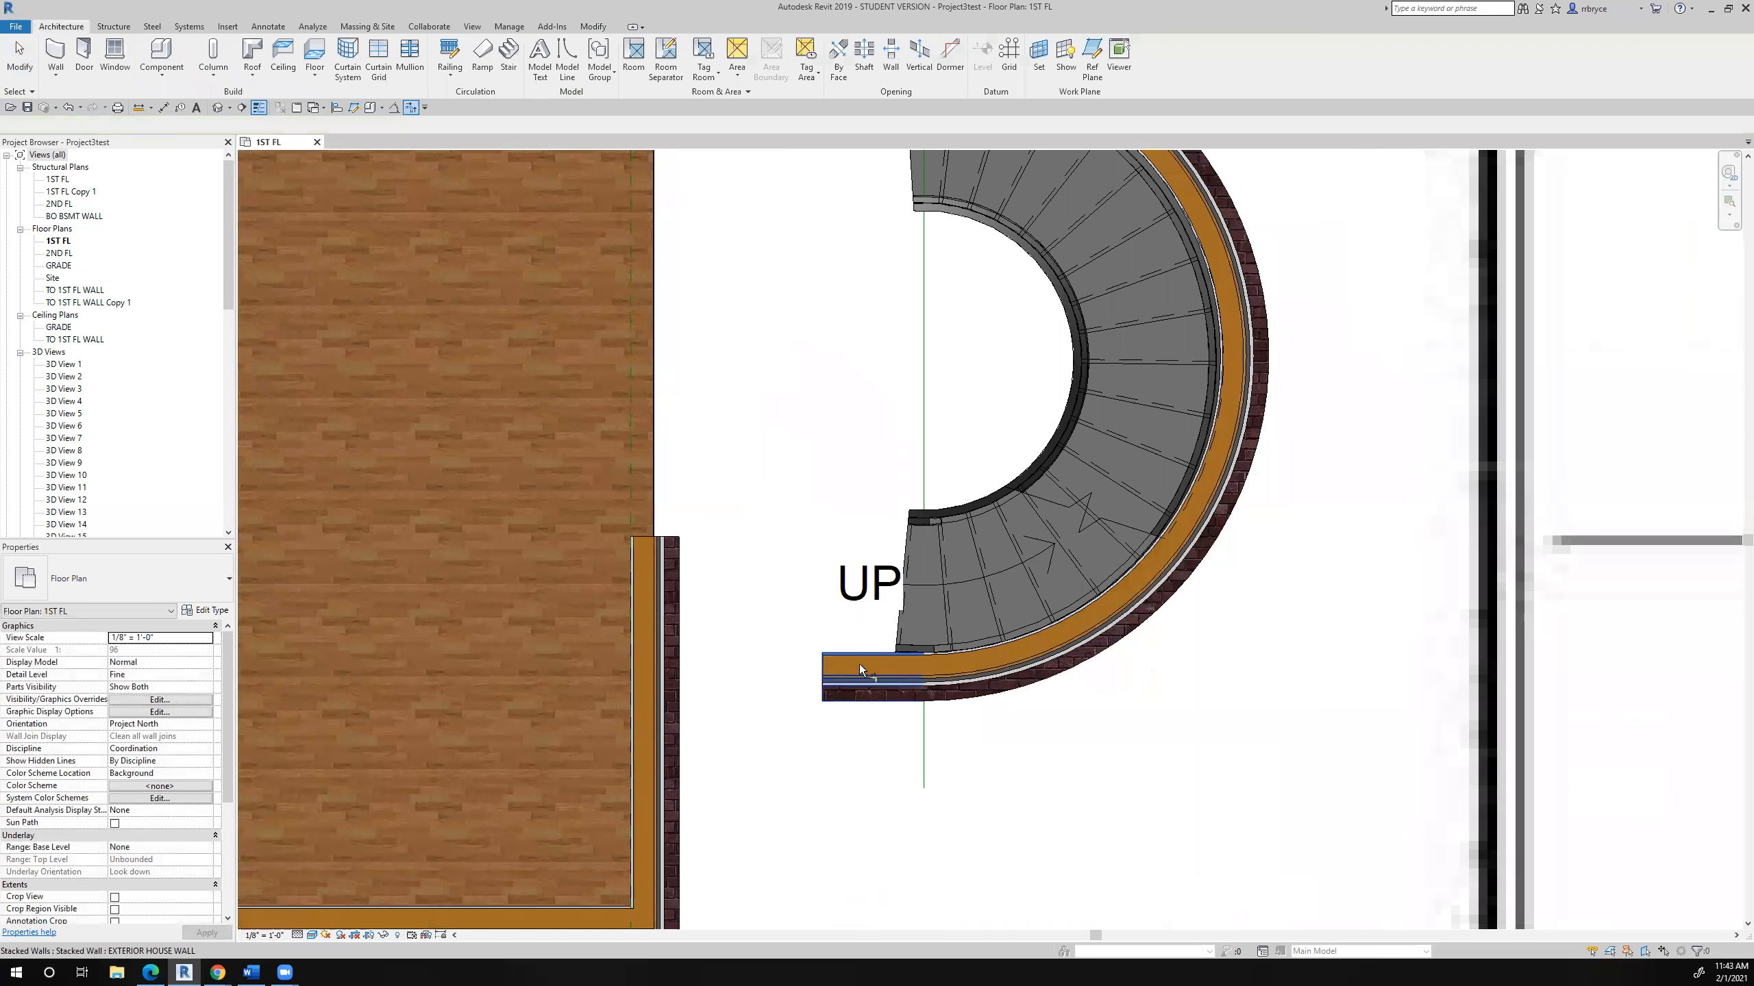
click(862, 682)
click(779, 811)
scroll(780, 812, down, 6)
middle_drag(808, 820, 798, 588)
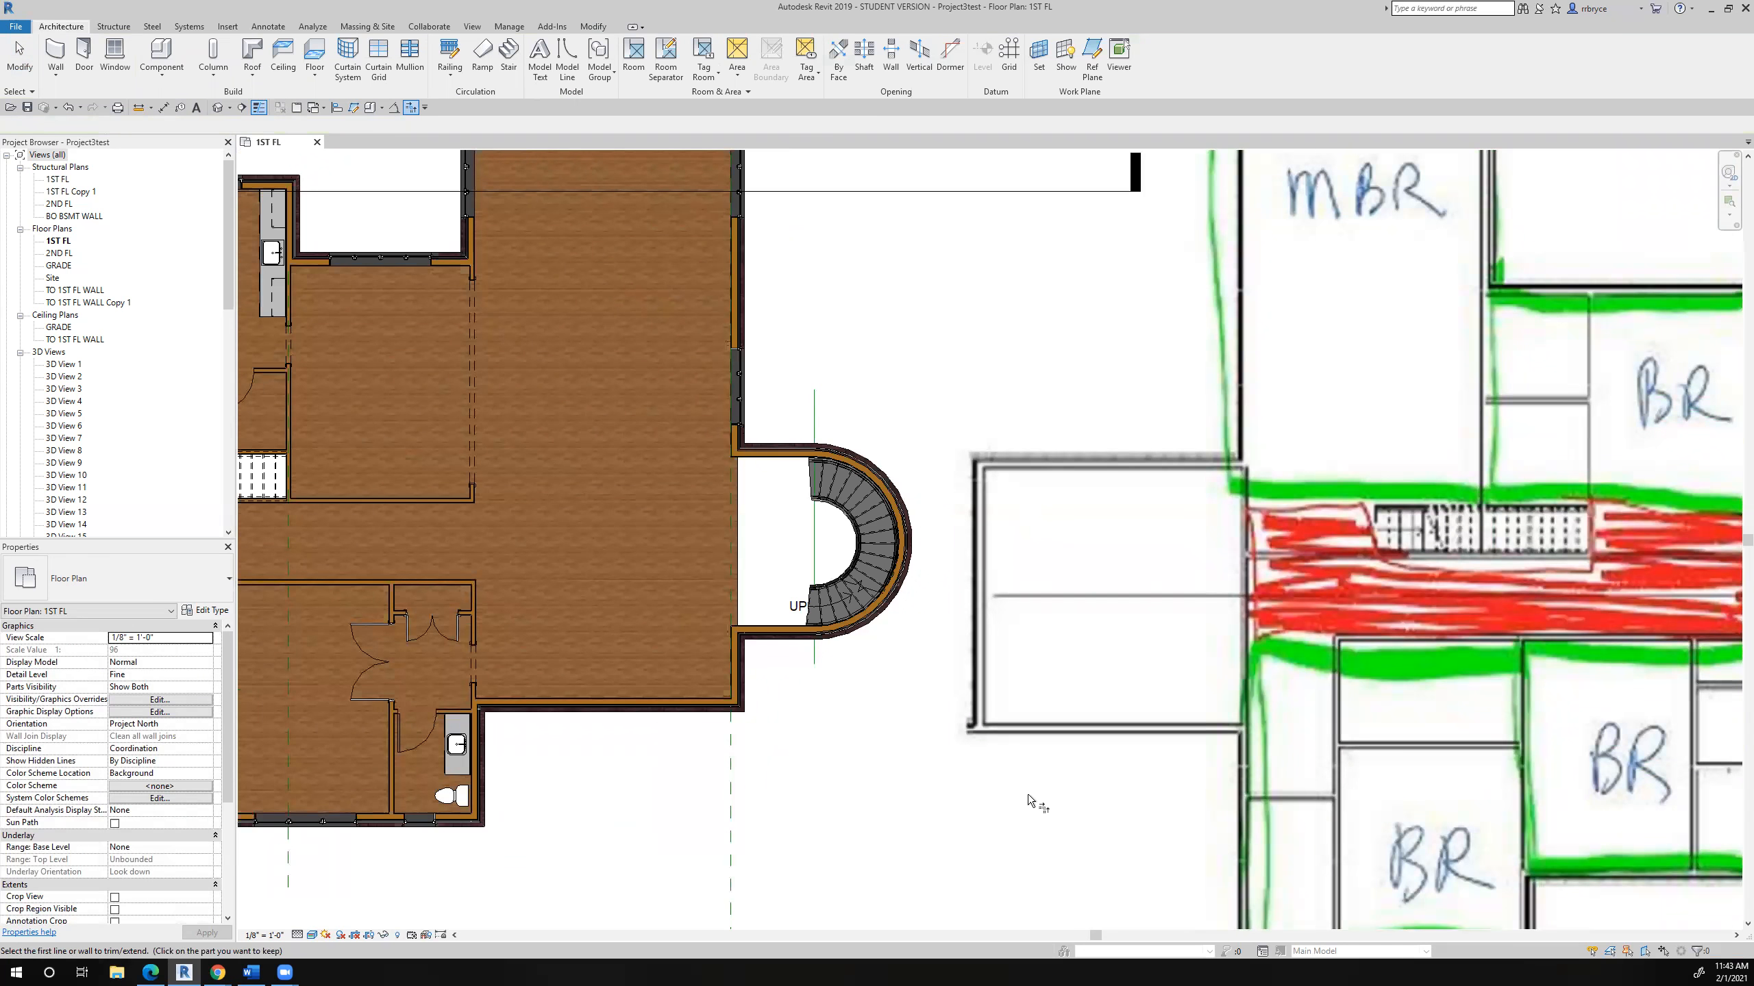
scroll(891, 614, up, 3)
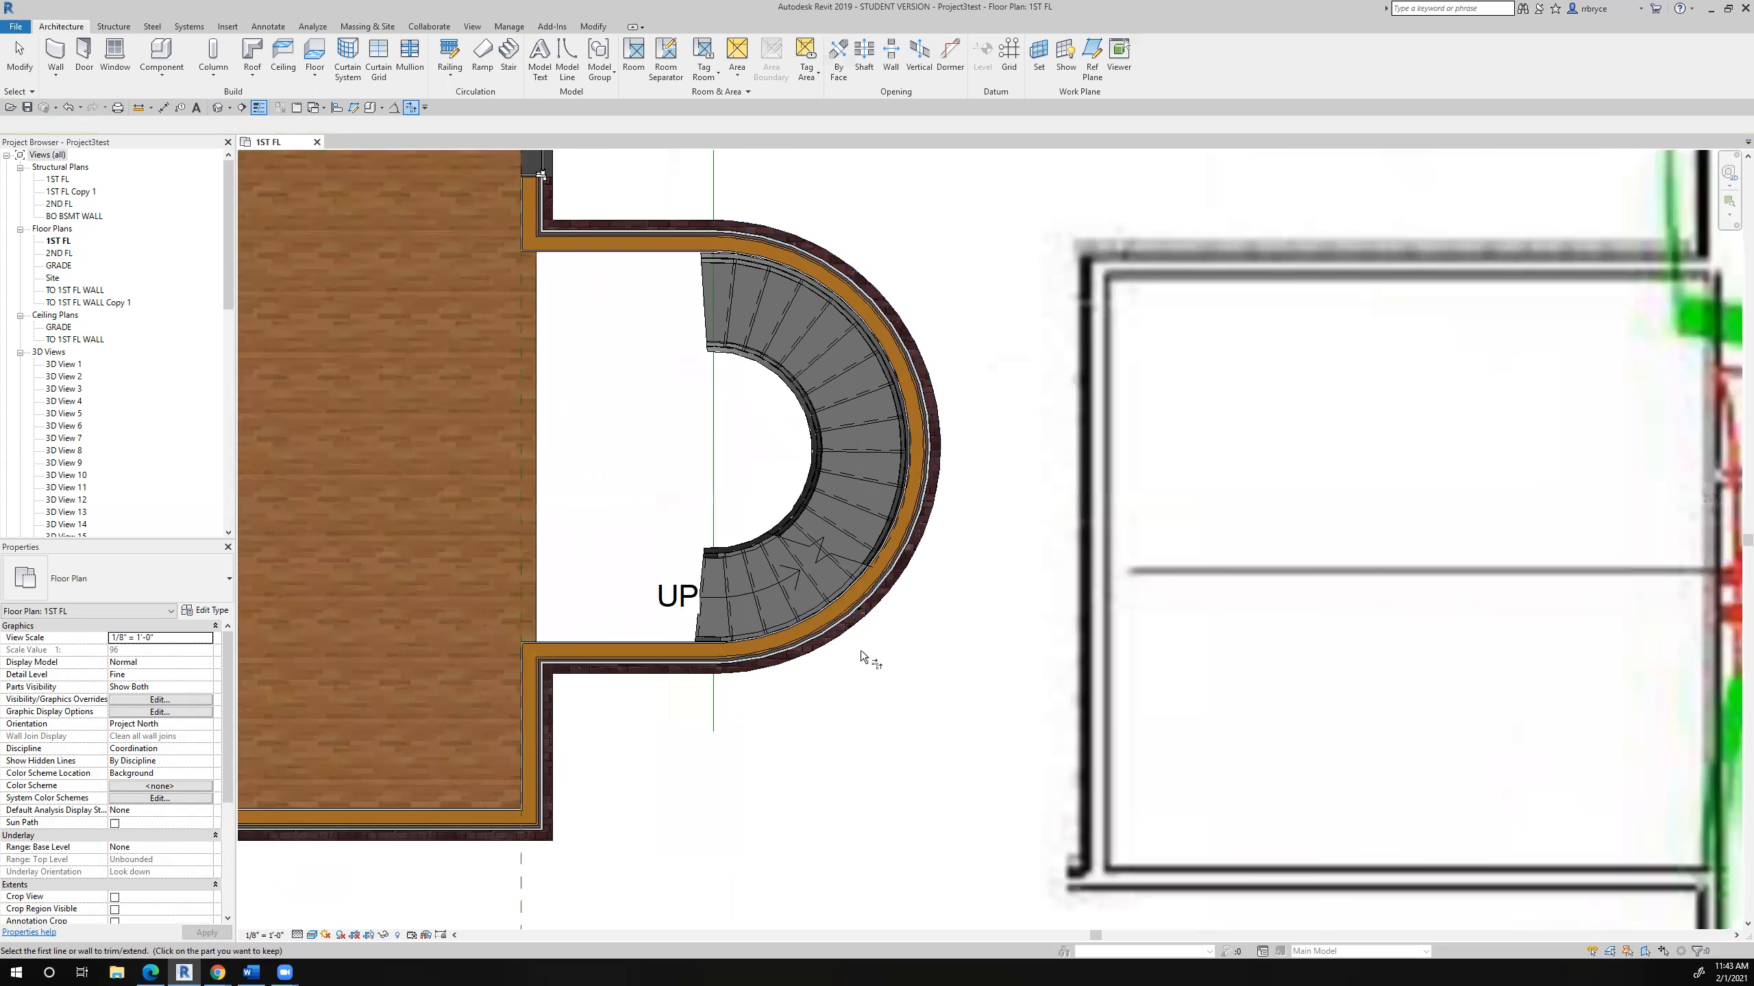
scroll(860, 650, down, 2)
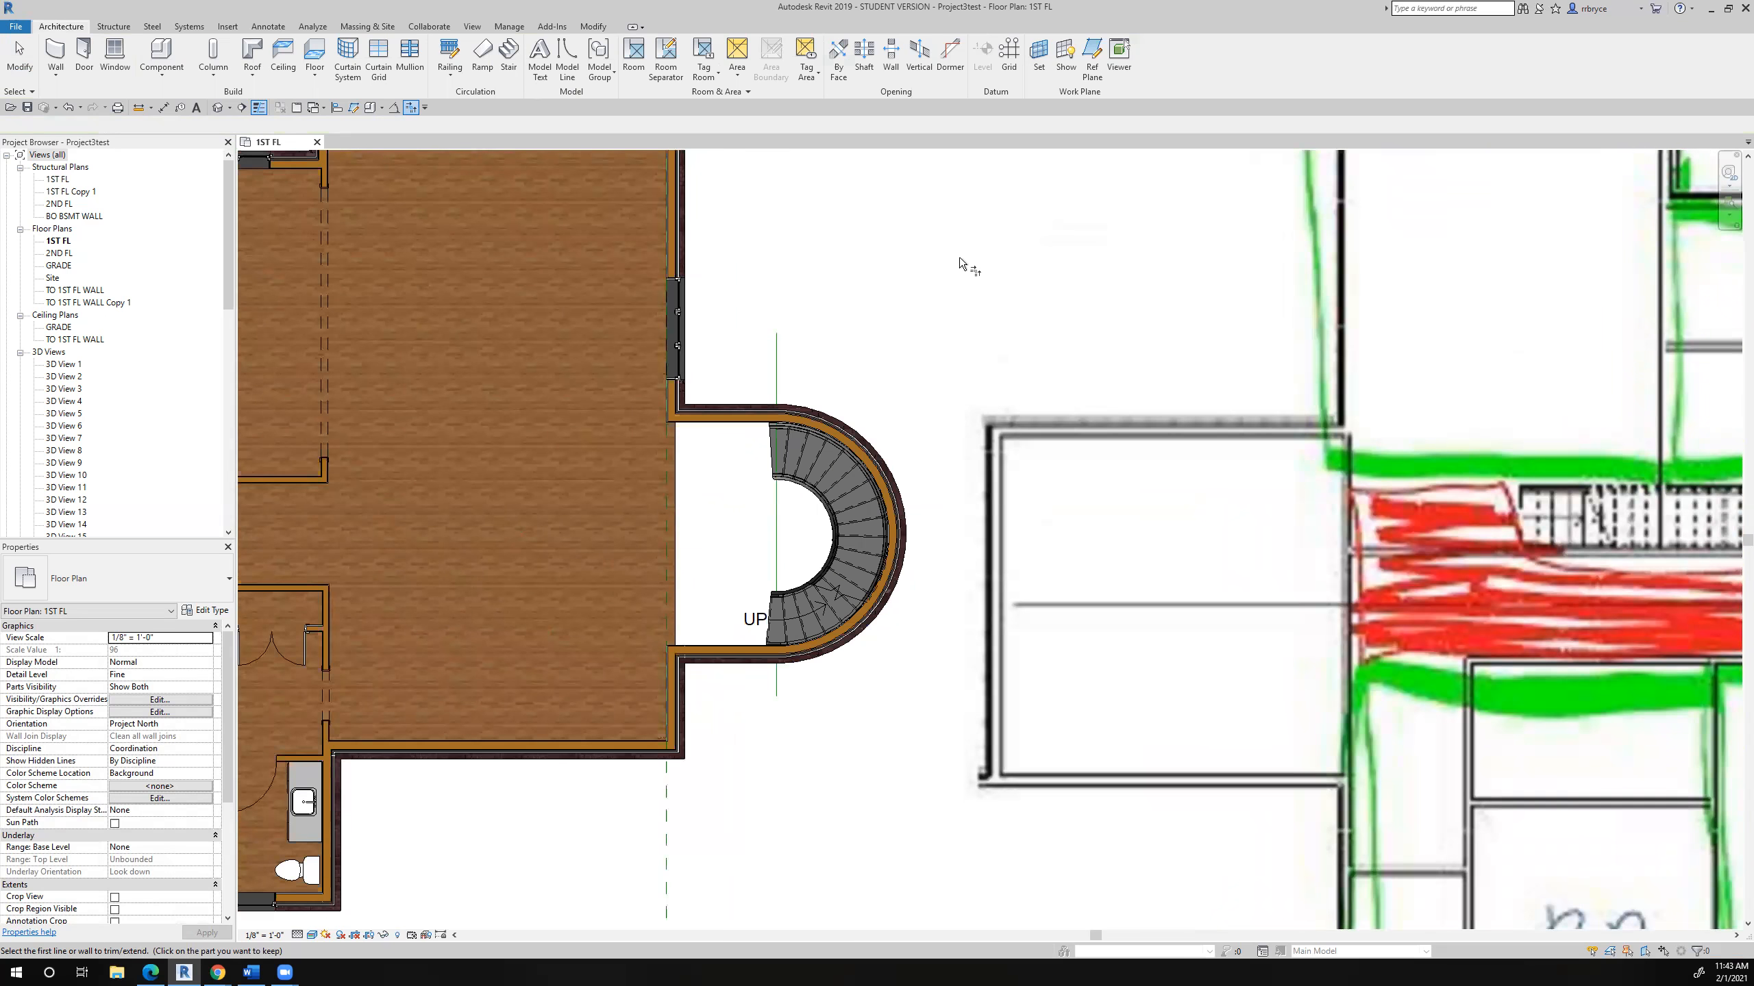
key(Escape)
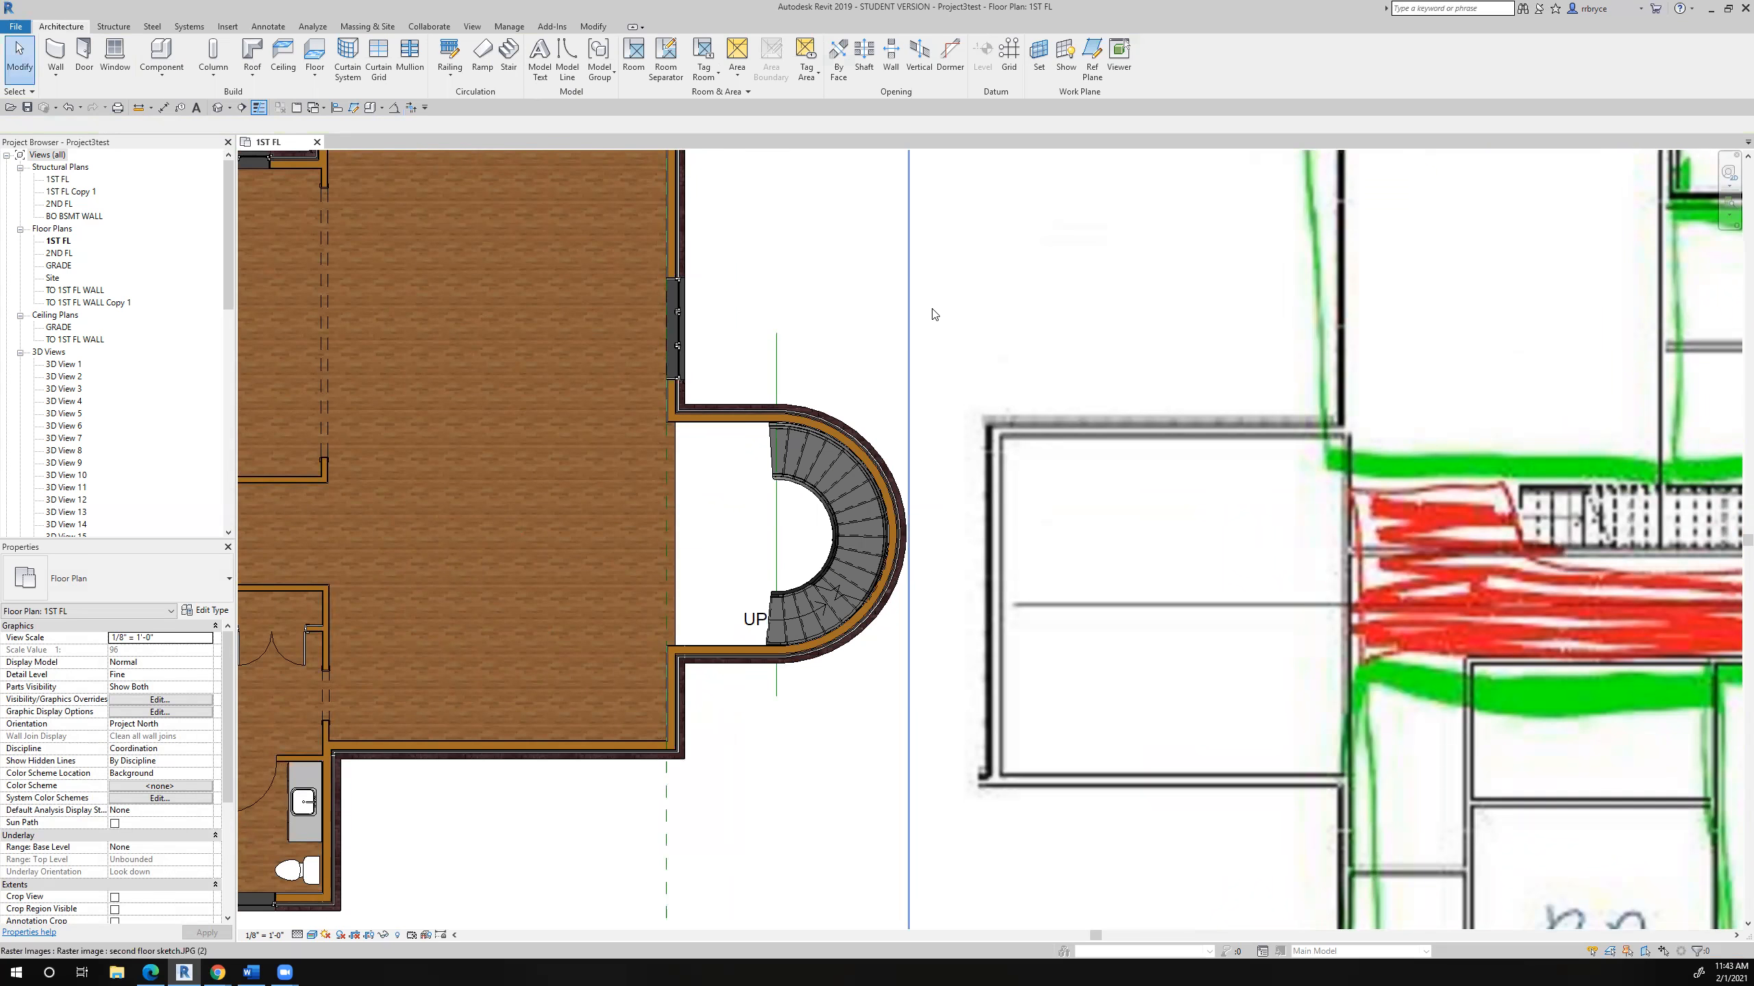
- Move the curved exterior wall and curved stair horizontally toward the house until the stair's lower end meets the floor edge
drag(884, 321, 812, 729)
click(246, 72)
scroll(760, 639, up, 5)
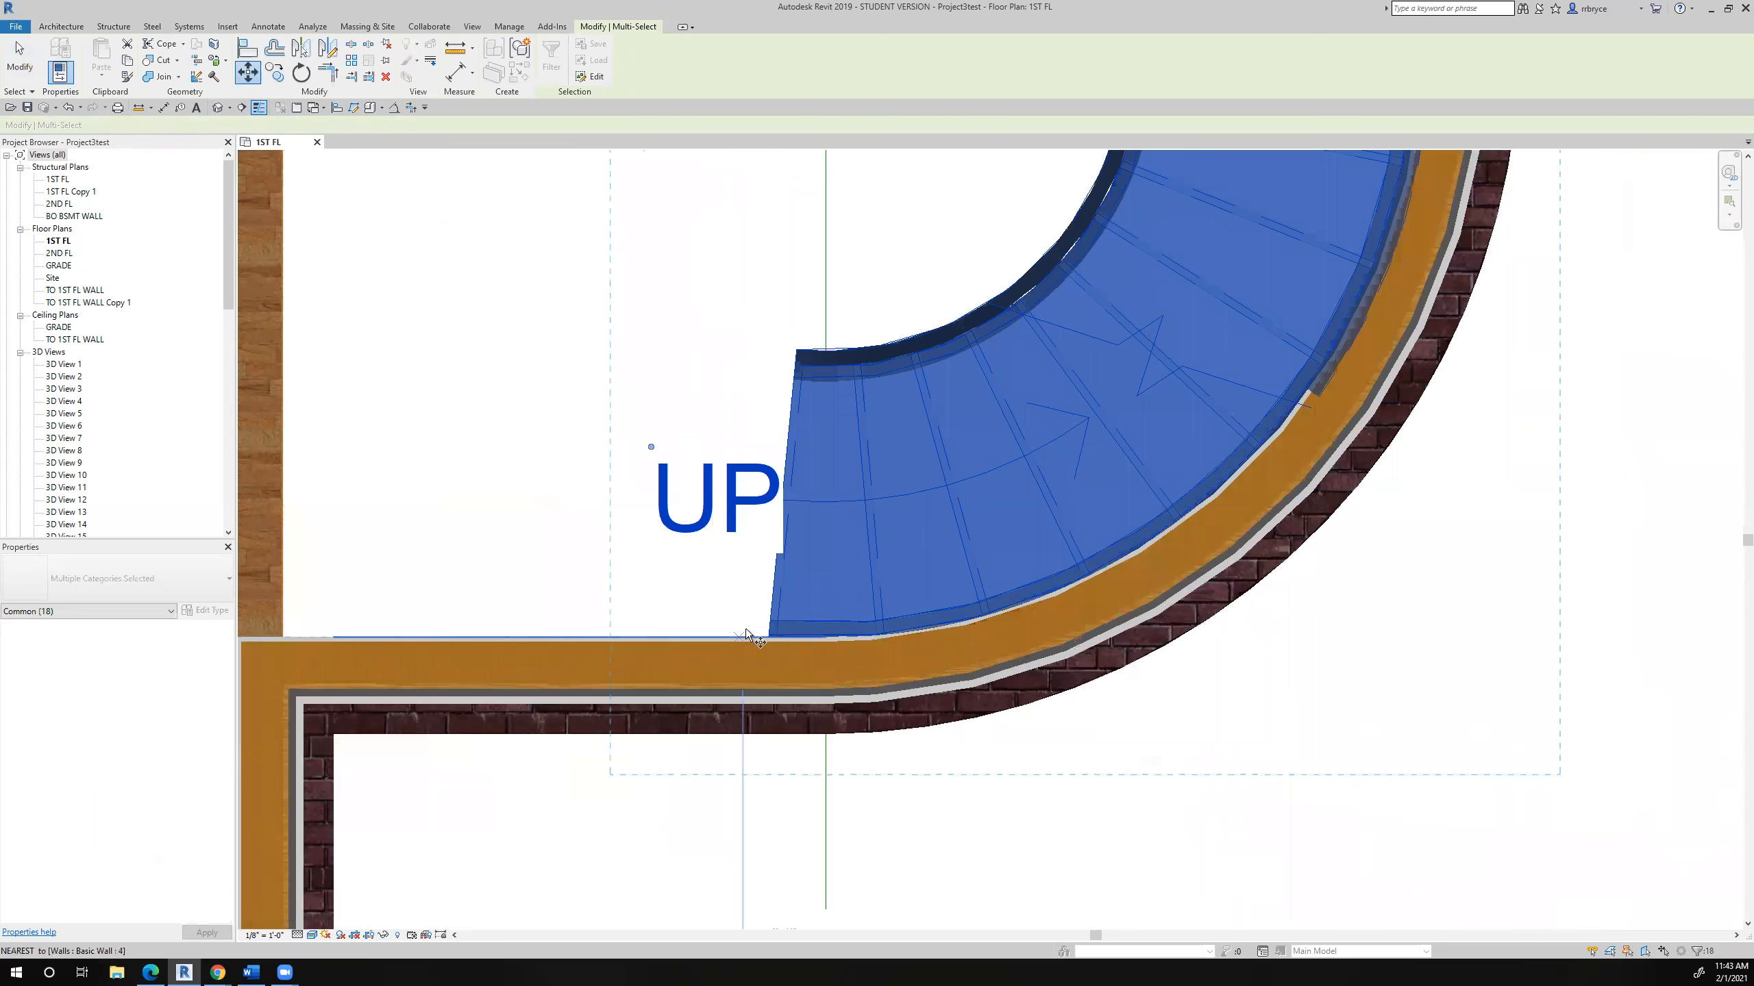
click(769, 633)
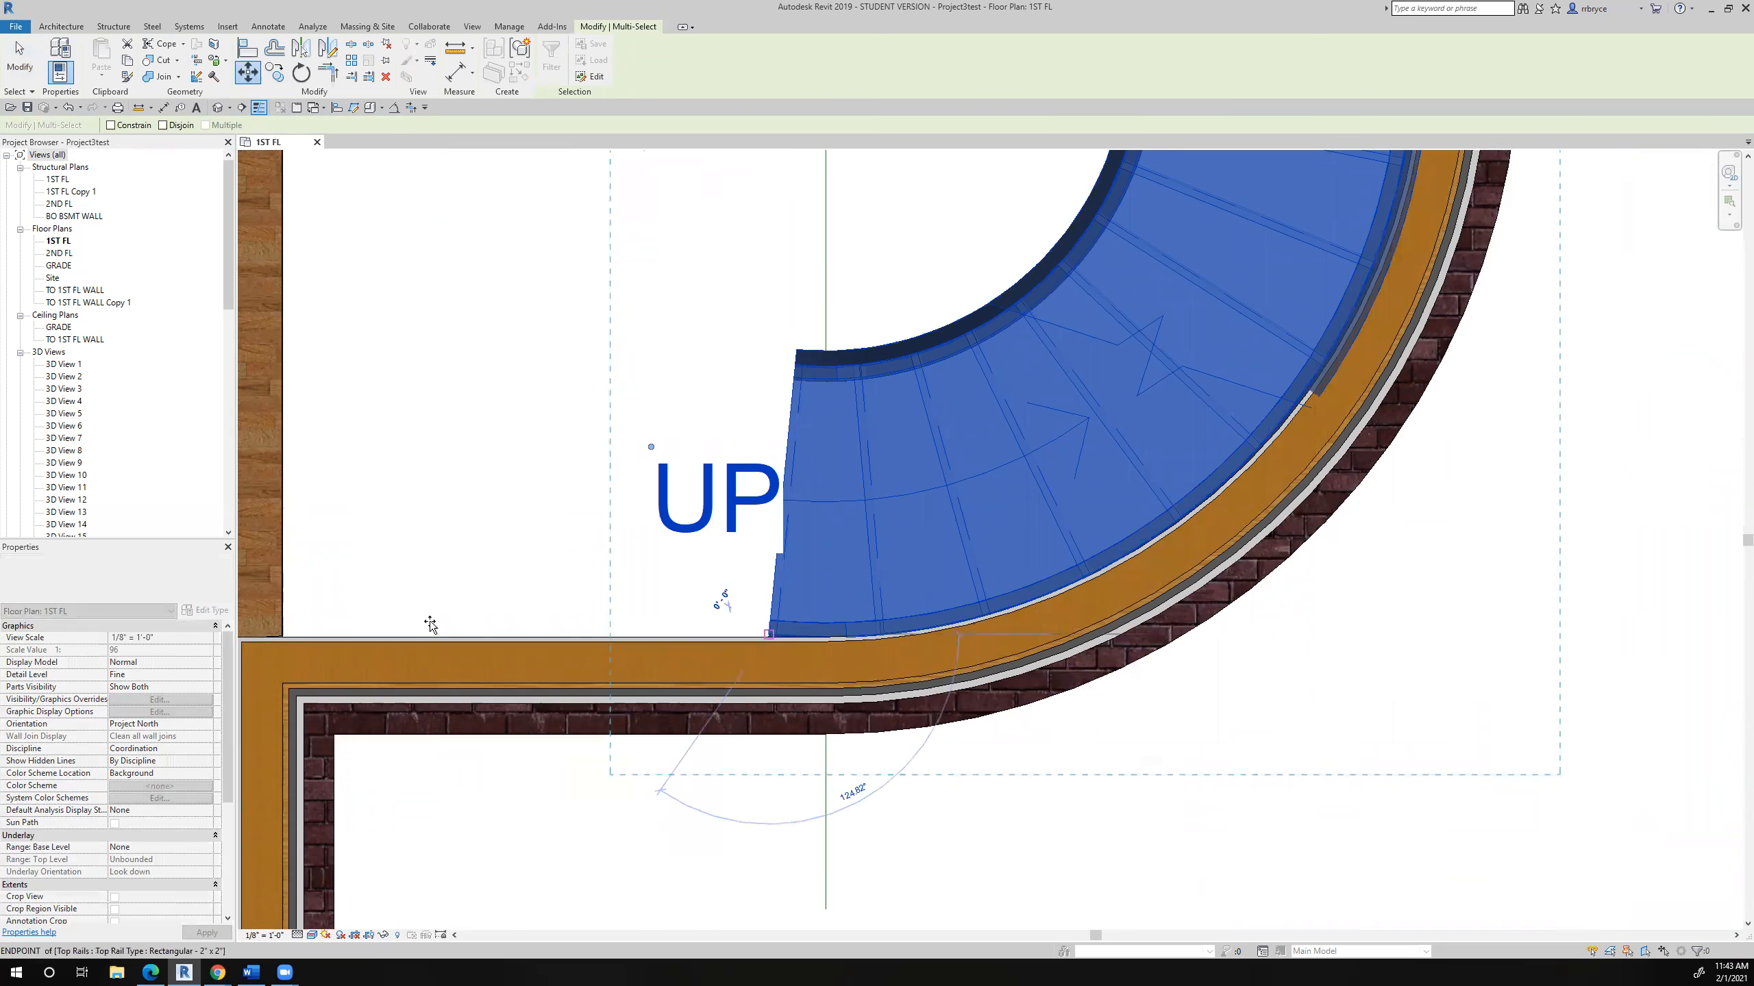
click(280, 634)
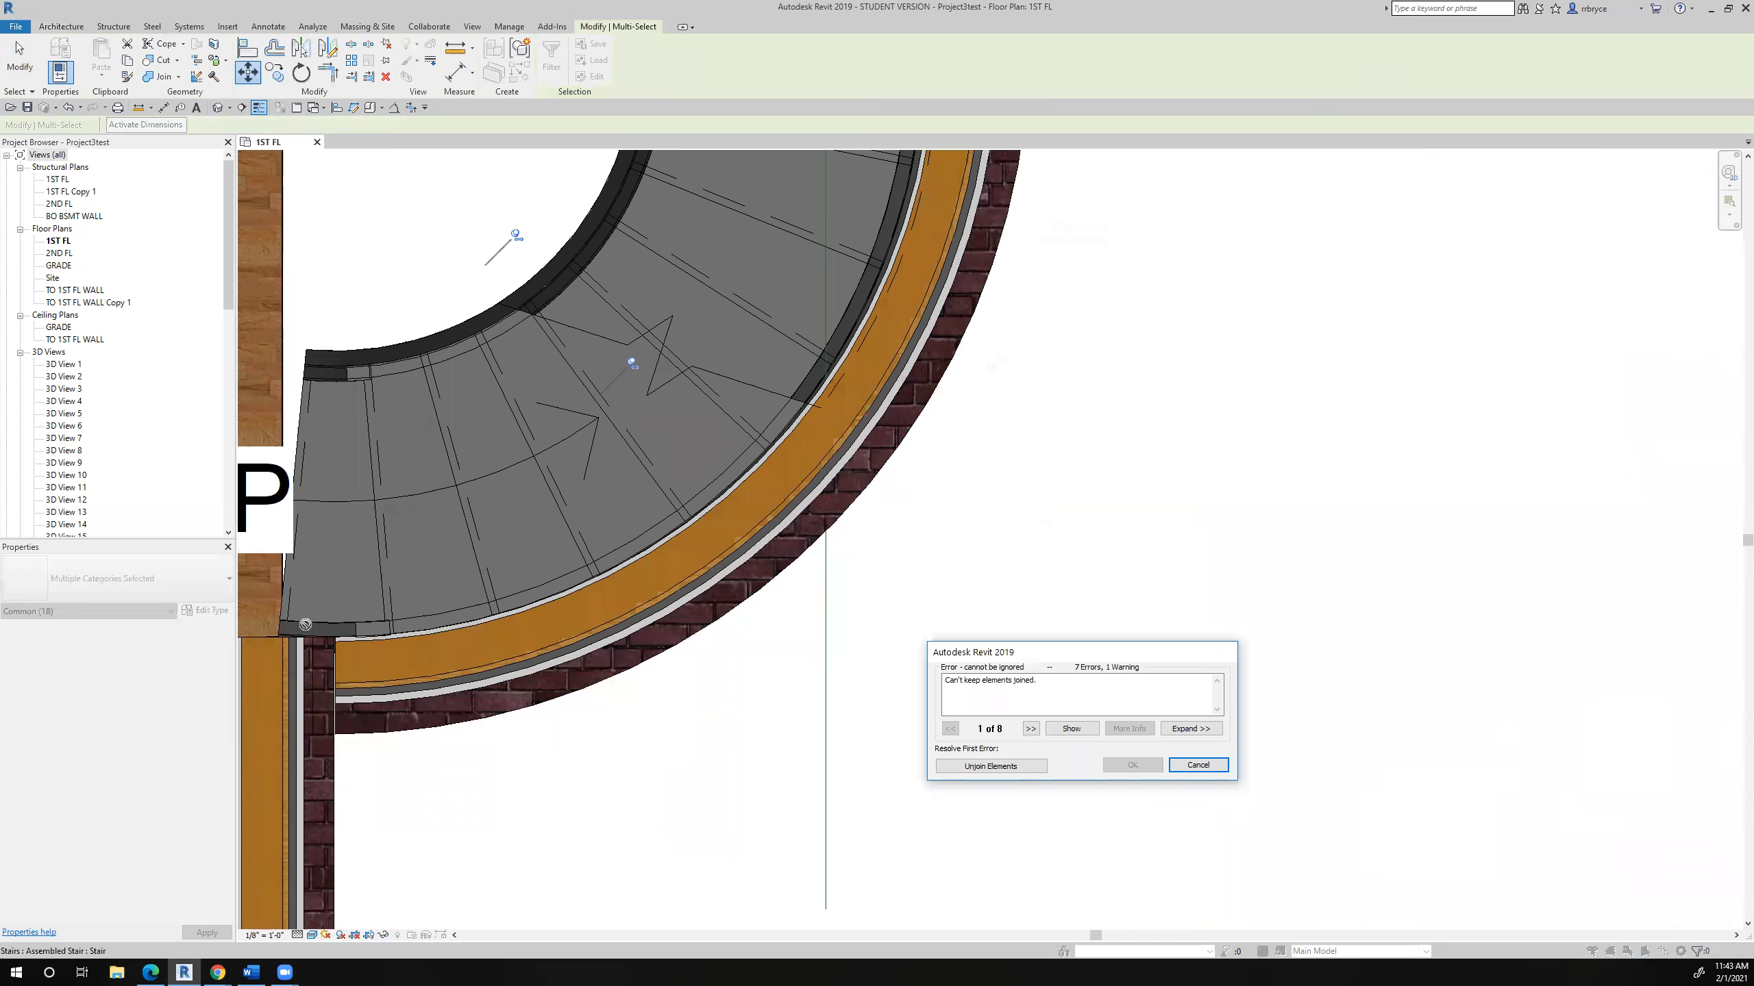
- Resolve the move errors by unjoining the conflicting elements and deleting the reversed straight wall element
scroll(561, 619, down, 2)
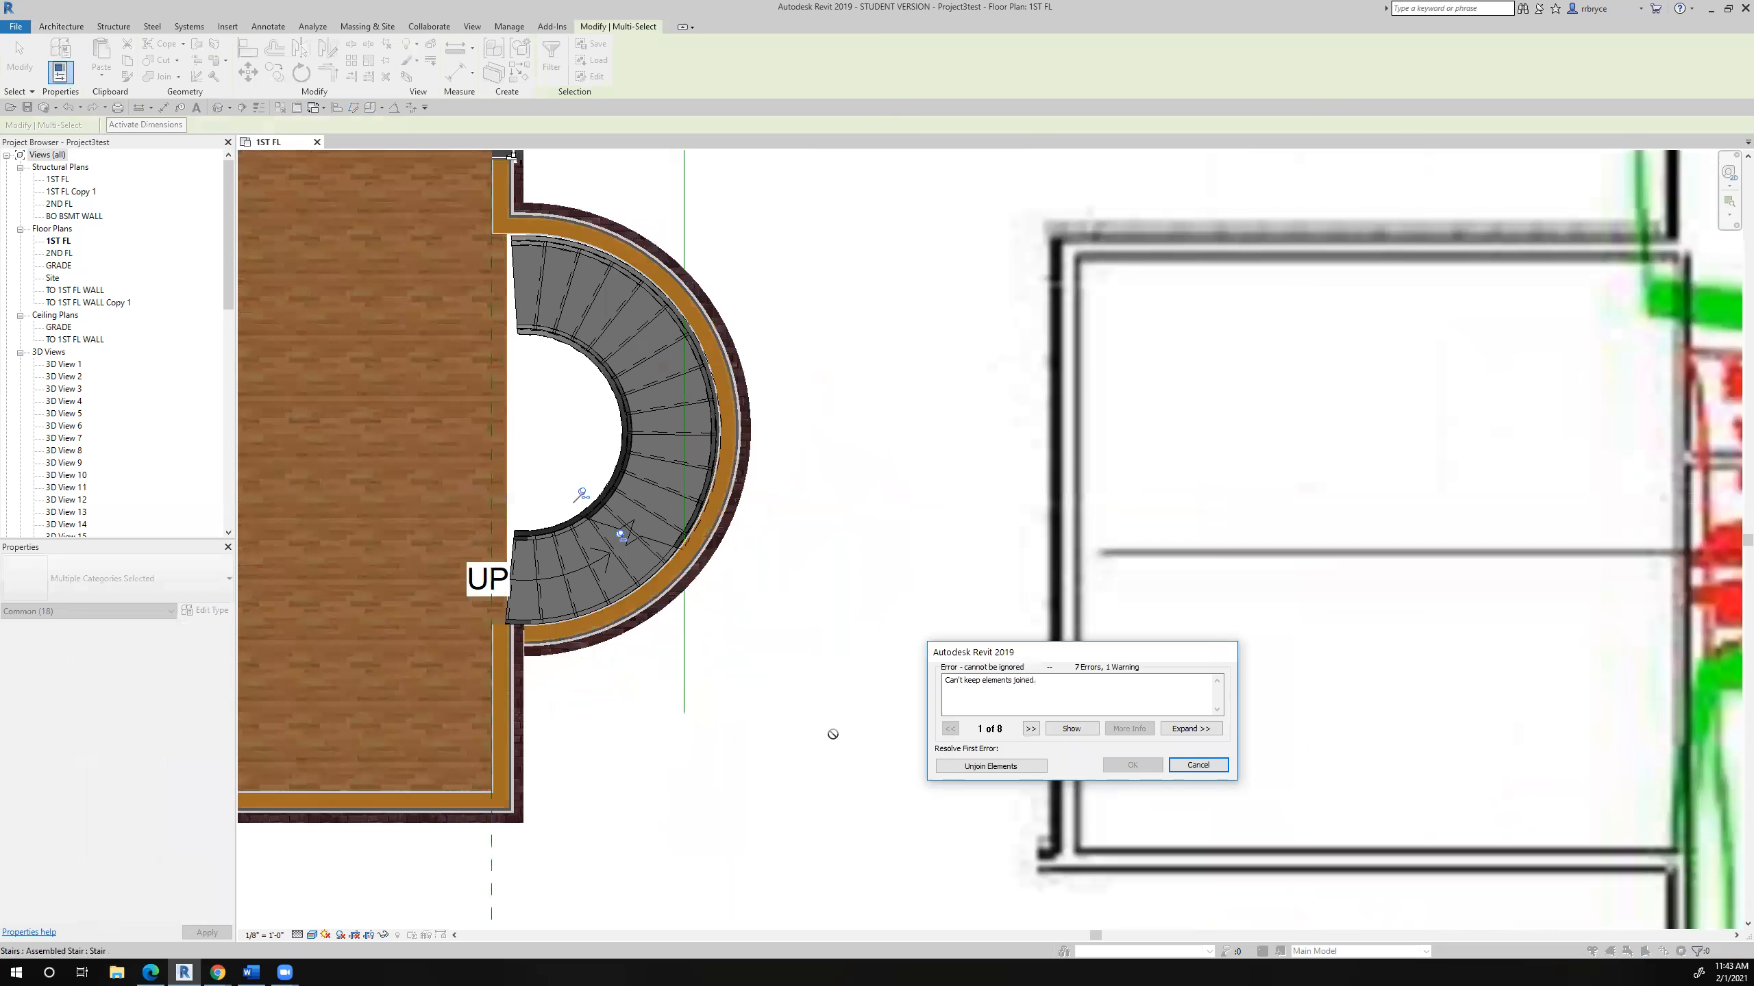
click(986, 767)
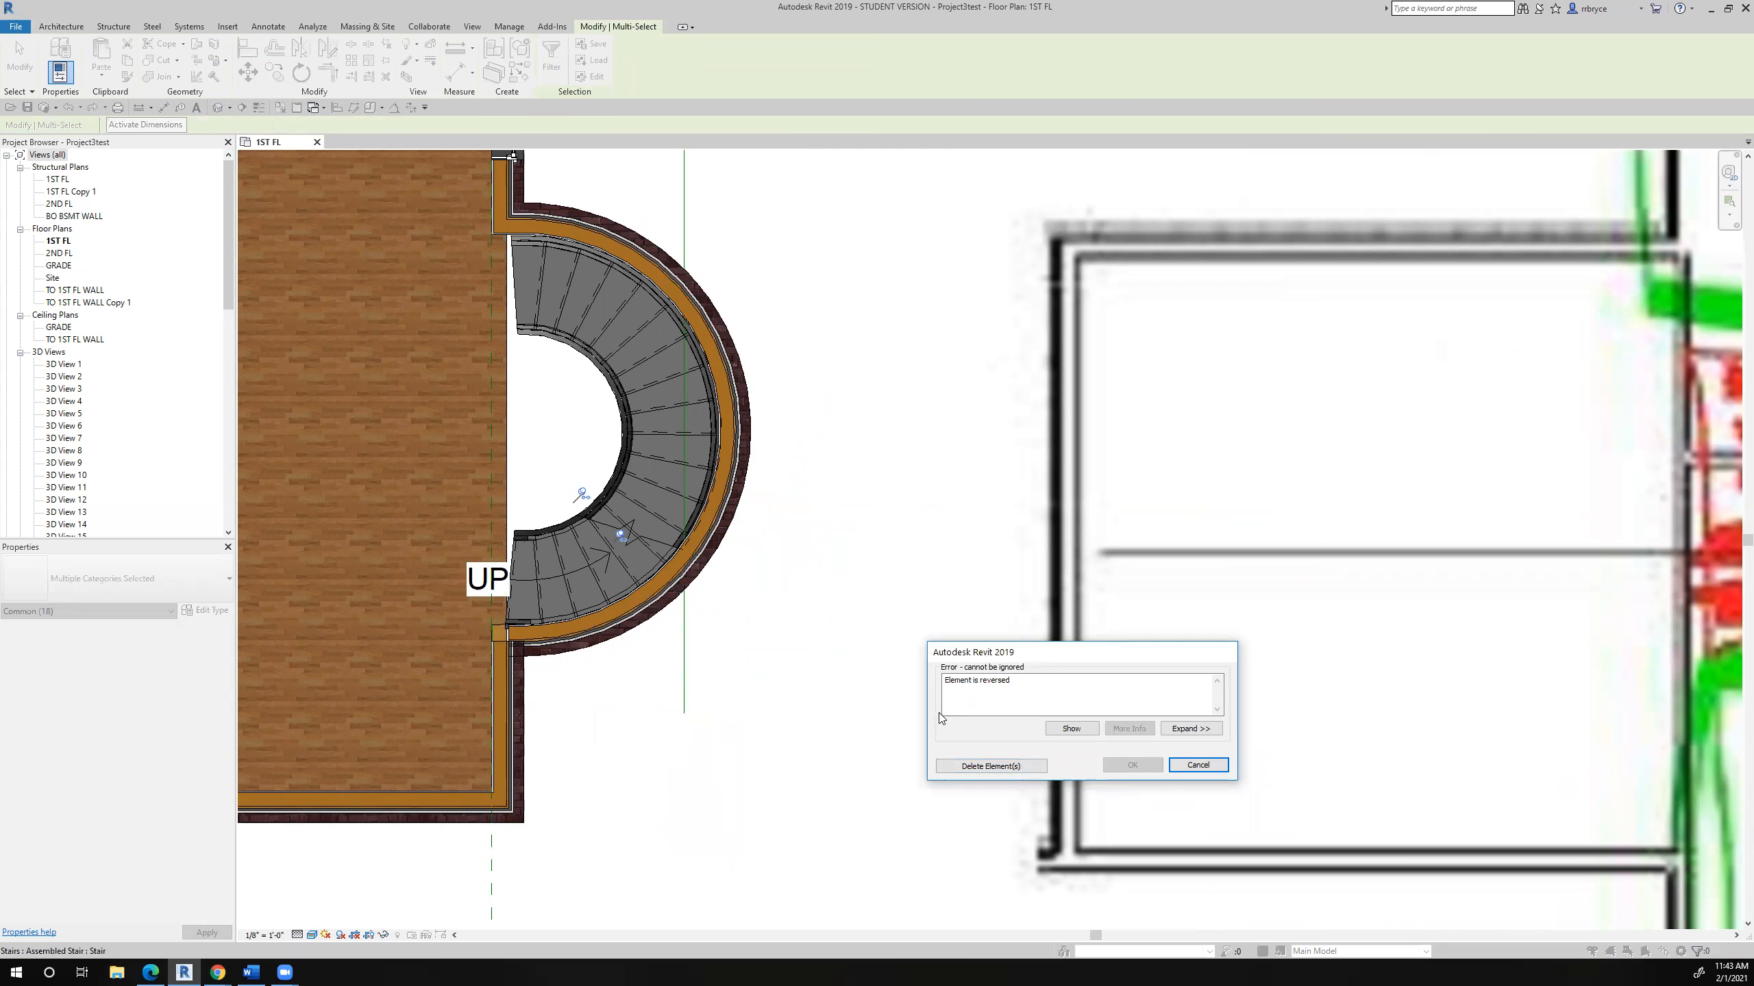
scroll(497, 637, up, 4)
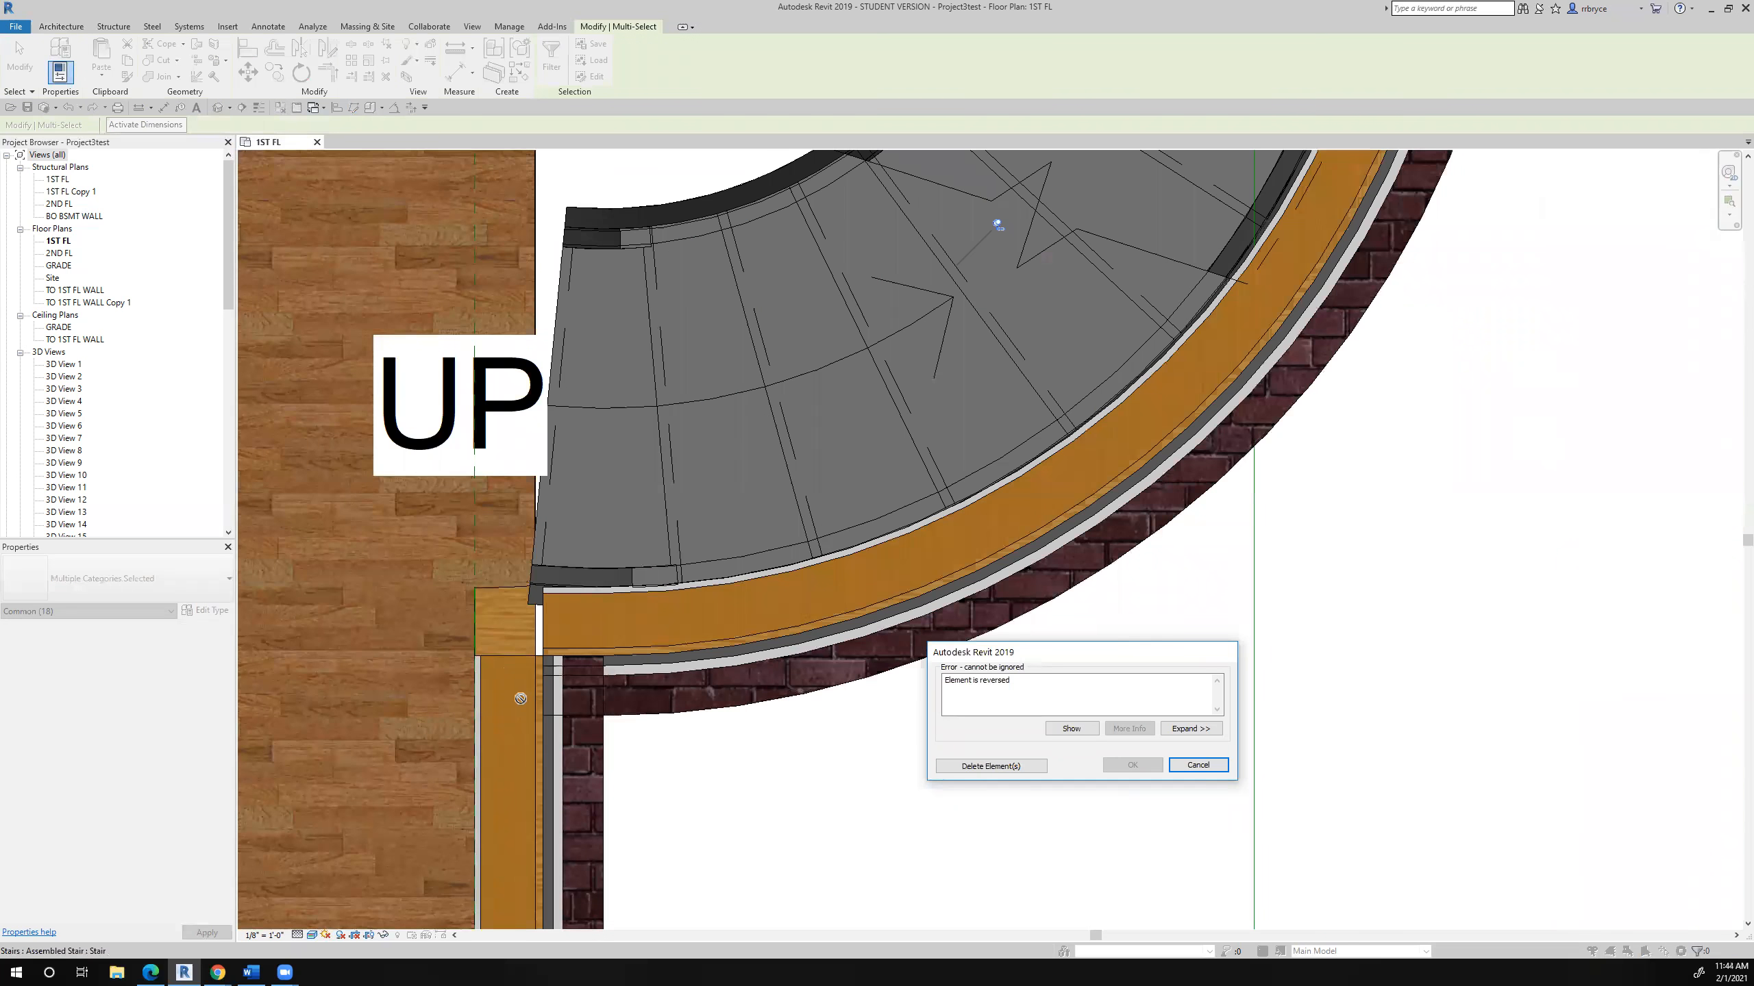
scroll(521, 698, down, 3)
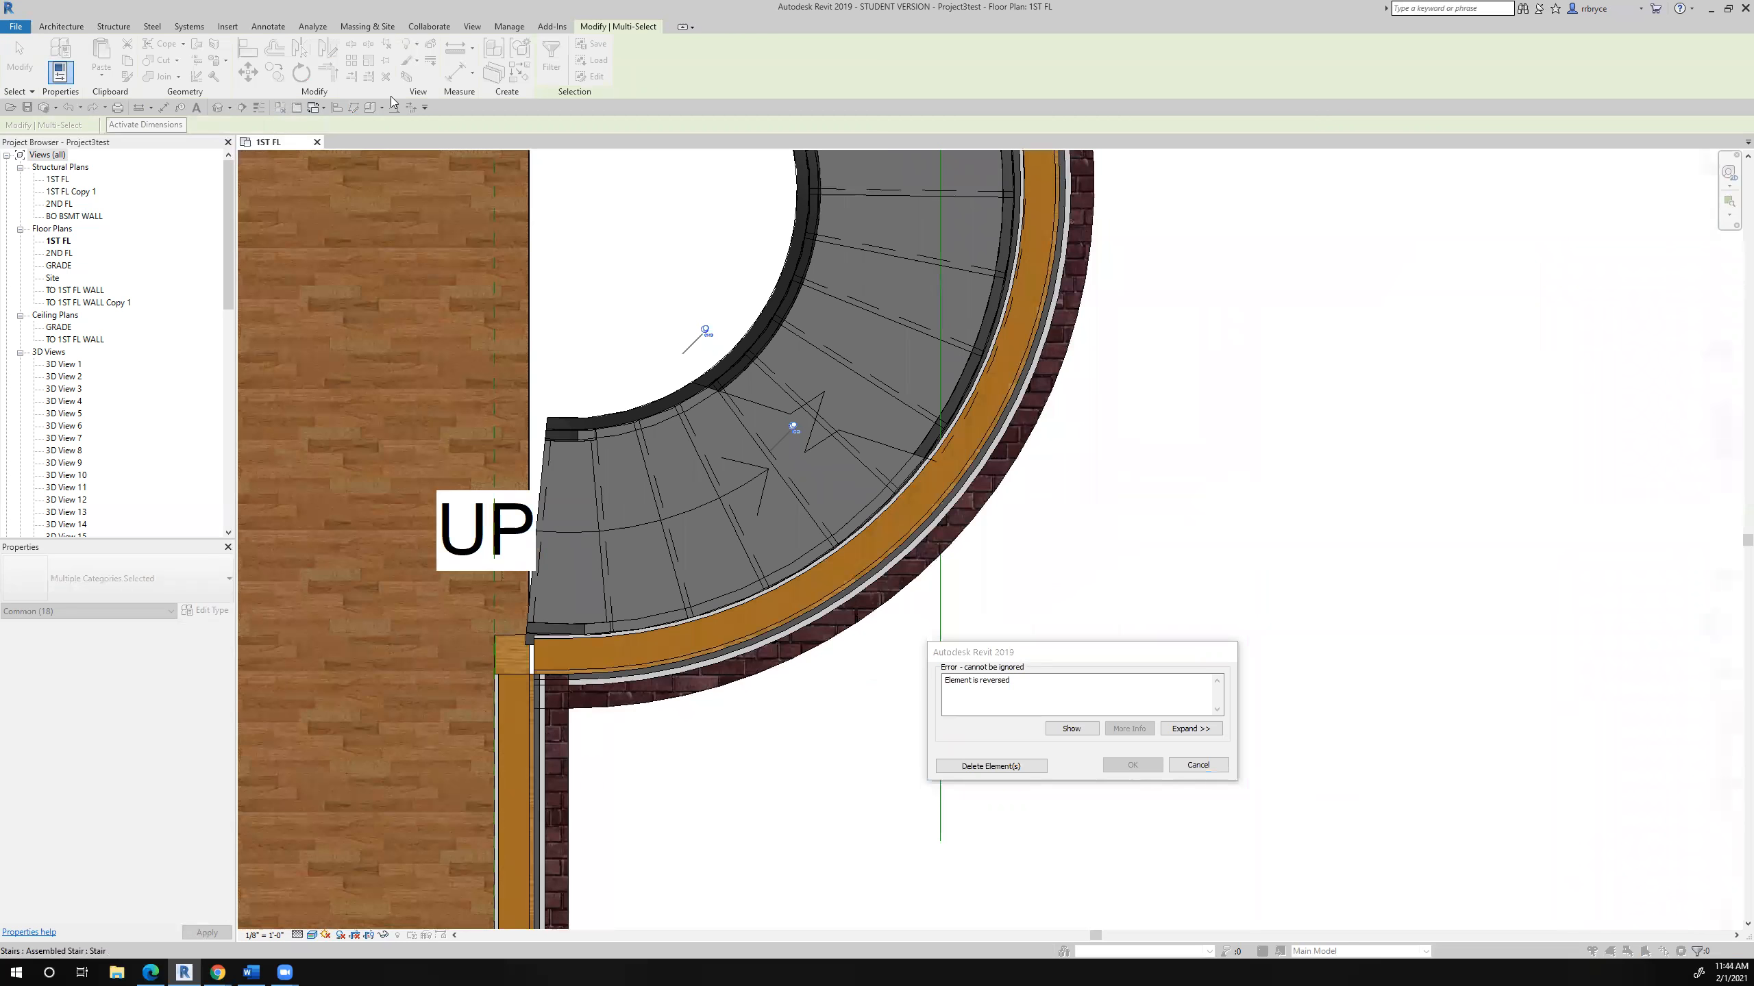
click(1032, 768)
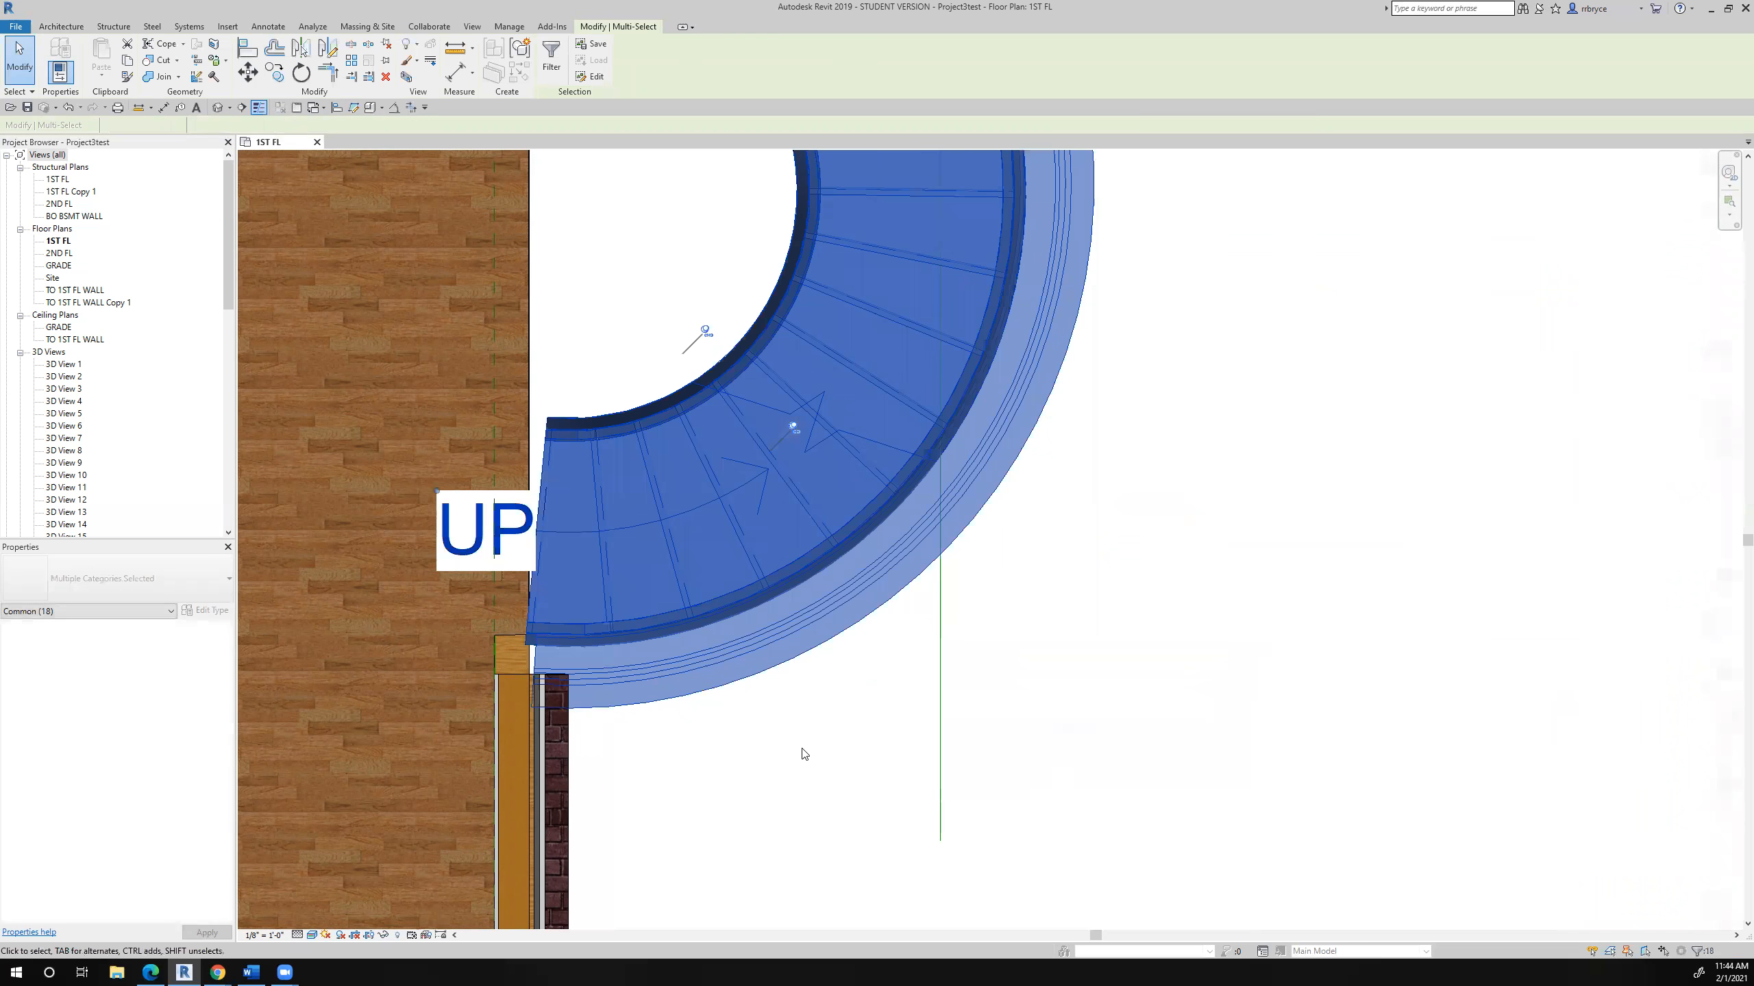
- Trim the lower house wall and the curved wall's lower end into a corner, unjoining the elements that cannot stay joined
click(804, 755)
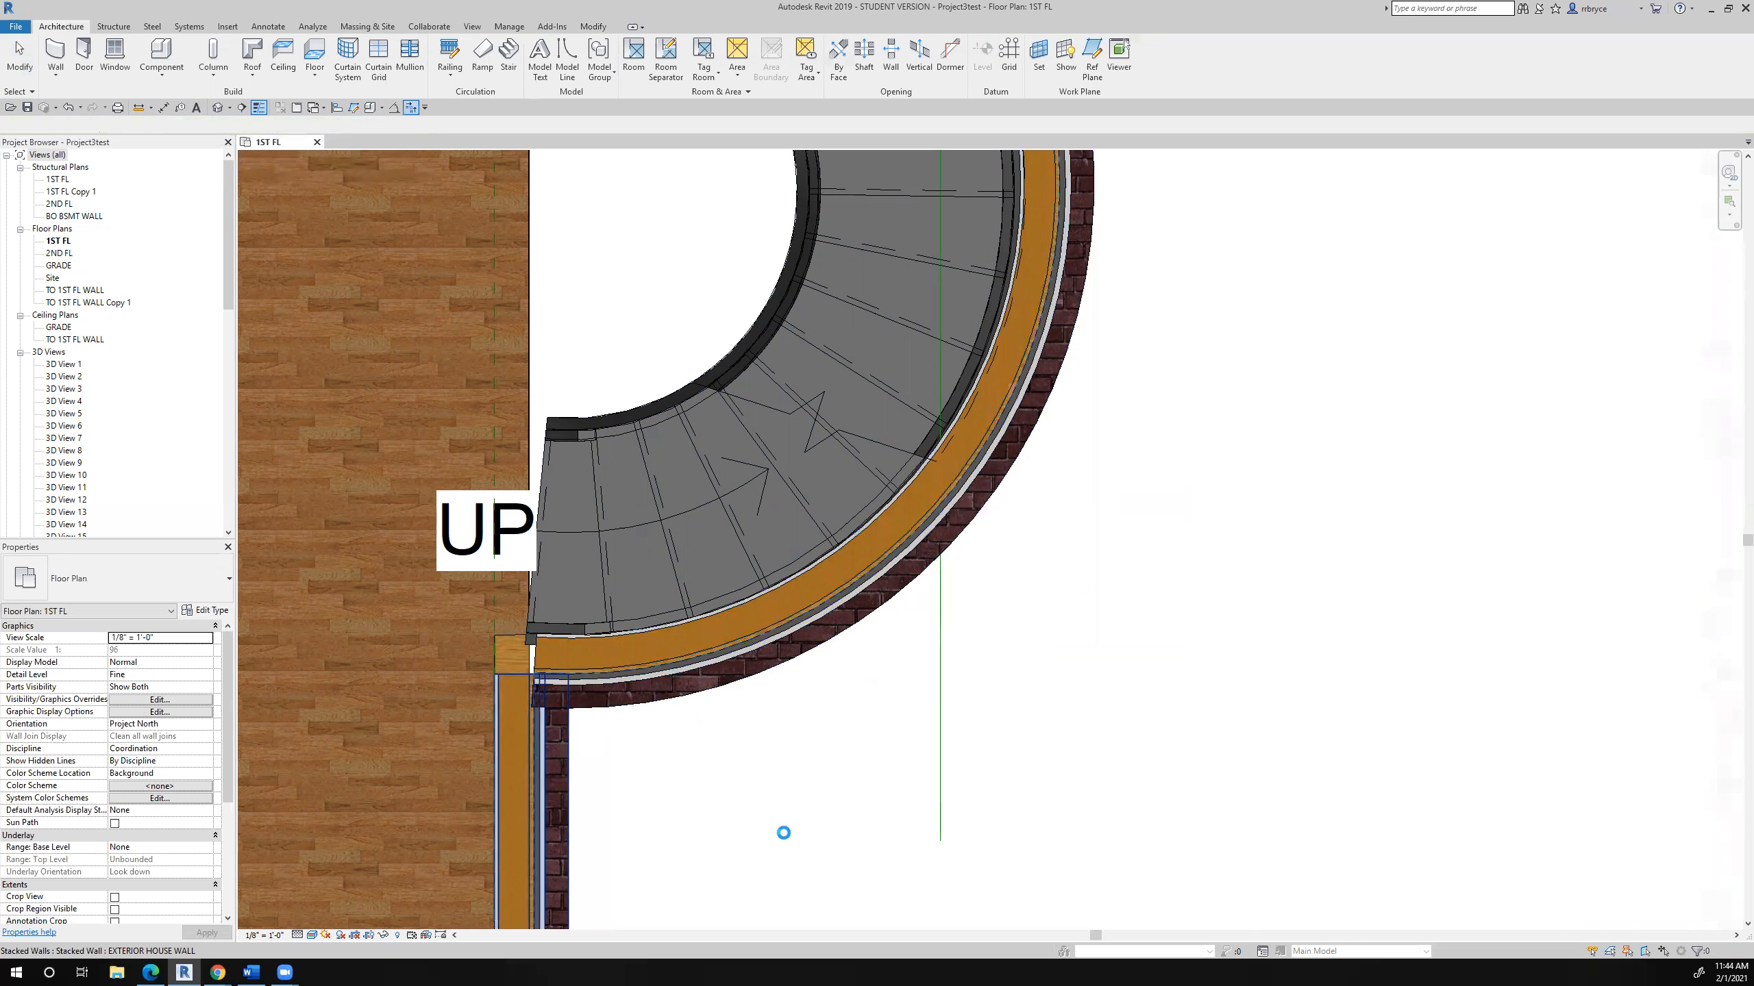
click(1036, 766)
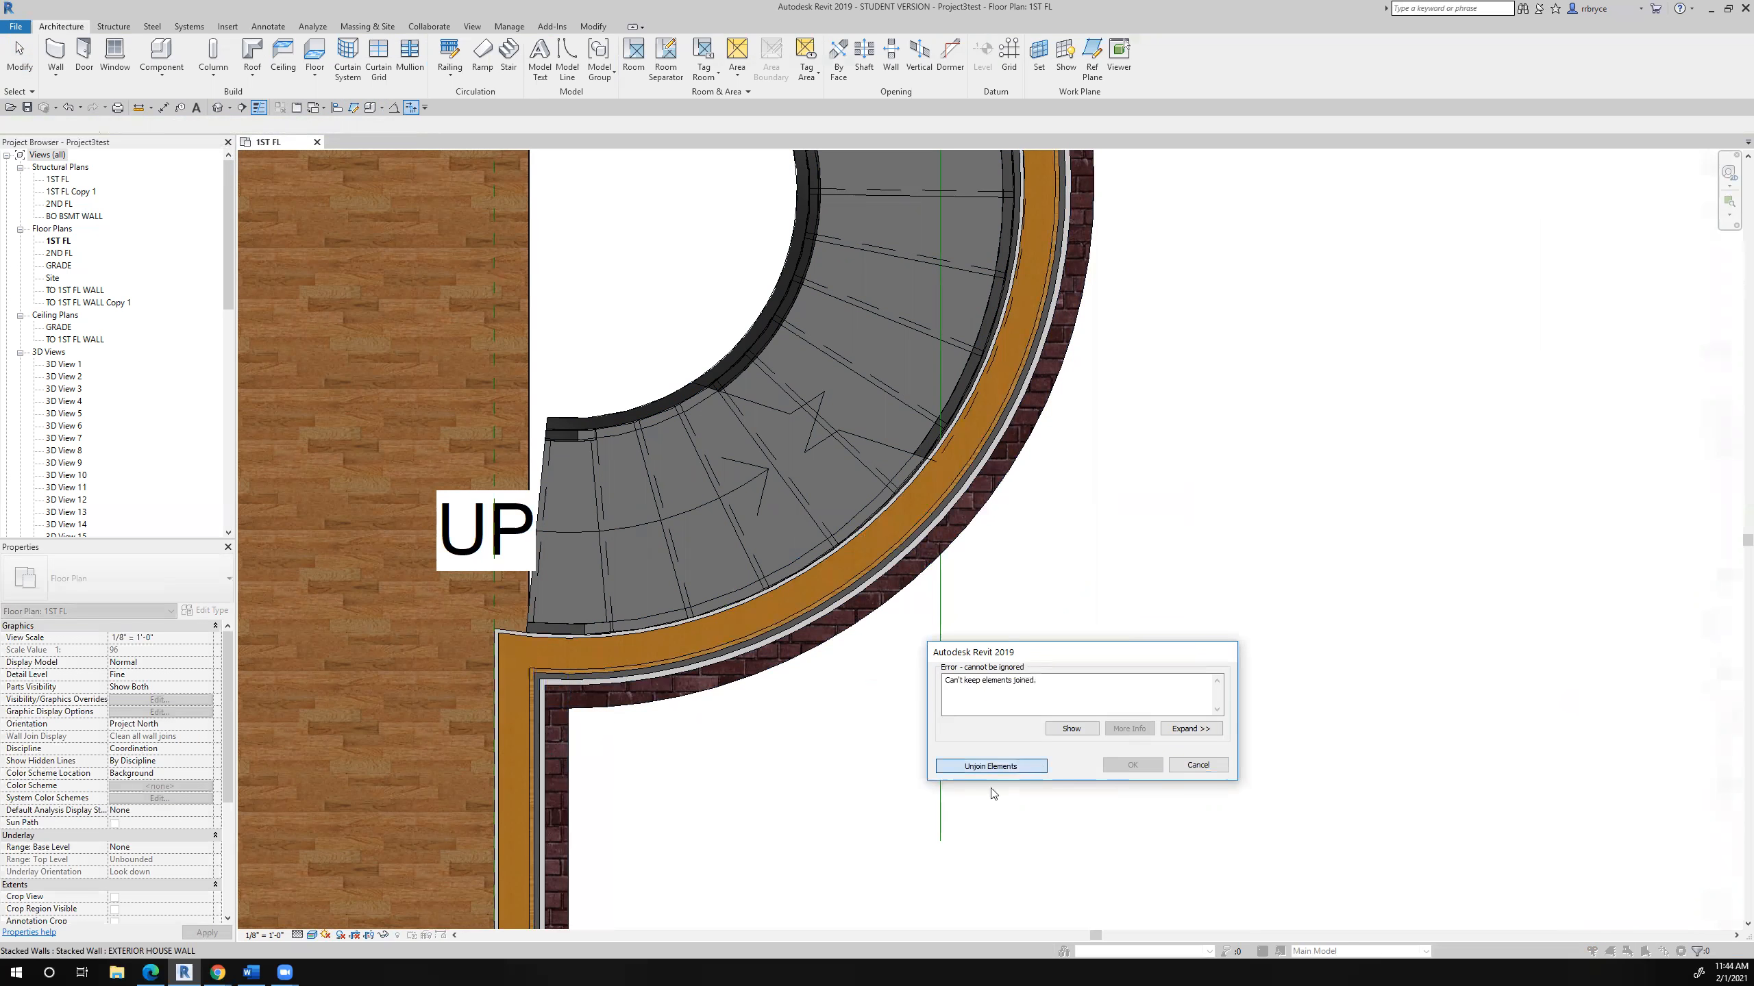
scroll(992, 783, down, 5)
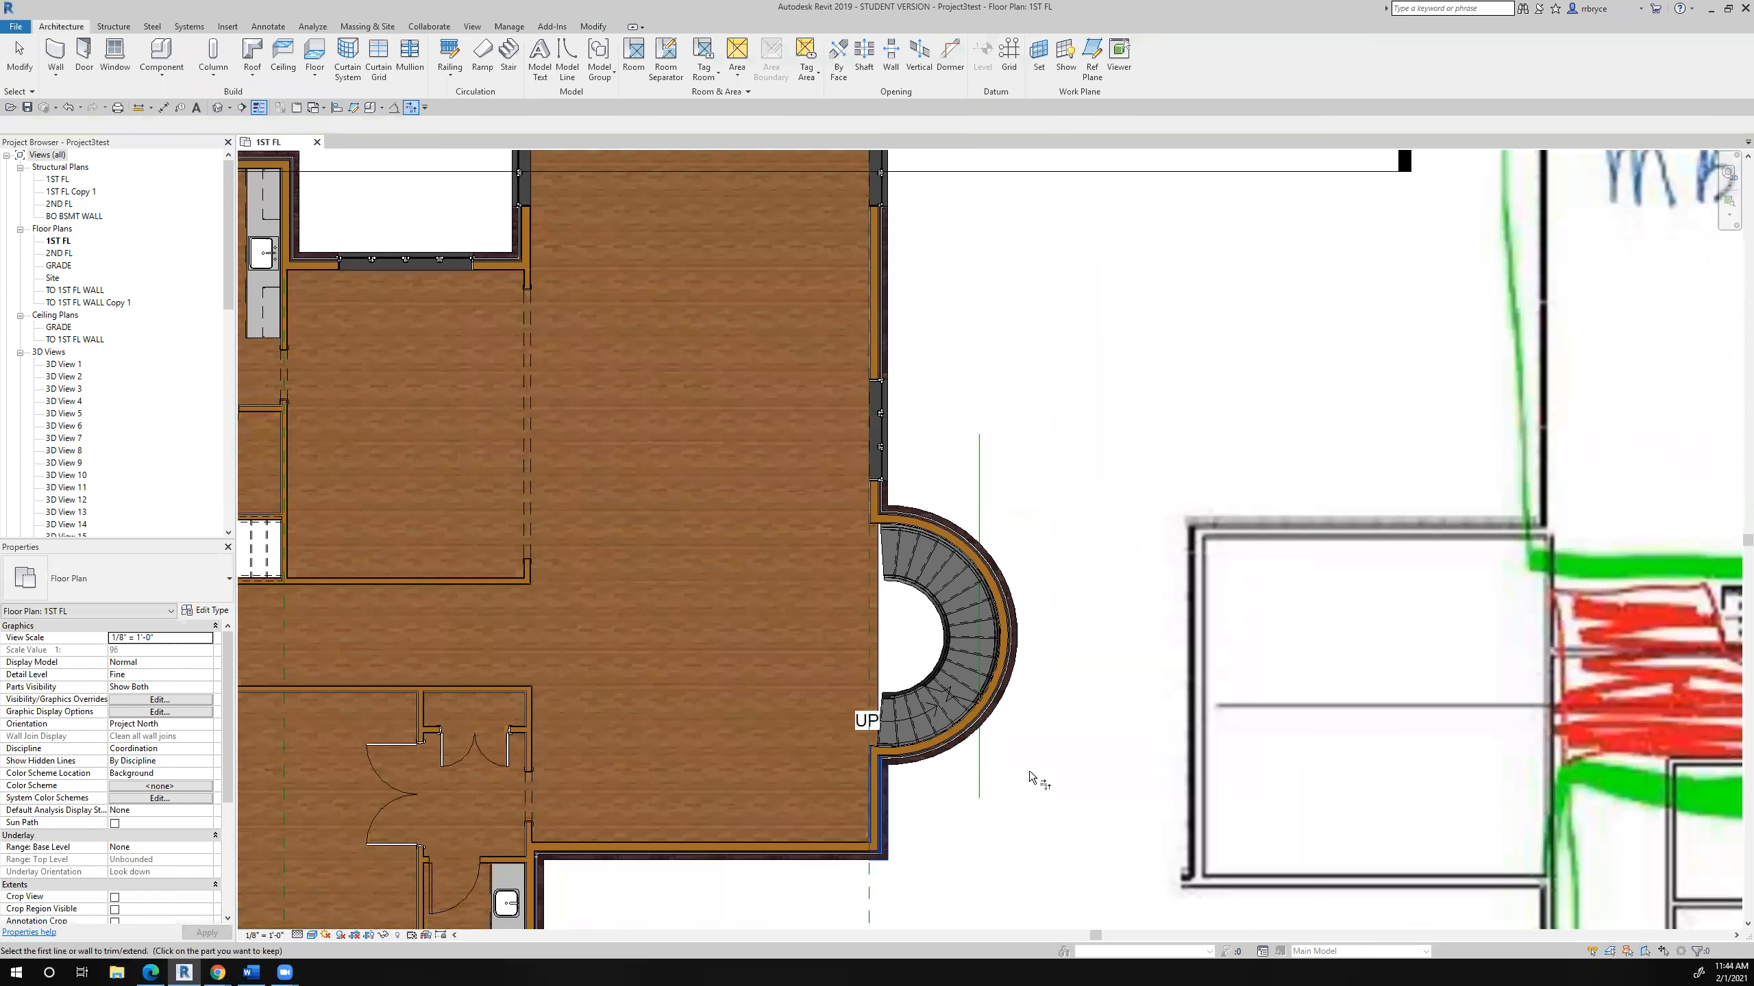
scroll(992, 781, up, 5)
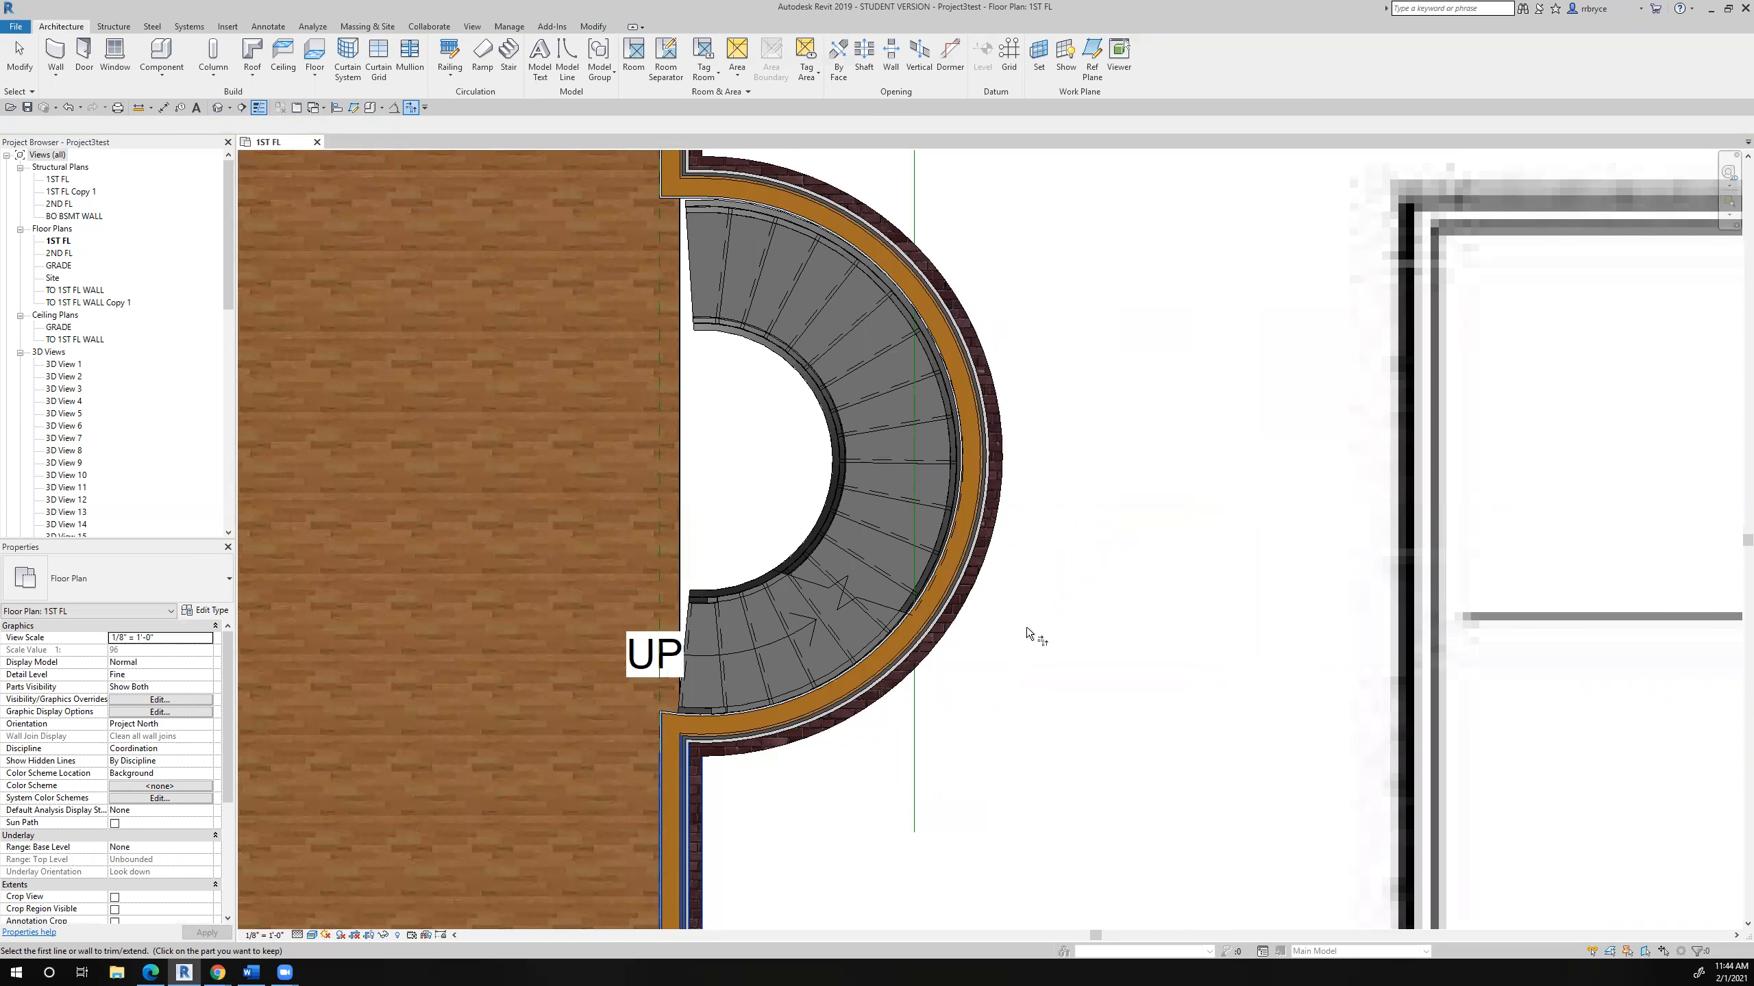
scroll(1036, 642, down, 5)
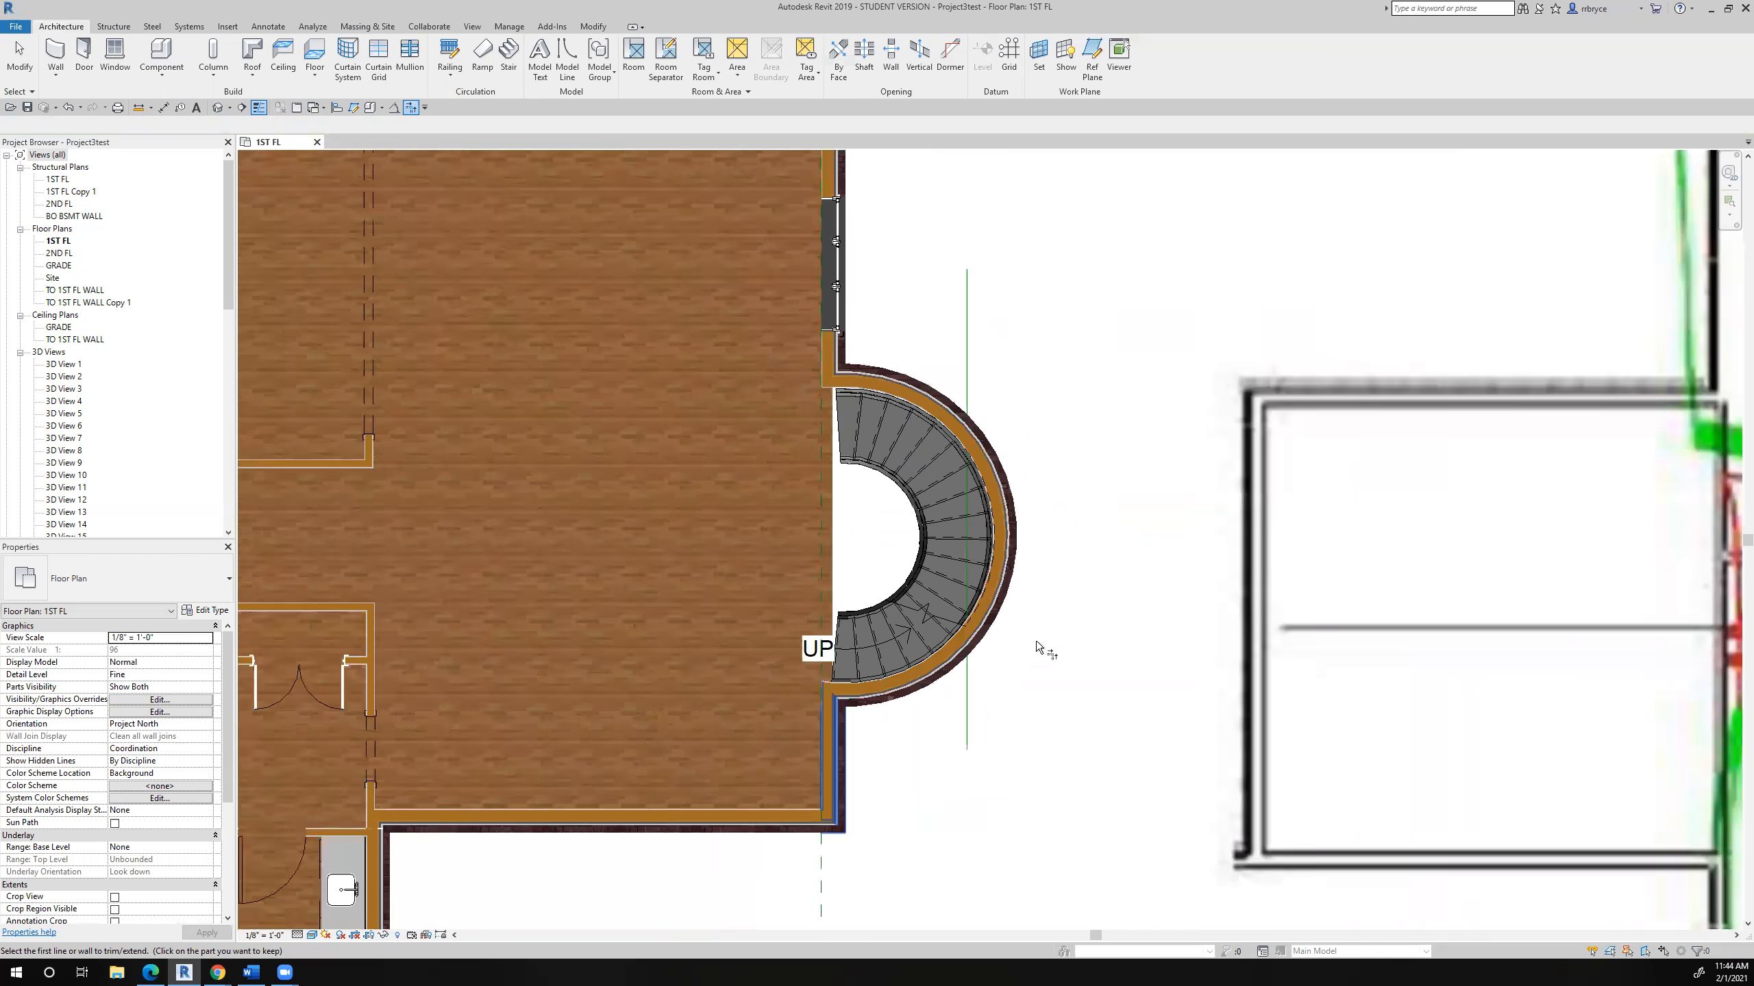
- Open the GRADE floor plan and check how the curved bay and stair appear there
scroll(1035, 642, down, 2)
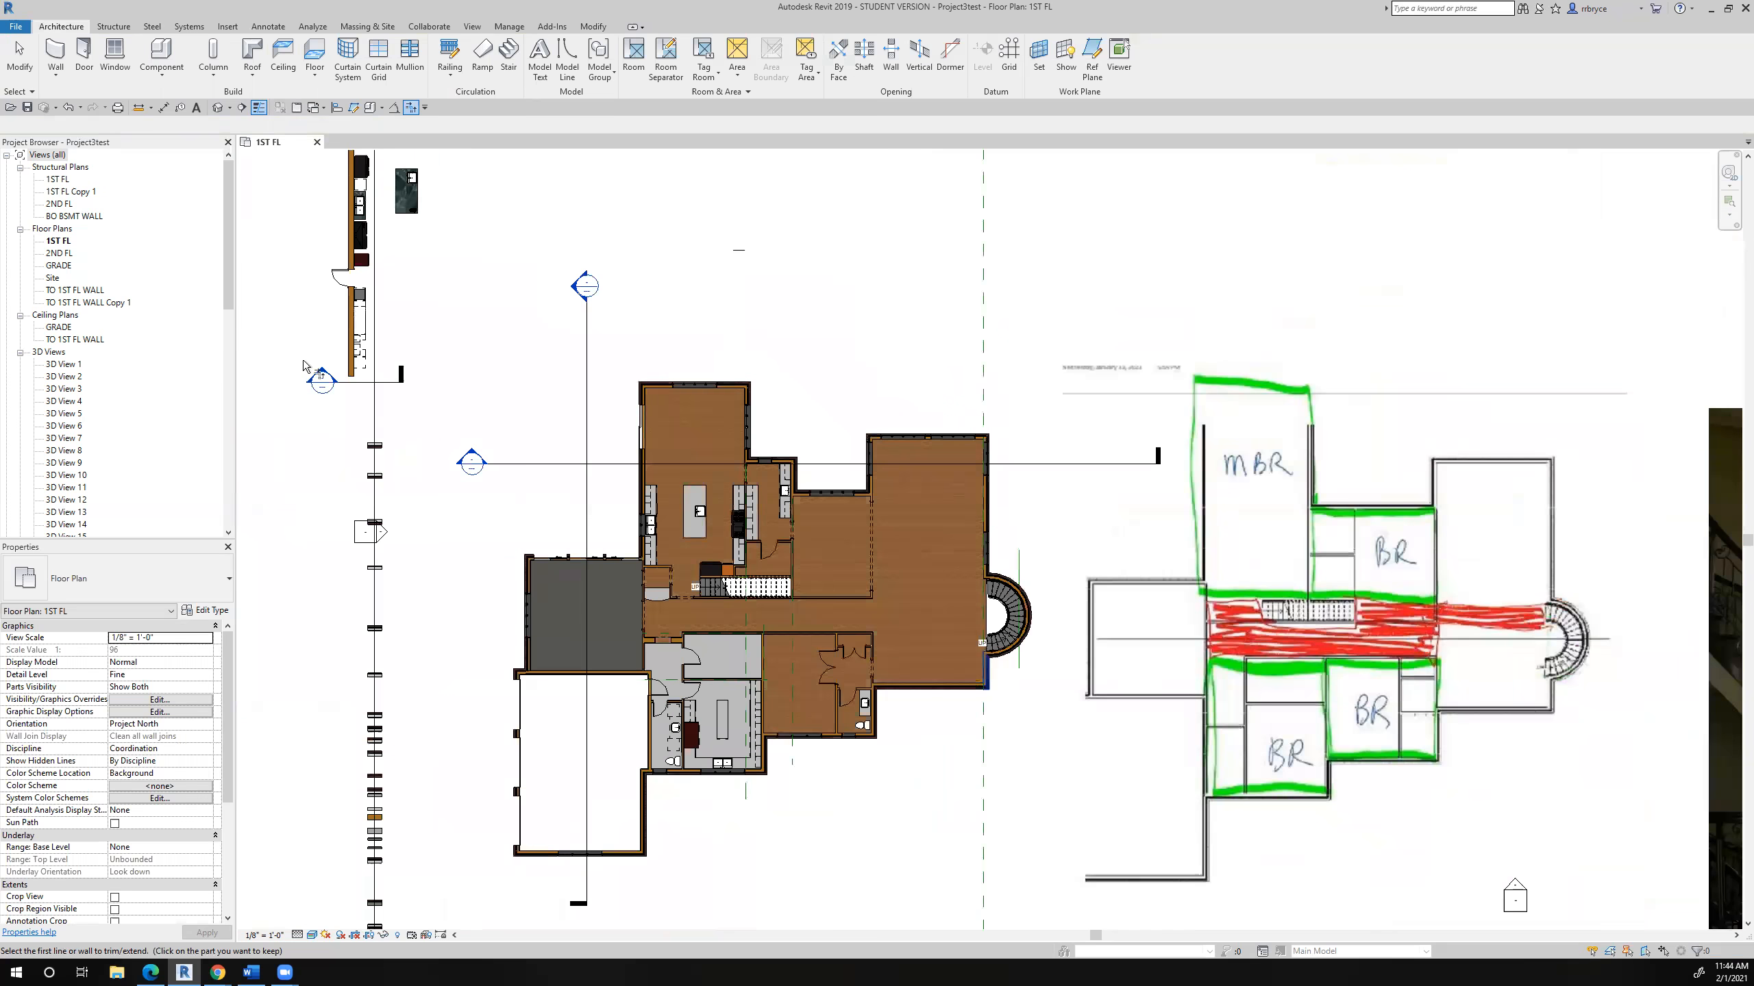
double_click(58, 266)
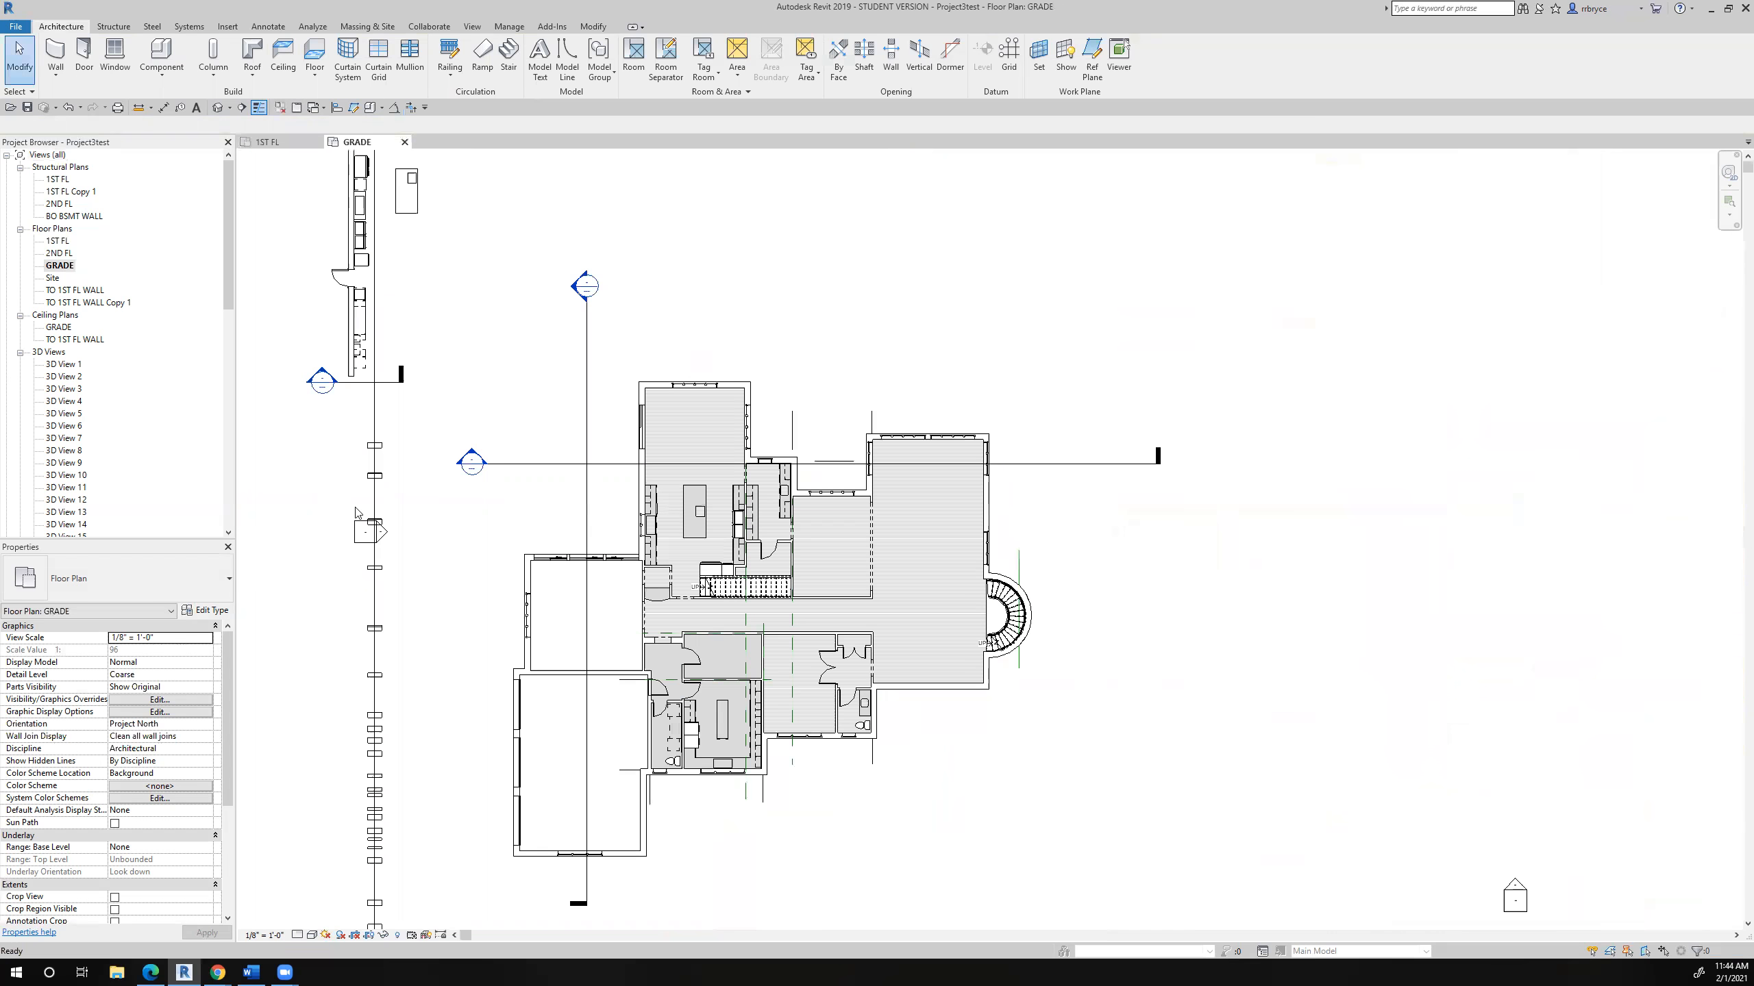
scroll(791, 599, up, 4)
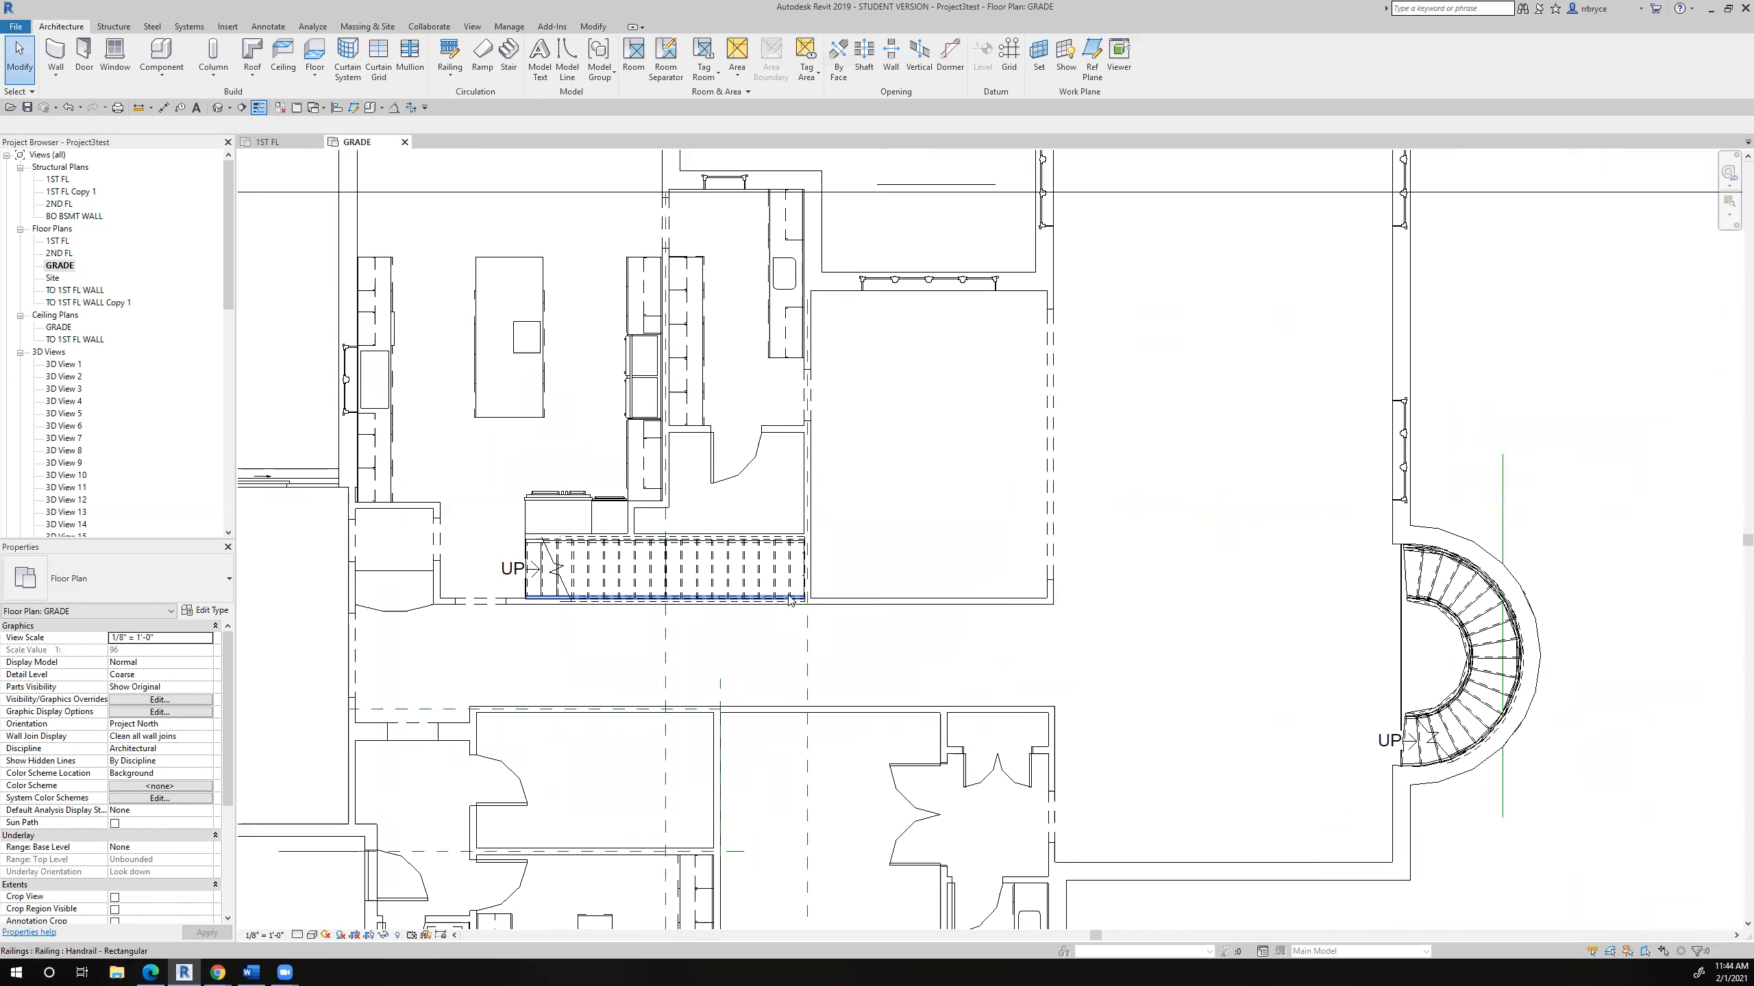
scroll(790, 600, down, 6)
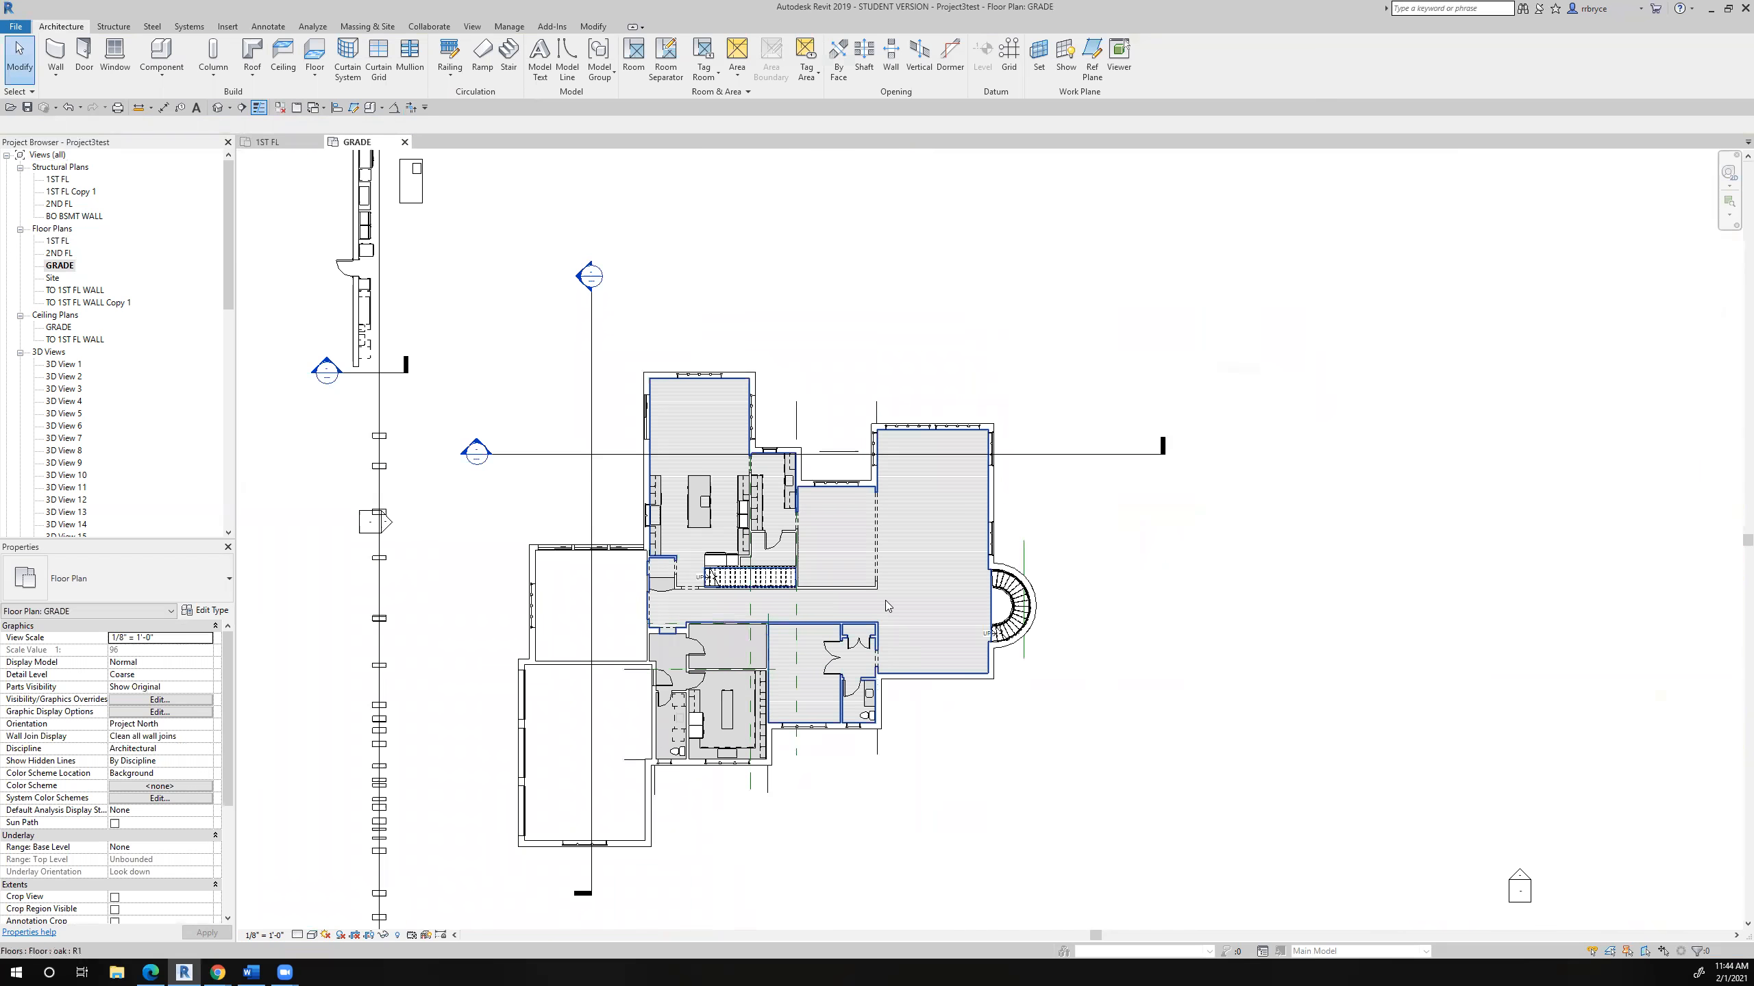
- In the BO BSMT WALL structural plan, copy the pipe column nearest the curved bay horizontally about 27'-1" to outside the house wall
double_click(50, 217)
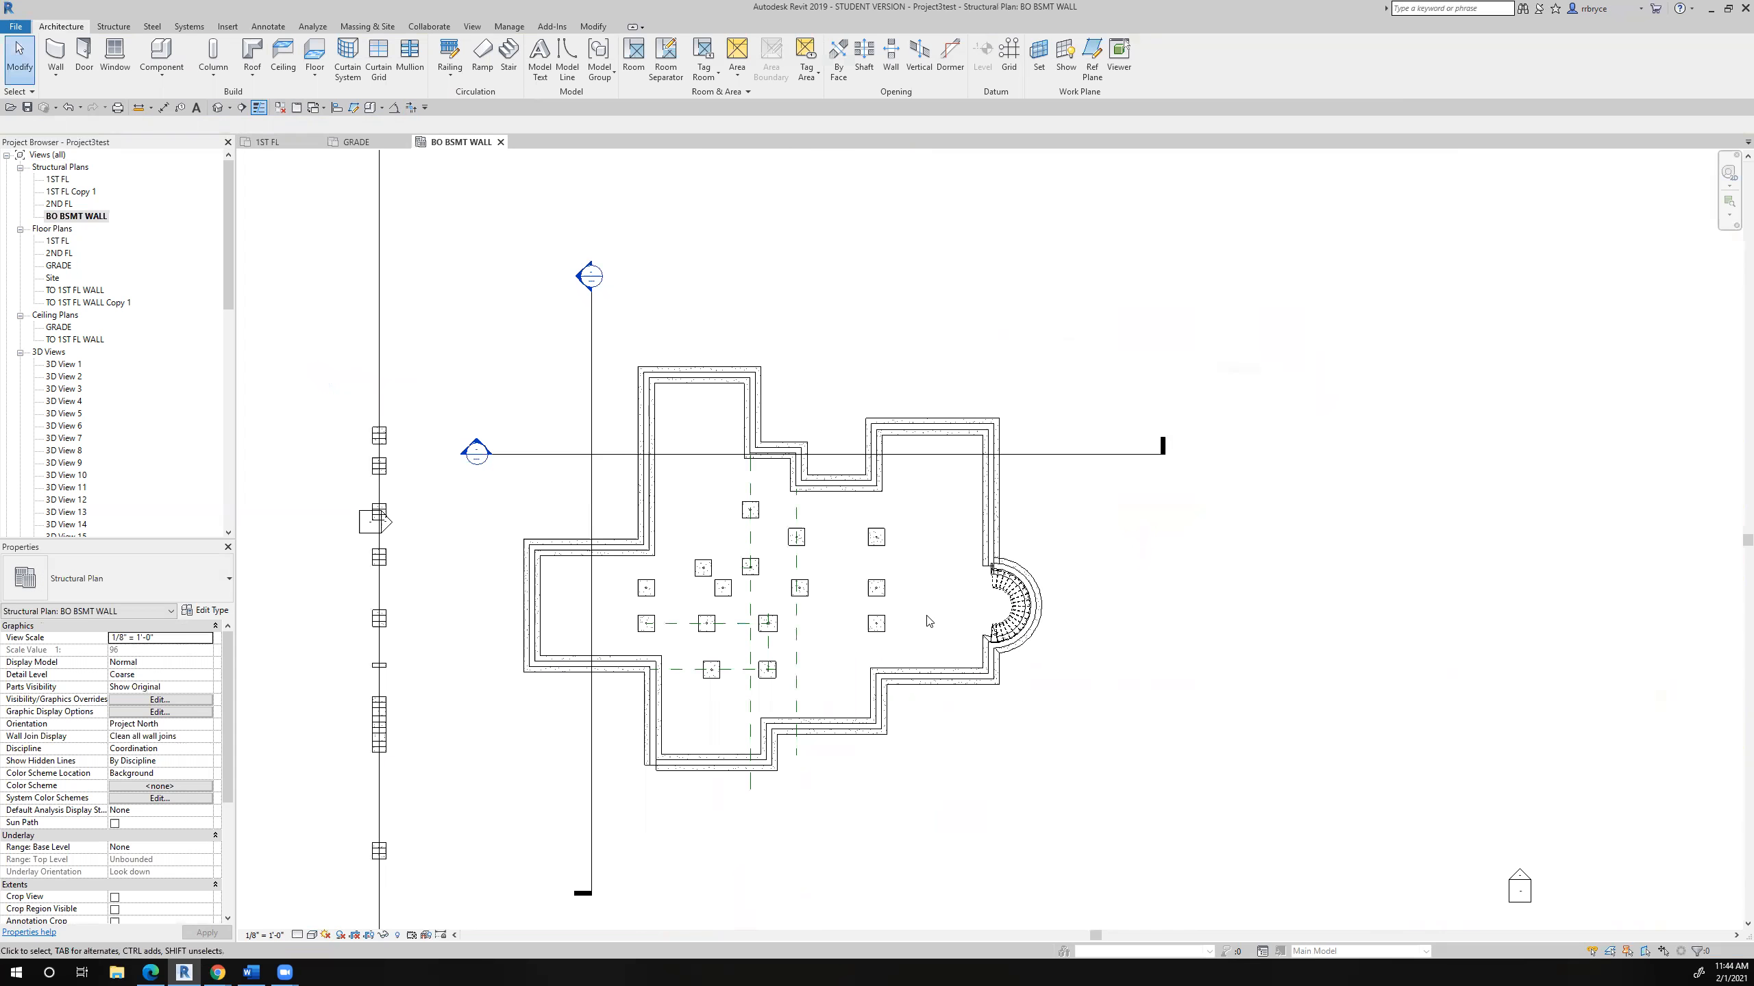
scroll(929, 620, up, 3)
click(834, 496)
scroll(833, 496, up, 5)
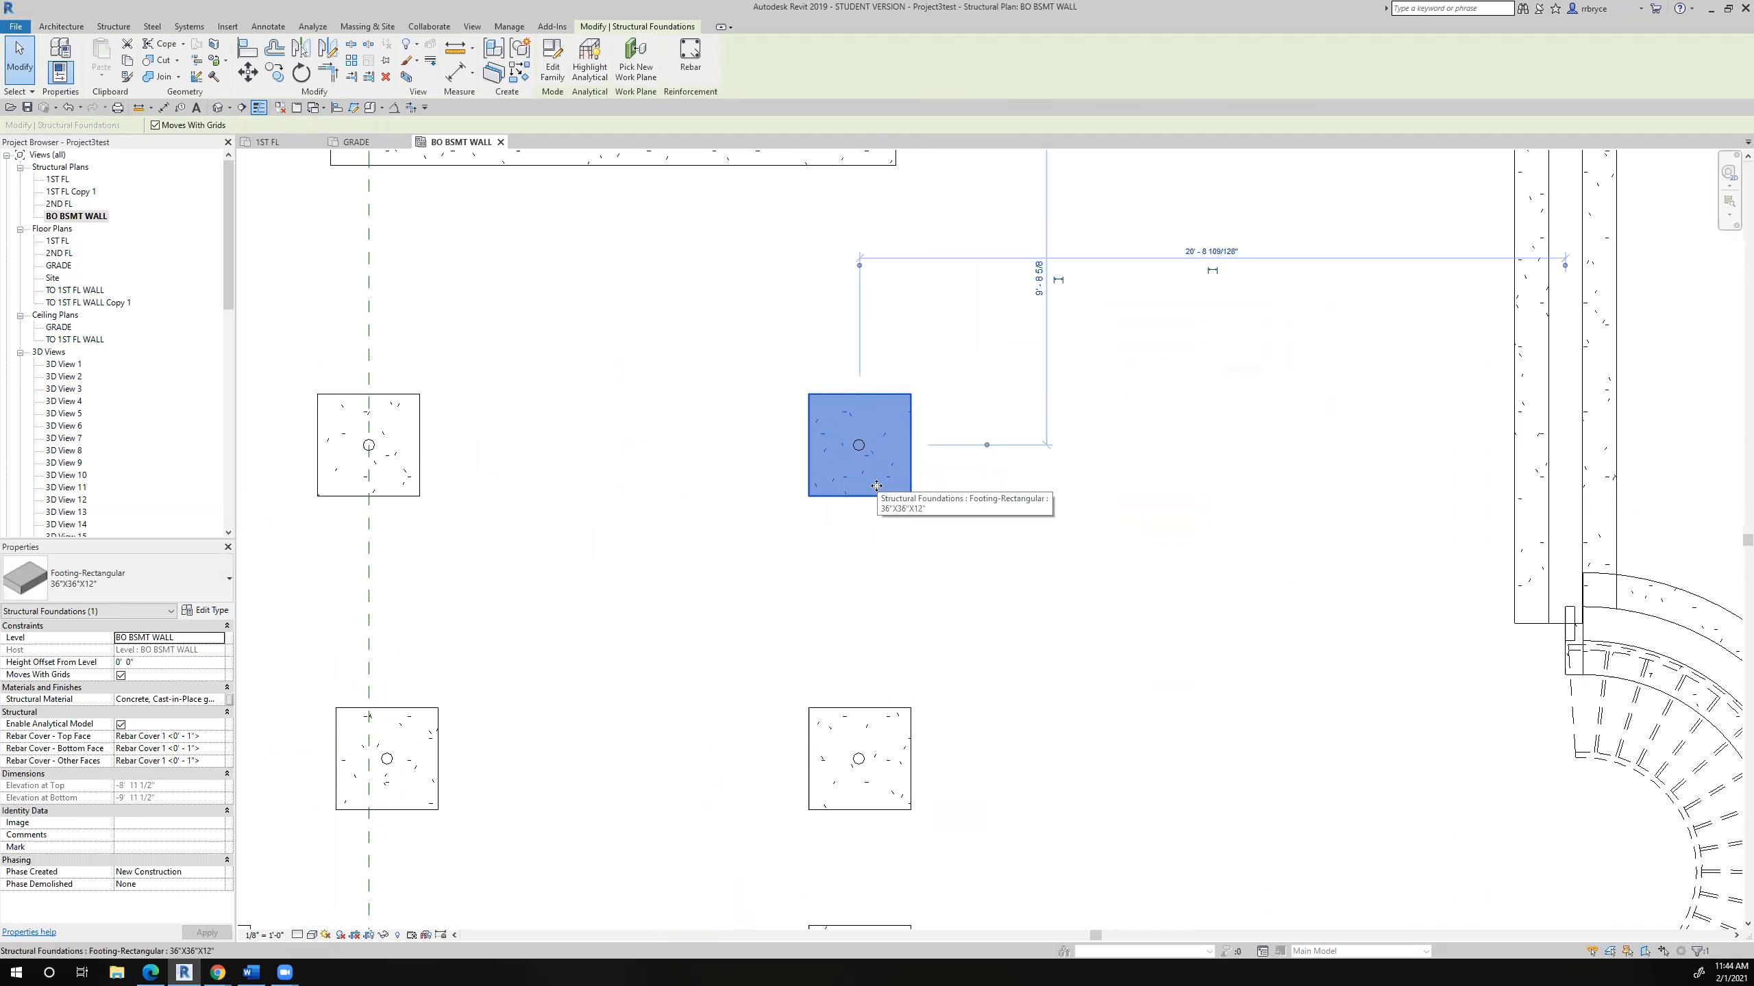
key(Escape)
click(859, 453)
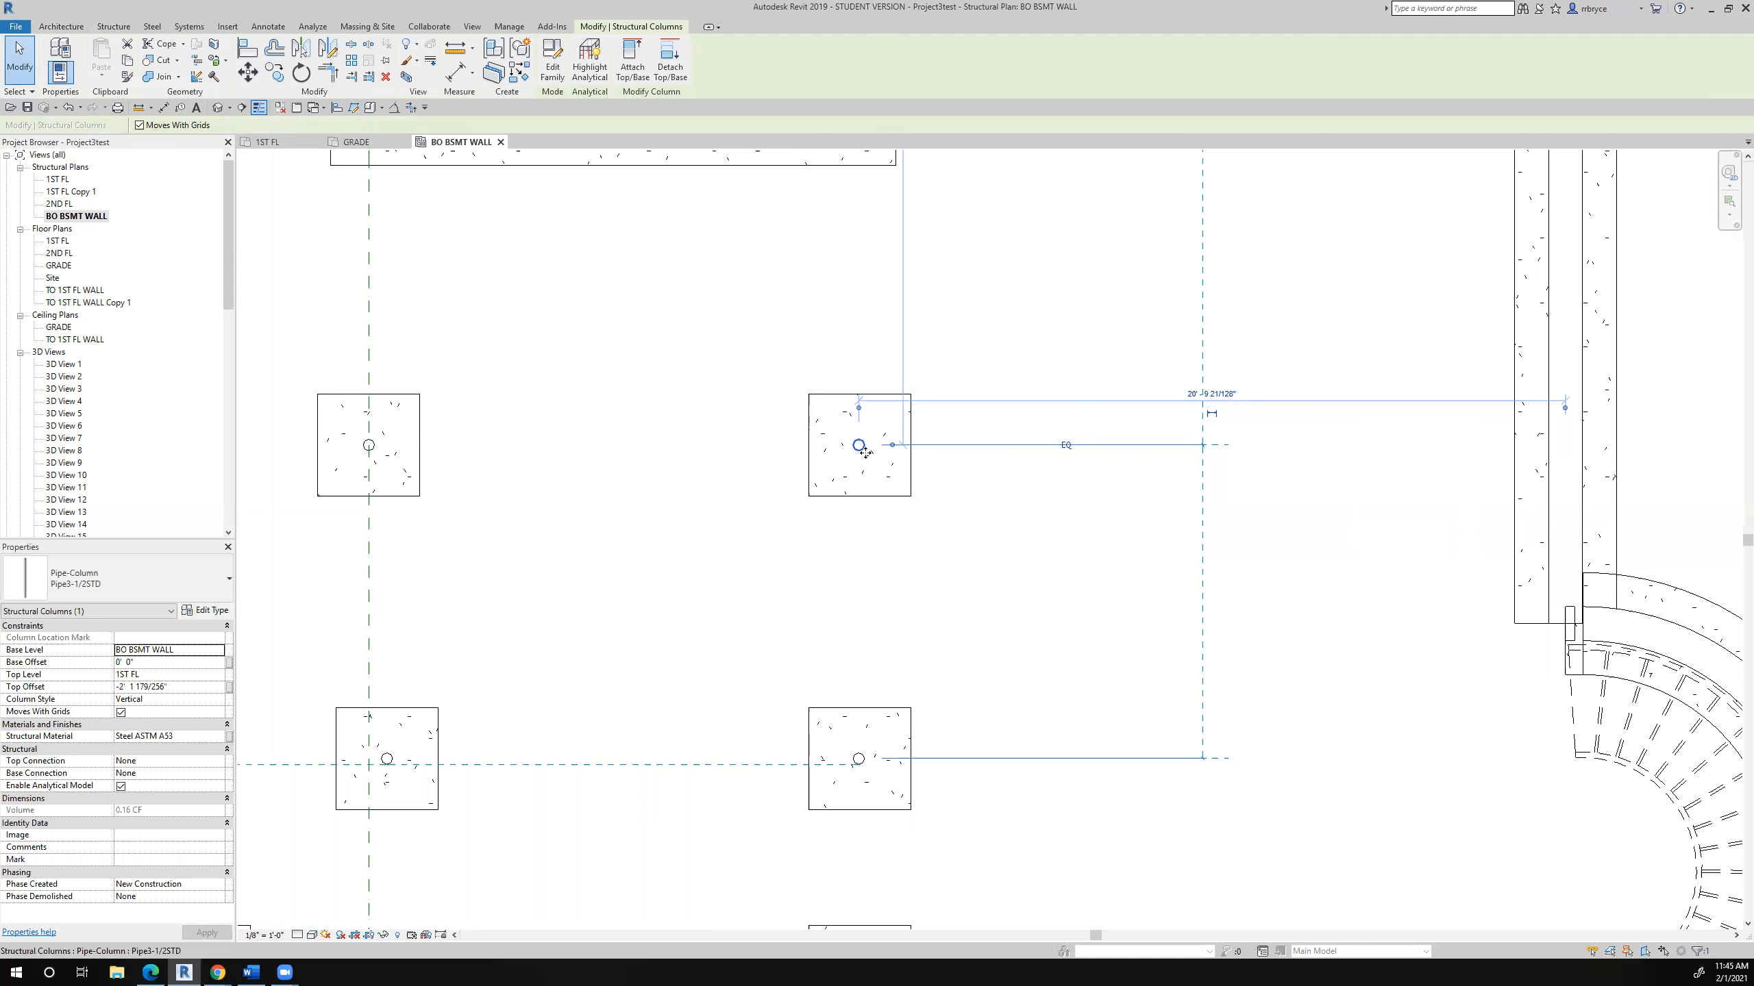
click(274, 72)
click(863, 443)
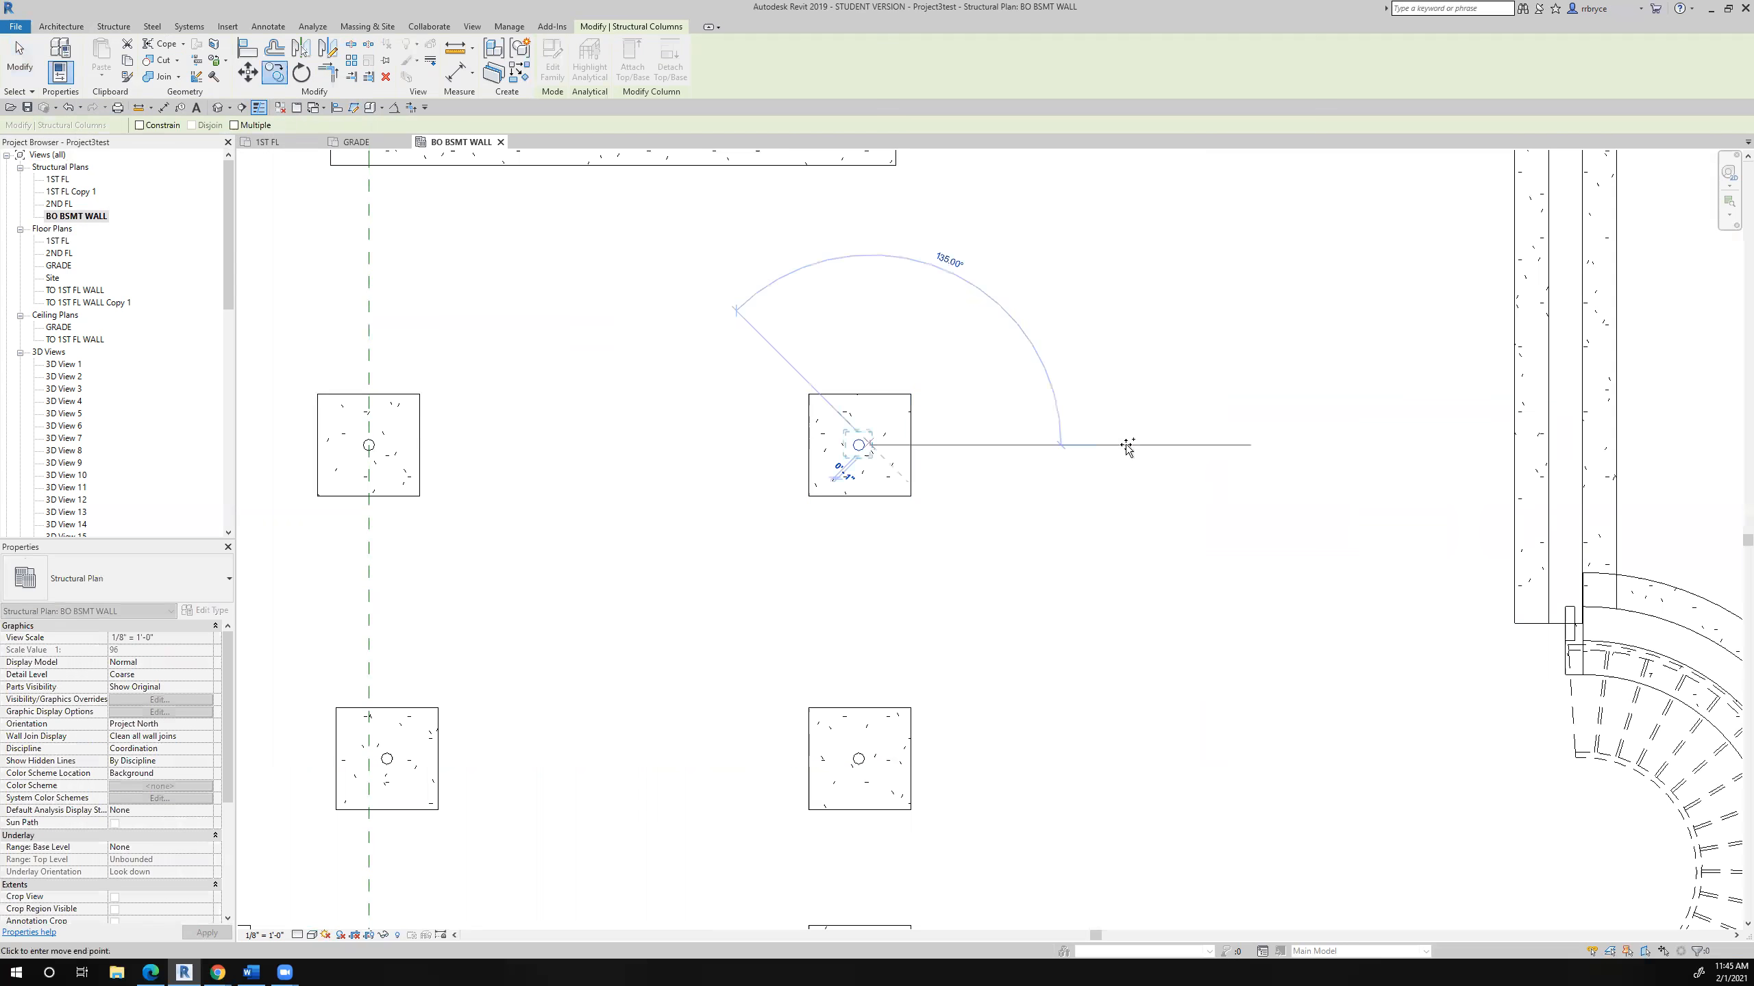
middle_drag(1648, 469, 1411, 430)
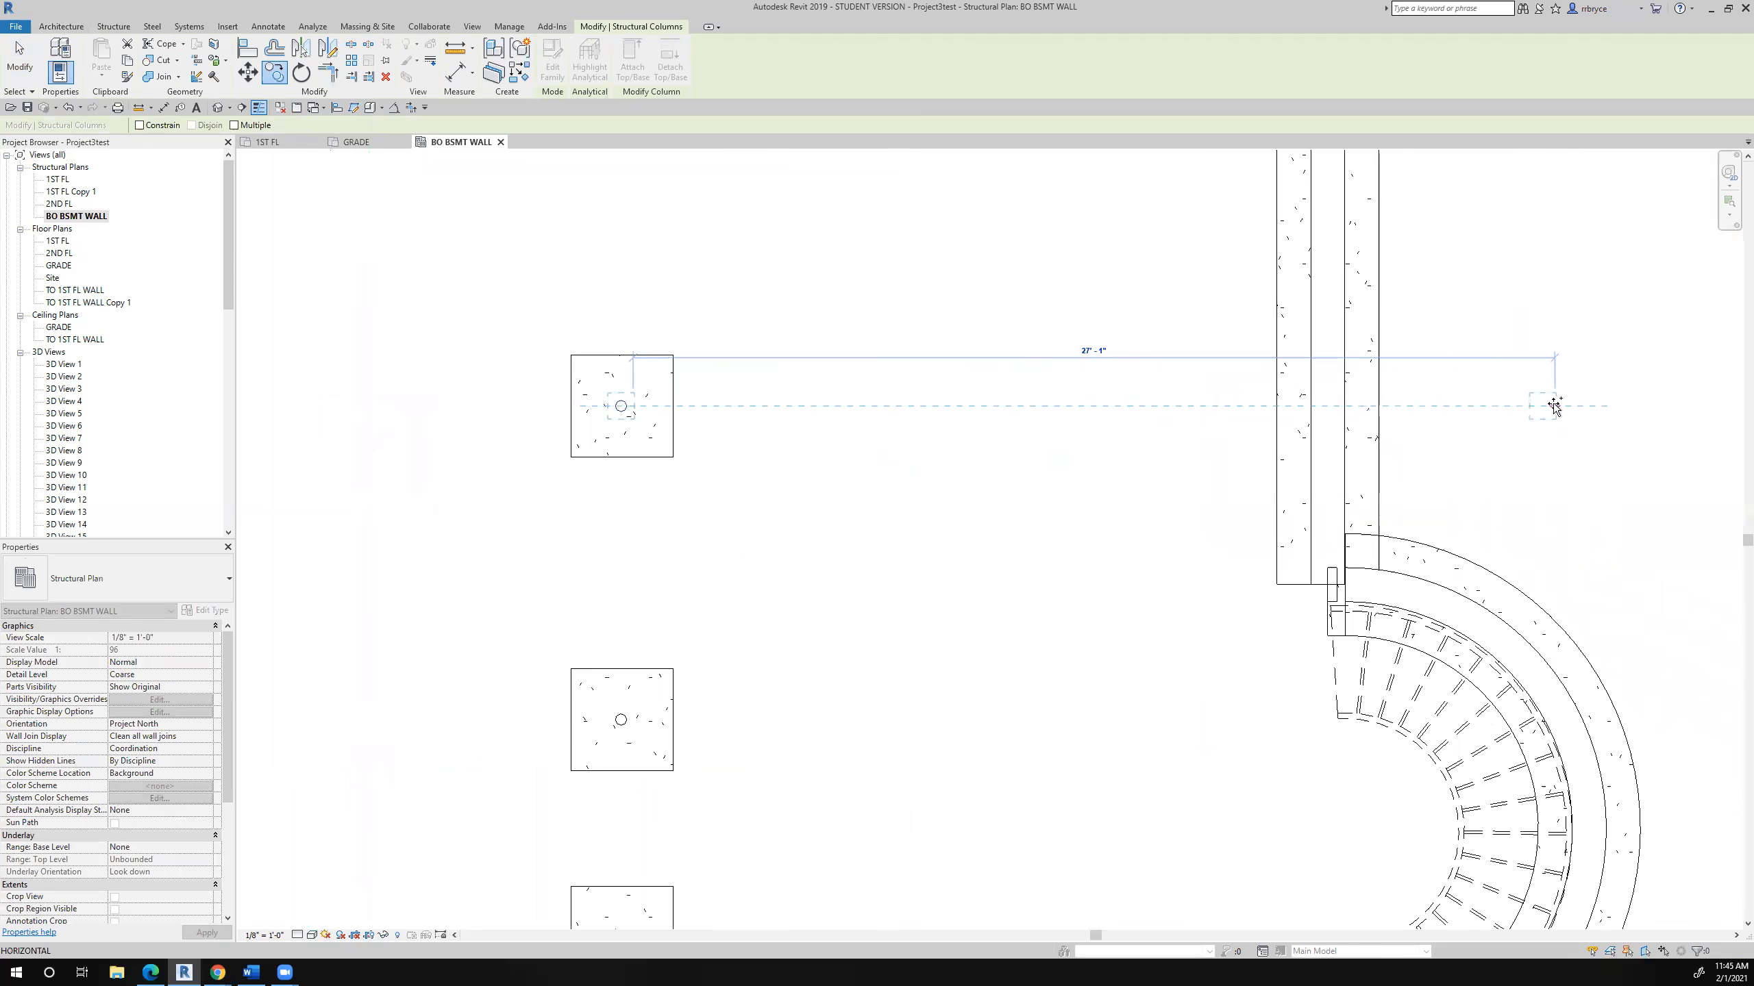
click(1554, 406)
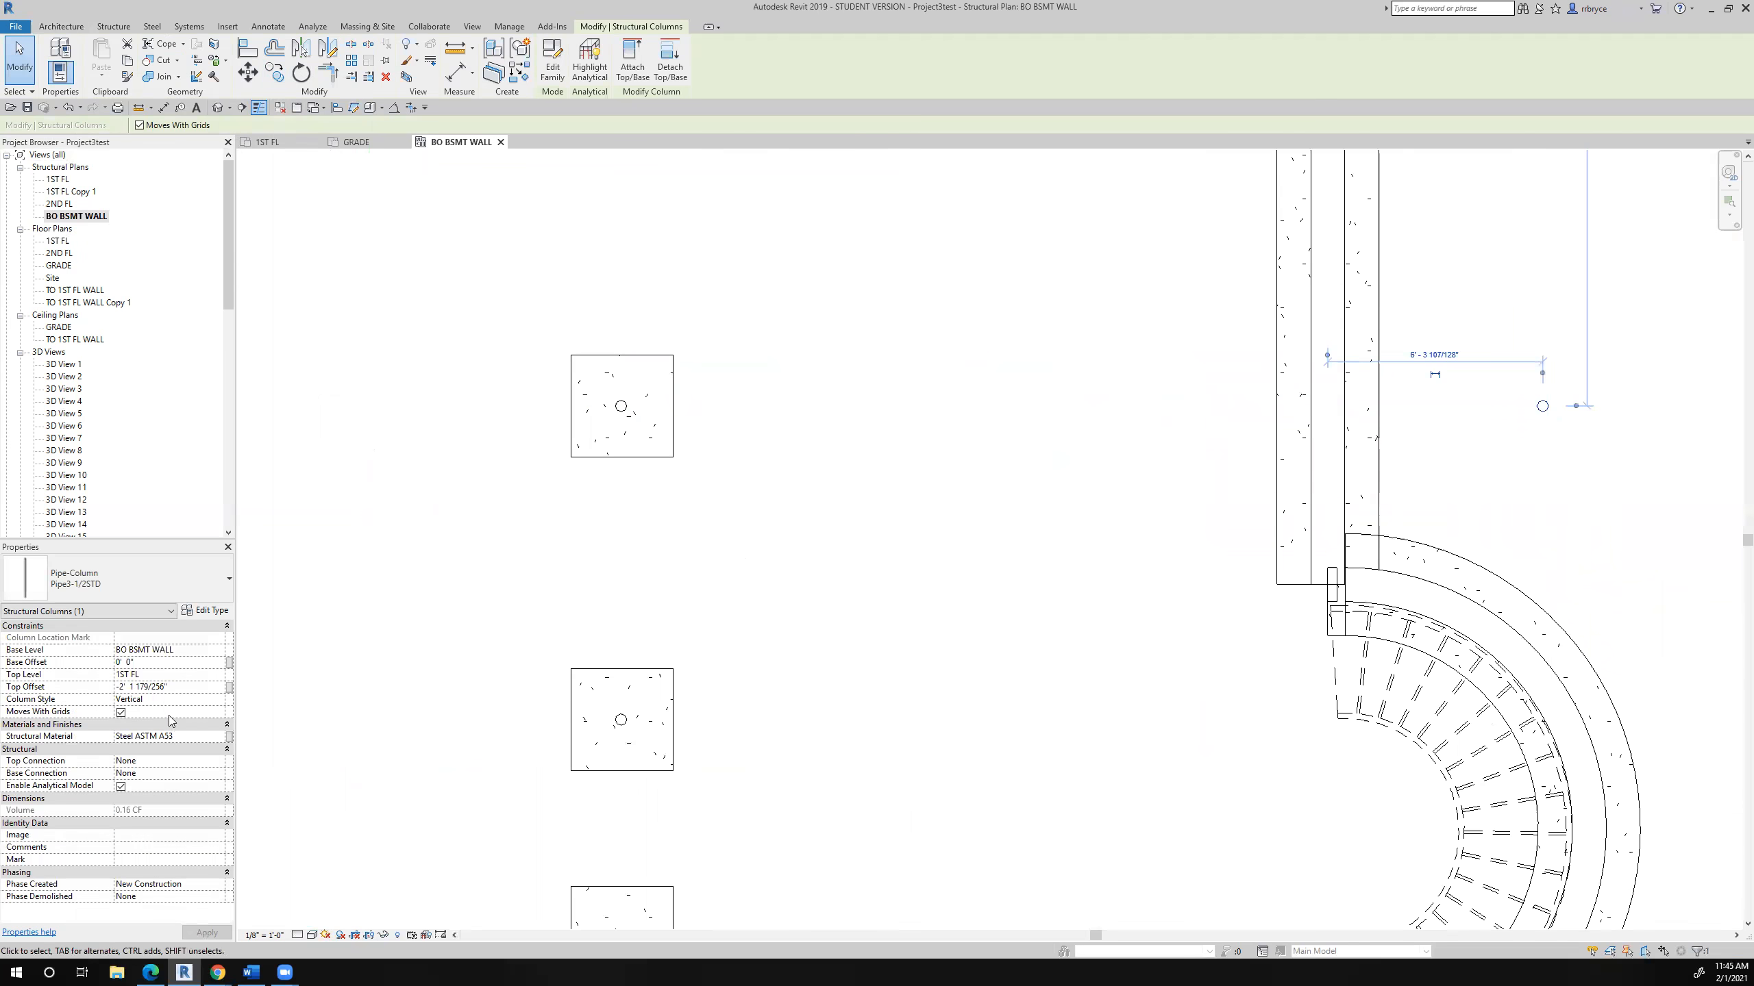
- Try to set the copied column's top level to TO 1ST FL WALL with an empty top offset
click(174, 674)
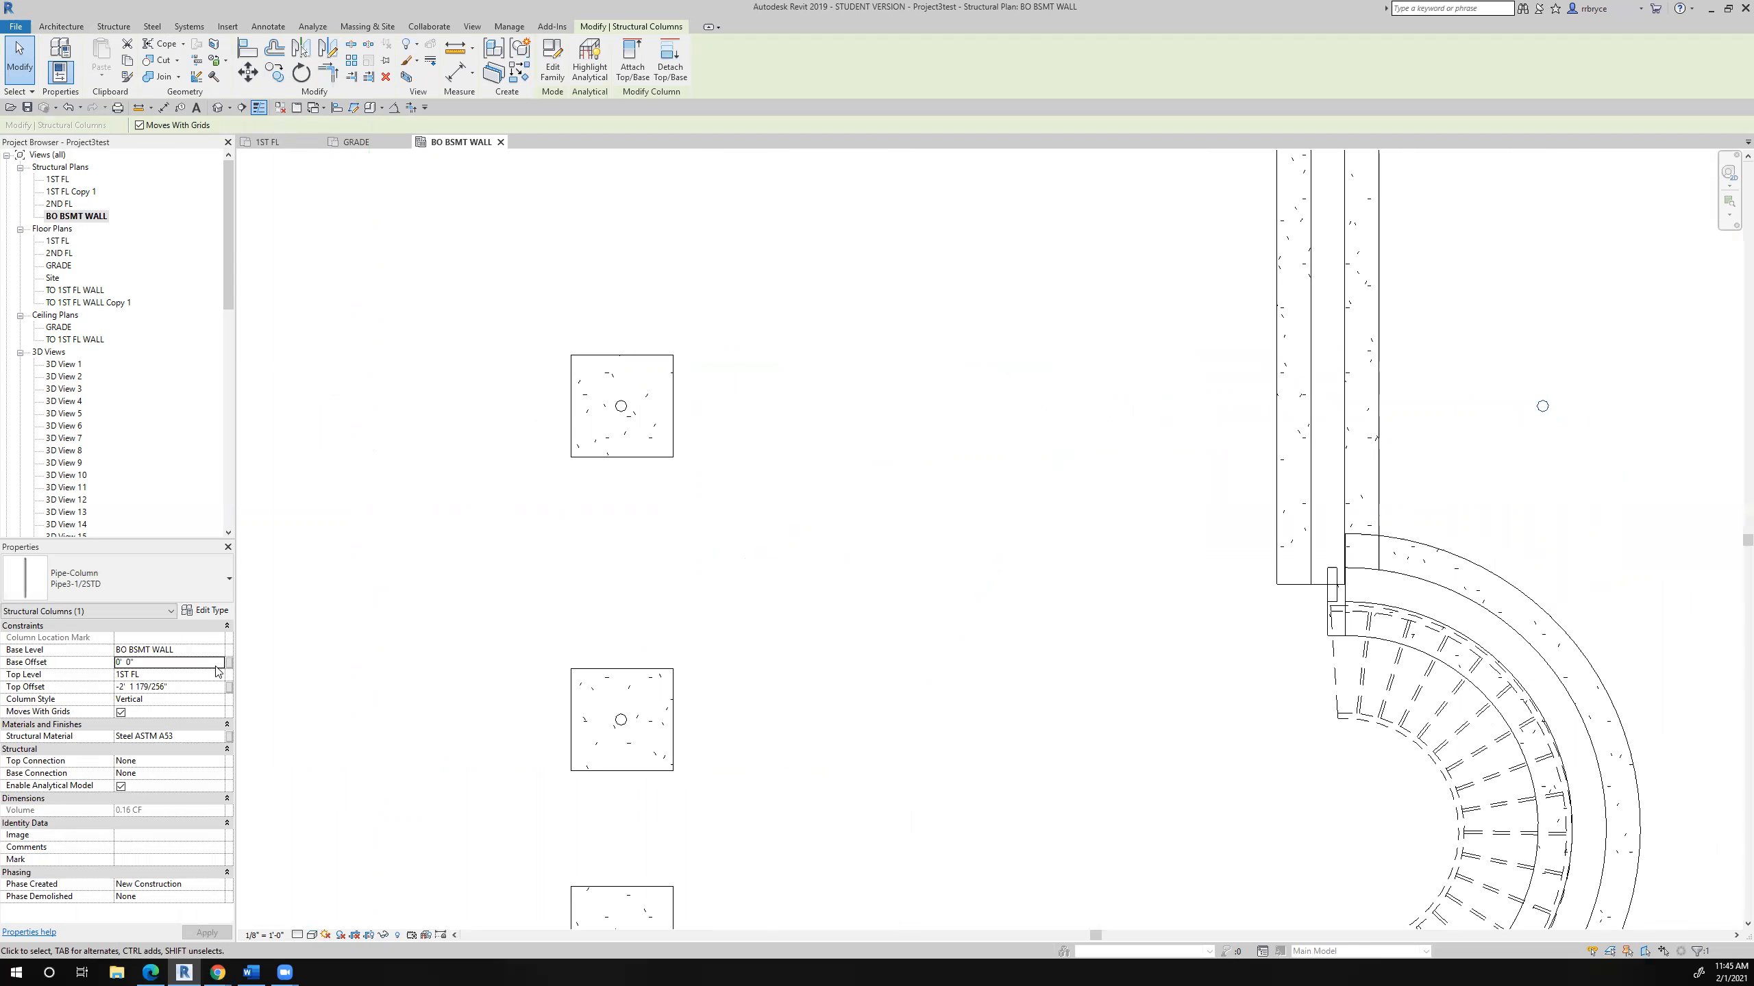
click(219, 676)
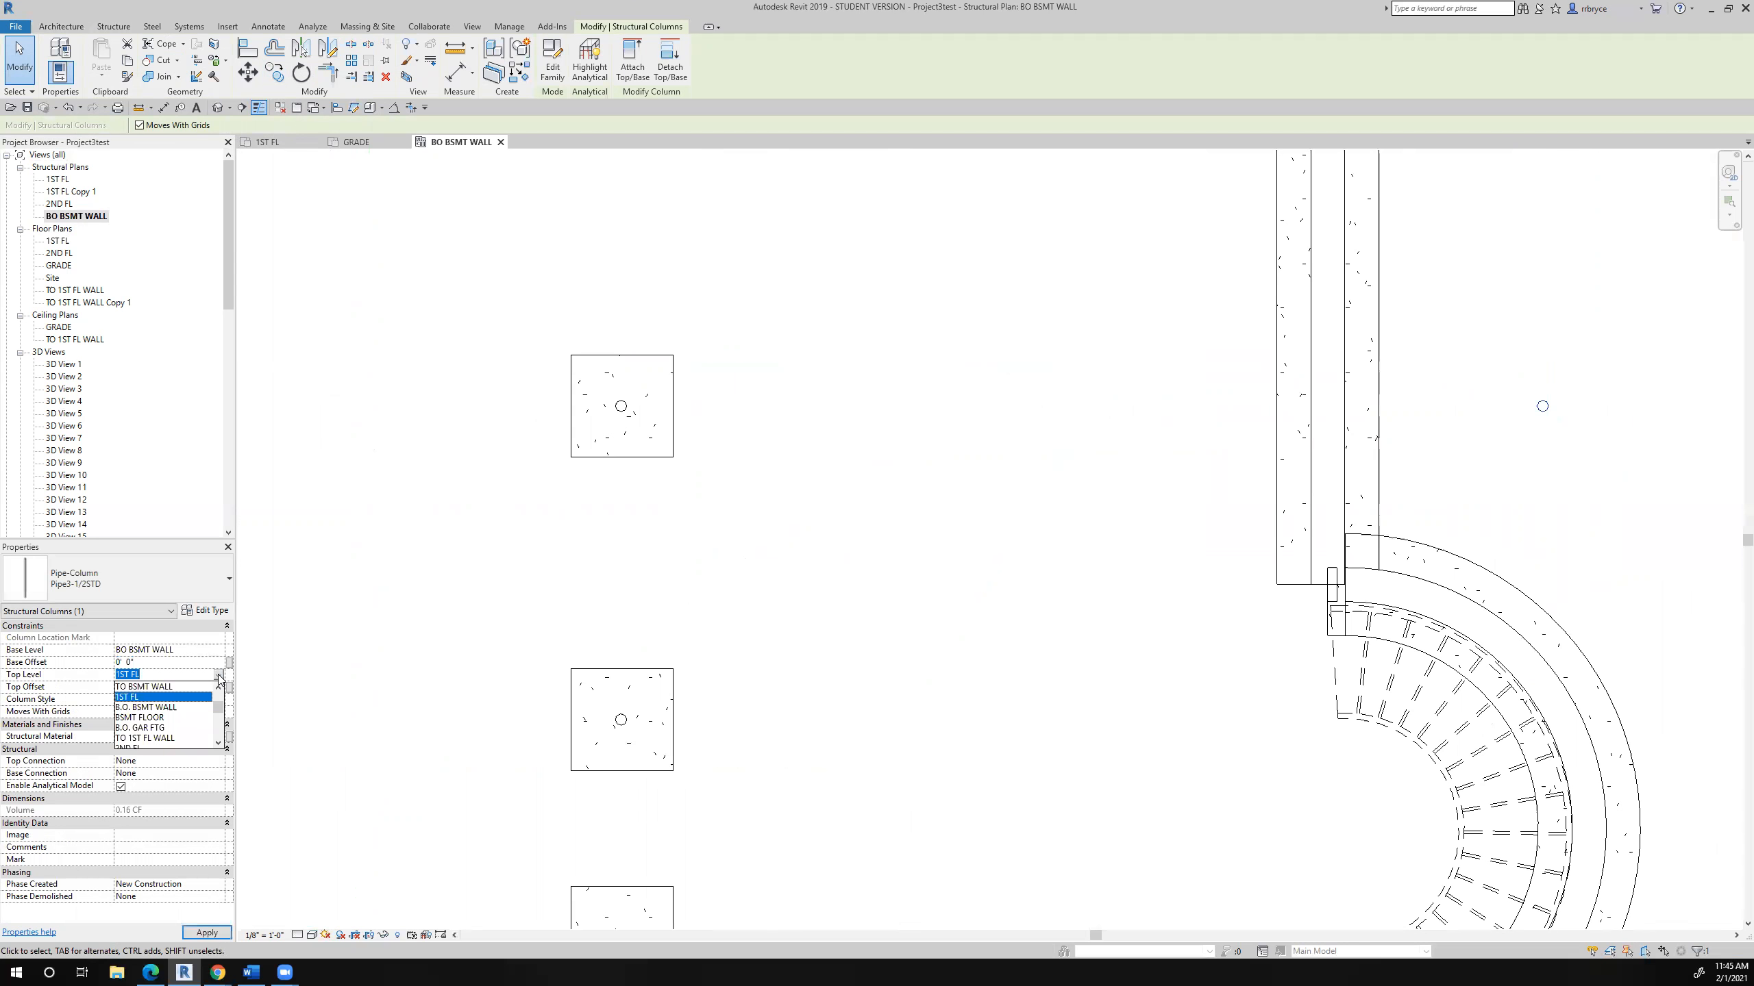
click(153, 738)
click(170, 688)
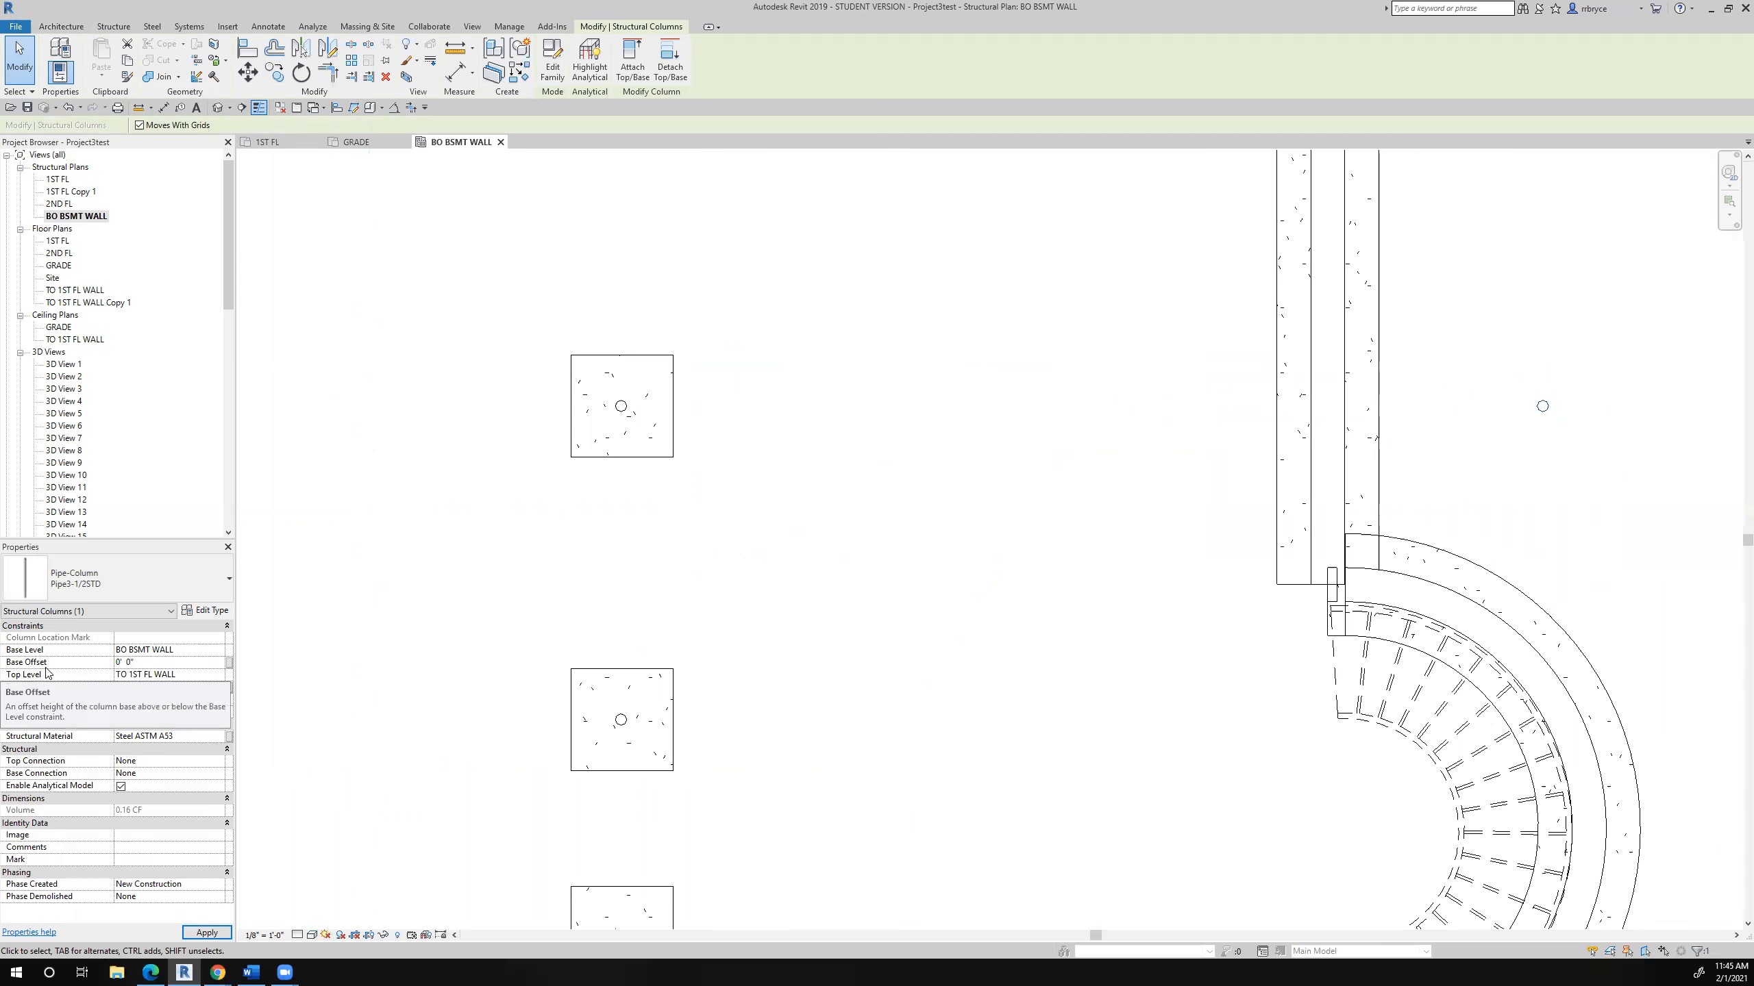
key(BackSpace)
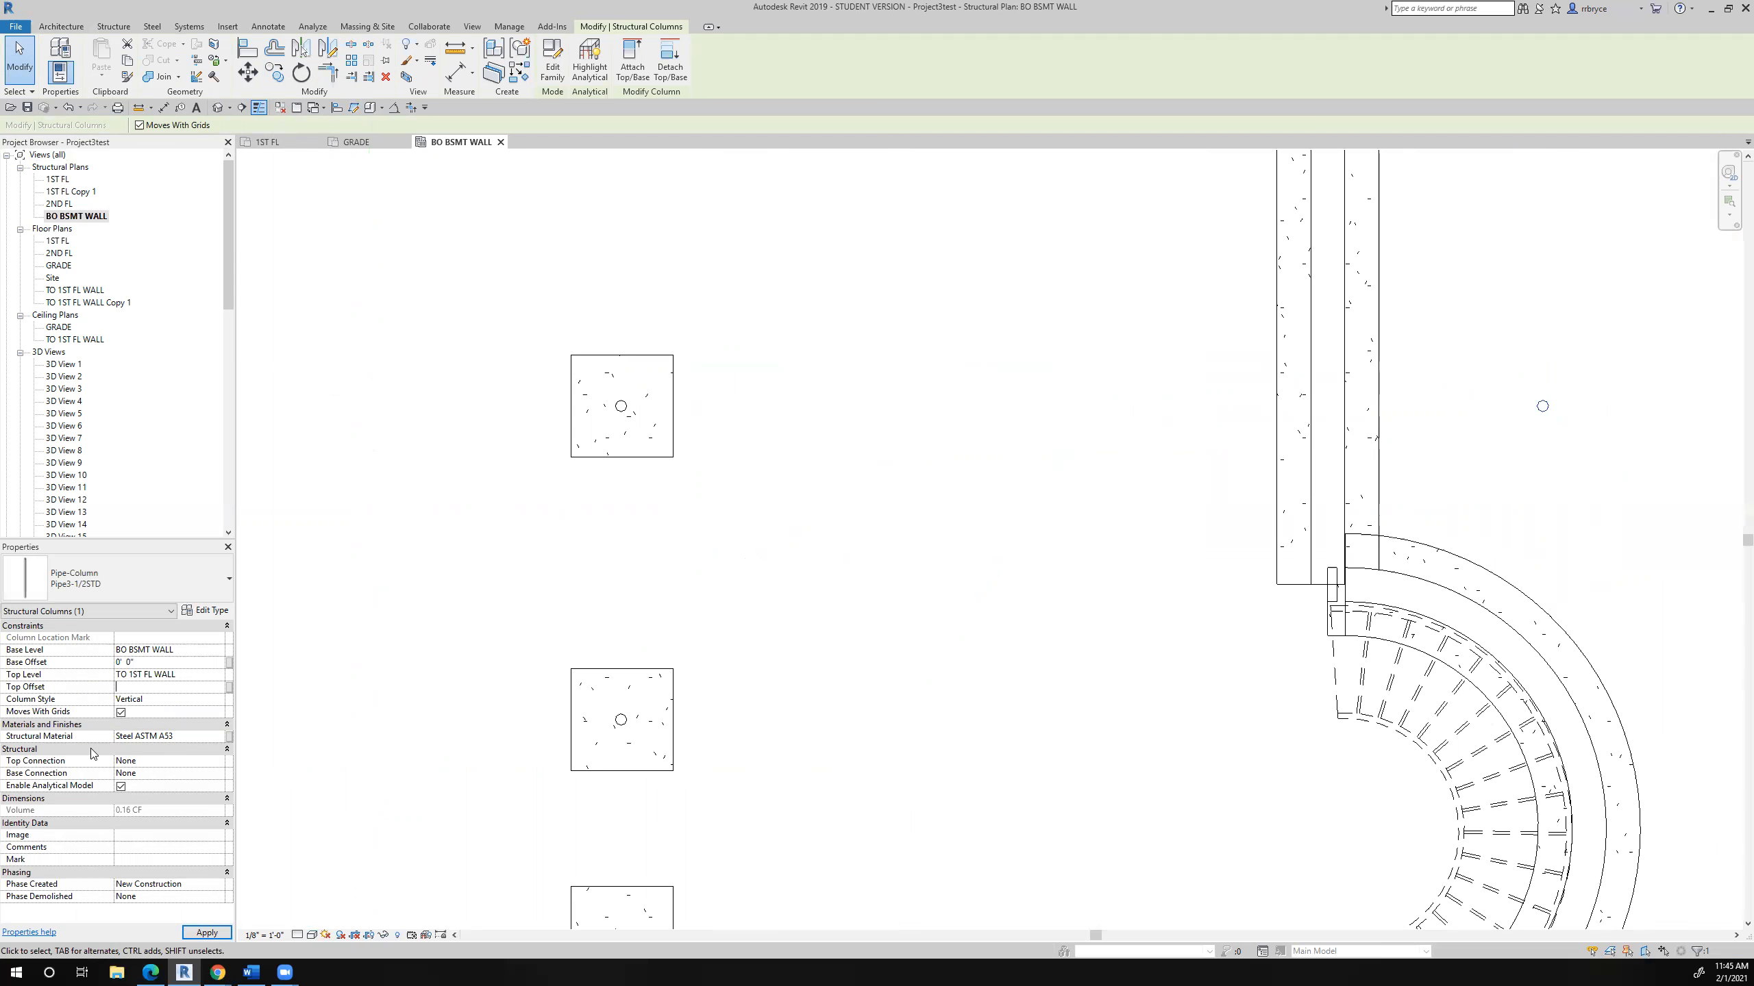
click(215, 928)
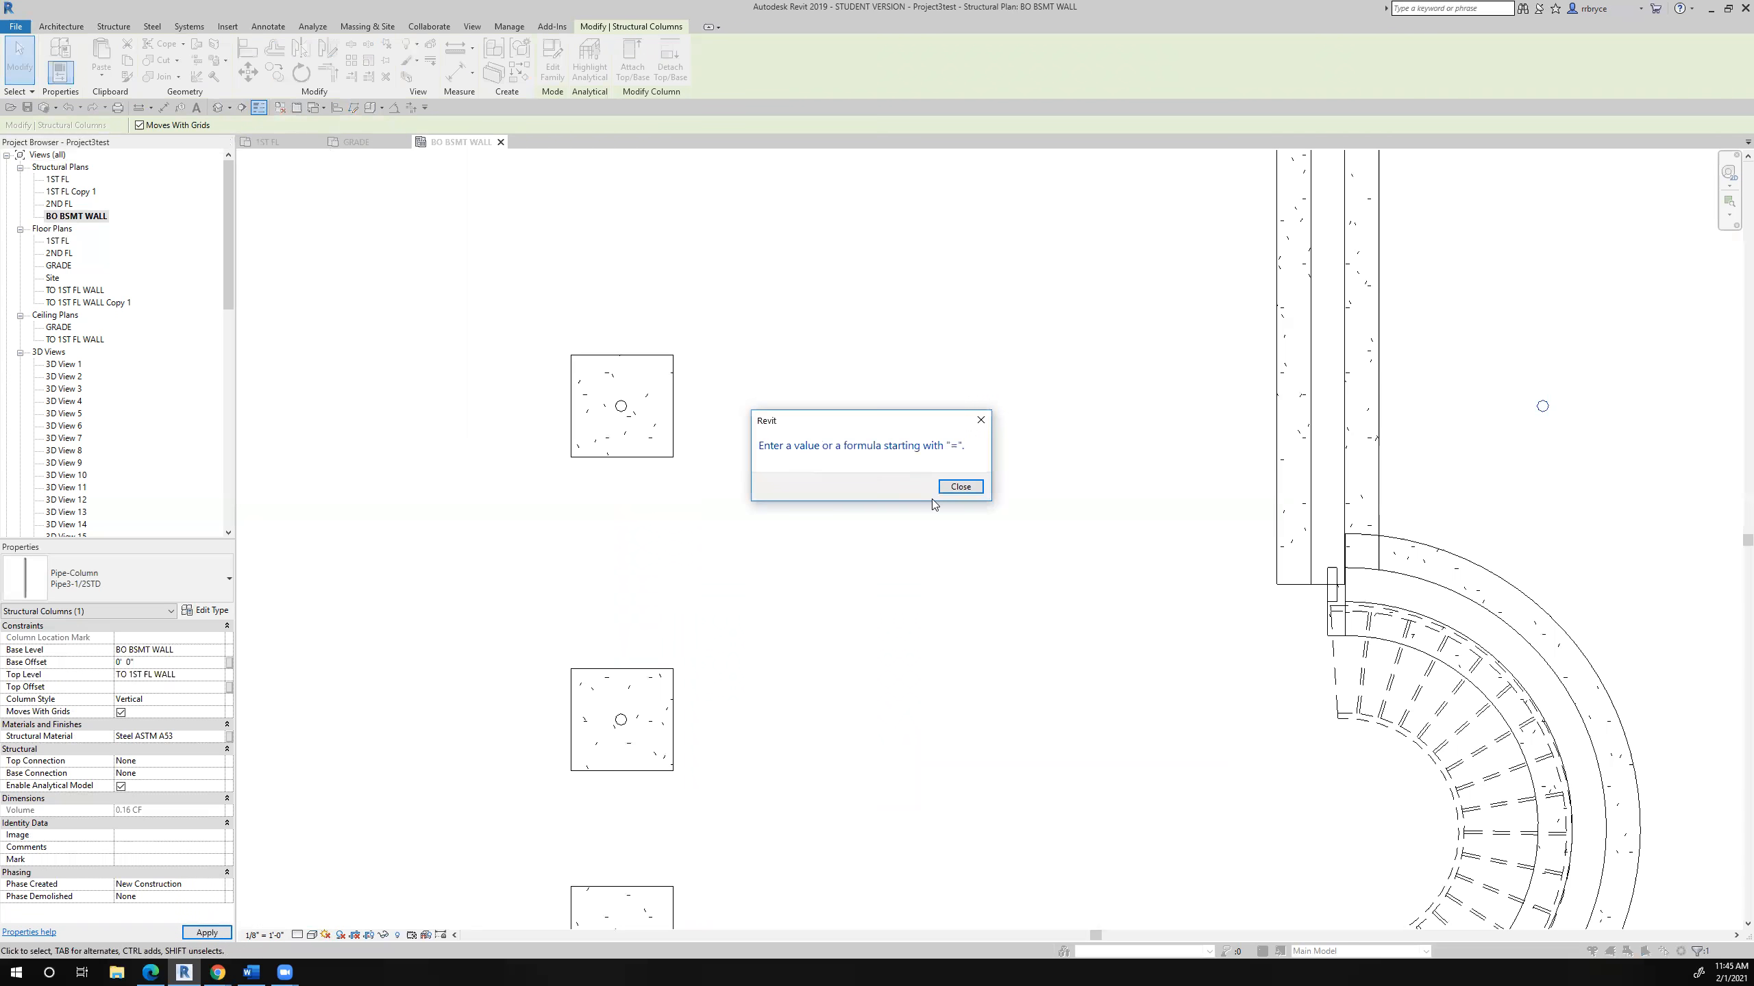
click(961, 486)
- Set the copied column's top offset to 0
click(167, 687)
click(940, 489)
click(168, 687)
text(0'  0")
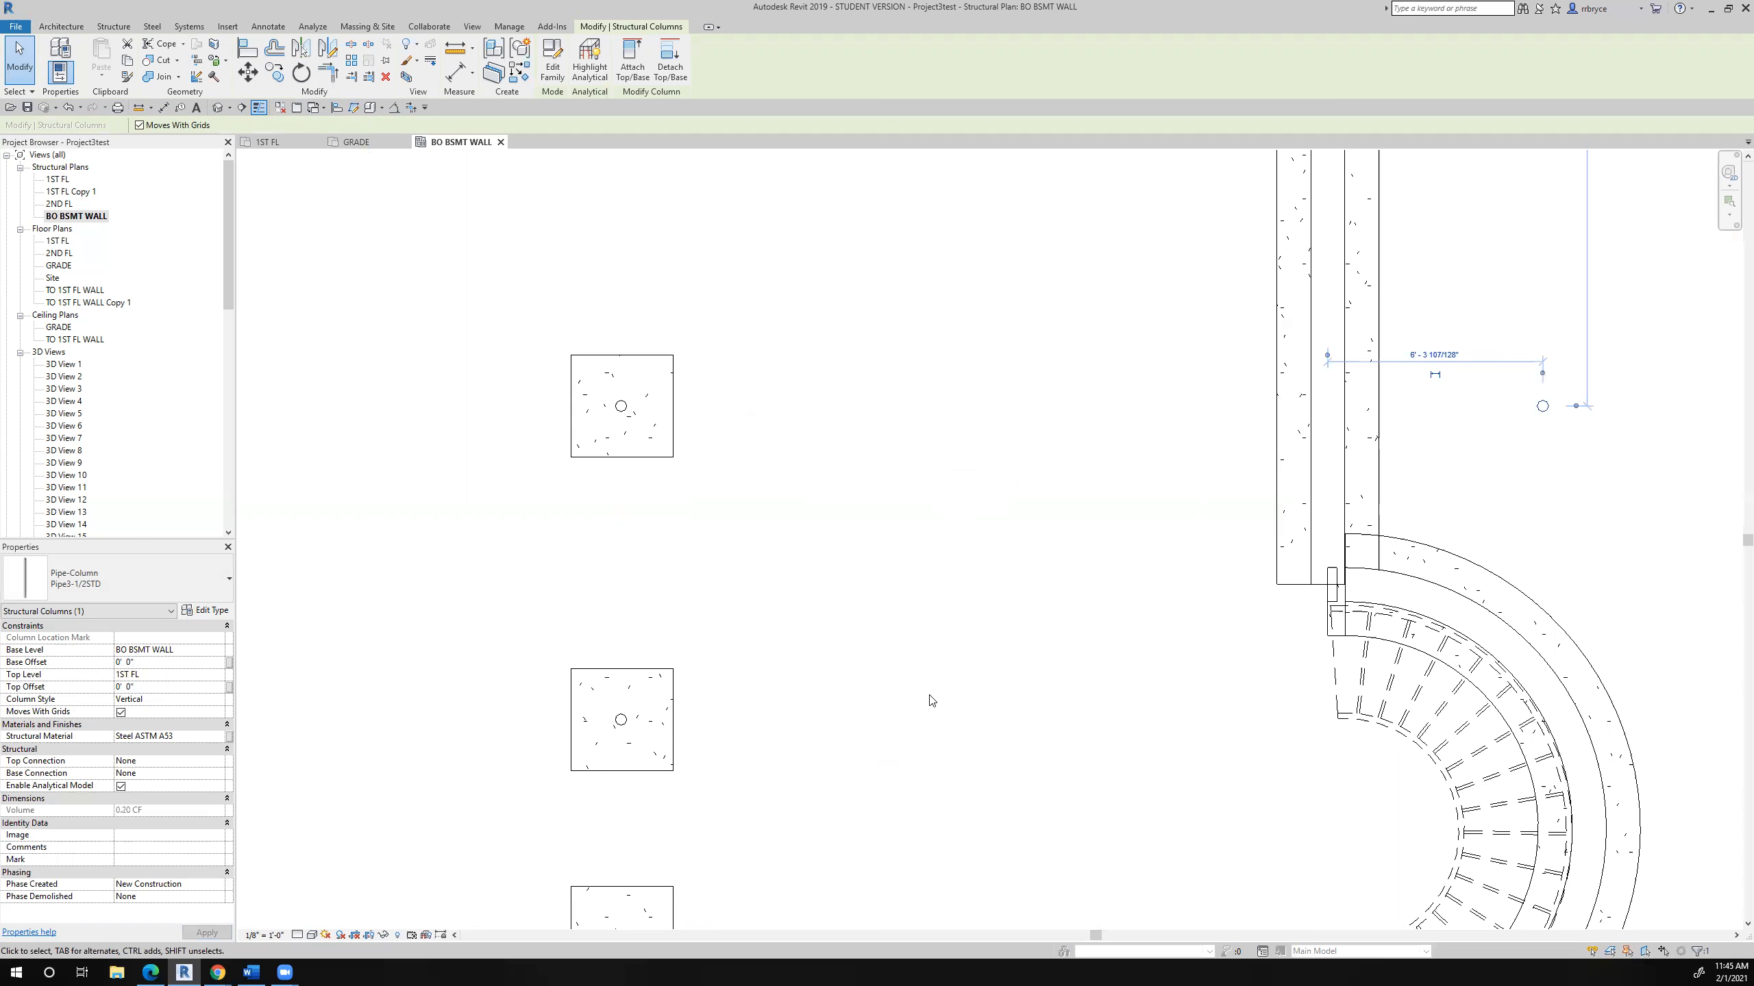
- Check the copied column's location in the 1ST FL floor plan, and open the default 3D view
scroll(929, 696, down, 5)
scroll(1110, 600, up, 3)
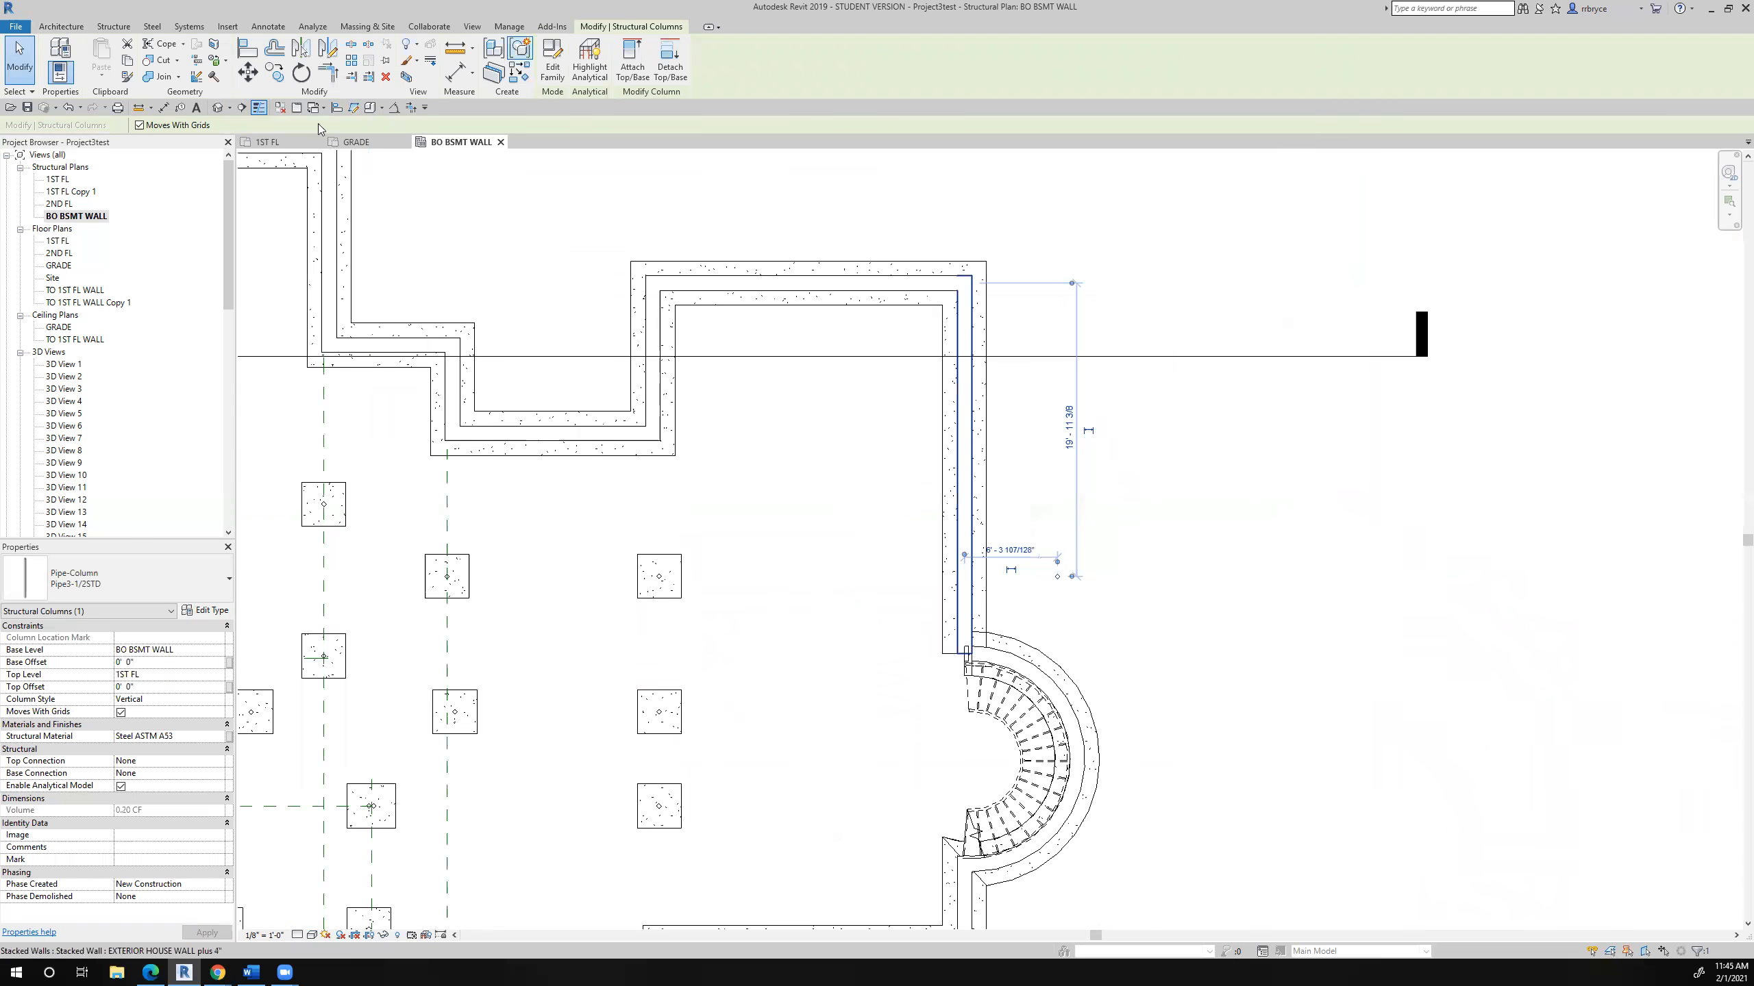
click(297, 144)
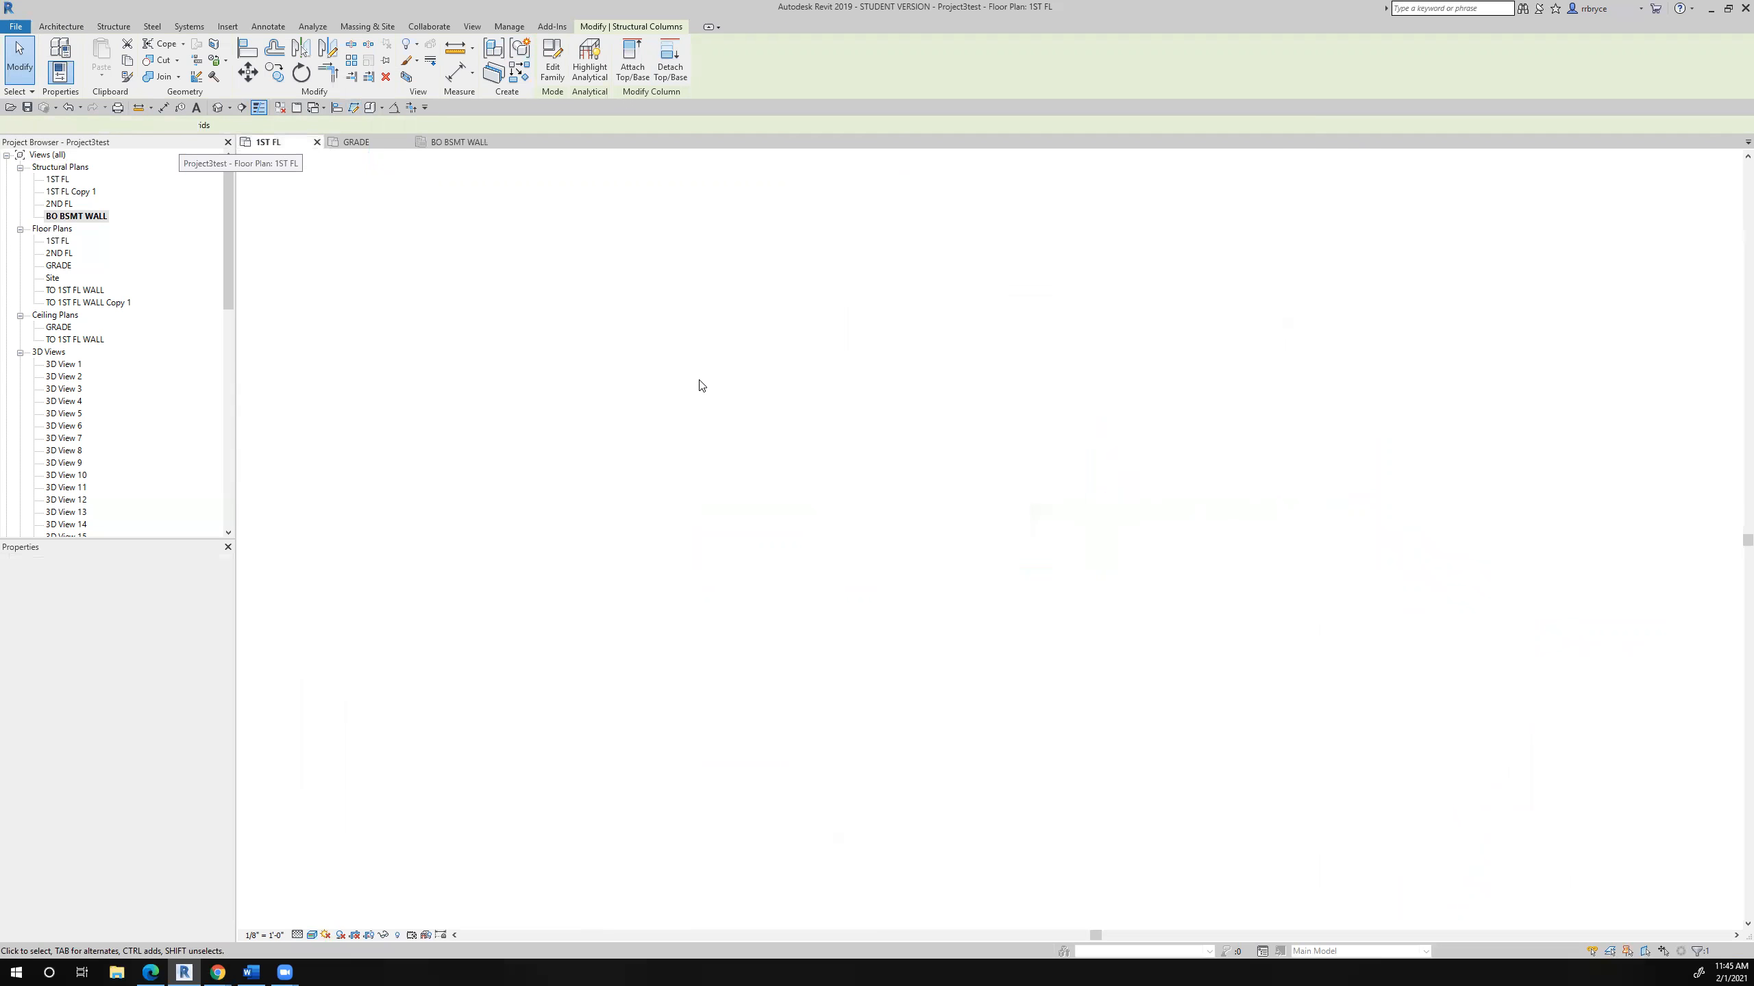
scroll(1063, 502, up, 5)
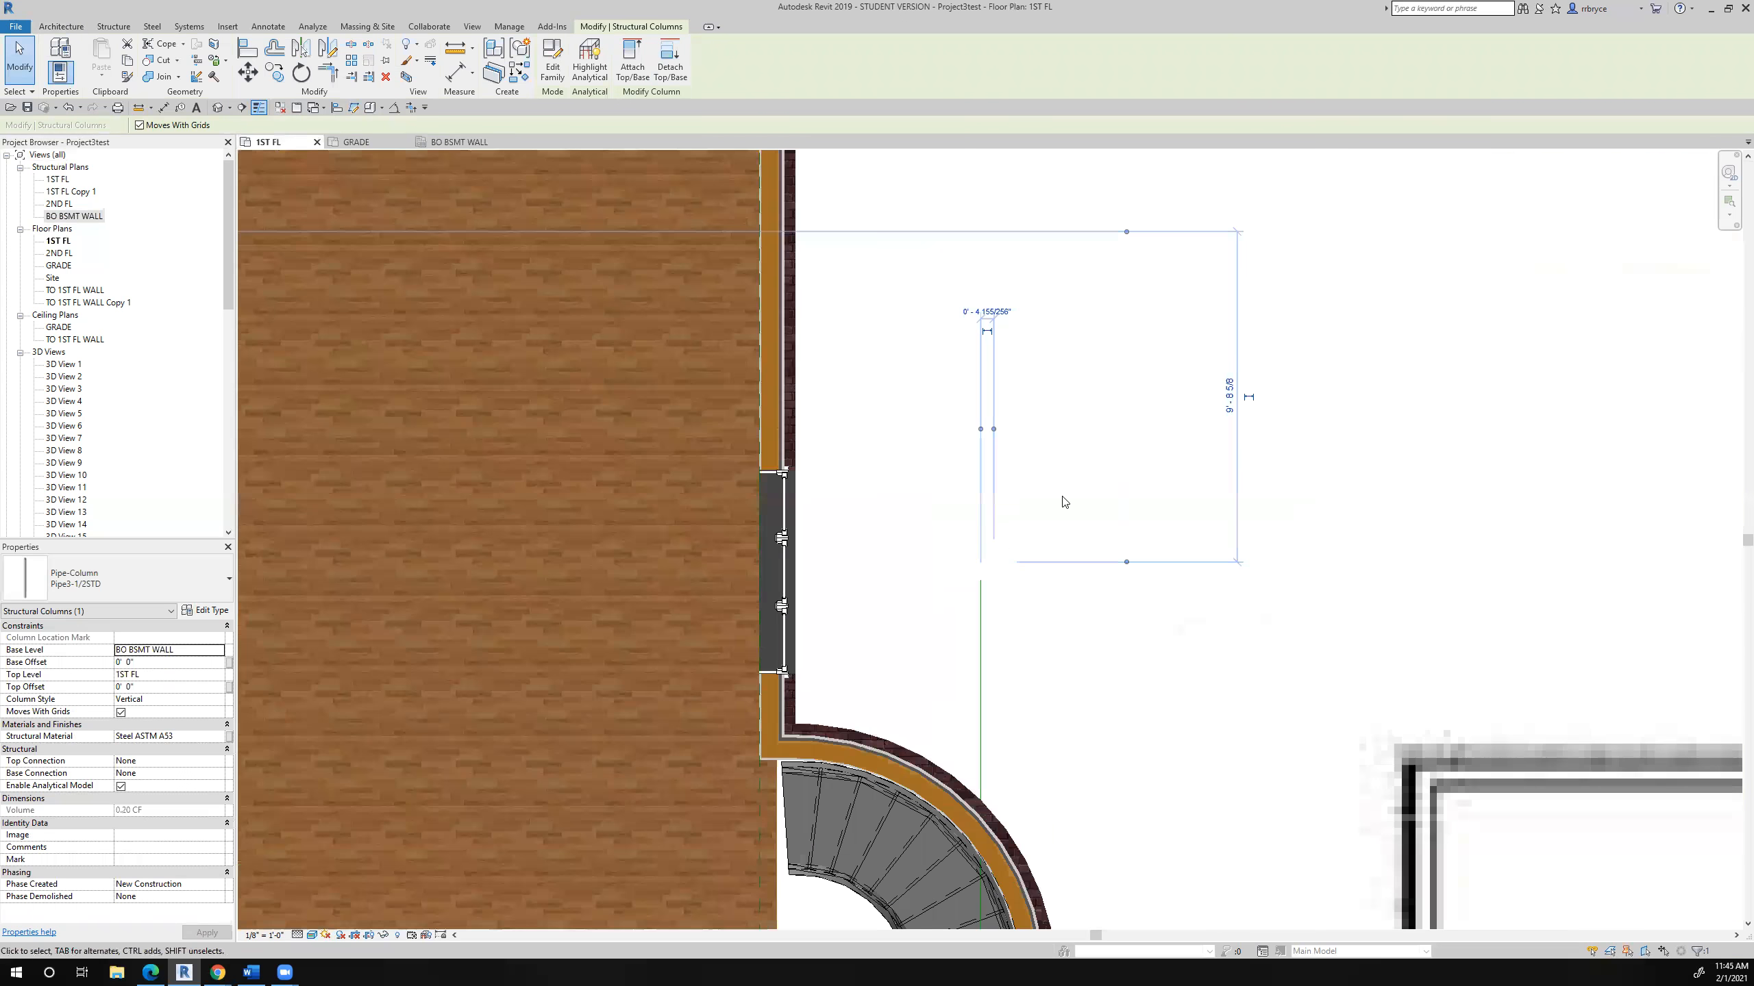
scroll(1007, 544, down, 2)
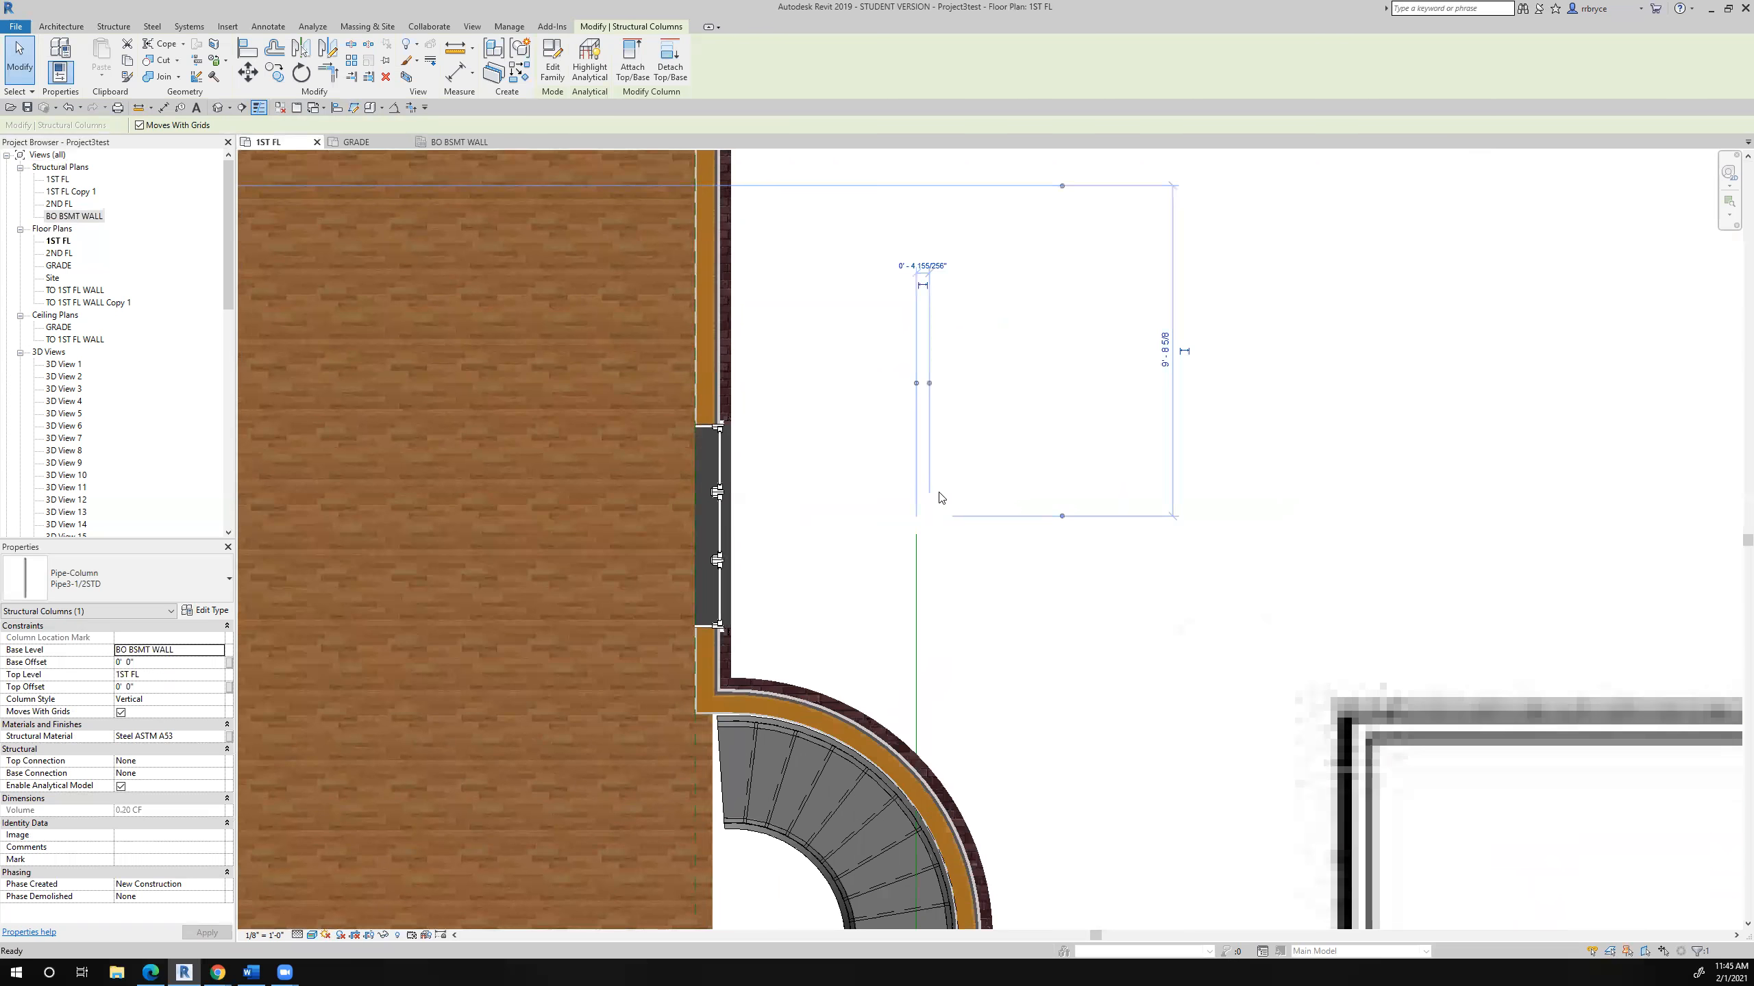
key(Escape)
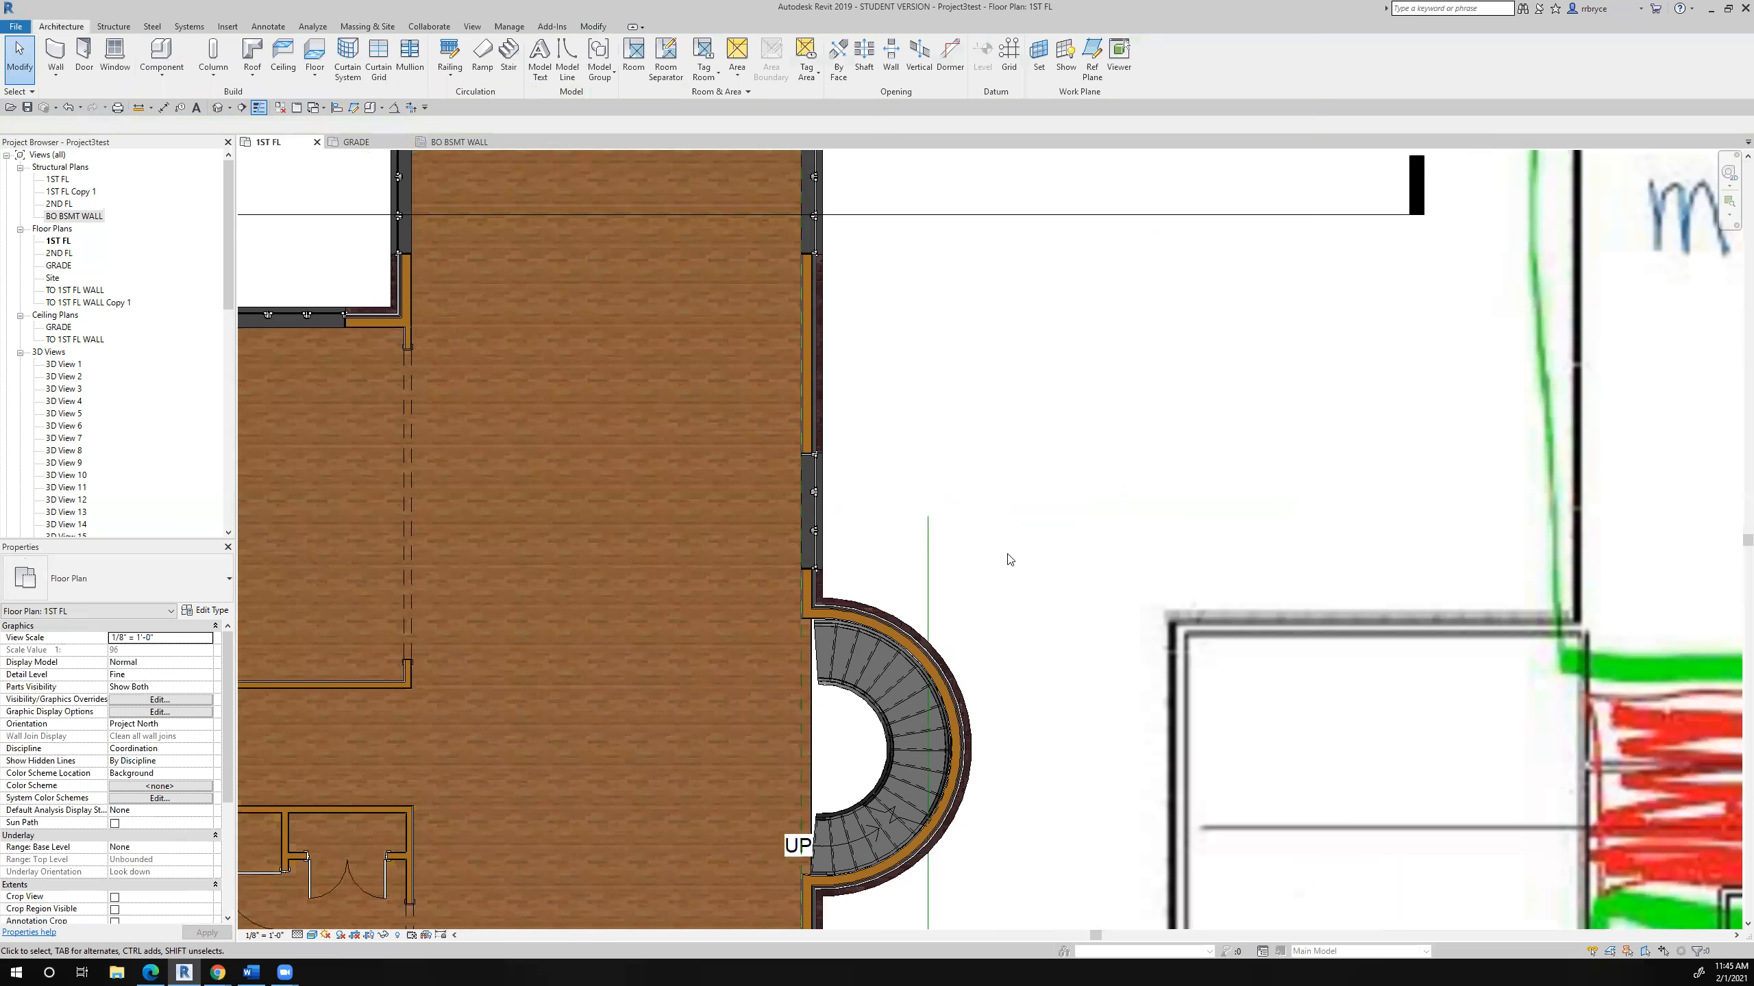
scroll(1008, 559, down, 5)
click(218, 108)
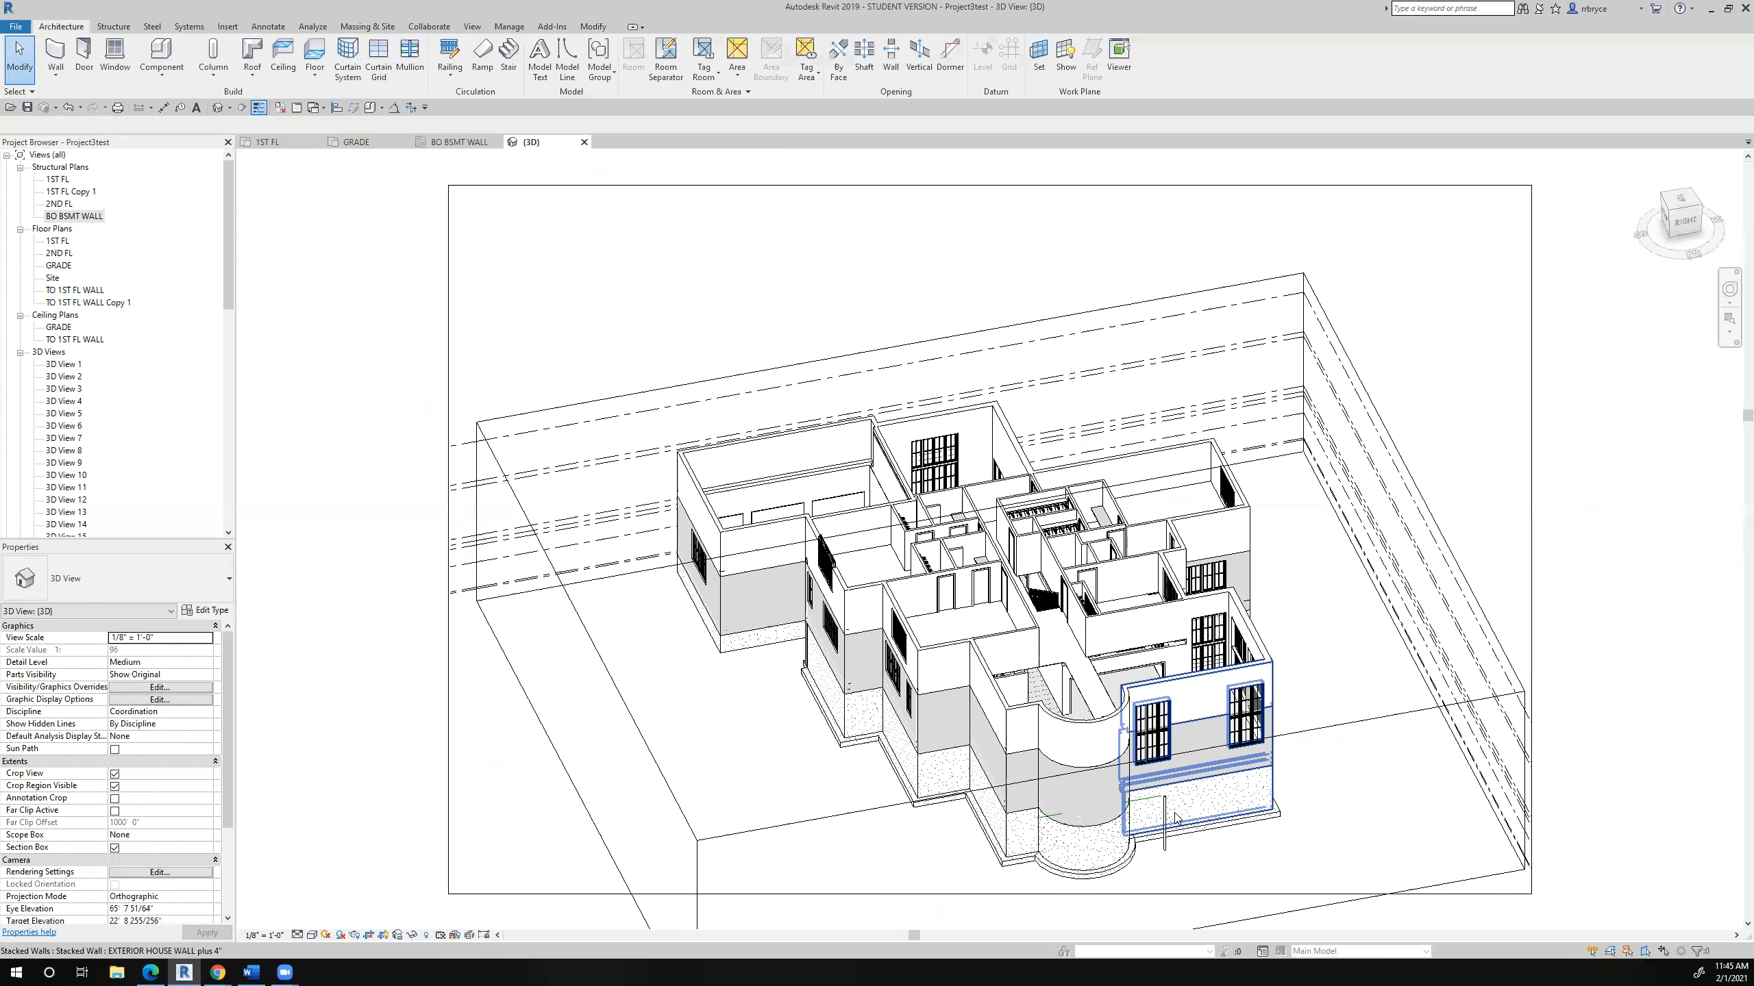
- Set the top level of the pipe column outside the house wall to TO 1ST FL WALL
click(1167, 819)
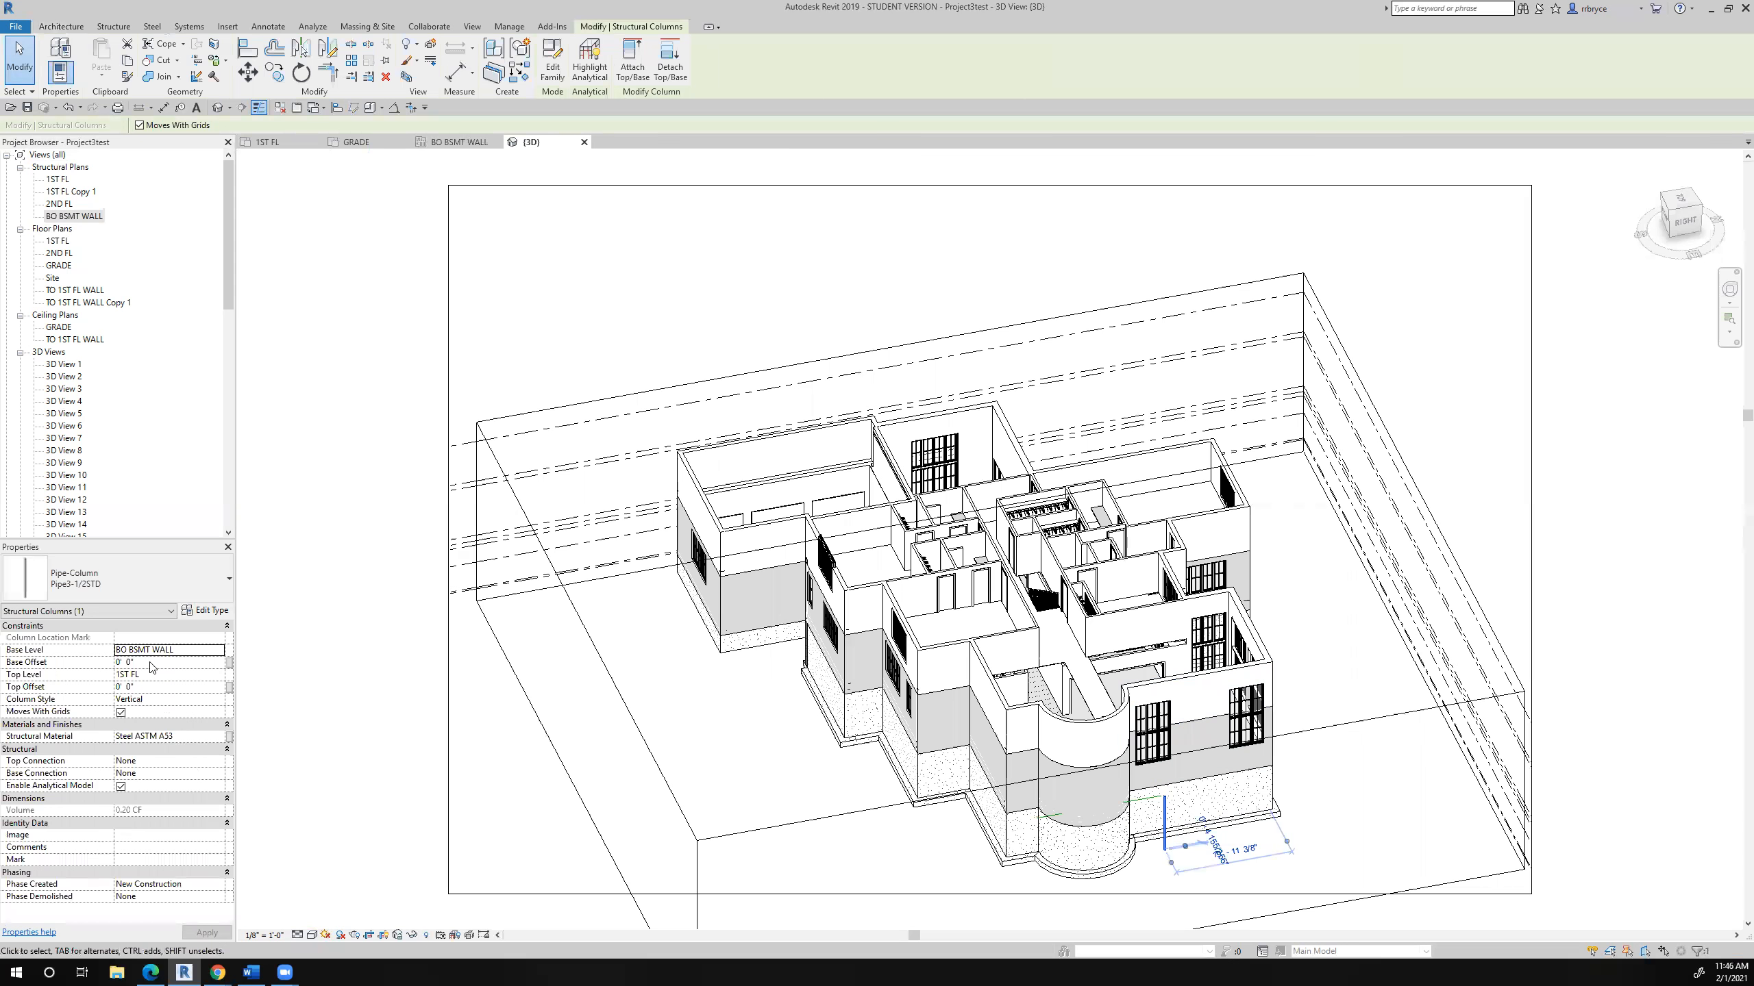
click(168, 676)
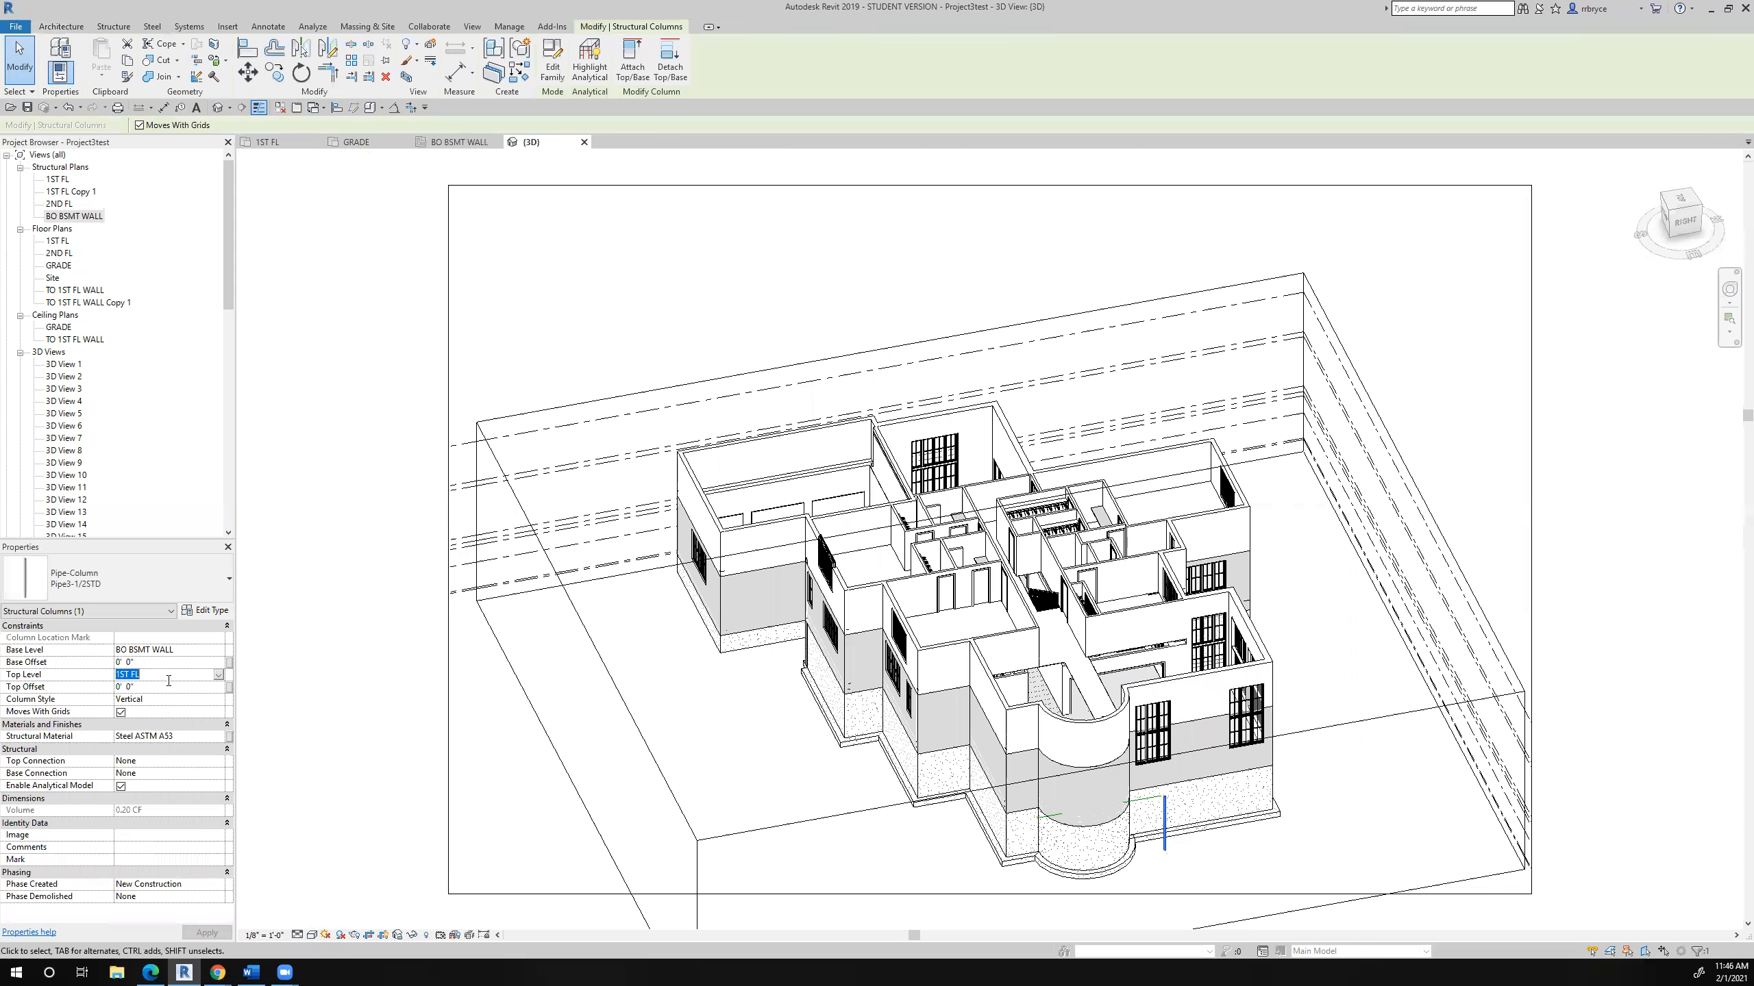
click(218, 675)
scroll(163, 736, down, 1)
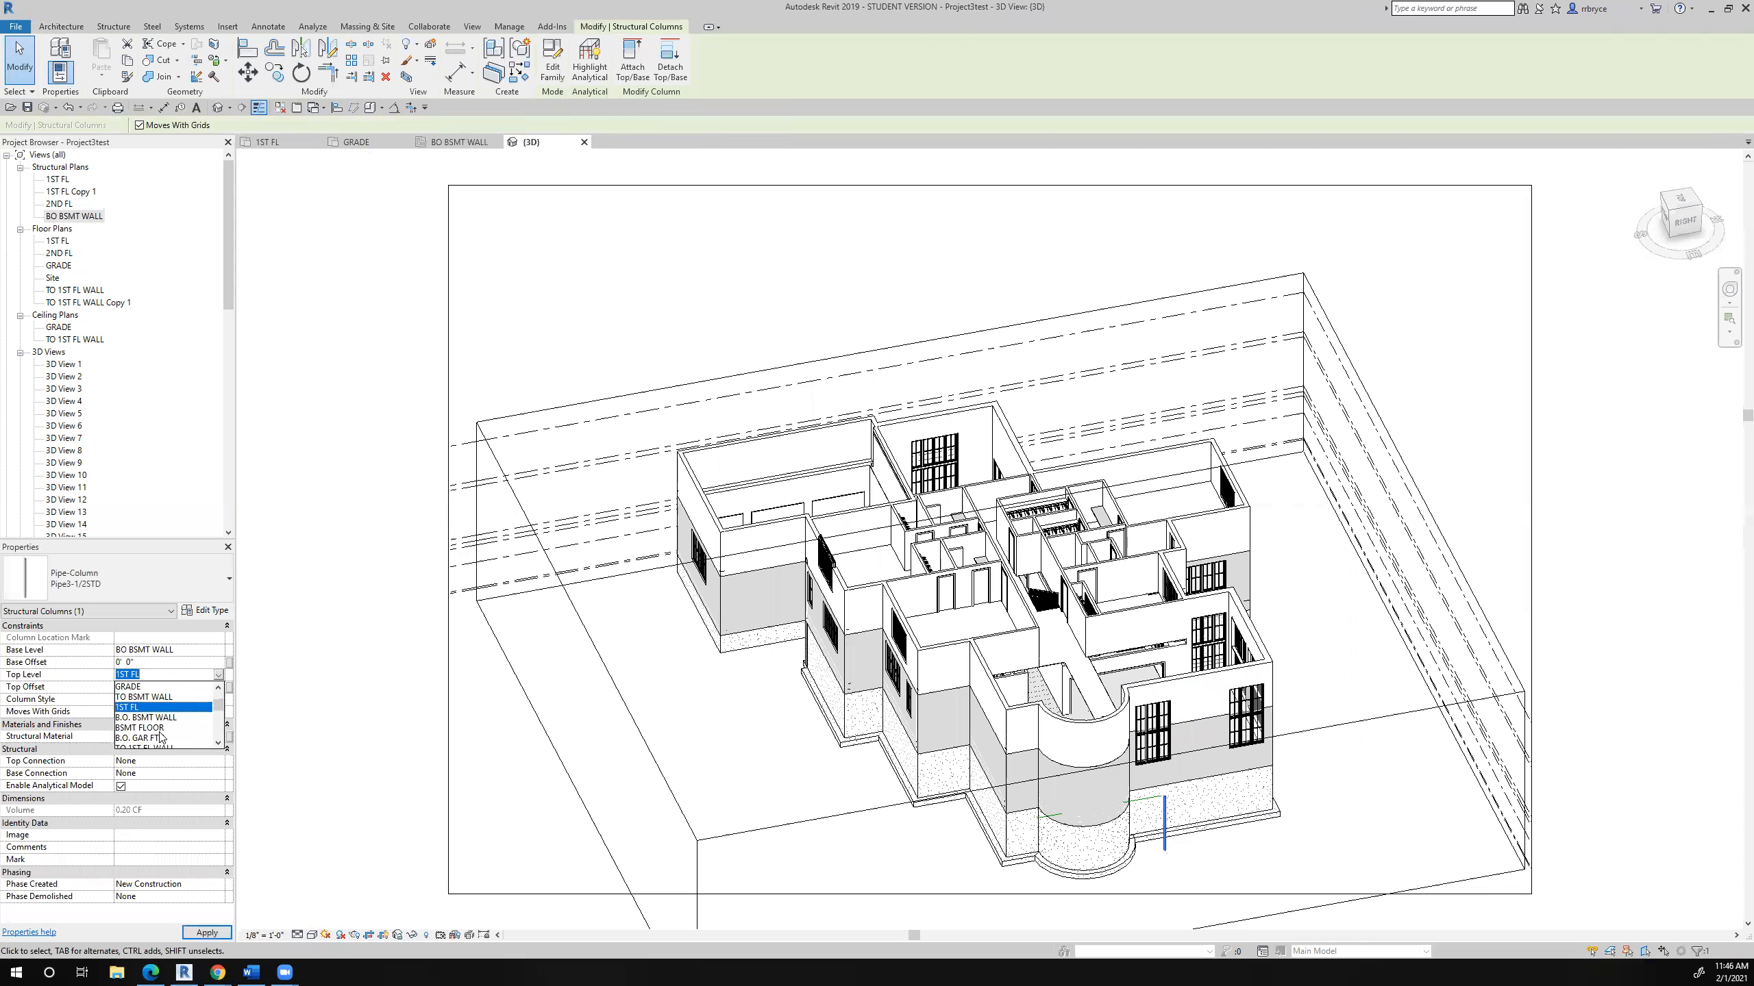
scroll(158, 748, down, 1)
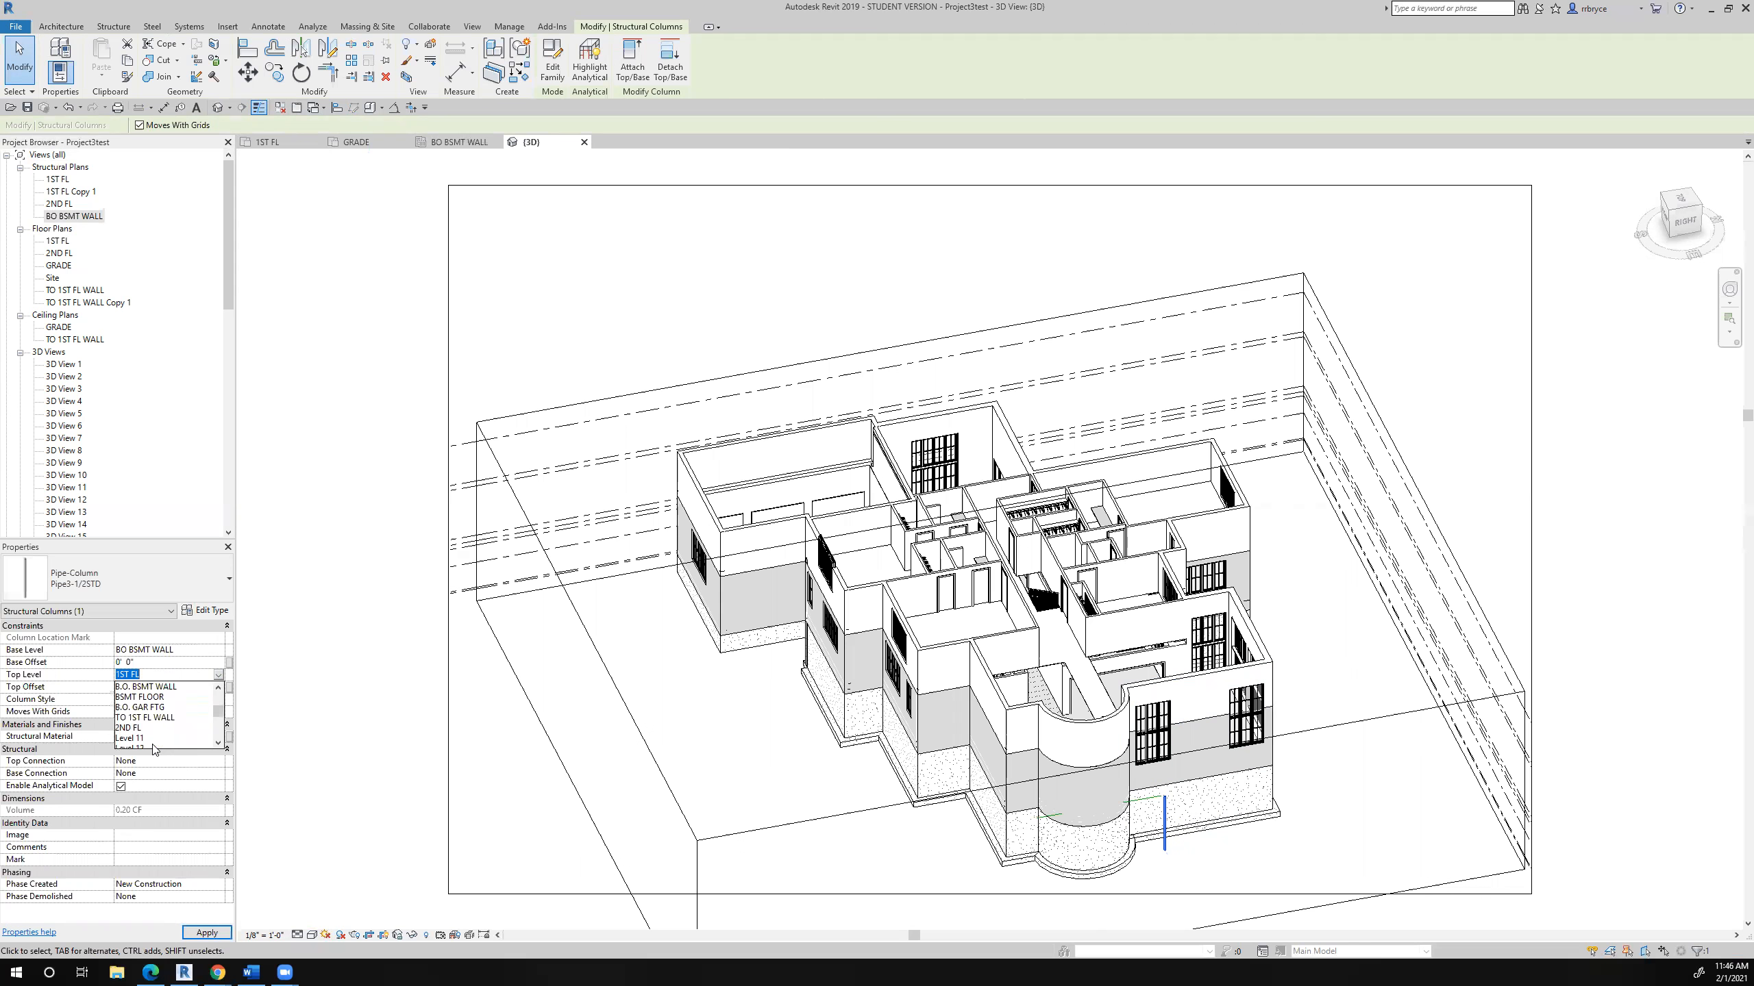
click(163, 719)
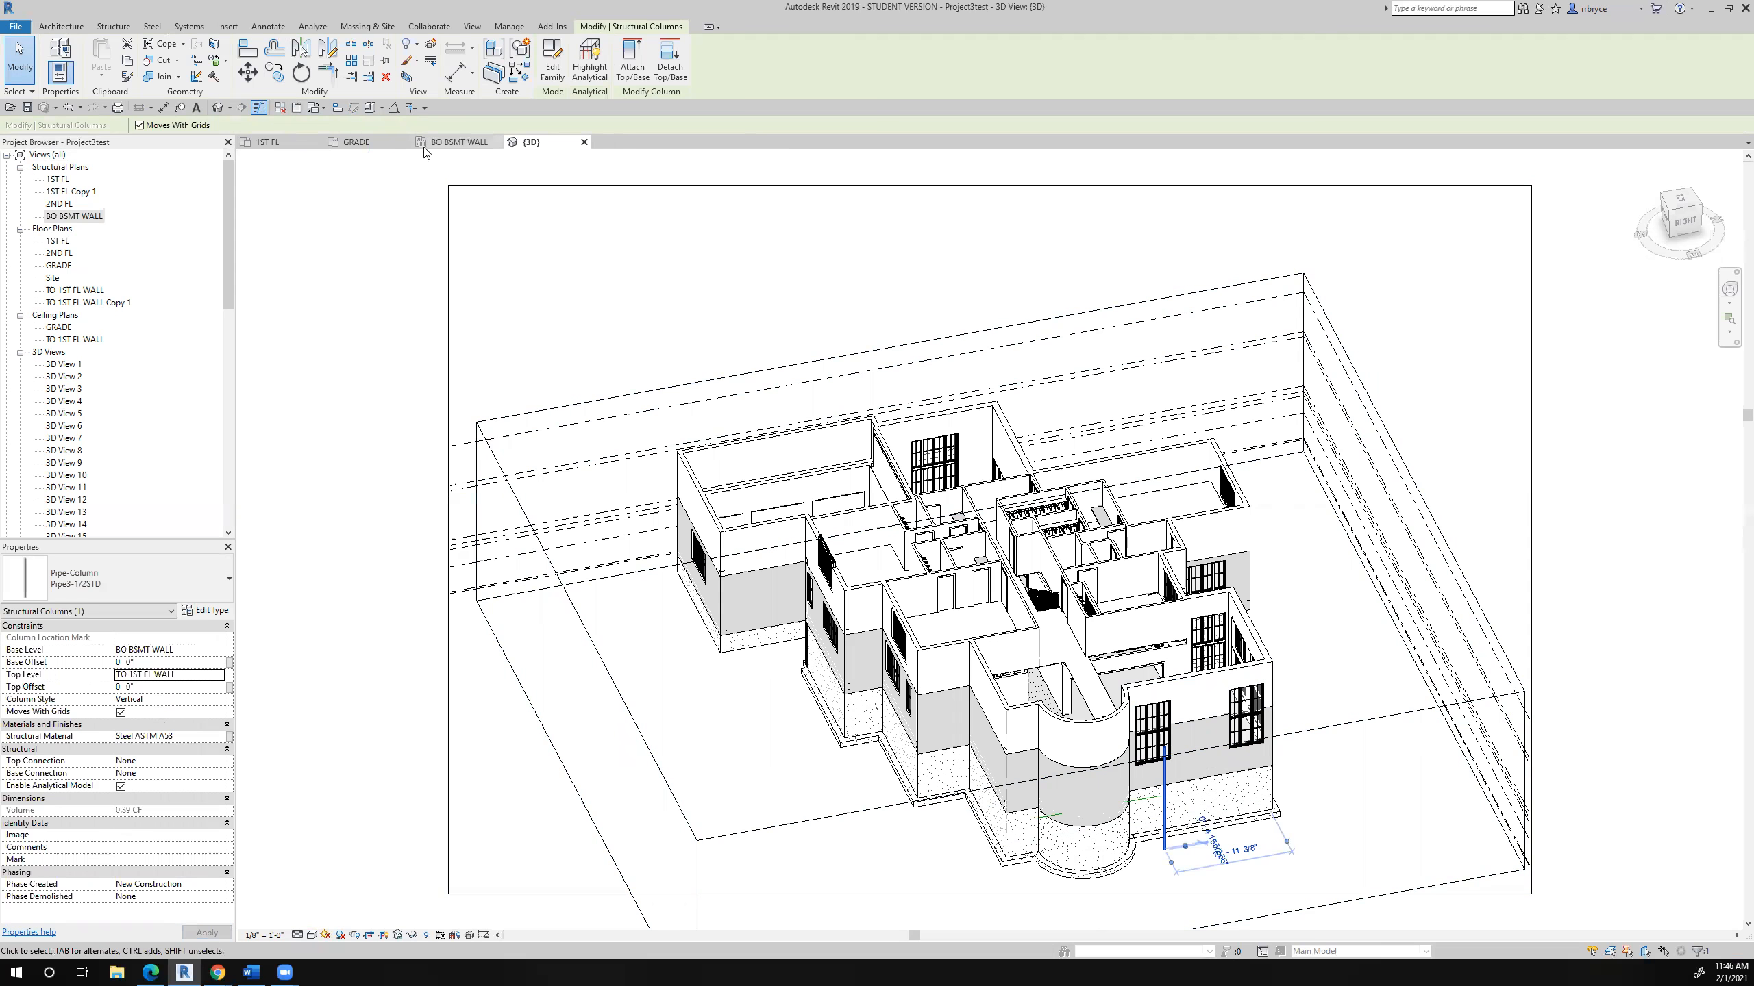
- In the 1ST FL floor plan, copy the outside pipe column into the wall corner where the house wall meets the curved bay
click(291, 138)
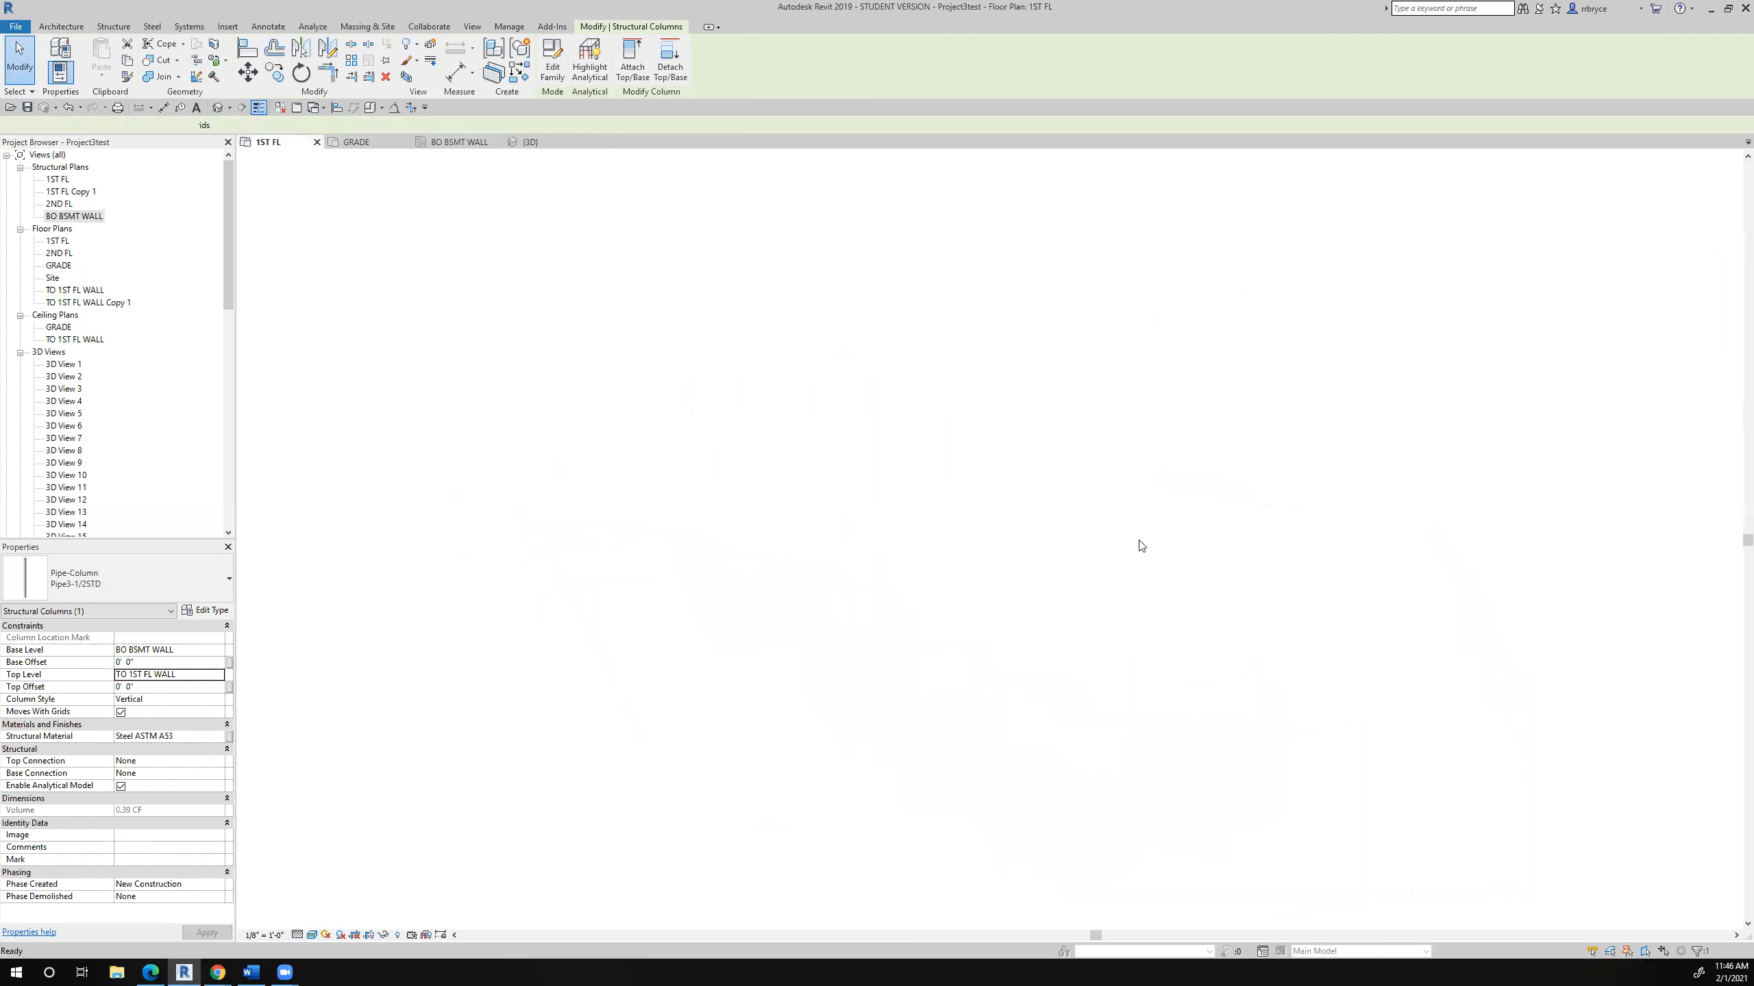
scroll(1043, 536, up, 5)
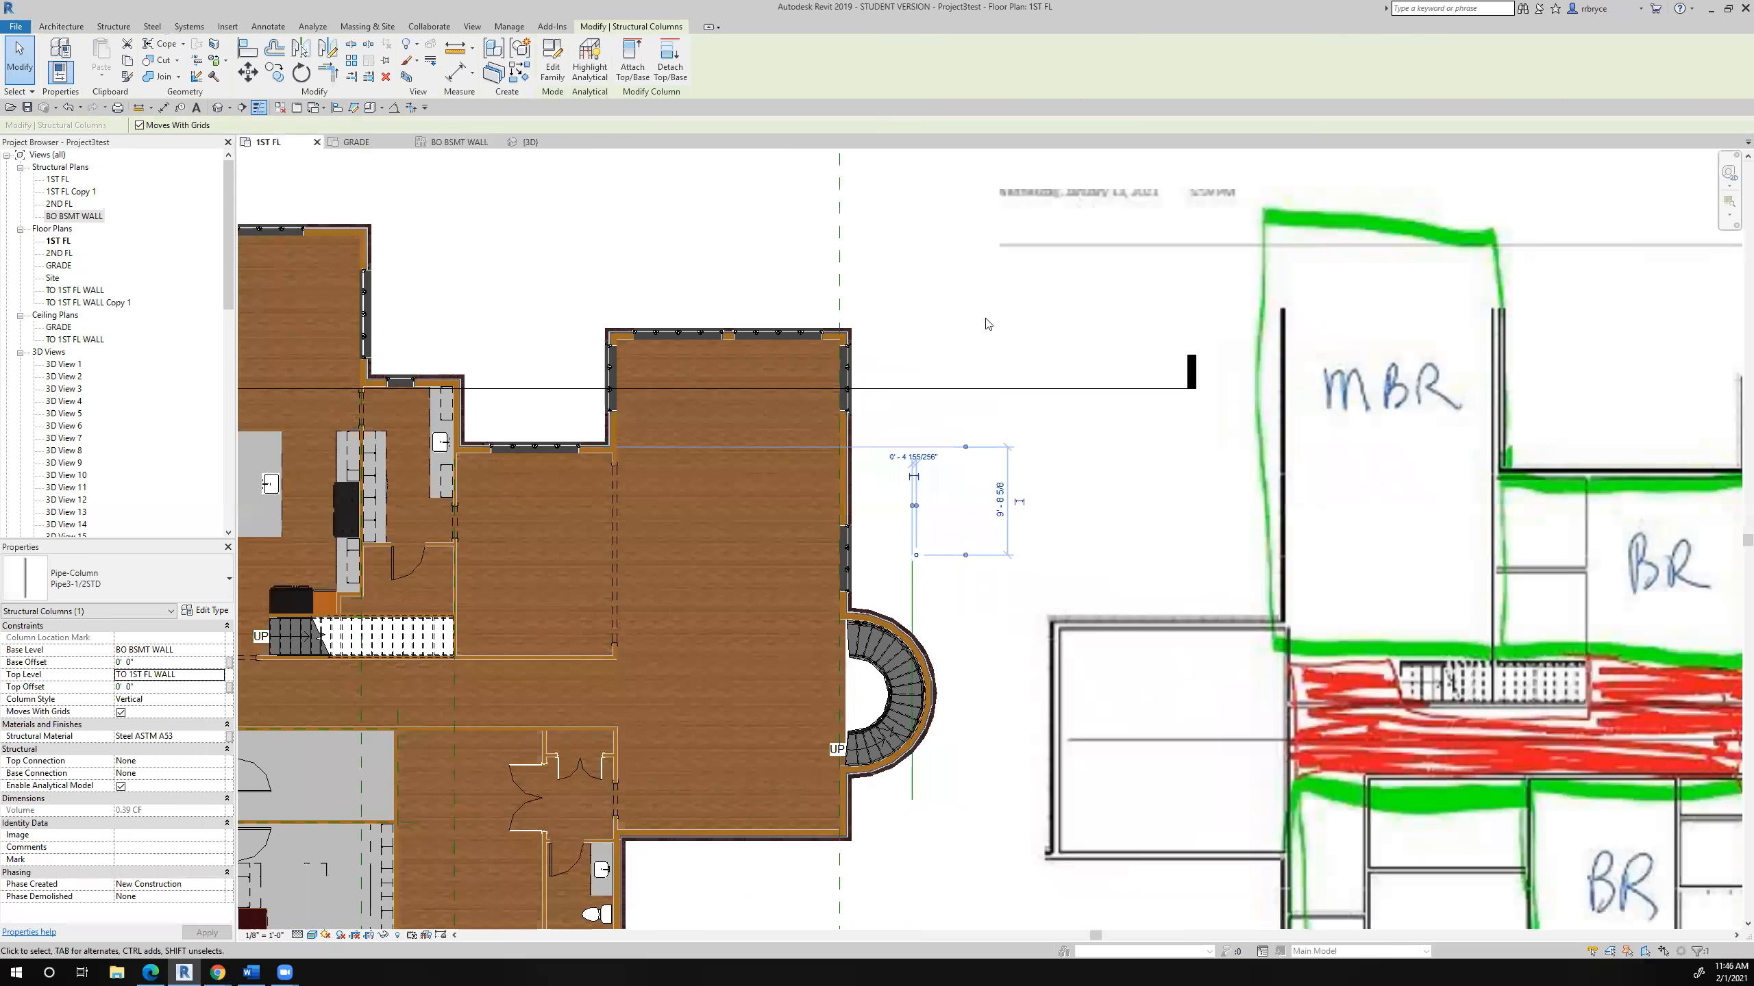
click(971, 449)
scroll(941, 599, up, 6)
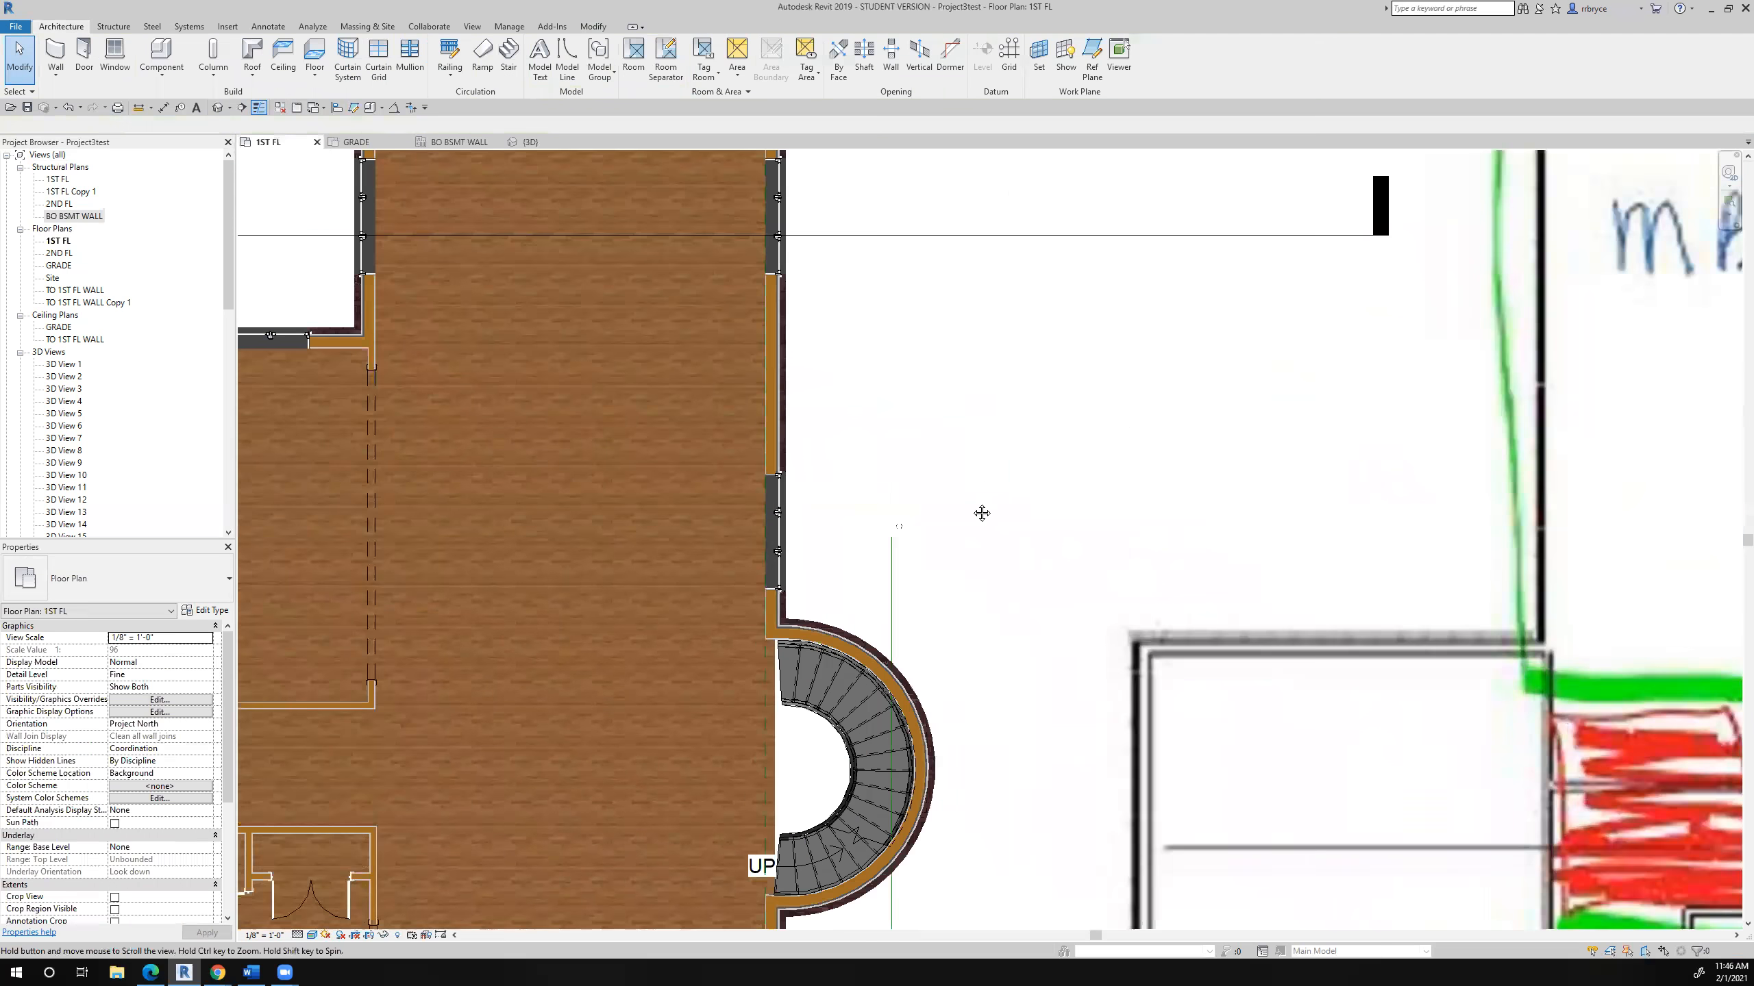
click(964, 371)
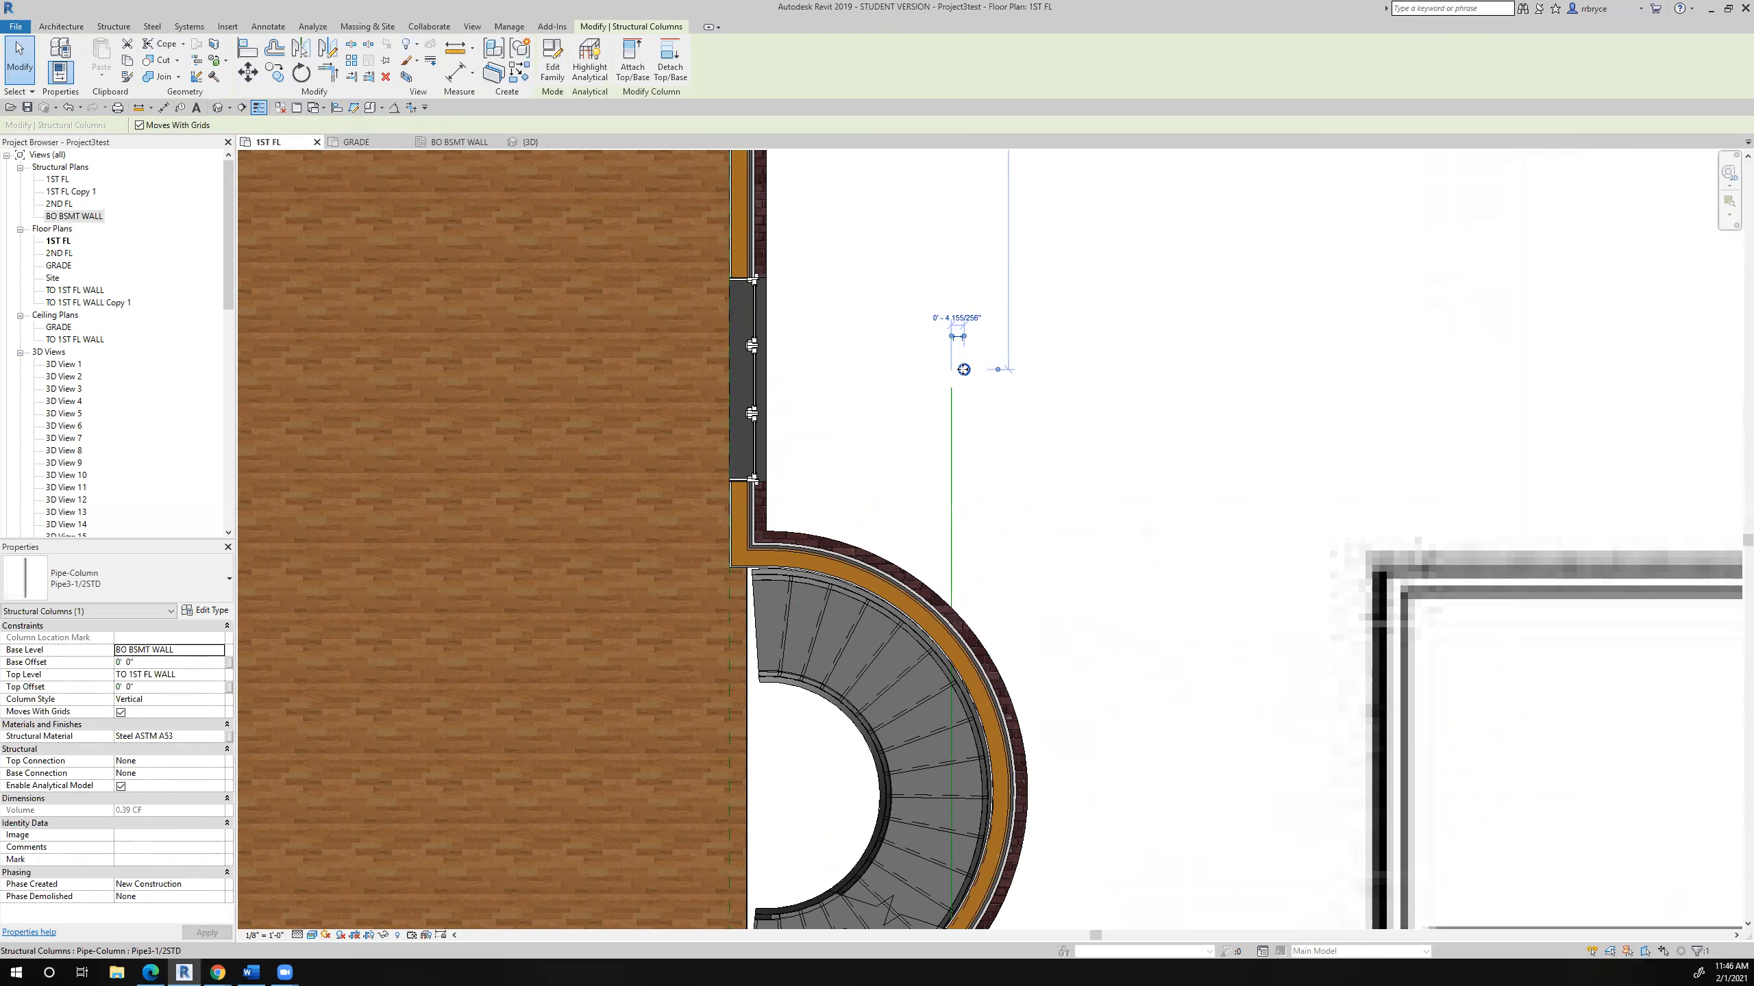
click(274, 72)
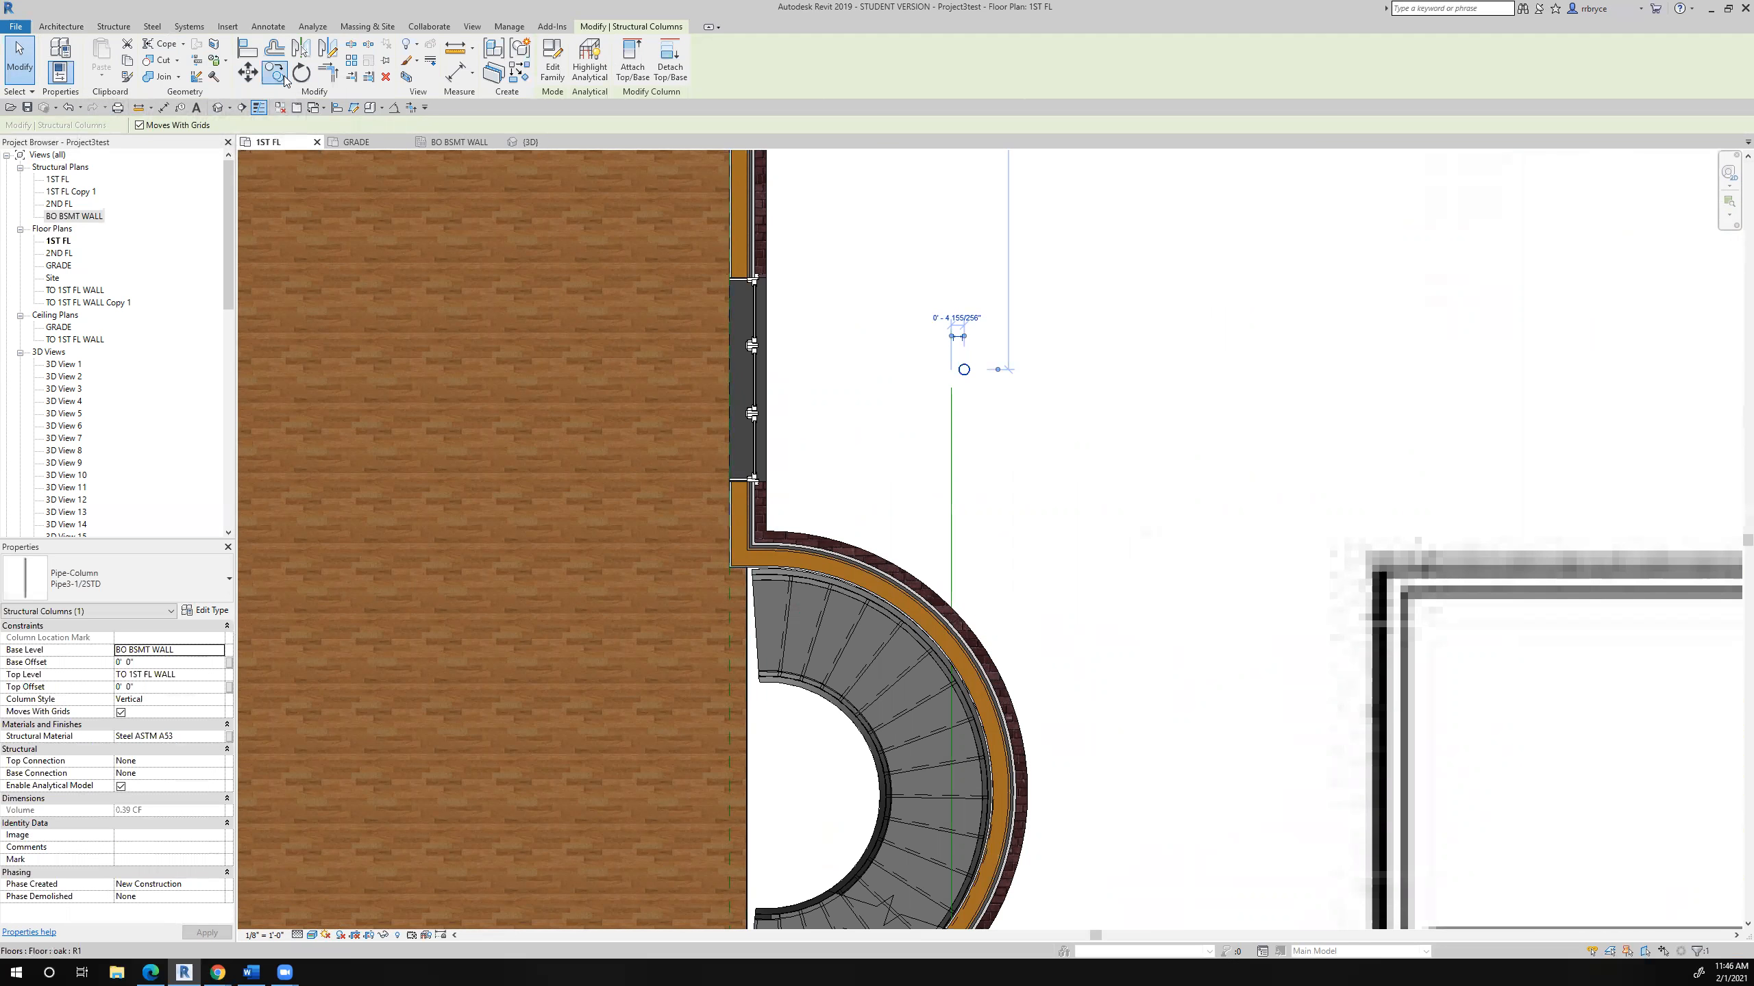
click(964, 371)
scroll(835, 464, up, 3)
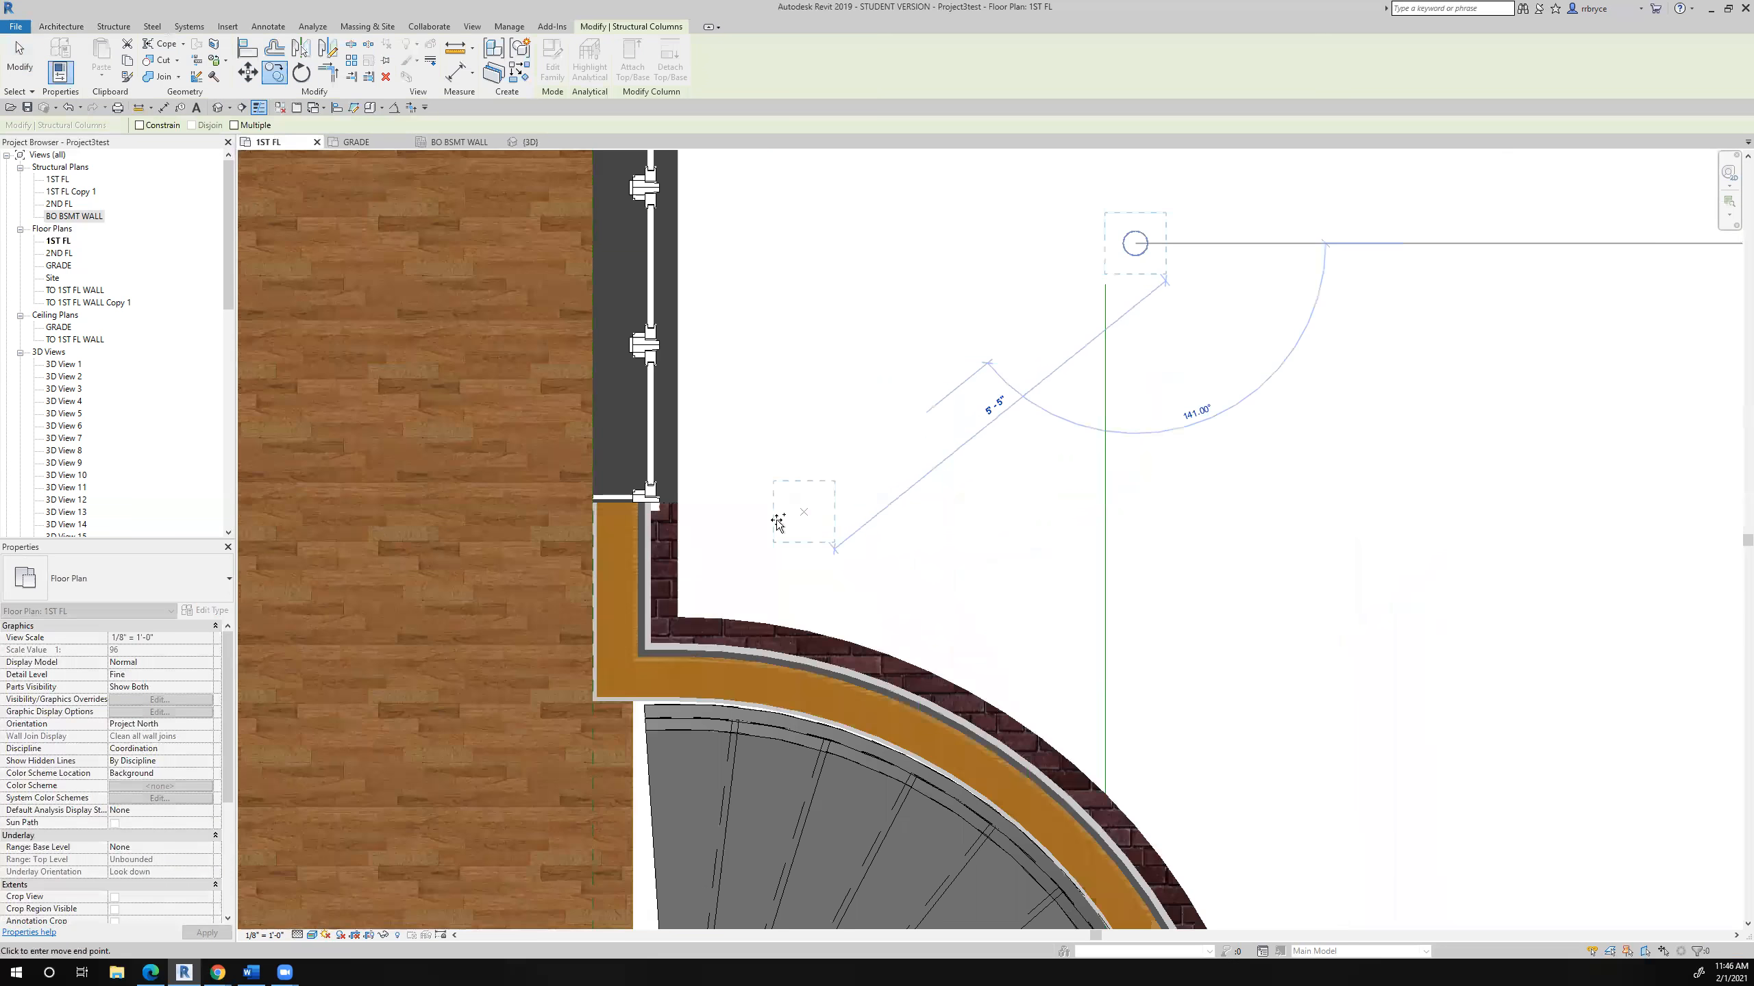
click(613, 680)
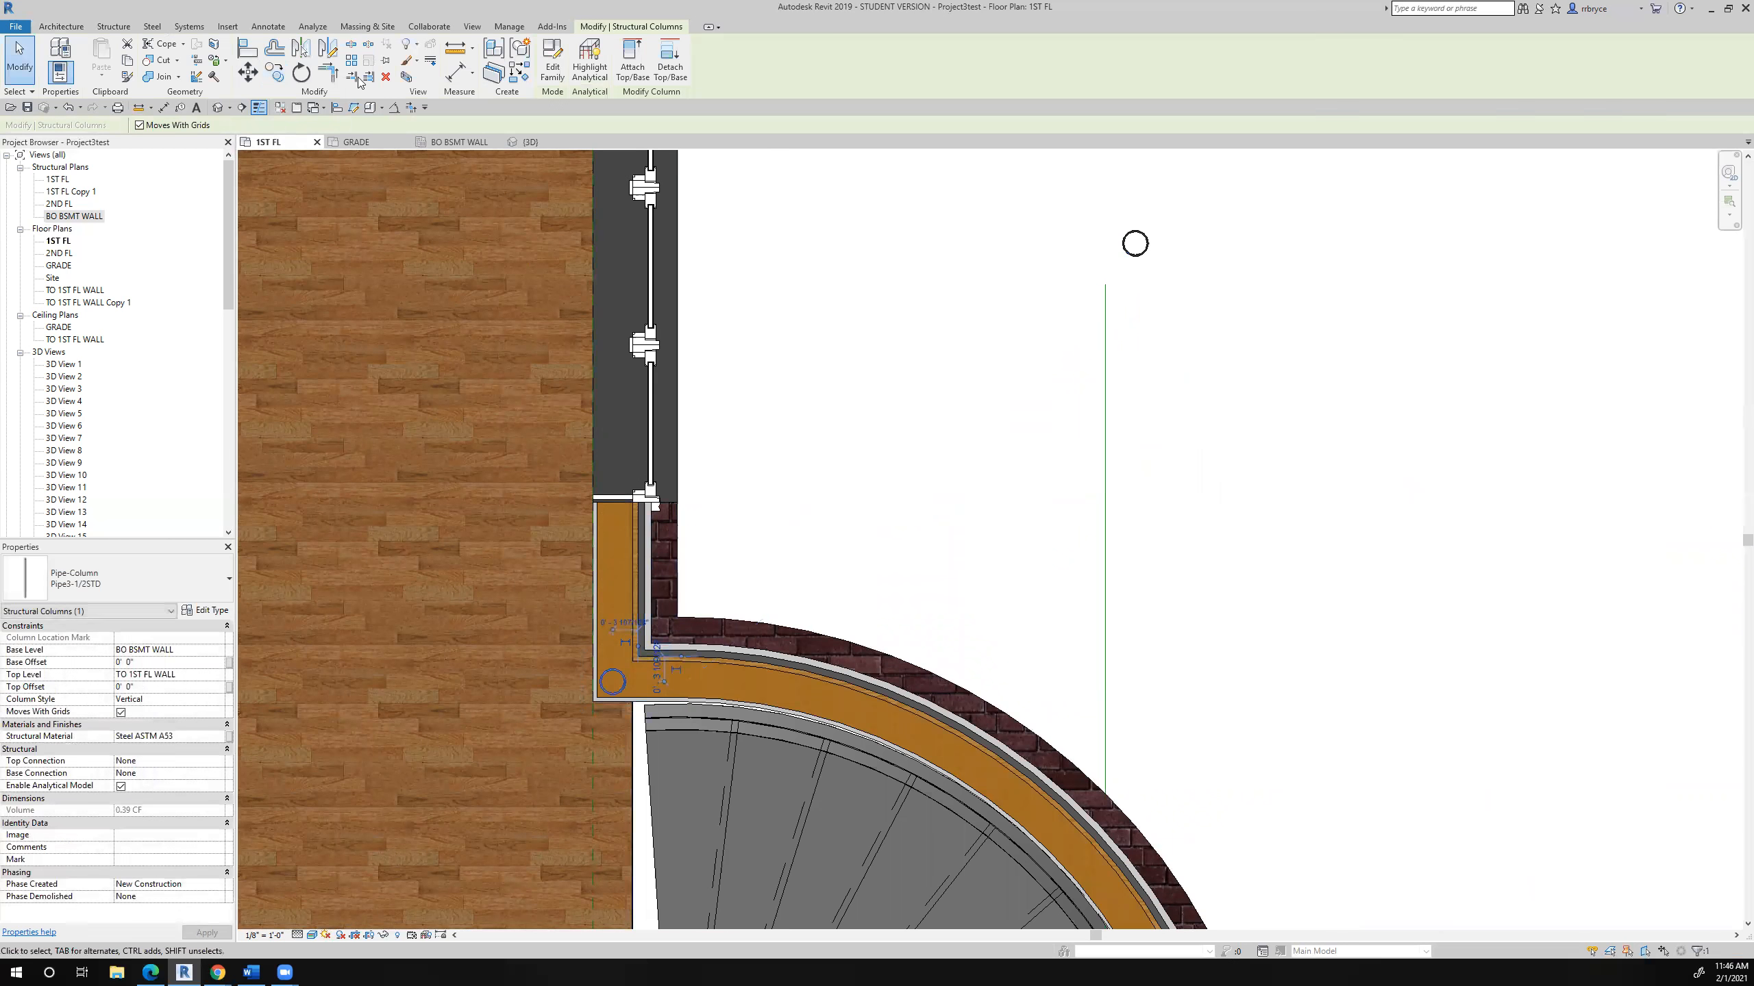
- Move the original outside pipe column into the straight house wall, between the window and the corner column
click(1135, 255)
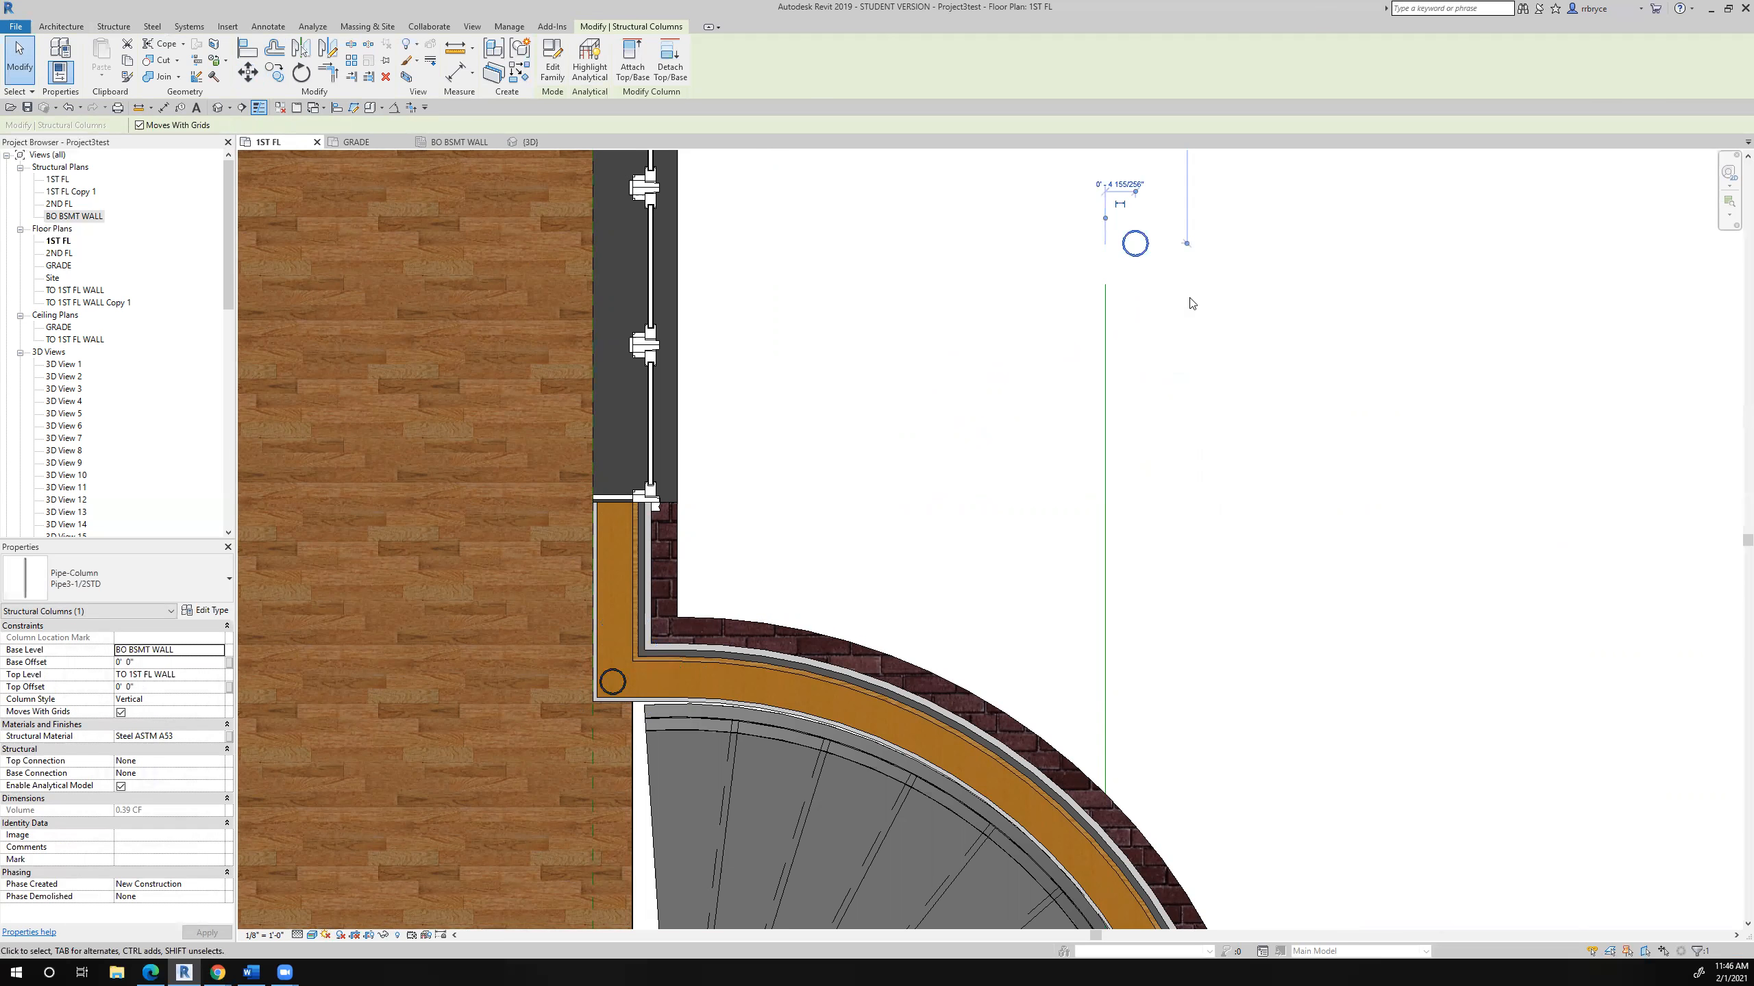
drag(1131, 243, 612, 529)
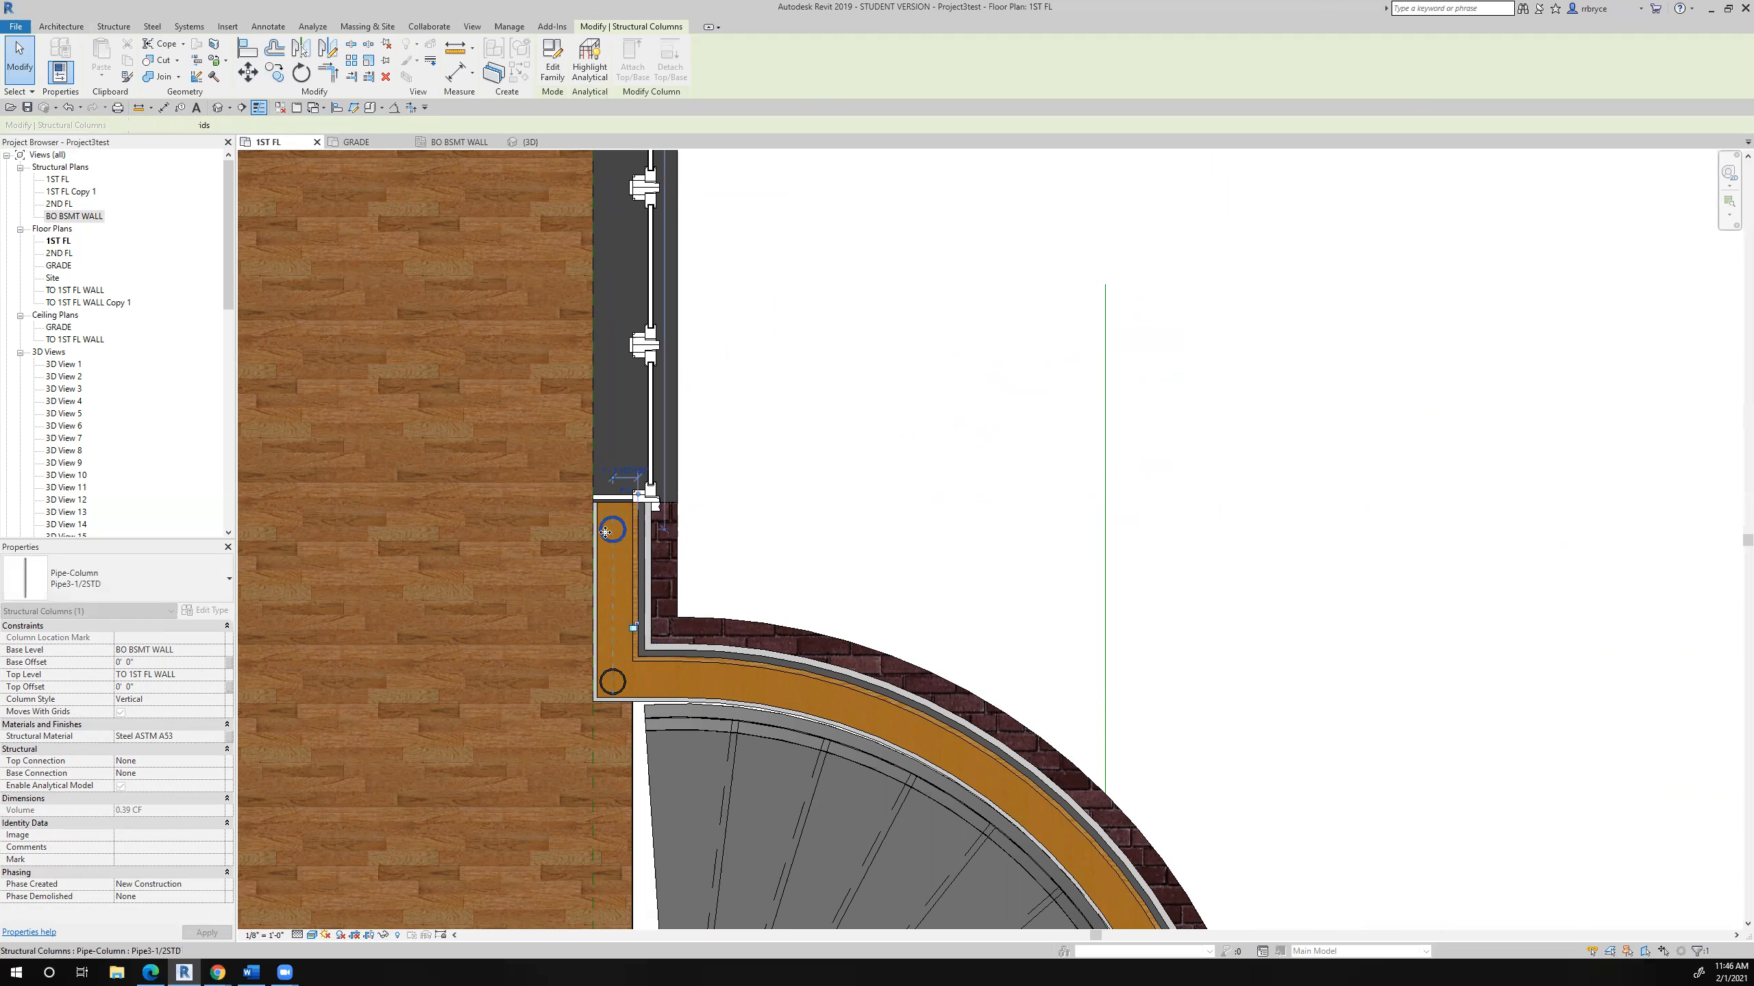
middle_drag(770, 516, 772, 428)
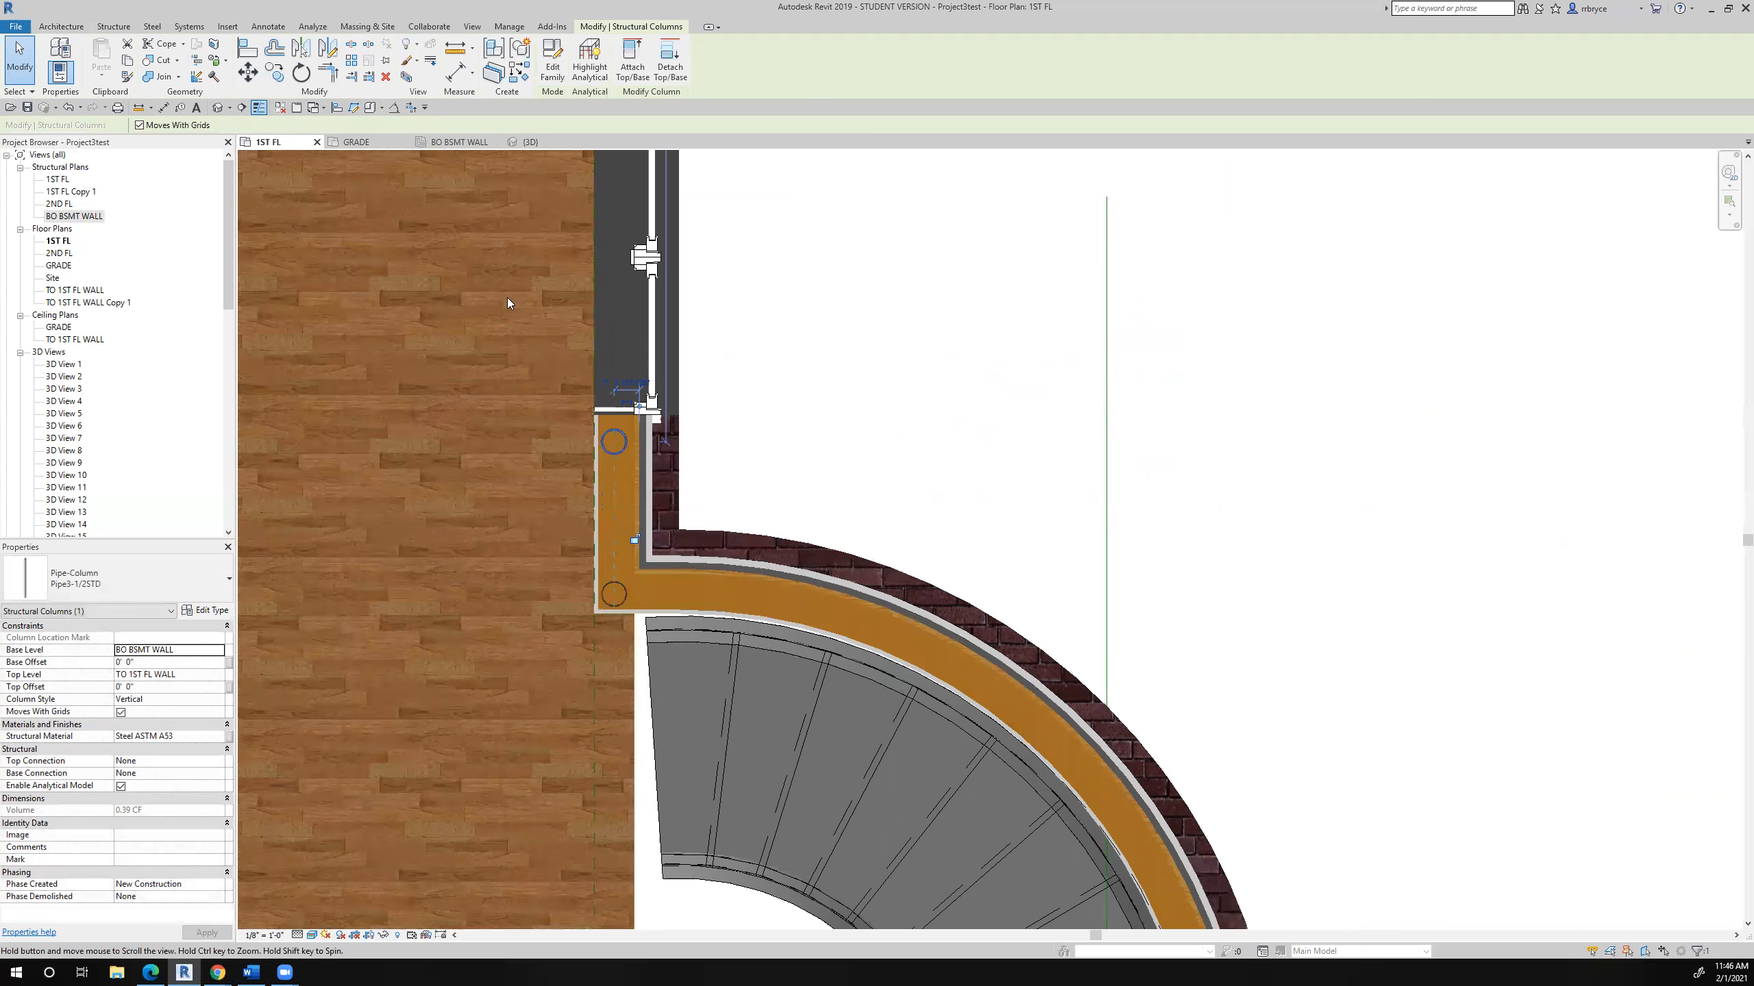
- Draw a W12X26 beam on the 1ST FL level from the column beside the window, straight along the house wall past the corner column
click(112, 27)
click(52, 53)
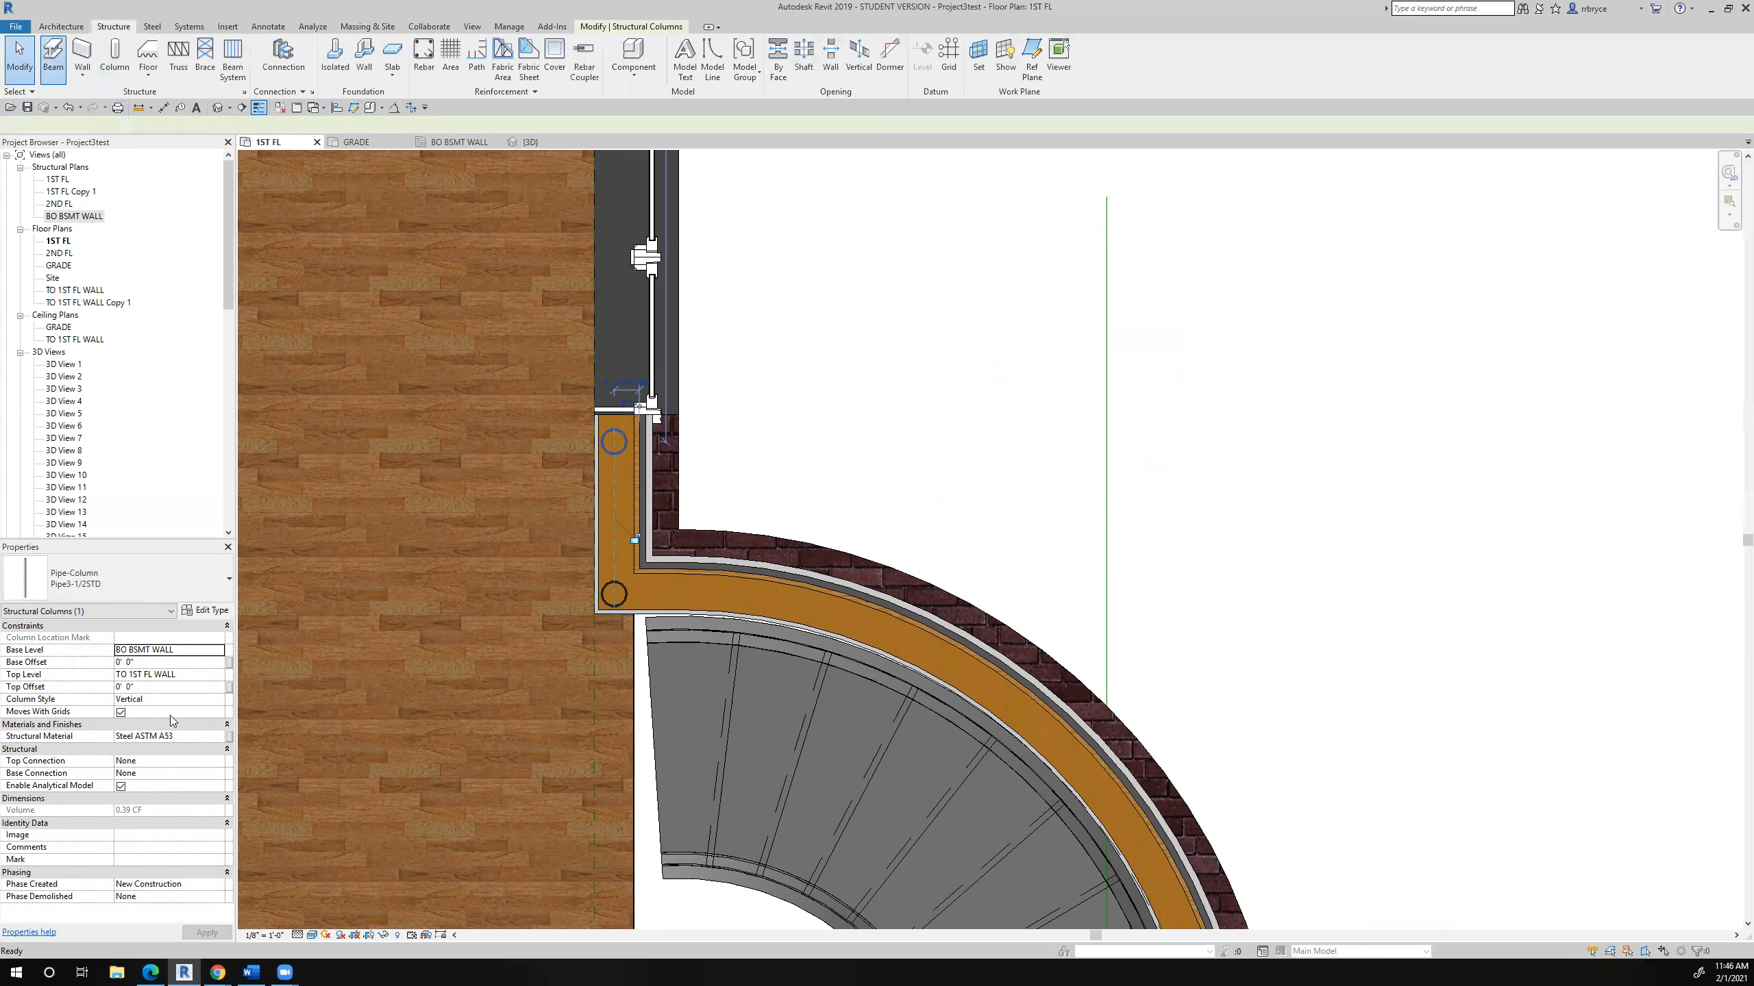
click(88, 578)
click(61, 774)
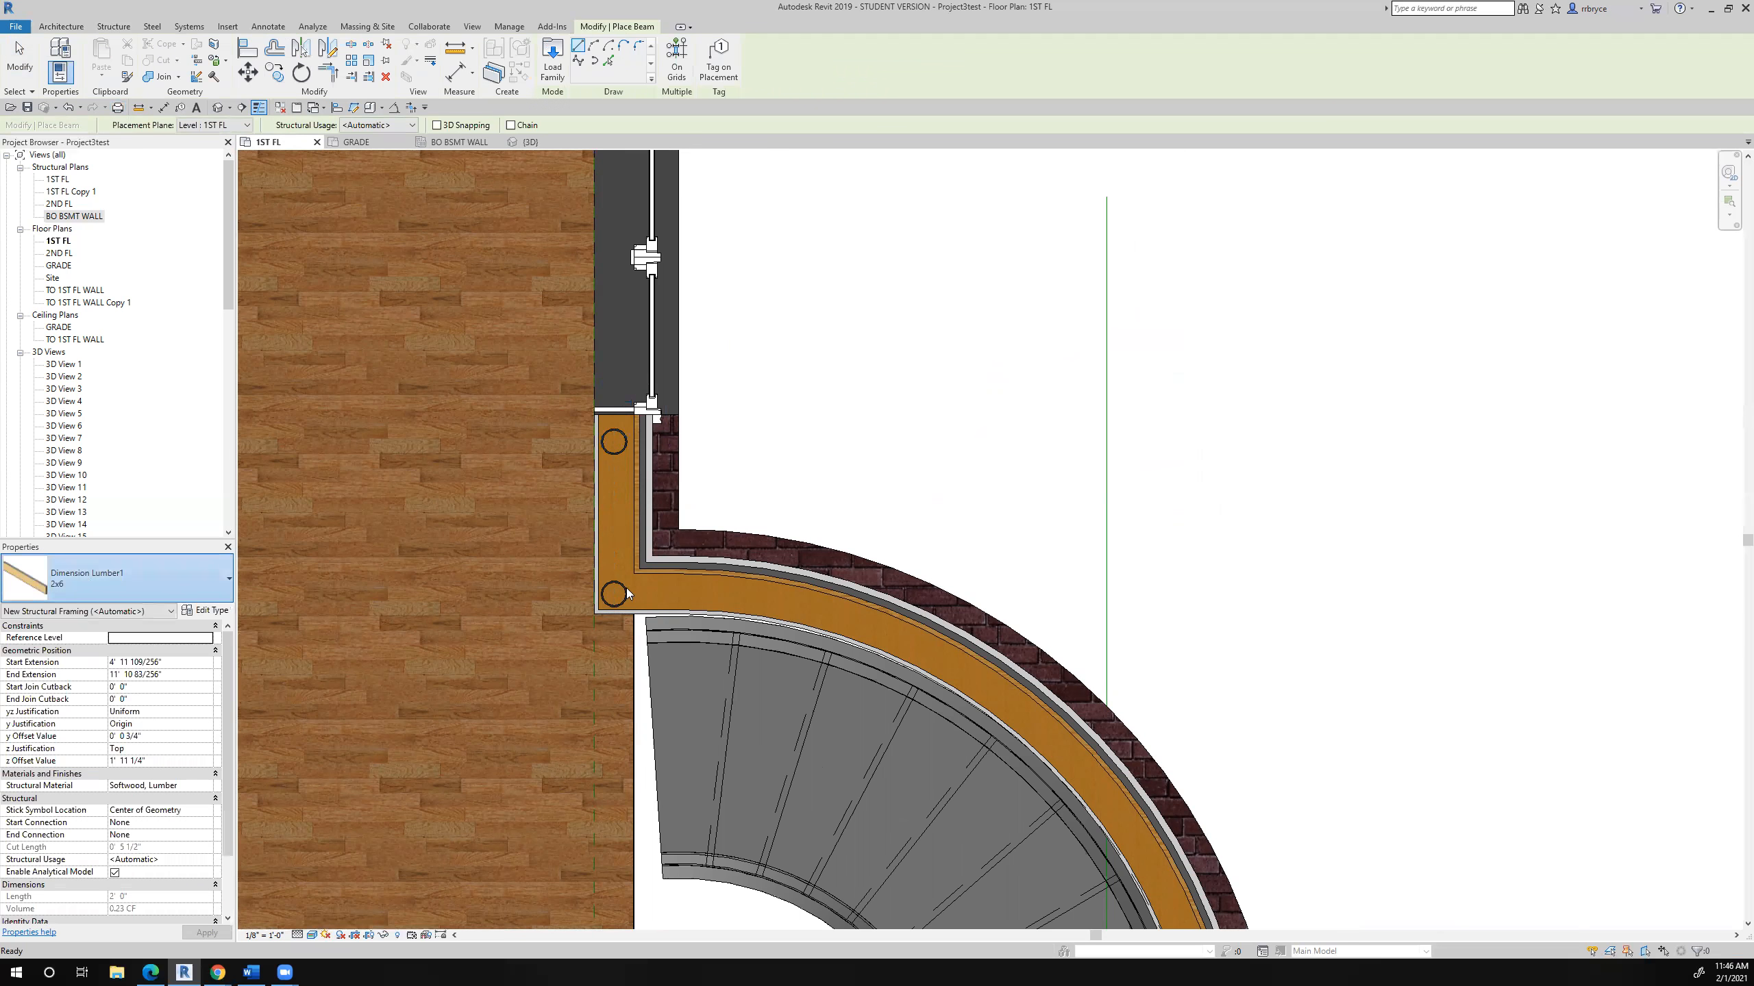
click(613, 442)
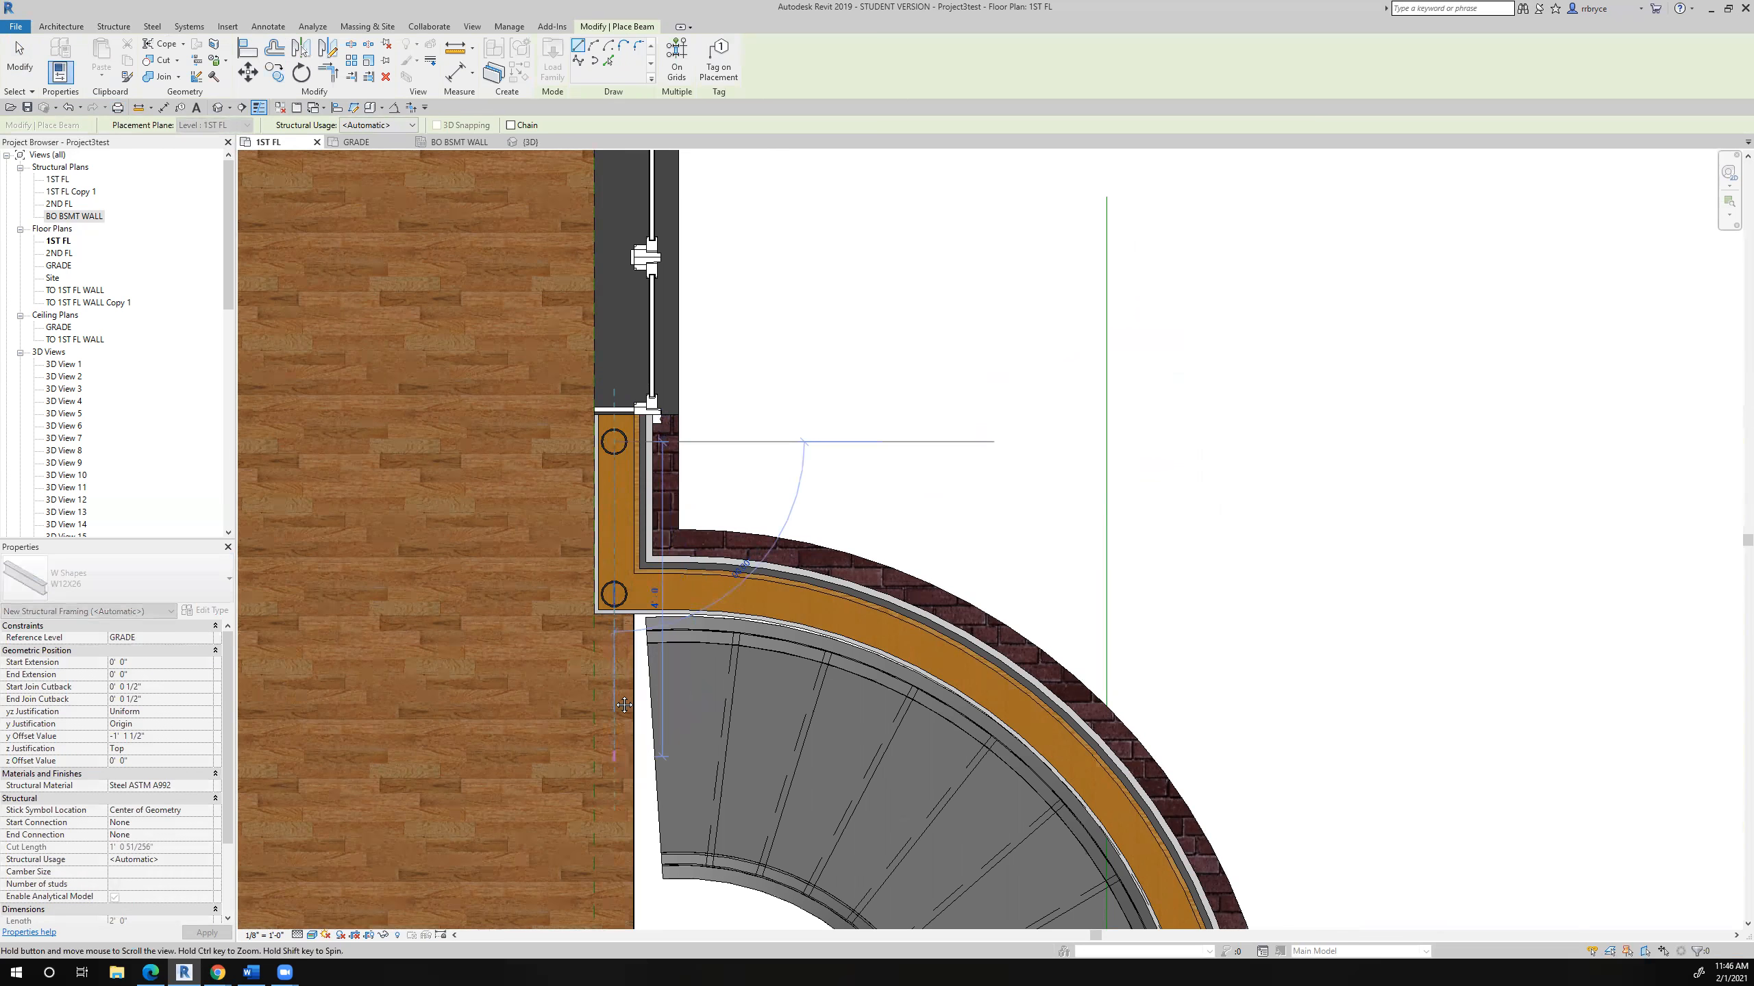
click(602, 776)
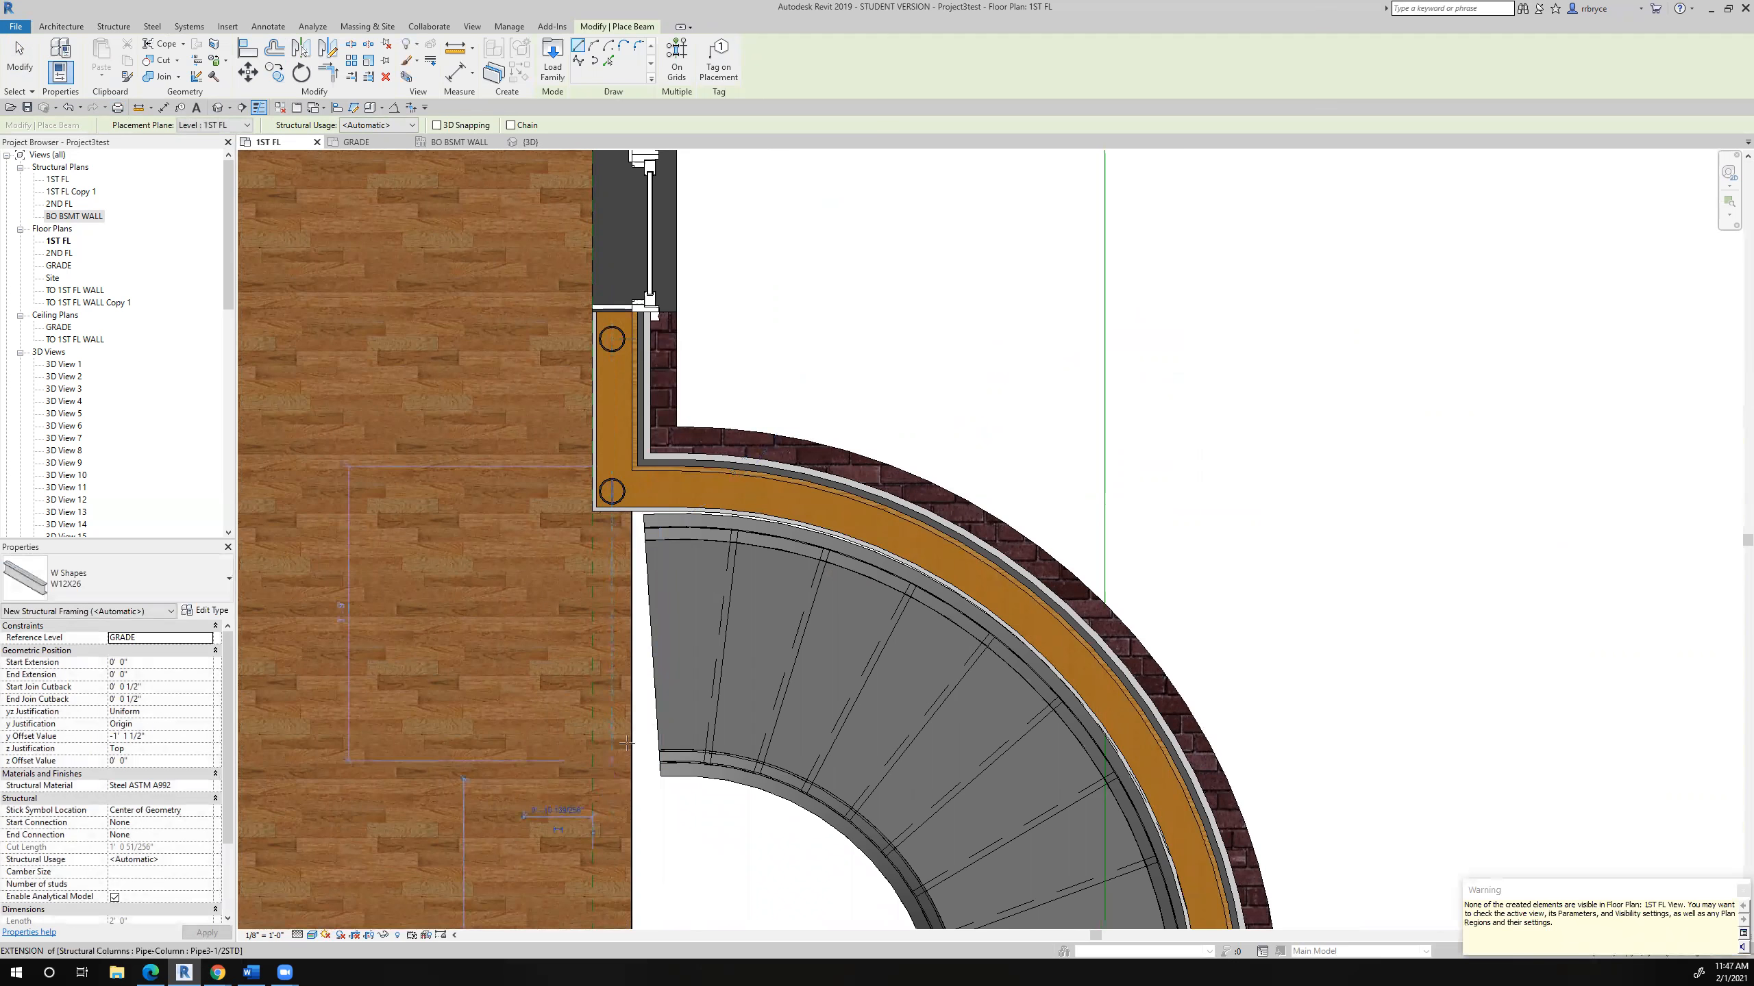
key(Escape)
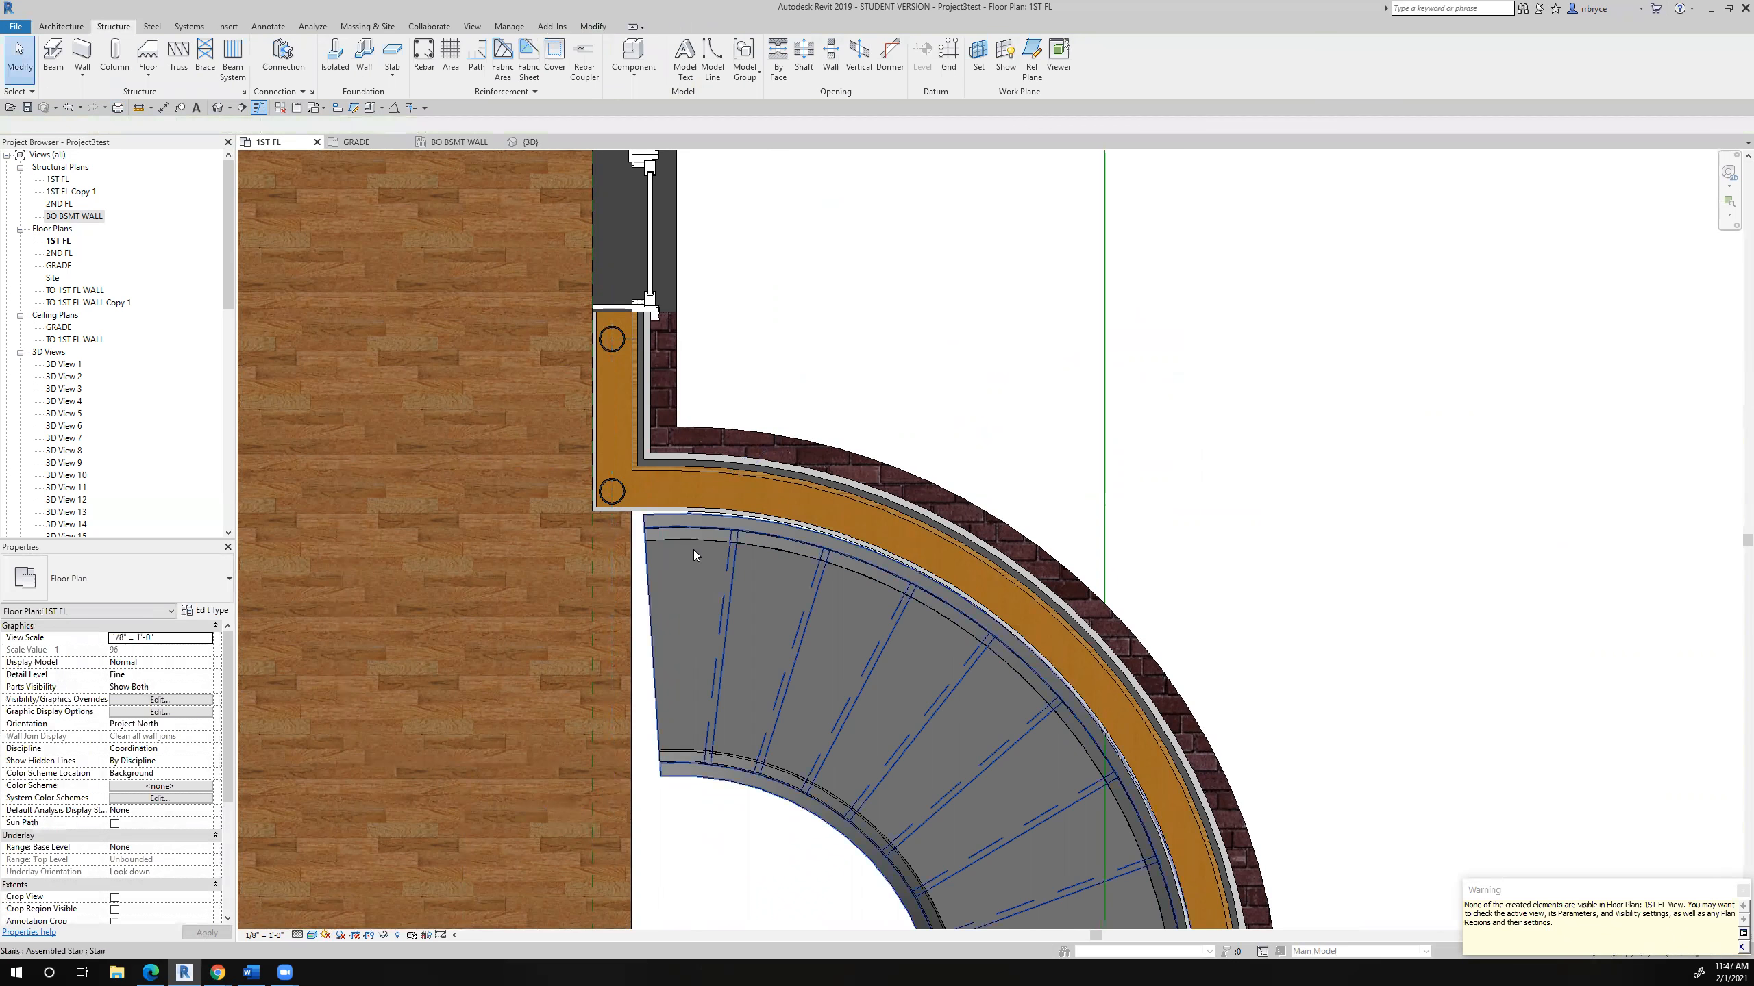
- Move the Section 3 line down the plan to just above the curved bay and open its section view
scroll(725, 352, down, 6)
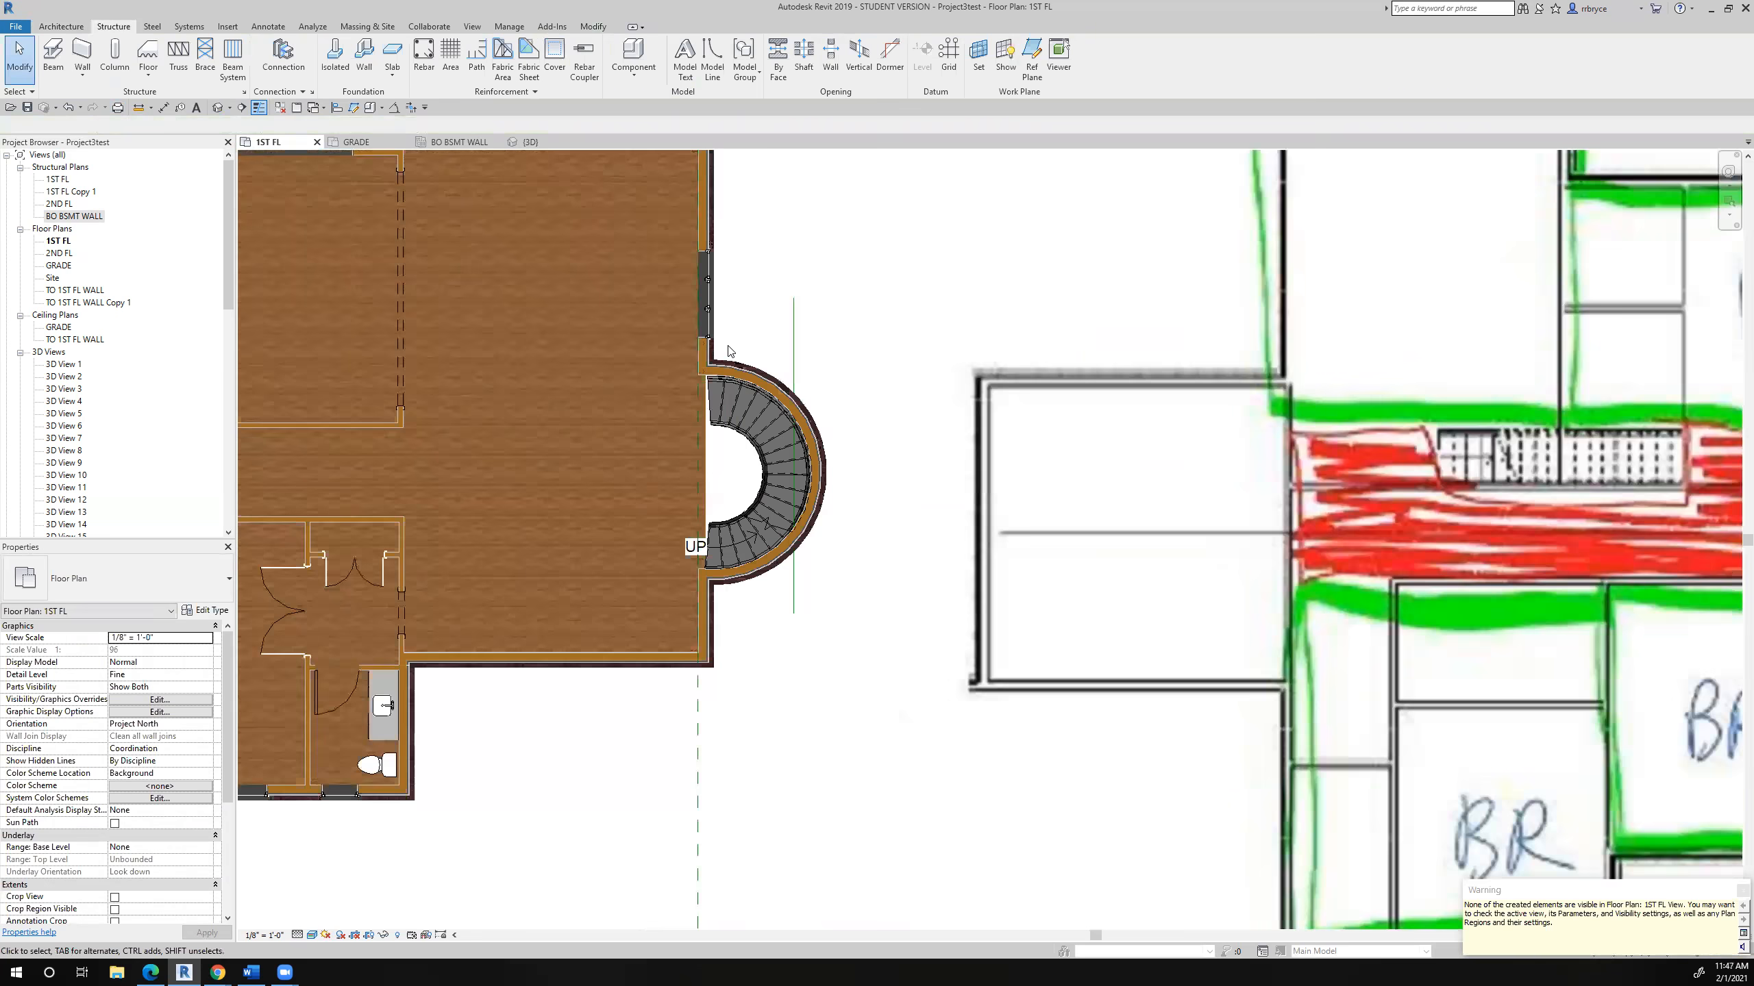
scroll(725, 352, down, 2)
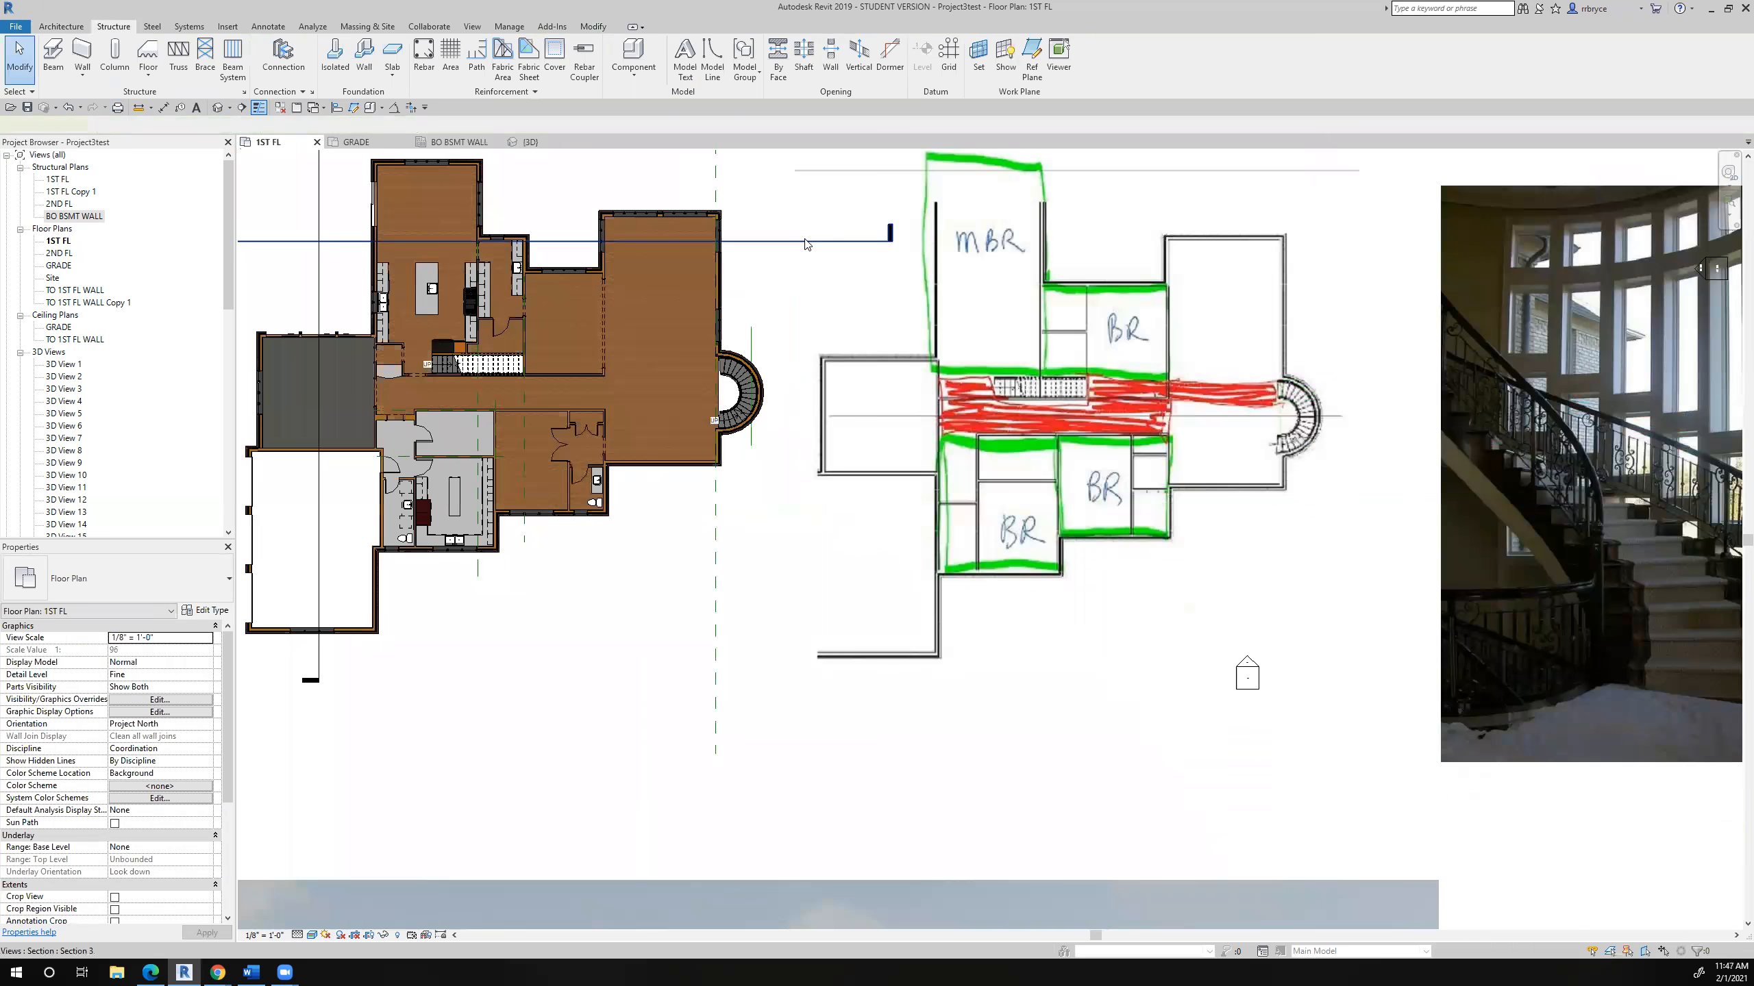
click(816, 241)
drag(817, 328, 804, 341)
right_click(804, 341)
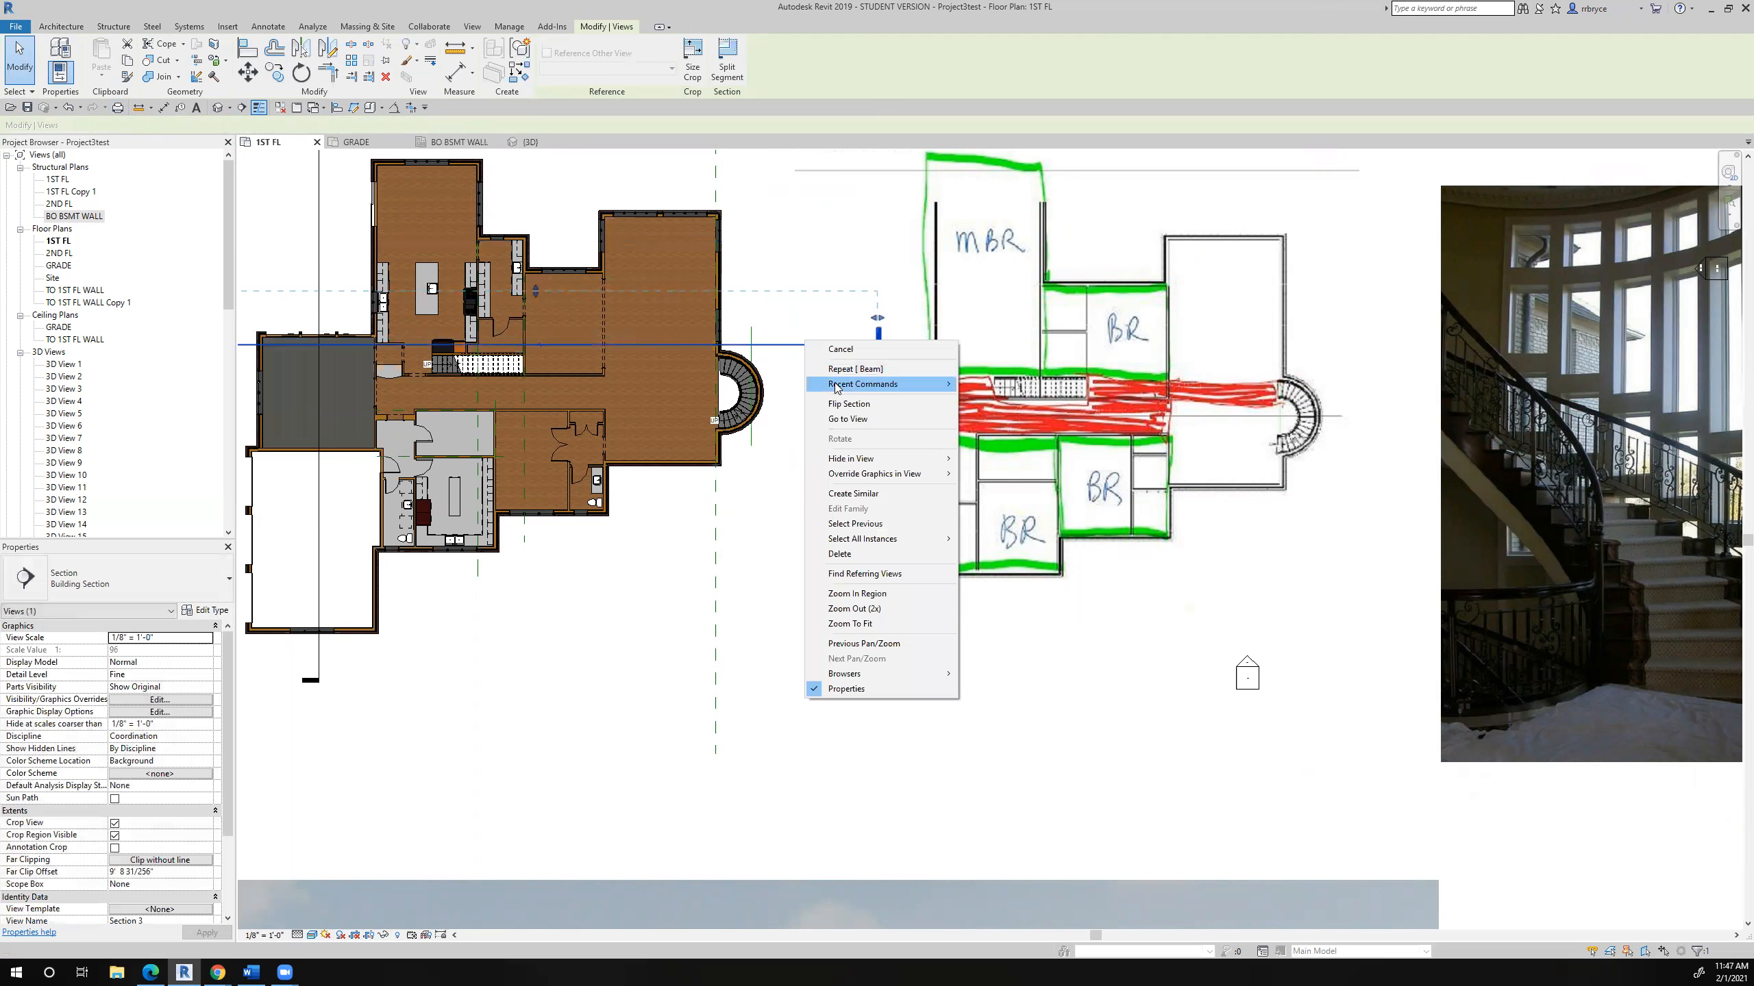
click(848, 419)
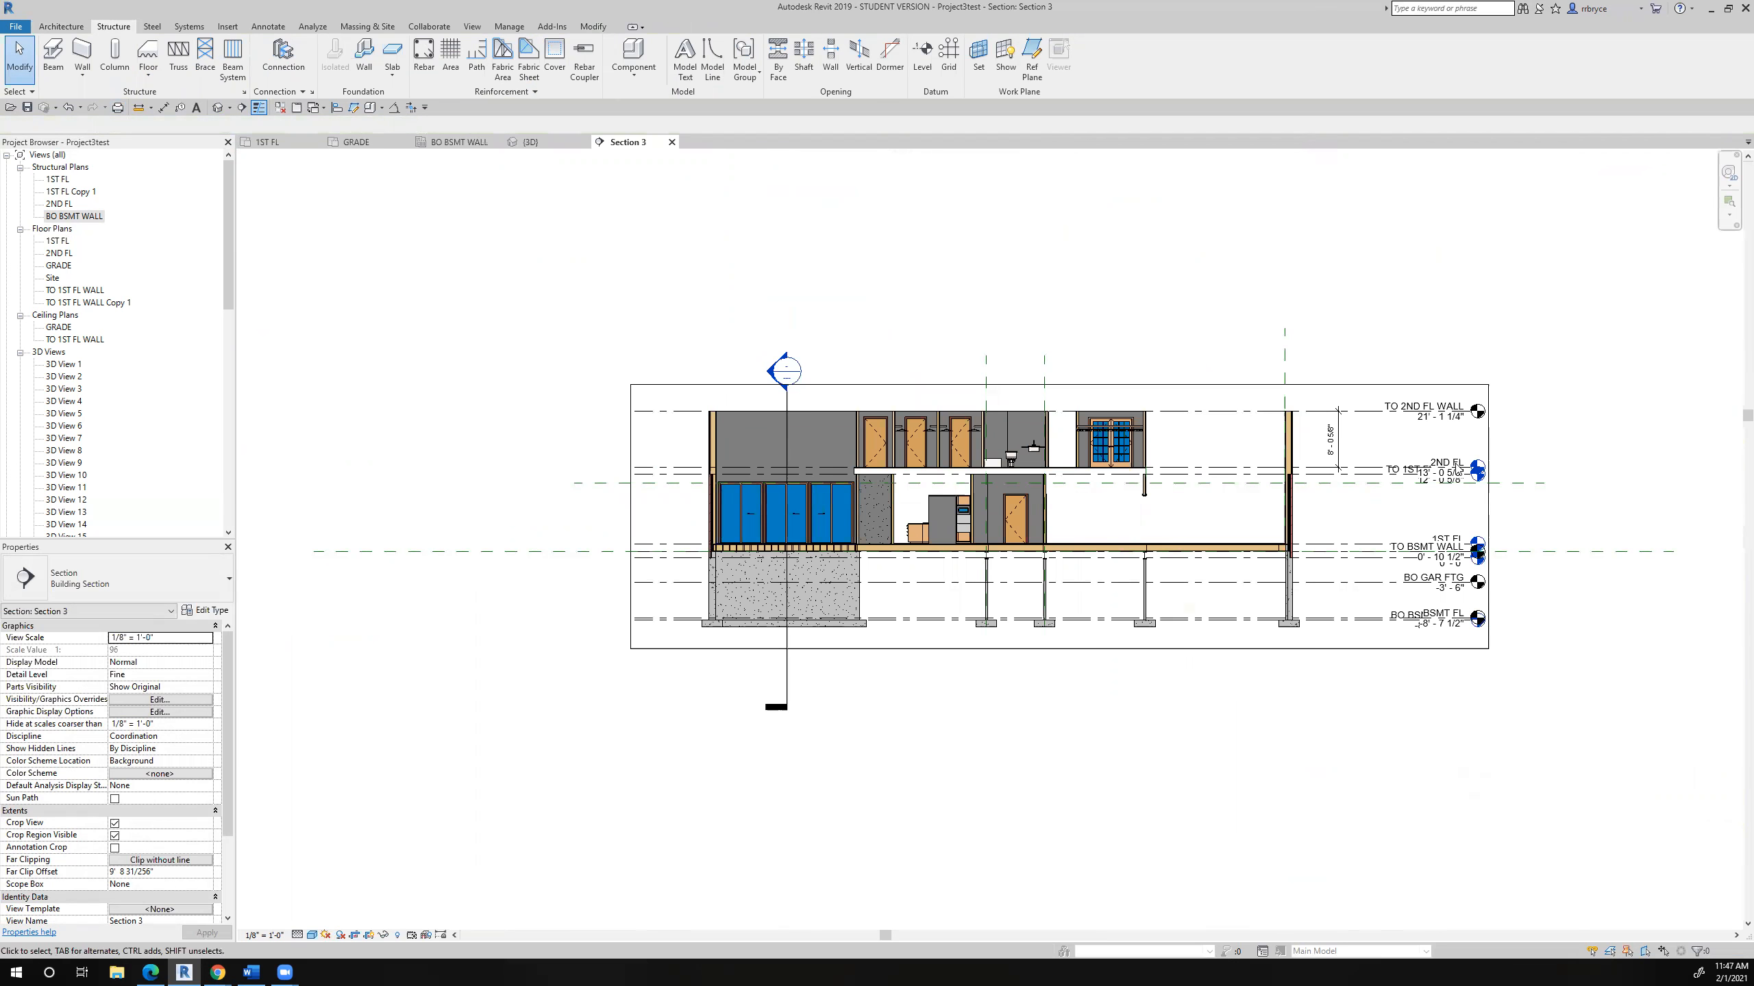
- Examine the W12X26 beam in the first floor framing beside the exterior wall in Section 3
scroll(1332, 556, up, 4)
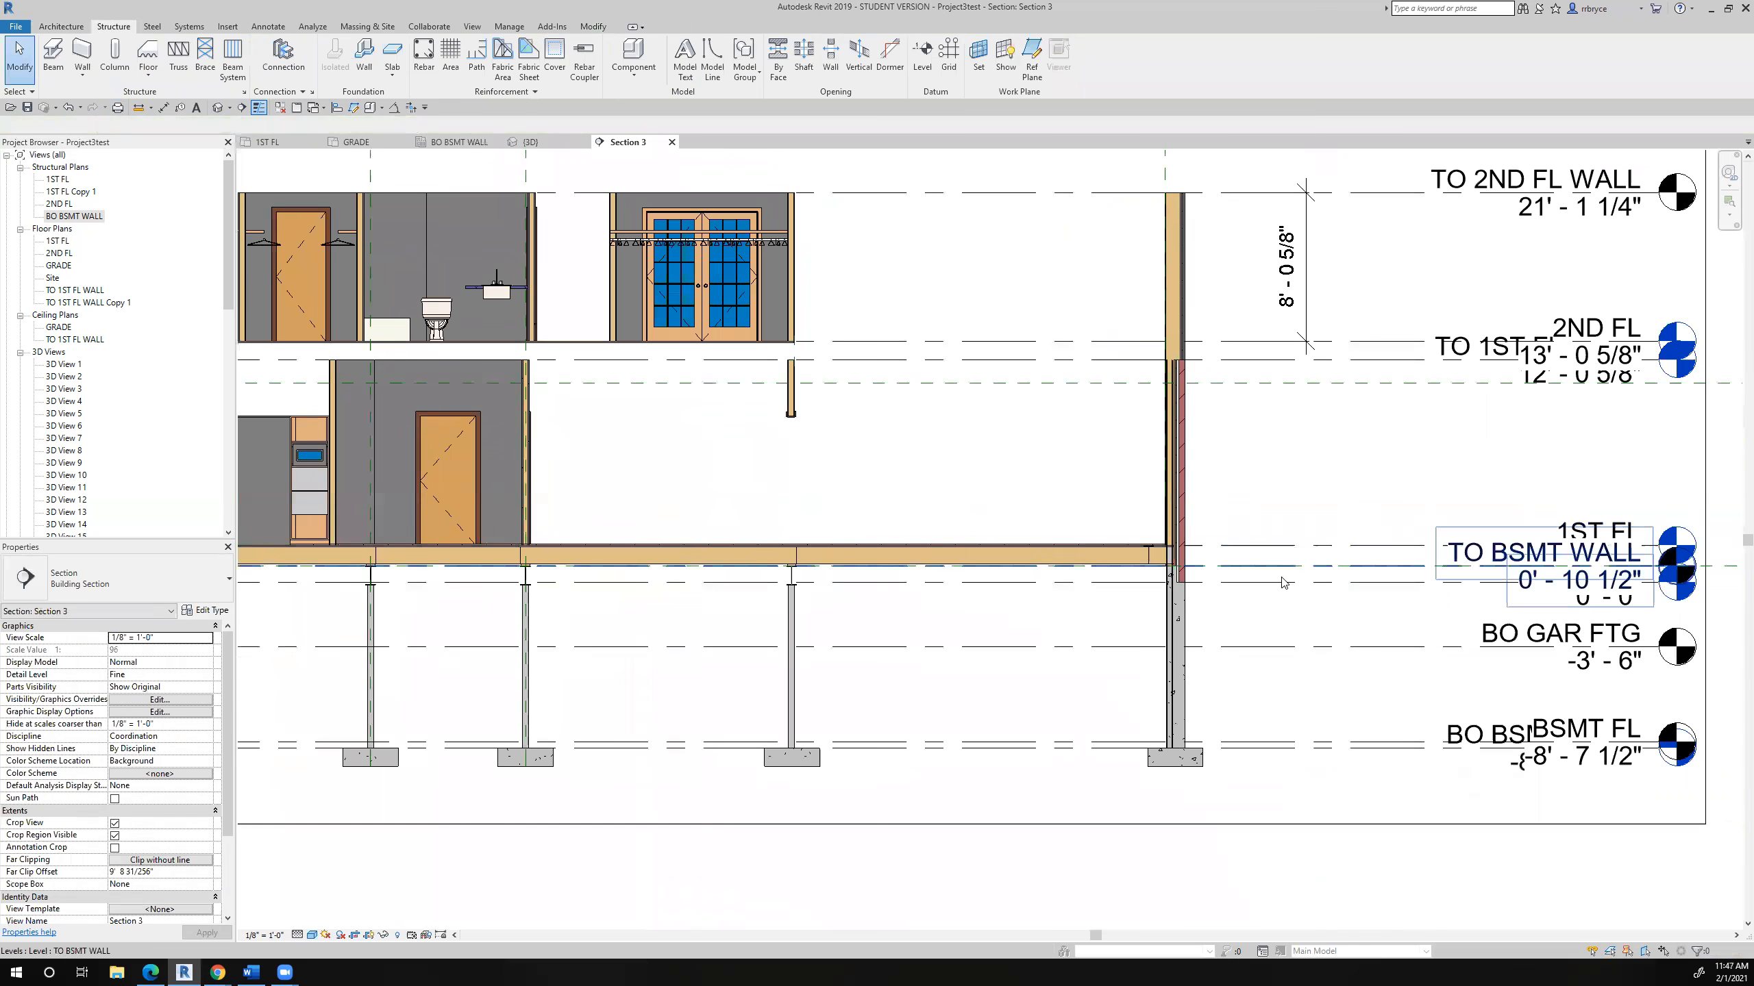
scroll(1280, 583, down, 1)
middle_drag(1280, 582, 1081, 606)
scroll(1037, 625, up, 4)
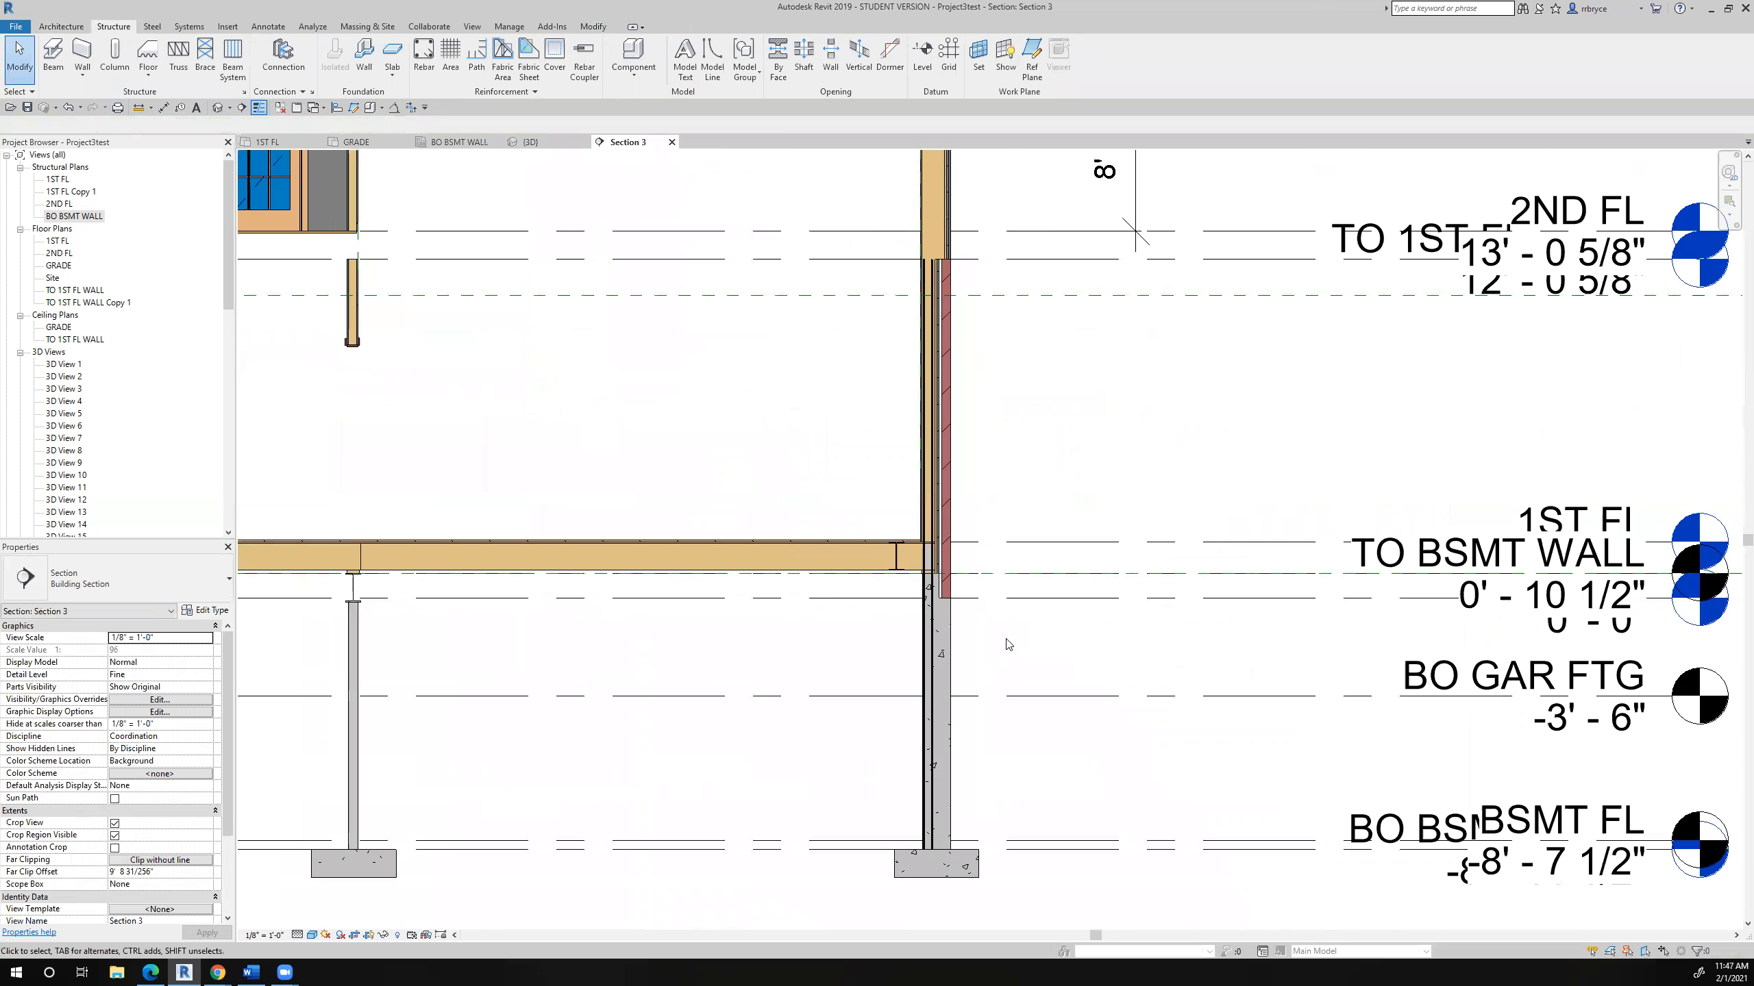
click(890, 561)
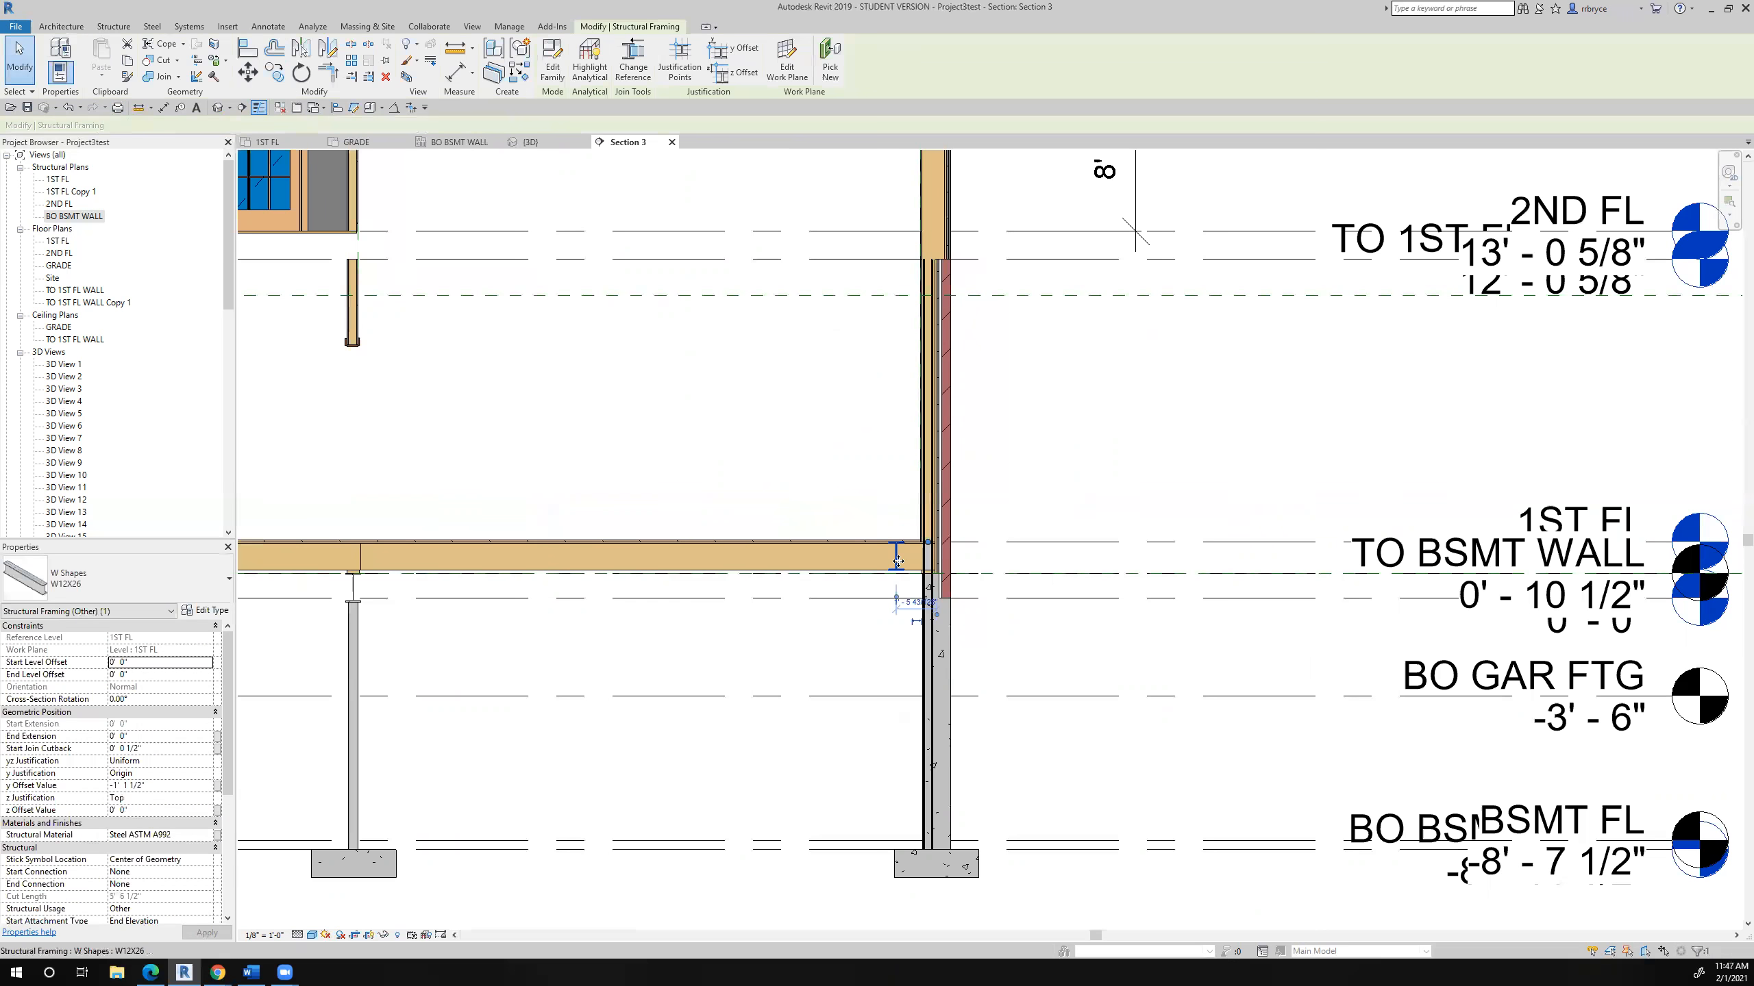
scroll(897, 561, up, 5)
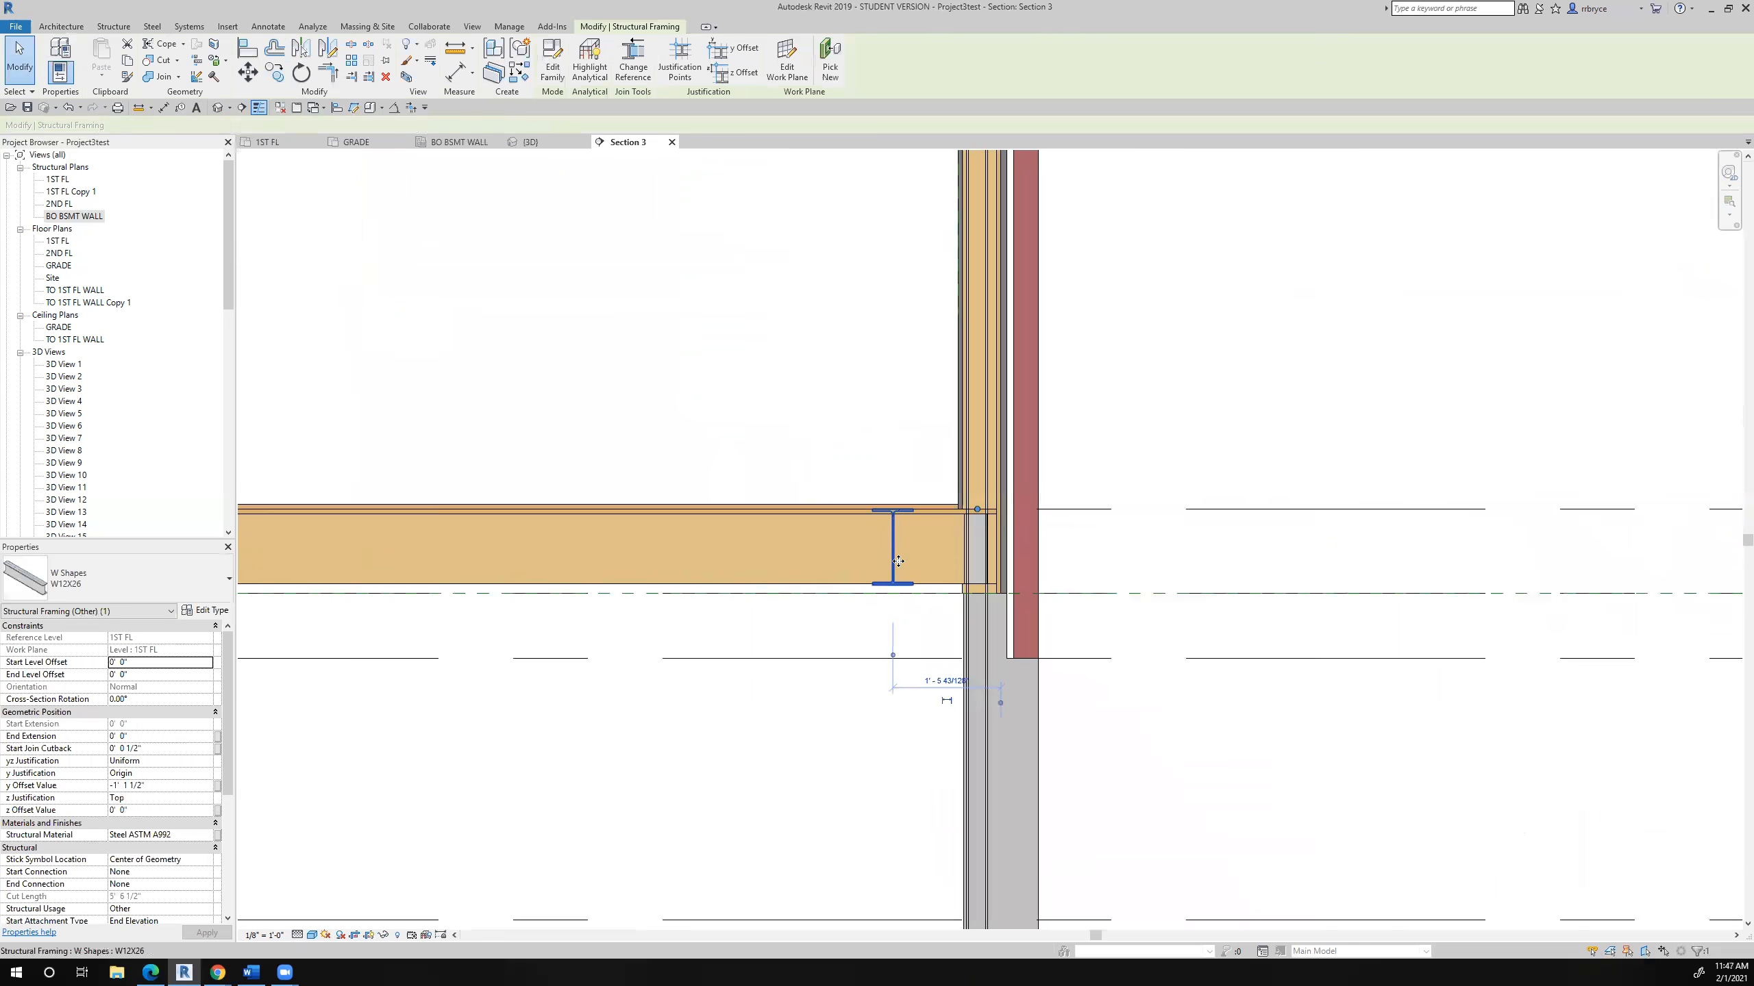
scroll(898, 561, down, 3)
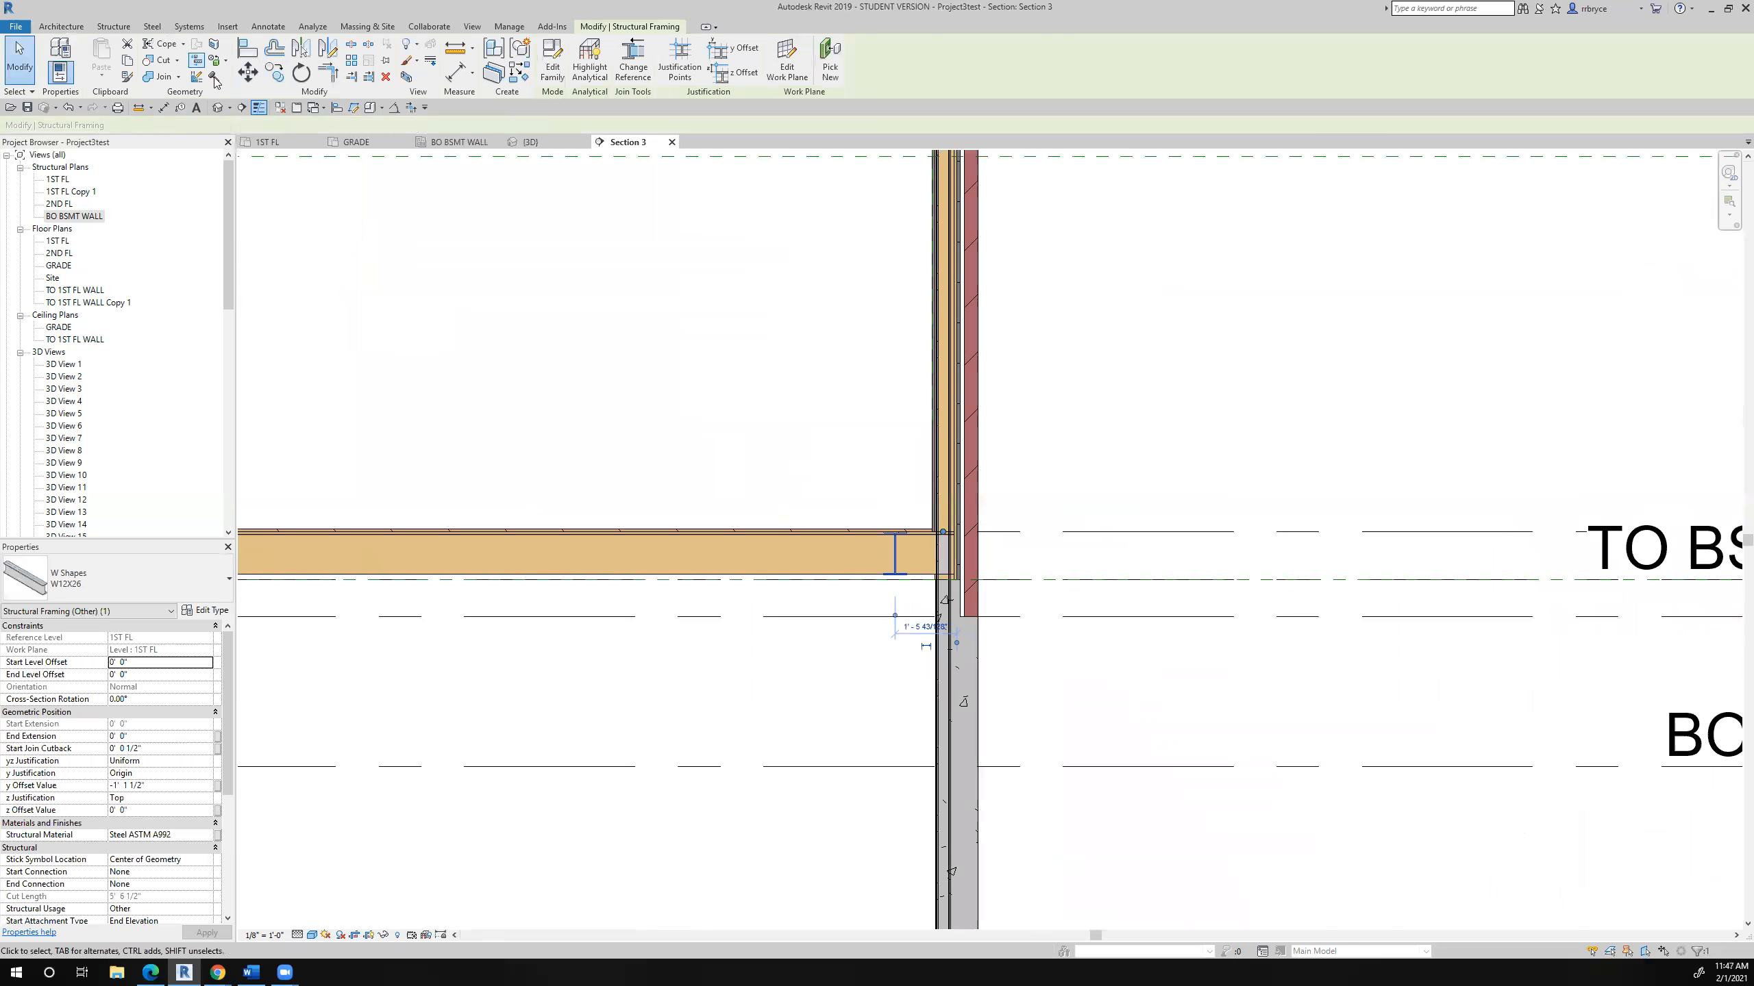
- Try to align the W12X26 beam's web with the centerline of the exterior stud wall
click(247, 47)
scroll(991, 464, up, 4)
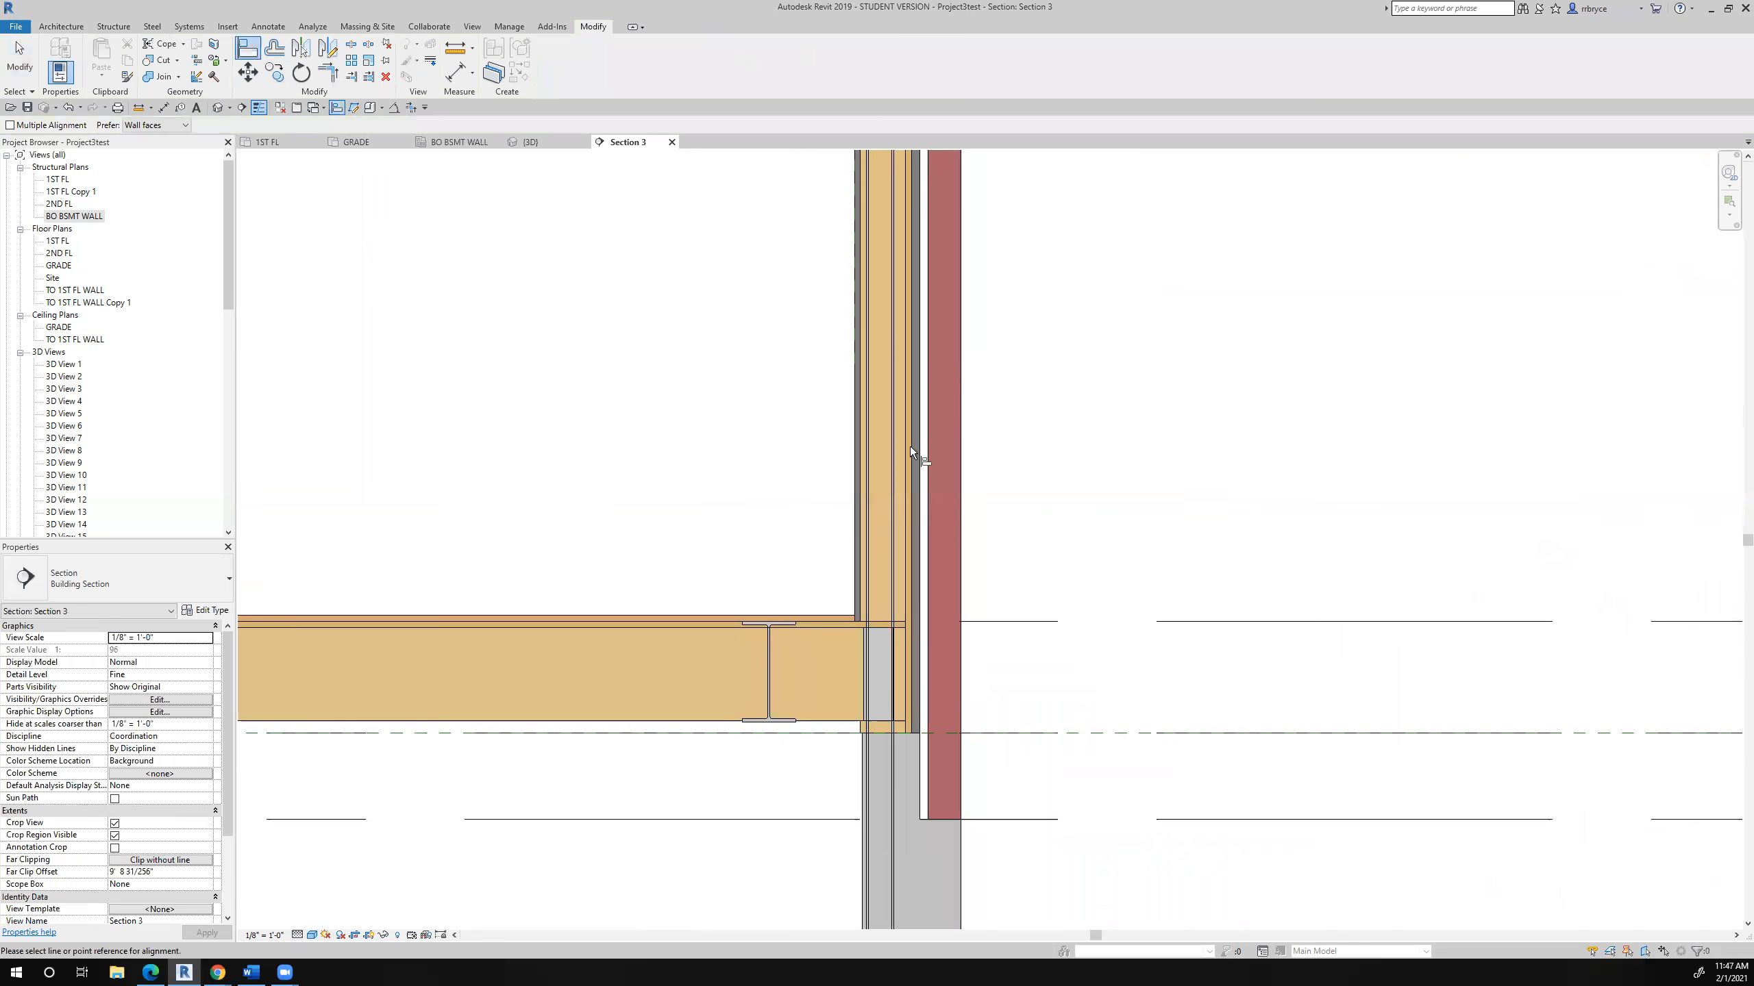
scroll(781, 666, up, 5)
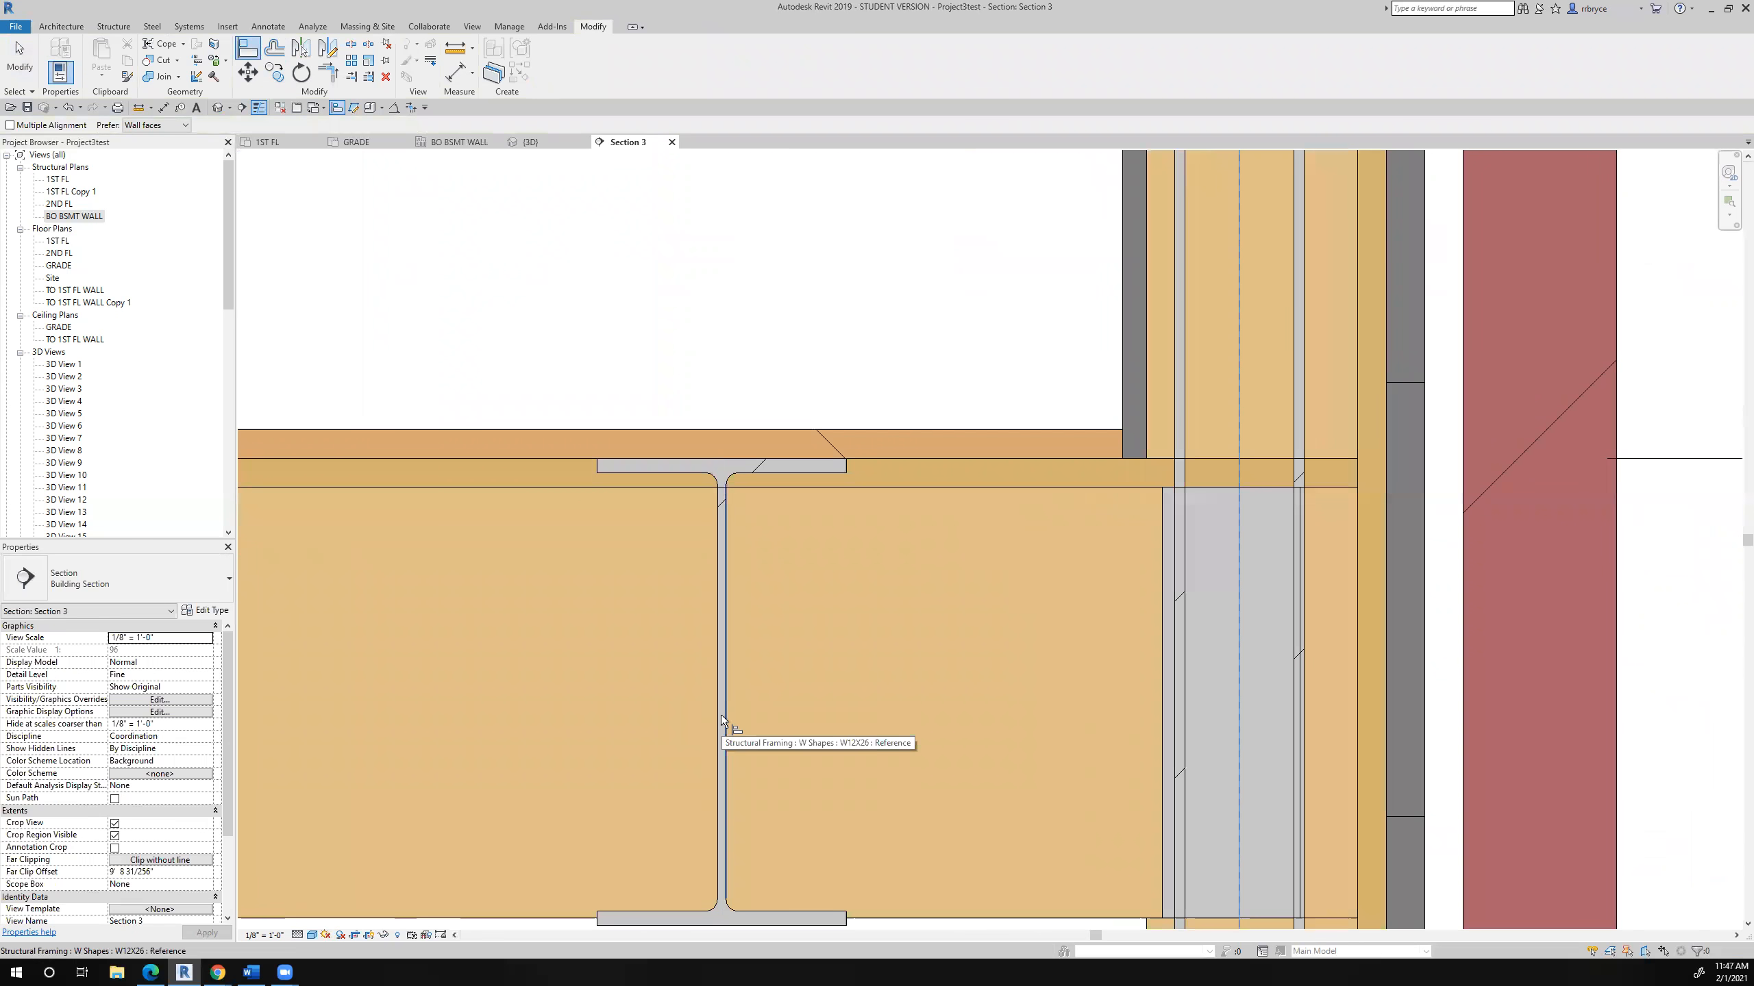
click(718, 678)
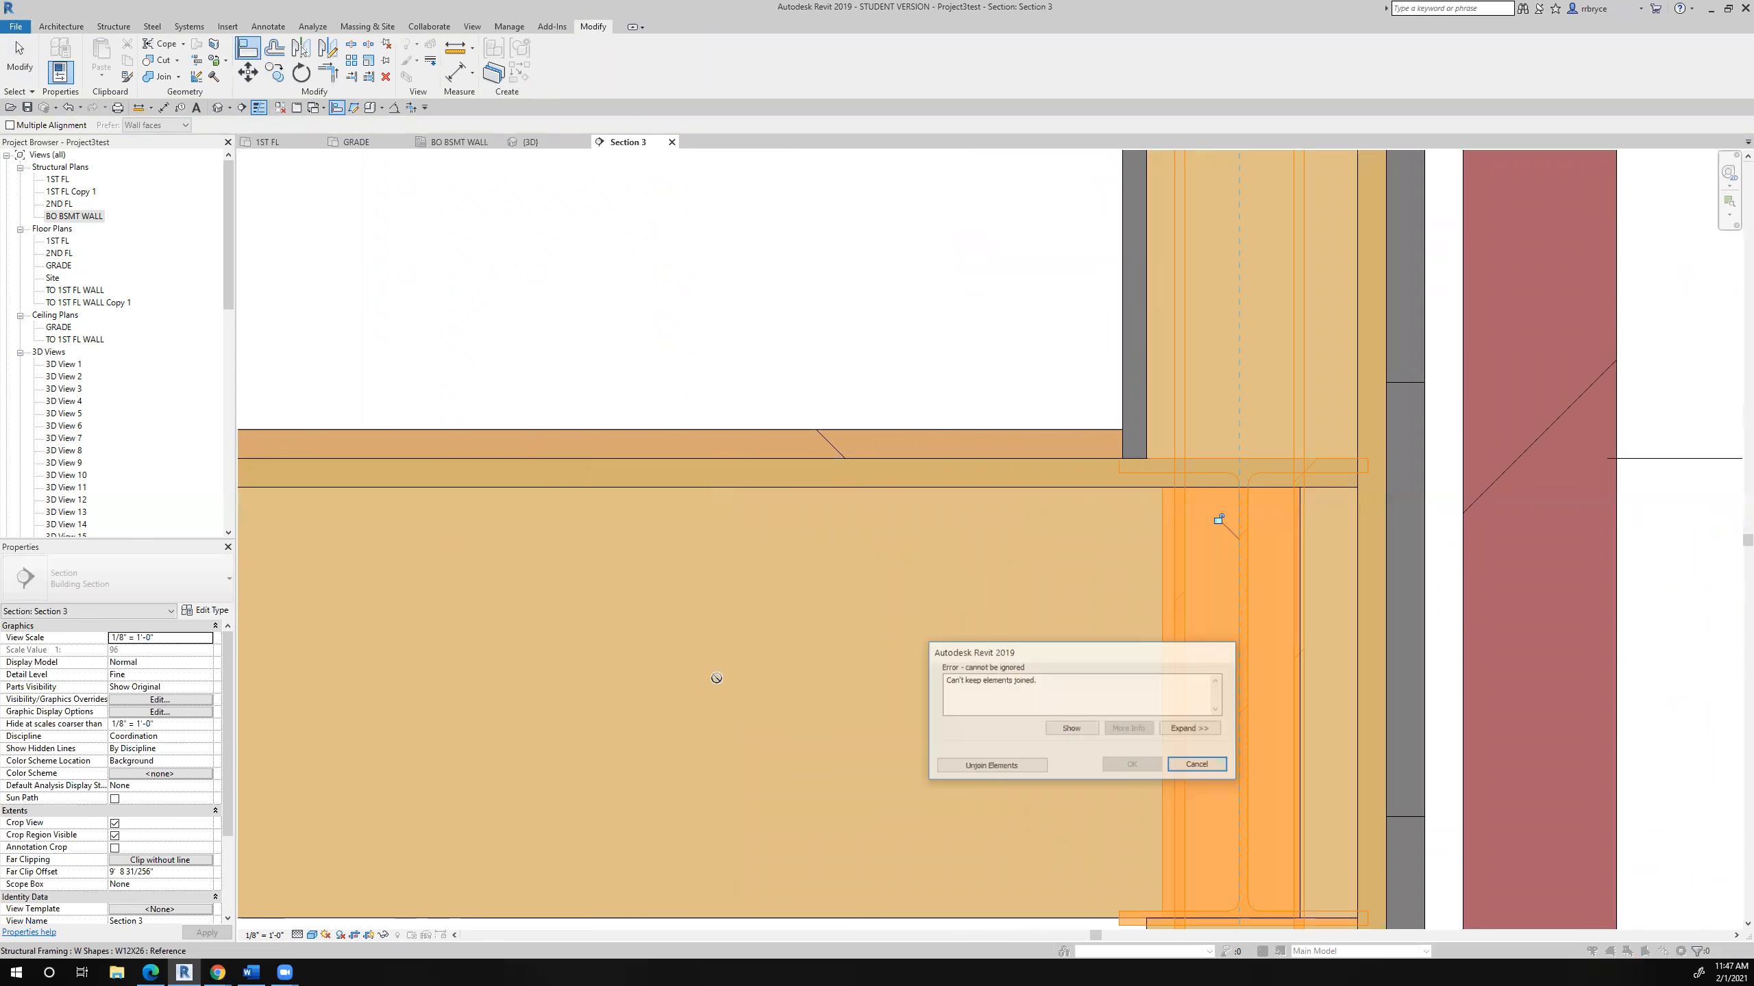
click(1198, 765)
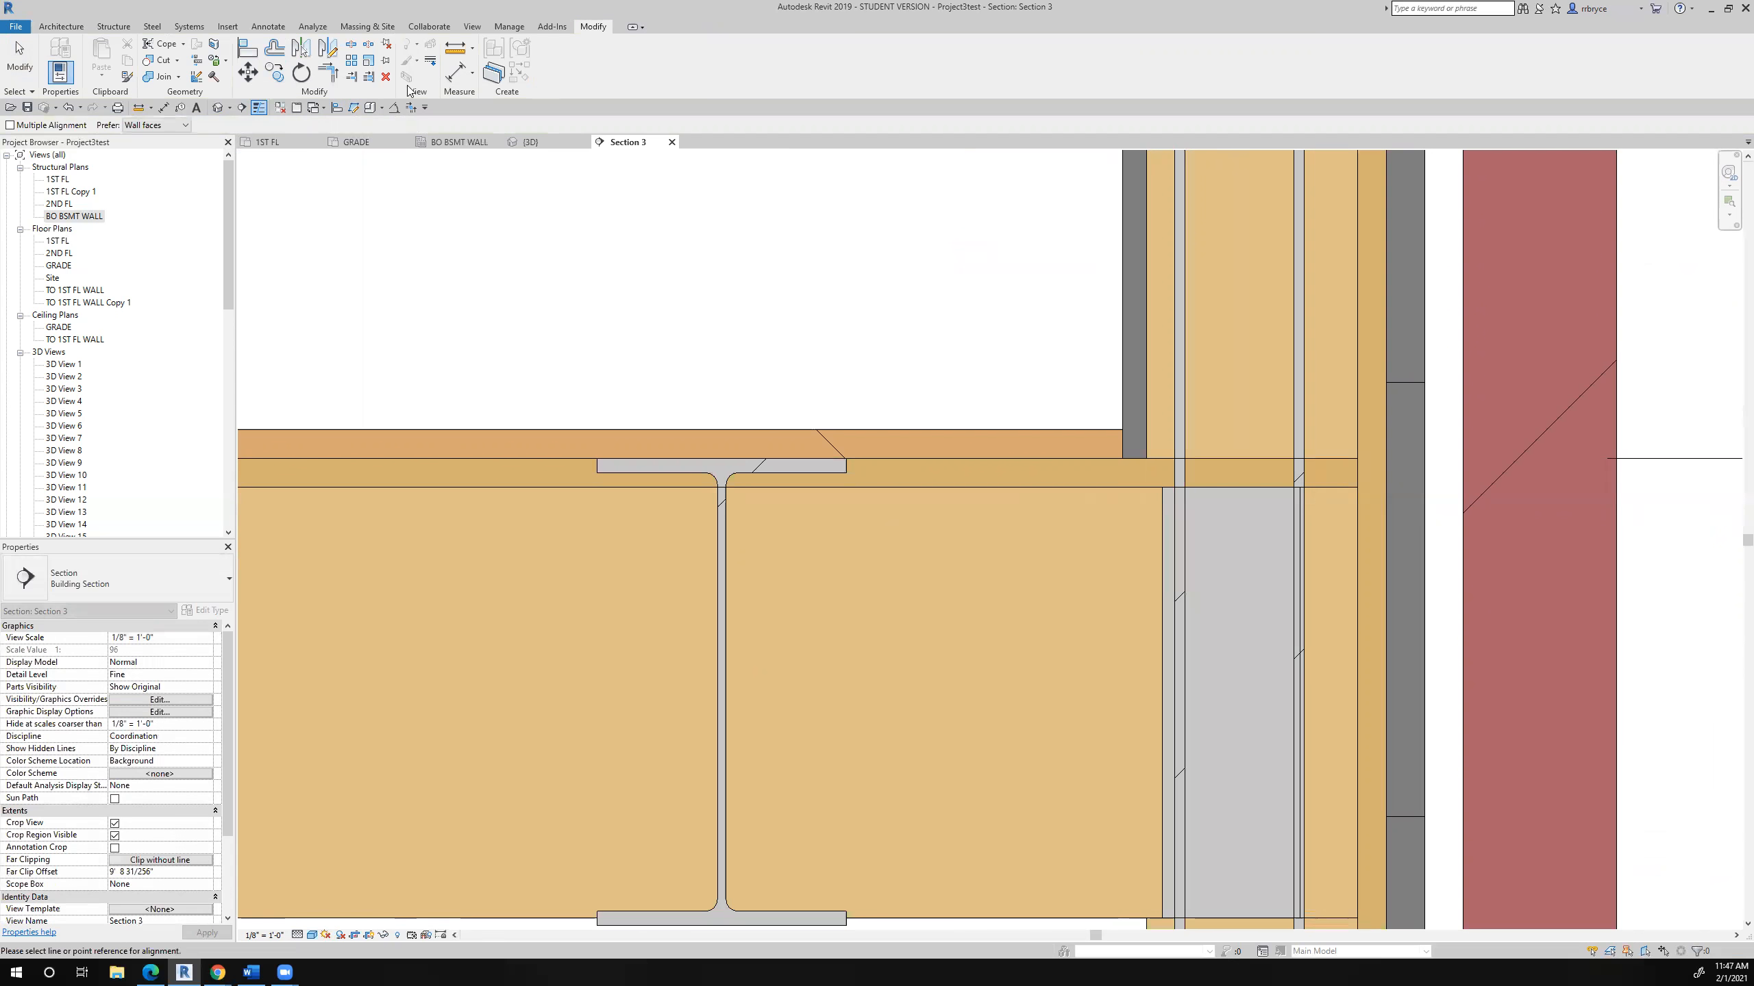
- Align the W12X26 beam's web with the centerline of the exterior stud wall, unjoining the elements that cannot stay joined
click(253, 52)
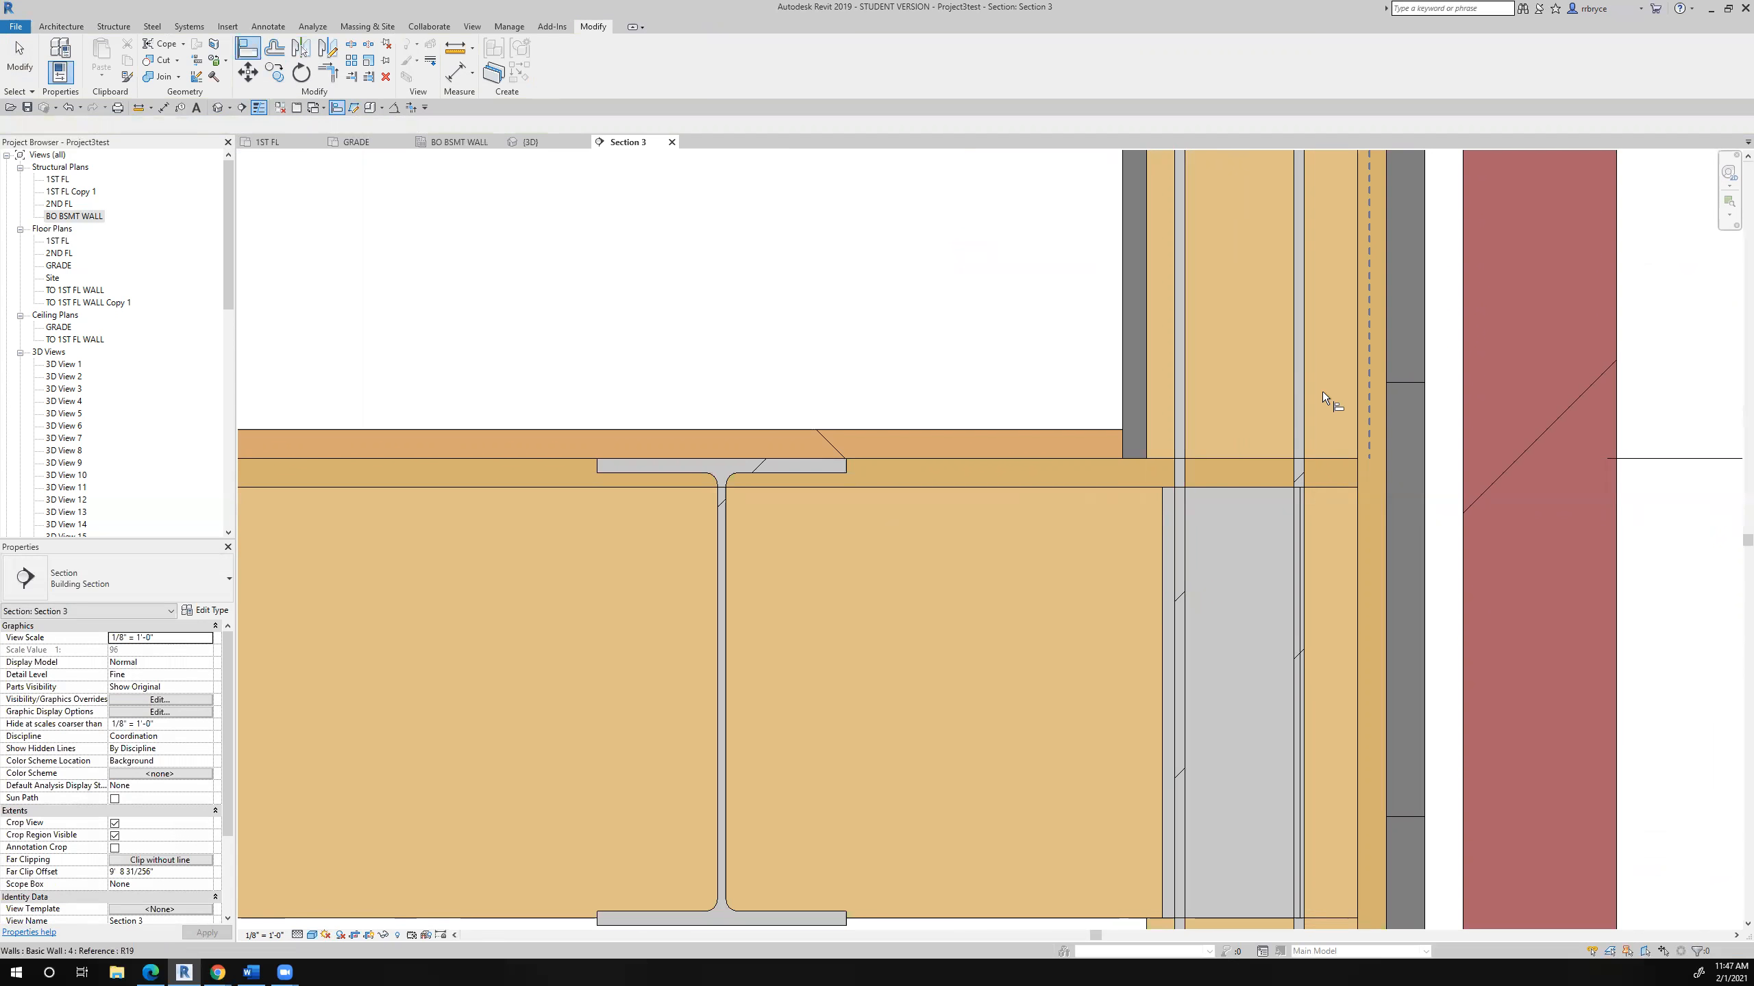
click(1243, 347)
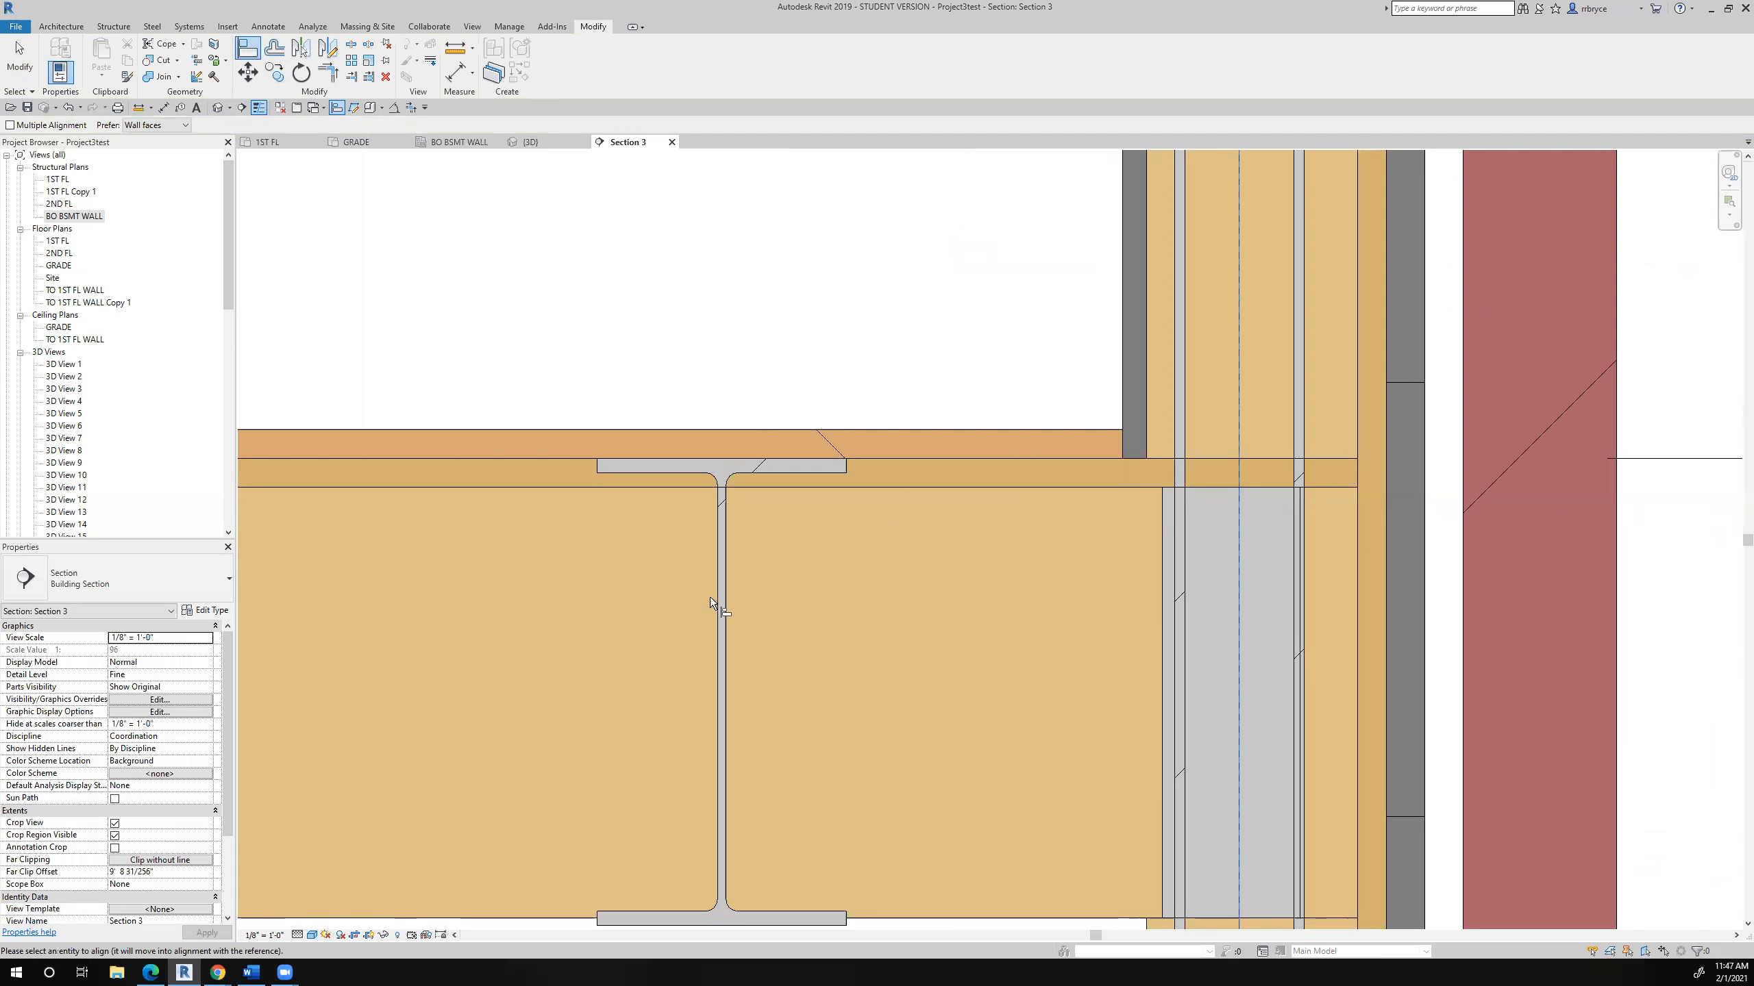
scroll(710, 598, up, 3)
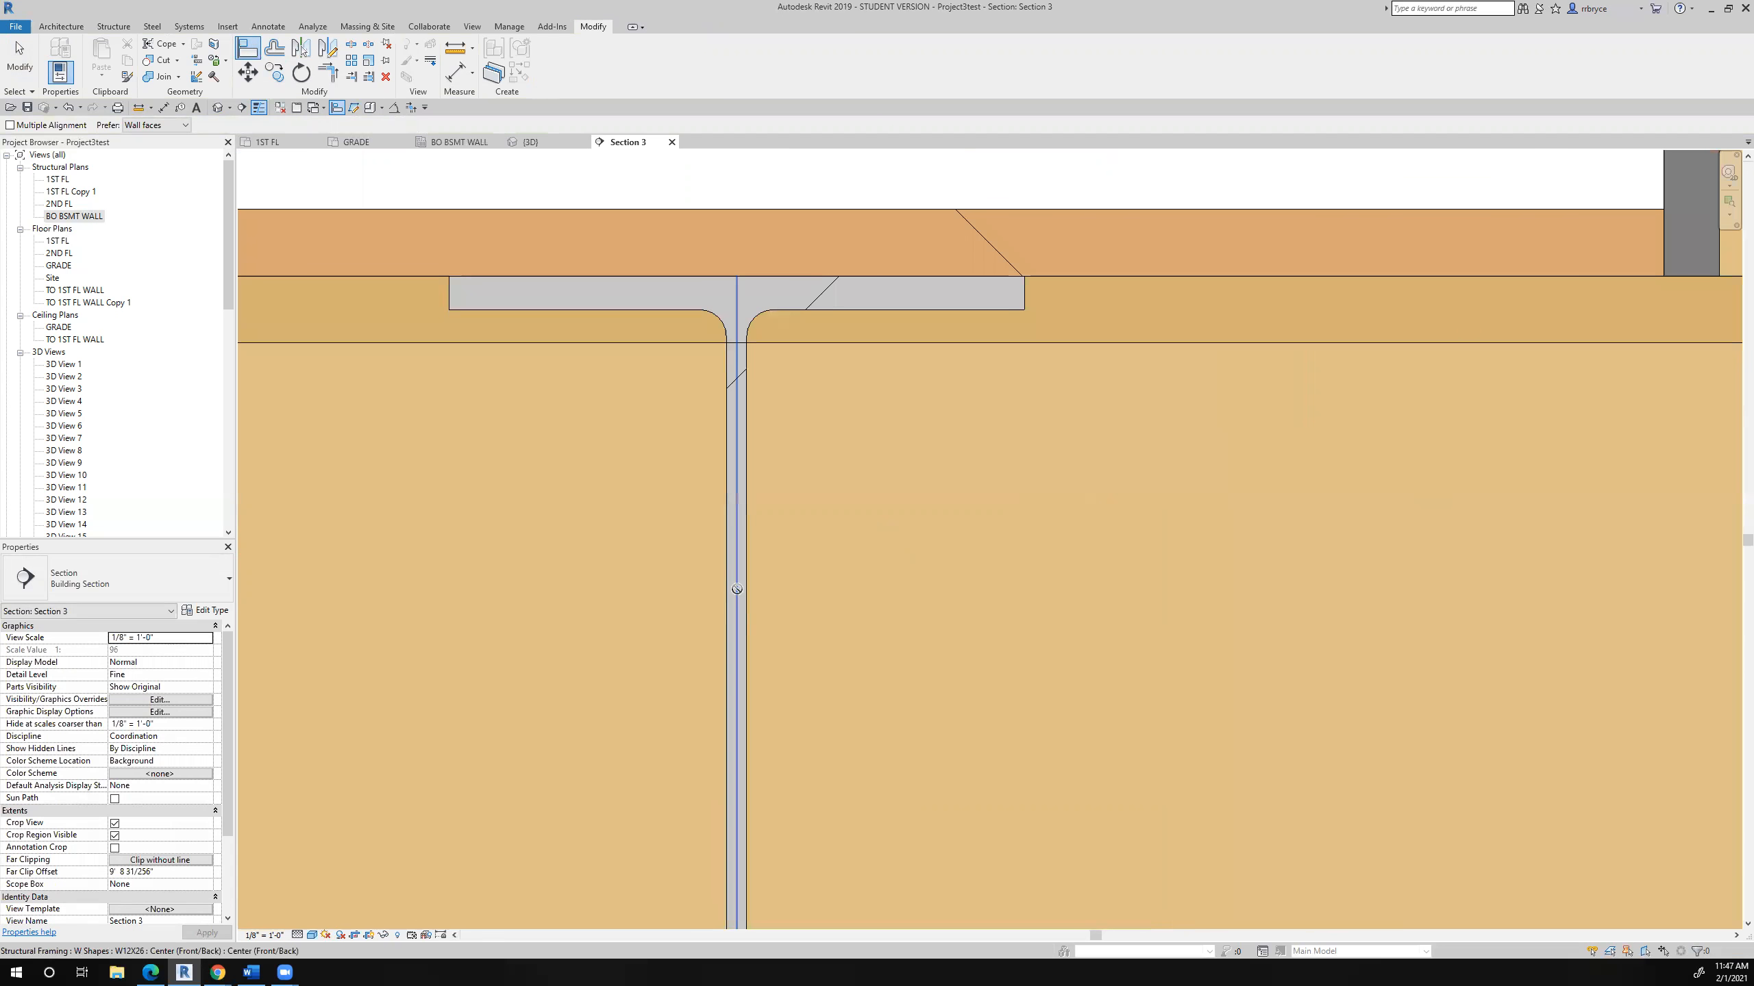
click(737, 589)
click(1022, 769)
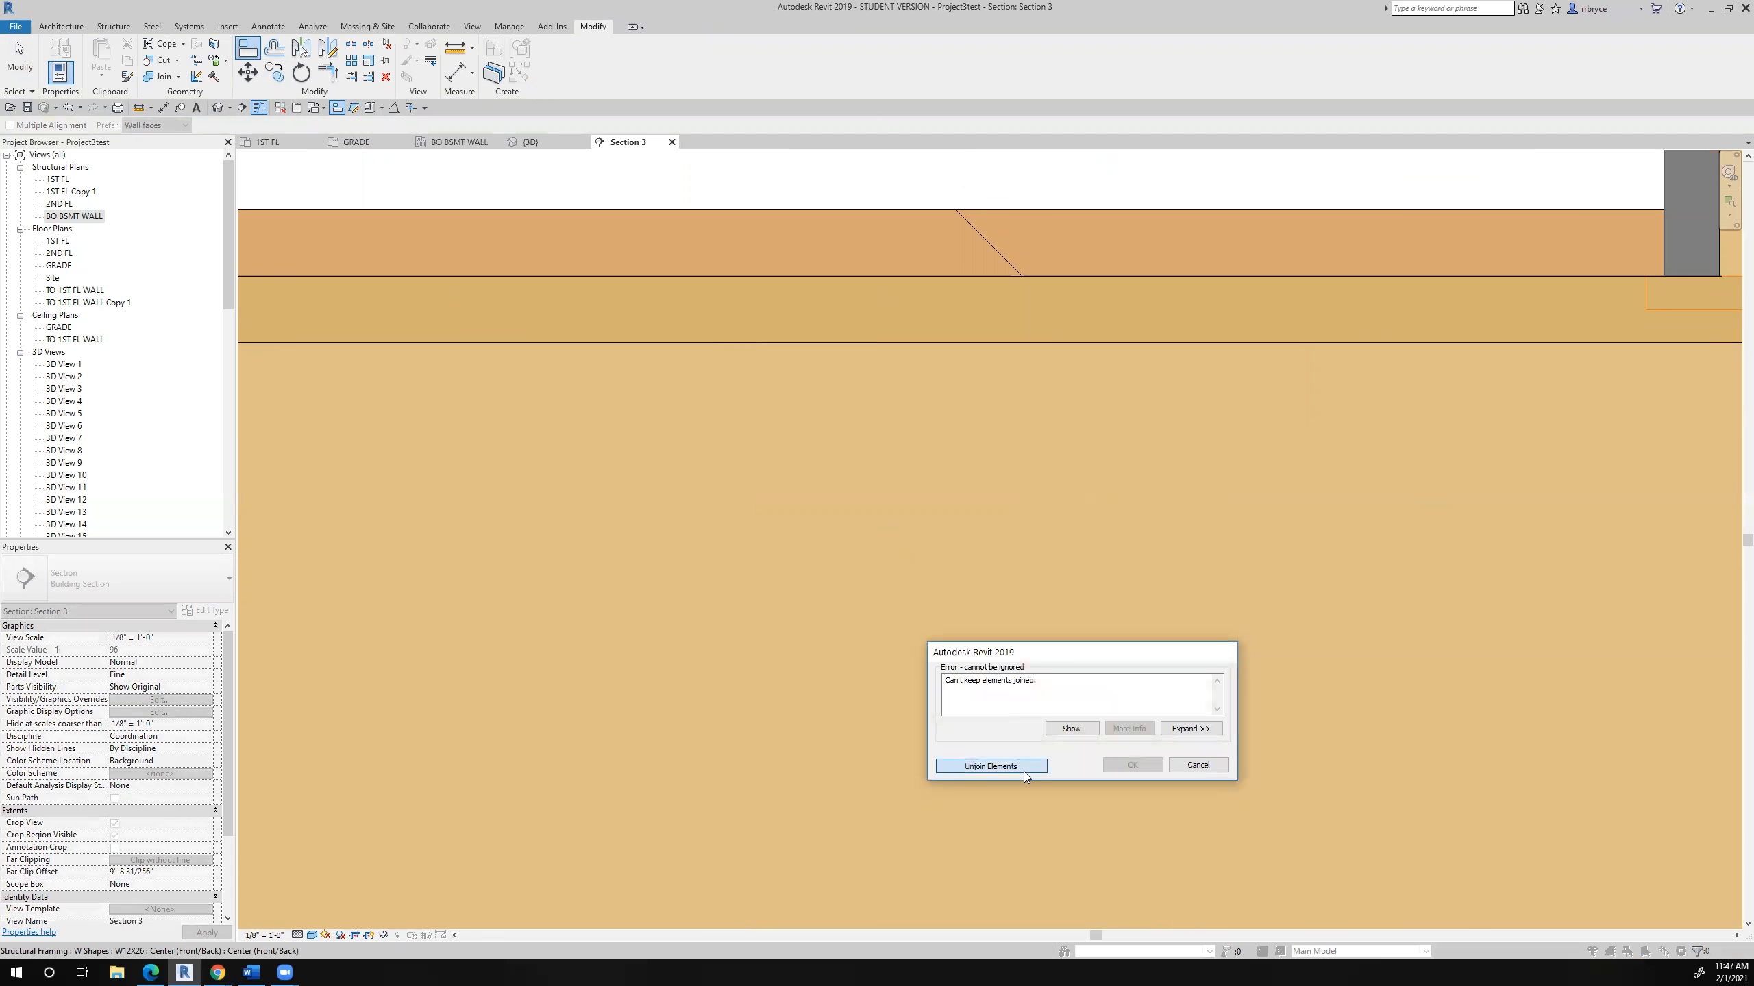
scroll(992, 670, down, 4)
scroll(1010, 677, down, 3)
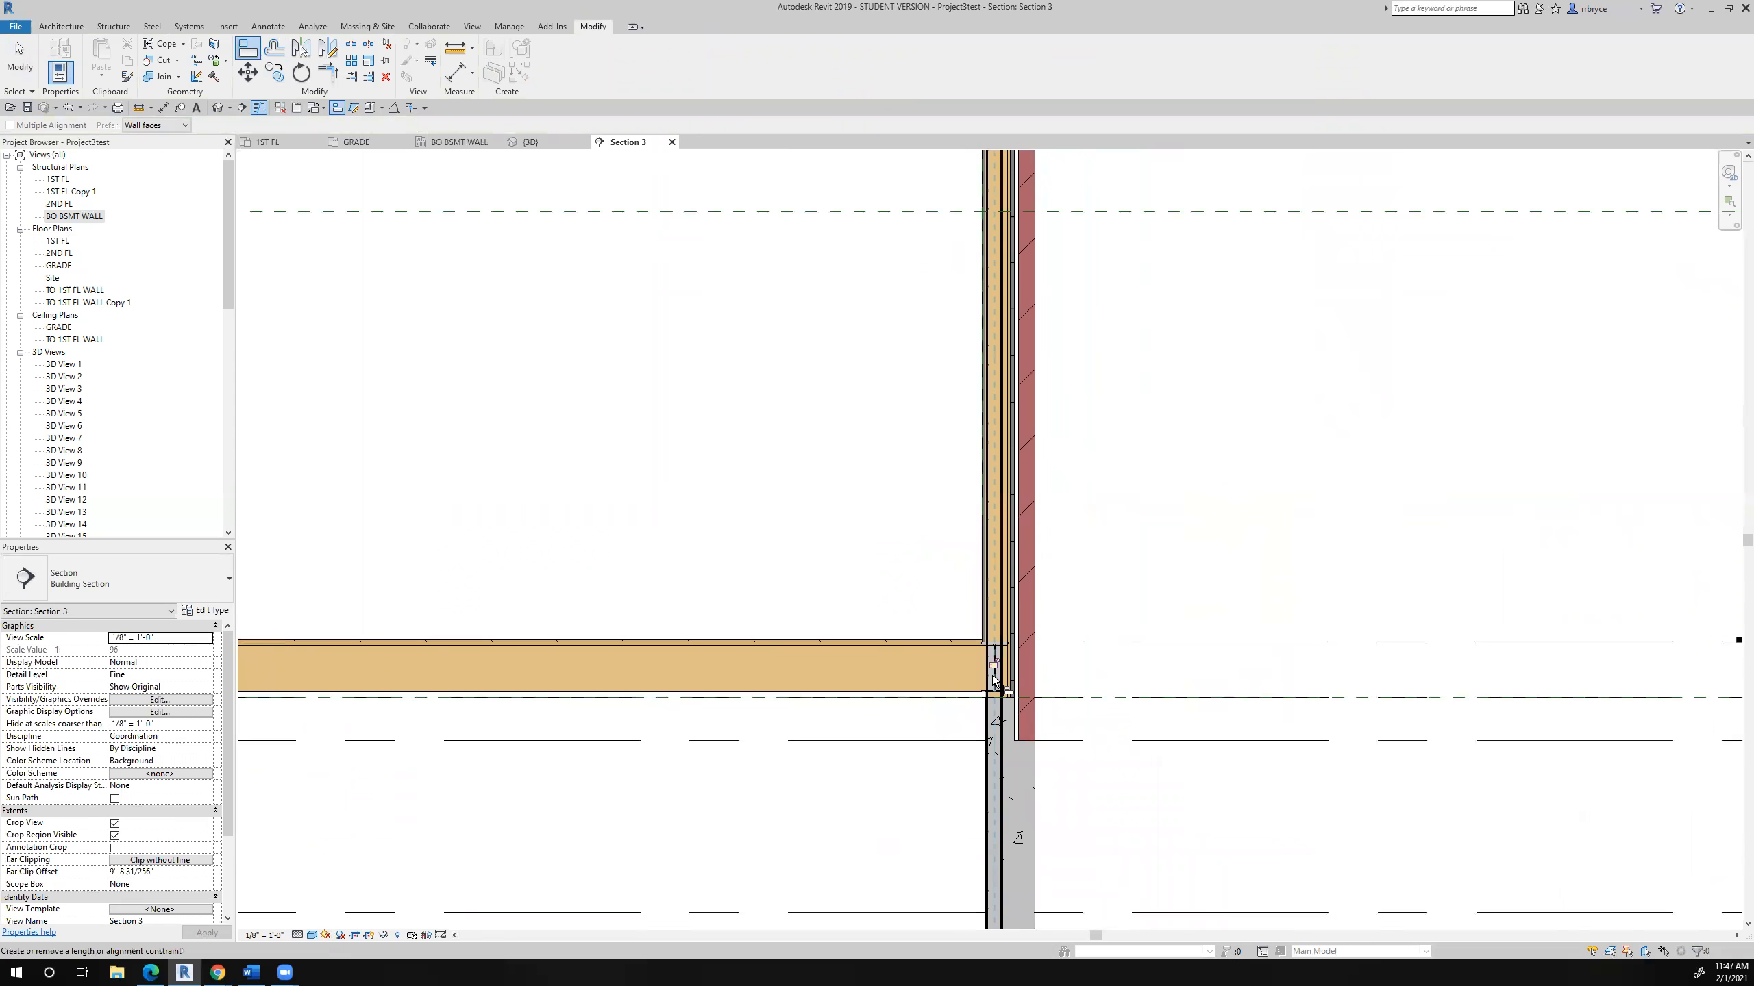
scroll(993, 680, up, 2)
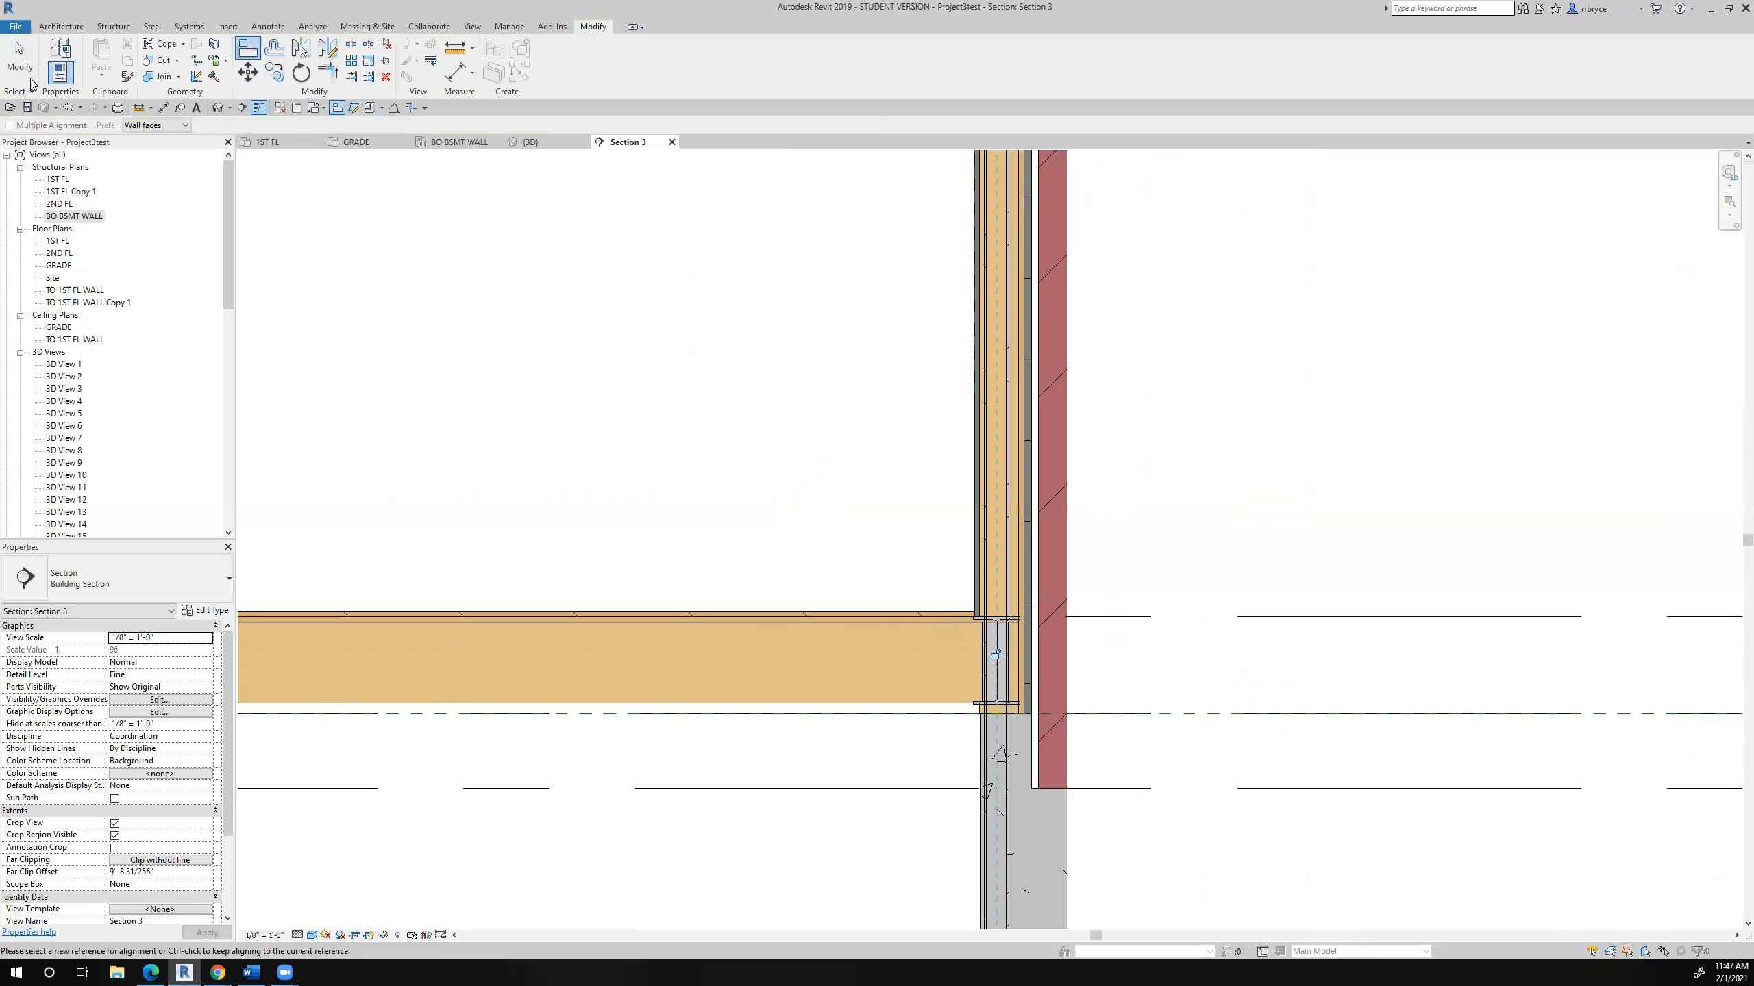
key(Escape)
key(Escape)
- Measure from the top of the W12X26 beam up to the wall centerline's intersection with the 2ND FL level and copy the total length
scroll(1023, 635, up, 3)
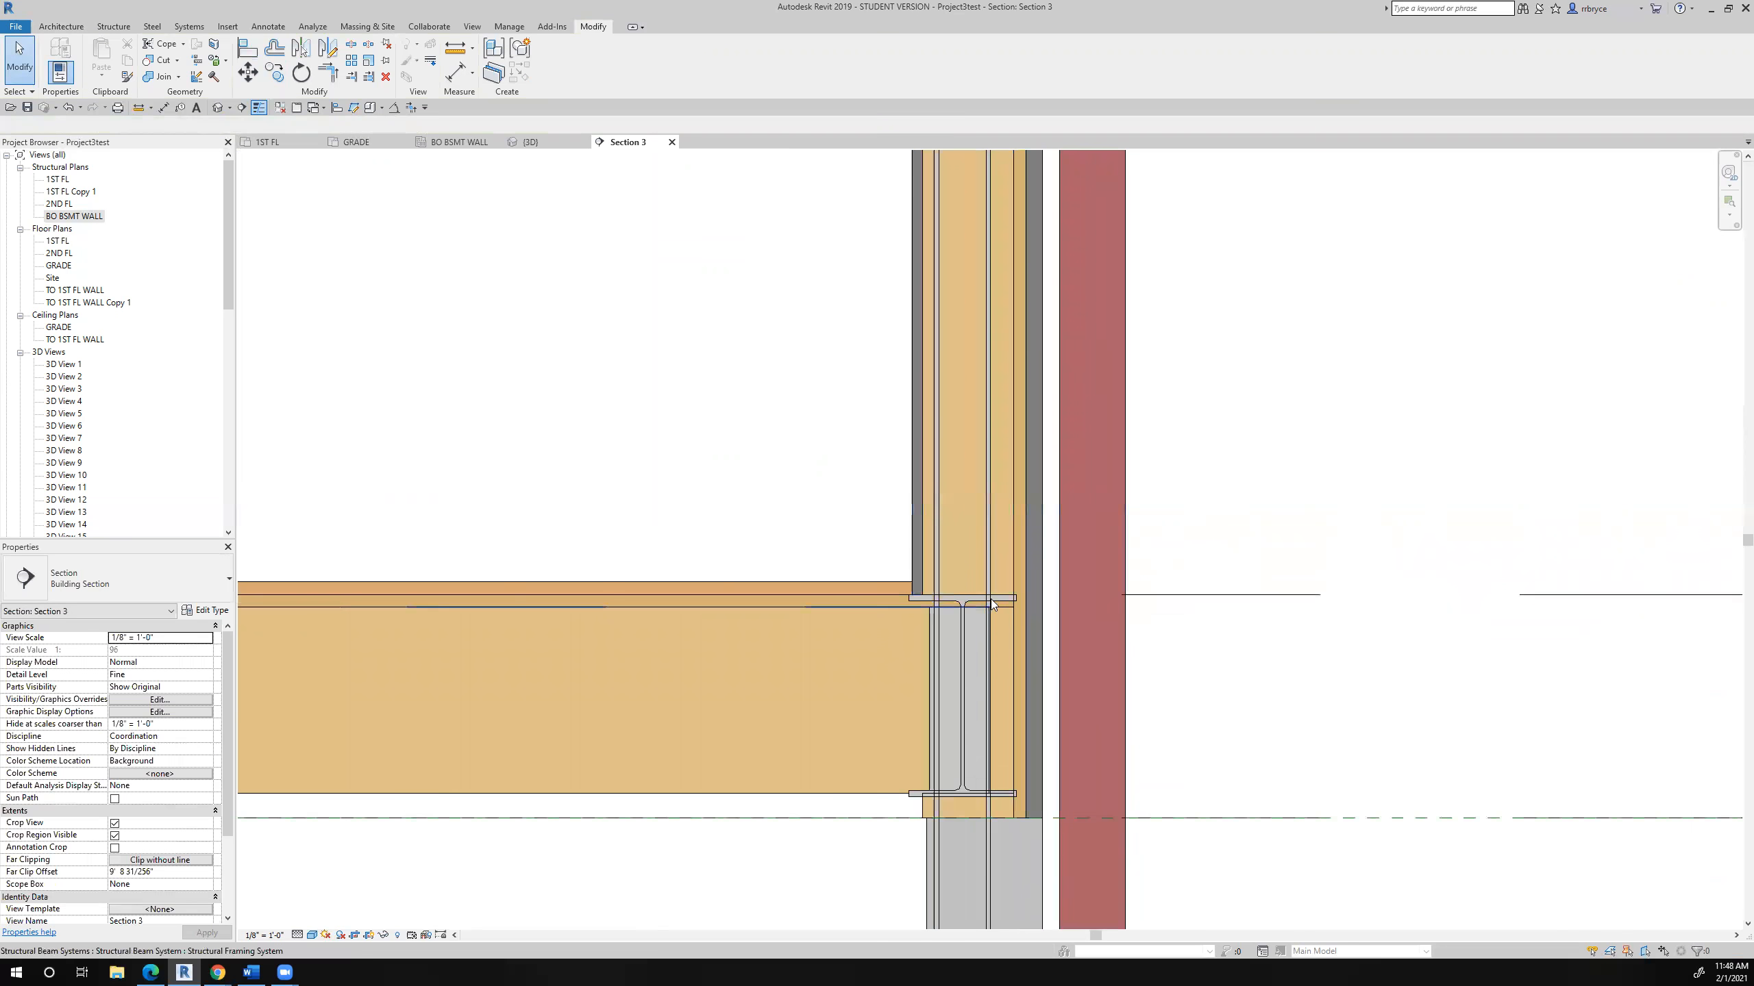
click(279, 681)
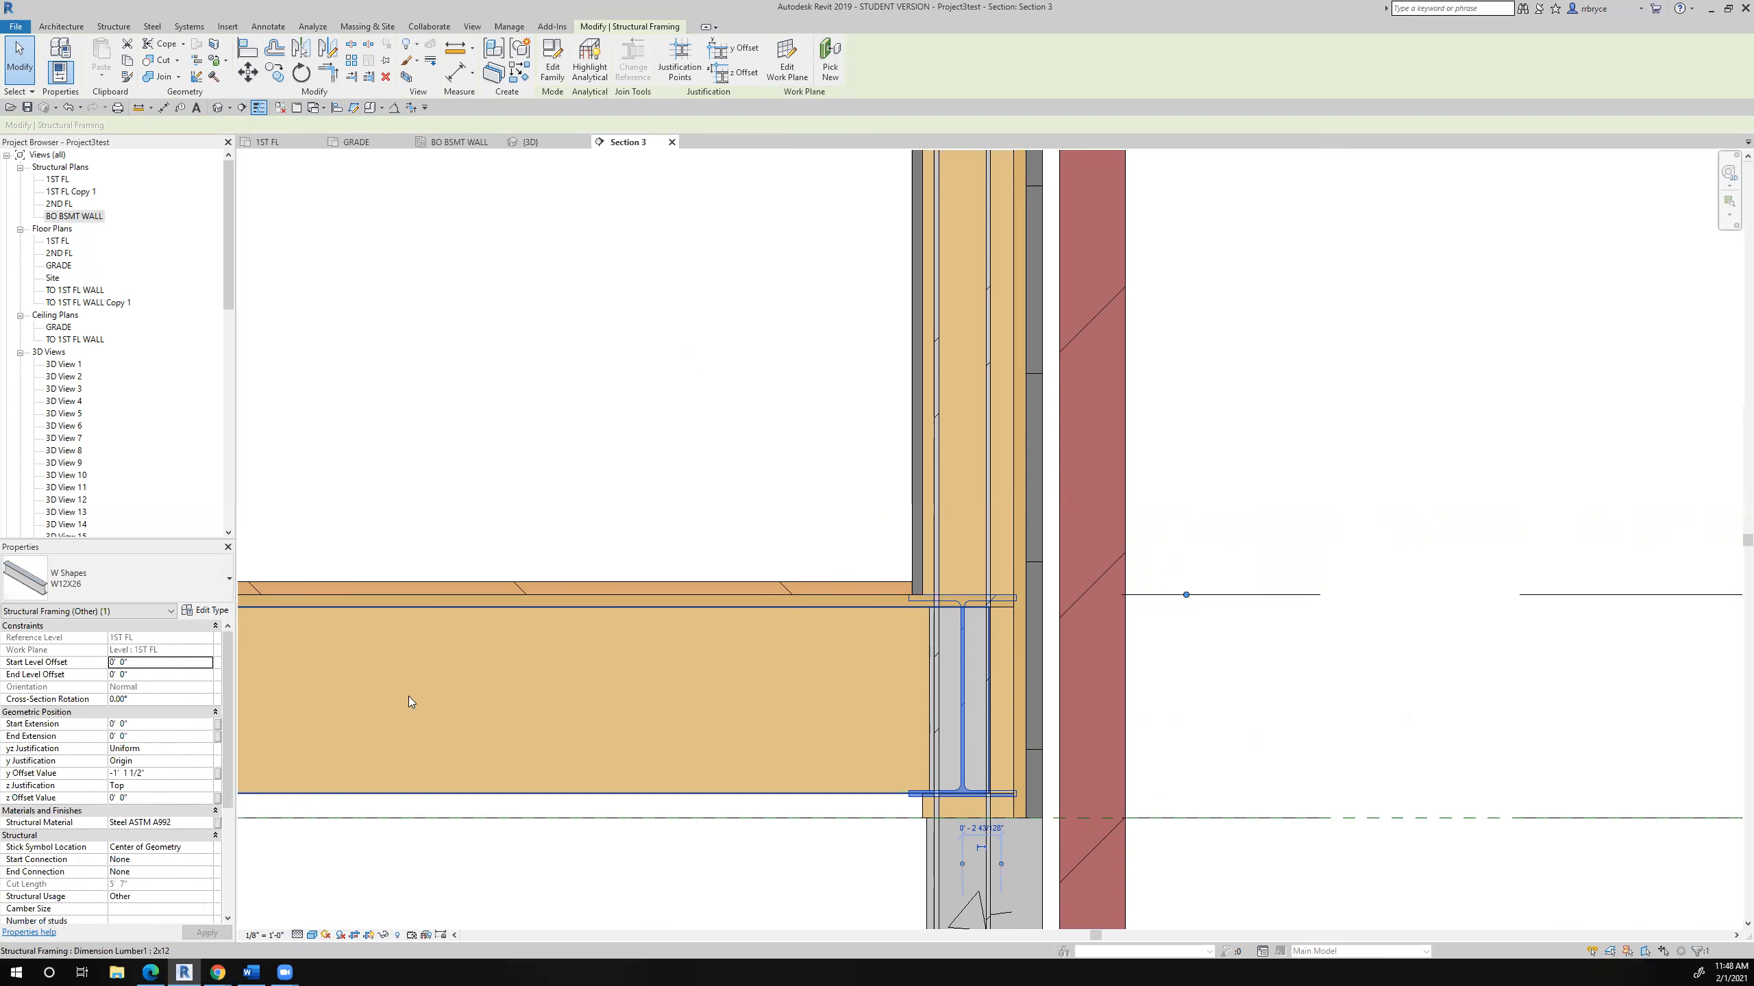
scroll(1280, 669, down, 5)
middle_drag(1322, 725, 1227, 787)
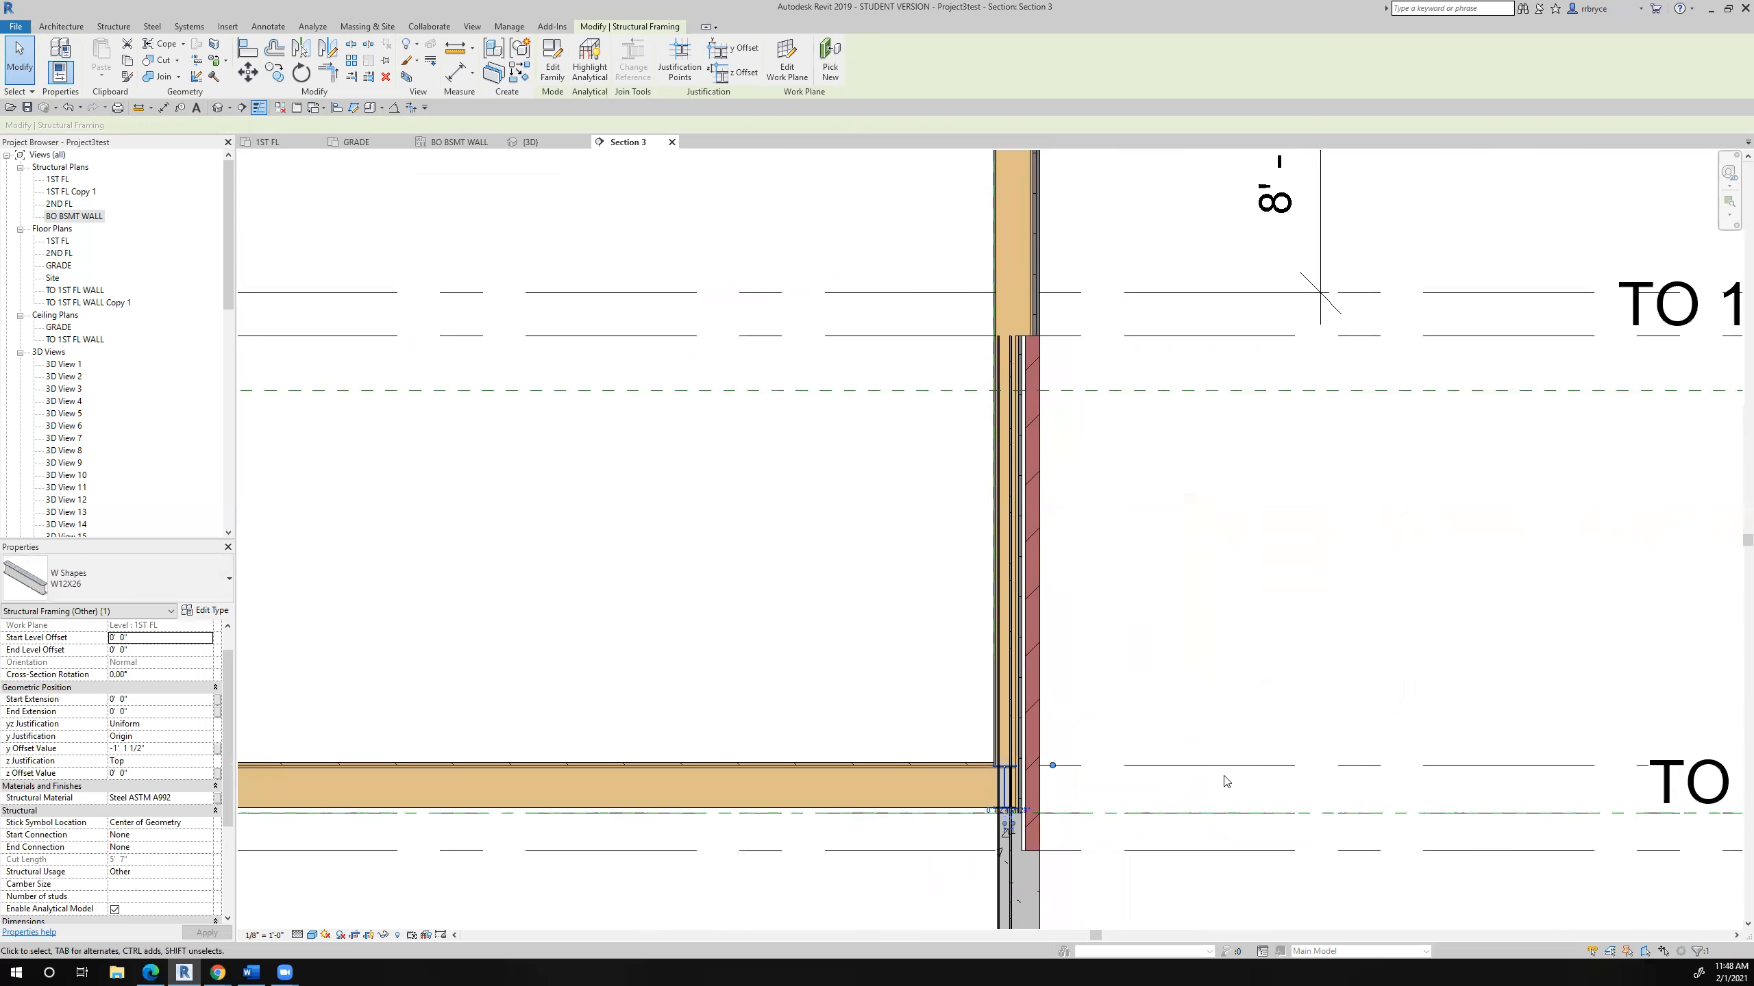
click(455, 47)
scroll(1097, 737, up, 5)
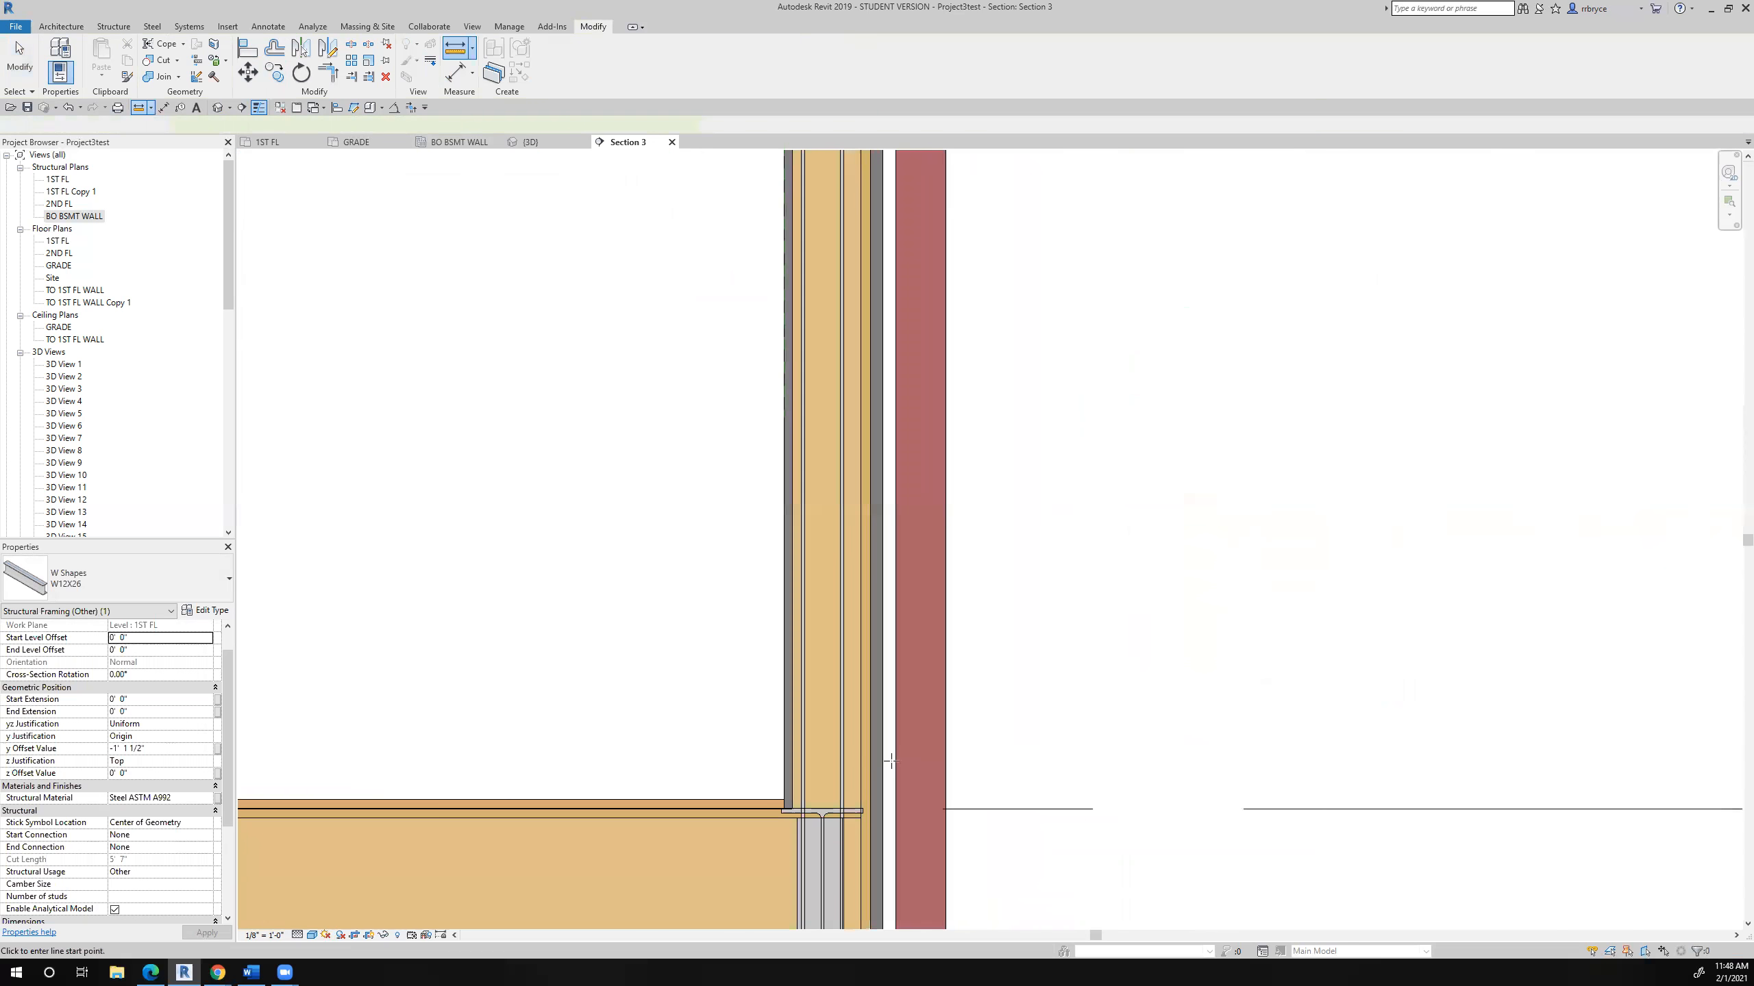
click(823, 808)
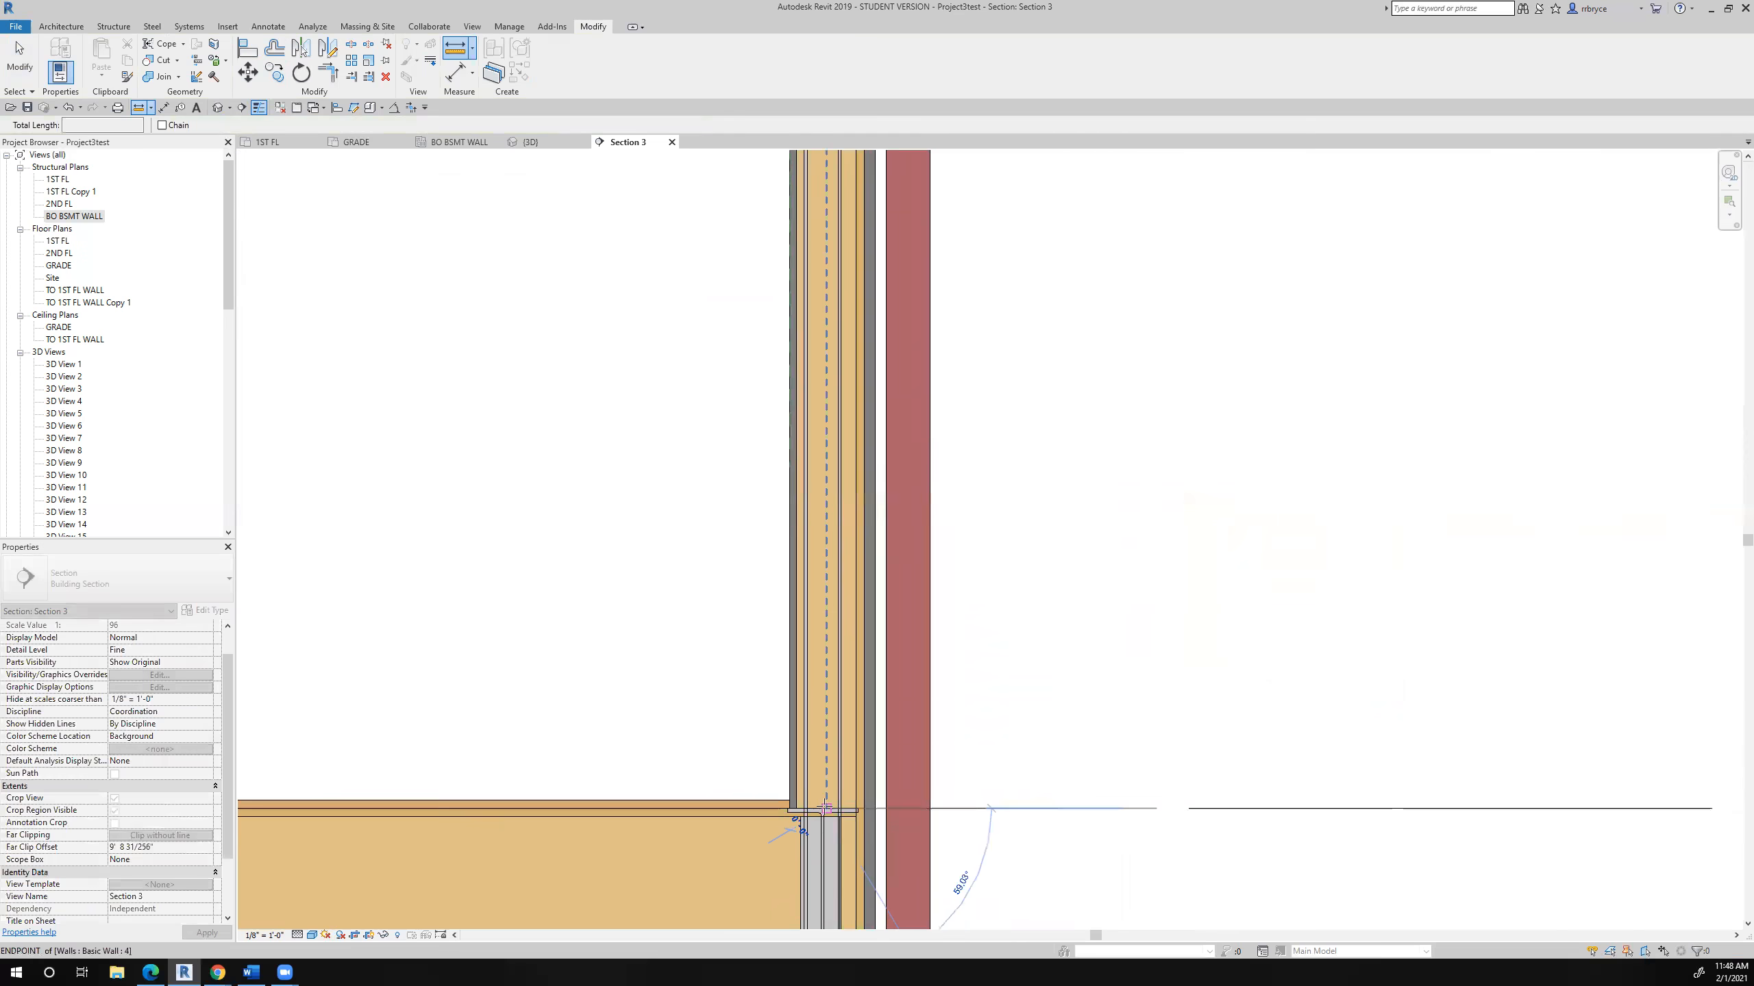
scroll(821, 864, down, 3)
scroll(820, 414, up, 7)
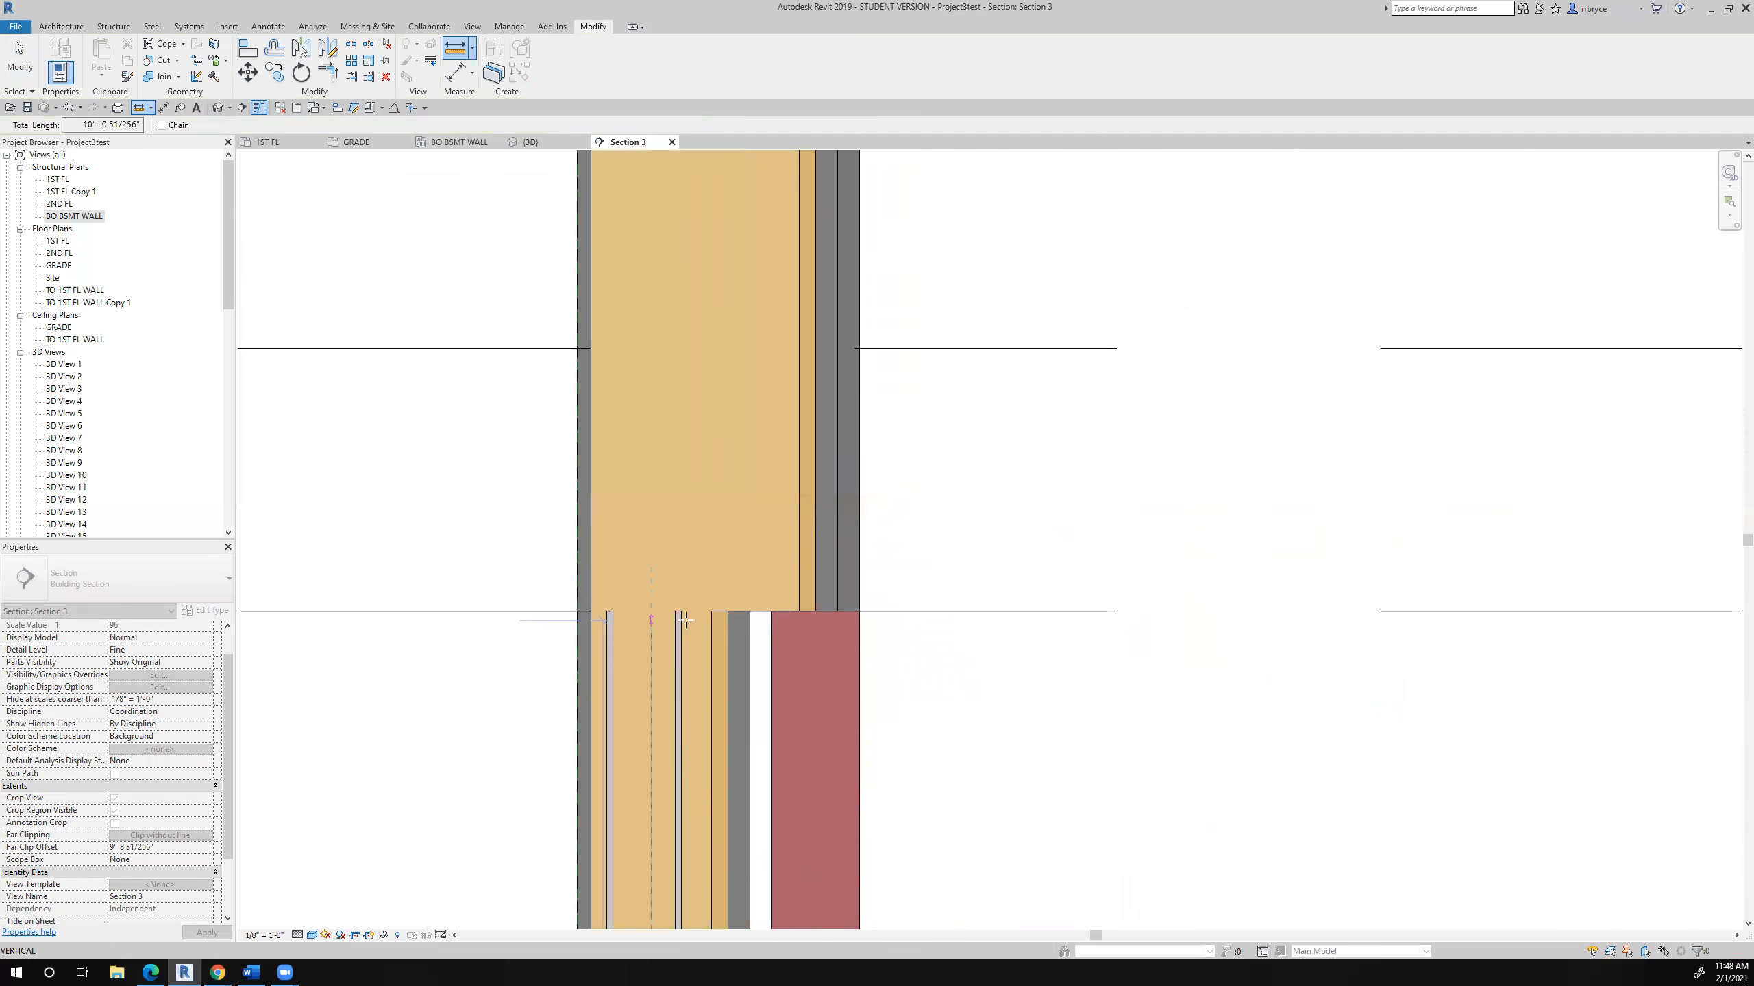
scroll(692, 606, down, 2)
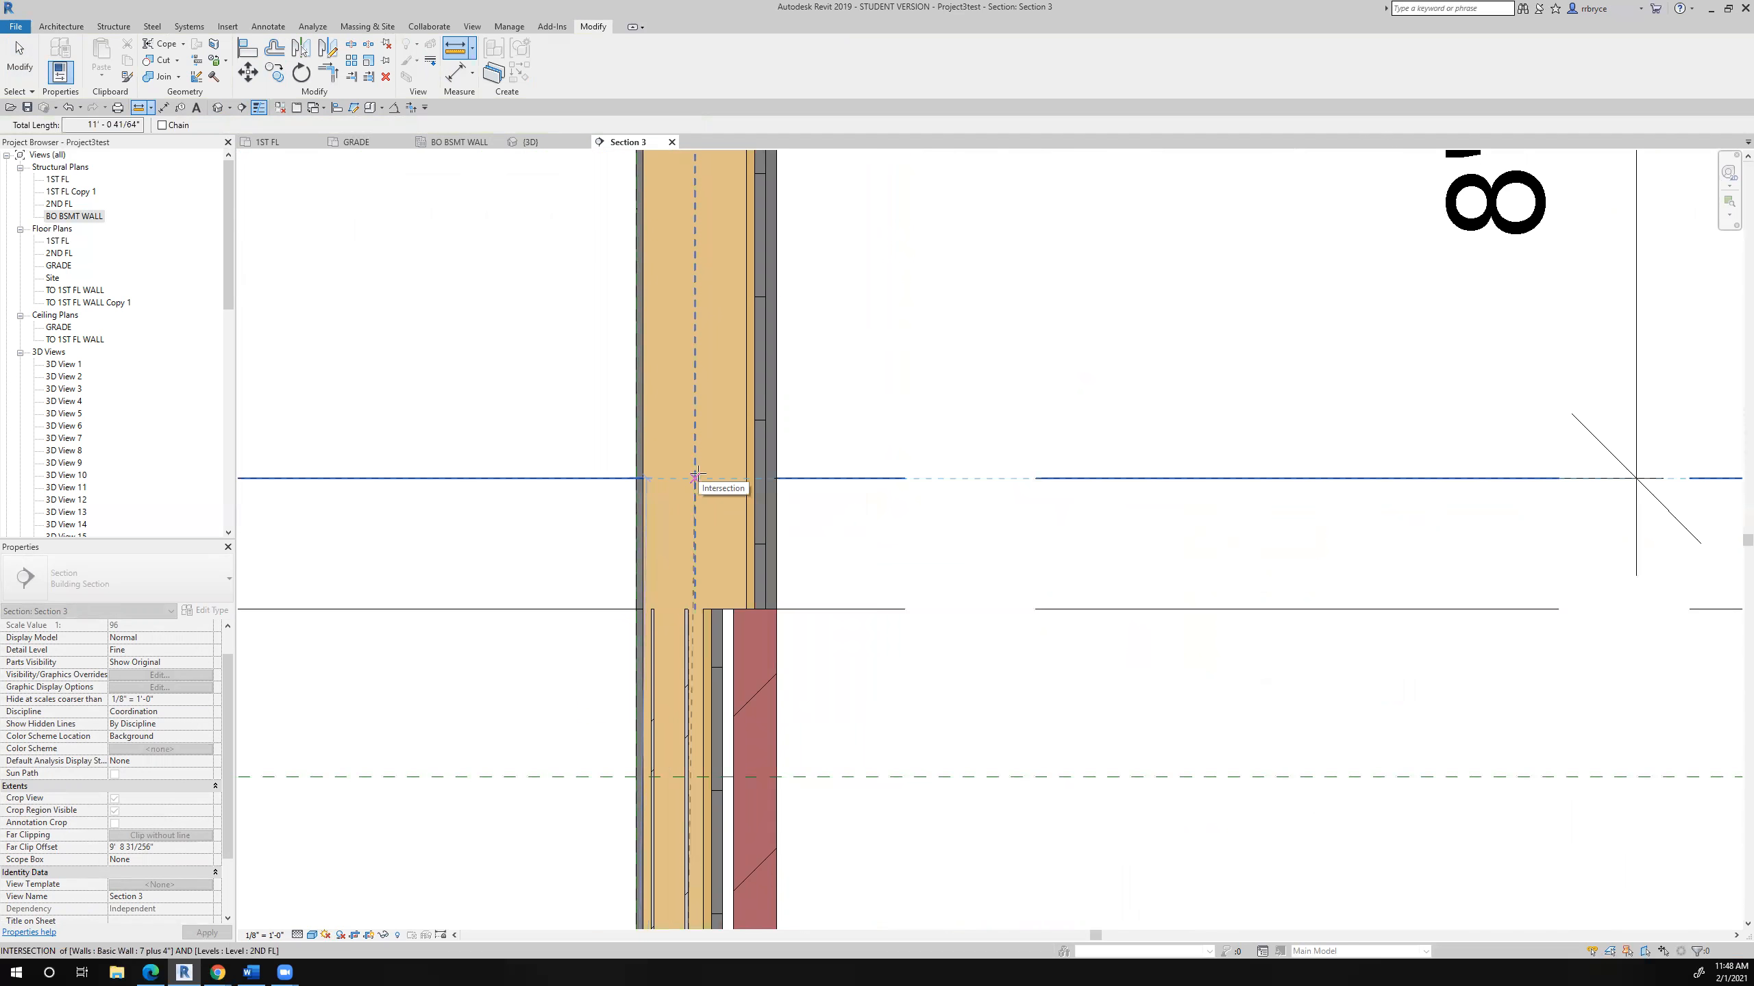
click(695, 477)
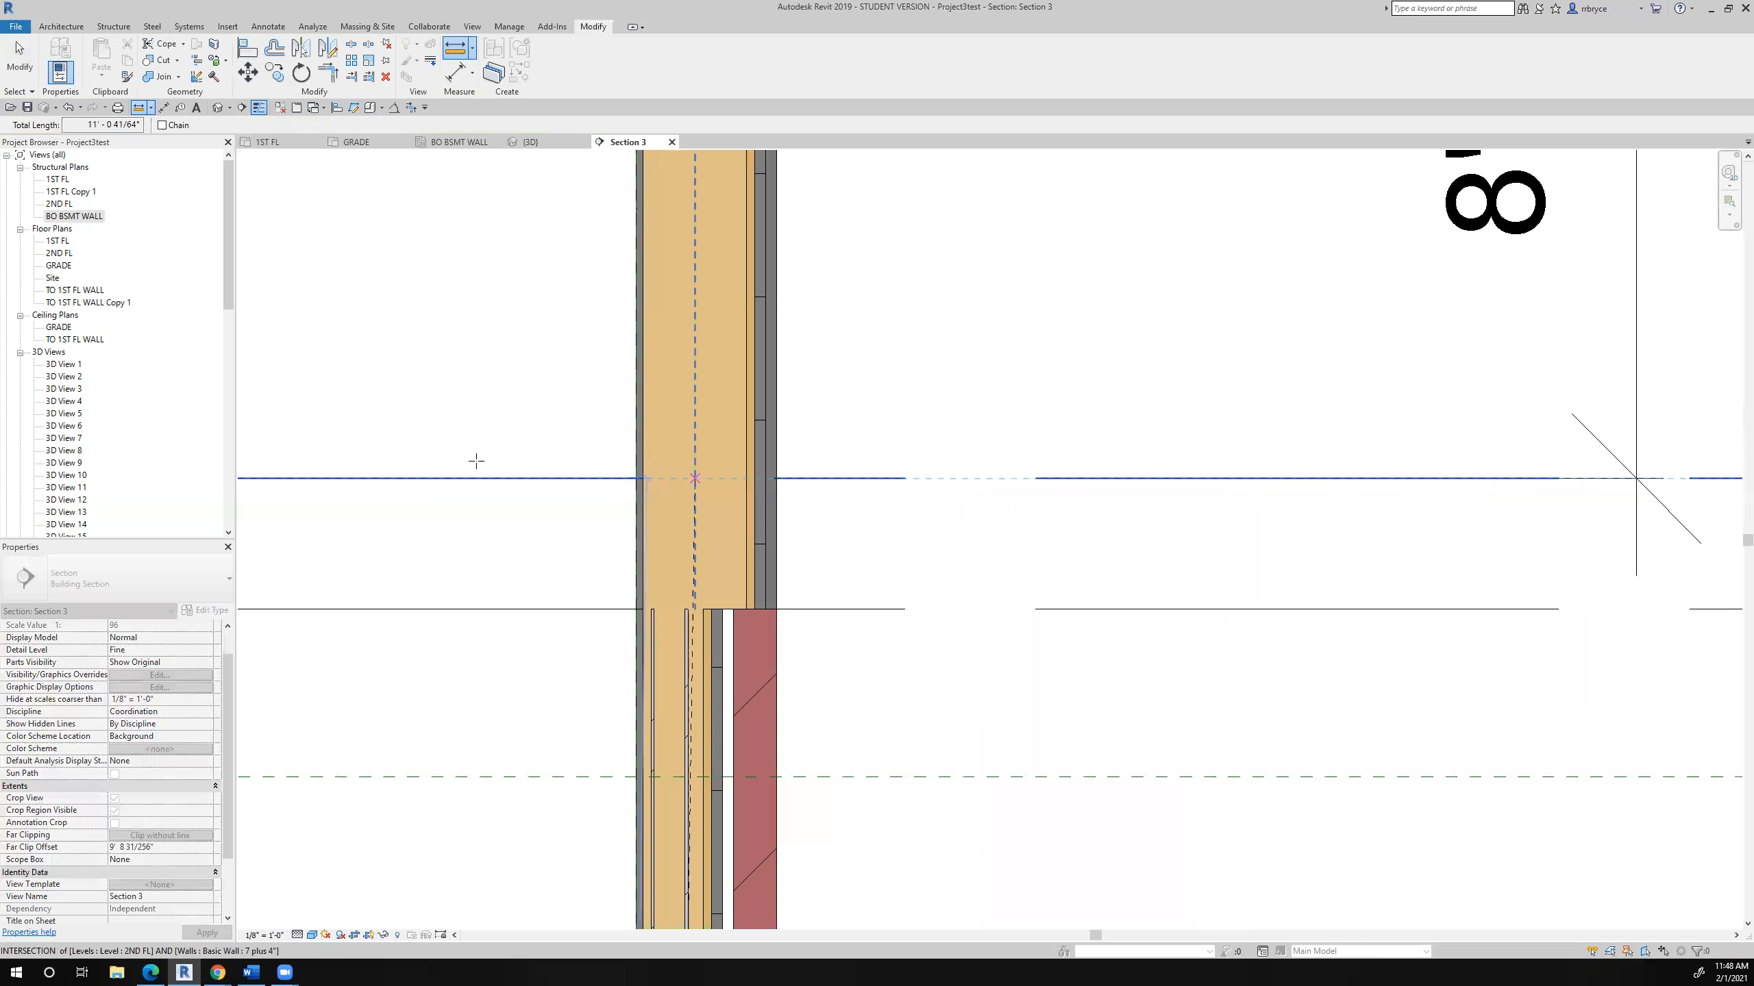
drag(75, 122, 152, 134)
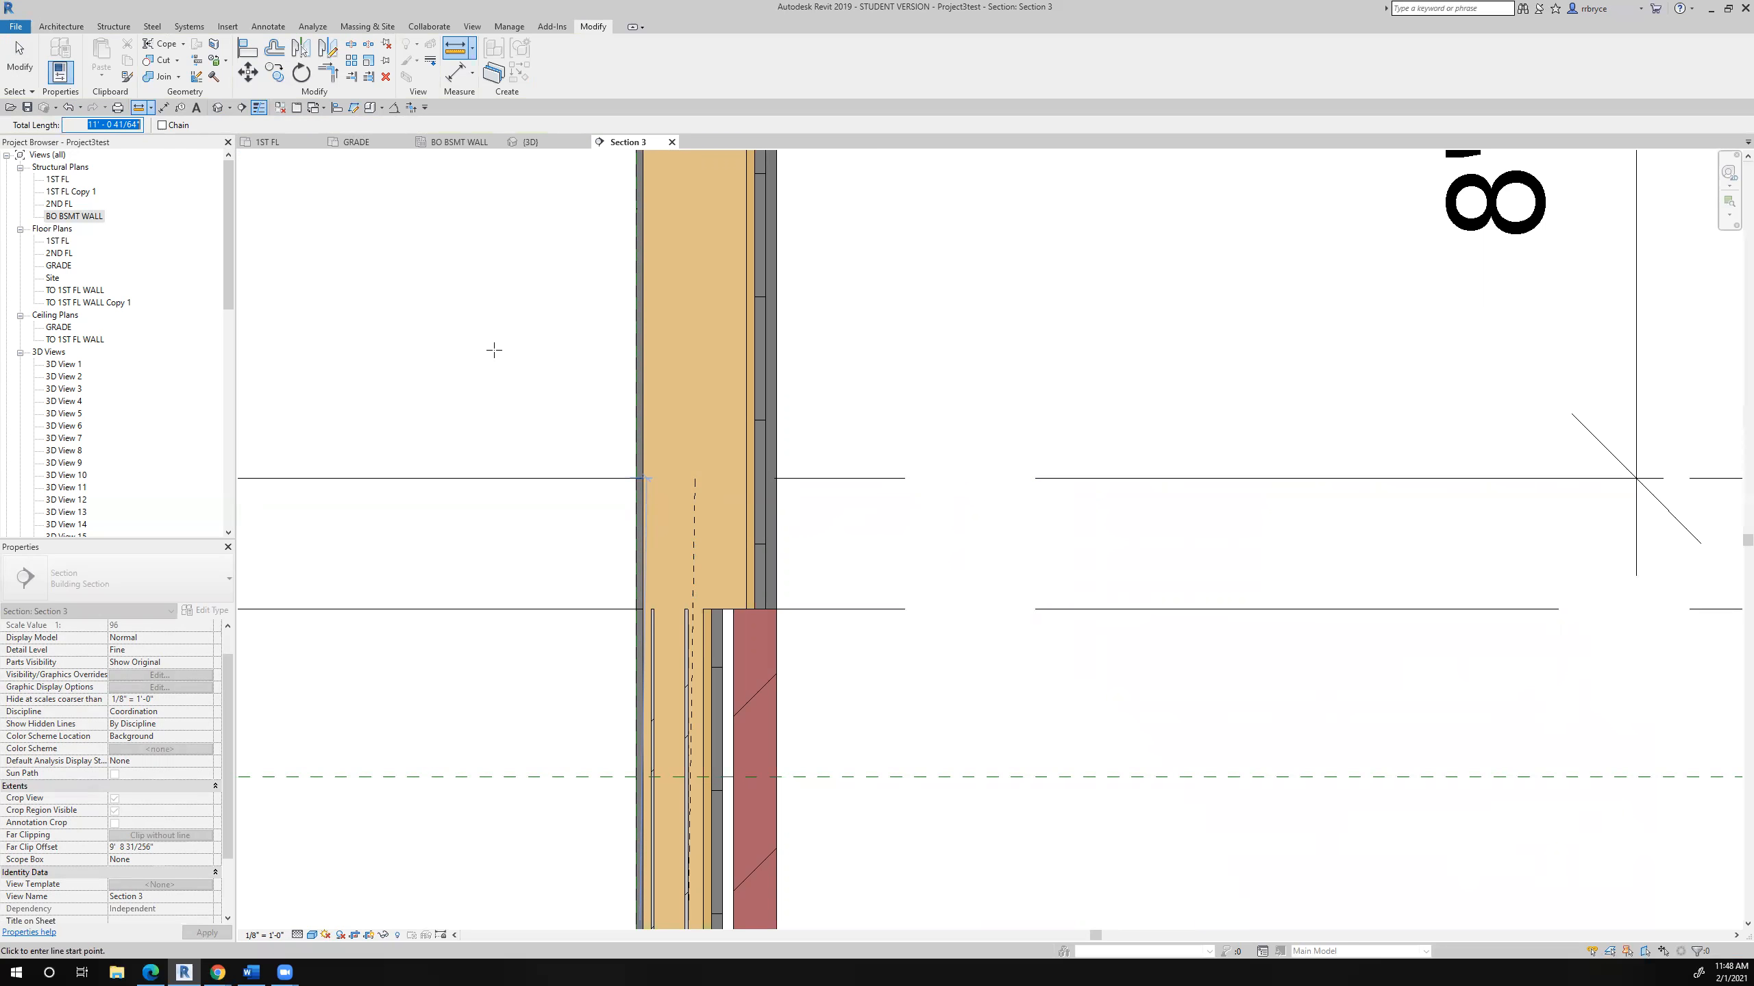
- Set the pipe column's base level to TO BSMT WALL and its top offset to 11' 0 41/64"
click(20, 76)
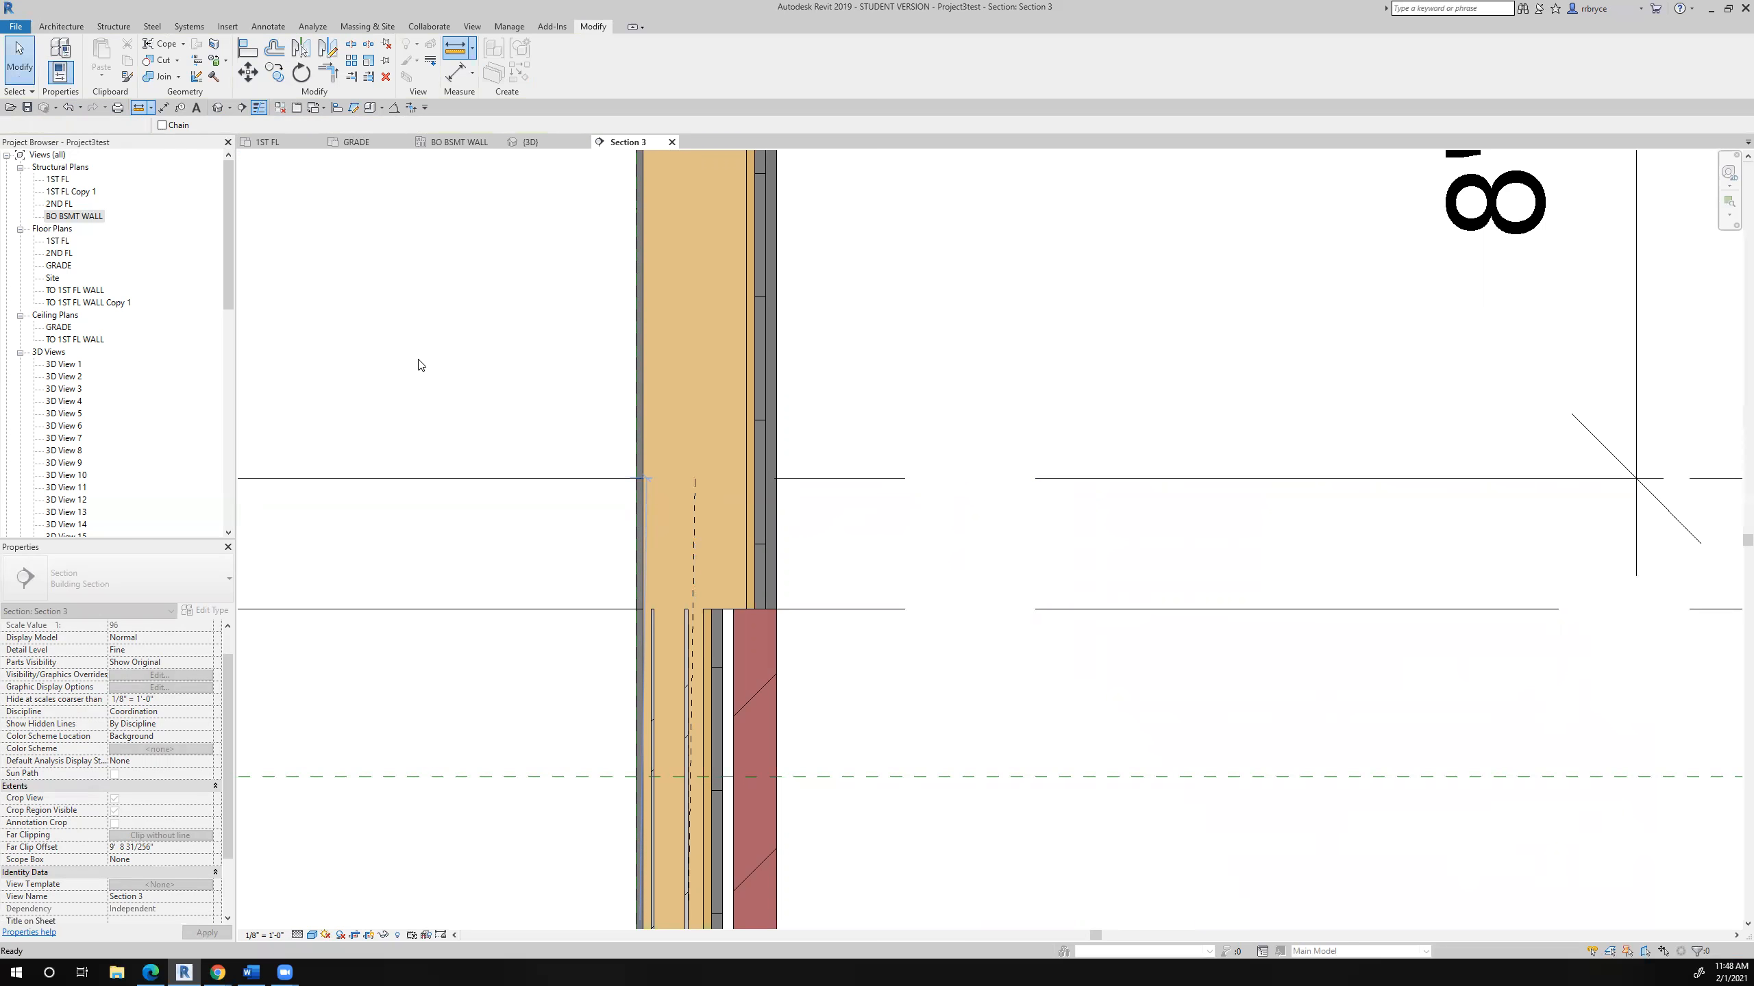
click(673, 625)
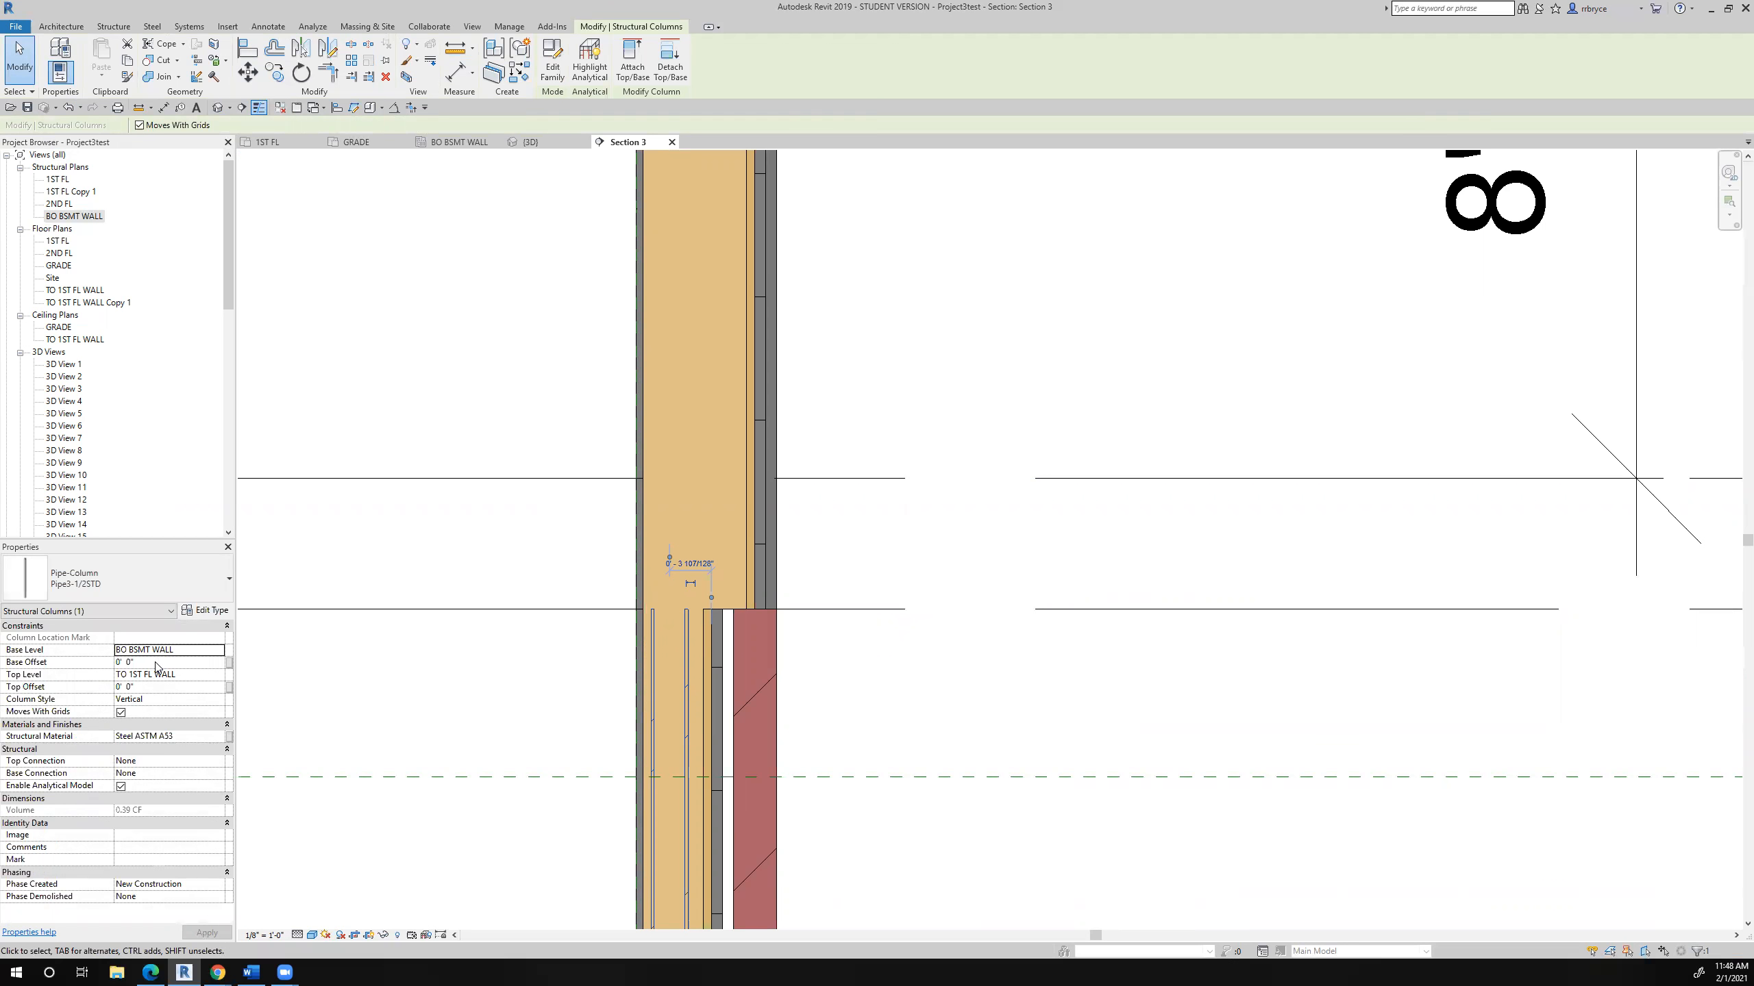
click(188, 655)
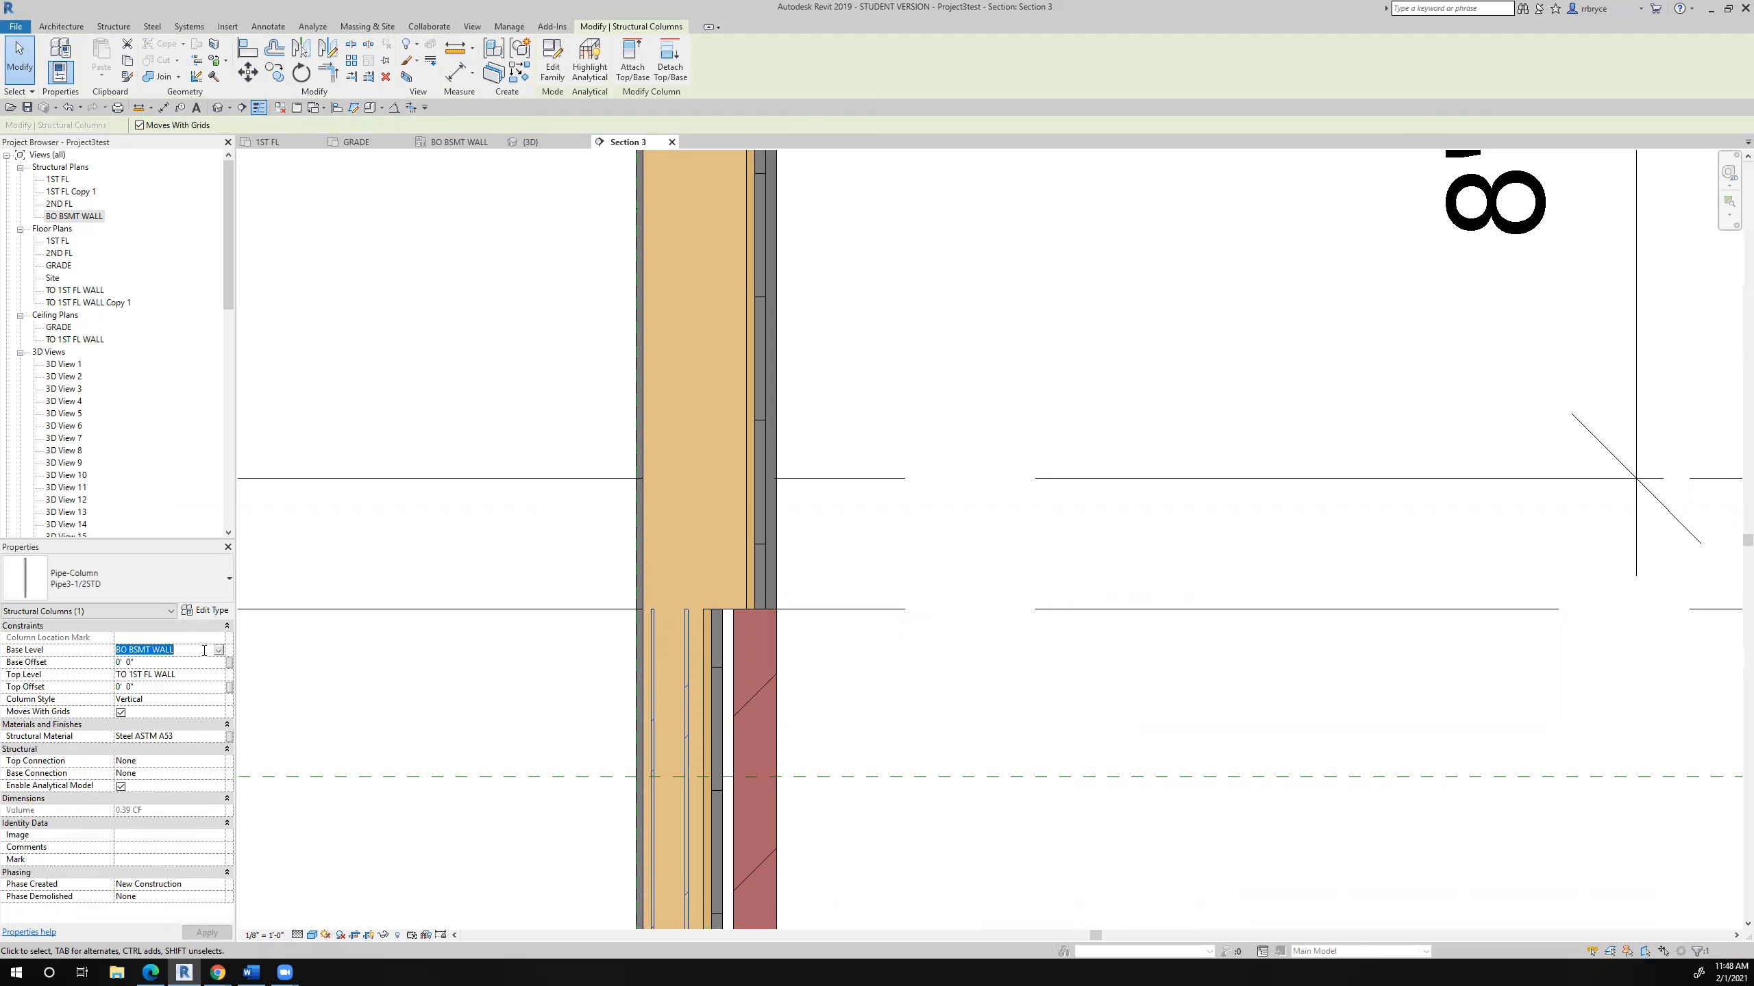
click(218, 652)
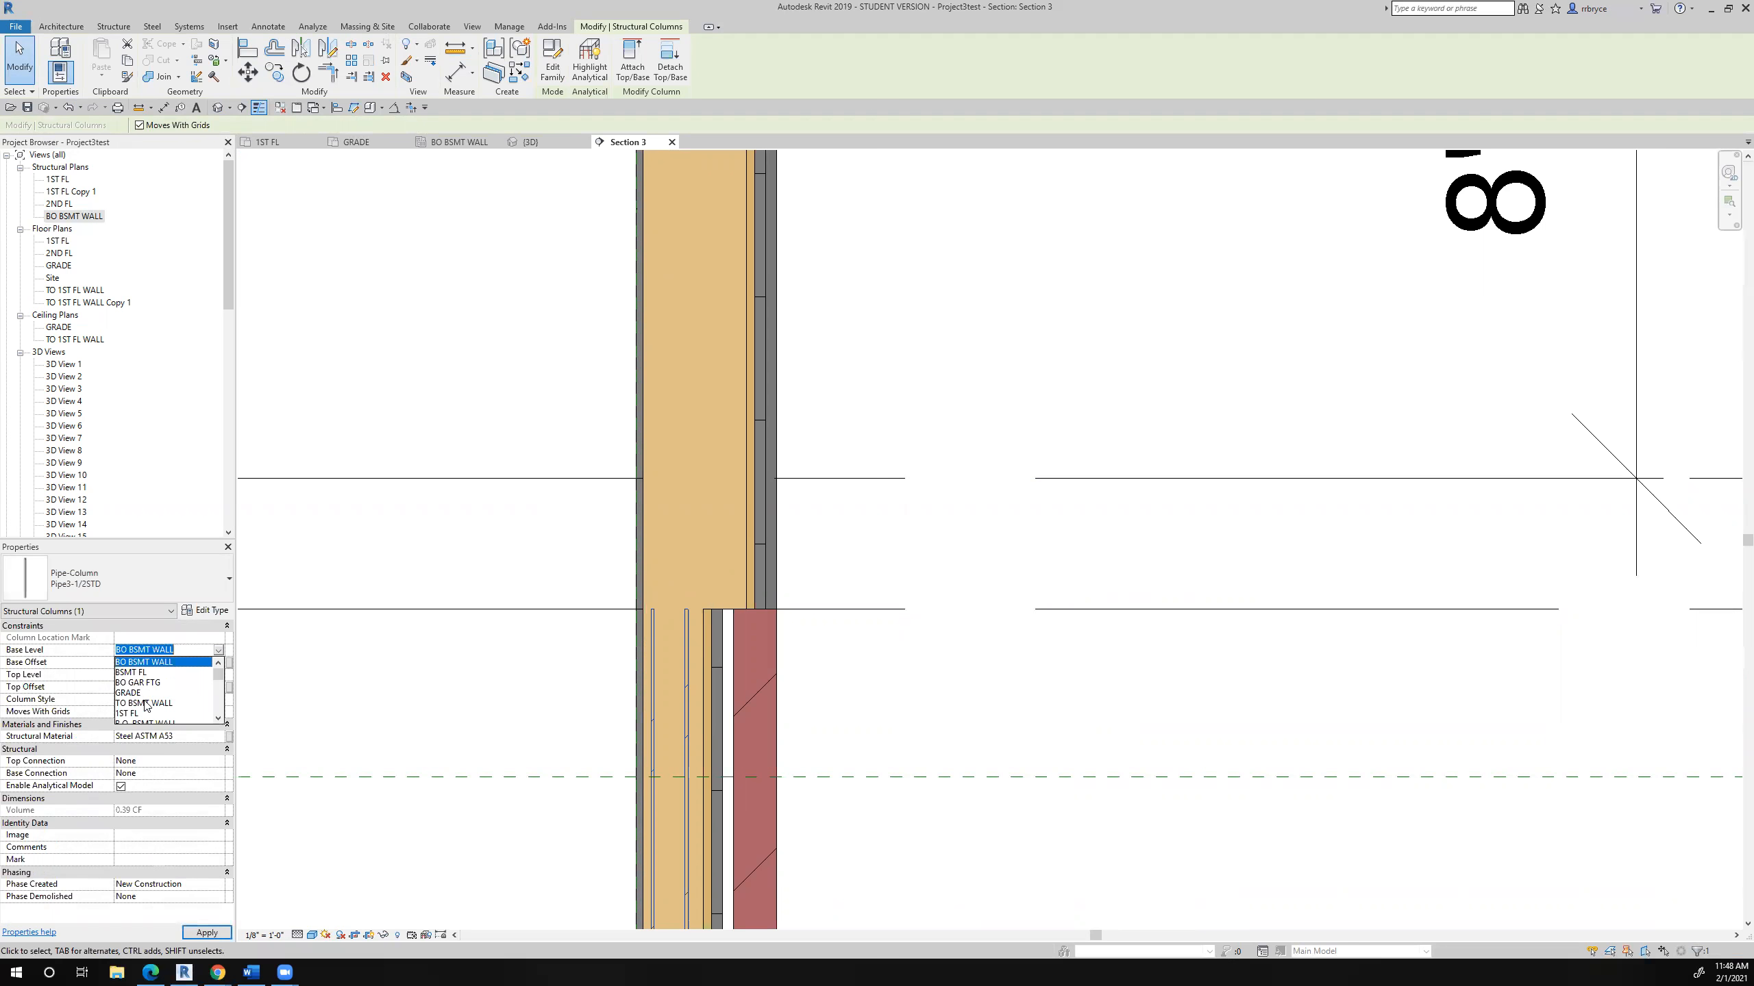
click(145, 704)
click(159, 688)
double_click(158, 689)
click(147, 707)
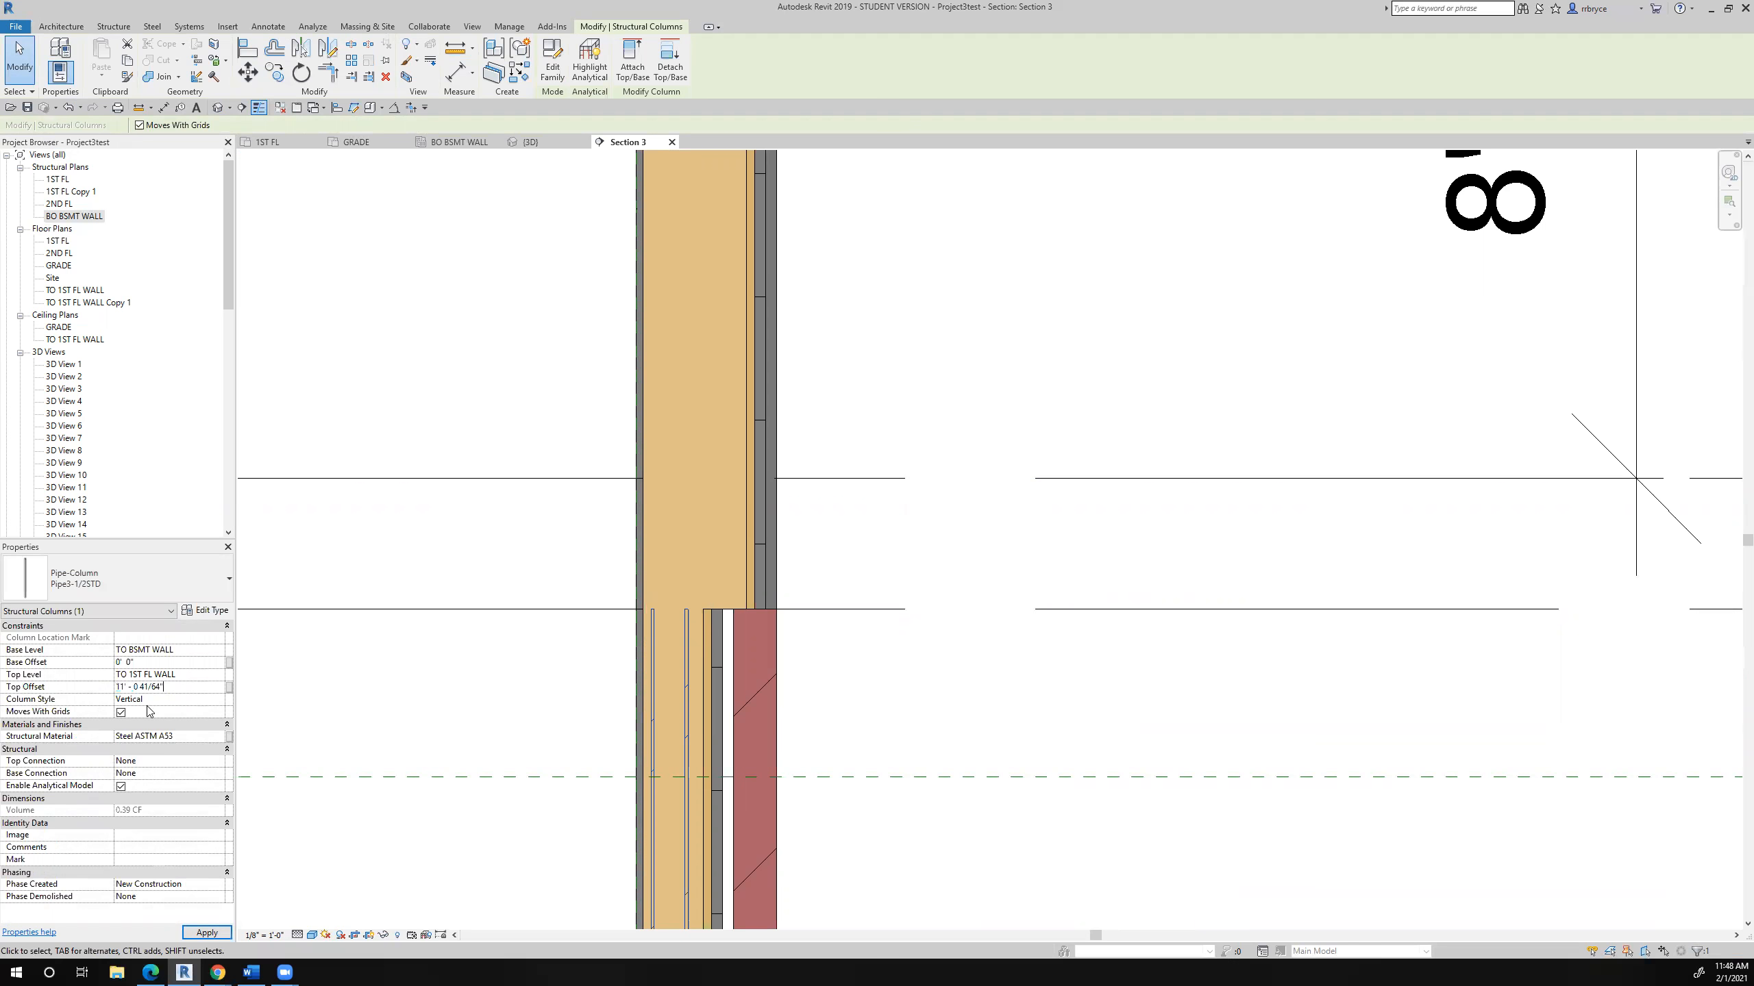
click(206, 933)
- Examine the pipe column's top and base against the exterior wall and the floor levels in Section 3
scroll(822, 620, down, 5)
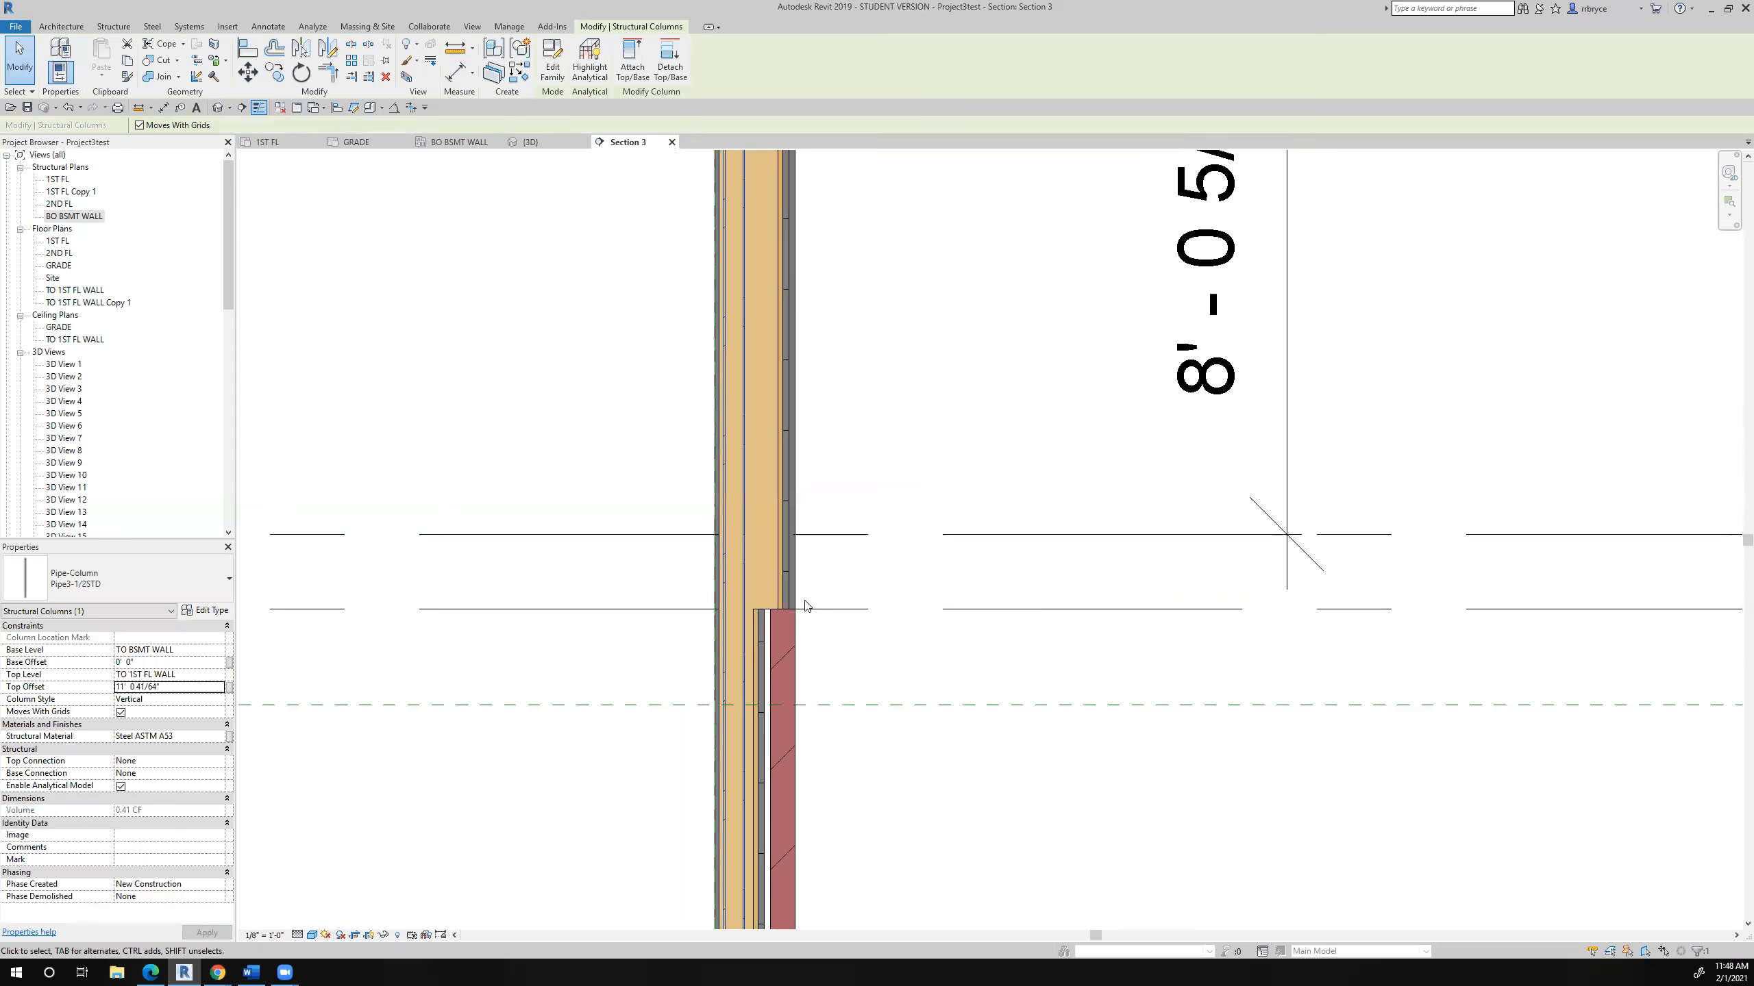
scroll(780, 276, up, 8)
scroll(885, 404, down, 4)
middle_drag(956, 418, 909, 418)
scroll(917, 421, down, 3)
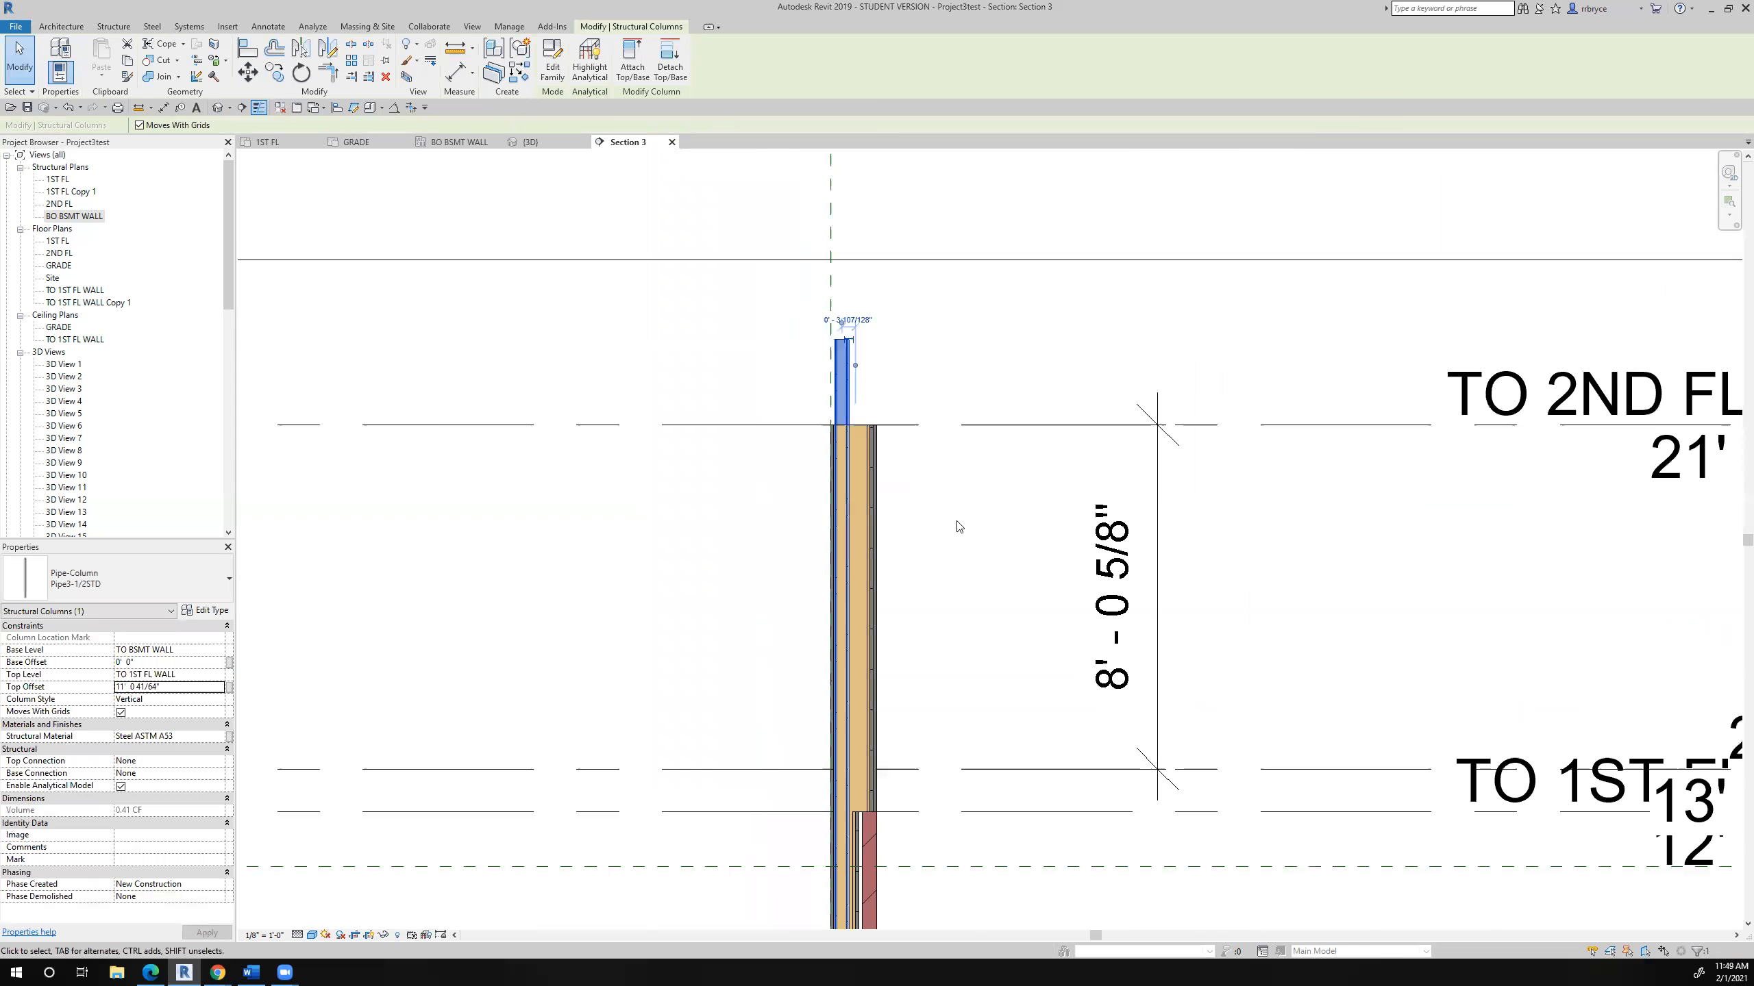
middle_drag(933, 509, 882, 480)
scroll(882, 484, down, 3)
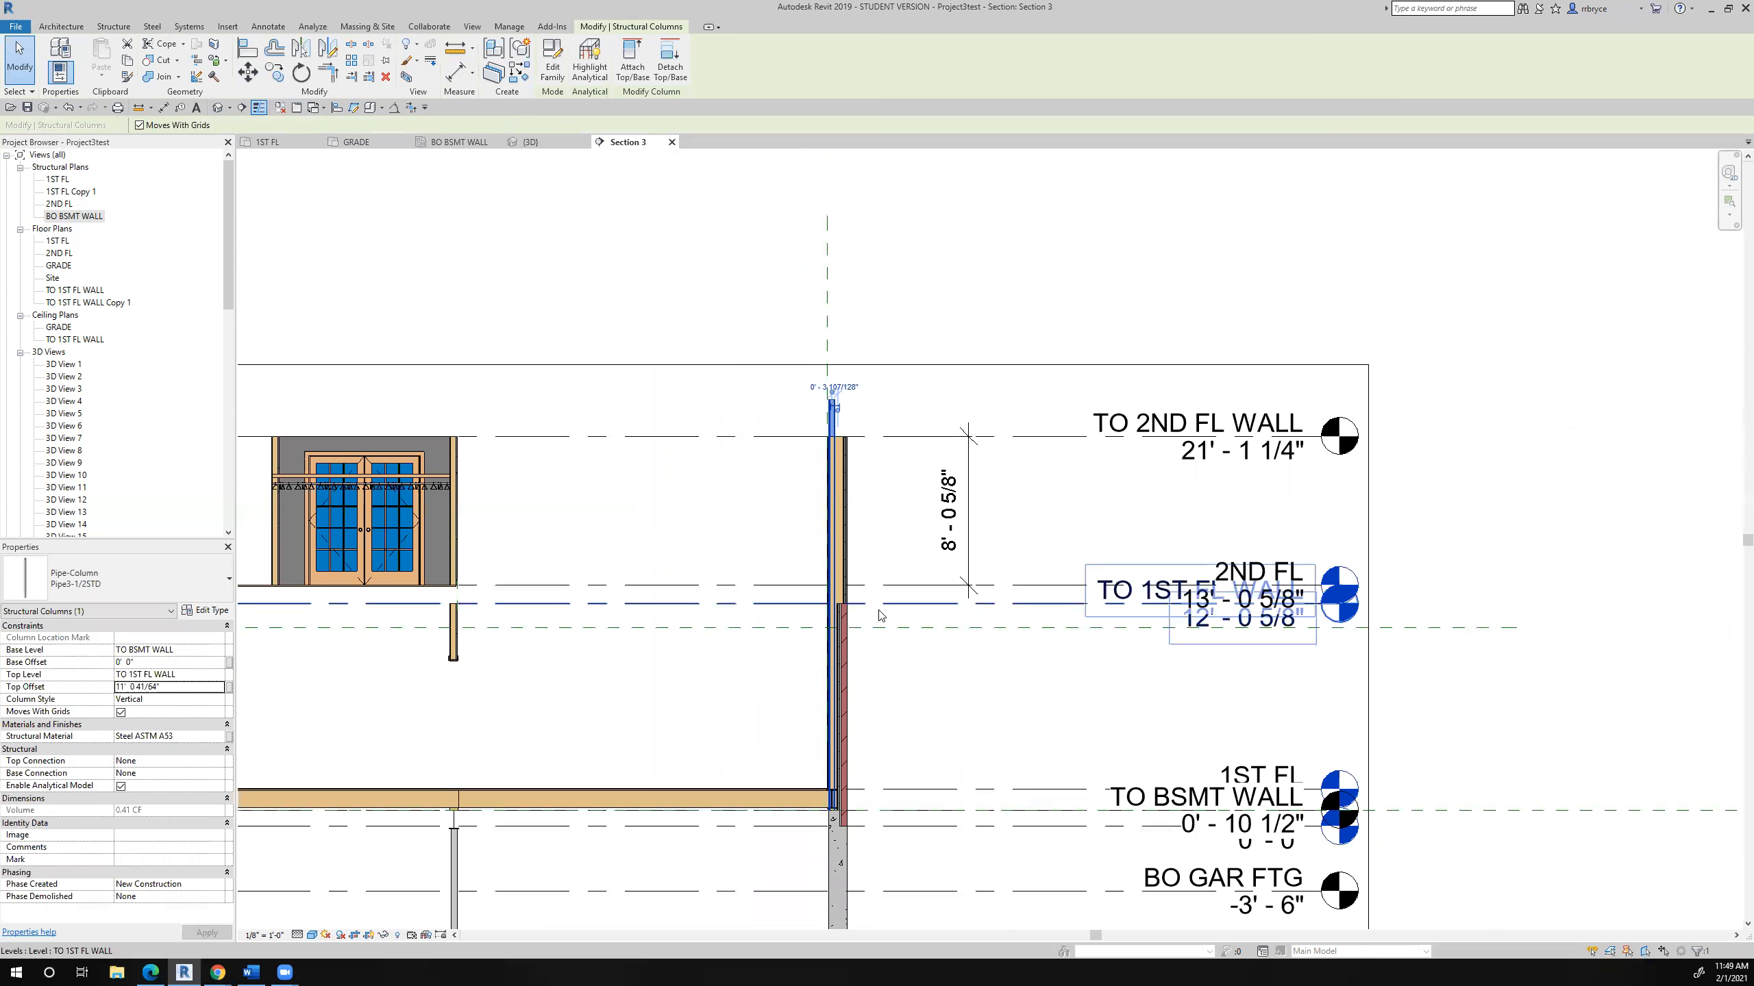
scroll(875, 670, up, 3)
middle_drag(872, 669, 834, 560)
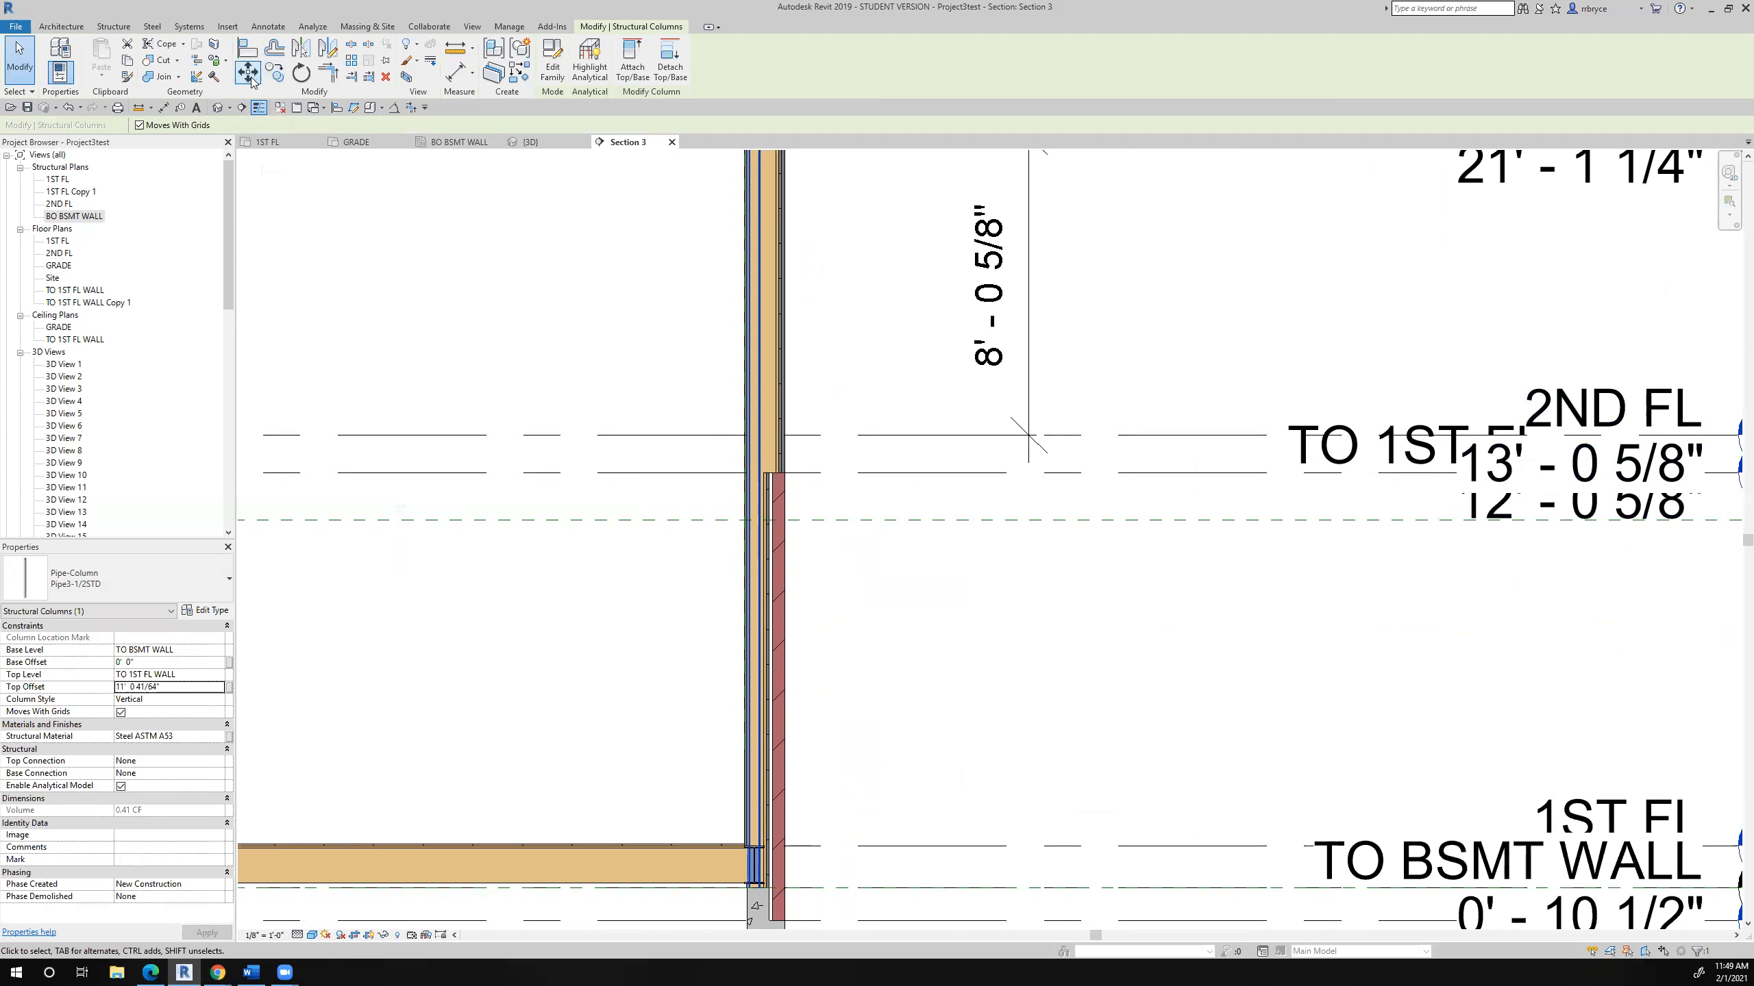
click(450, 49)
click(843, 847)
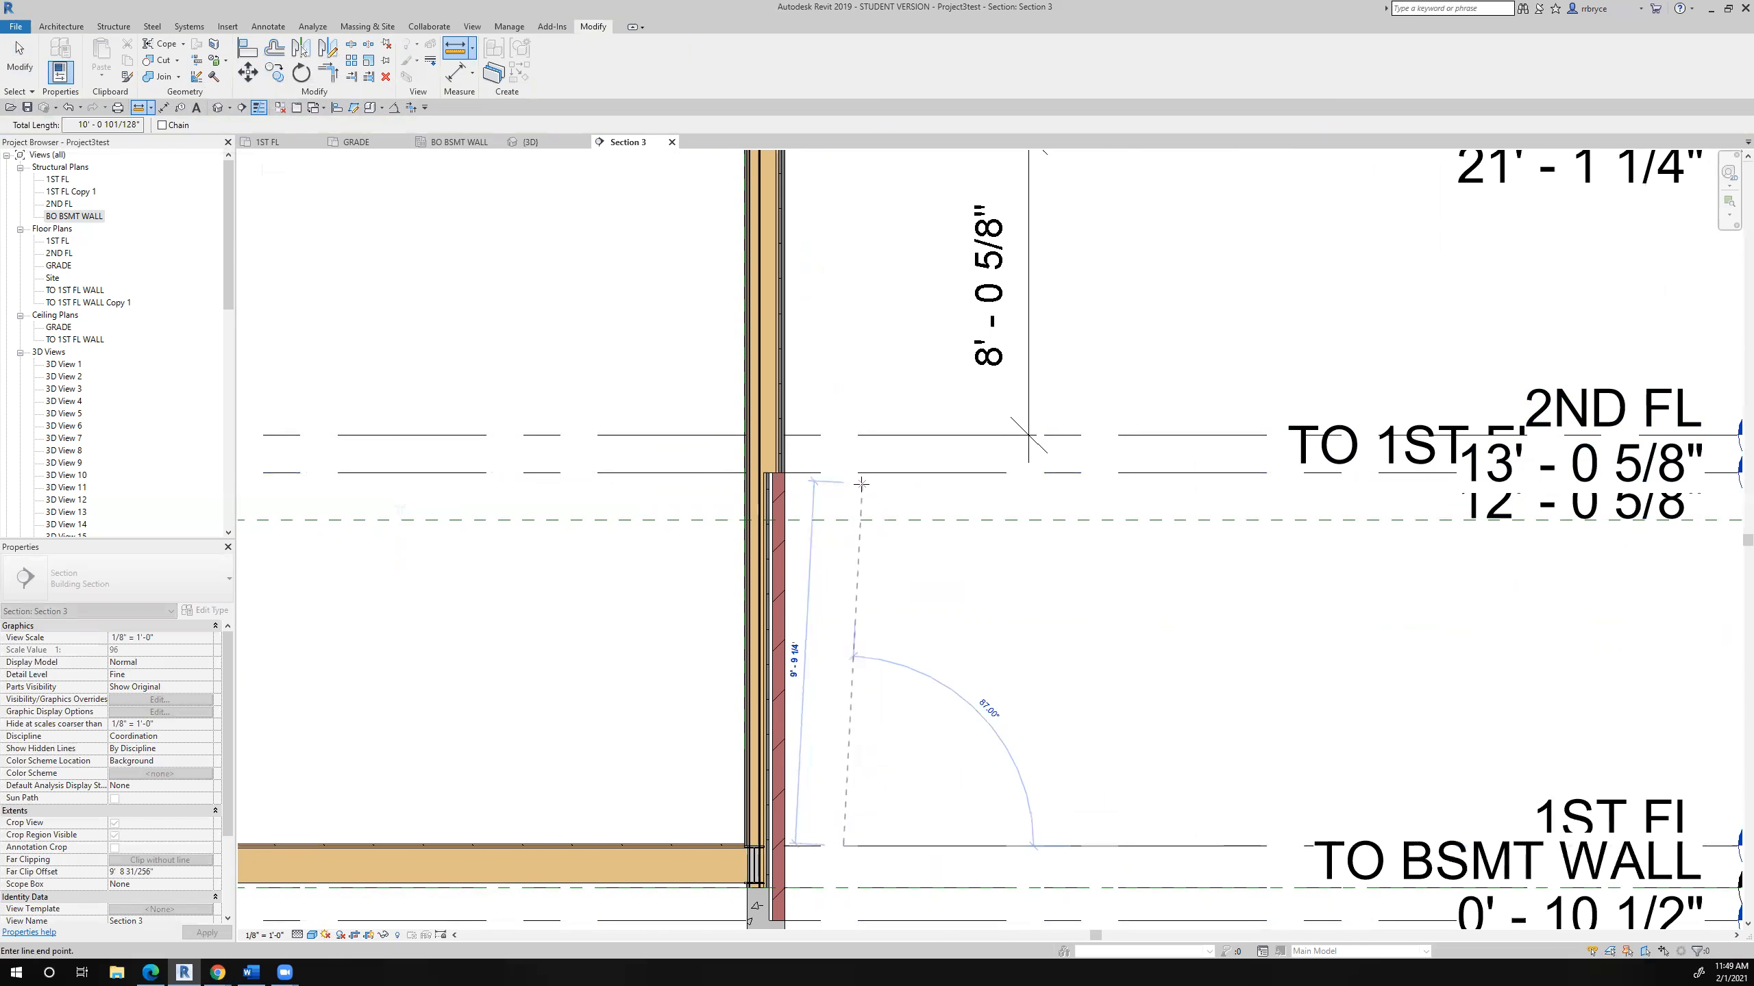
key(Escape)
key(Escape)
click(908, 433)
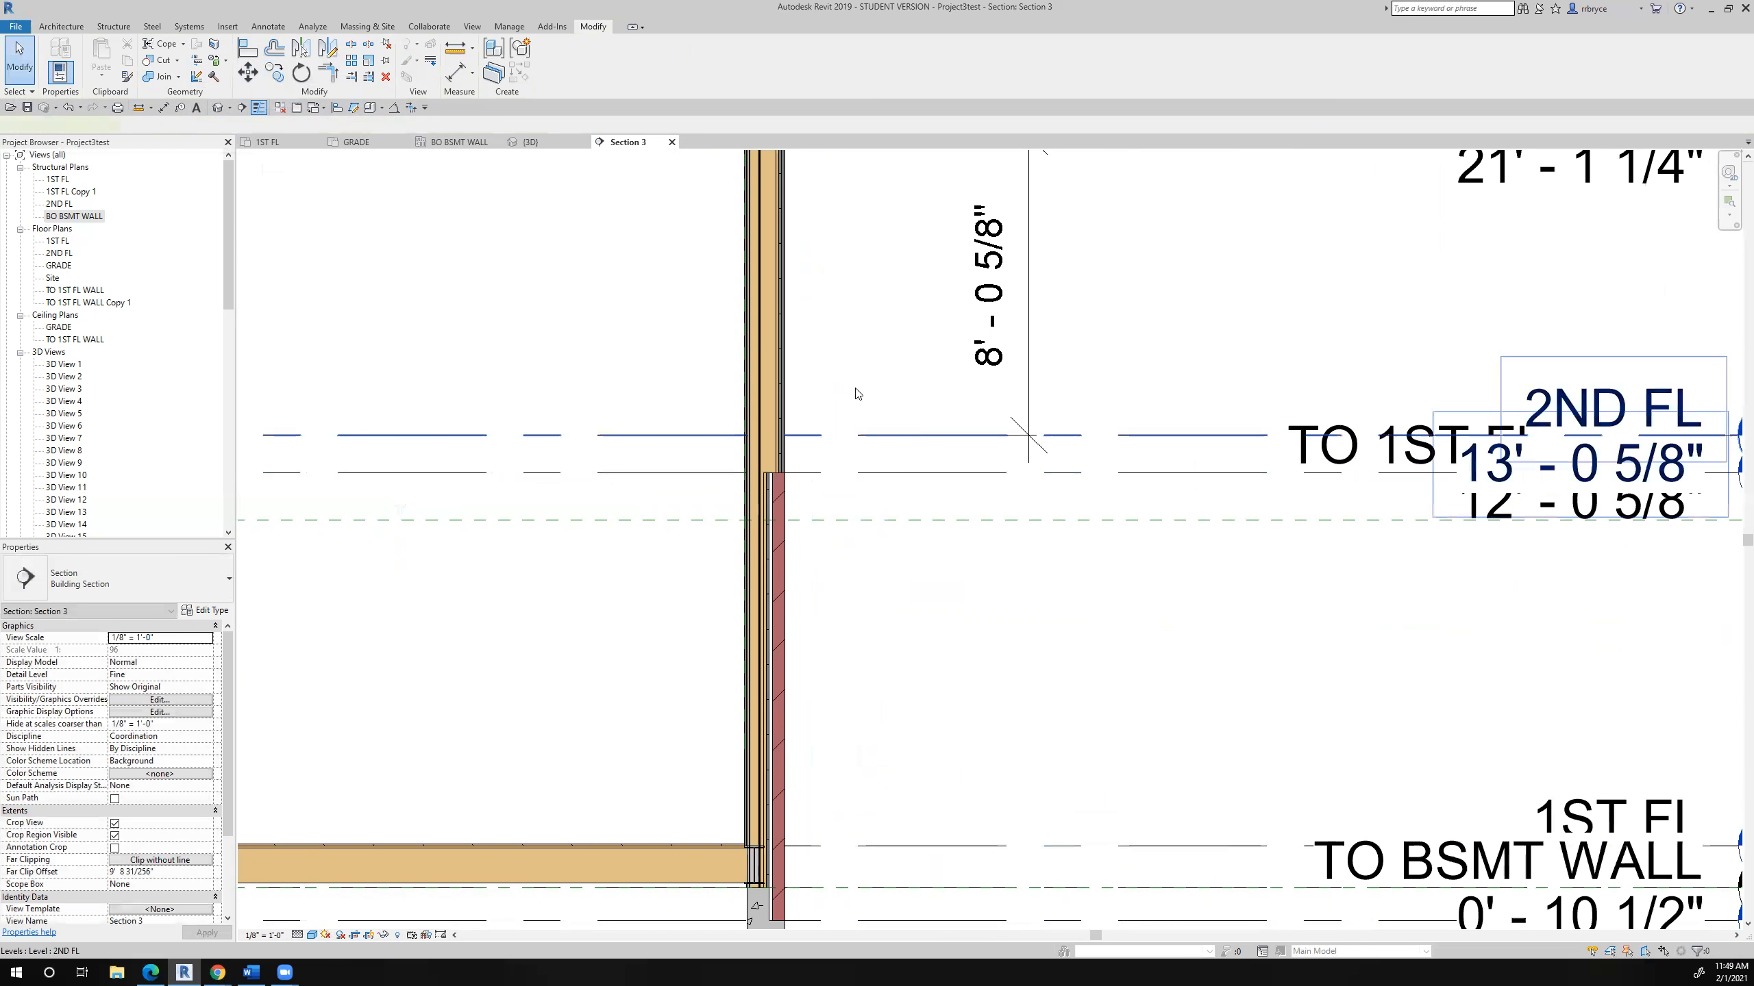
key(Escape)
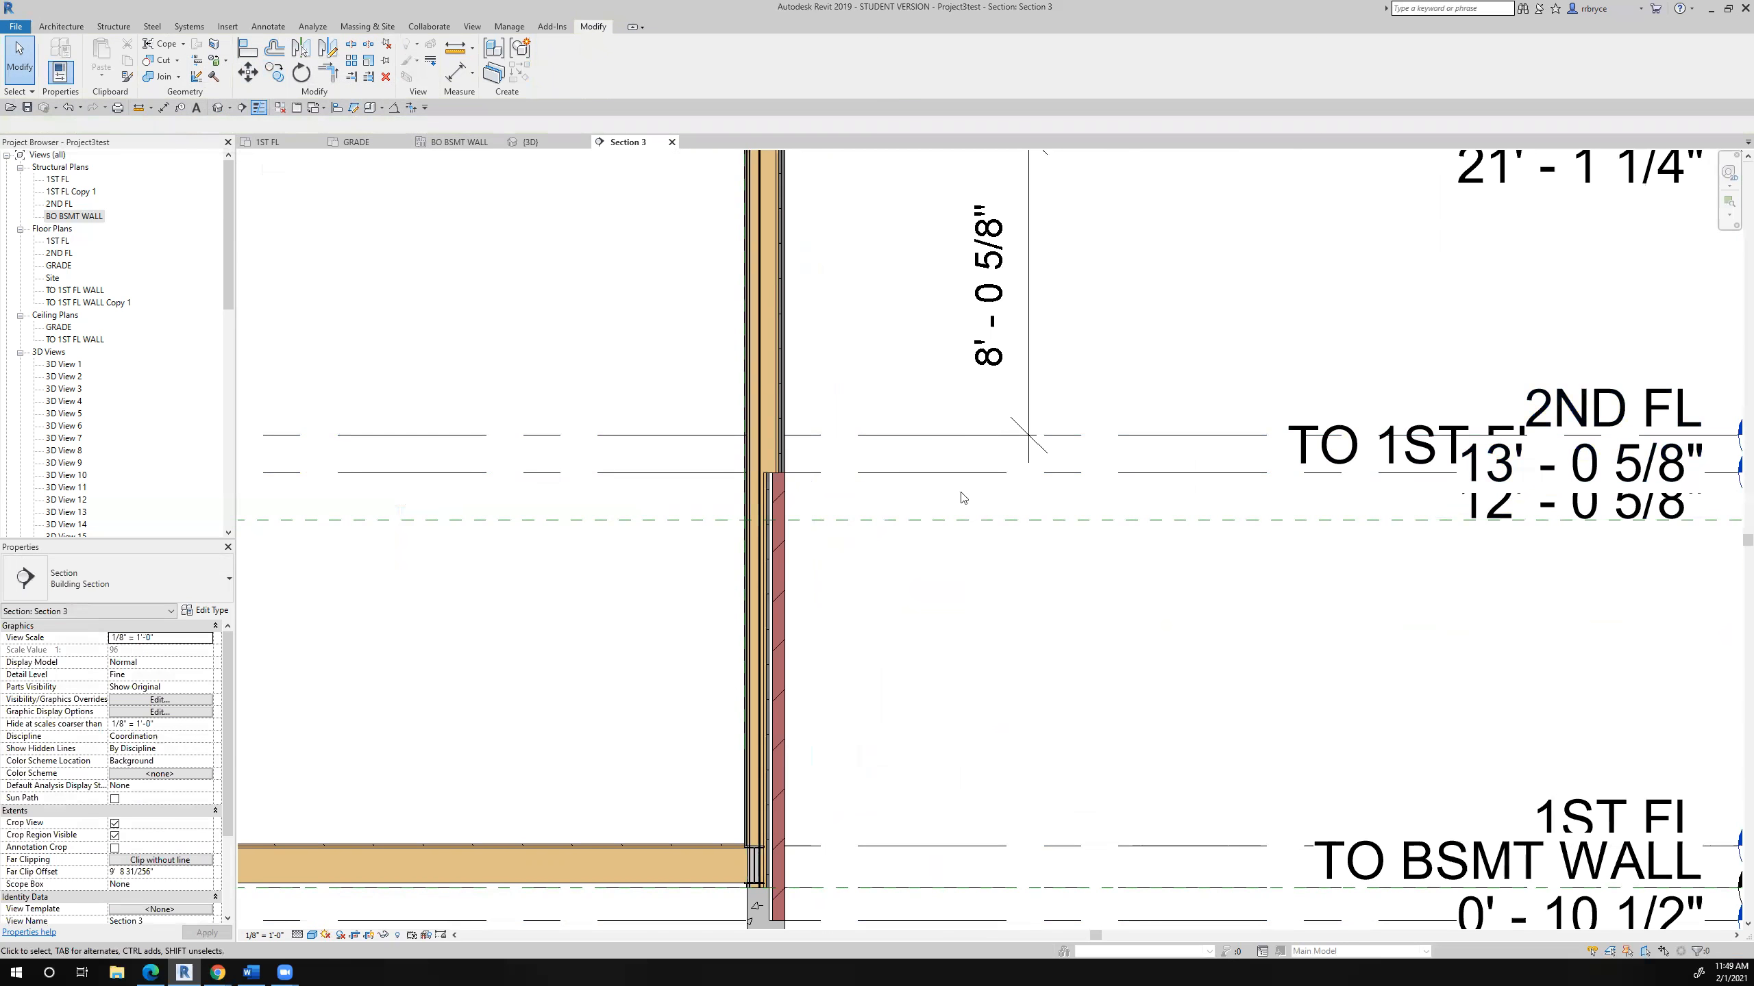
- Copy the 2ND FL level 3/4" downward in Section 3
click(918, 436)
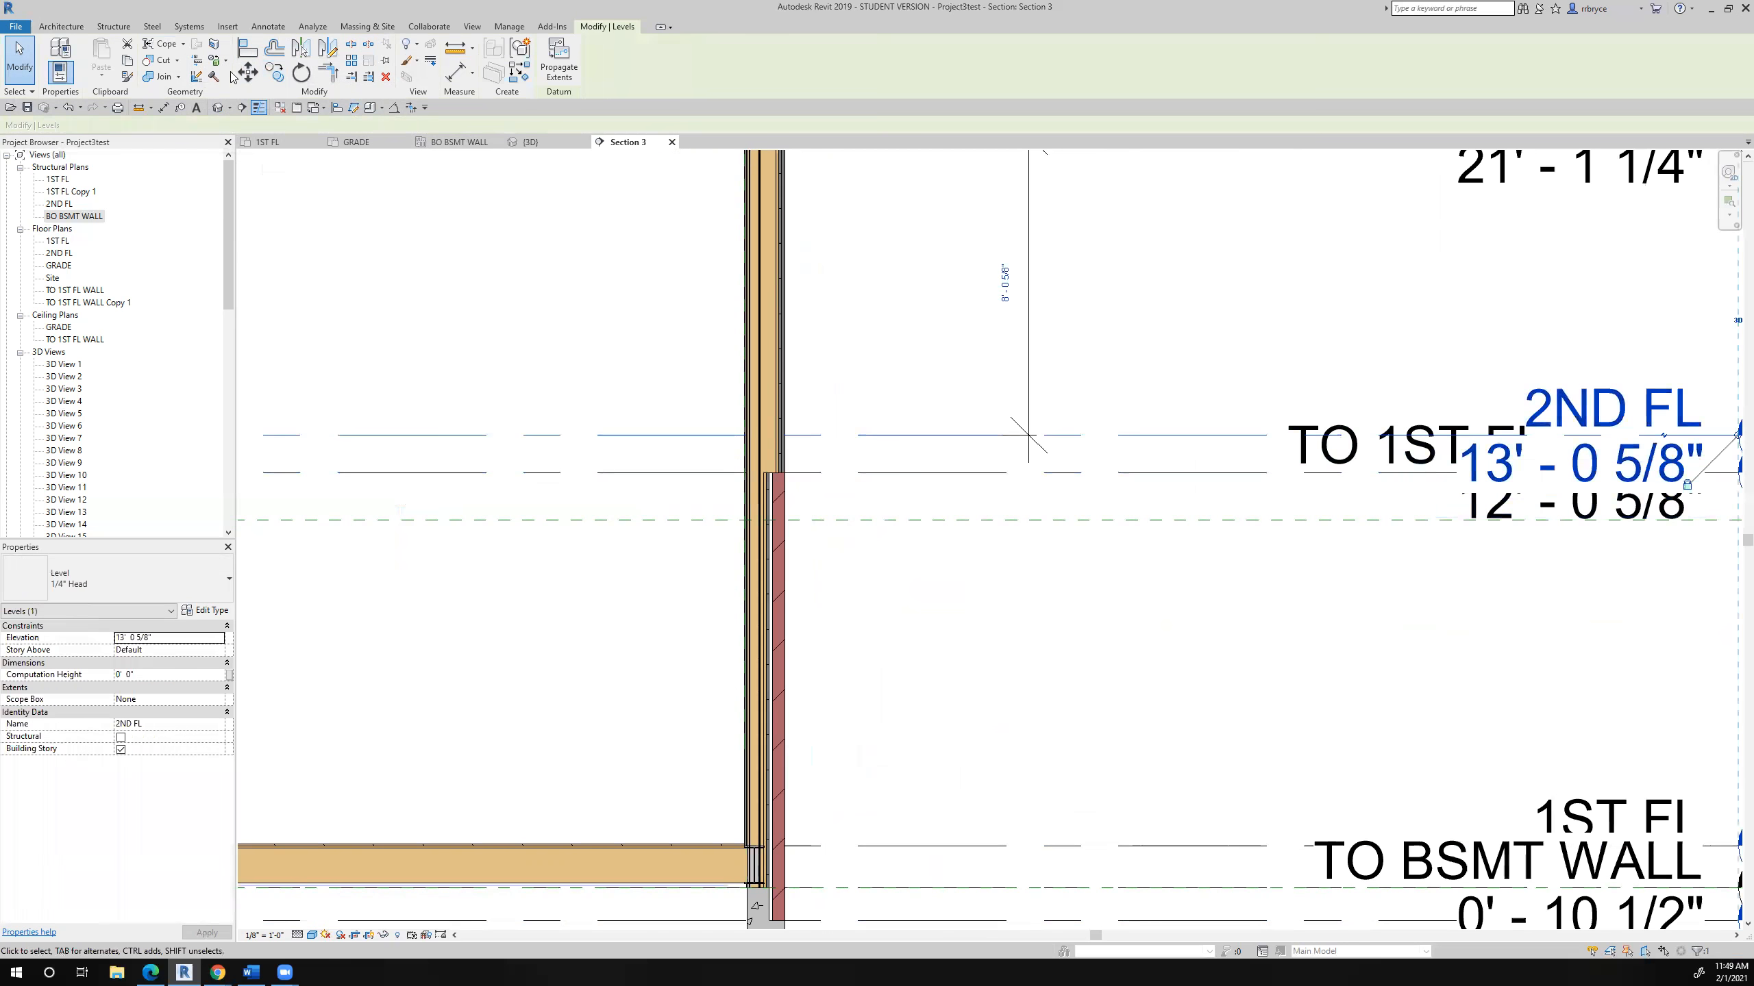
click(275, 77)
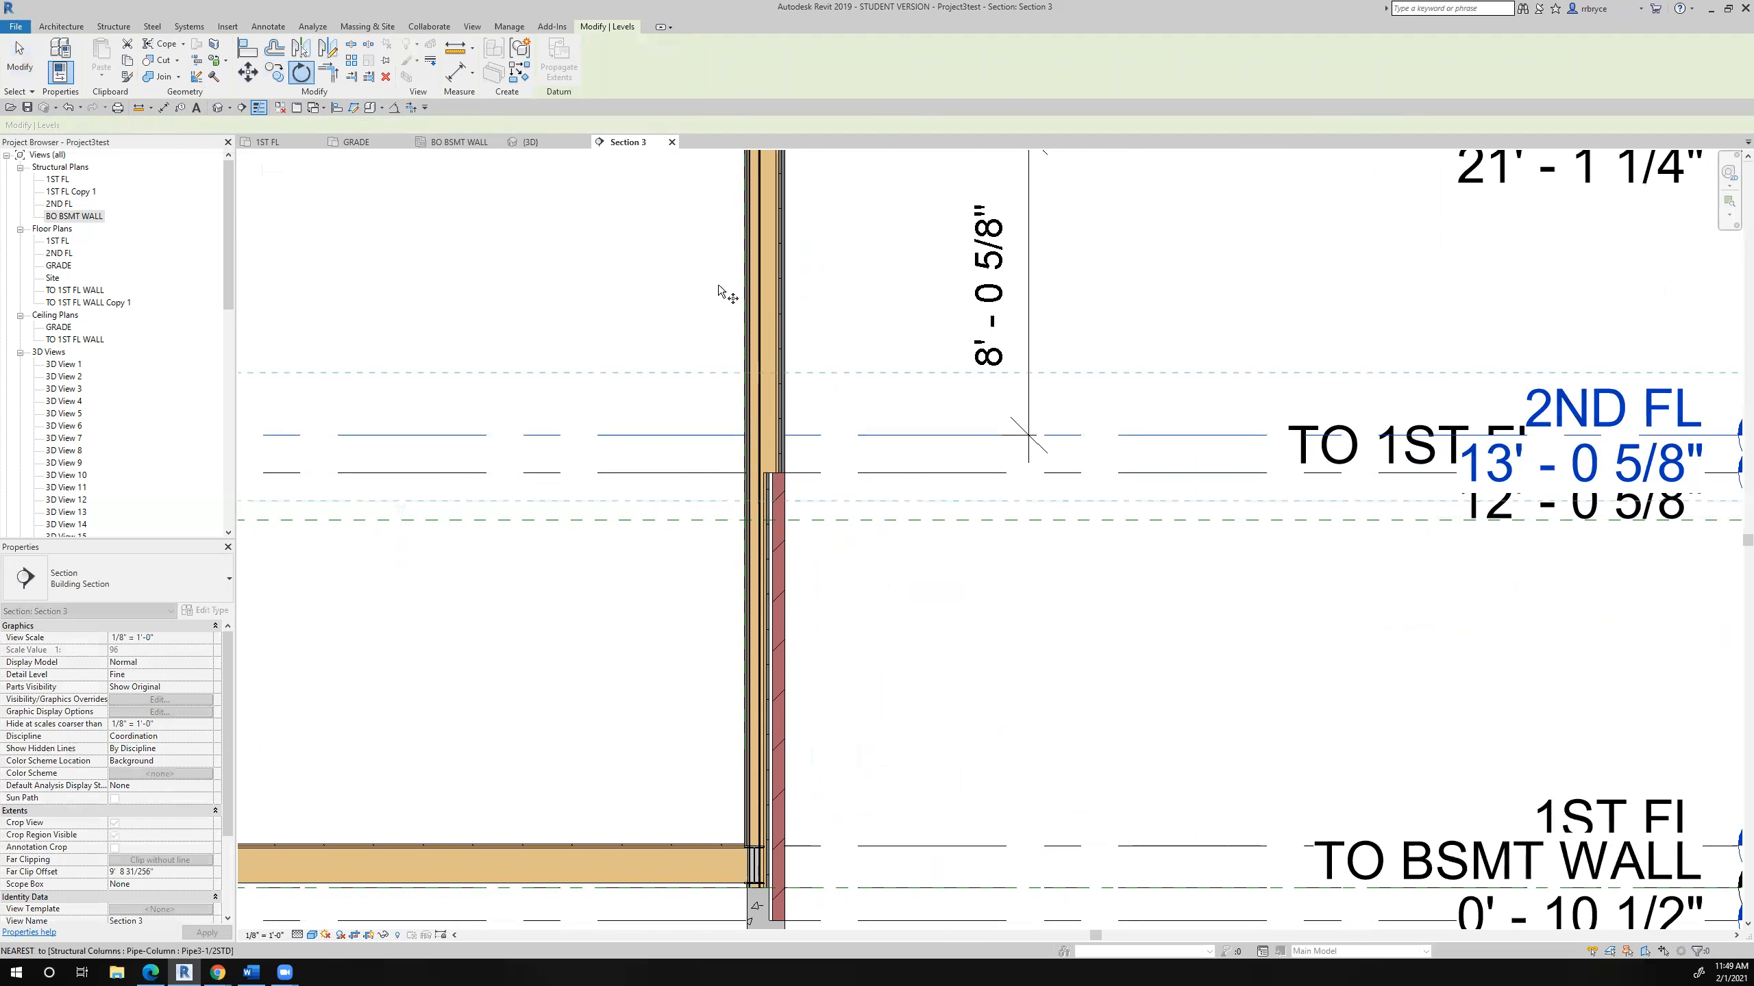
click(693, 289)
text(3/)
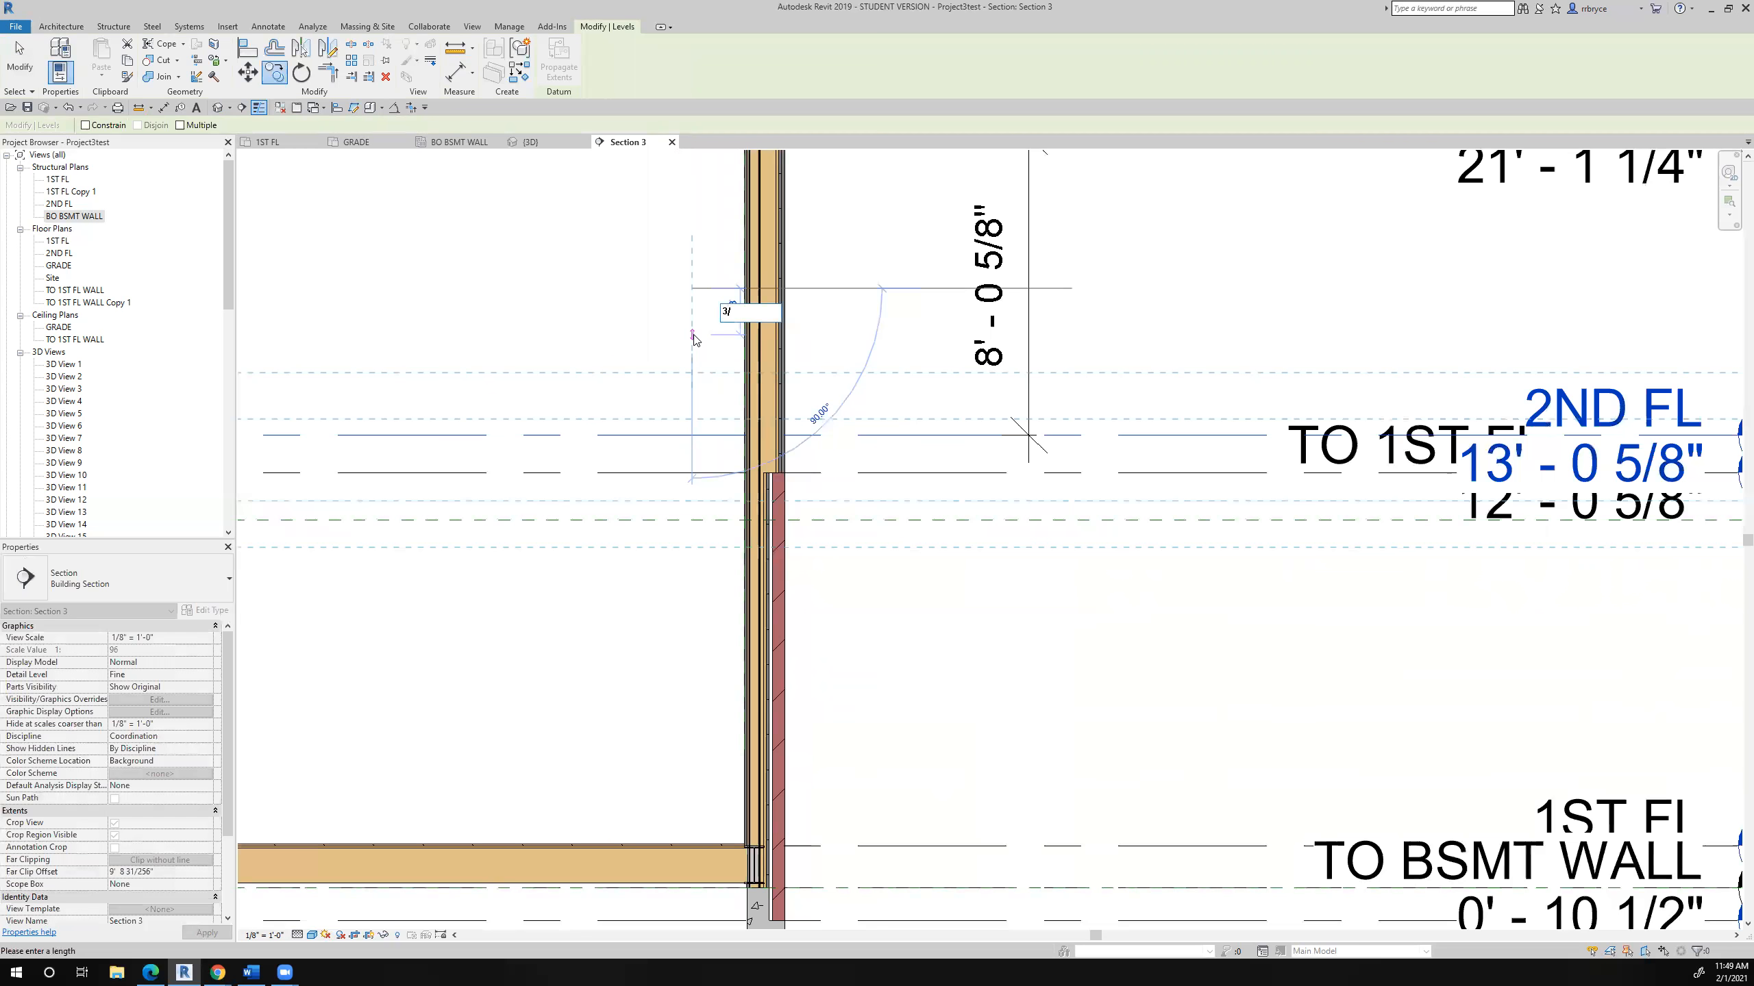
text(4")
key(Return)
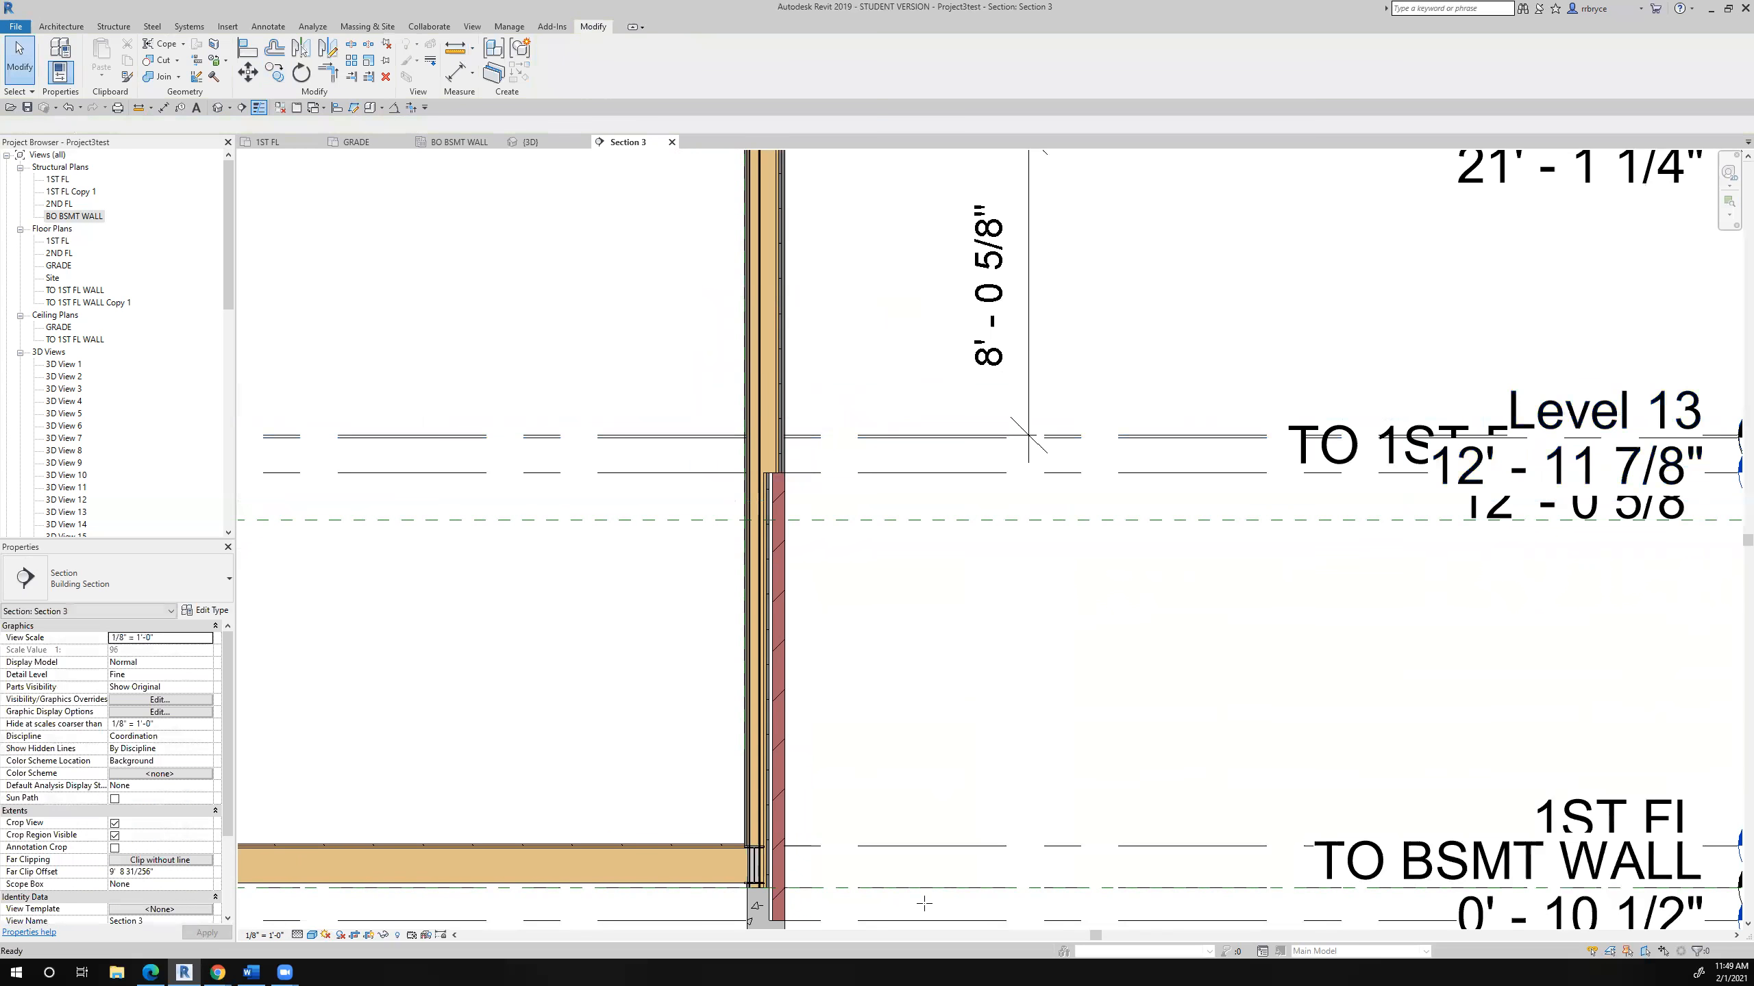
- Measure vertically from the 1ST FL level to the copied level just below 2ND FL and select the total length for copying
click(456, 47)
click(859, 851)
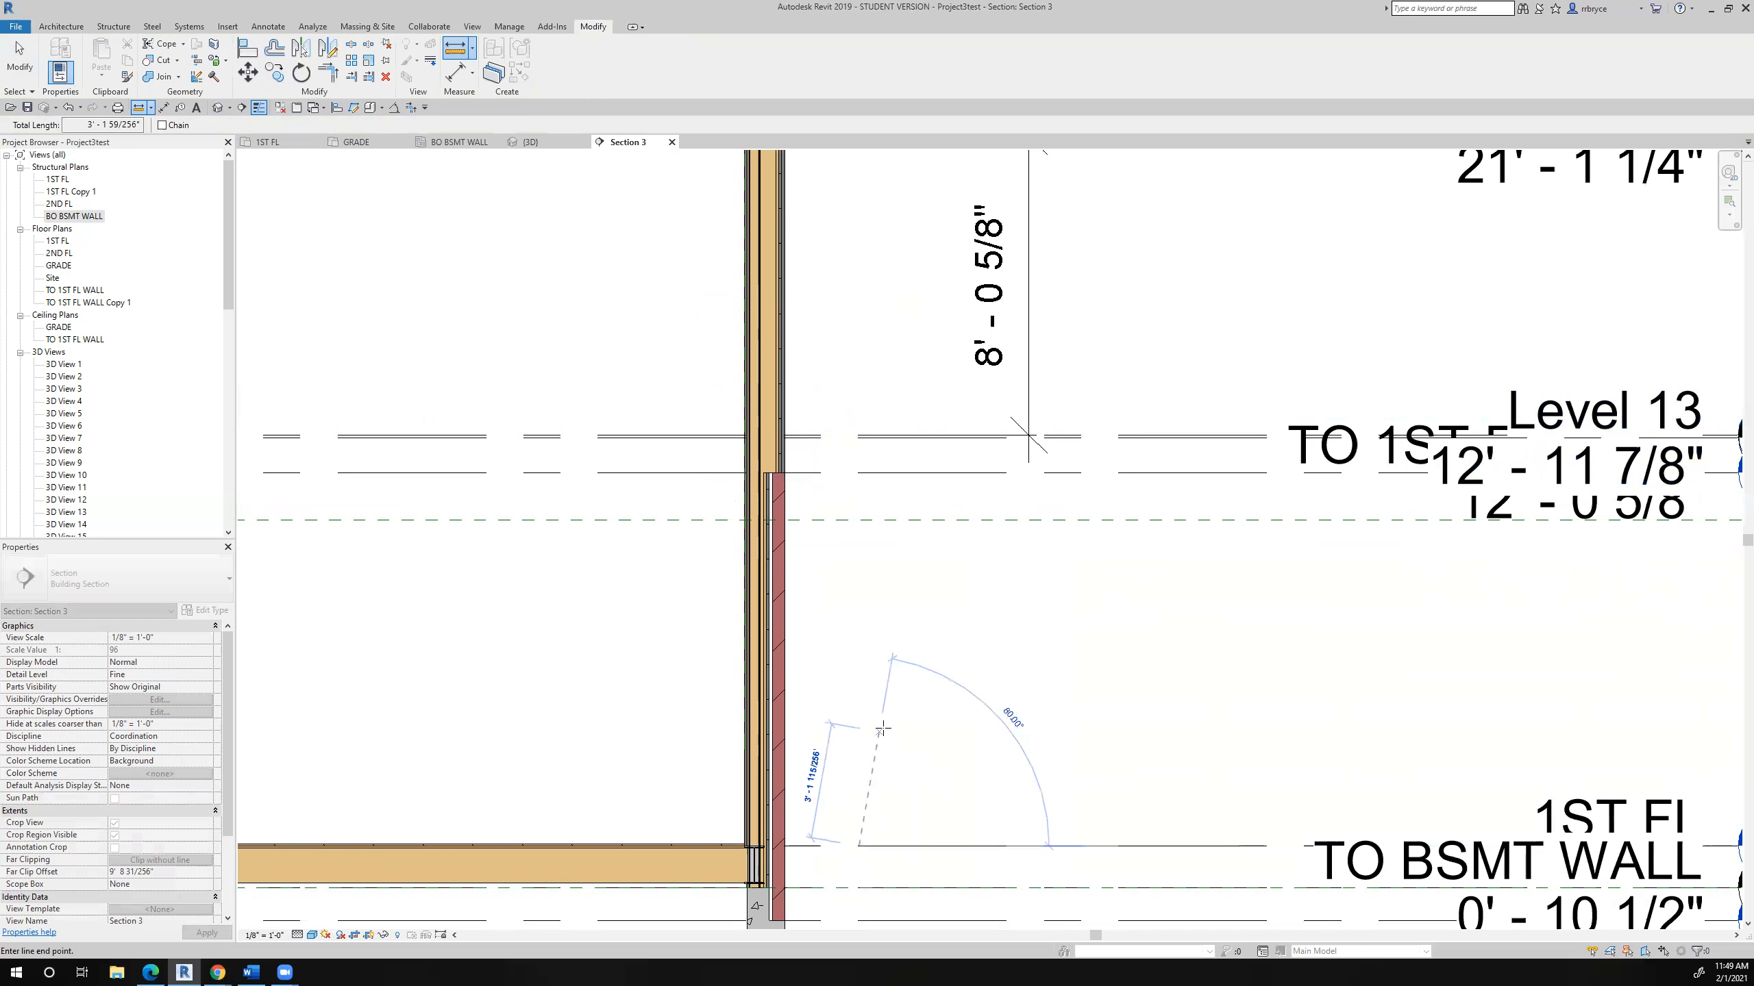
scroll(856, 387, up, 3)
scroll(856, 387, up, 2)
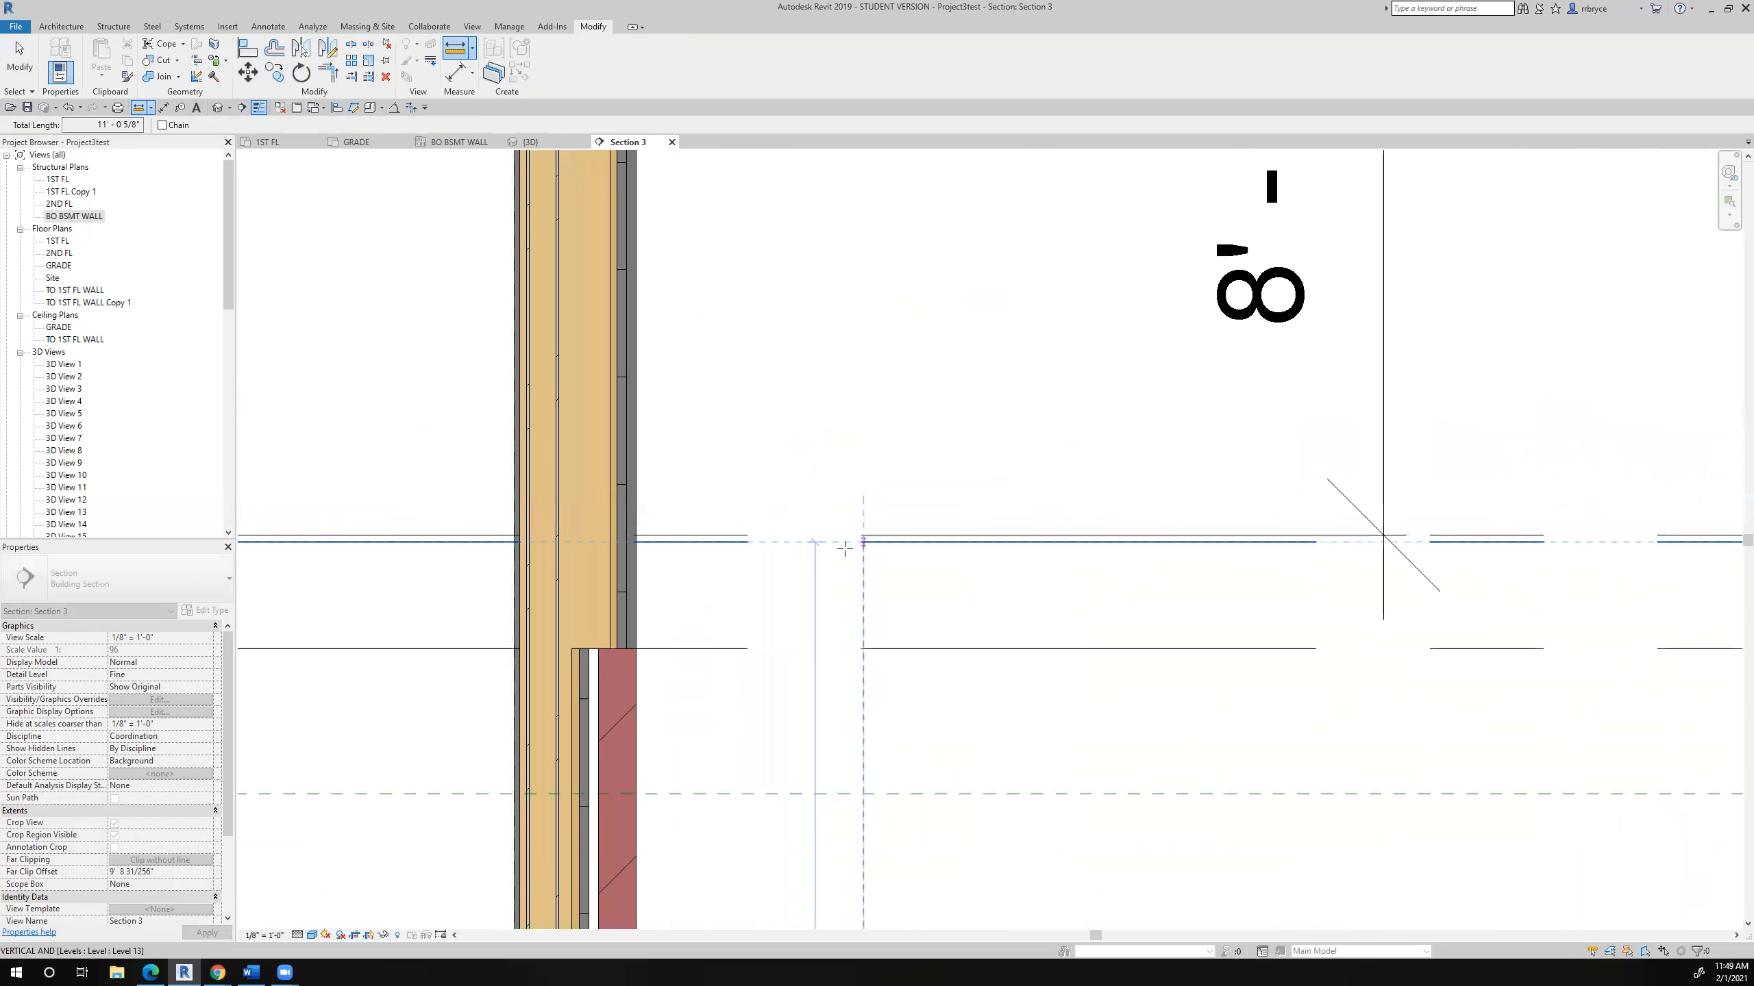
click(845, 549)
scroll(844, 549, down, 3)
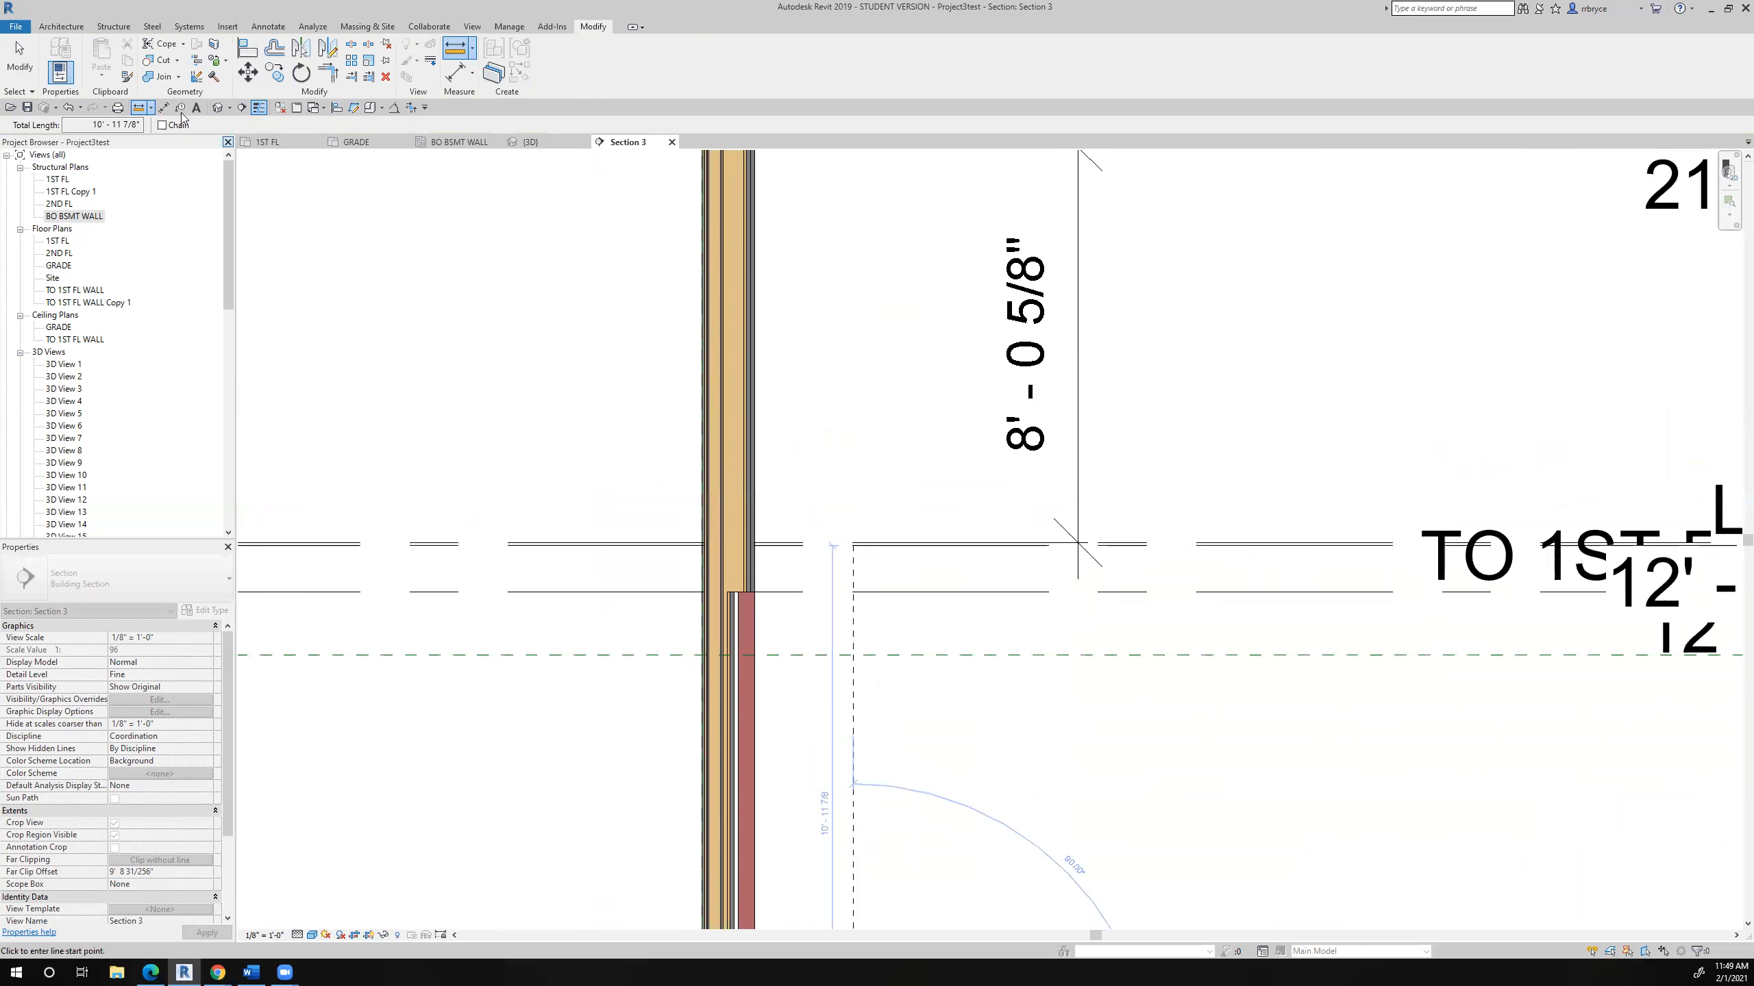
drag(82, 126, 176, 140)
key(ctrl+c)
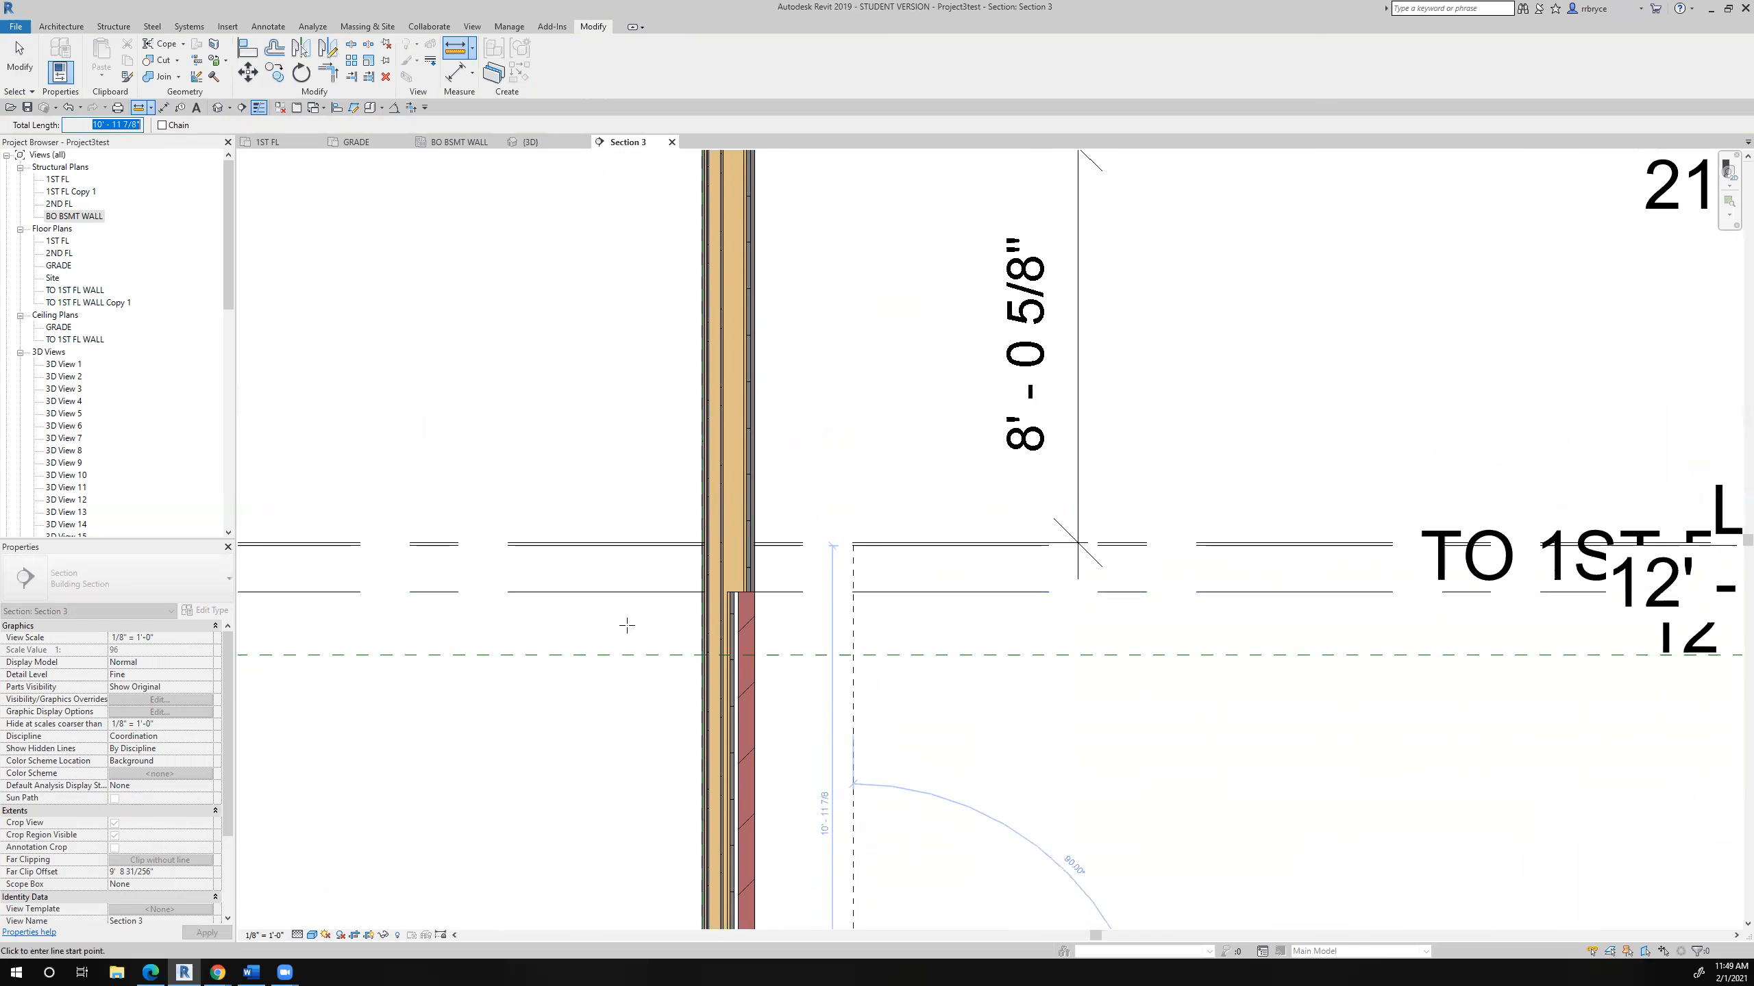
- Set the pipe column's top offset to 10' 11 7/8"
click(19, 59)
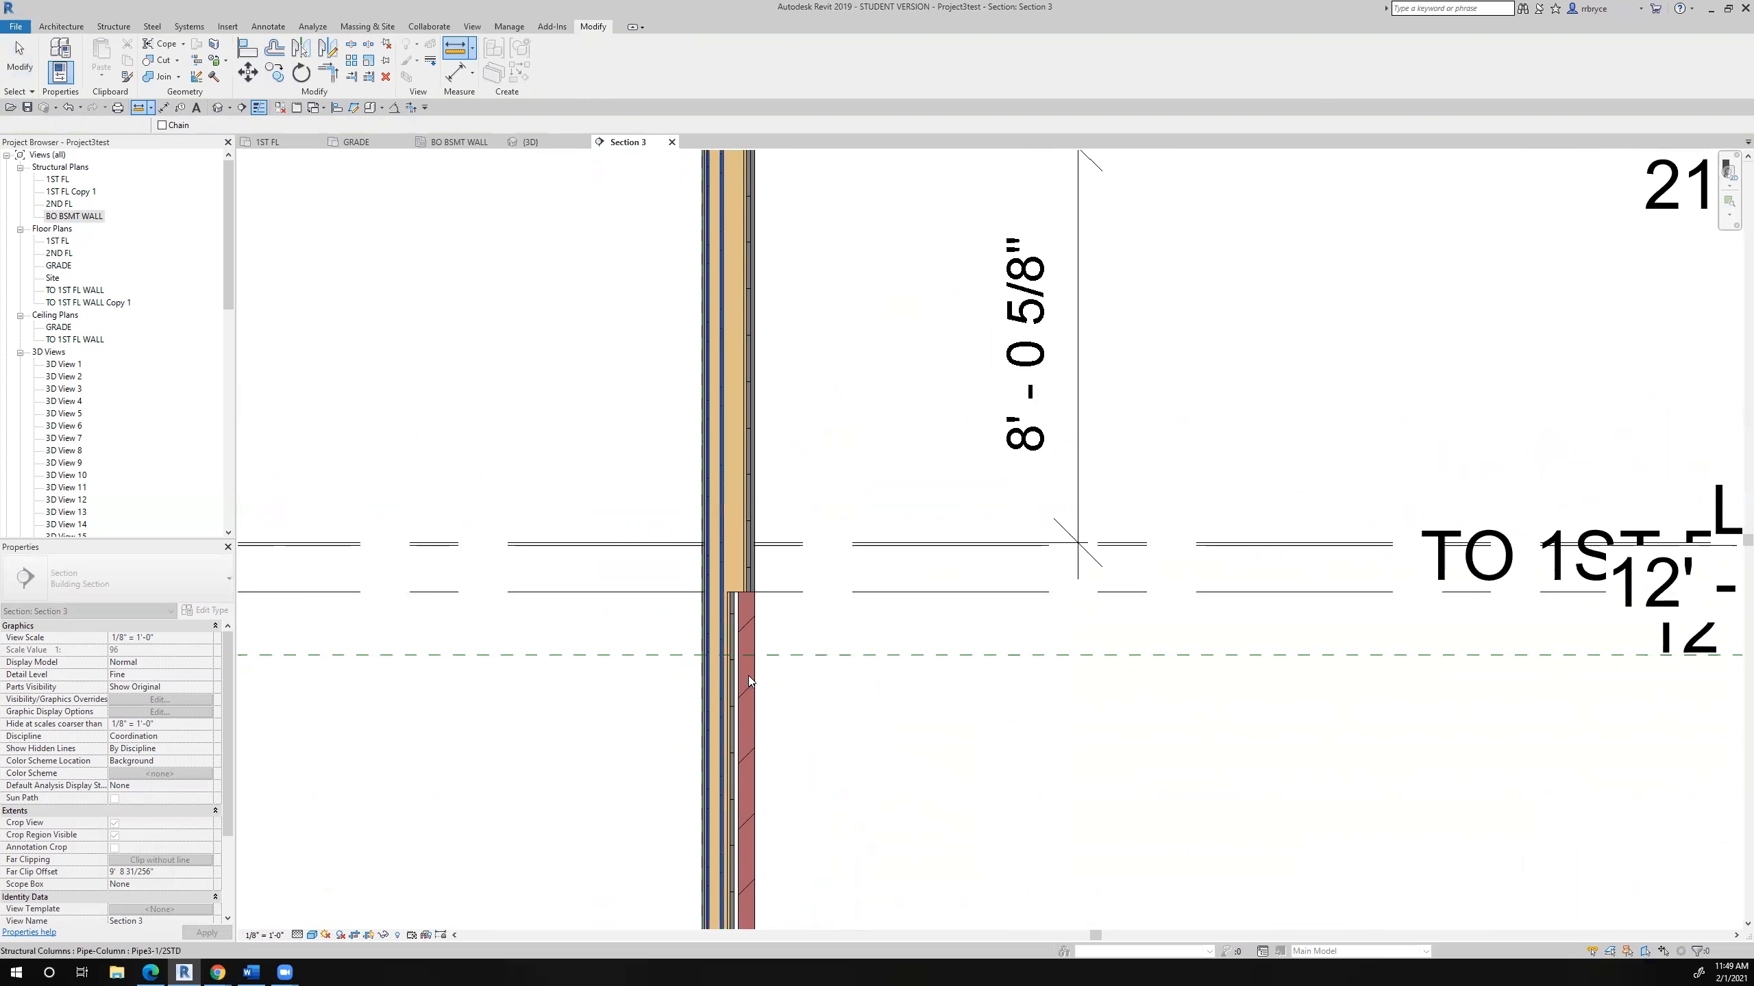
click(715, 662)
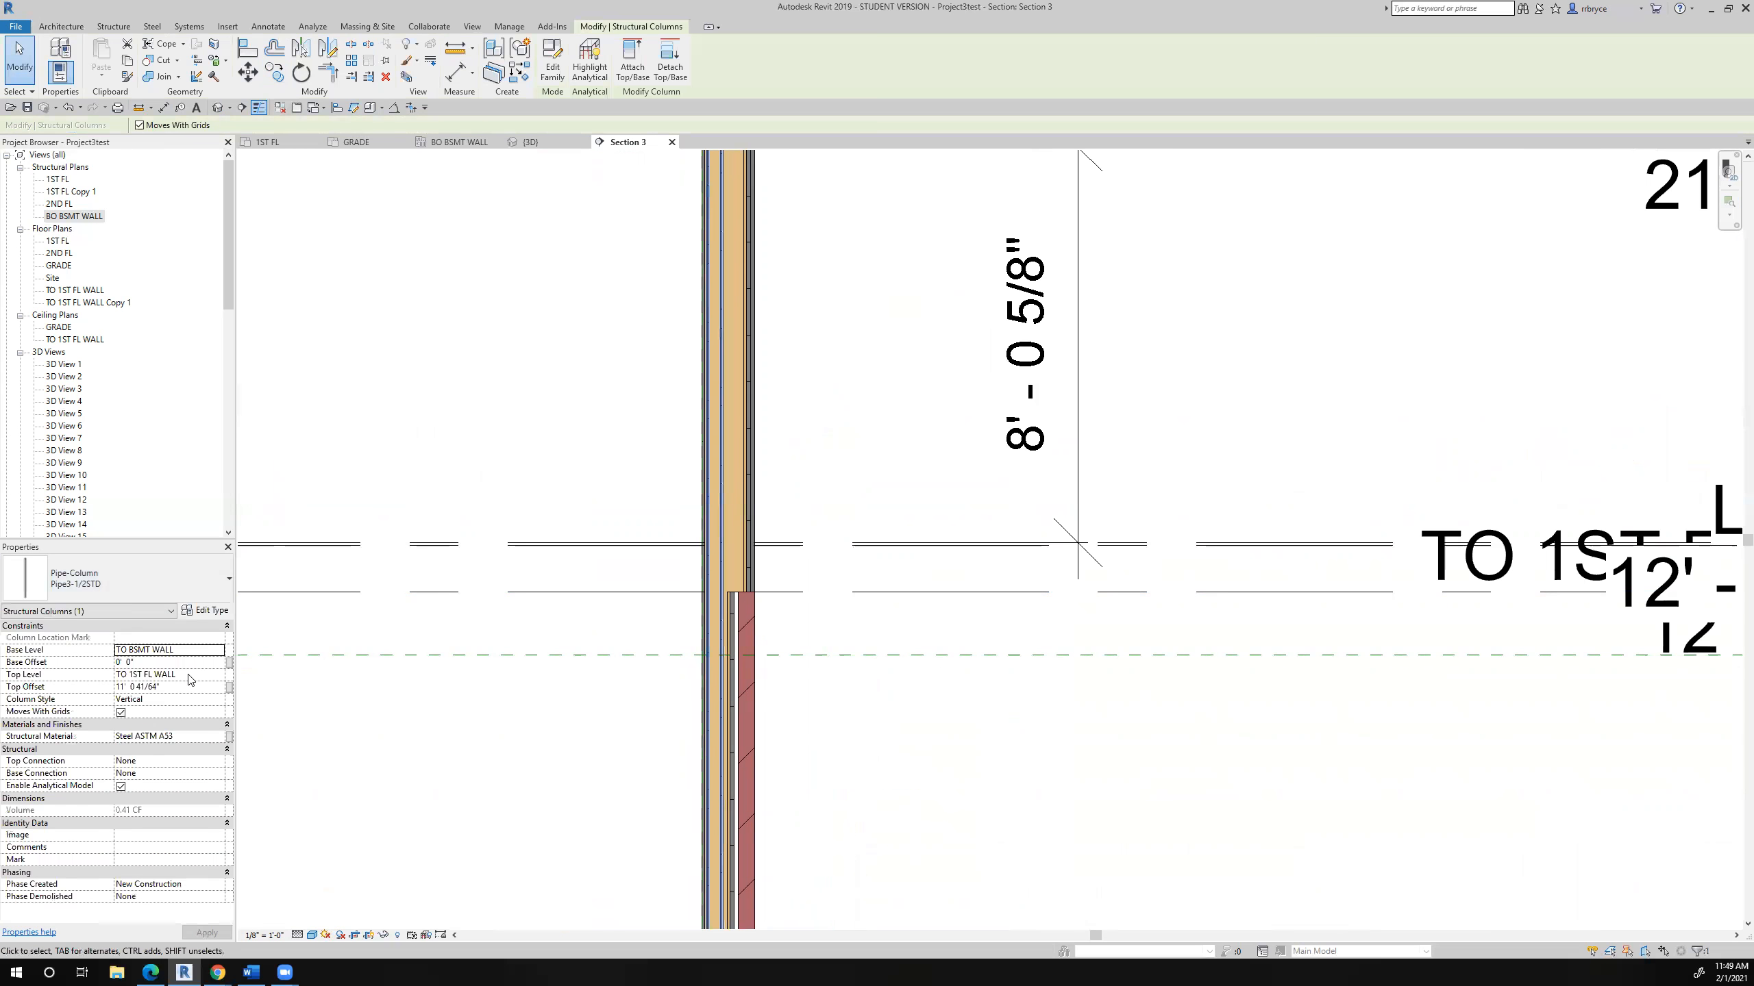
click(188, 687)
key(ctrl+v)
click(230, 934)
scroll(528, 752, down, 3)
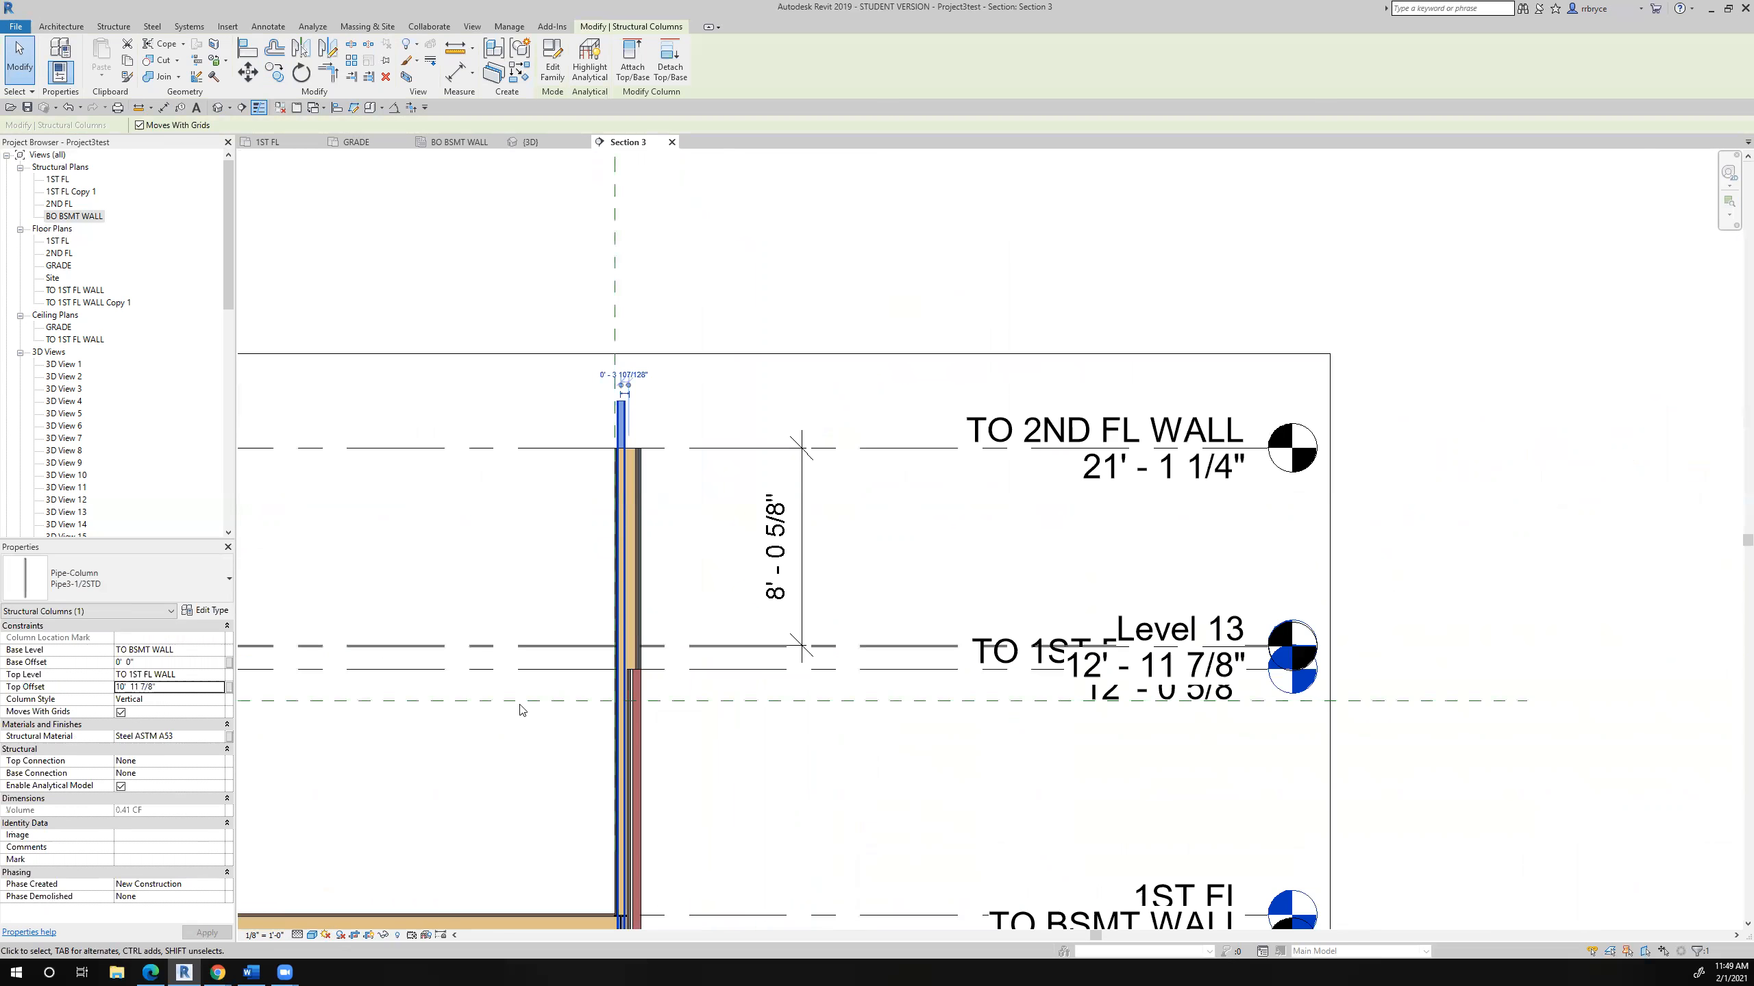
- Change the pipe column's top level to 1ST FL
click(193, 675)
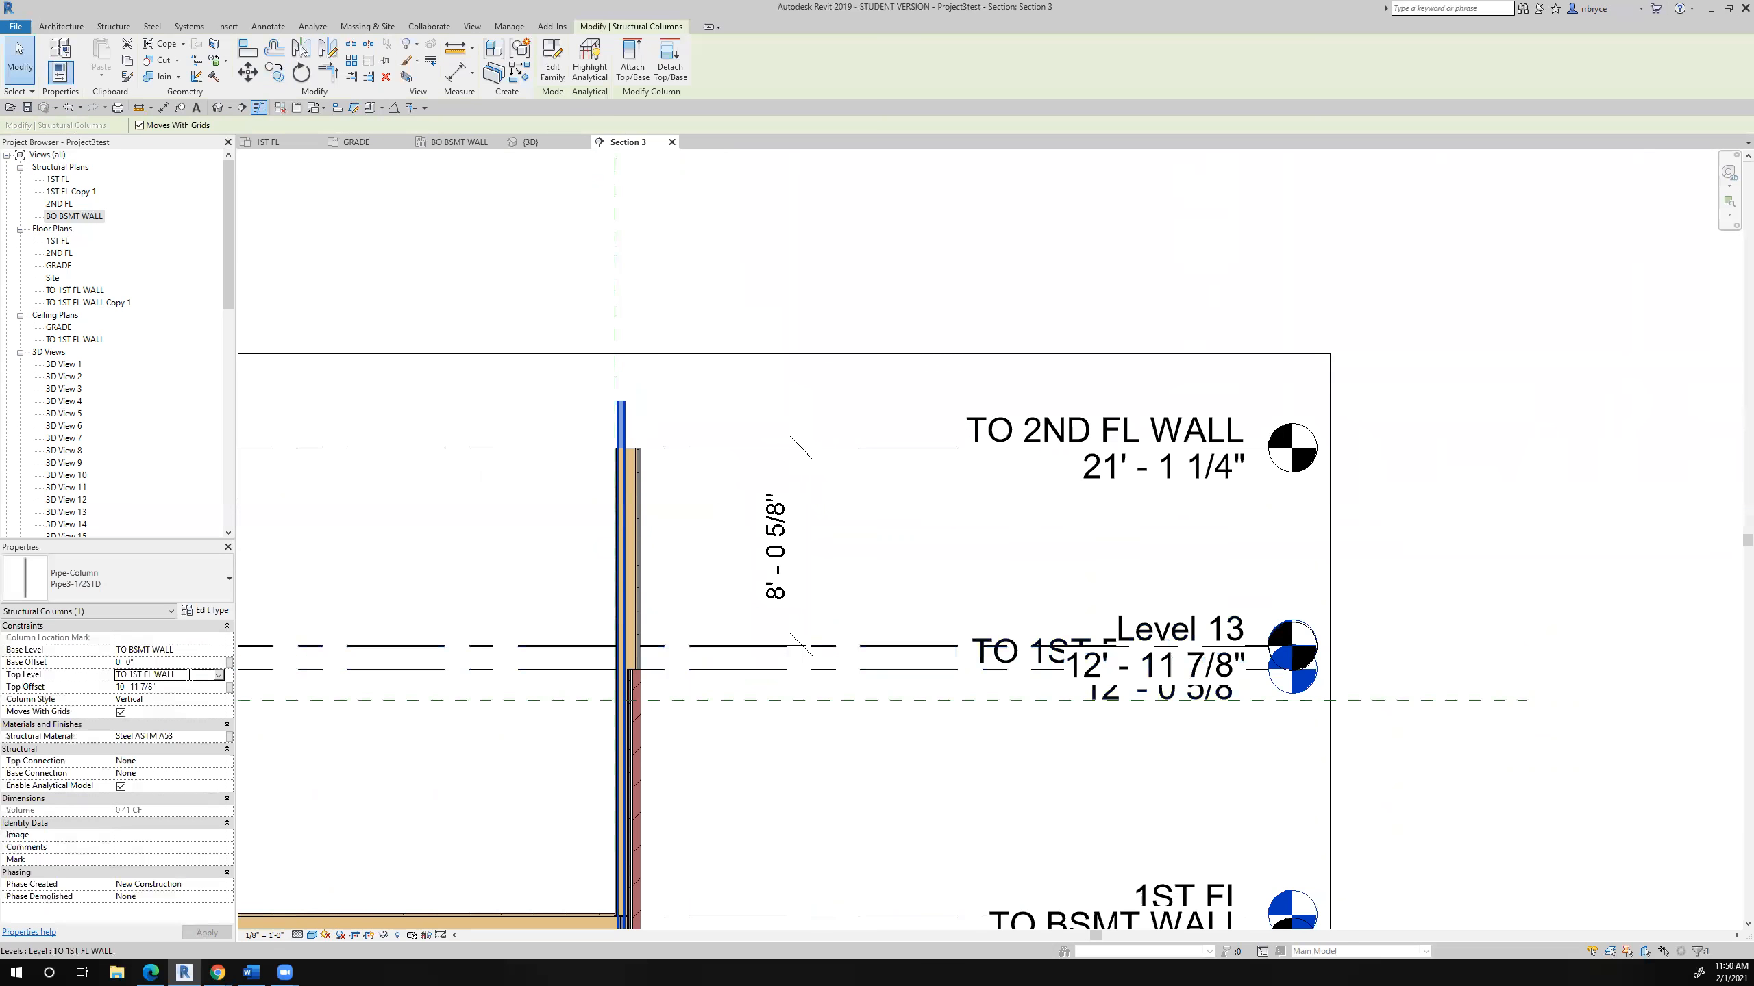
click(220, 674)
click(145, 701)
scroll(637, 643, up, 5)
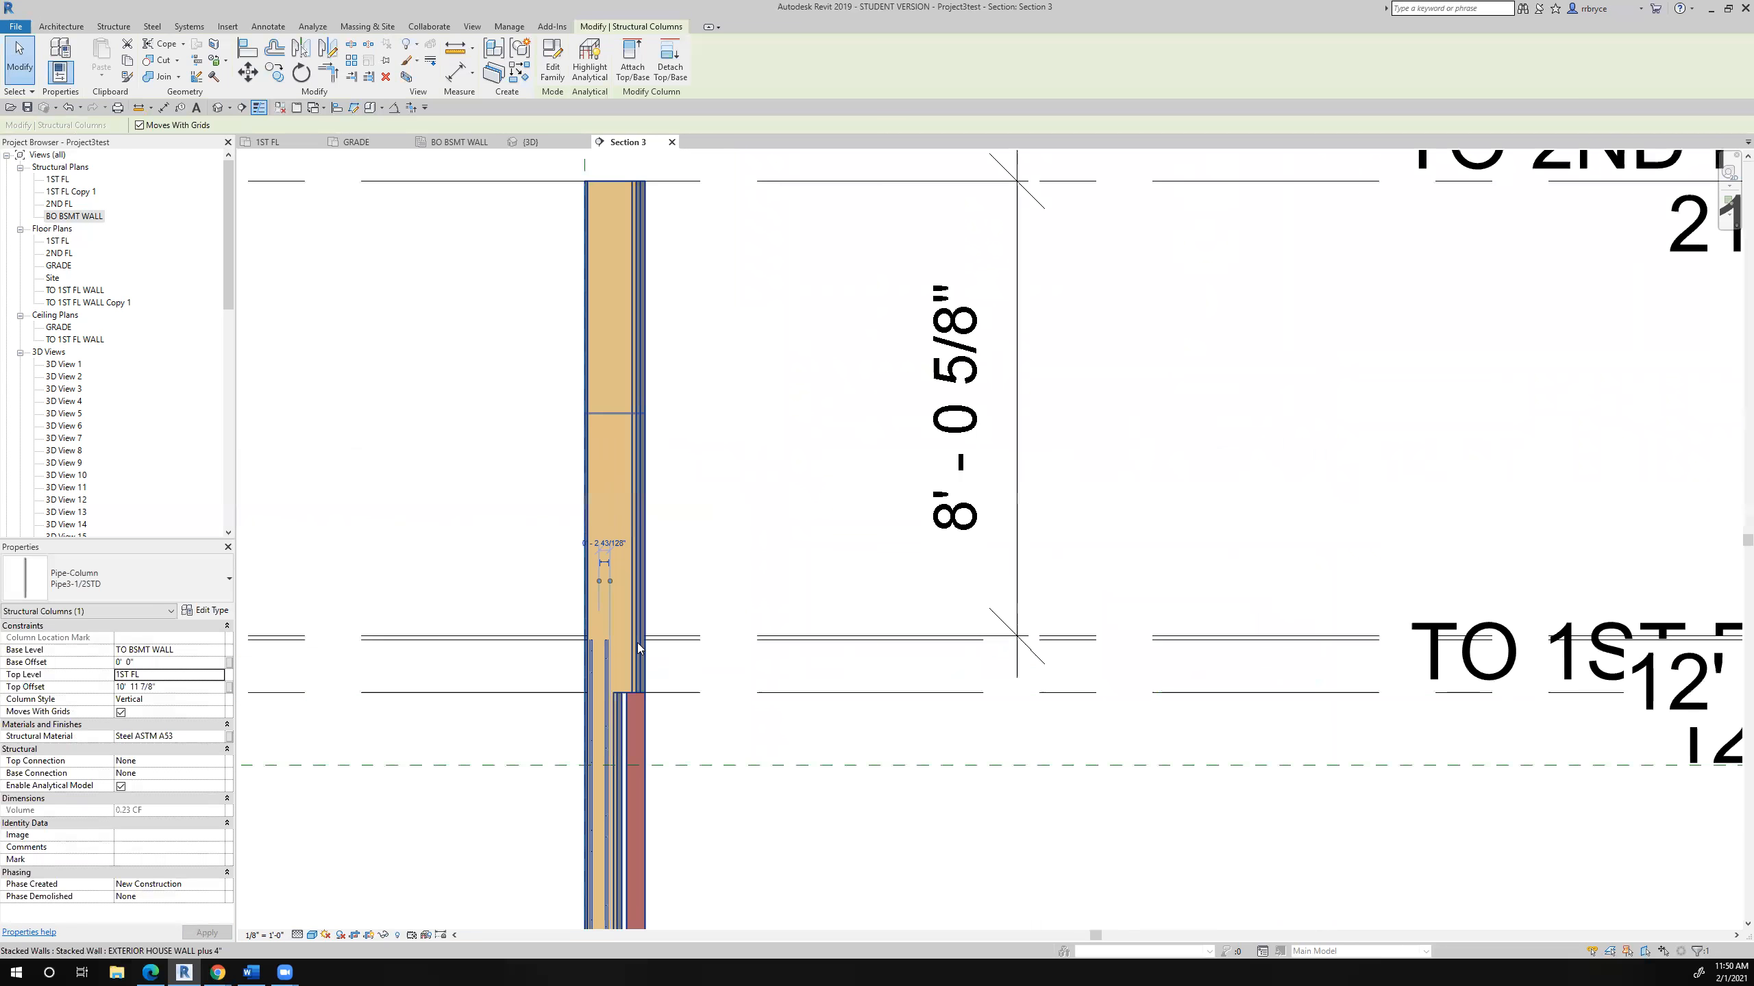
scroll(627, 644, up, 3)
scroll(596, 540, down, 3)
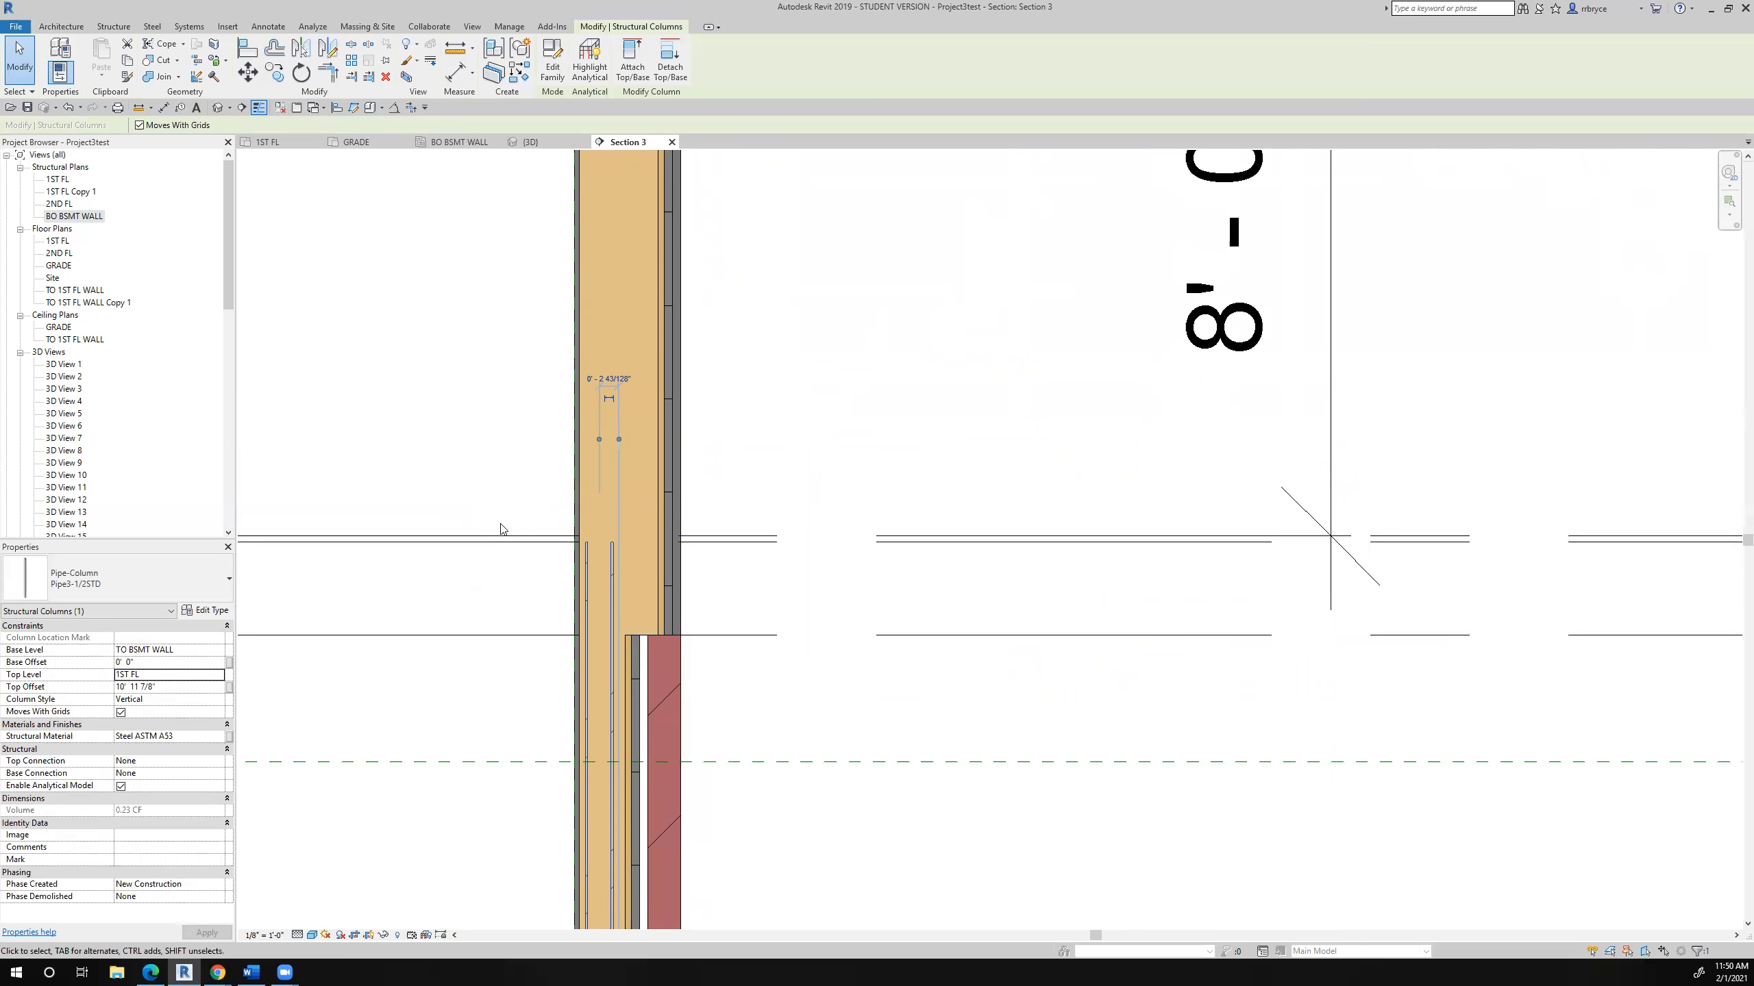
scroll(503, 535, down, 4)
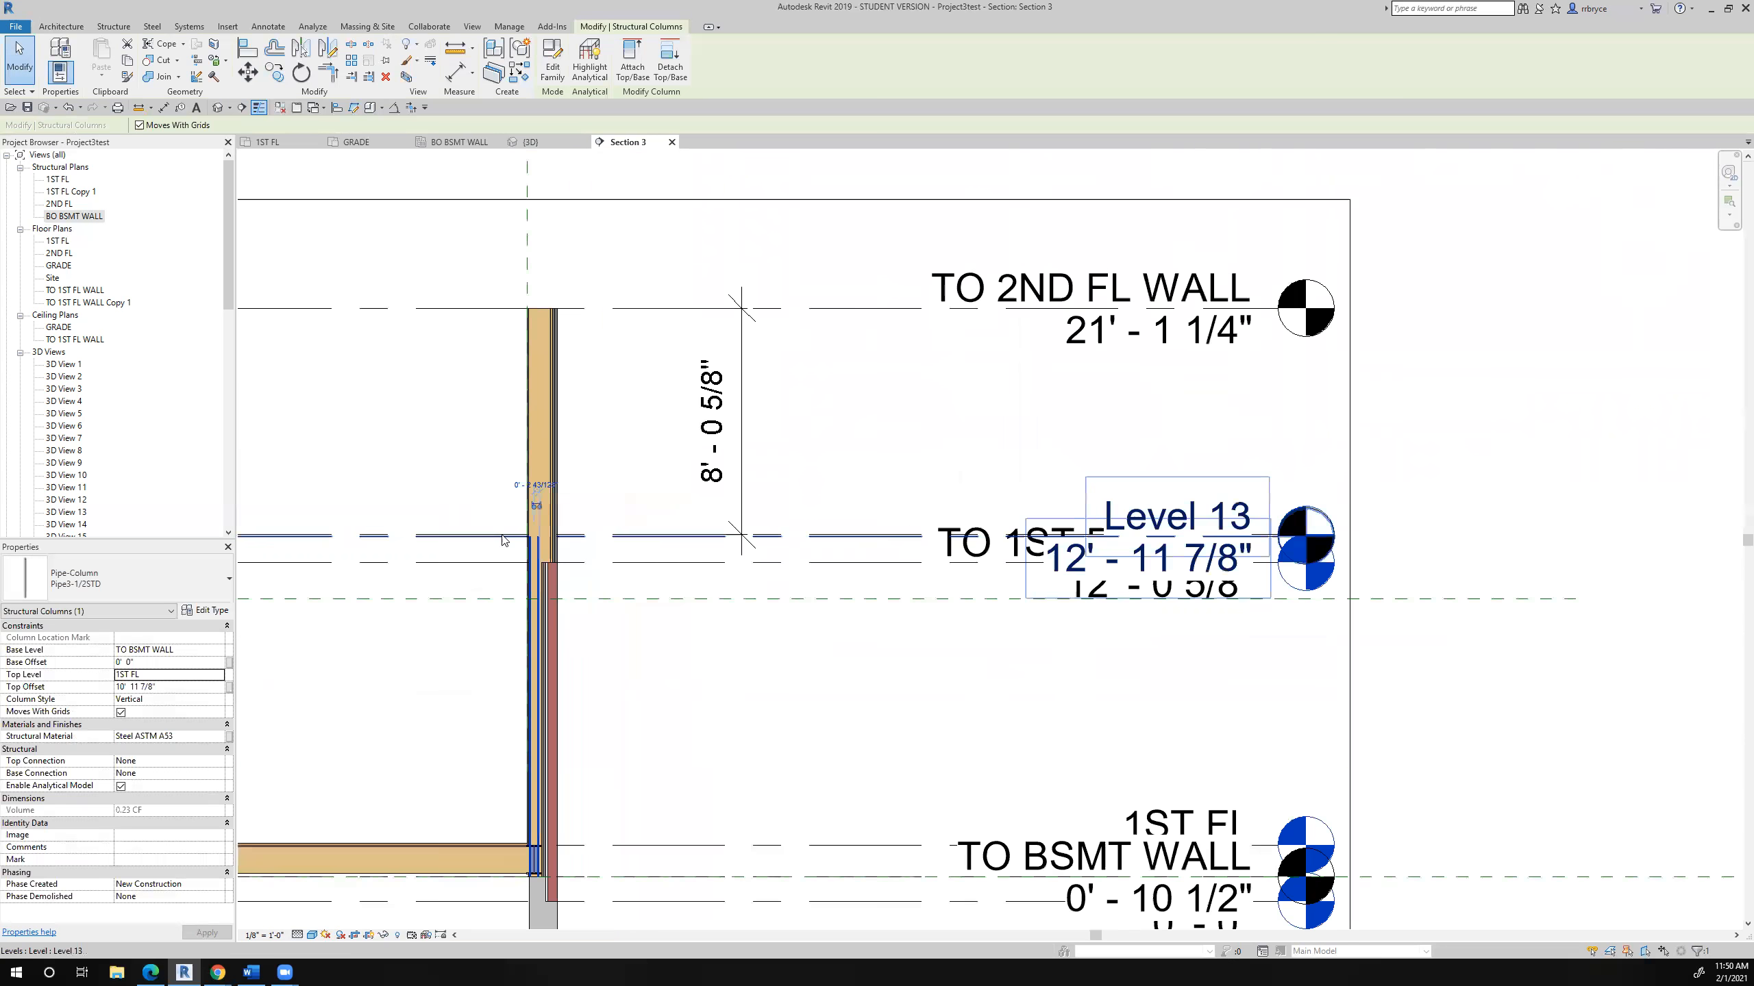
middle_drag(689, 619, 717, 564)
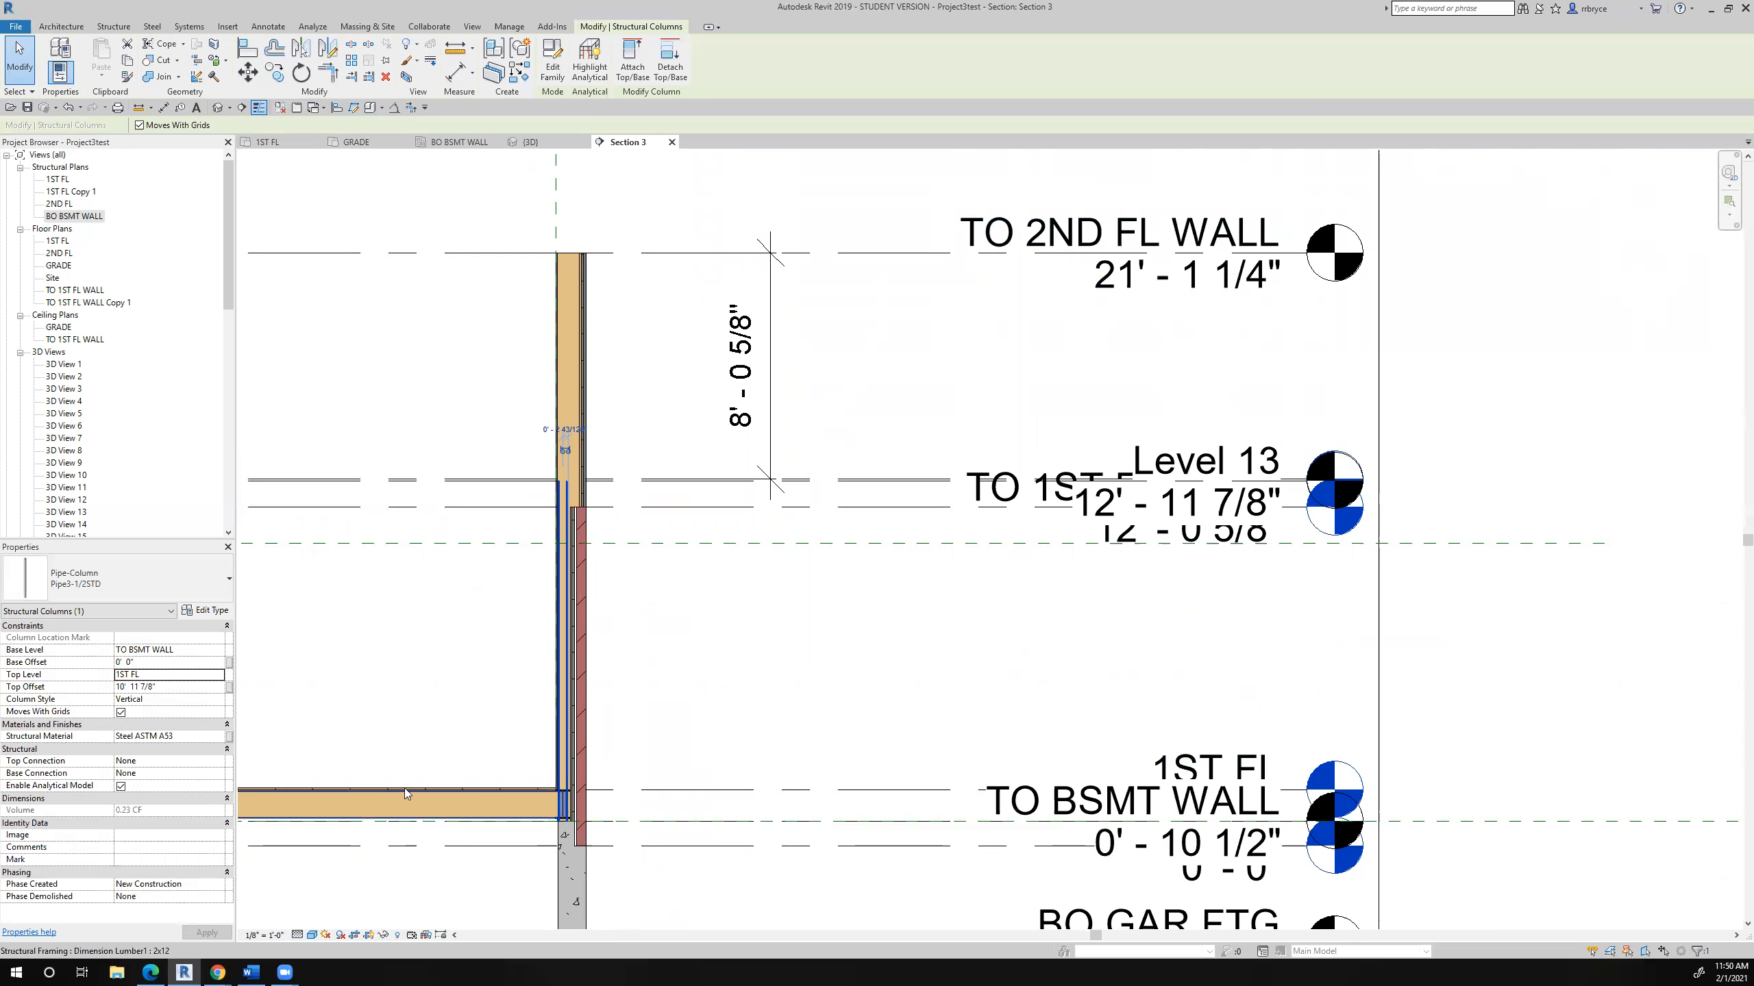
- Set the W12X26 beam's start and end level offsets to 10' 11 7/8" and accept its detachment from the associated plane
click(673, 756)
scroll(580, 808, up, 3)
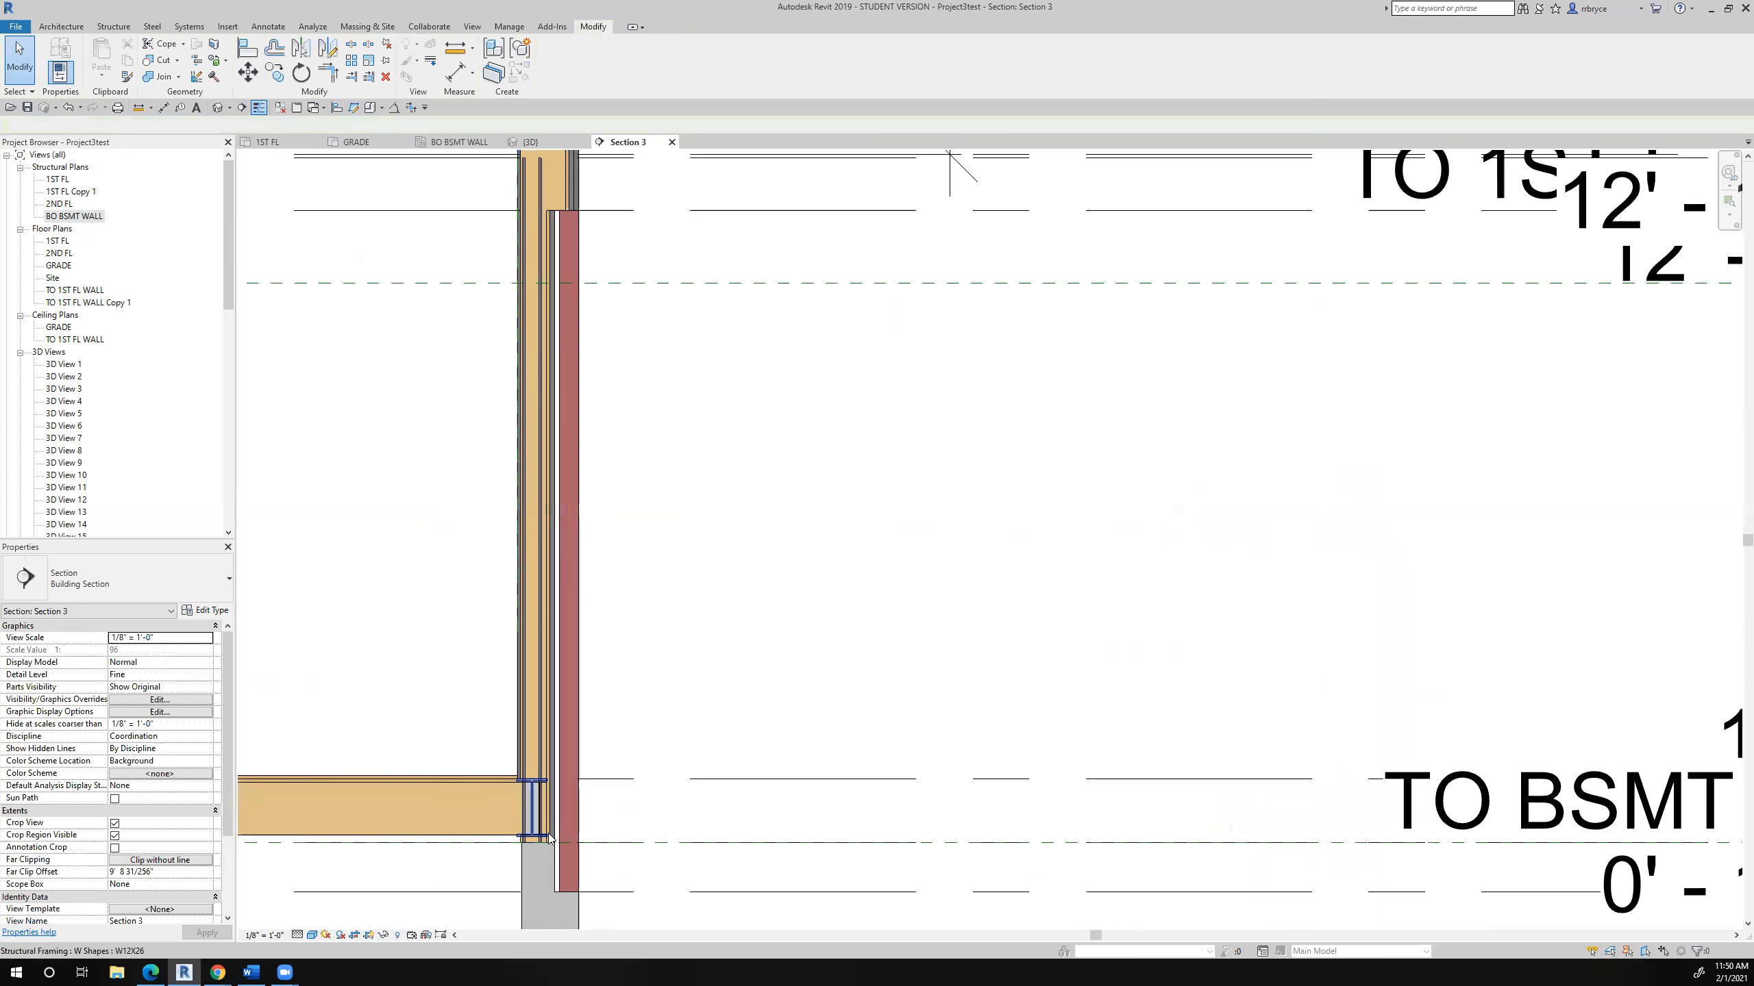
click(529, 825)
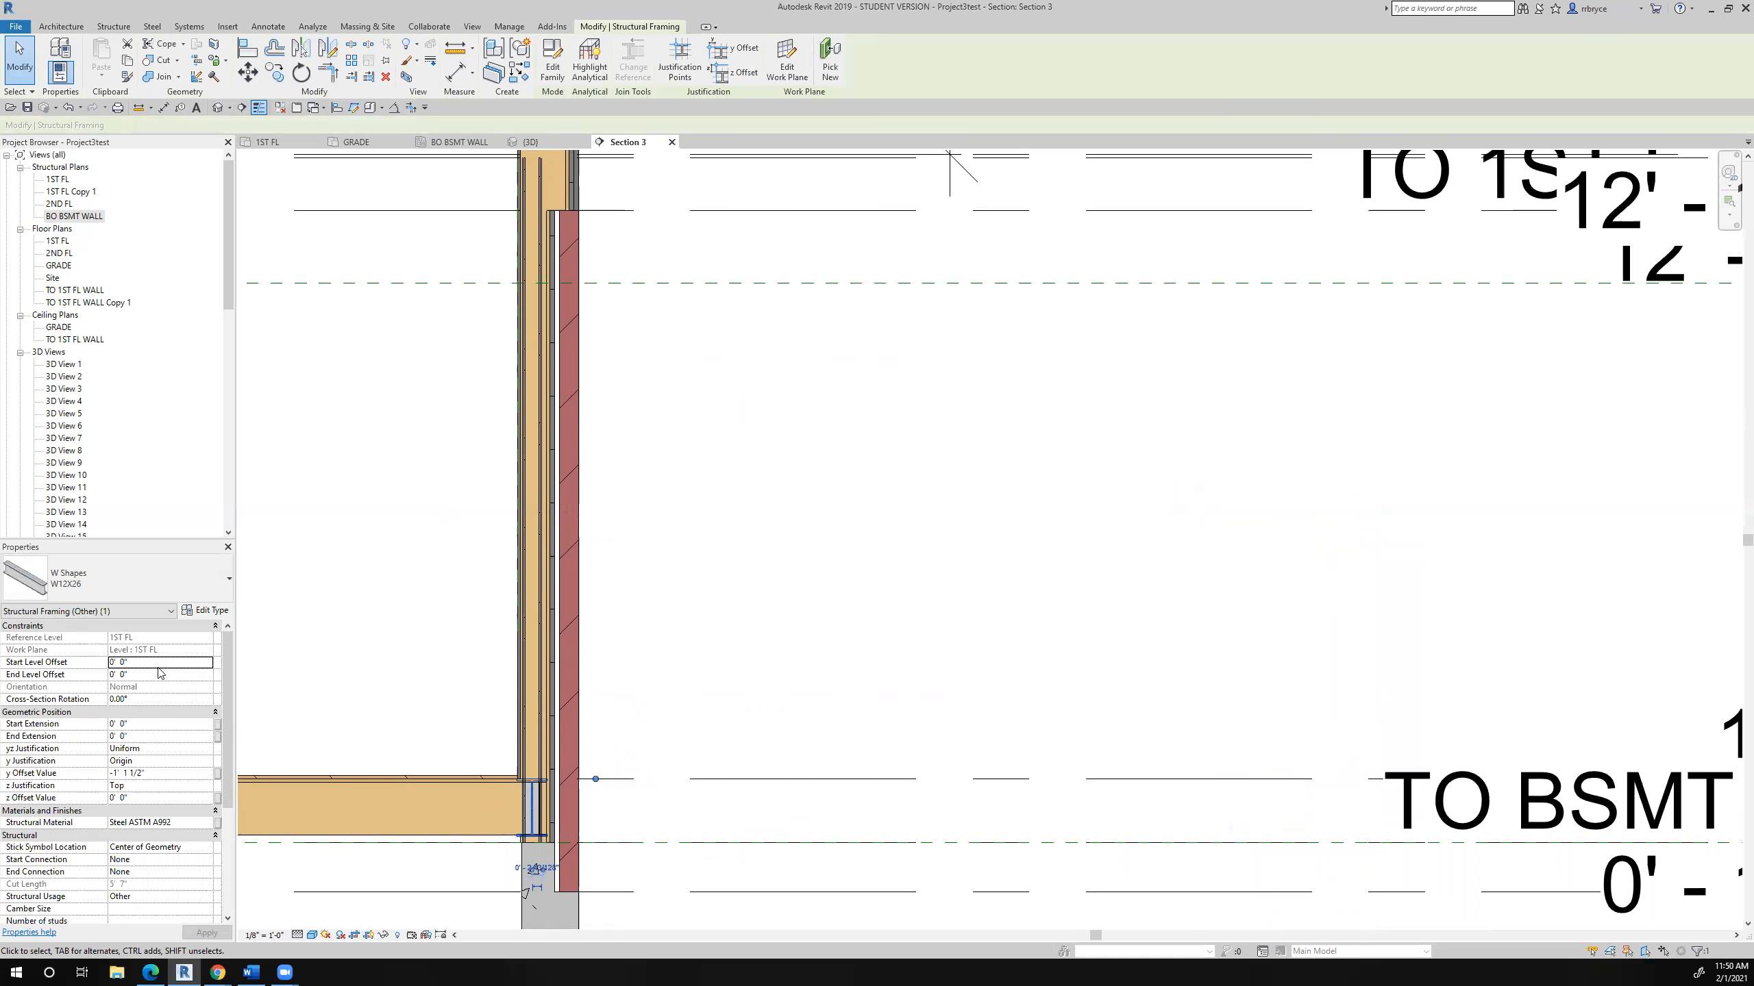
click(149, 662)
text(10'  11 7/8")
click(153, 676)
click(146, 661)
text(10' 11 7/8")
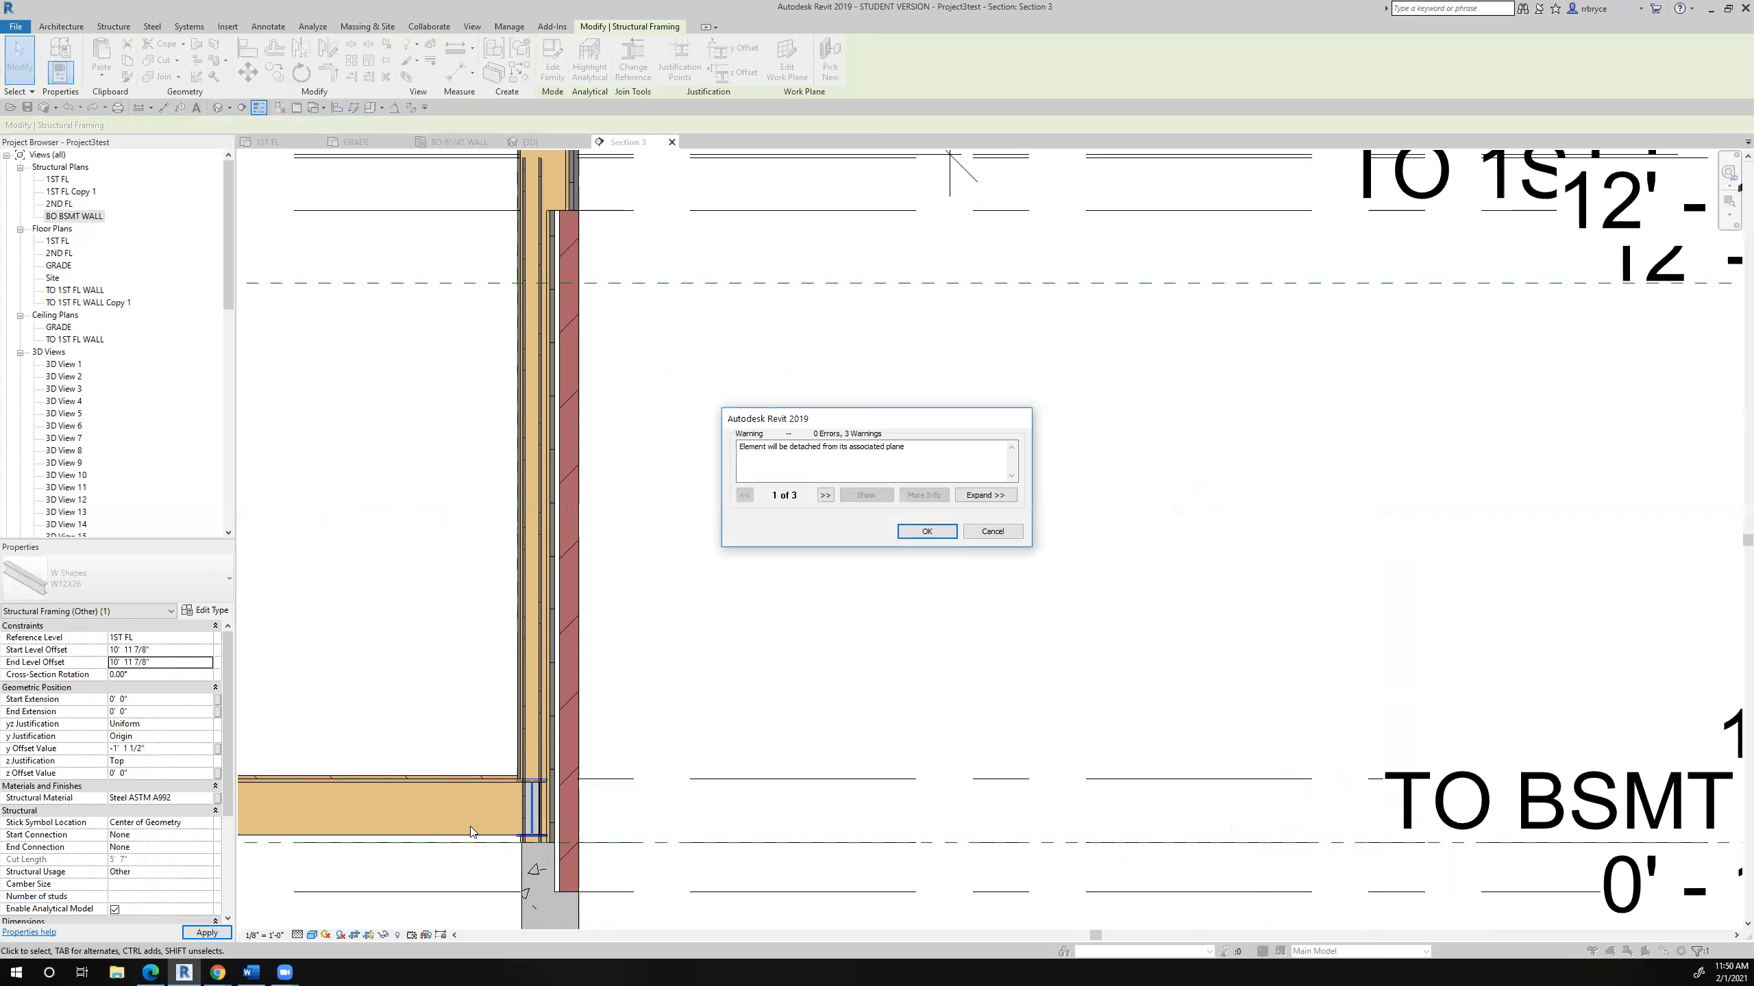
click(927, 531)
- Examine how the raised W12X26 beam meets the pipe column and exterior wall just below the second-floor level
scroll(873, 614, down, 2)
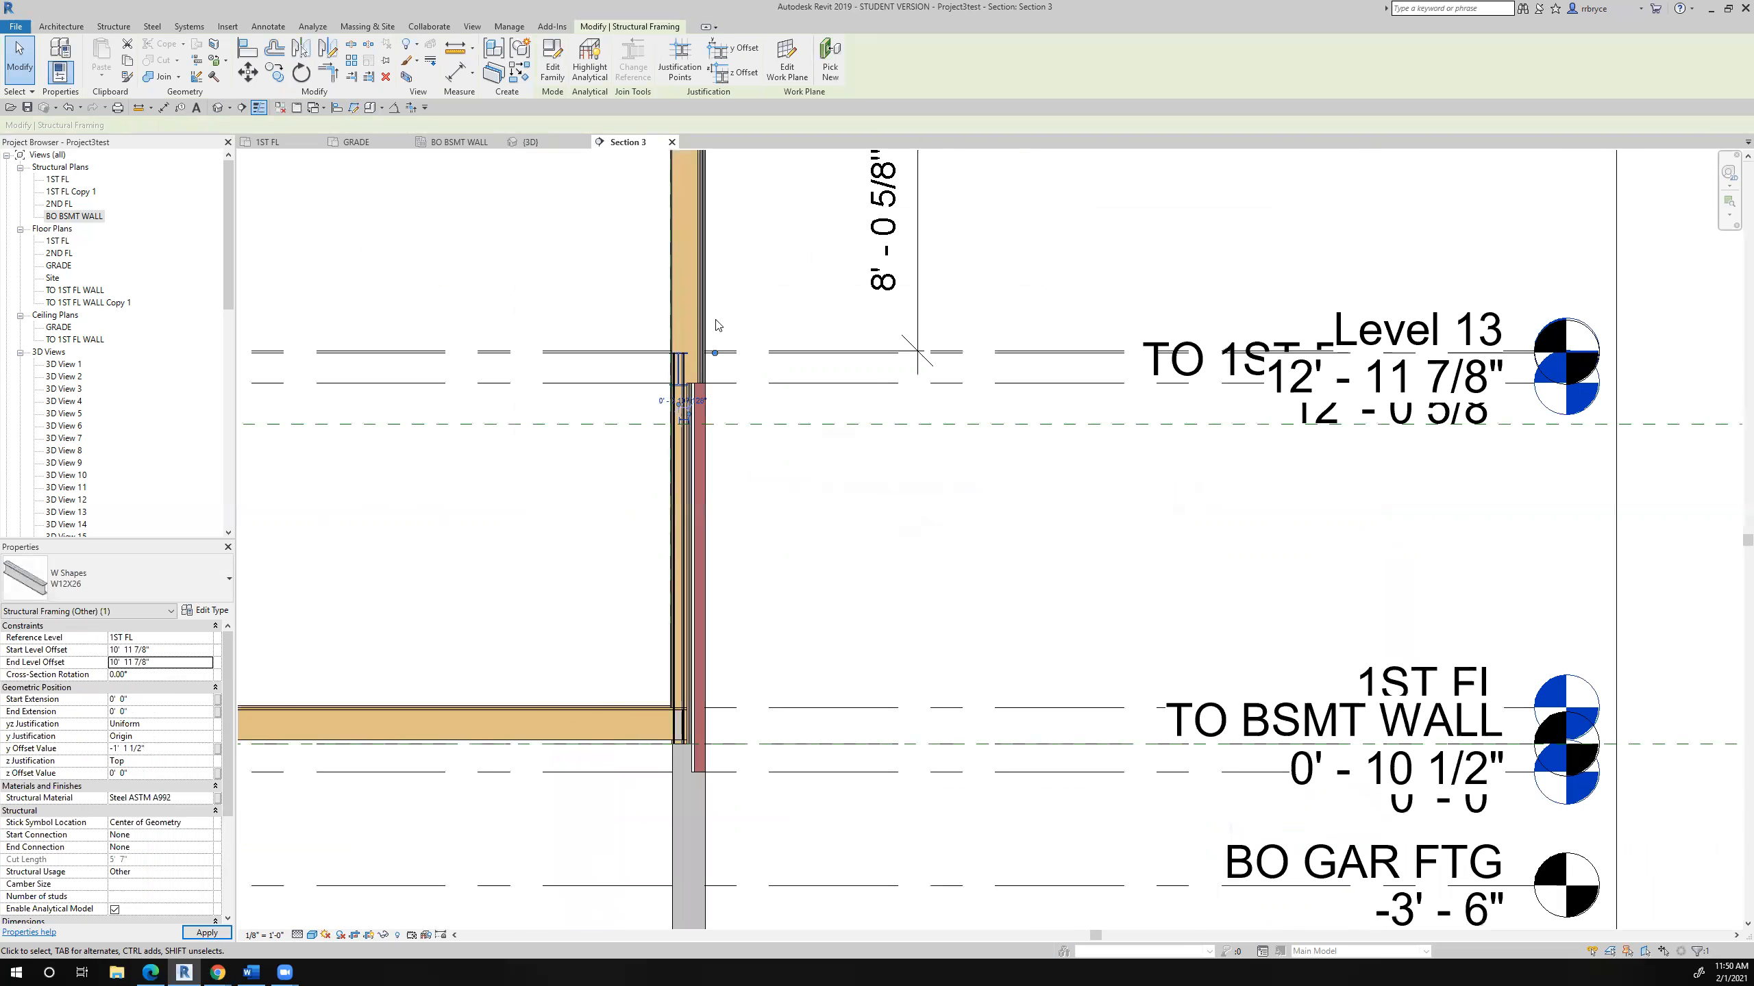
scroll(691, 332, up, 3)
scroll(688, 374, up, 2)
middle_drag(684, 386, 656, 435)
scroll(657, 432, up, 2)
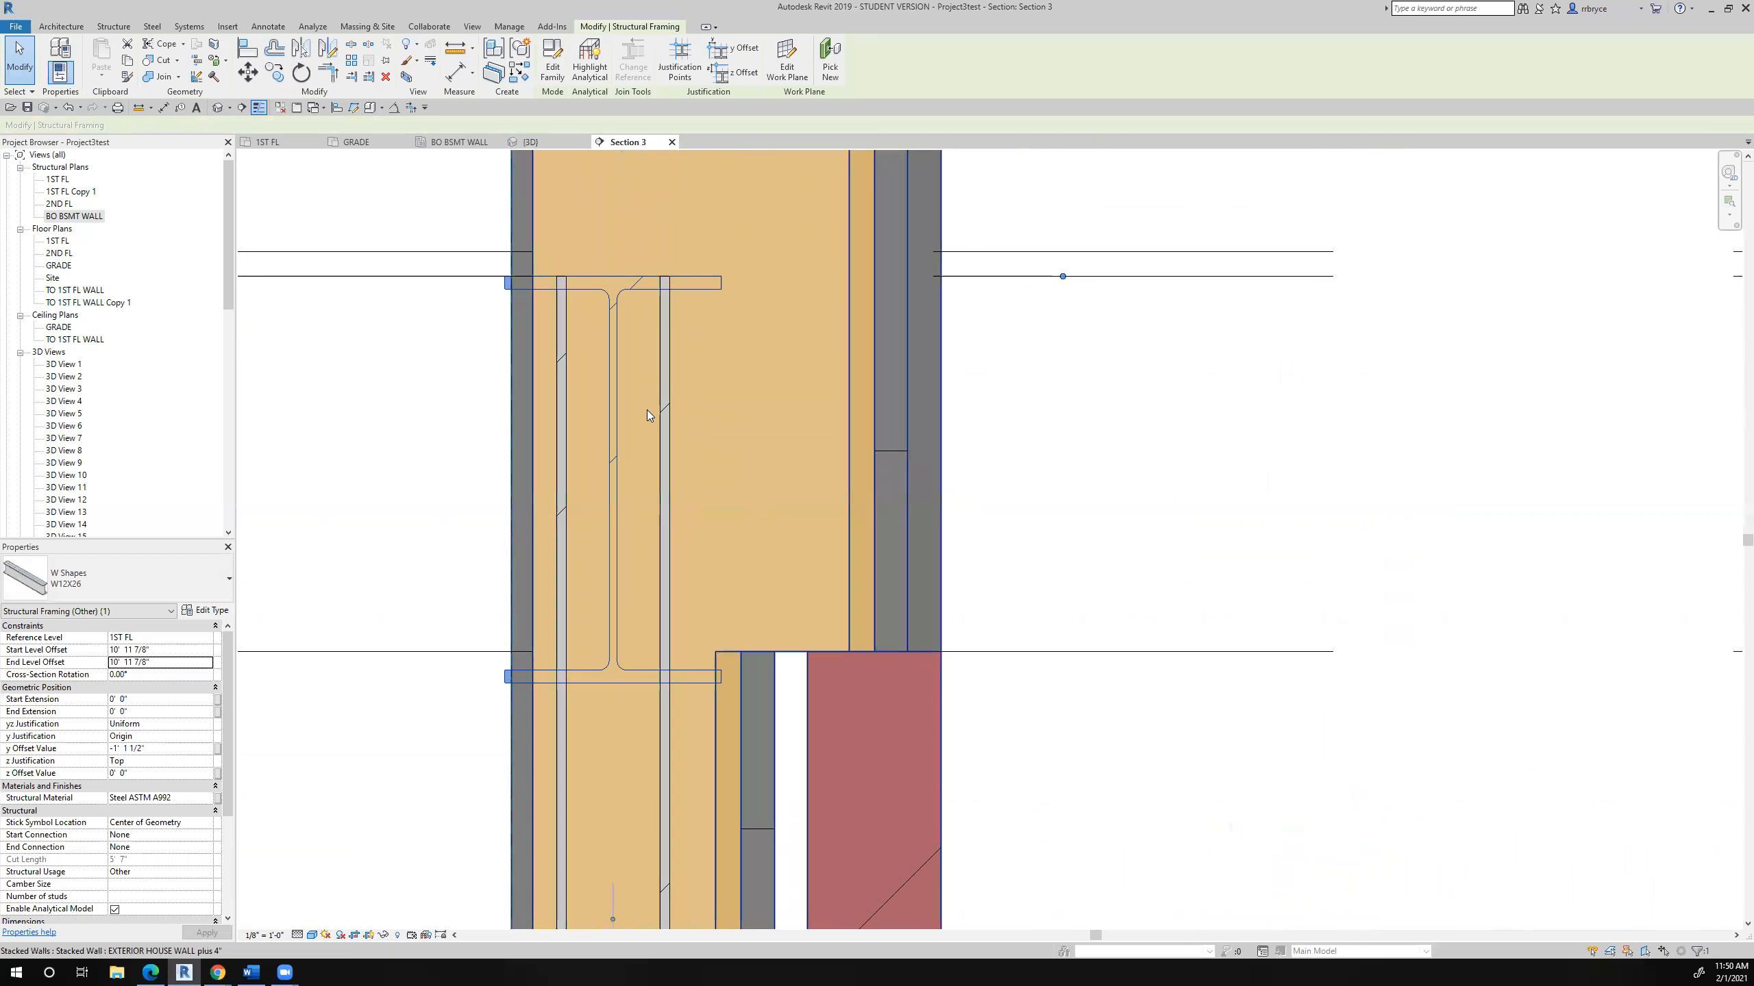
scroll(649, 434, down, 2)
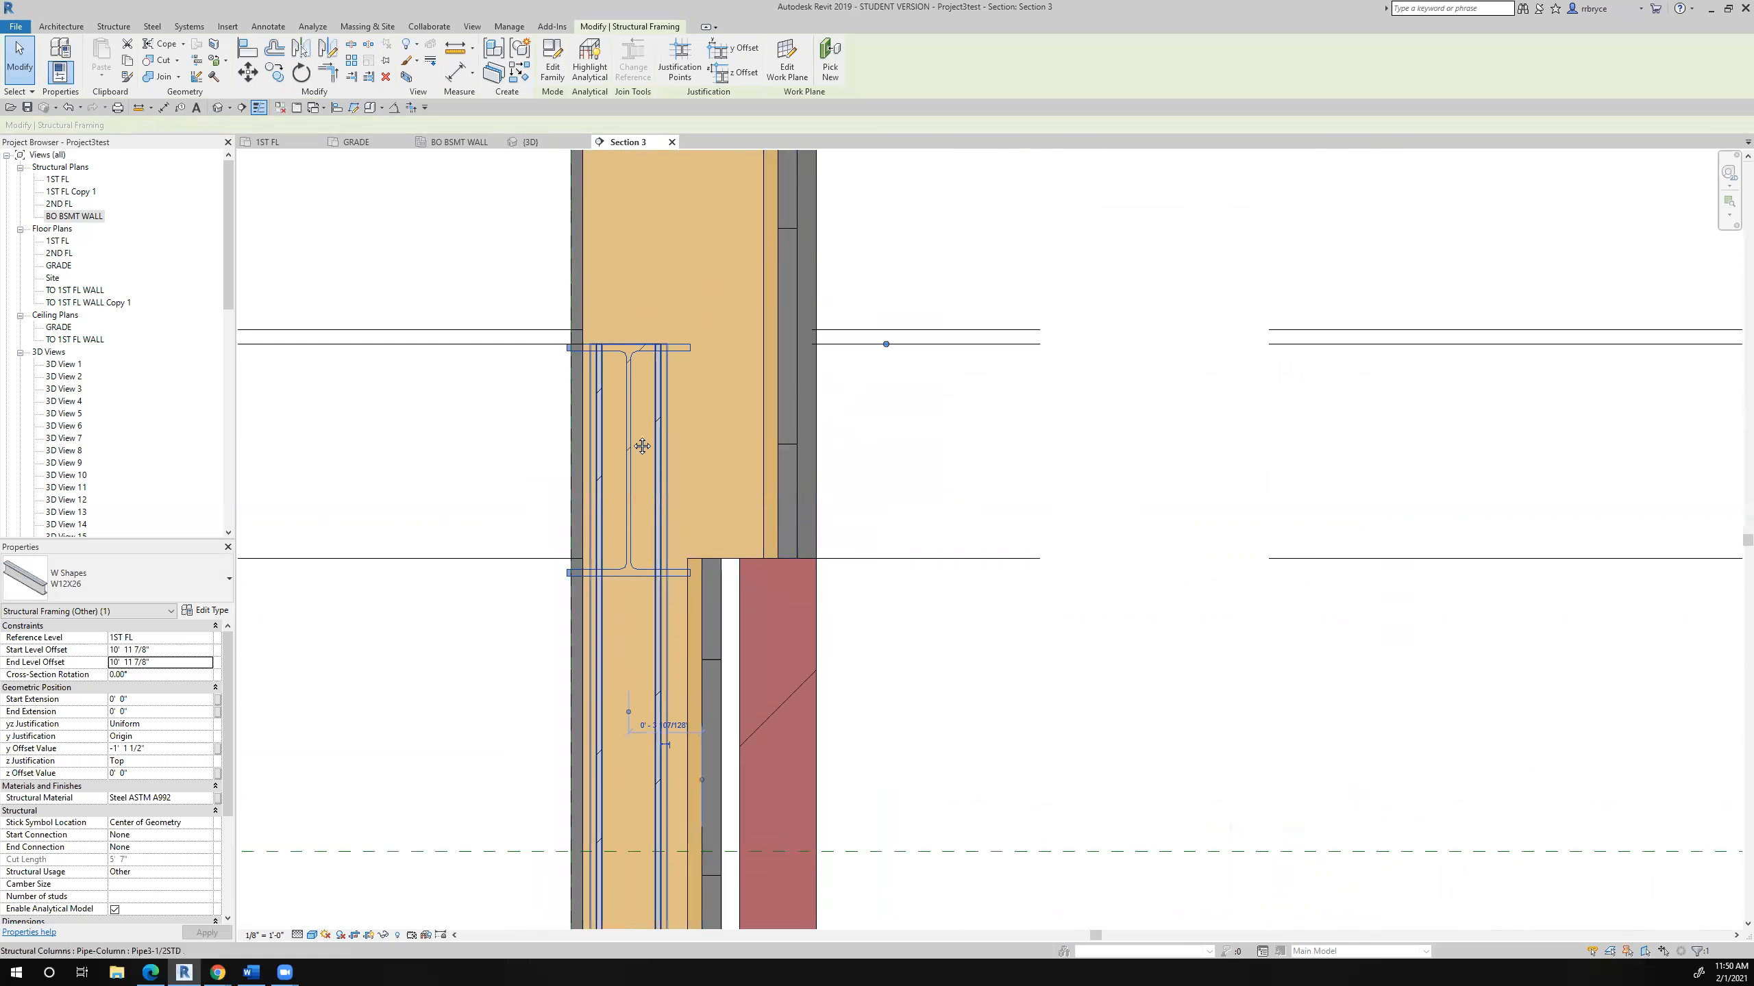
middle_drag(648, 444, 602, 409)
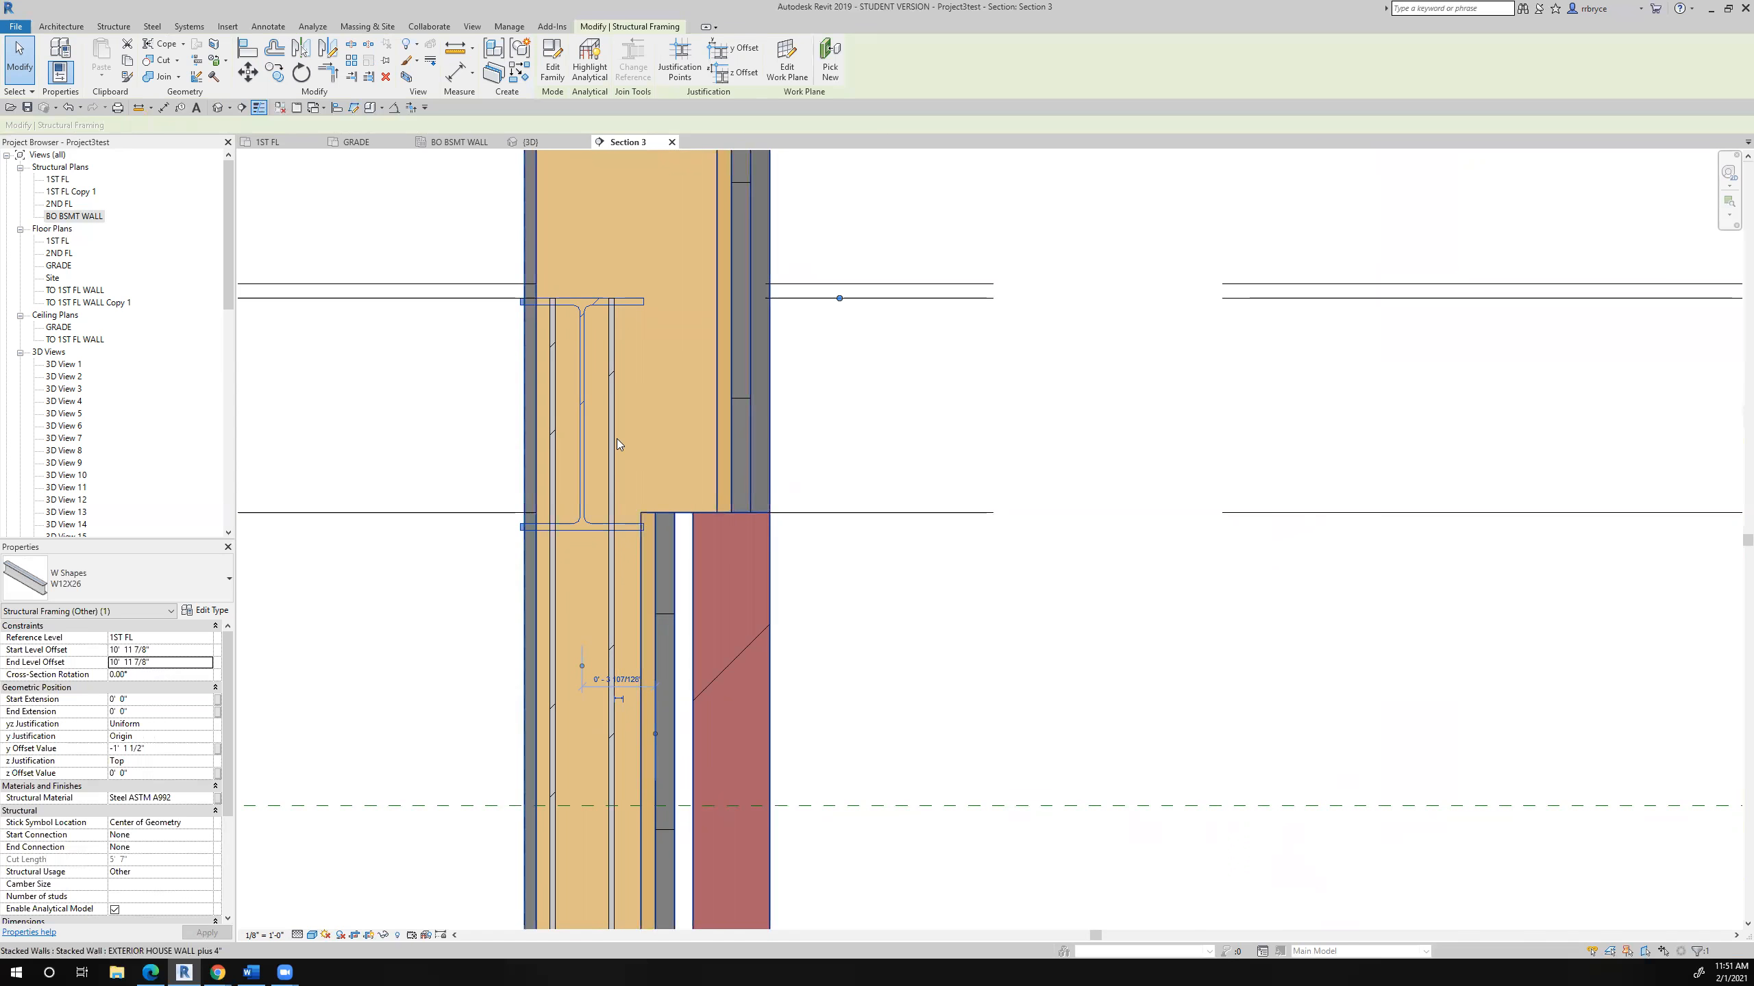
click(615, 611)
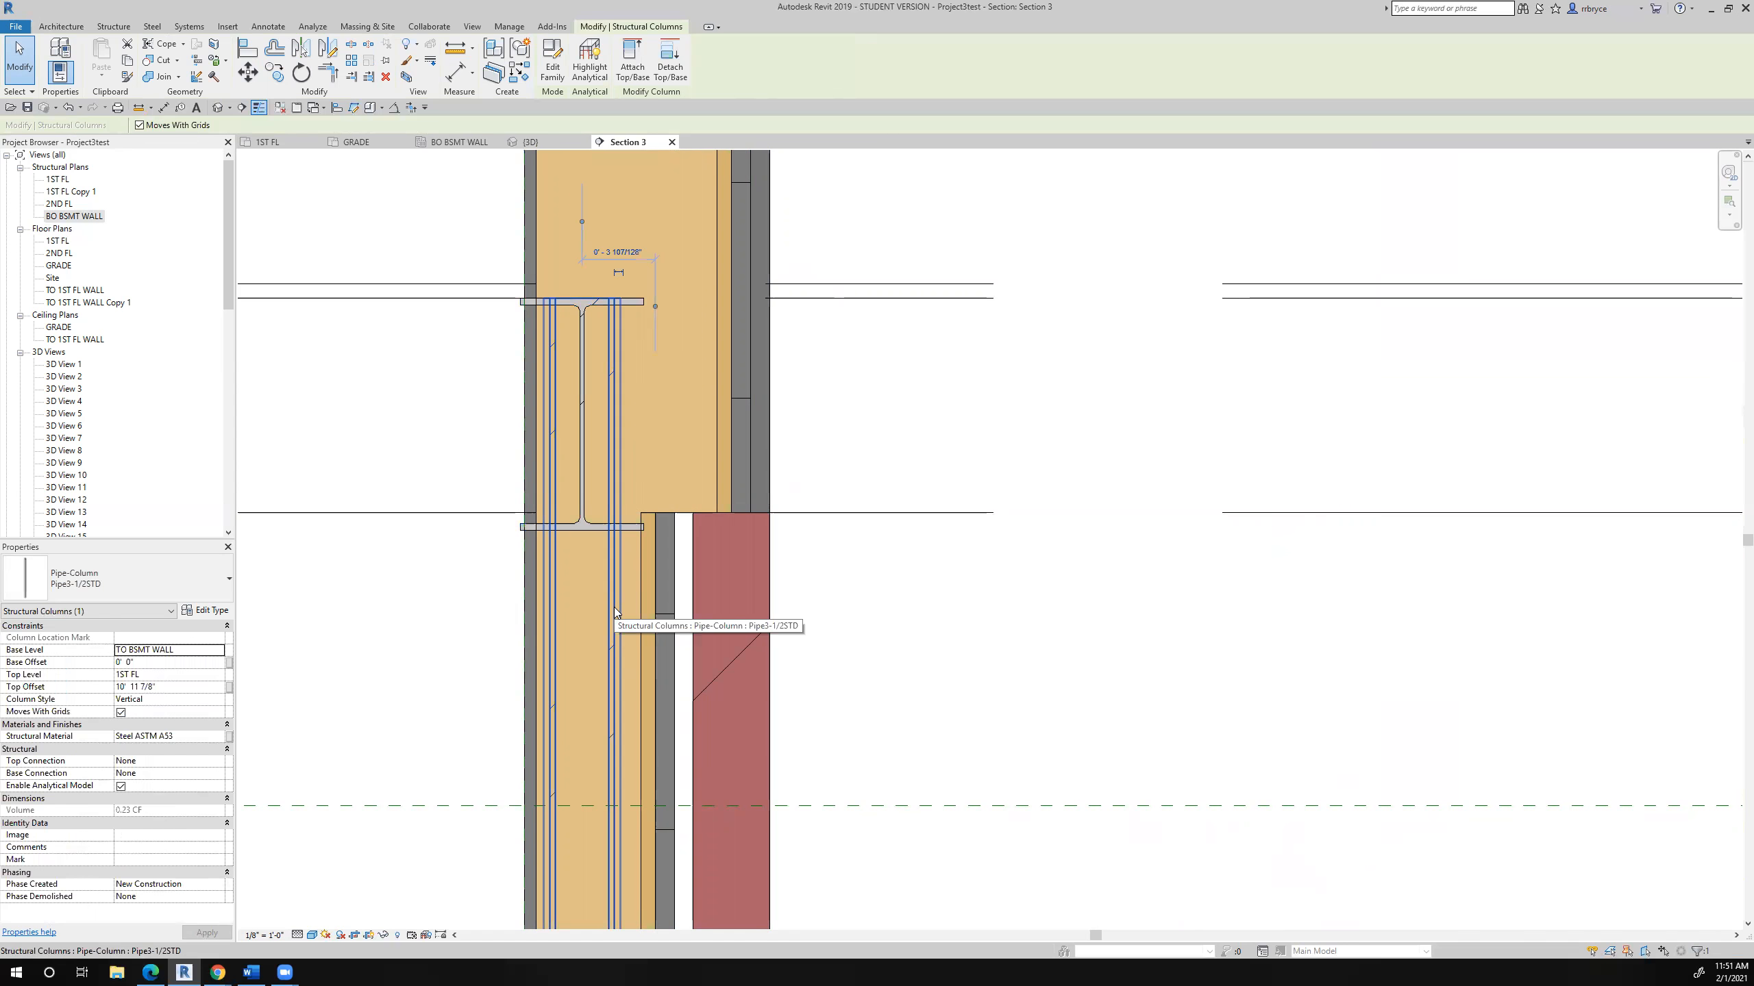
- Measure vertically from the underside of the W12X26 beam to the 1ST FL level and copy the total length
scroll(615, 612, down, 3)
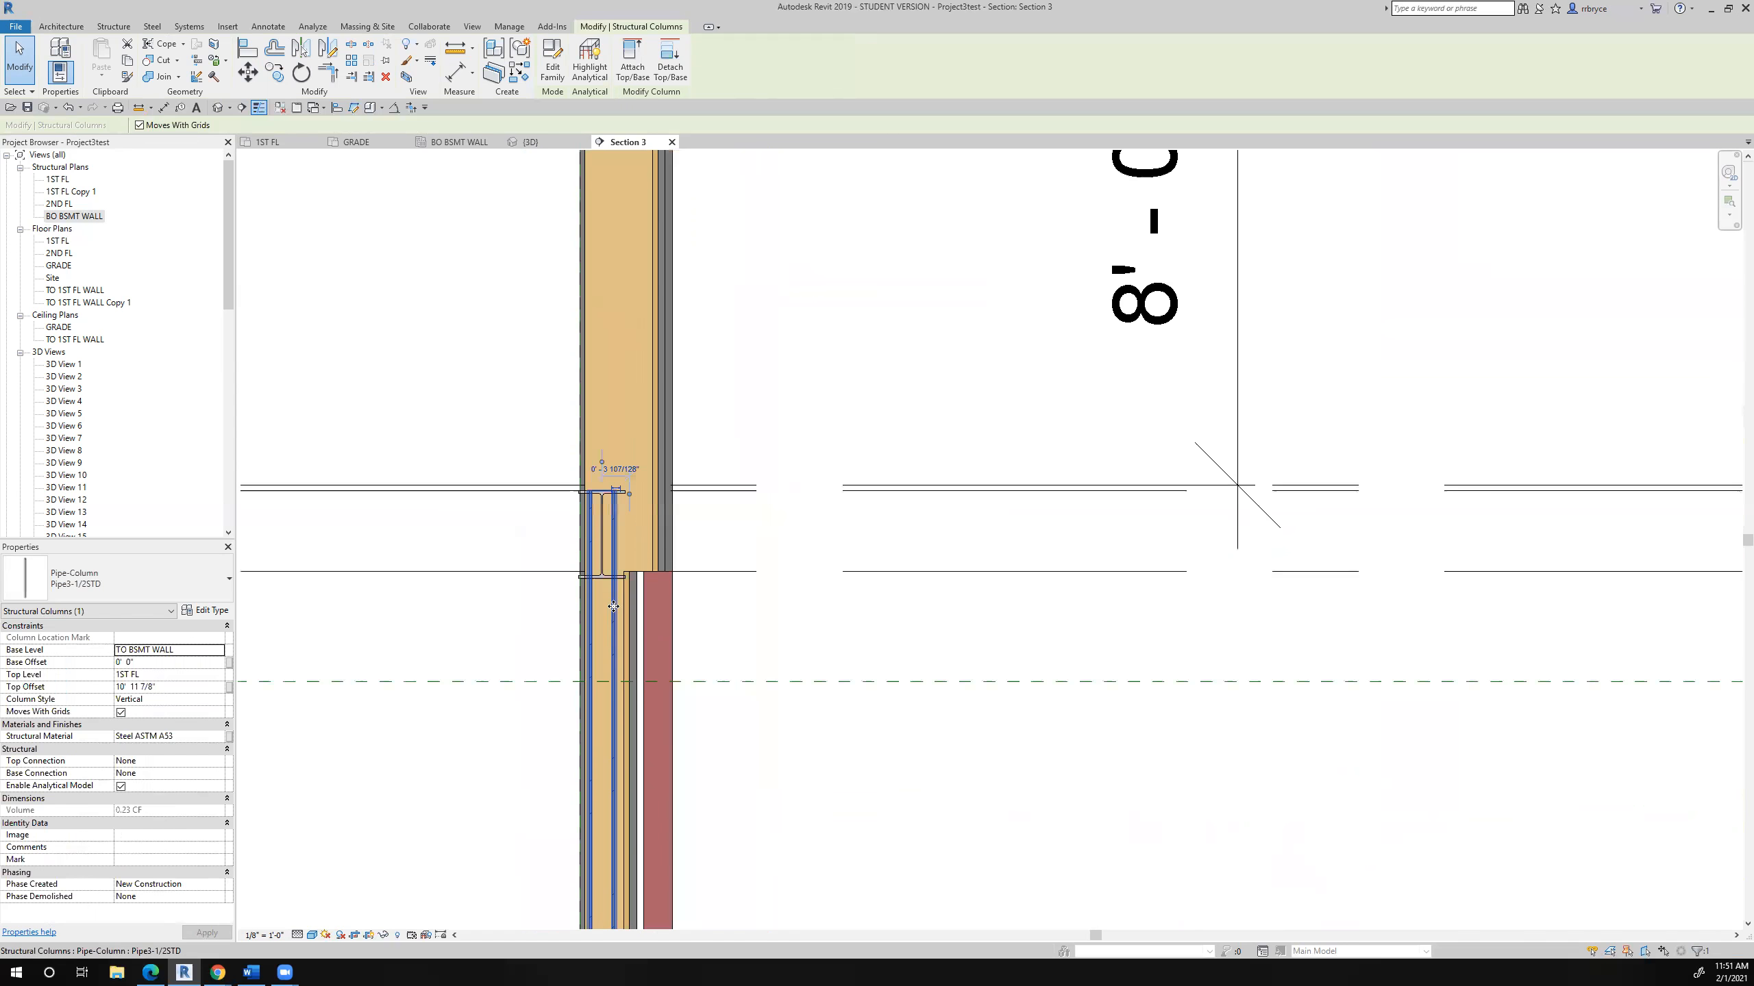
middle_drag(618, 609, 675, 424)
click(455, 47)
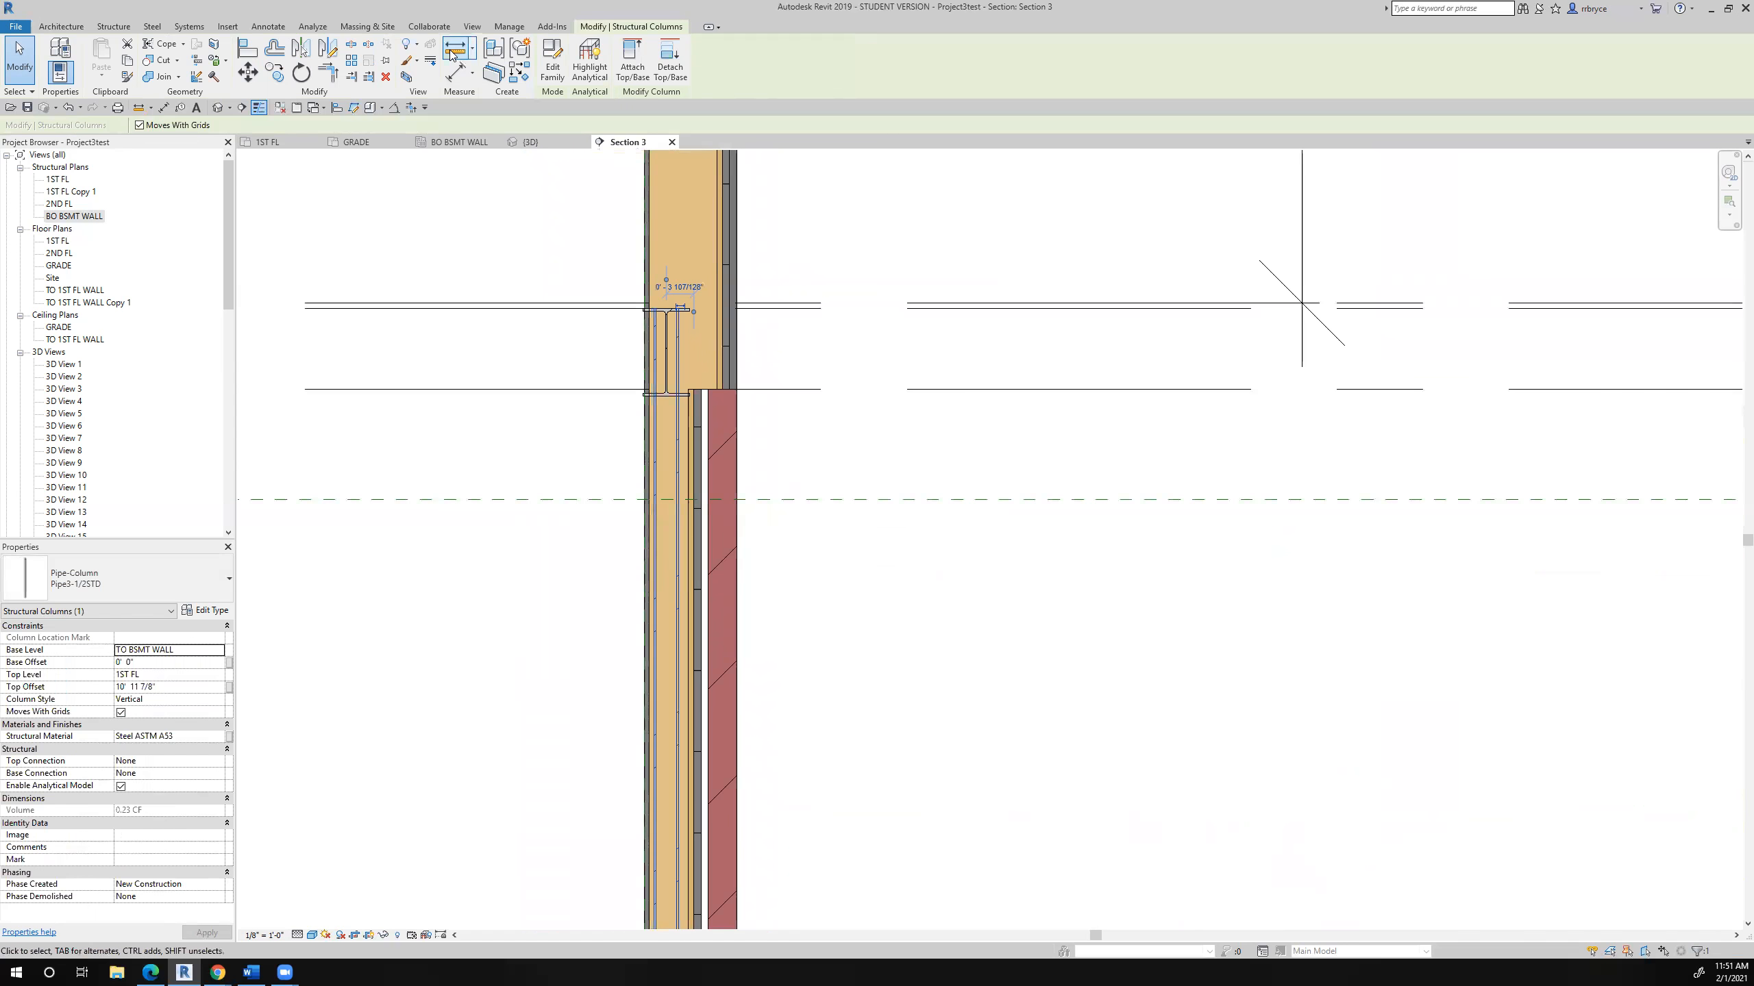
middle_drag(752, 589, 753, 442)
scroll(752, 442, up, 5)
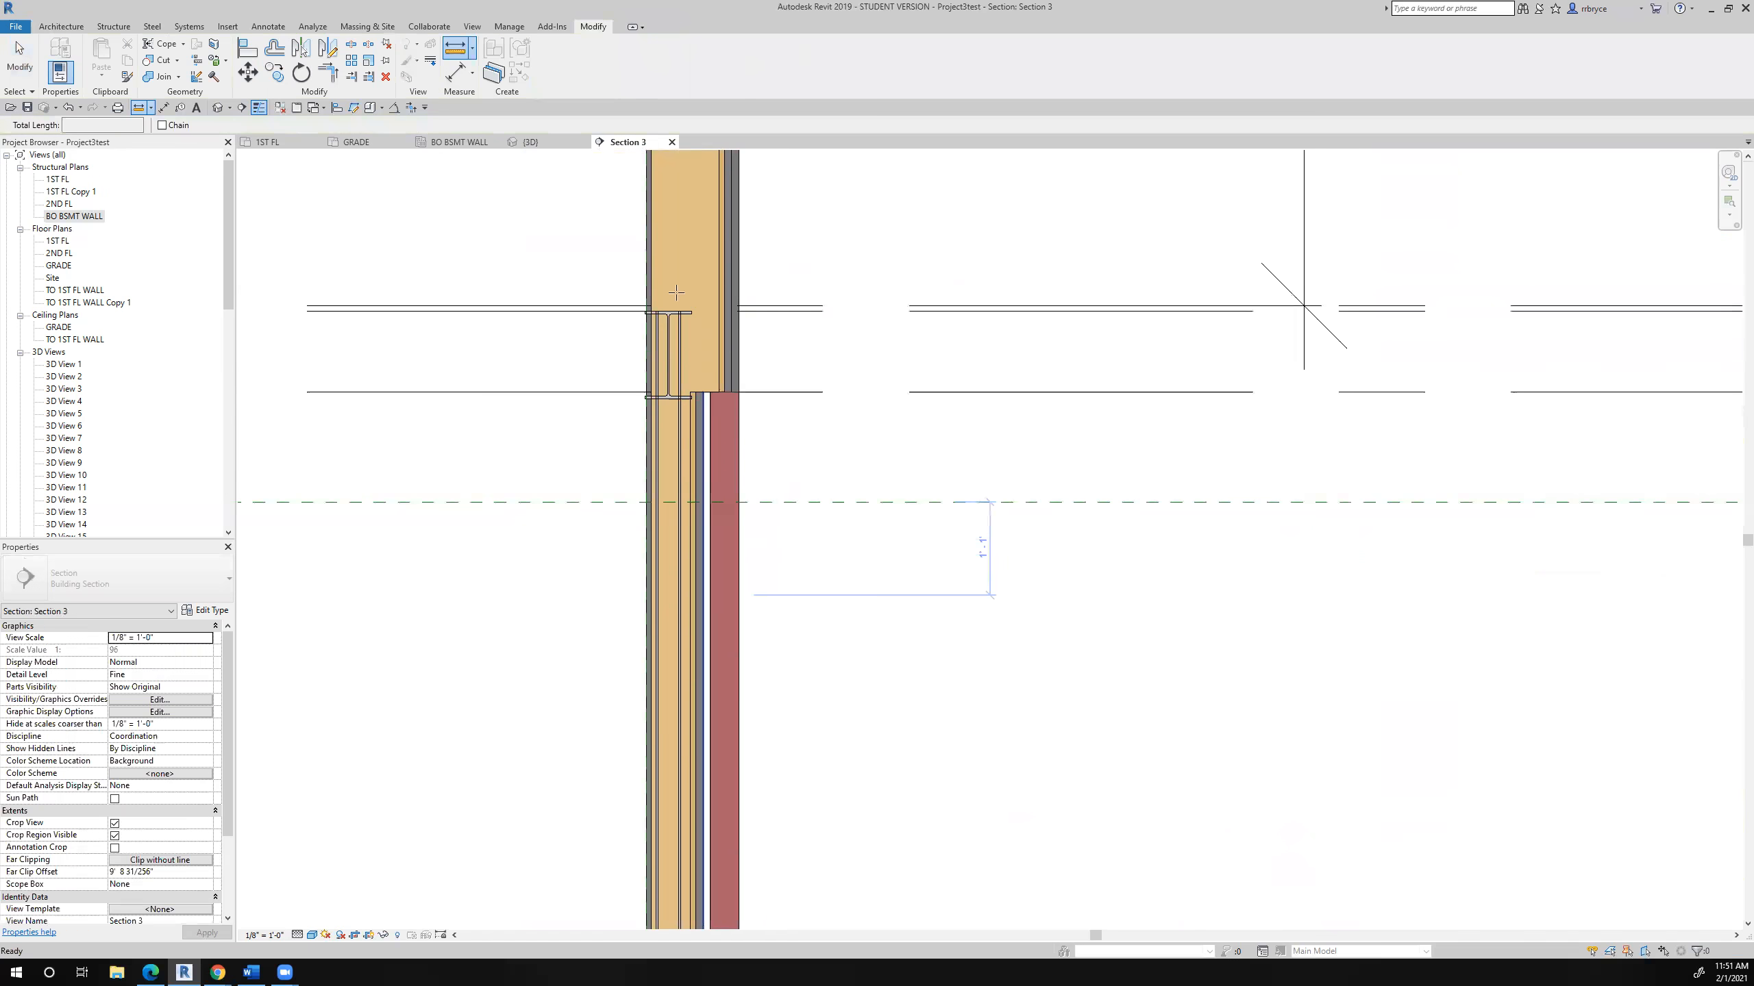
click(731, 687)
click(690, 691)
scroll(686, 693, down, 6)
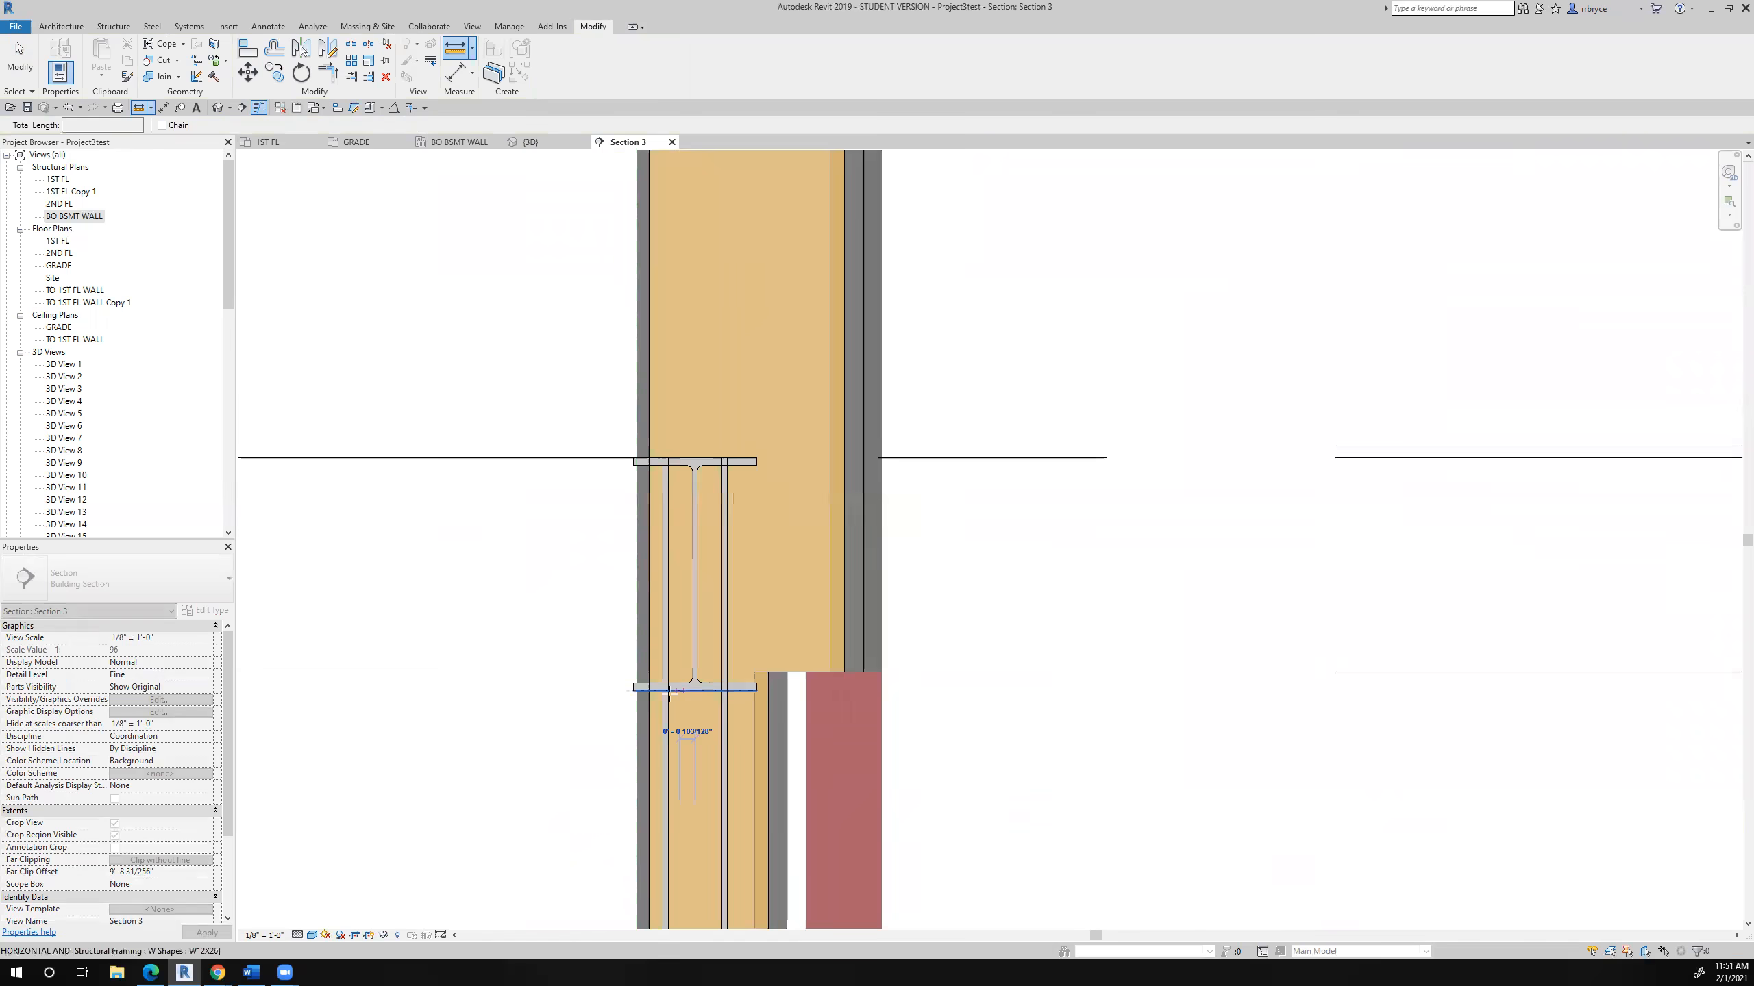
middle_drag(680, 753, 682, 294)
middle_drag(730, 580, 728, 449)
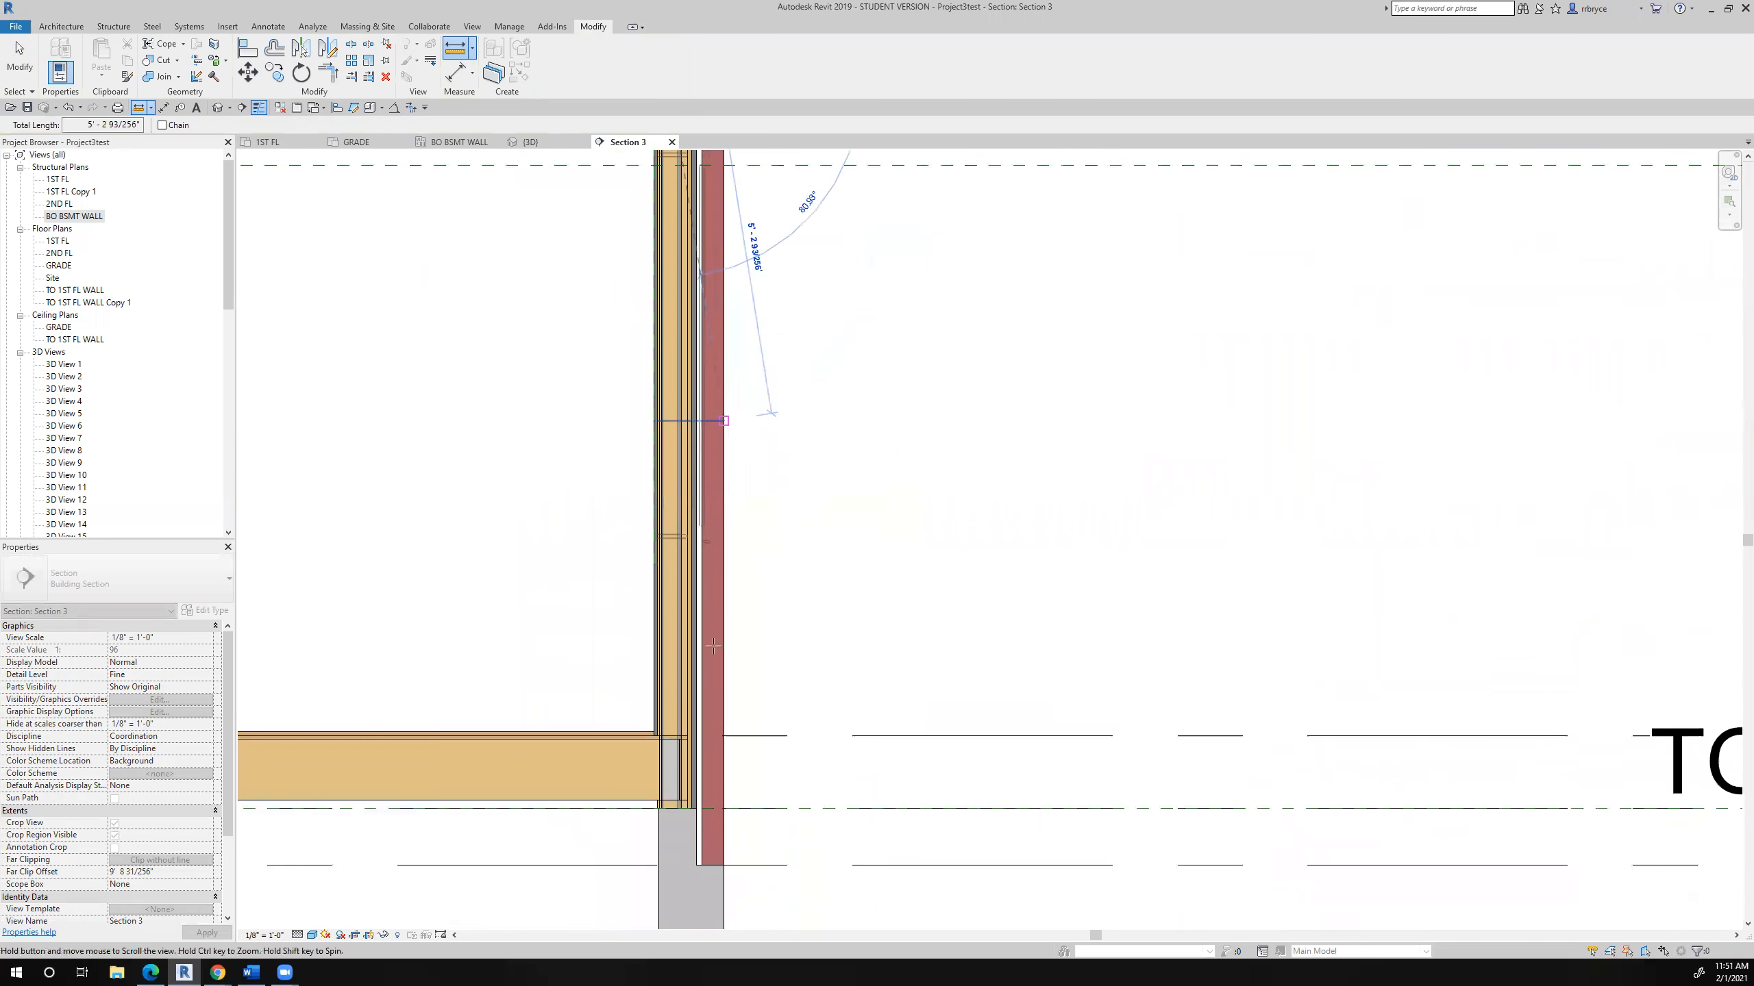
scroll(625, 753, up, 3)
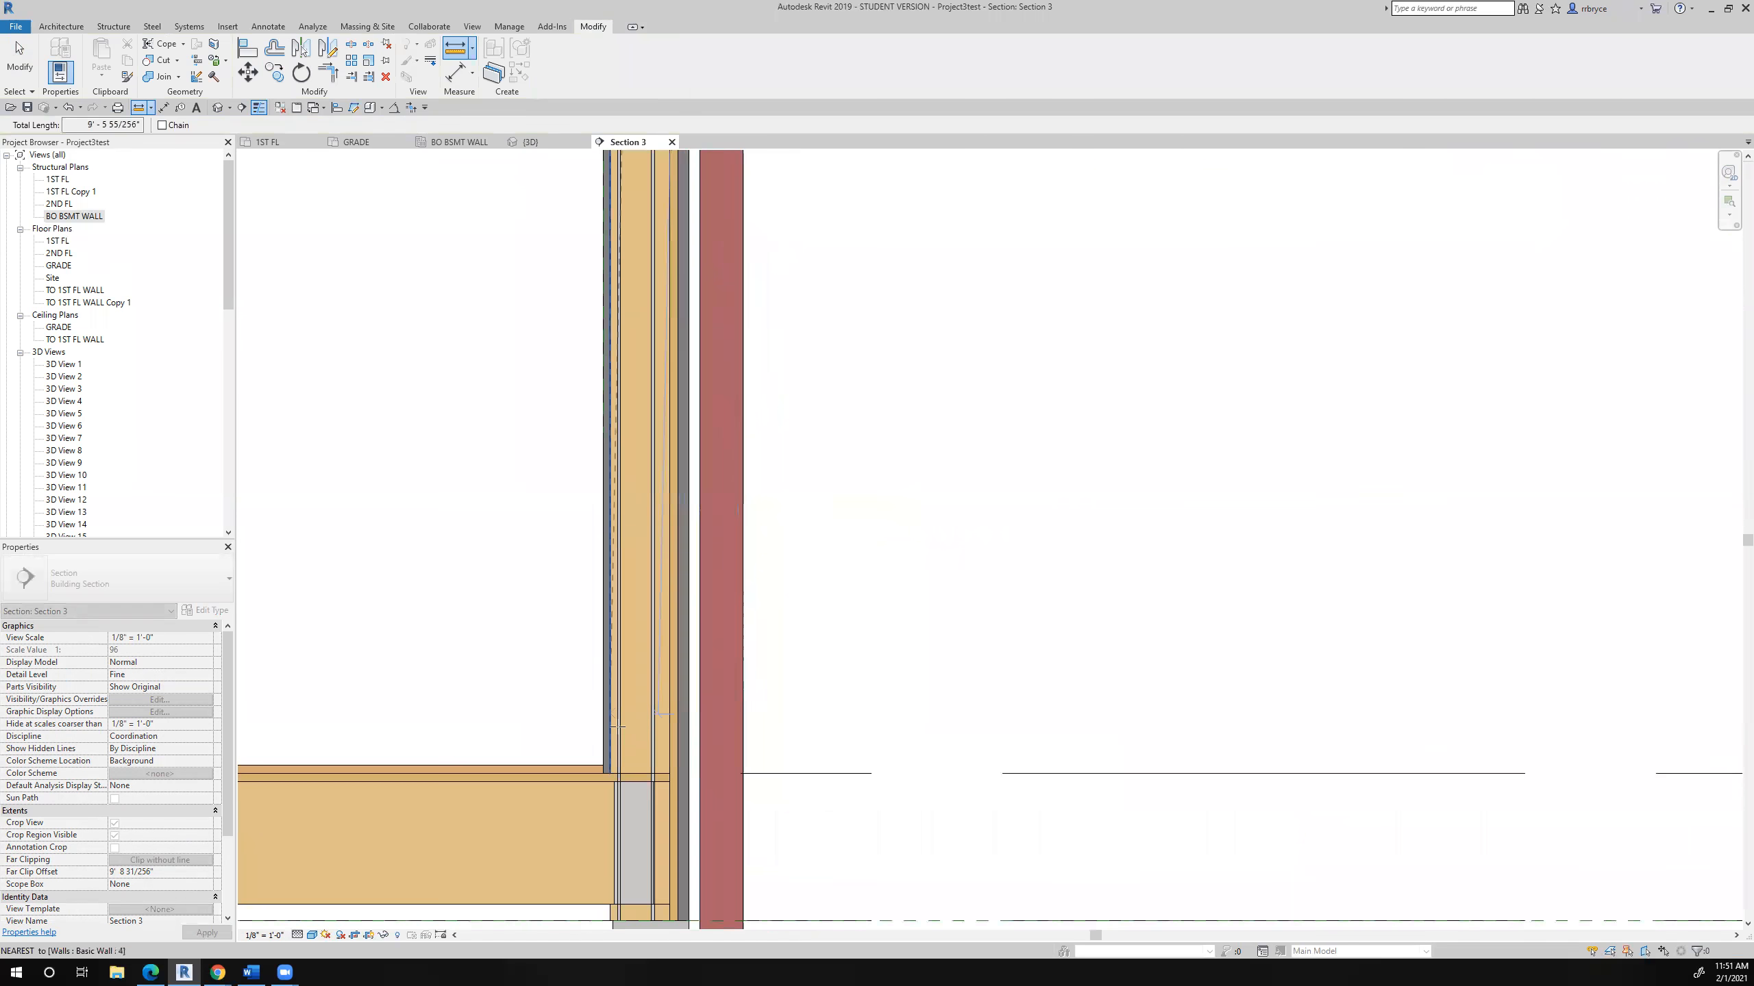
click(623, 773)
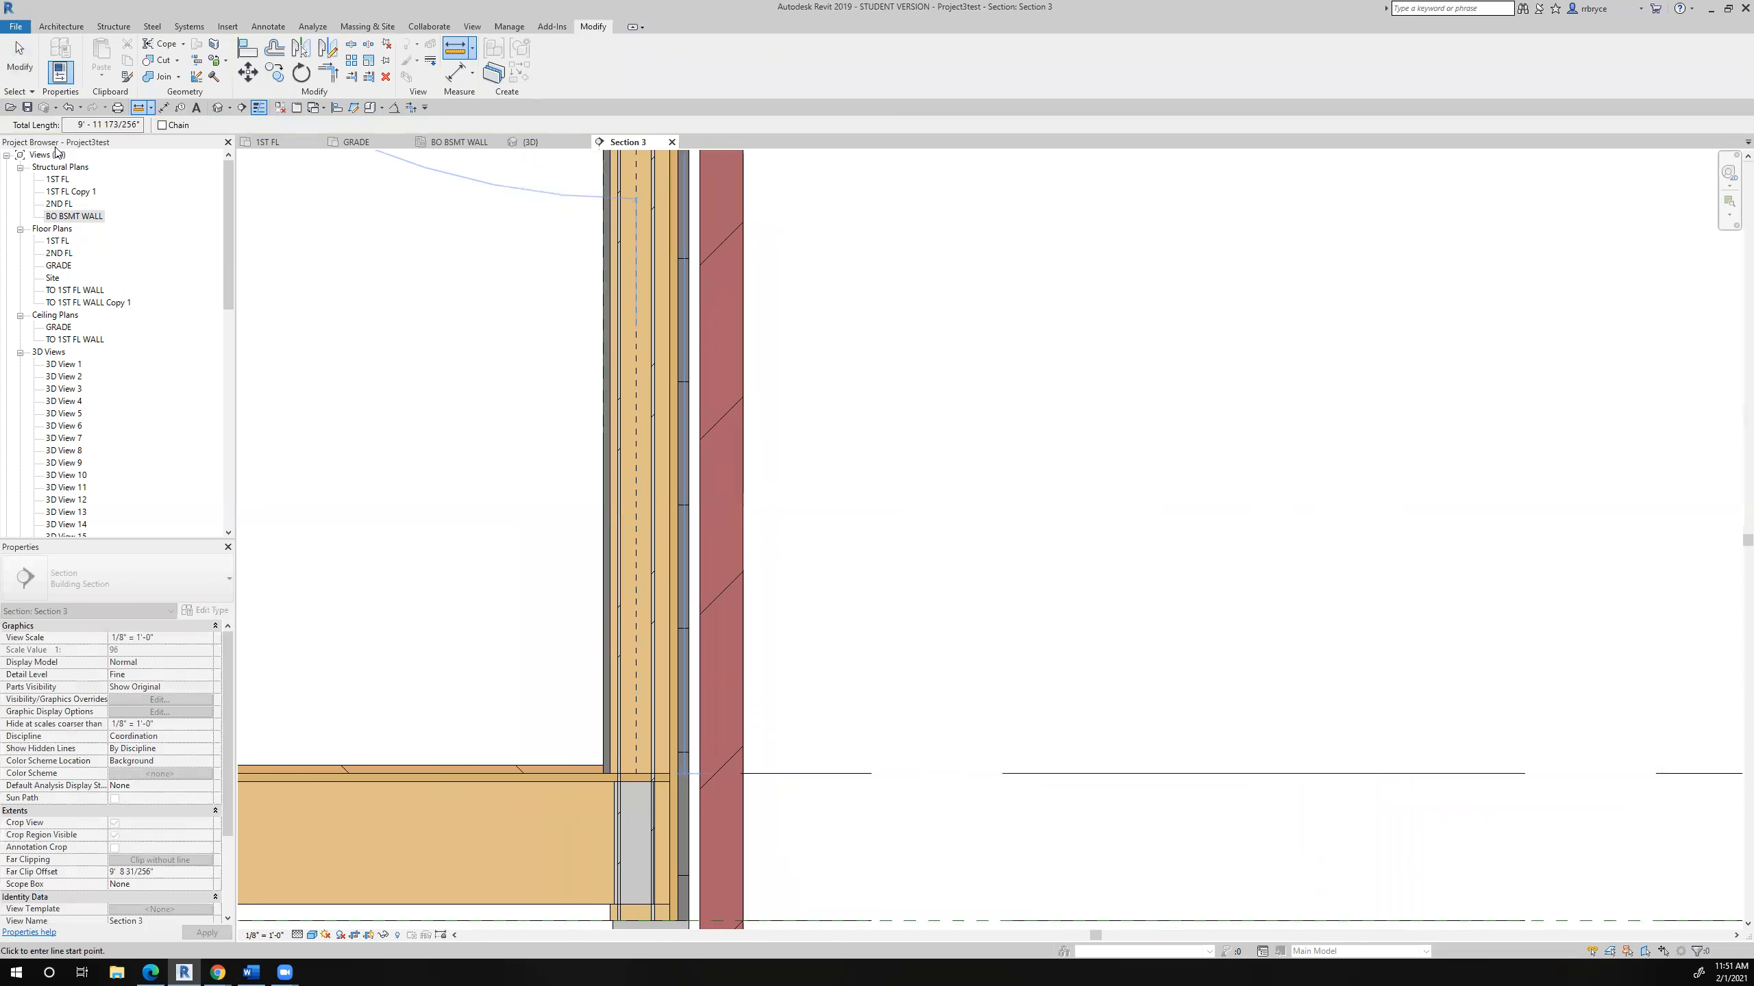
drag(77, 125, 190, 126)
key(ctrl+c)
- Set the pipe column's top offset to 9' 11 173/256" and check its top against the beam's bottom flange
click(19, 61)
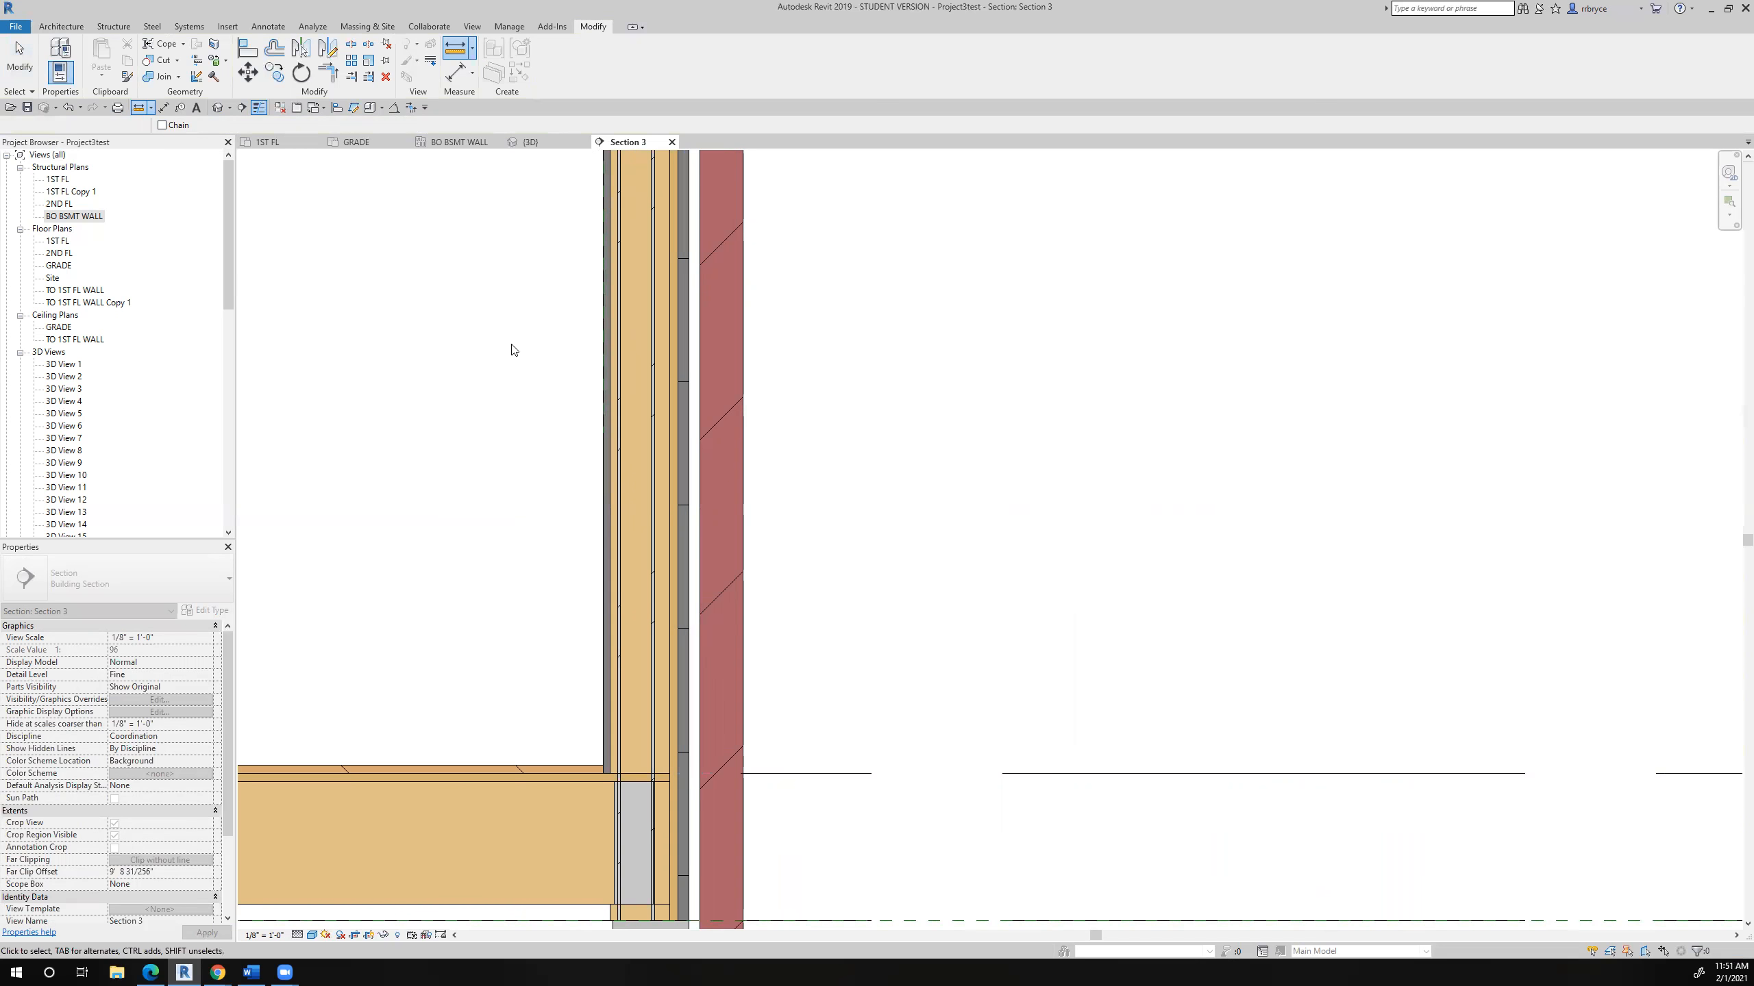
click(622, 465)
click(195, 688)
key(ctrl+v)
click(207, 933)
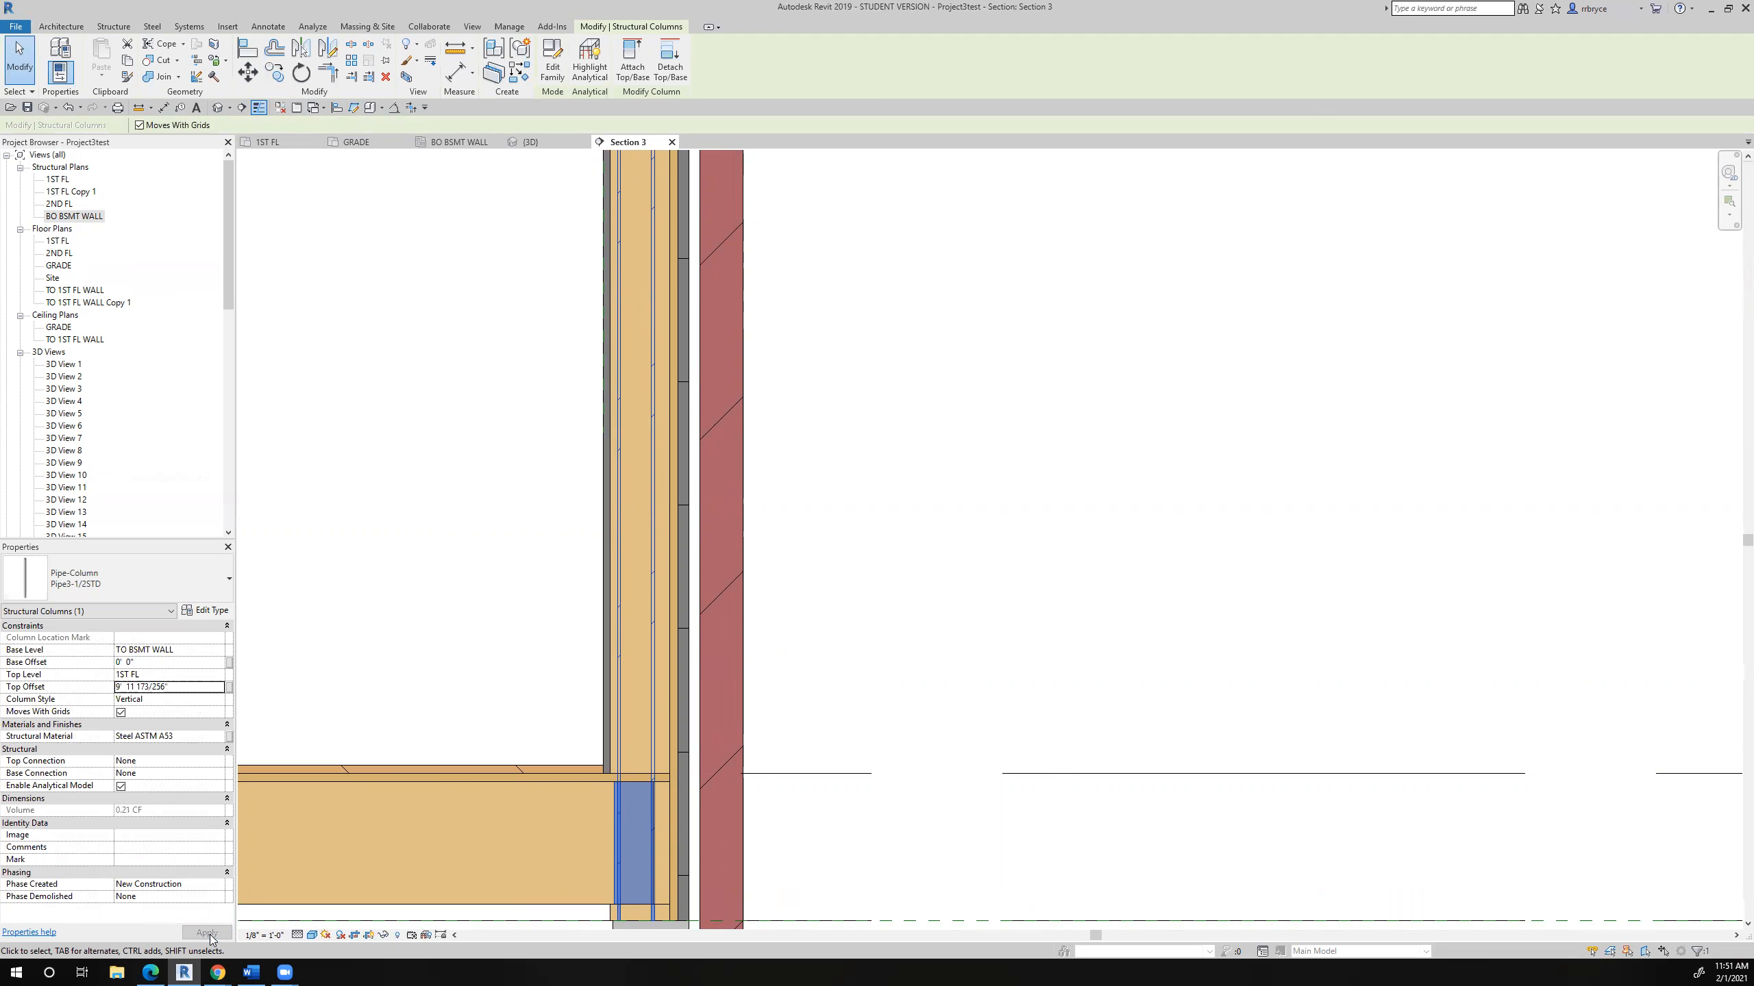
scroll(767, 684, down, 5)
scroll(799, 366, up, 5)
scroll(802, 380, up, 3)
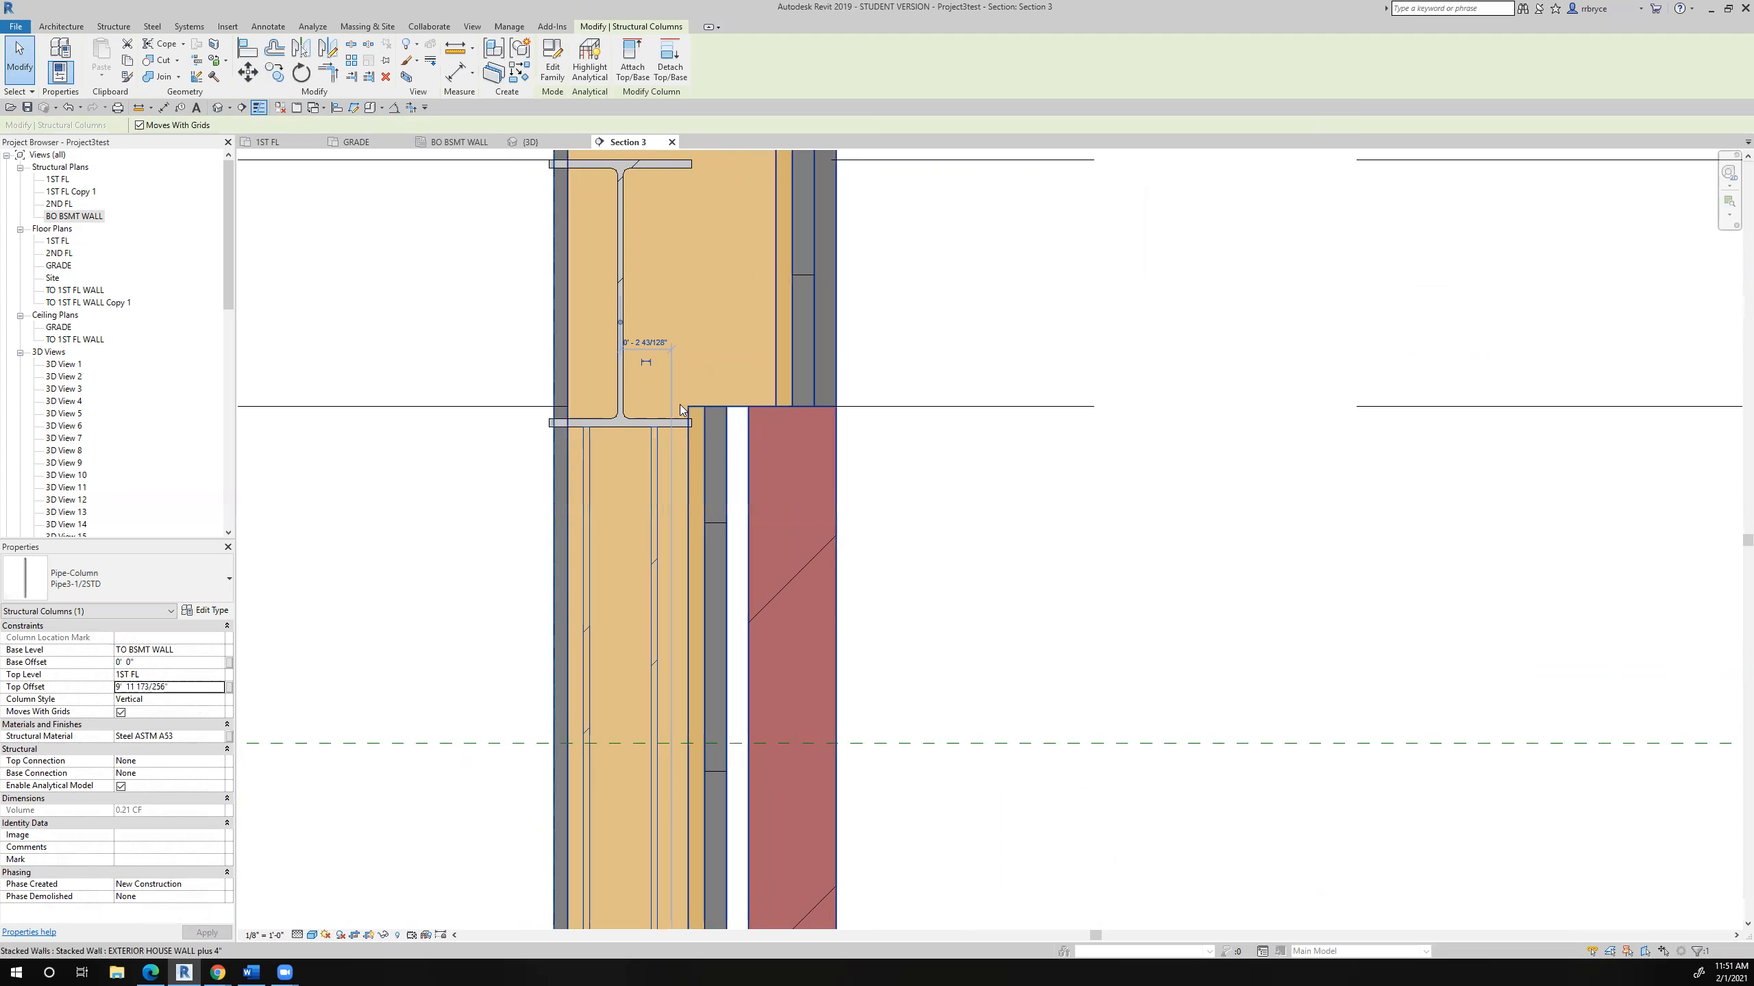
scroll(681, 407, down, 8)
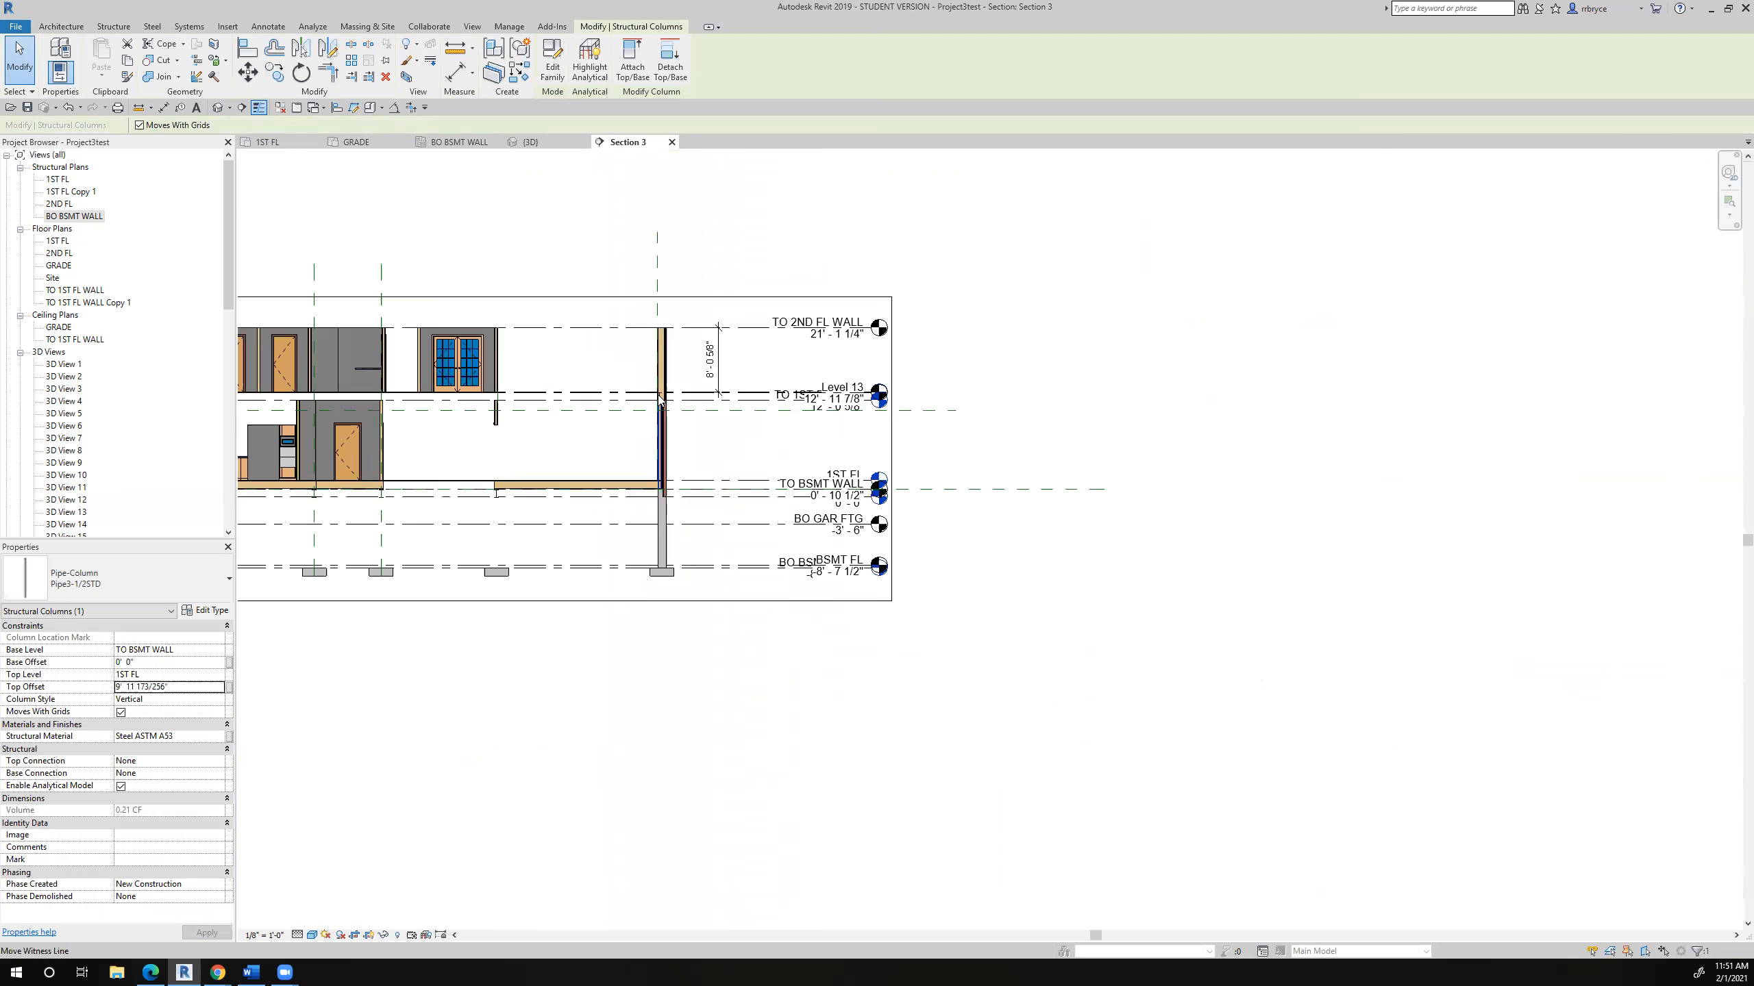
- Move the Section 2 line next to the exterior wall at the stair bay and flip its viewing direction
scroll(658, 397, down, 4)
click(550, 493)
scroll(550, 493, up, 2)
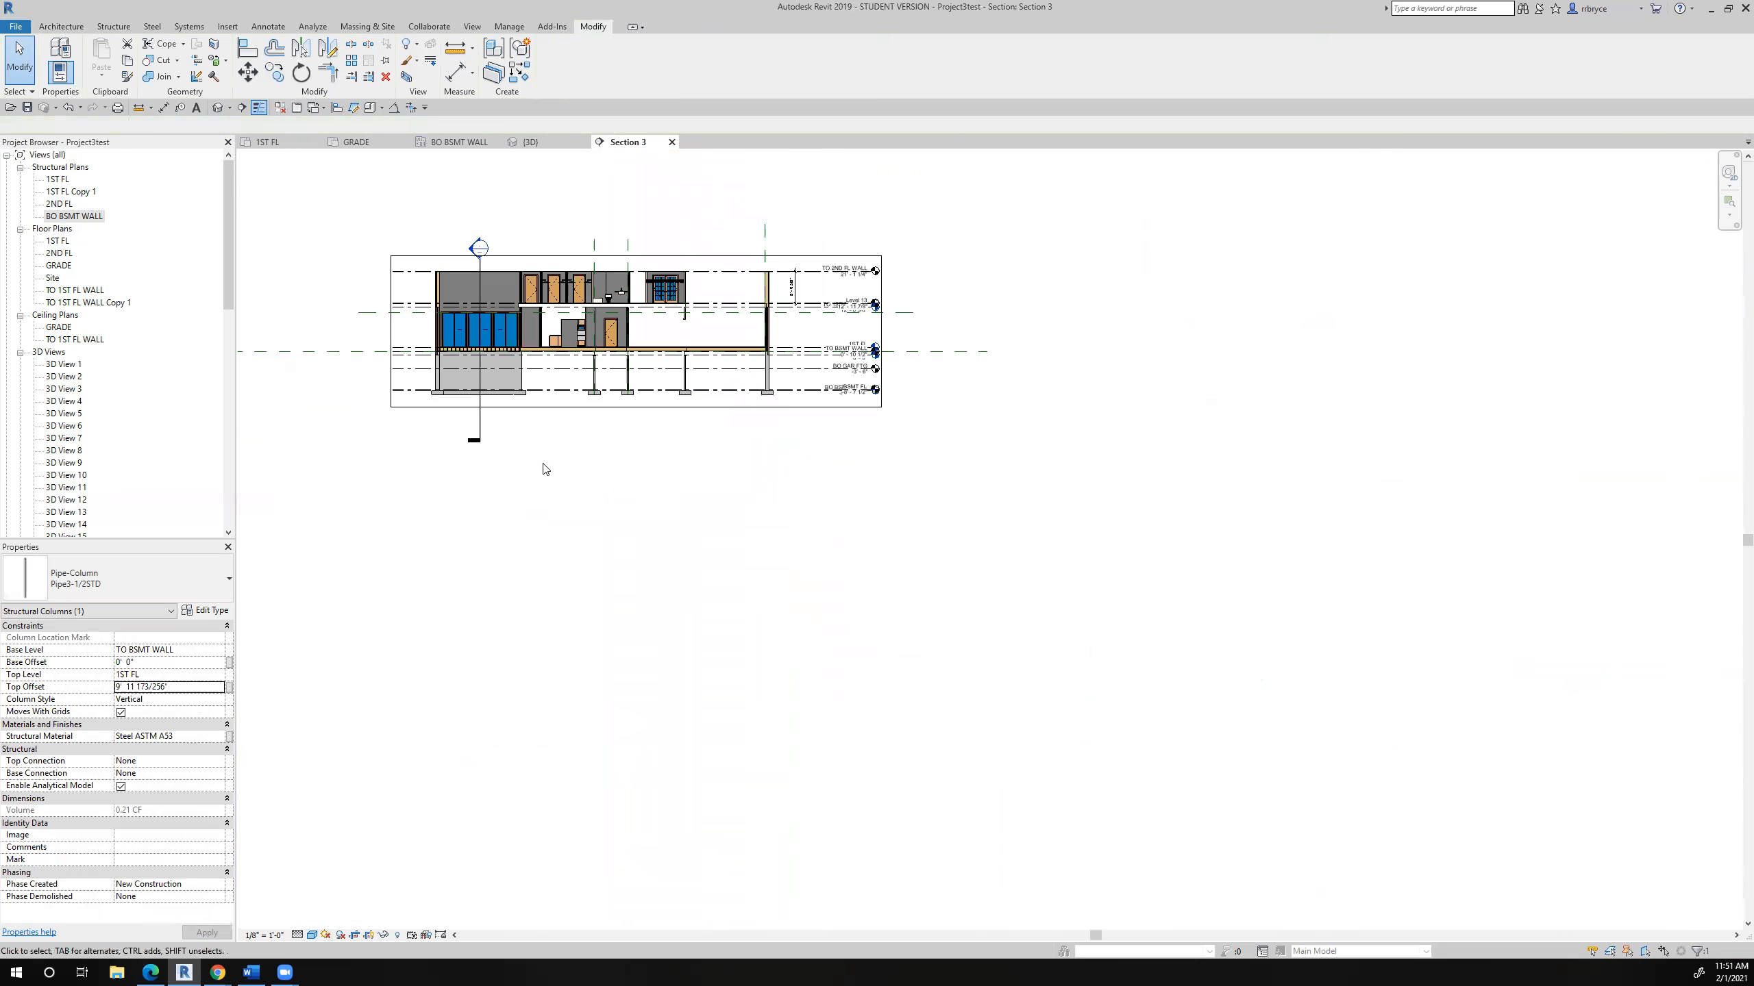
click(474, 435)
drag(474, 435, 743, 437)
right_click(743, 437)
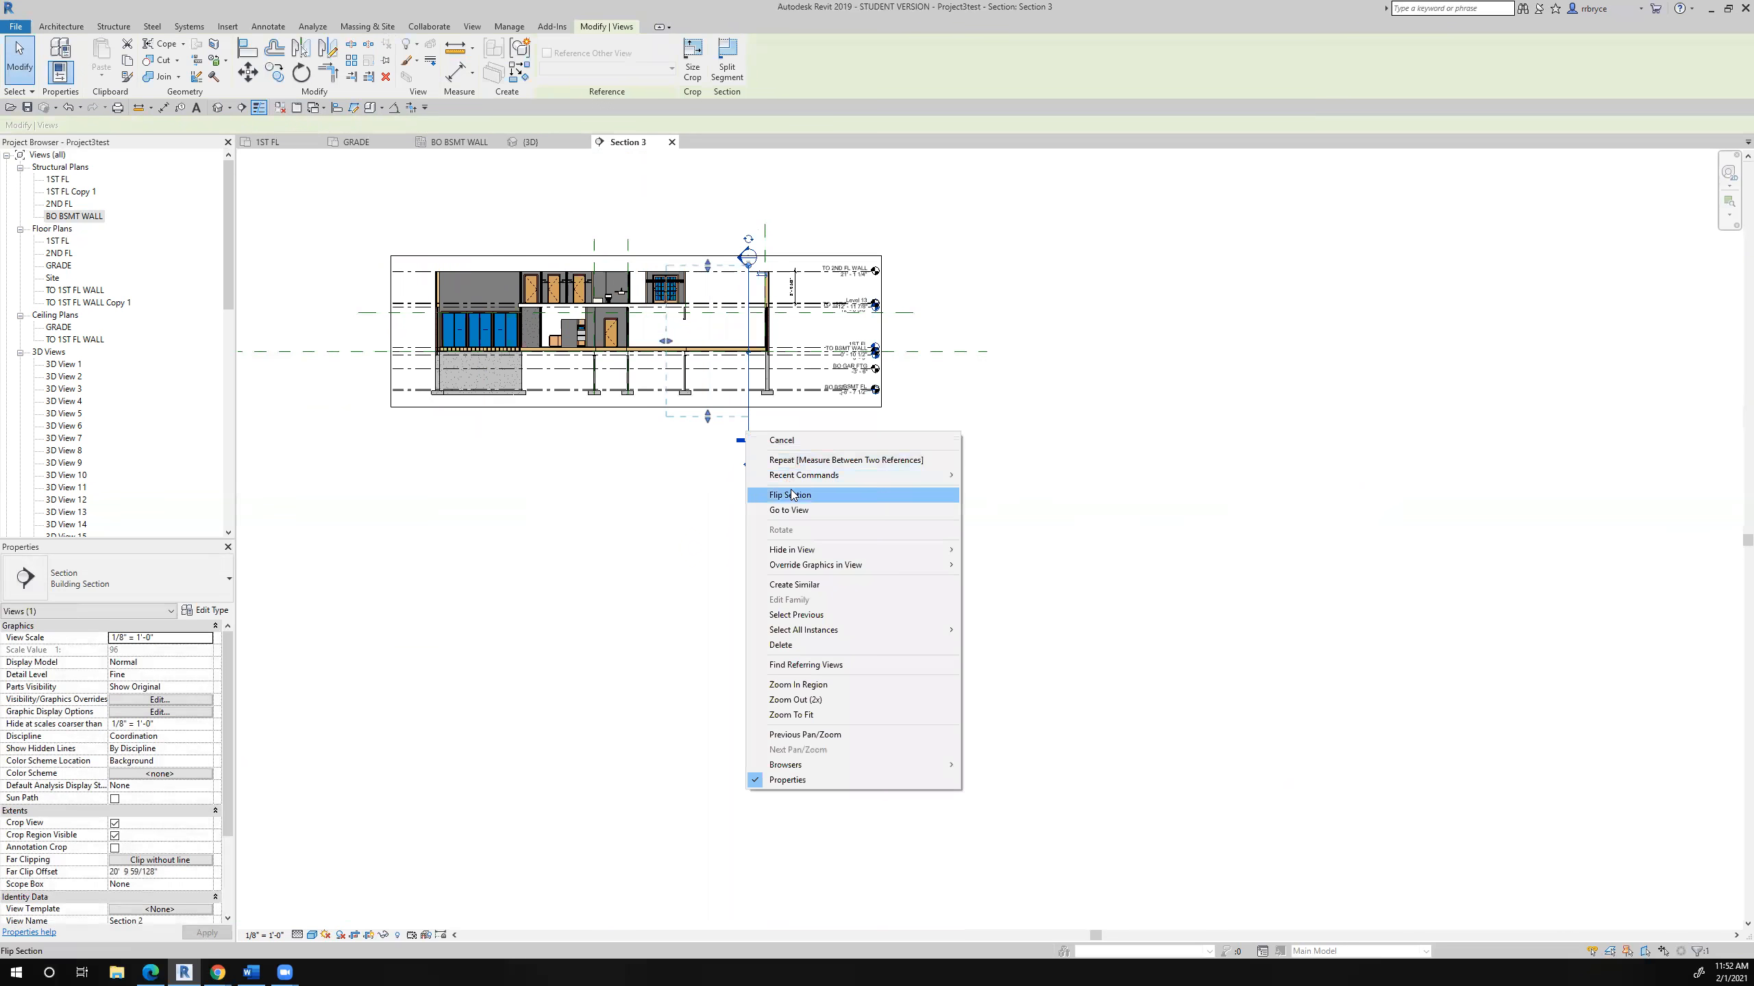
click(792, 494)
- Open the Section 2 view and examine the W12X26 beam's ends relative to the exterior wall and stair landing
right_click(749, 432)
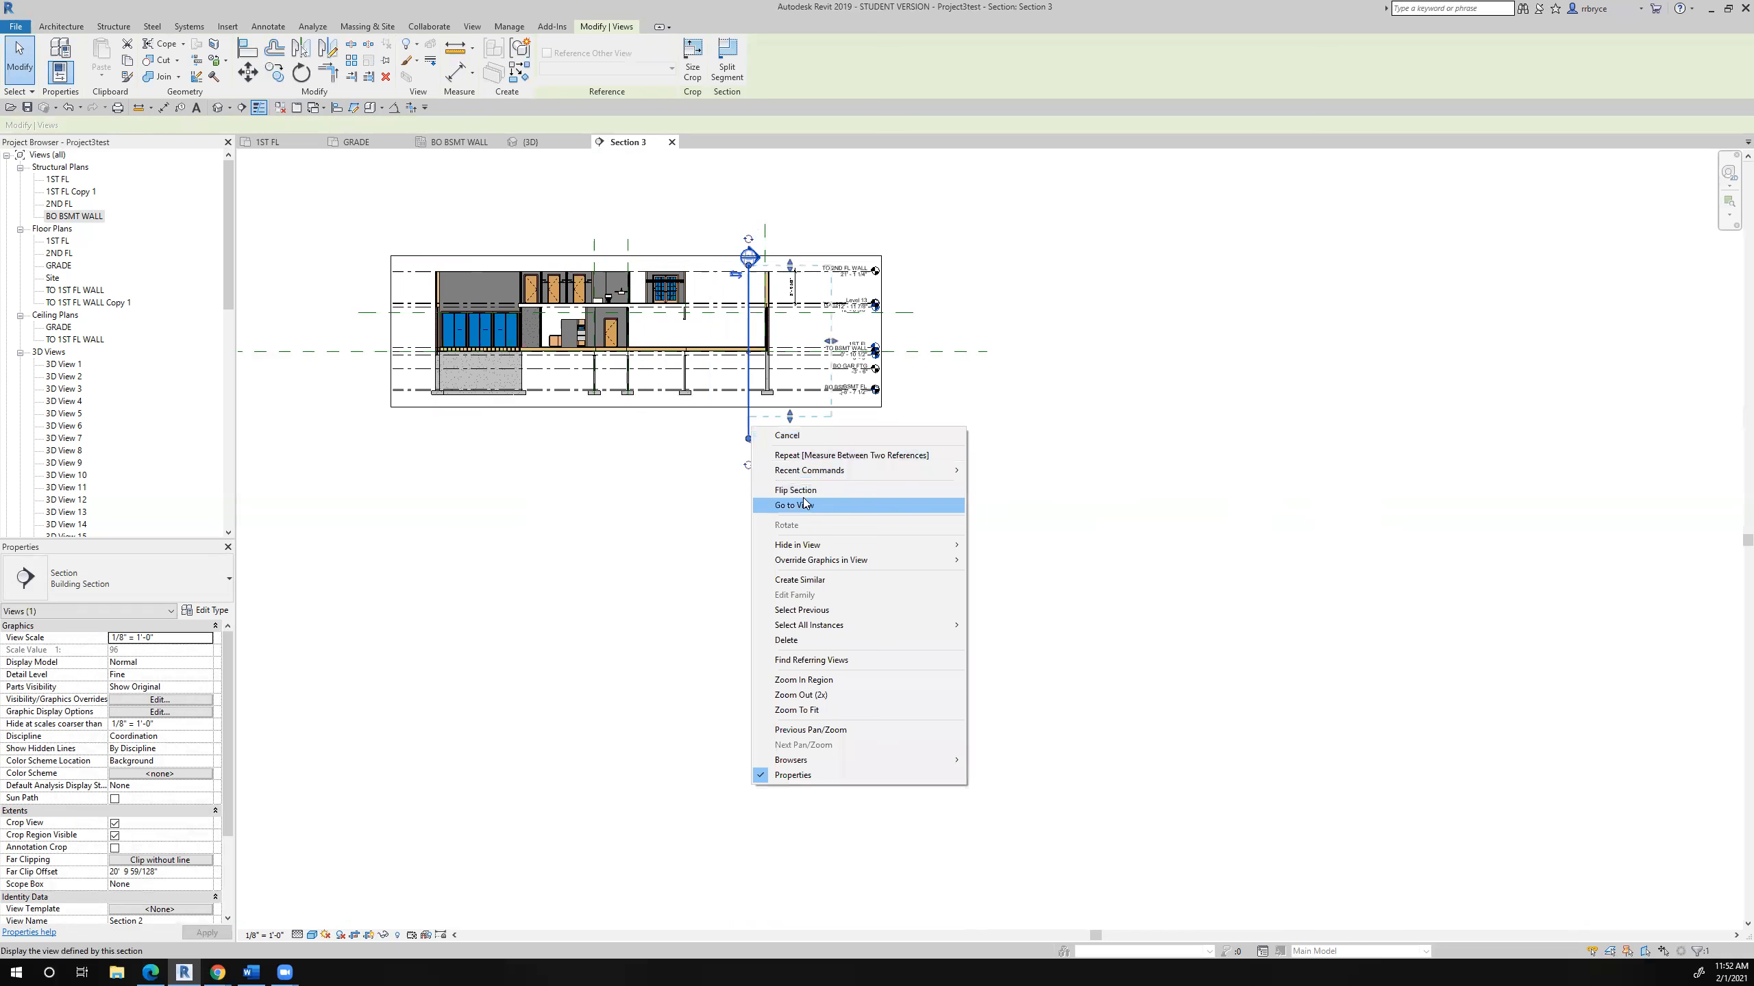
click(804, 504)
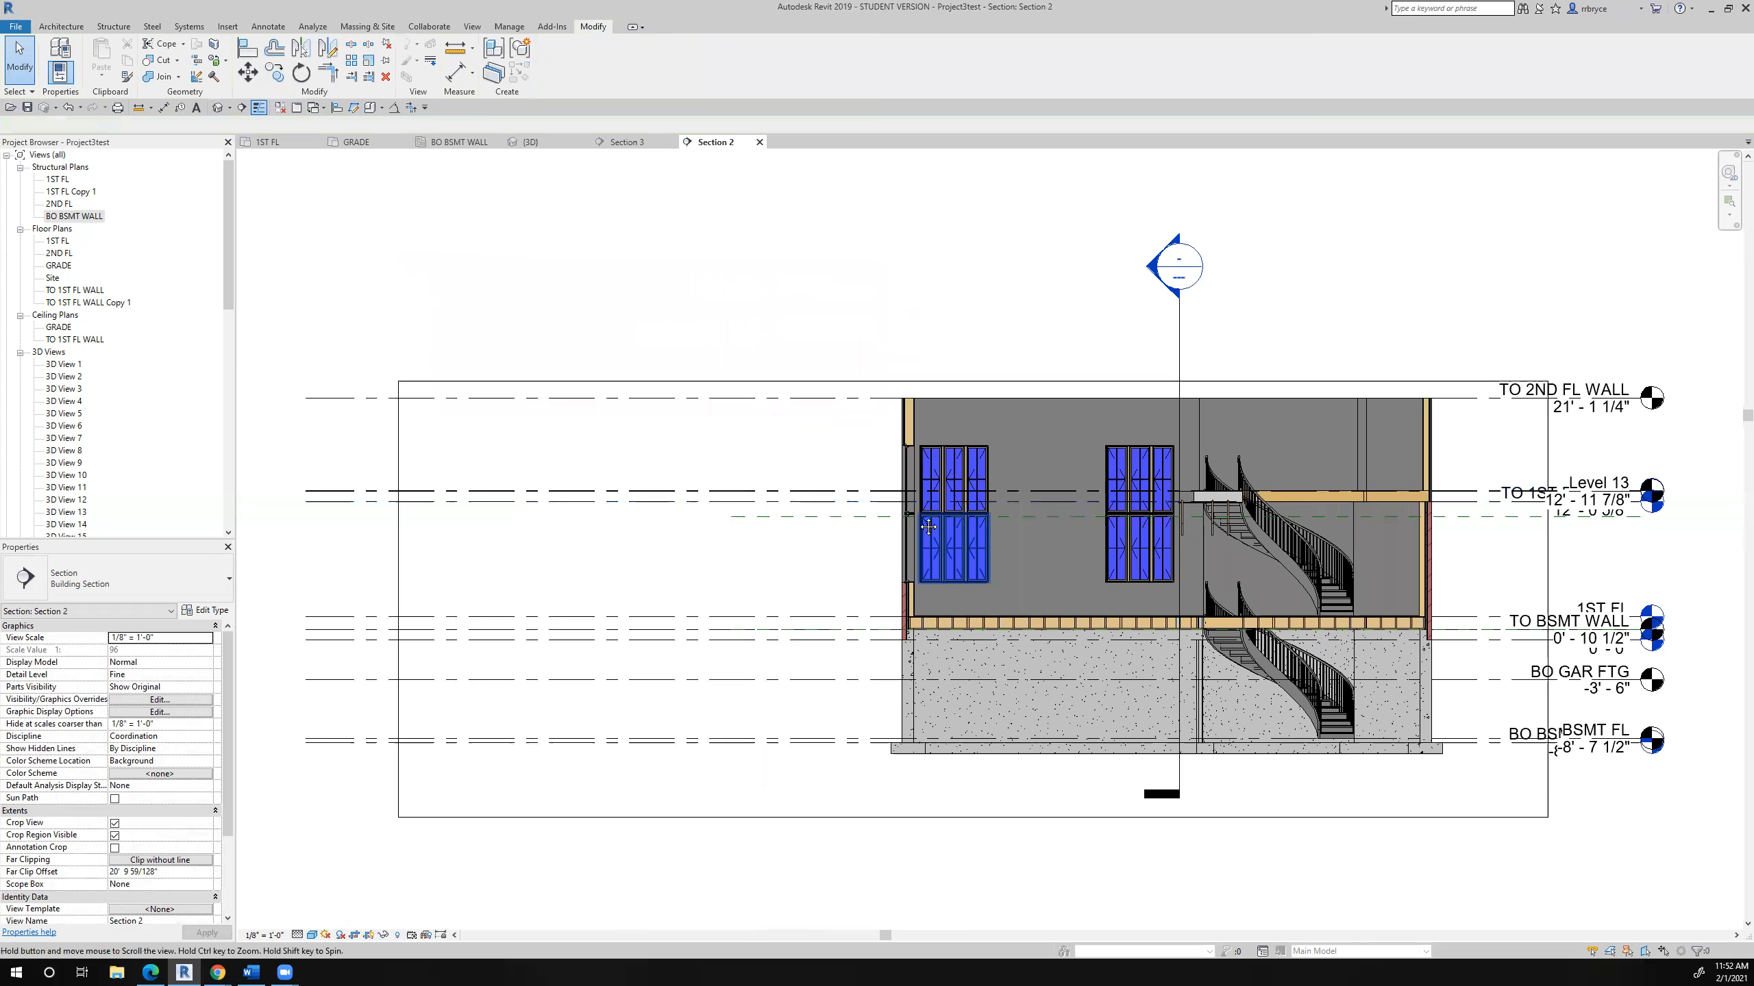
scroll(928, 526, up, 5)
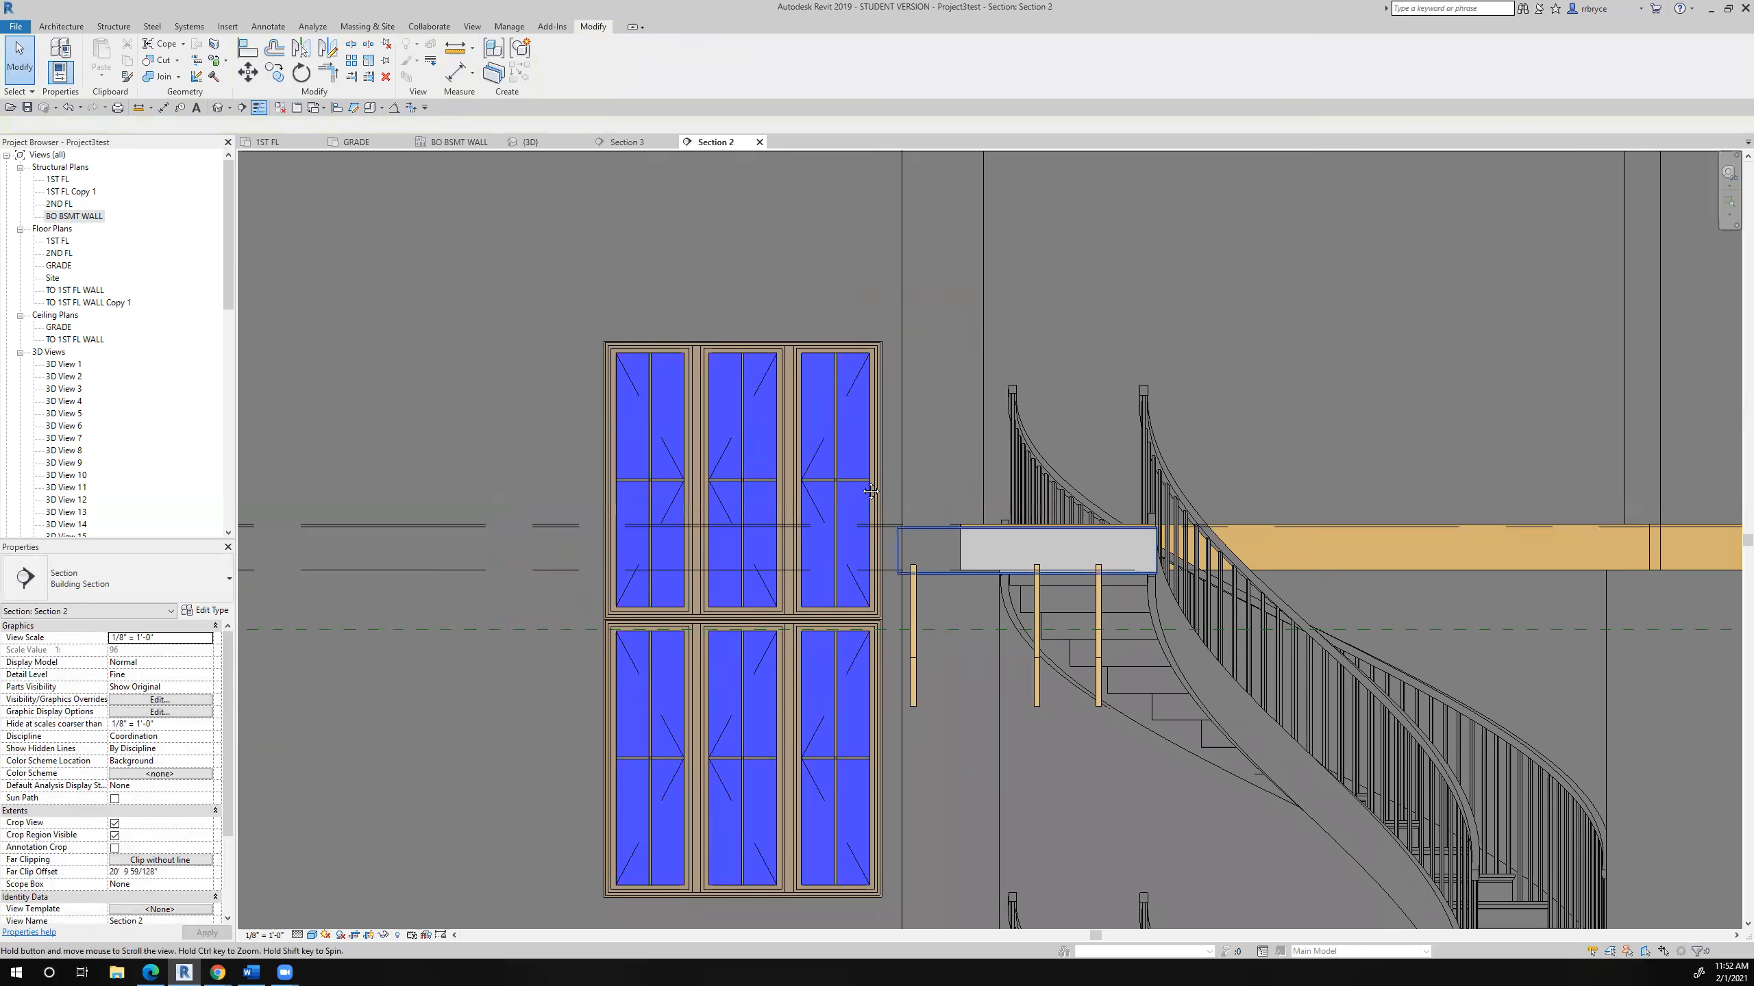
middle_drag(871, 491, 764, 423)
scroll(1054, 508, up, 6)
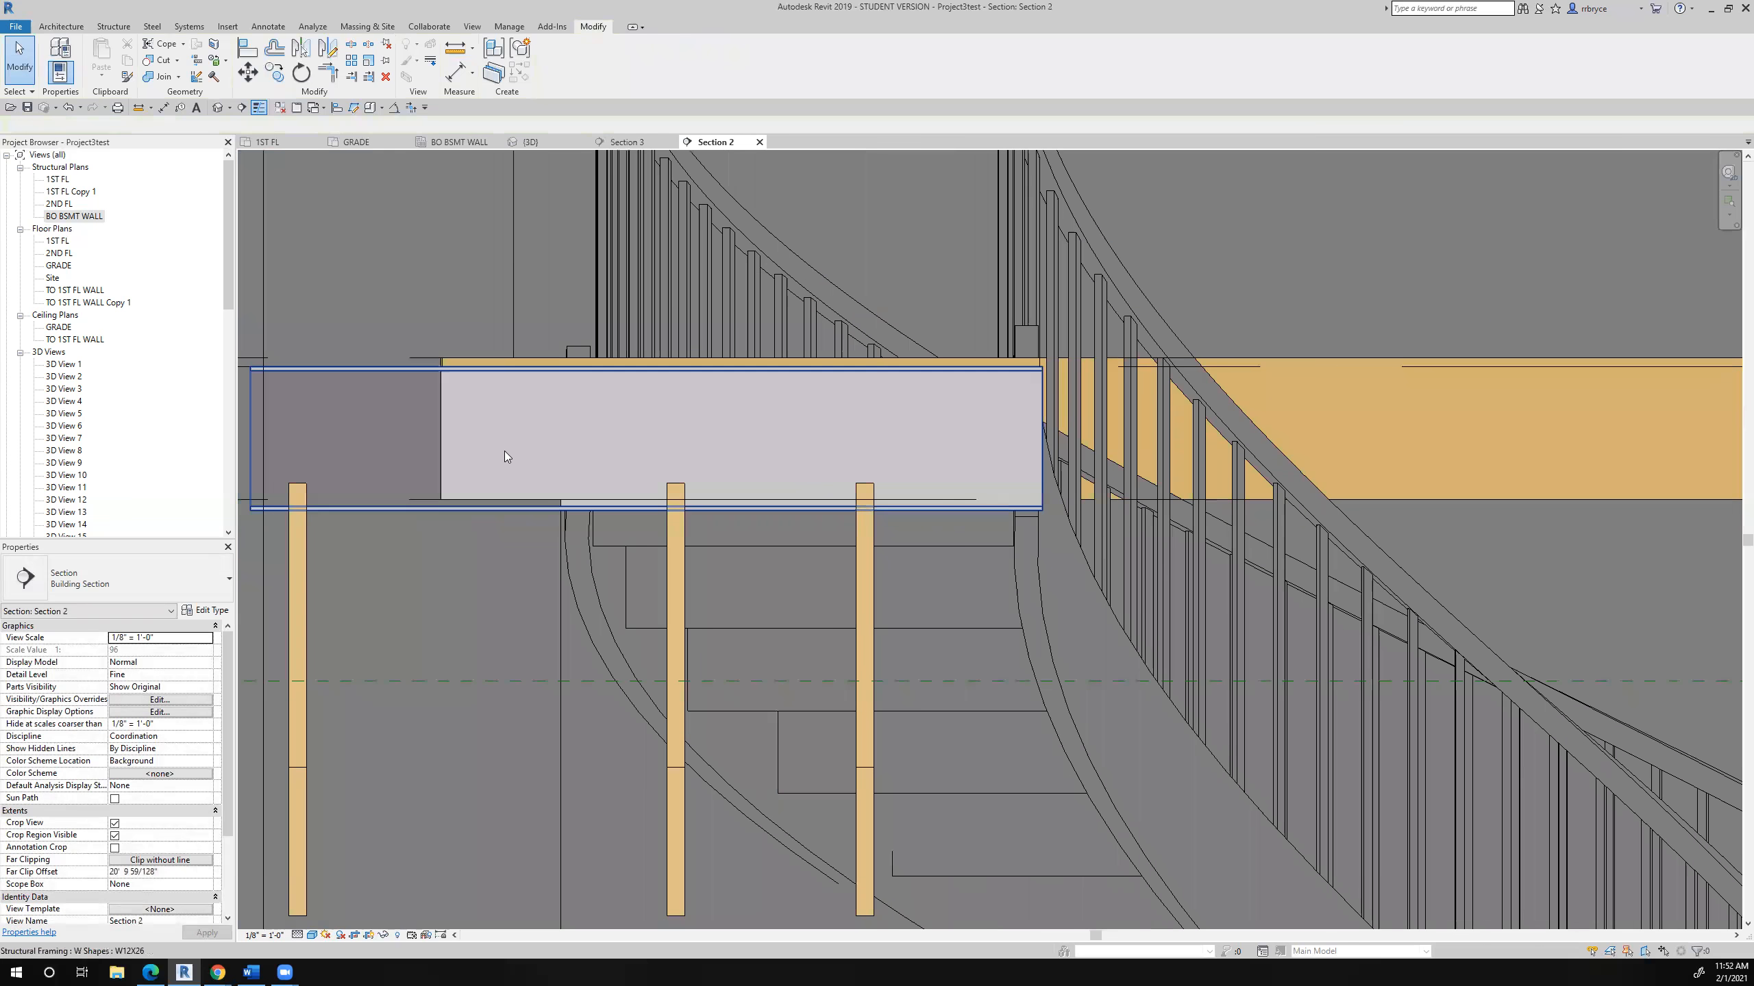
click(370, 378)
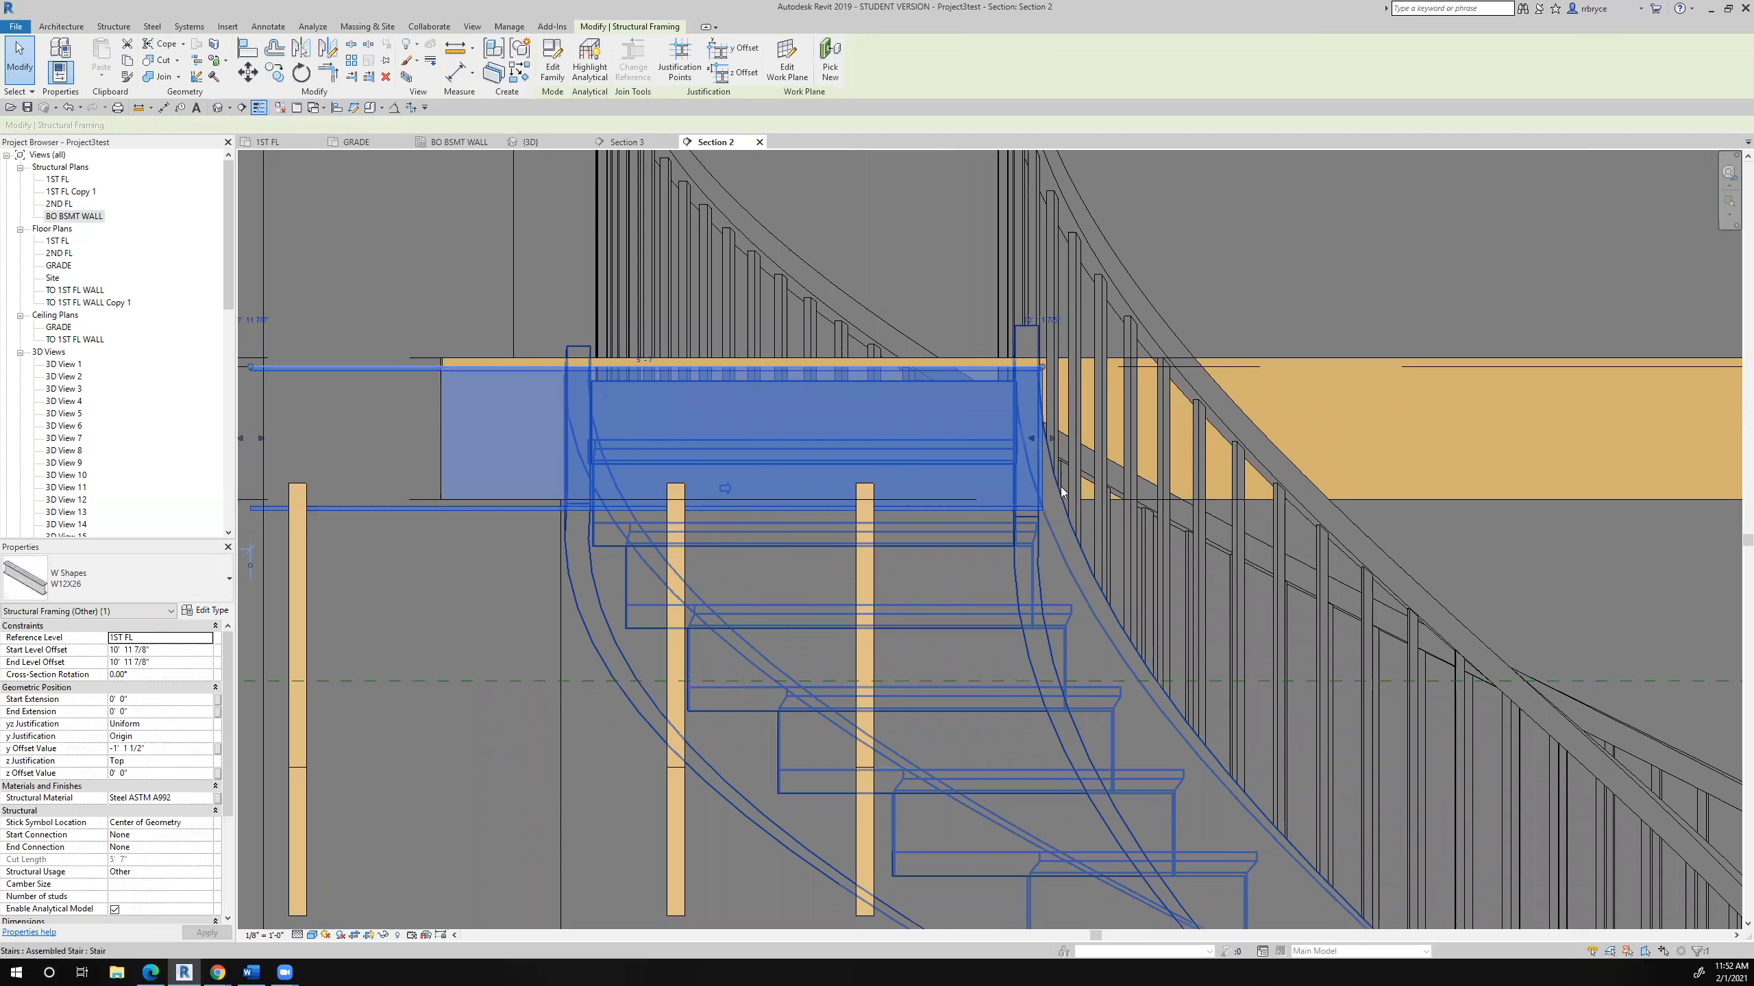
scroll(1061, 492, down, 2)
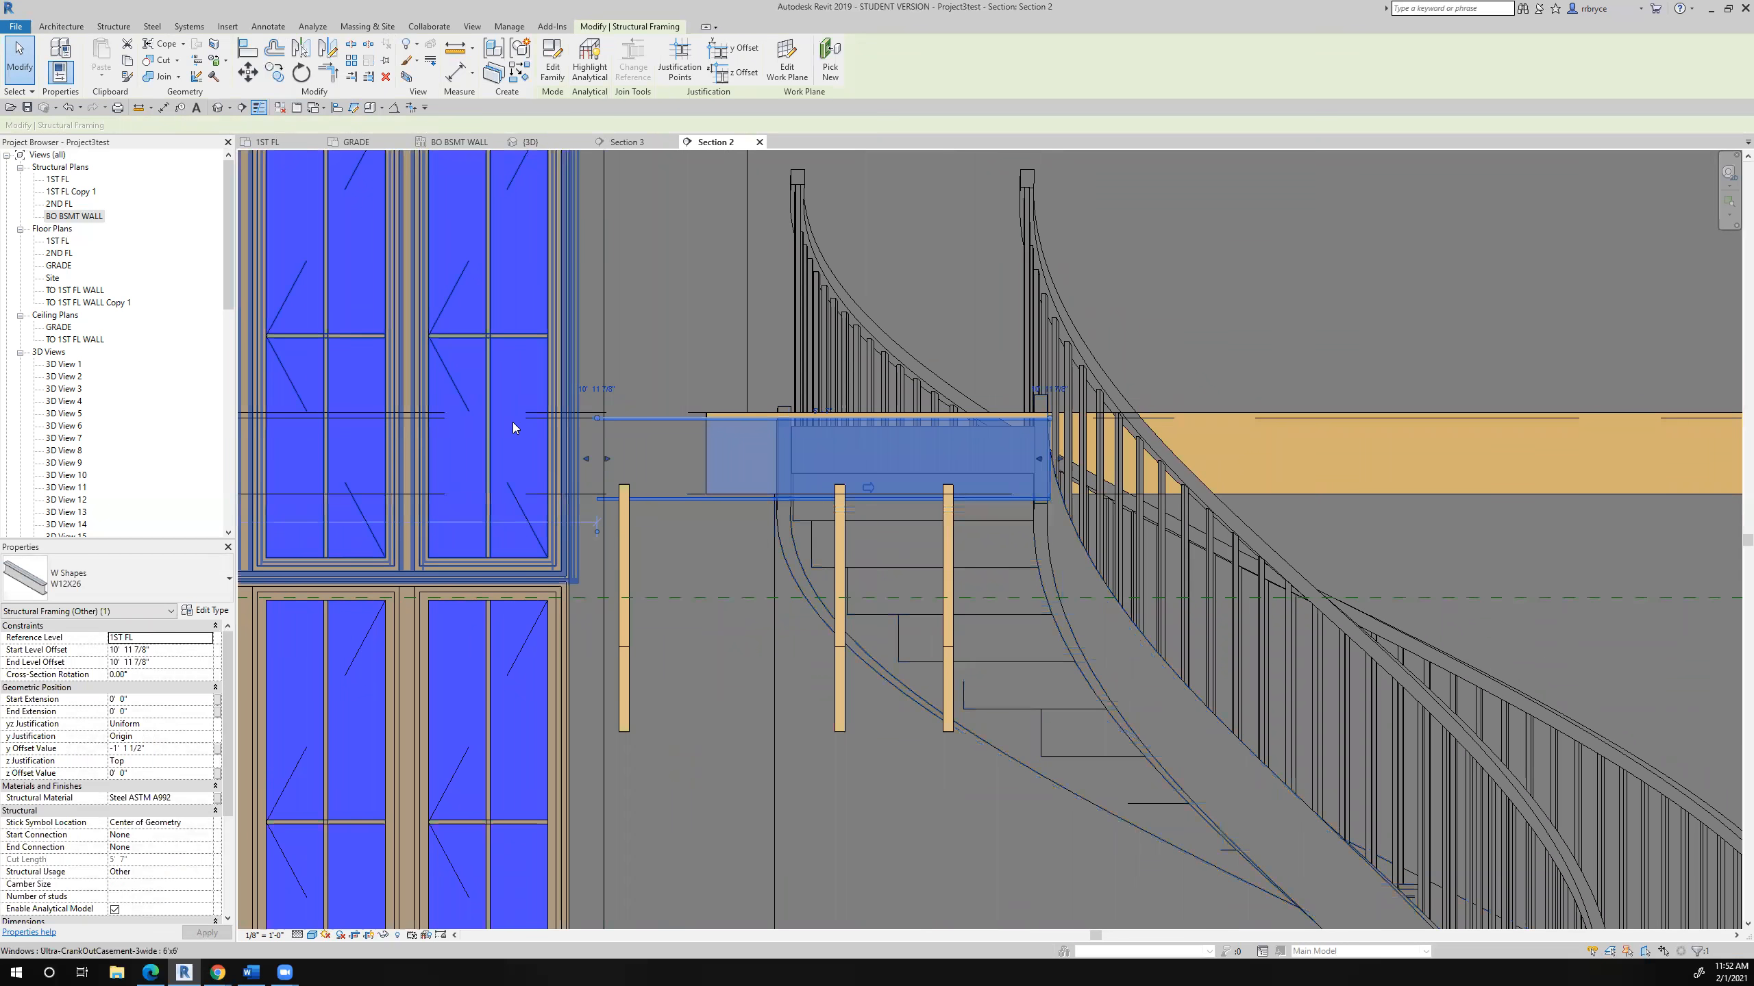
scroll(528, 413, up, 4)
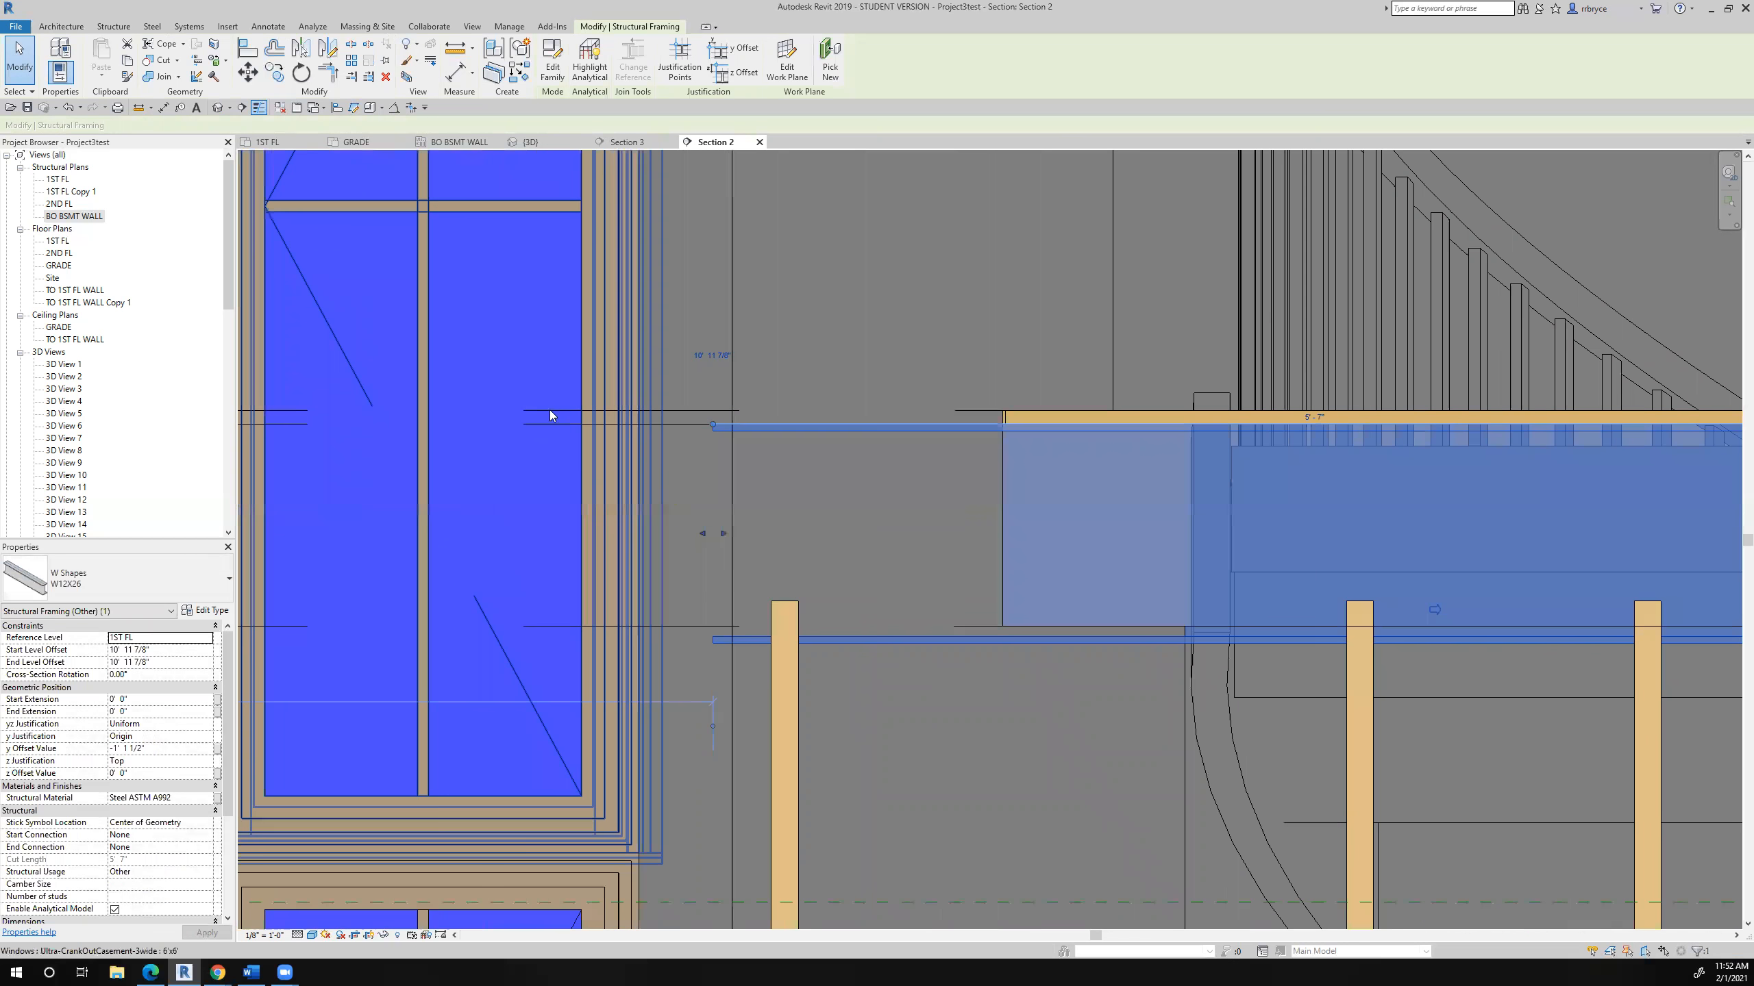
scroll(559, 443, down, 3)
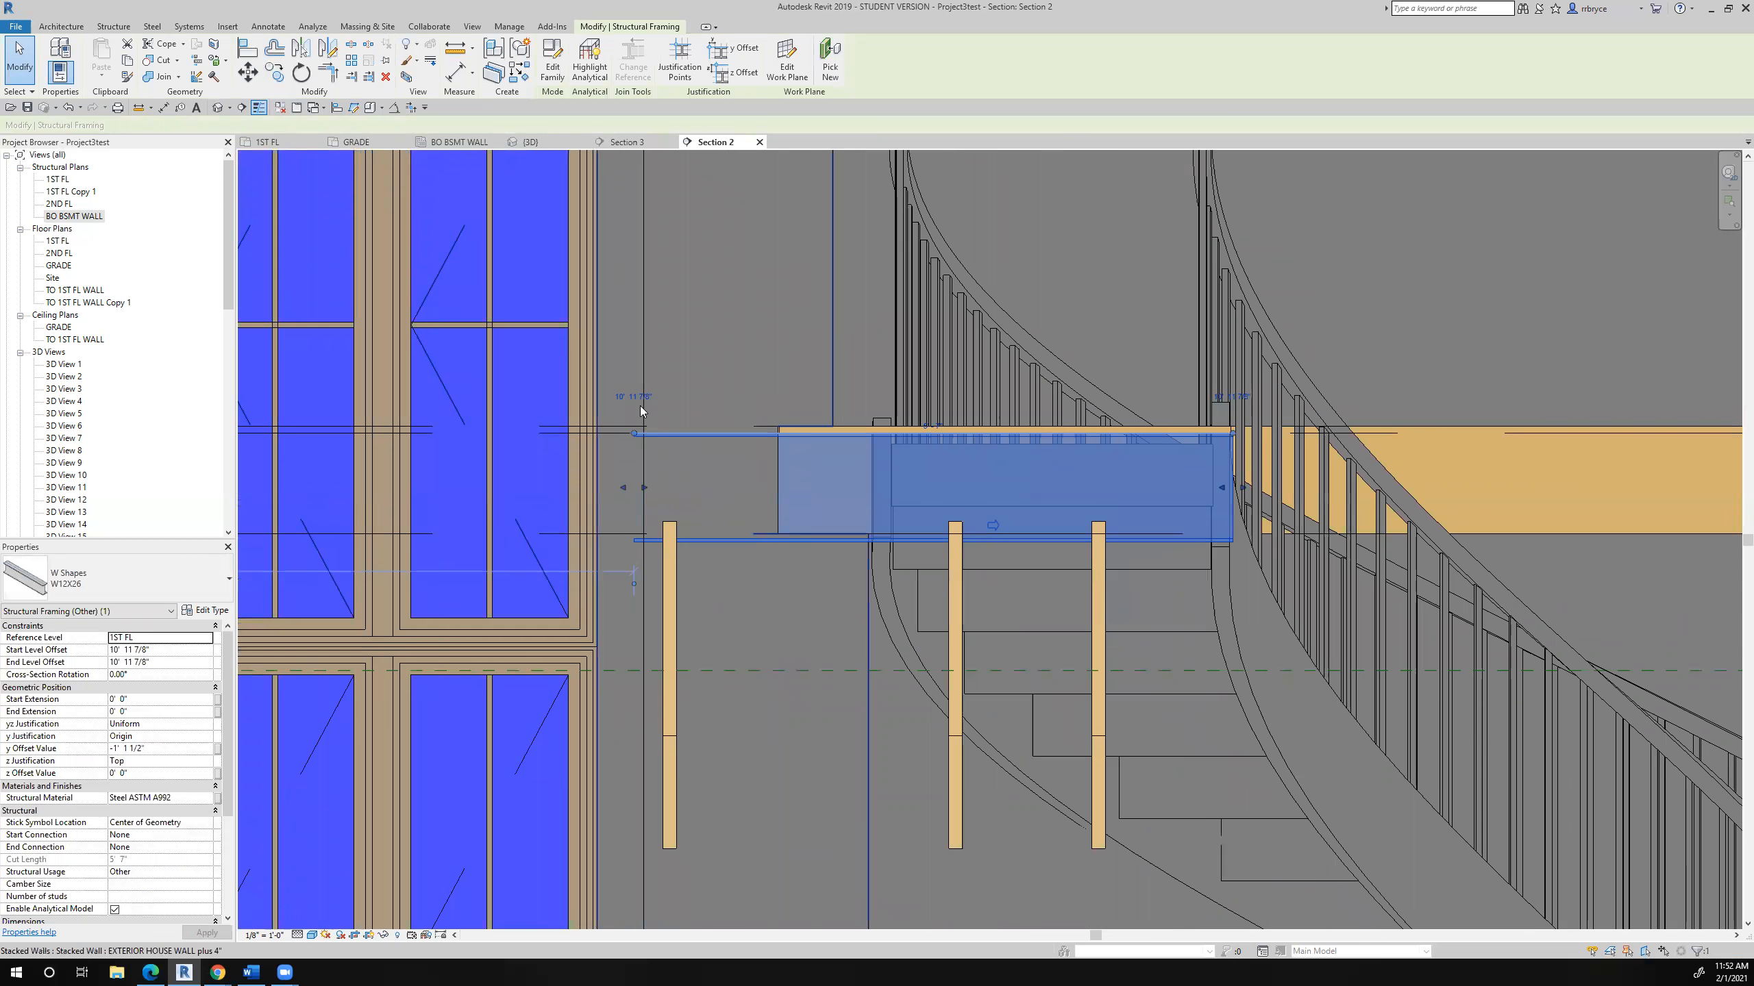
scroll(645, 421, up, 3)
scroll(647, 418, down, 4)
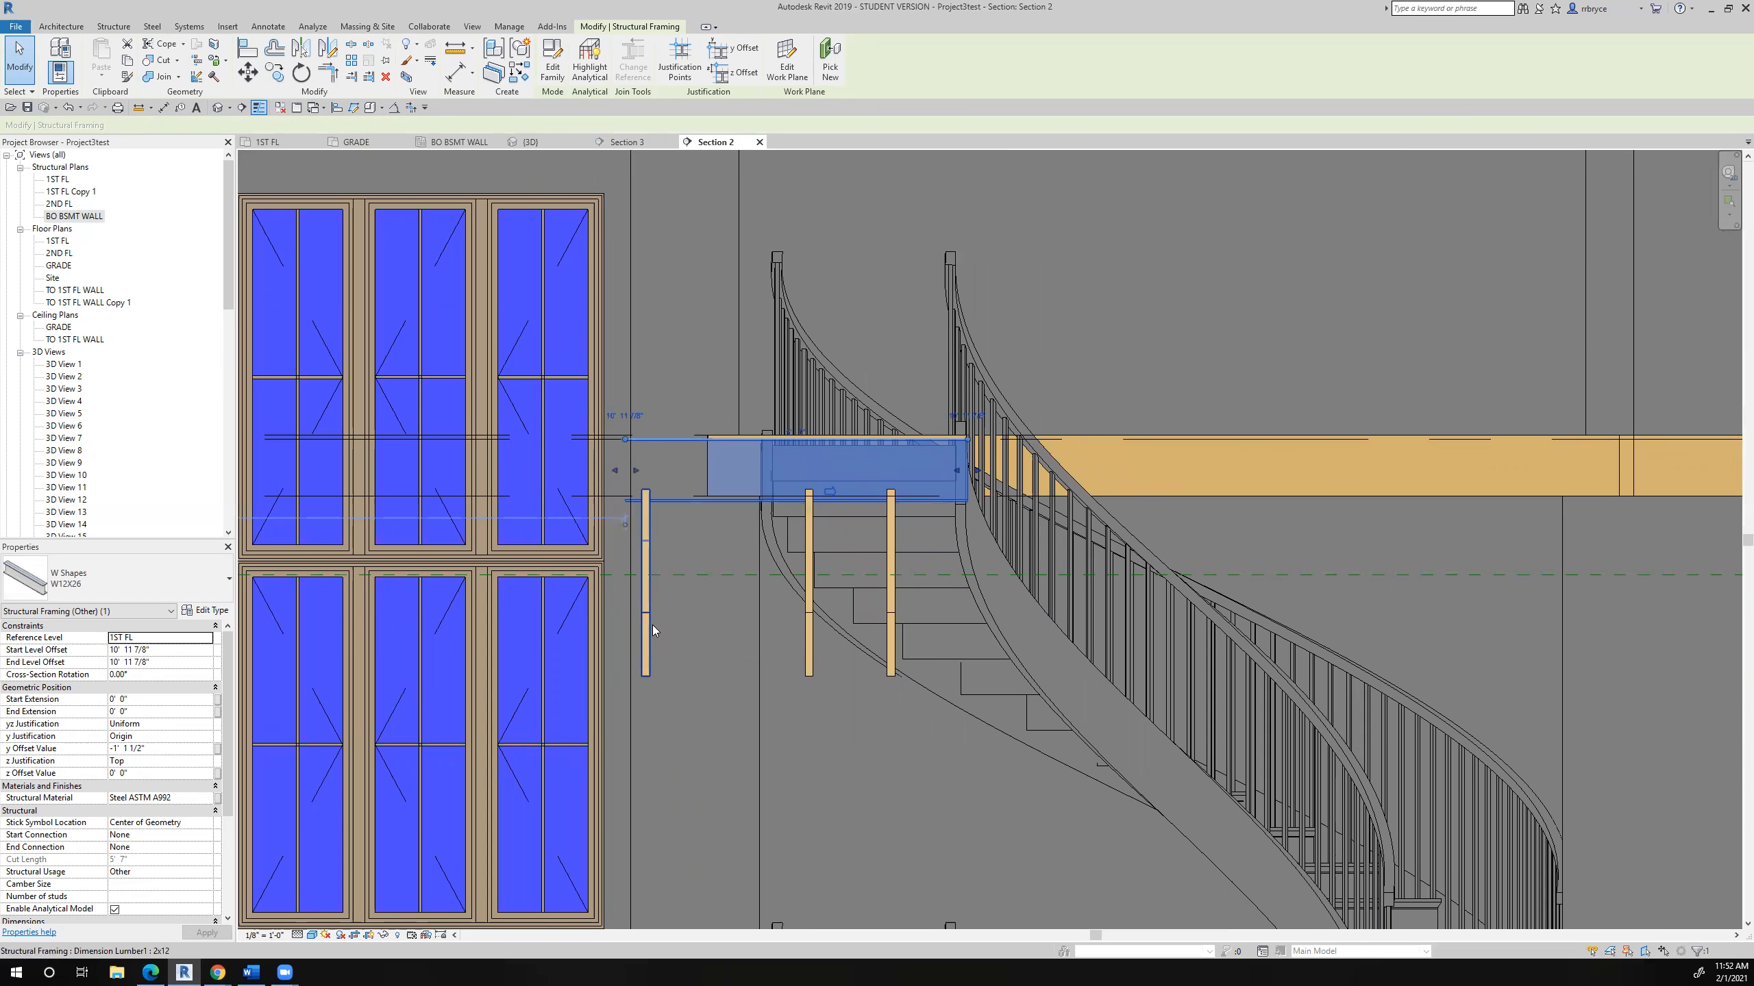
scroll(653, 629, down, 3)
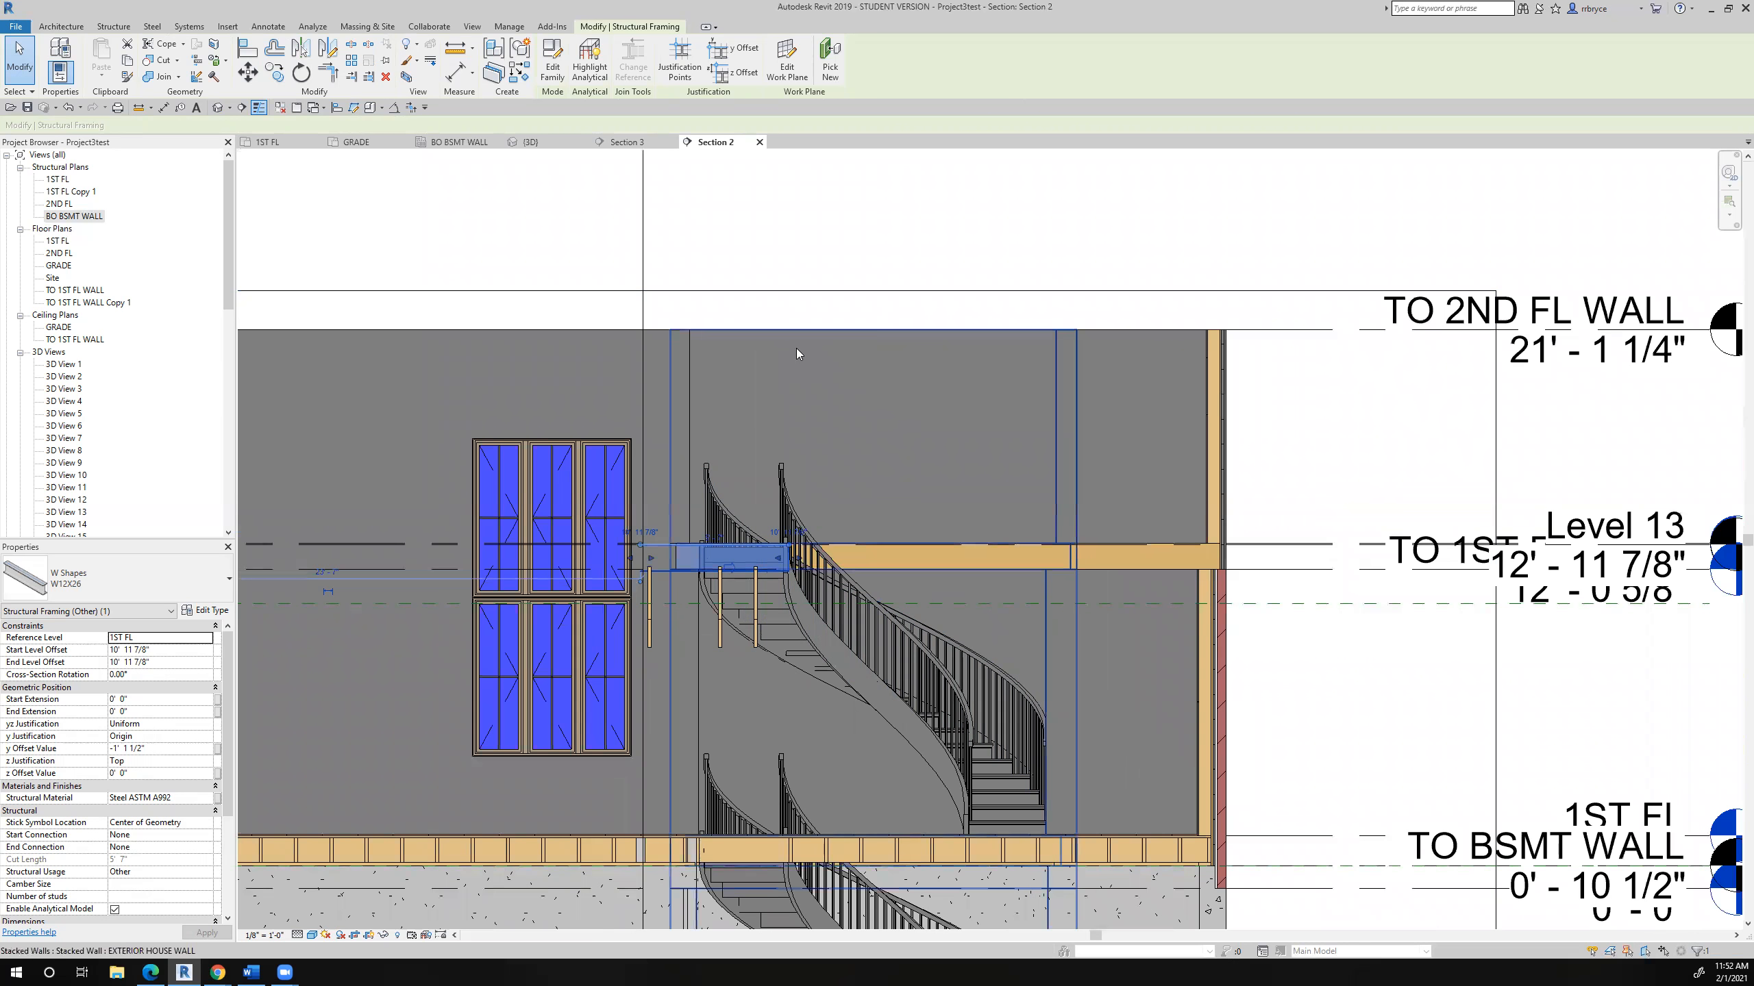
- Temporarily hide the exterior house wall around the tall windows beside the curved stair
click(583, 361)
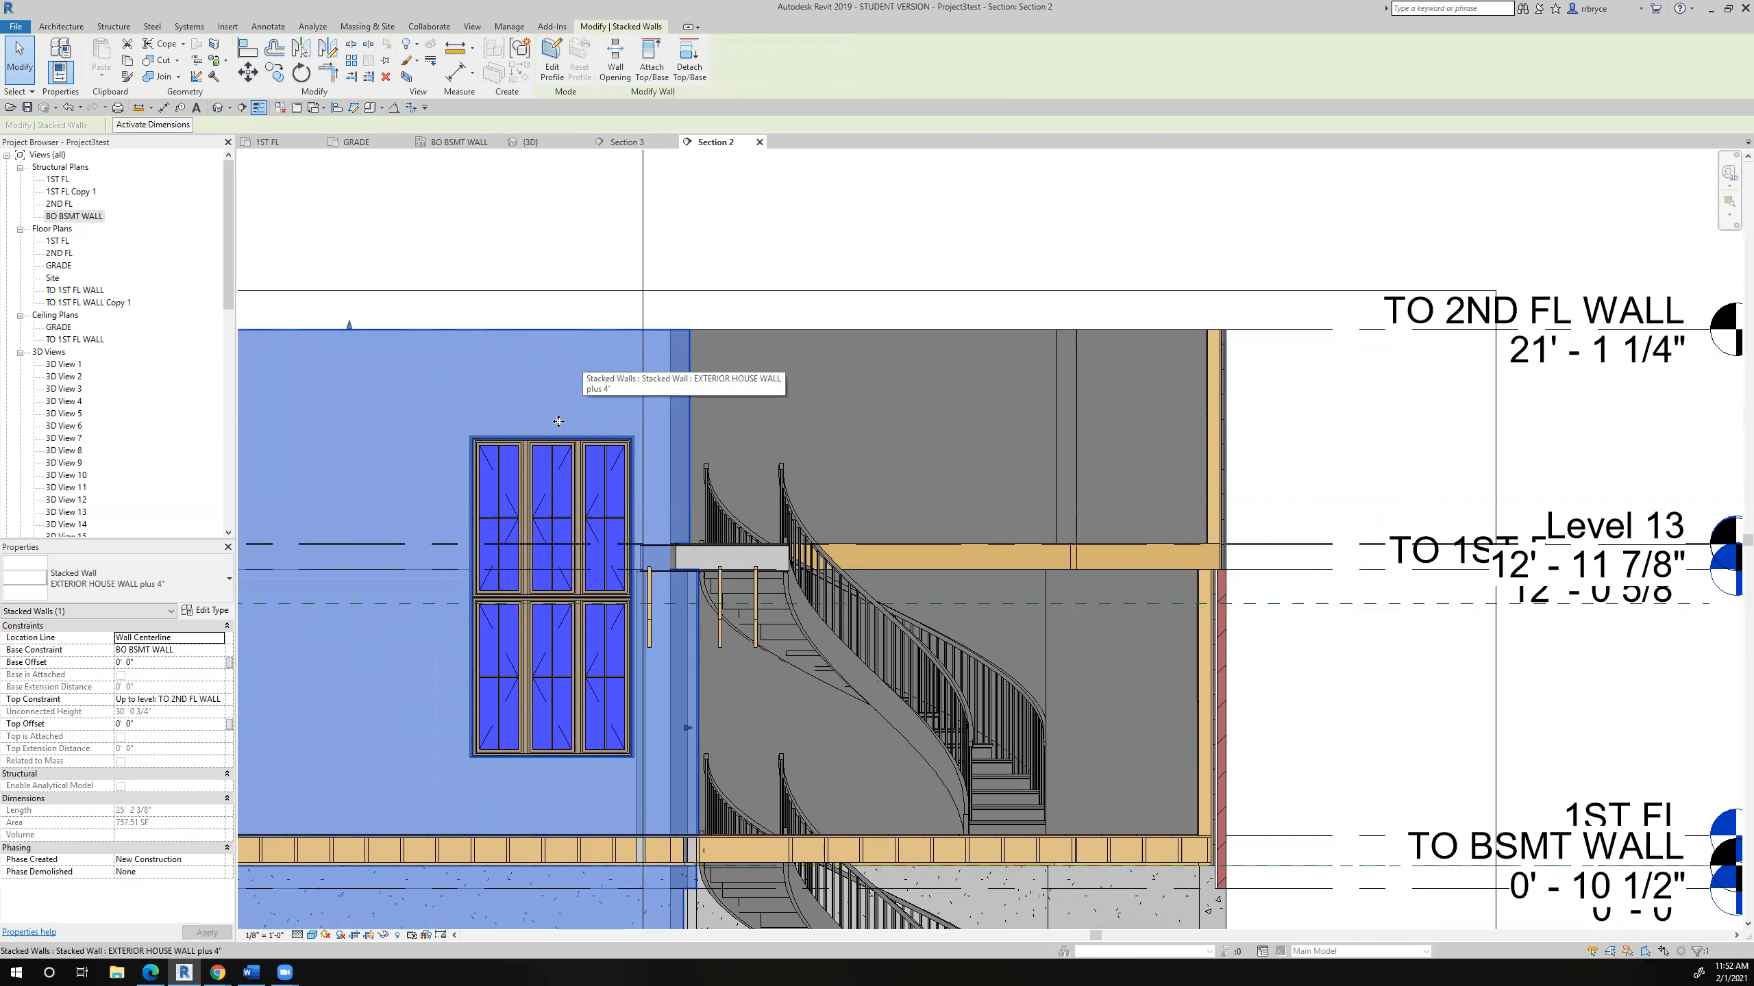
click(384, 936)
click(418, 901)
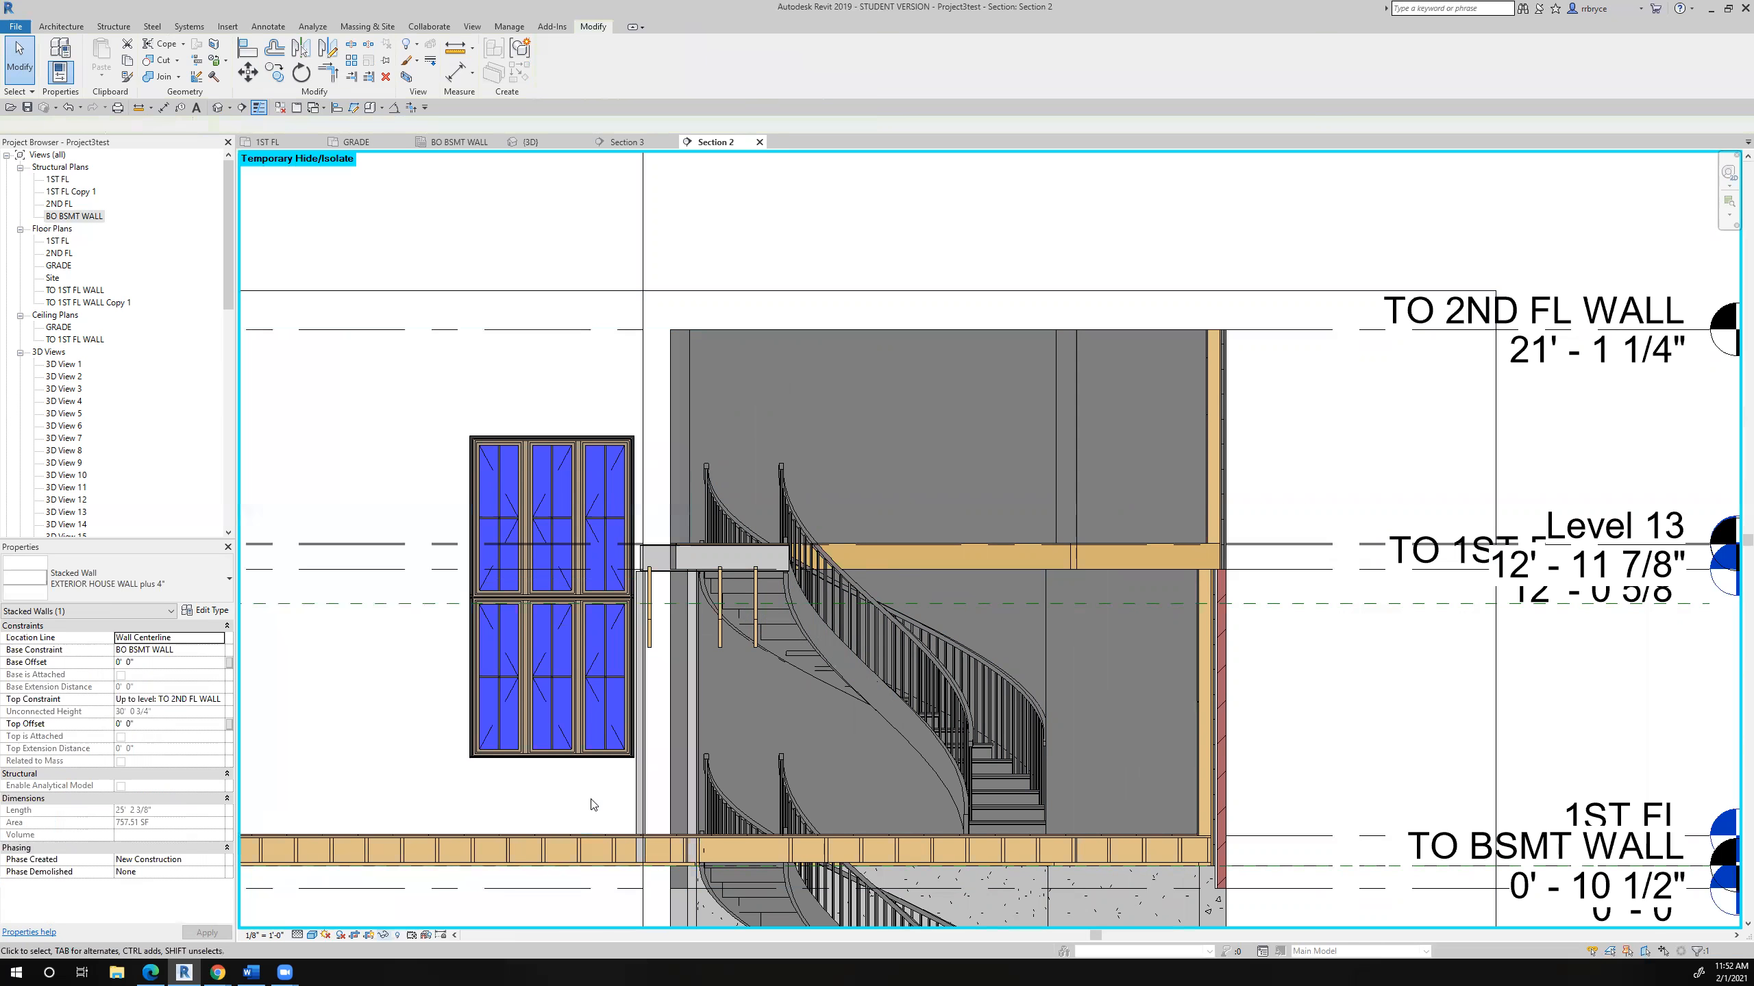
- Extend the W12X26 beam about 2" at the window end and shorten it about 1" at the stair end
scroll(647, 561, up, 5)
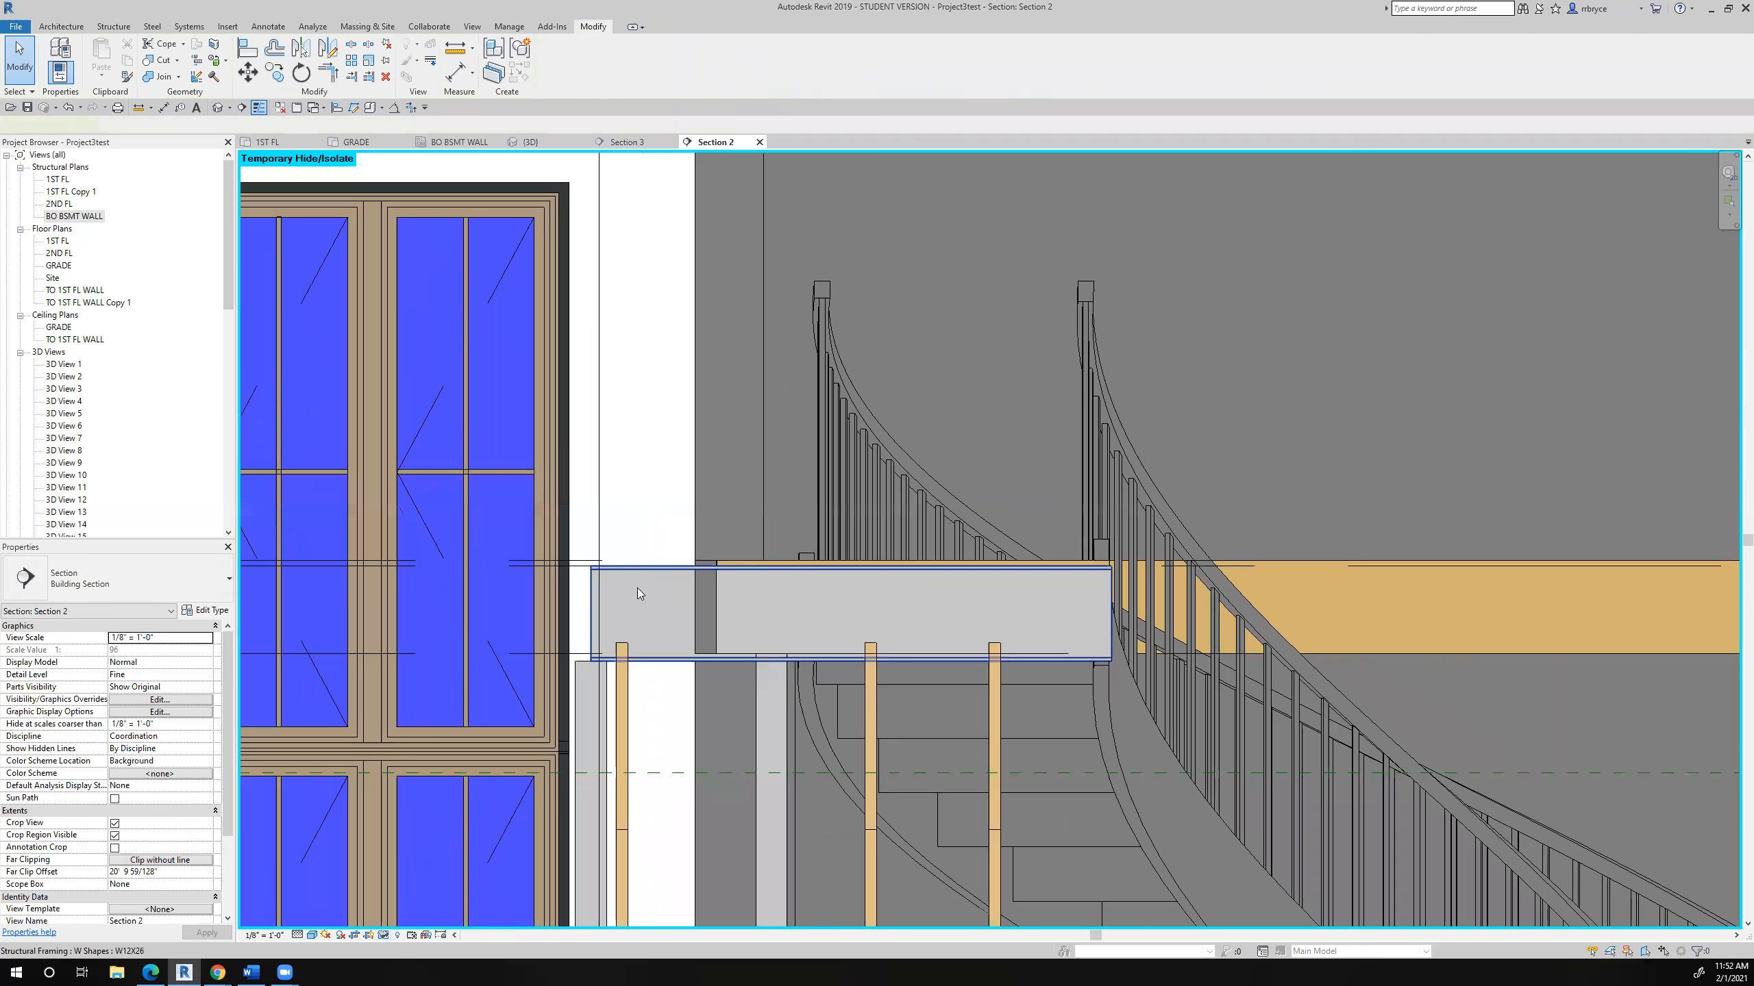
click(637, 588)
scroll(635, 589, up, 3)
drag(549, 629, 531, 625)
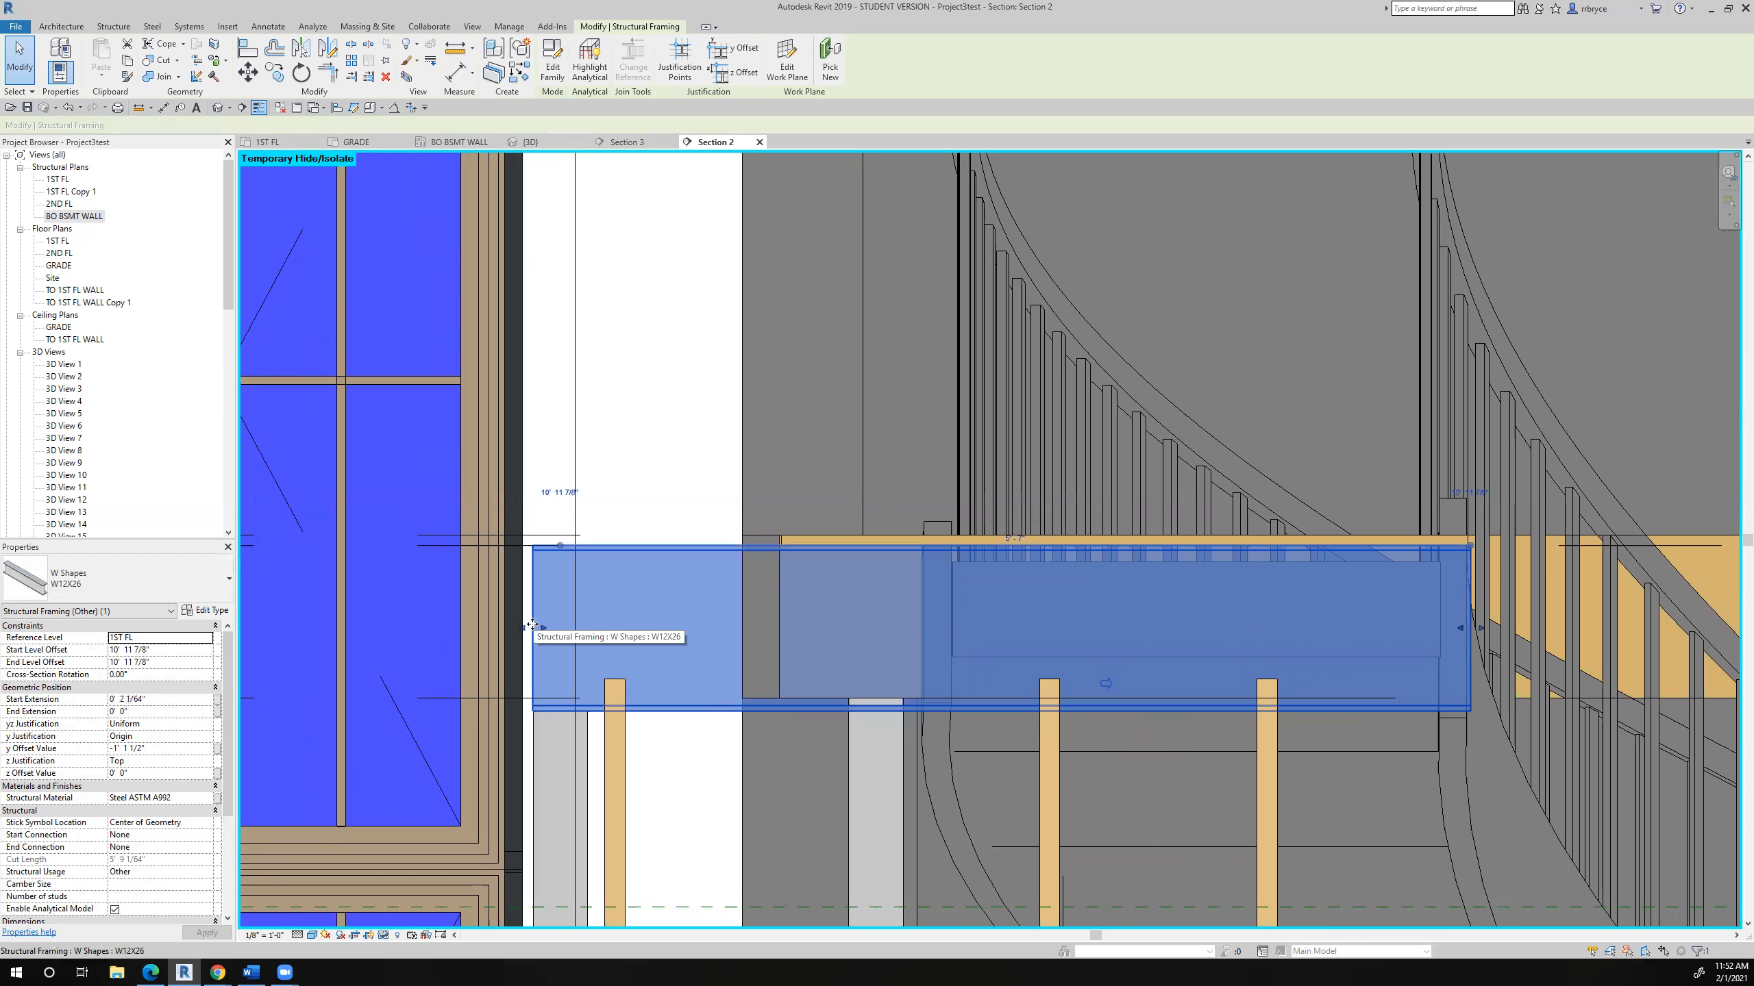
scroll(532, 625, down, 3)
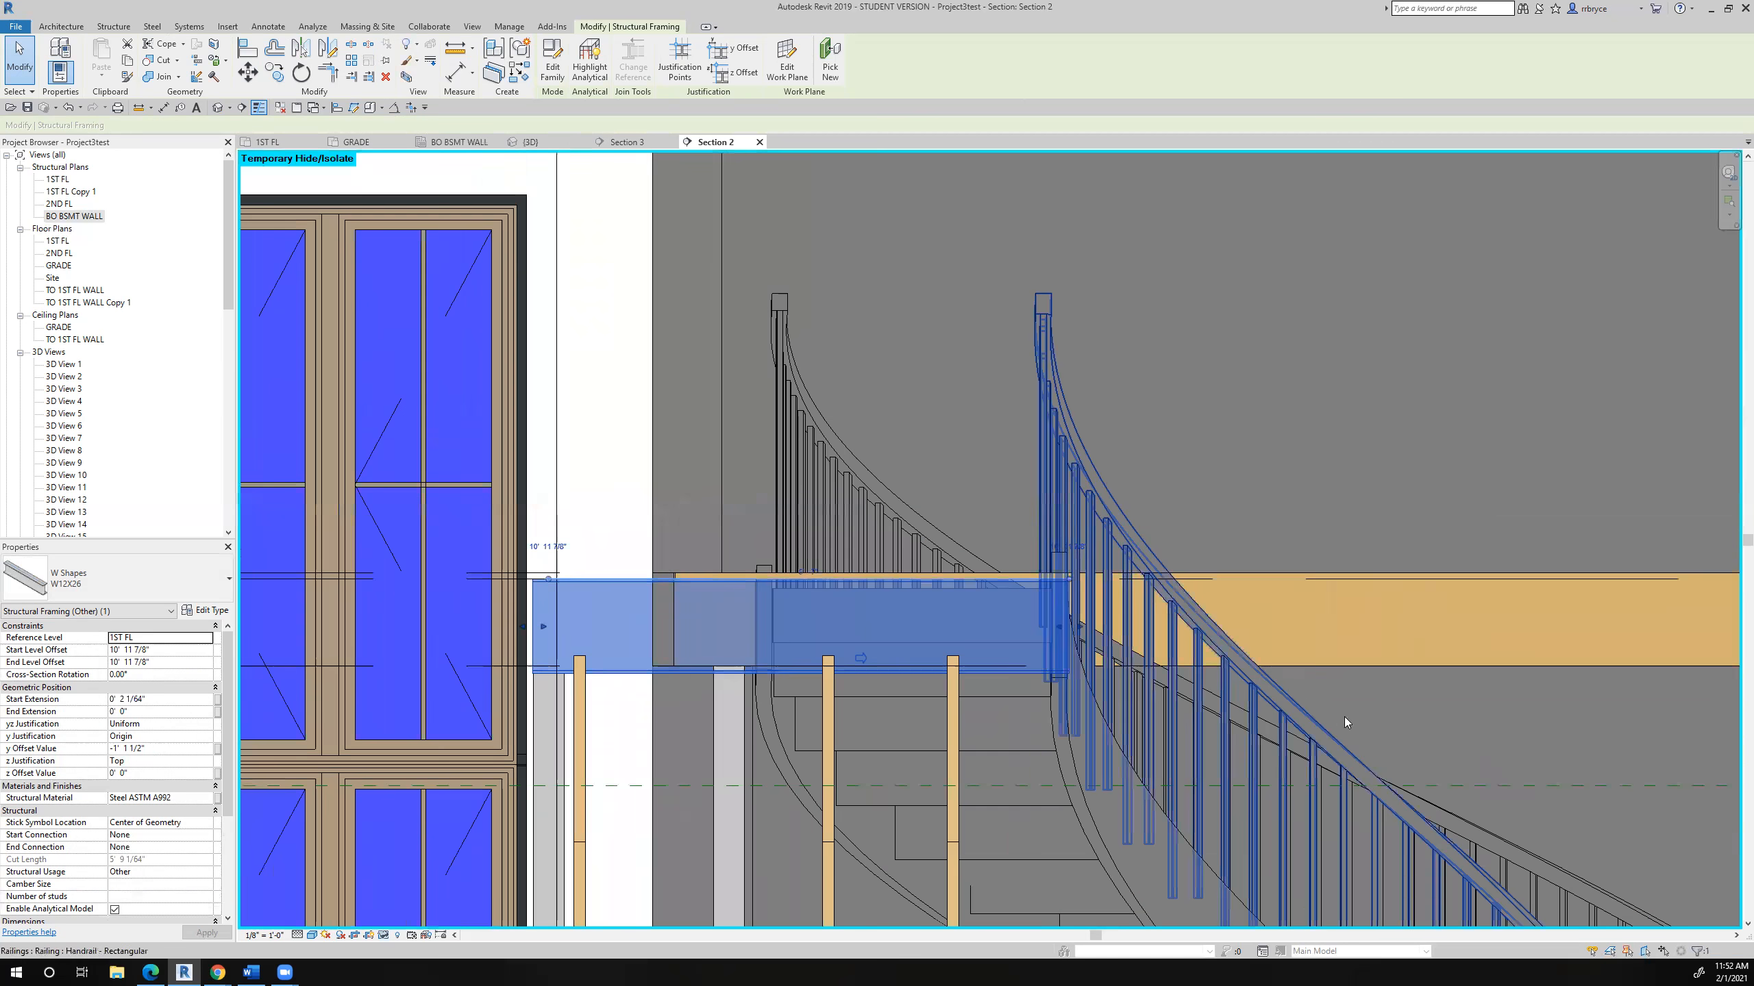
scroll(1059, 644, up, 6)
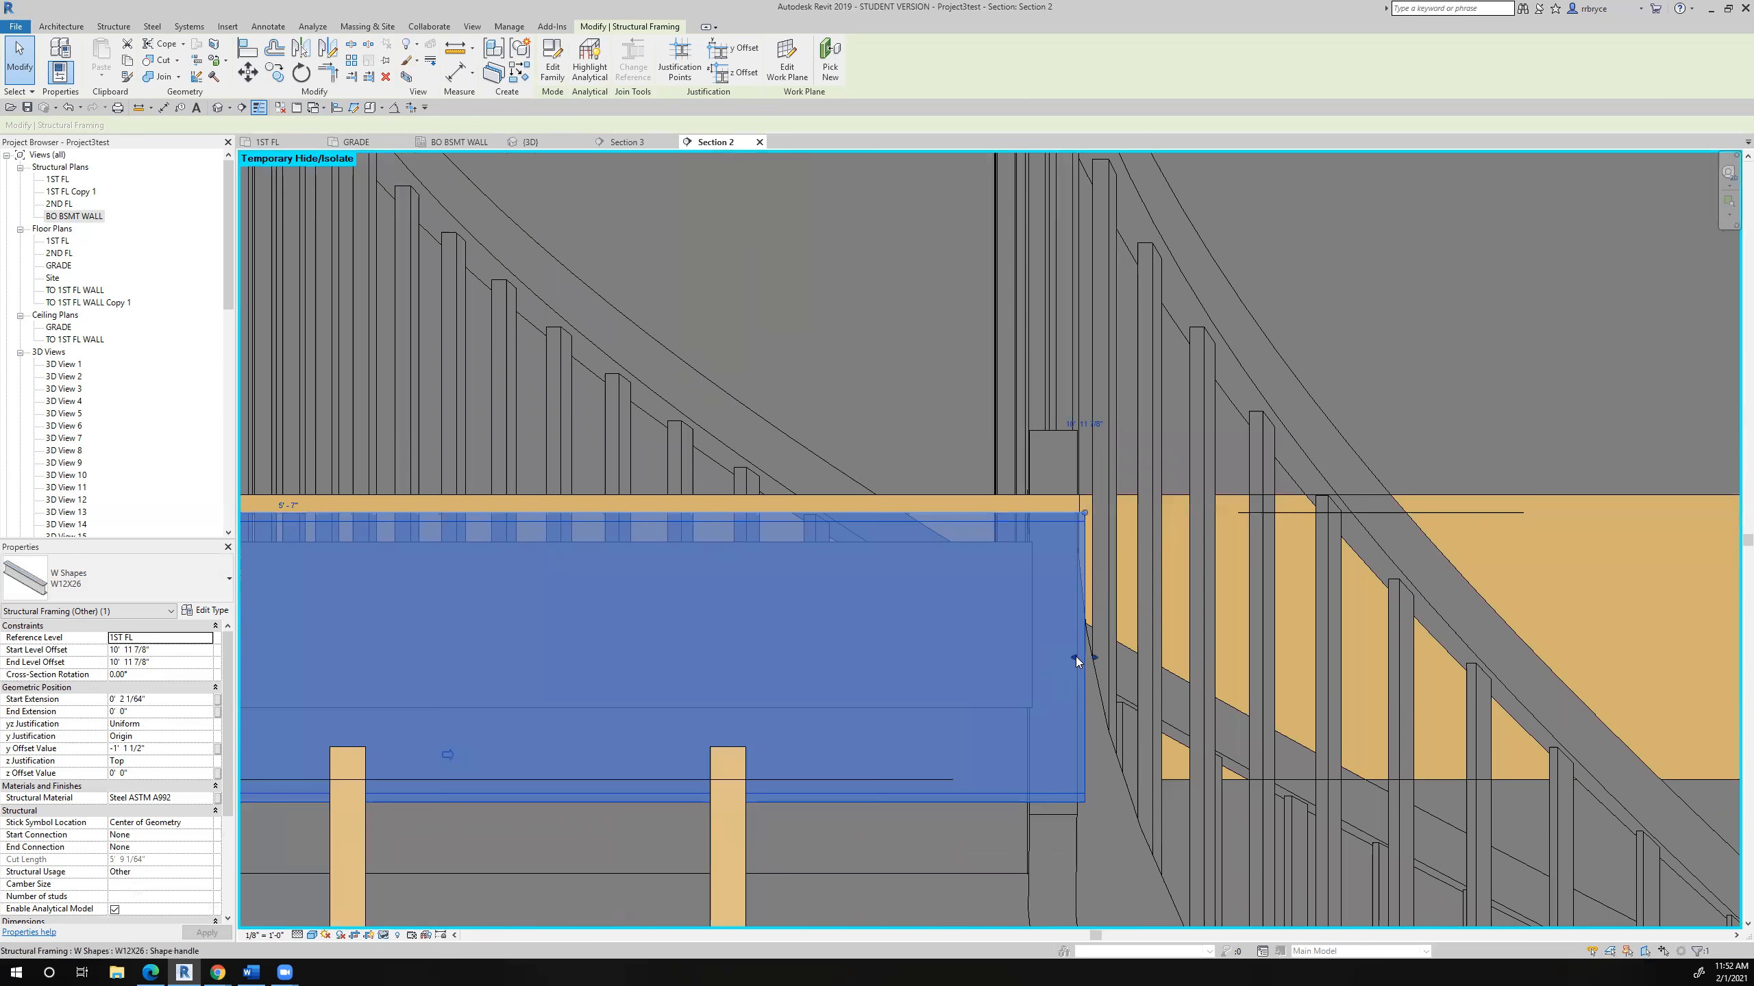
drag(1072, 657, 1062, 658)
scroll(1060, 656, down, 5)
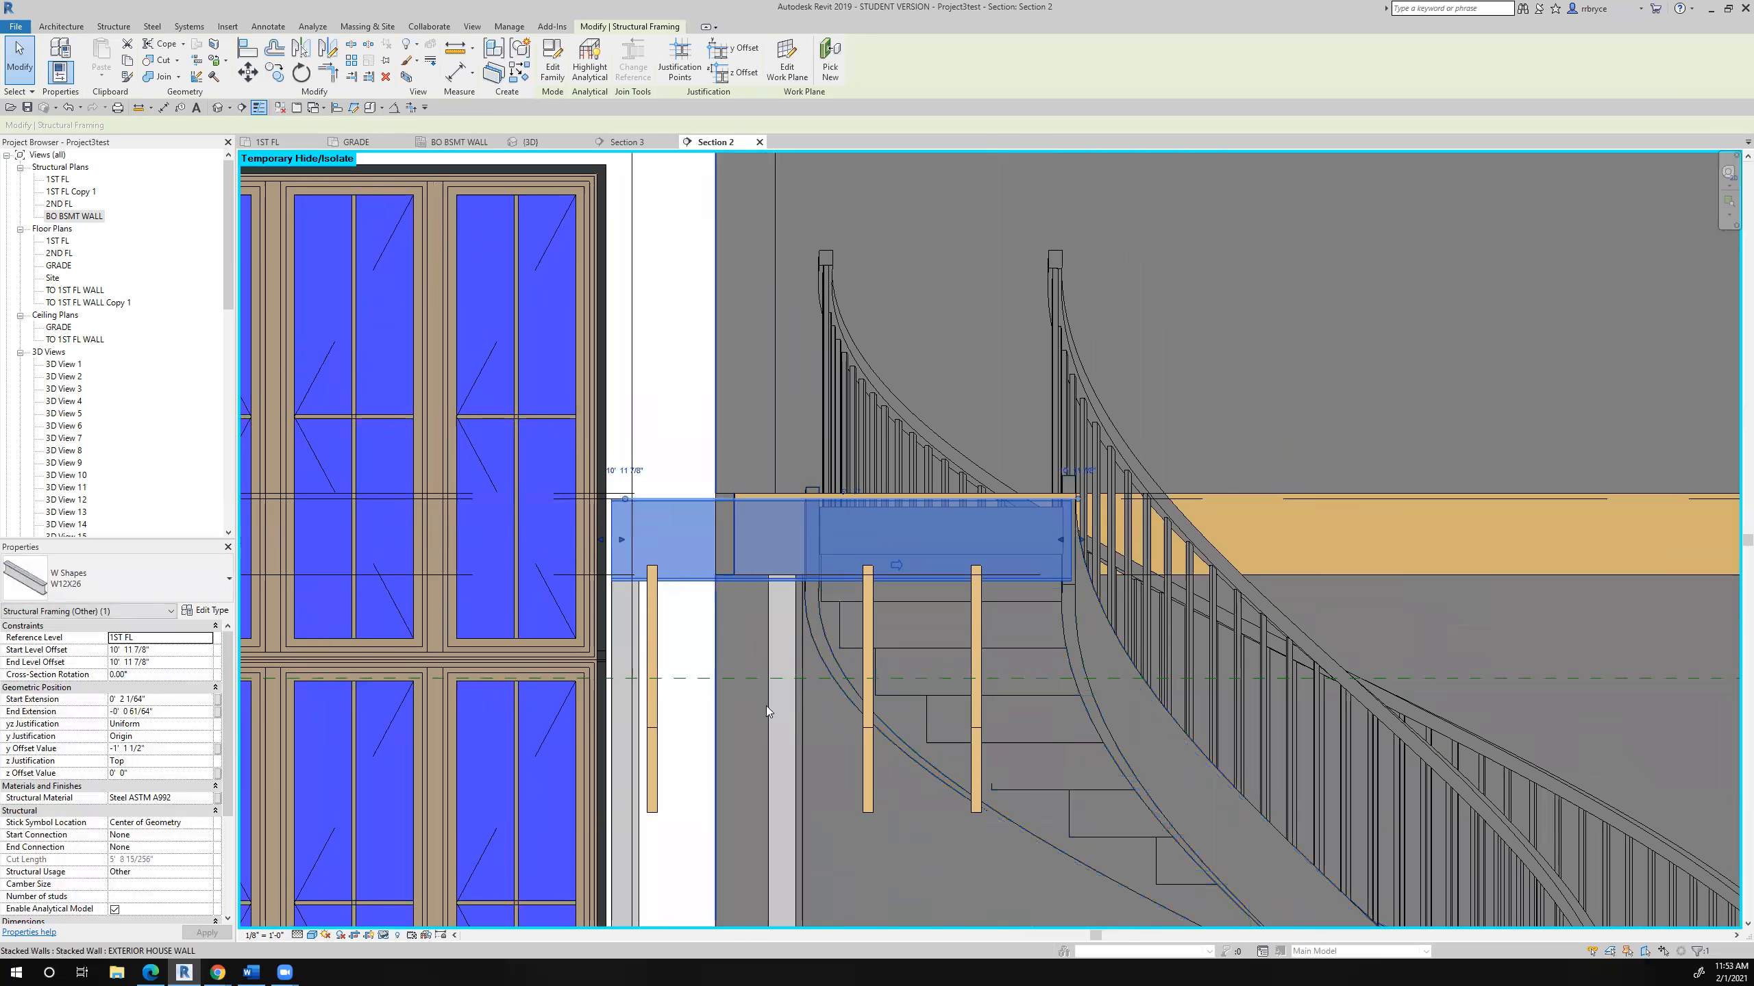
scroll(766, 707, down, 4)
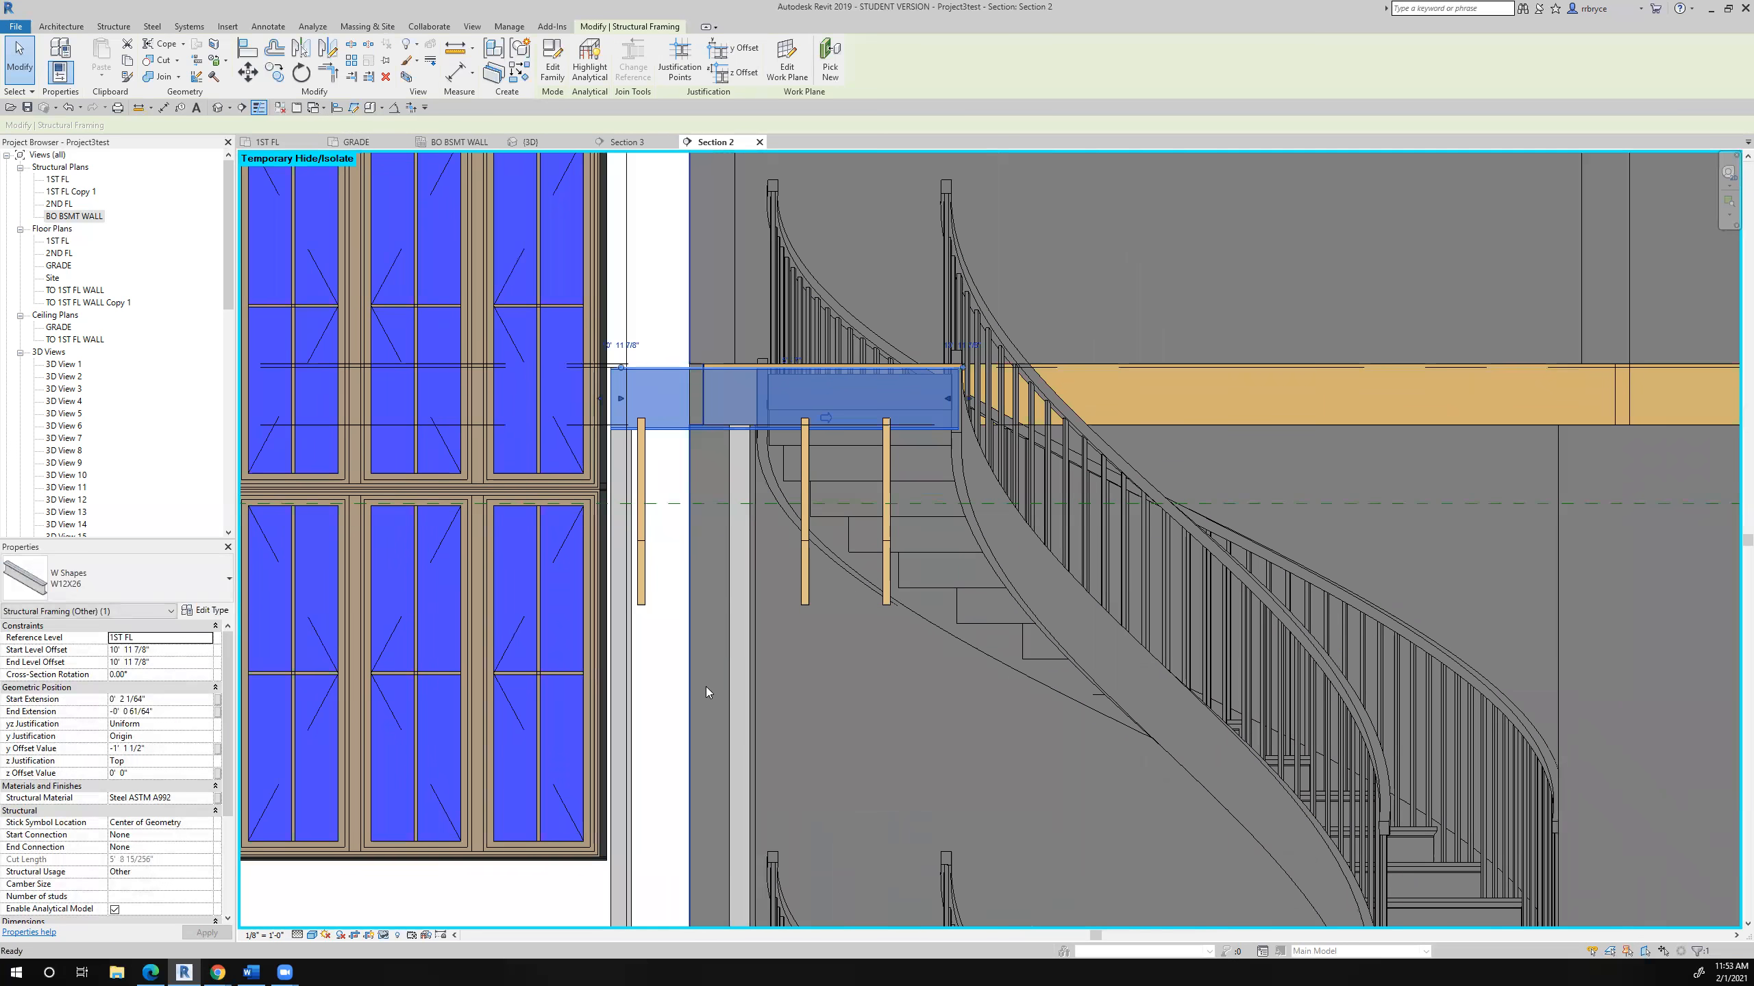
scroll(706, 687, down, 3)
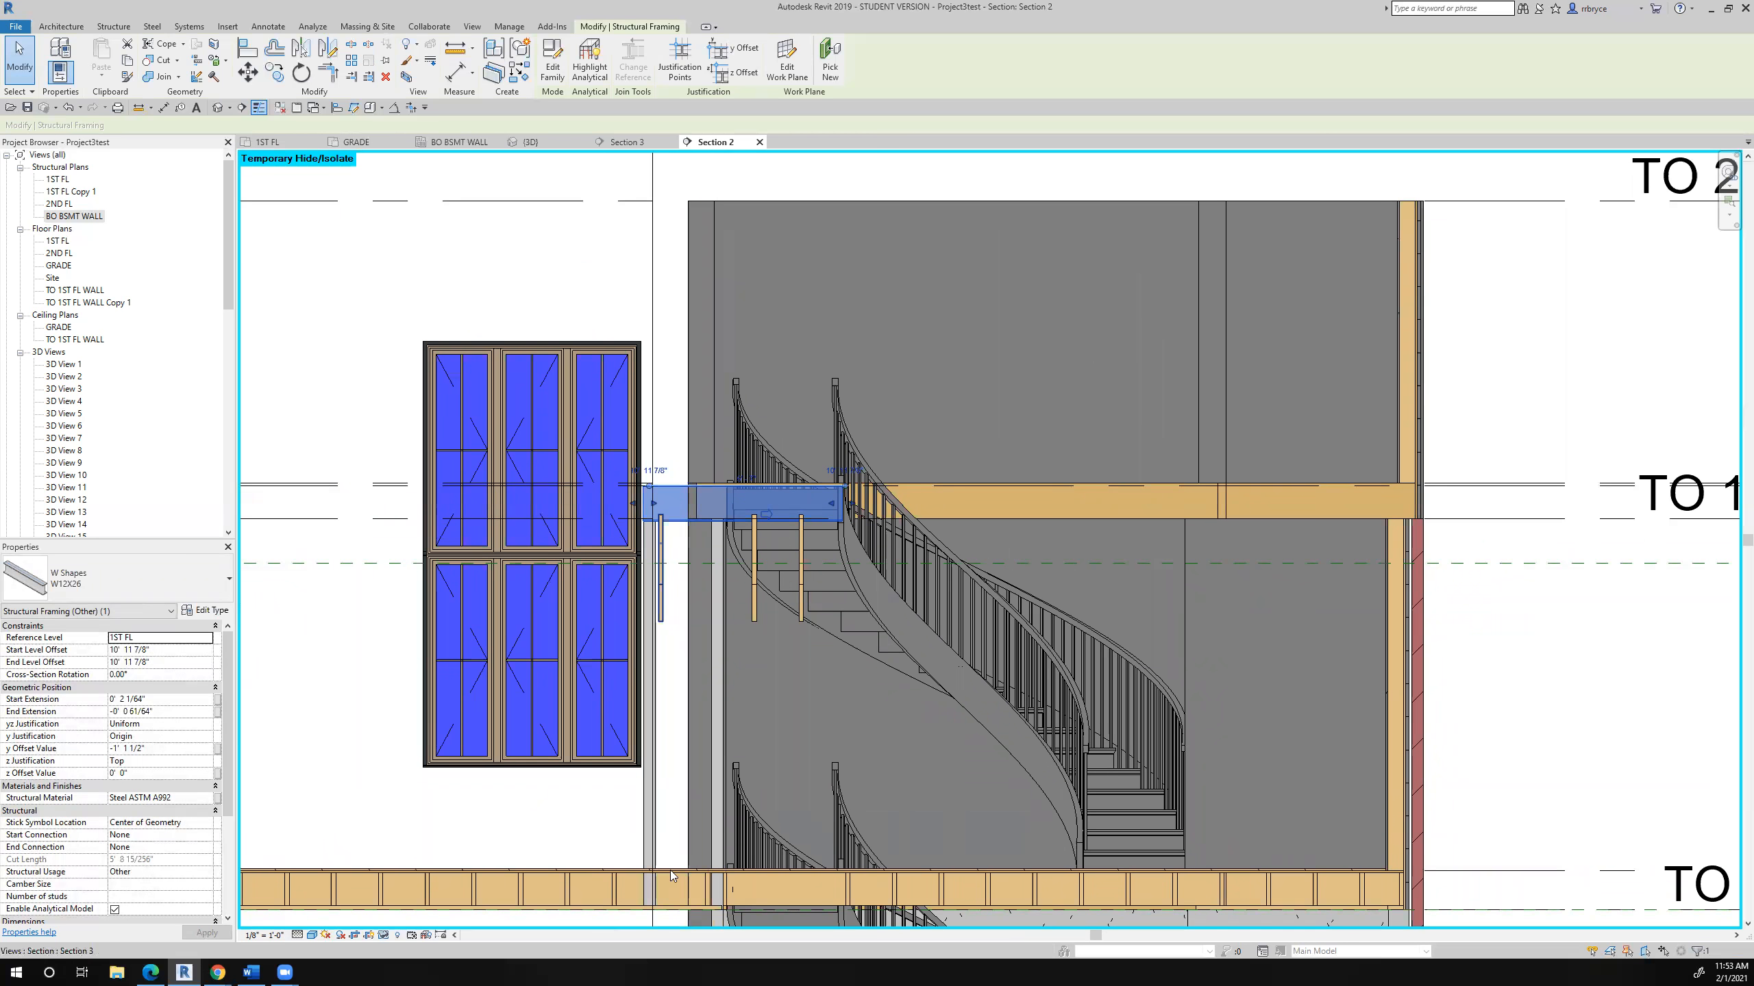
- Set the stair-side pipe column's base level to TO BSMT WALL and its top offset to 9' 11 173/256"
click(718, 843)
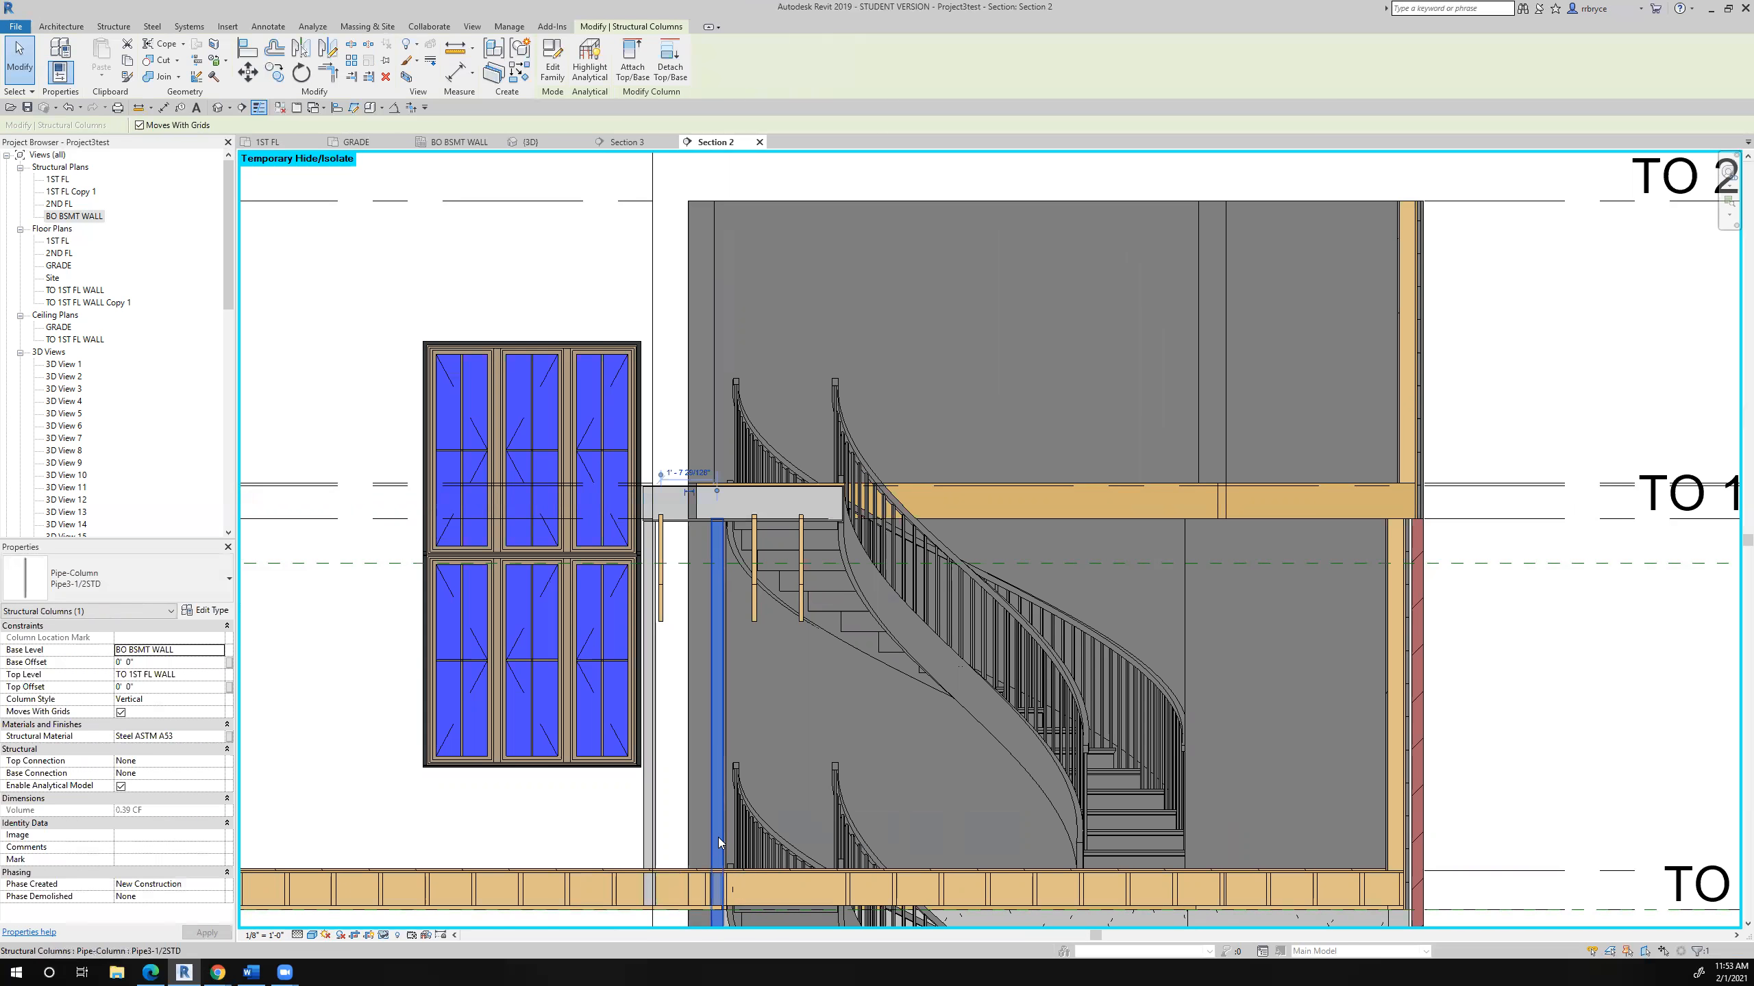
click(189, 657)
click(219, 650)
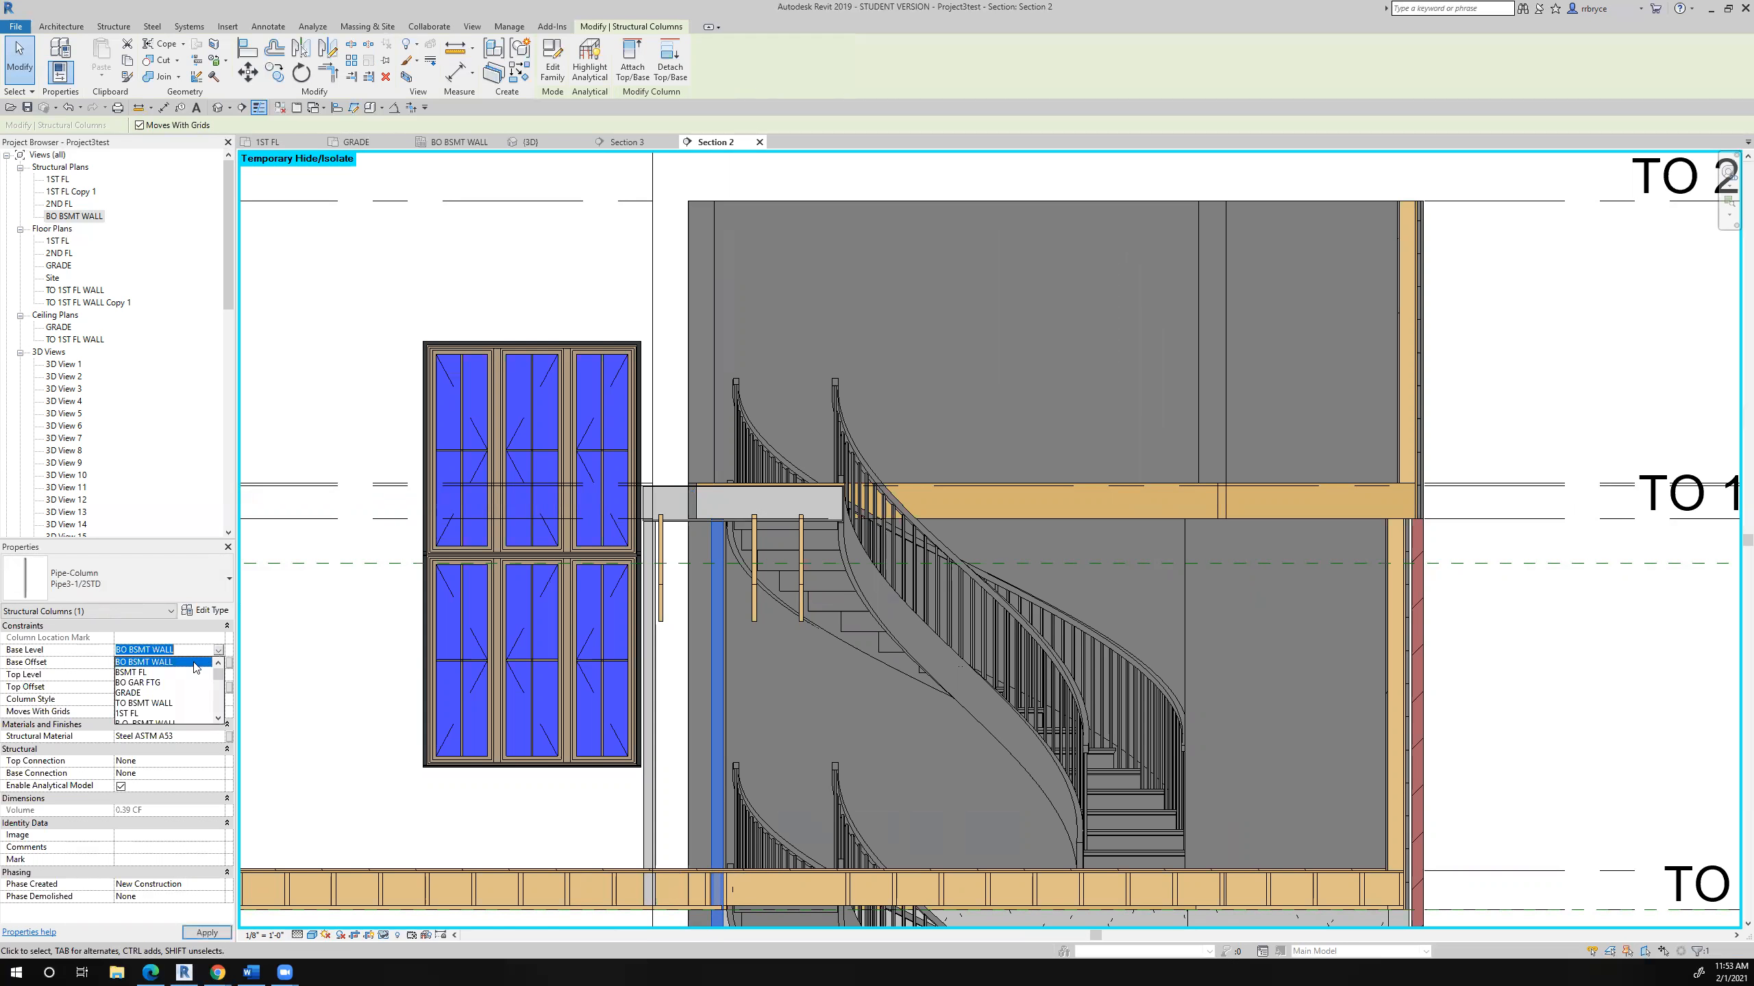
click(146, 672)
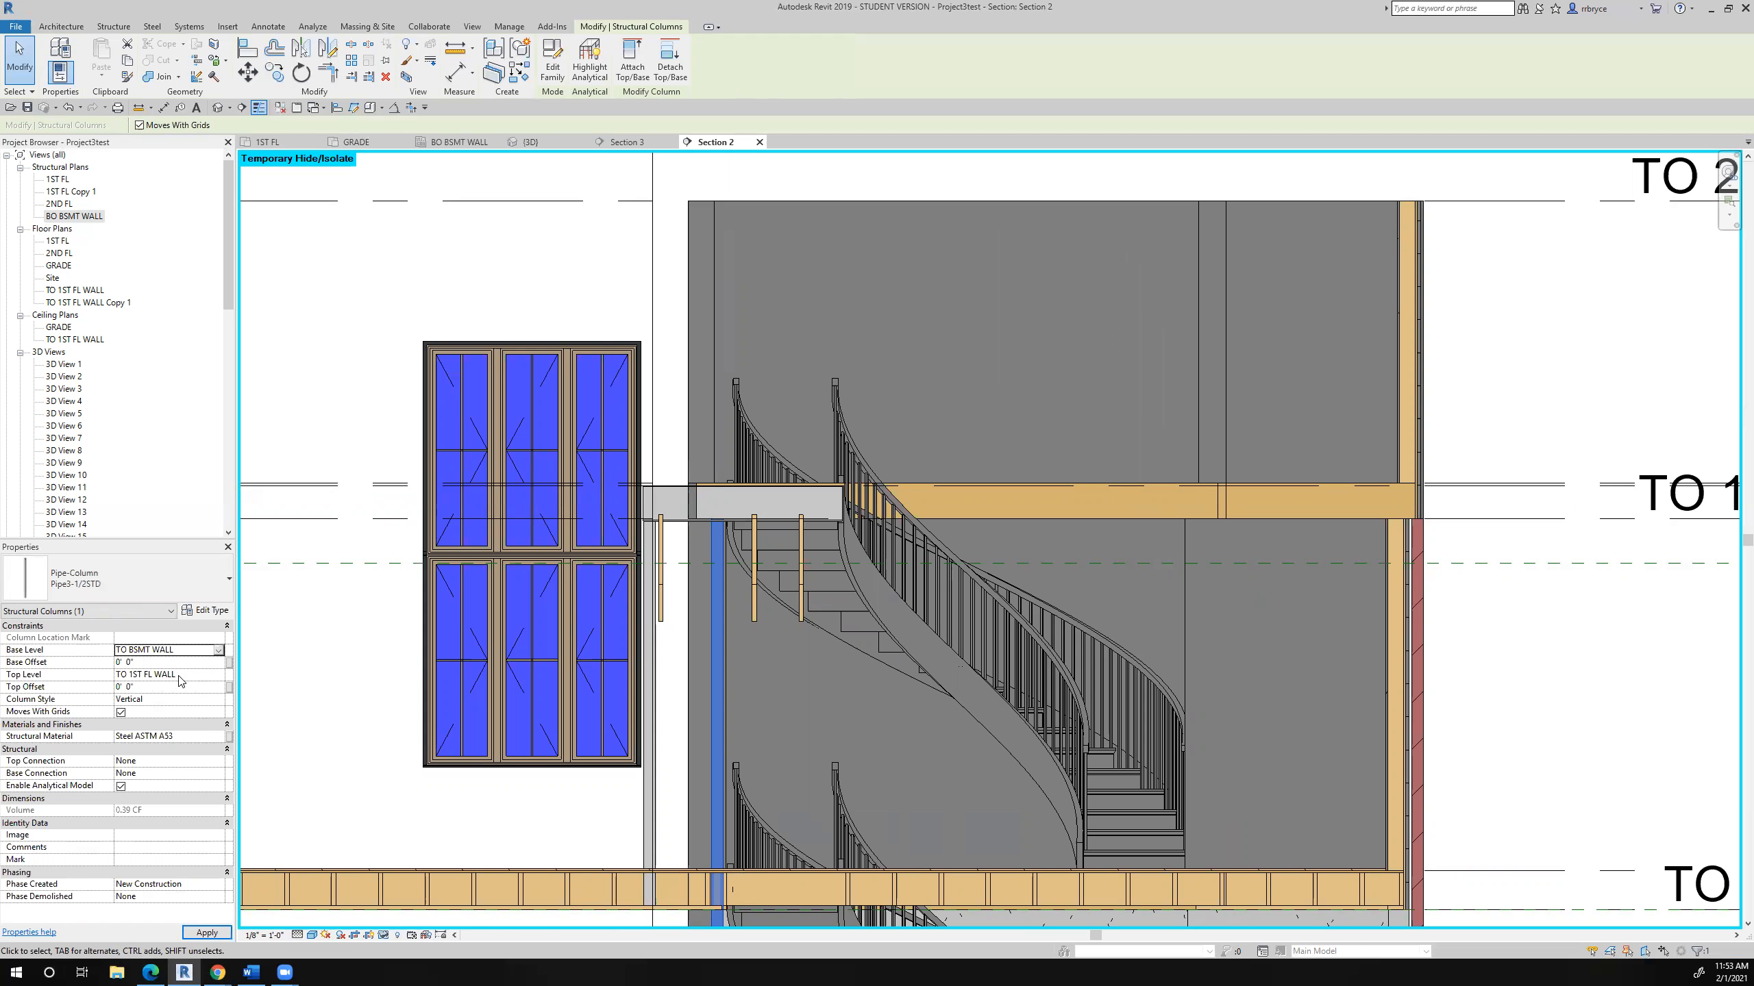
click(173, 687)
text(9' - 11 173/256")
click(206, 932)
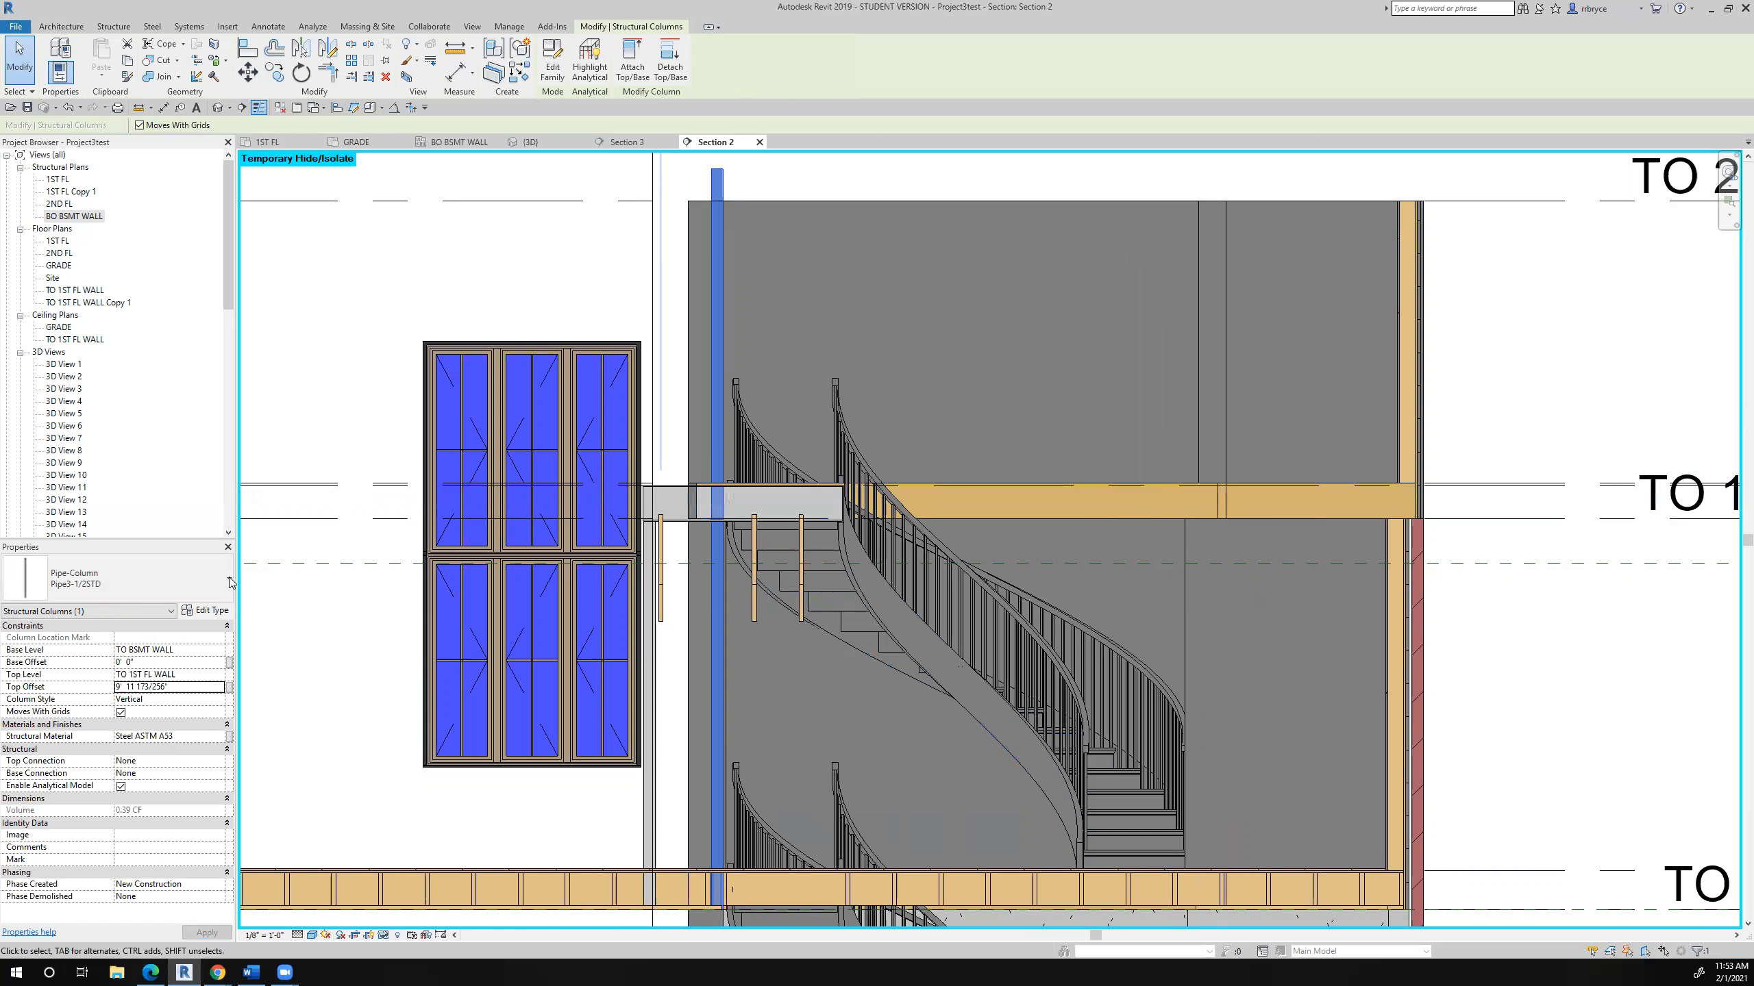
- Set the stair-side pipe column's top level to 1ST FL and check its top against the beam's underside
click(217, 676)
click(218, 676)
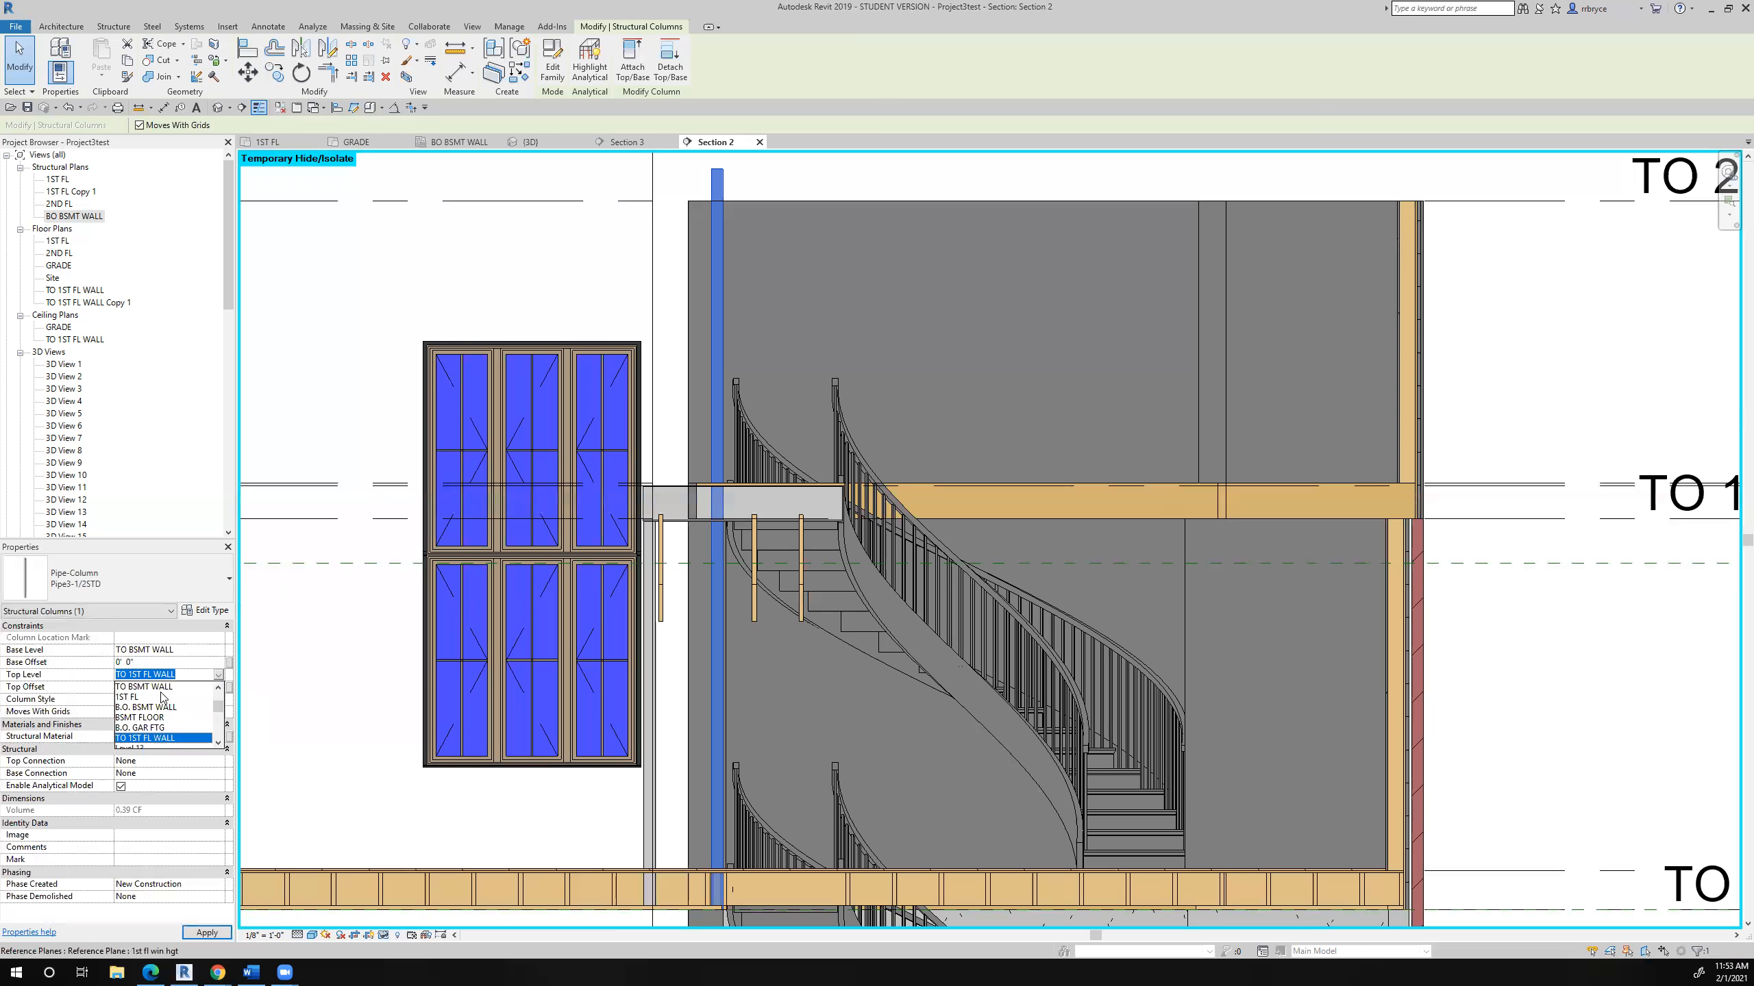
click(140, 698)
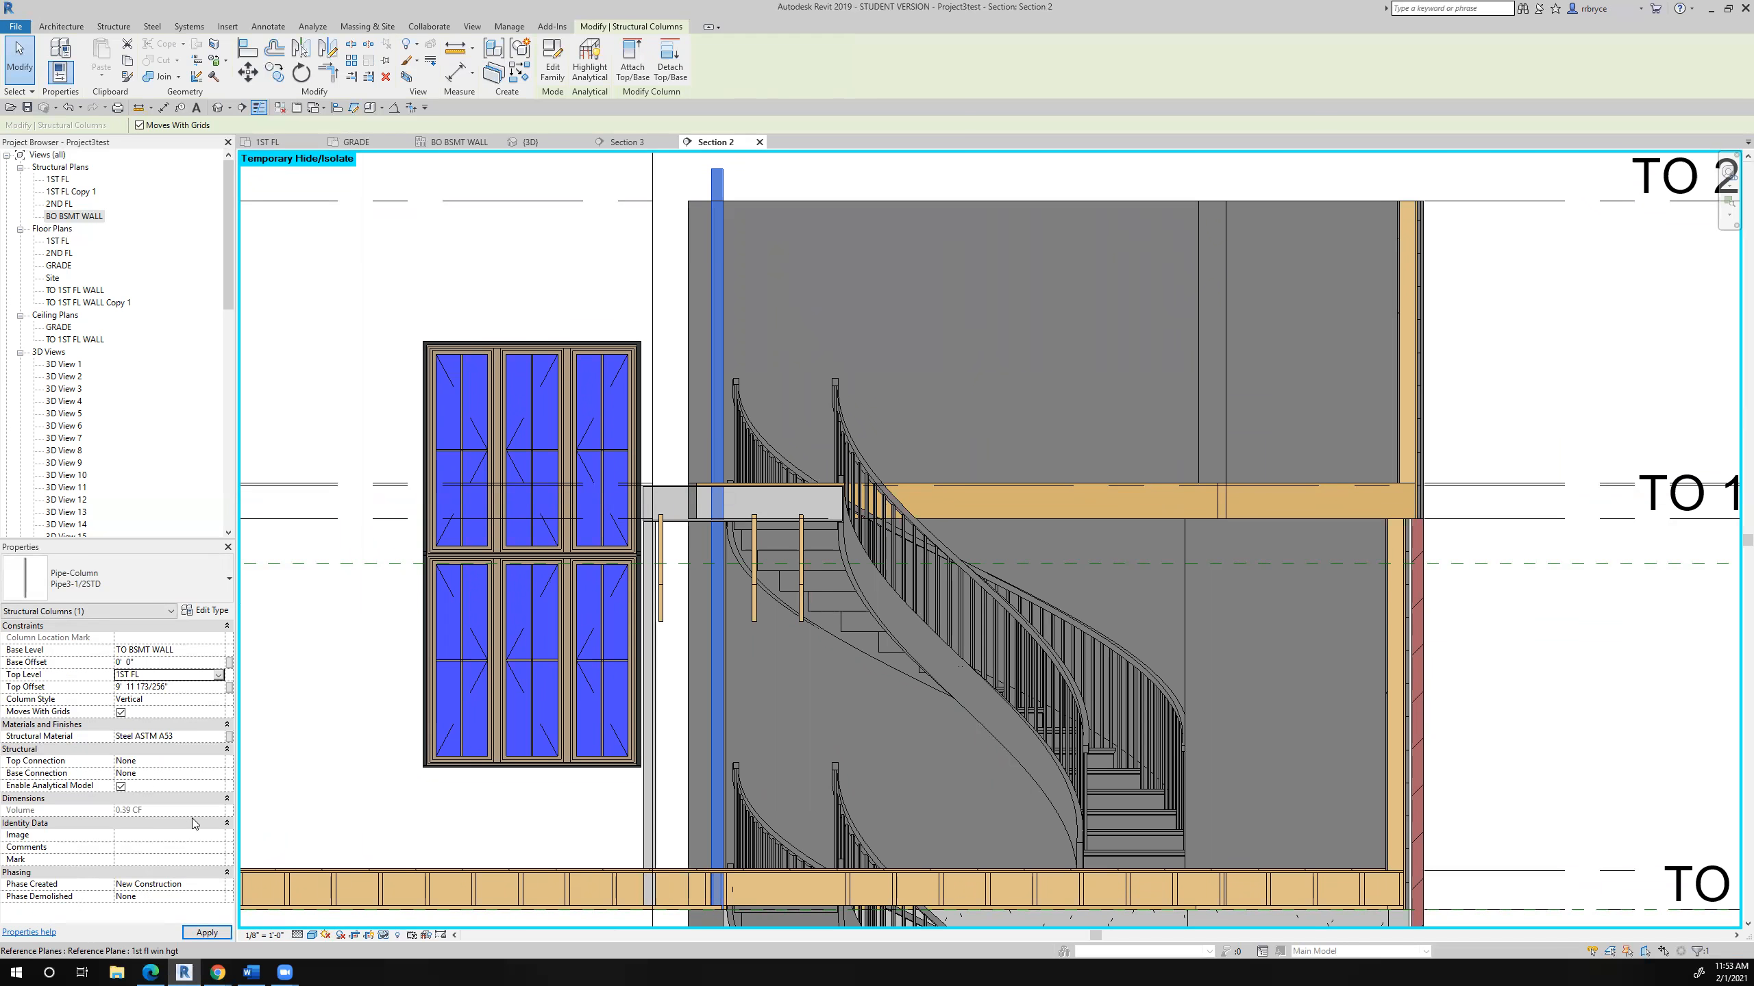
click(202, 926)
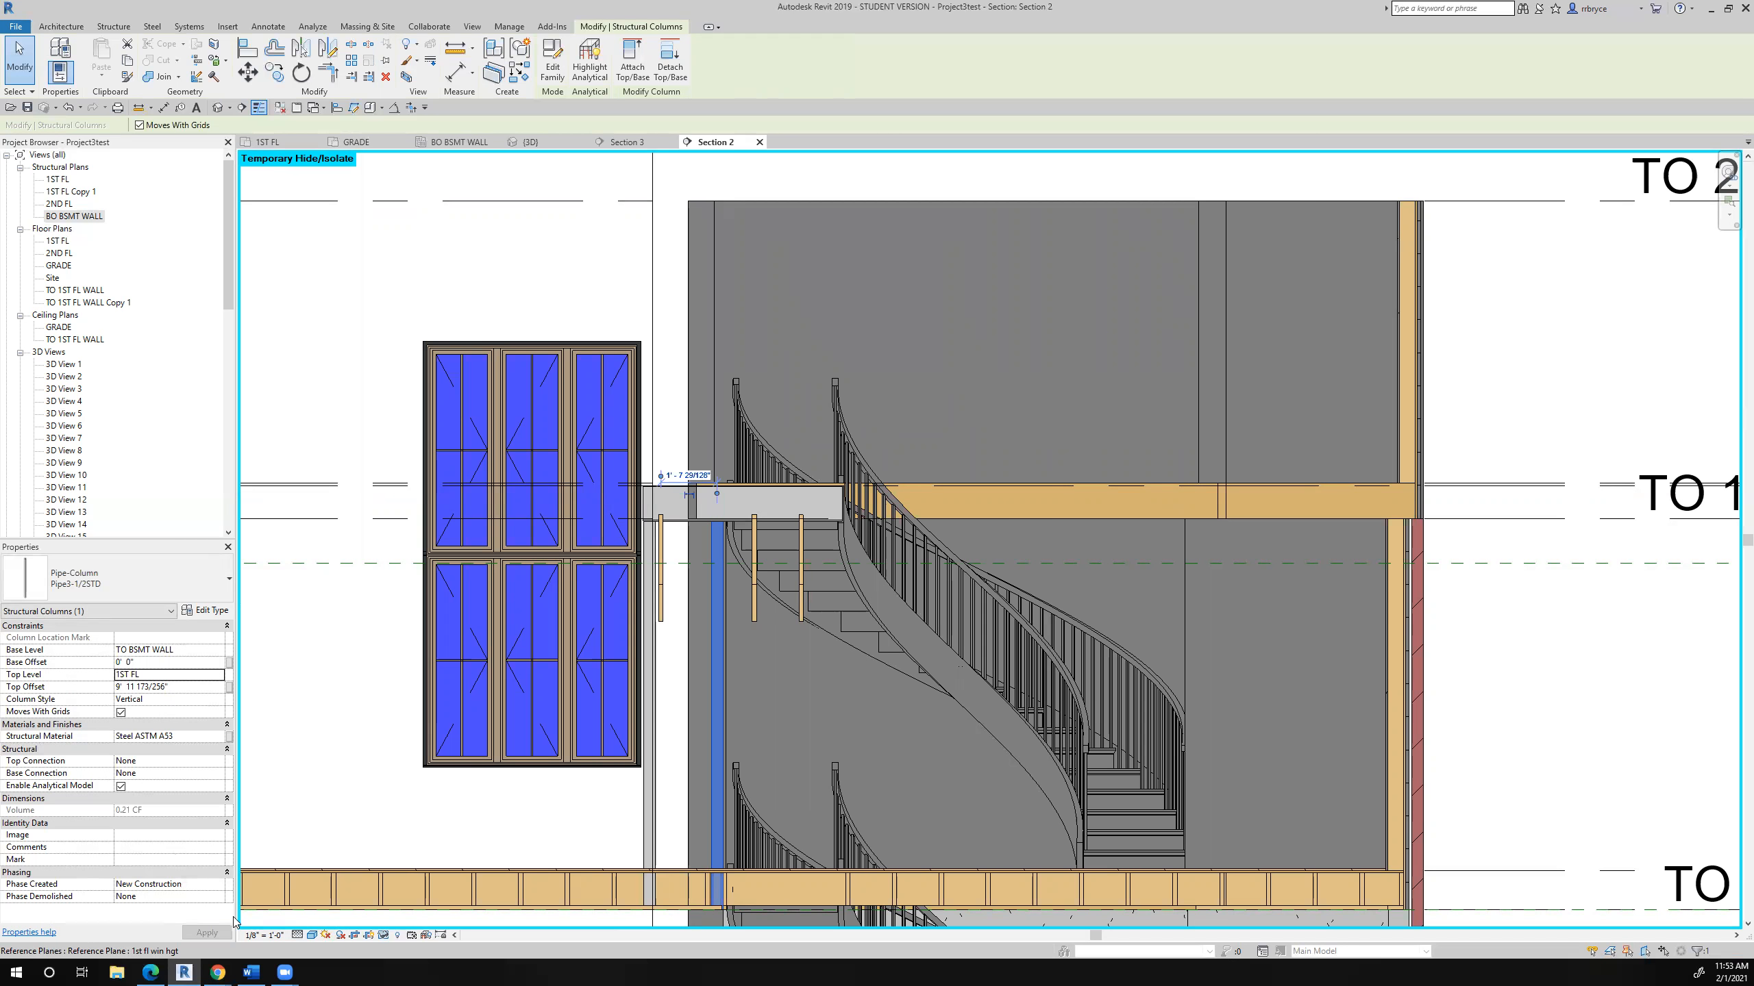
scroll(733, 491, up, 2)
scroll(577, 397, down, 5)
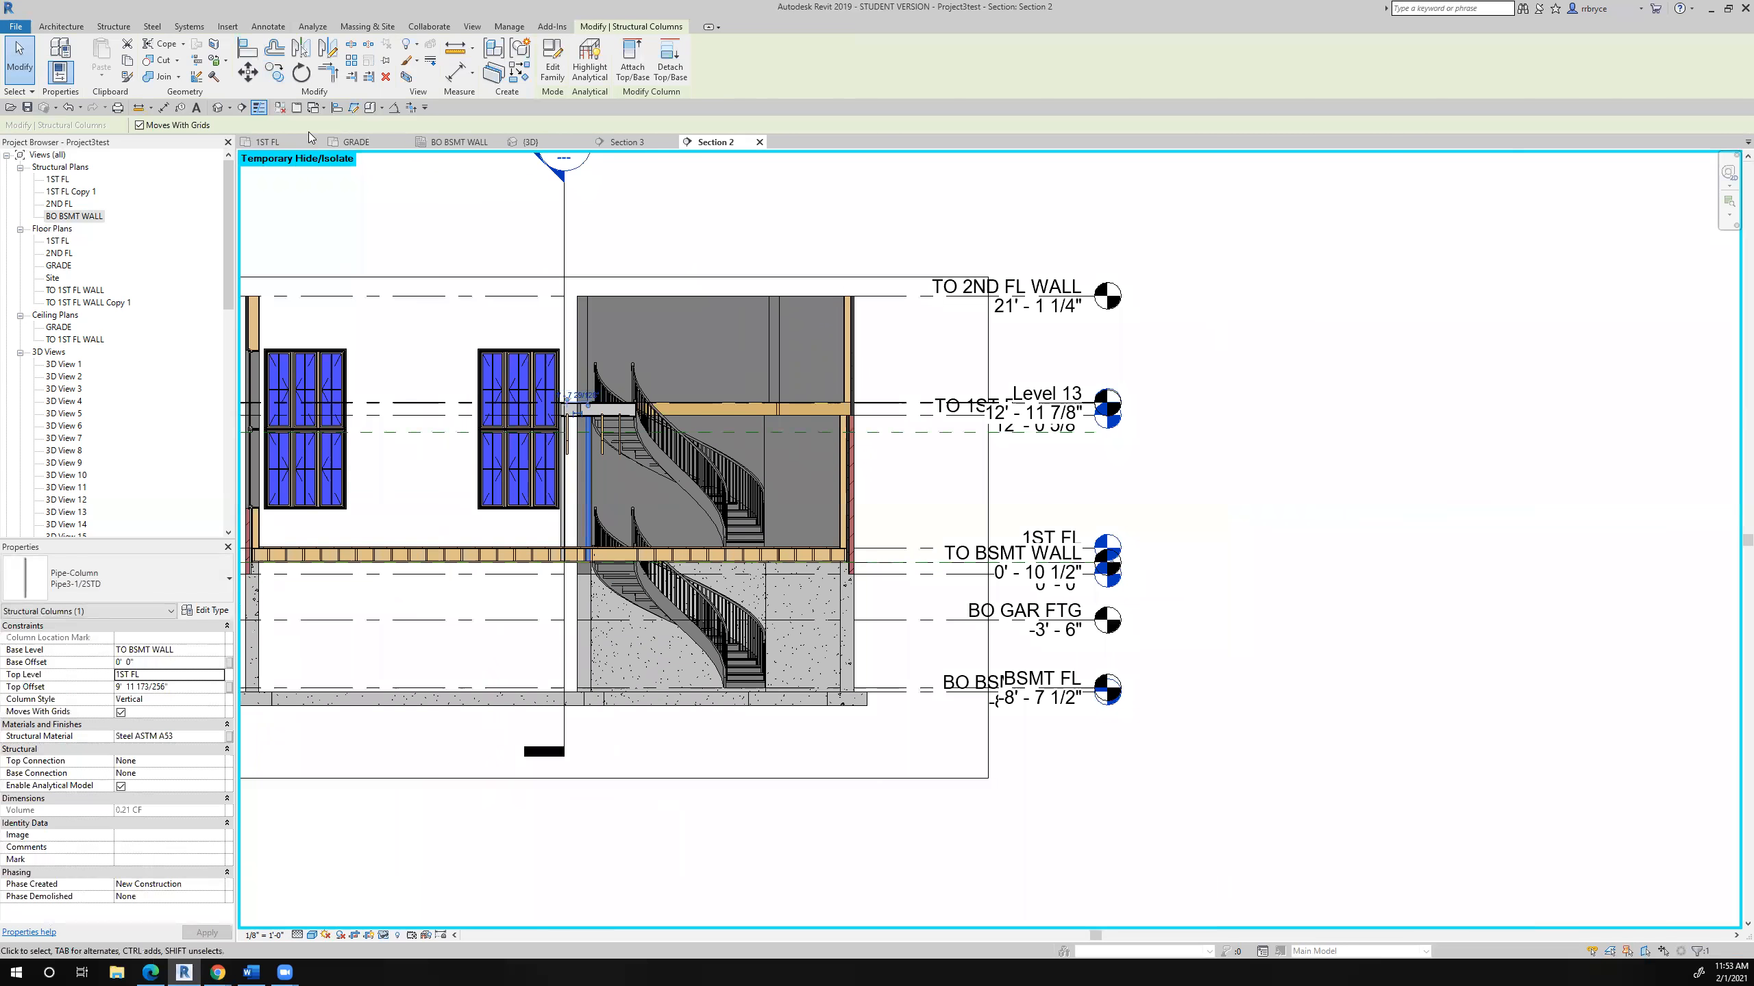
- Create a perspective camera view from the 1ST FL plan, looking across the great room toward the curved stair bay
click(287, 142)
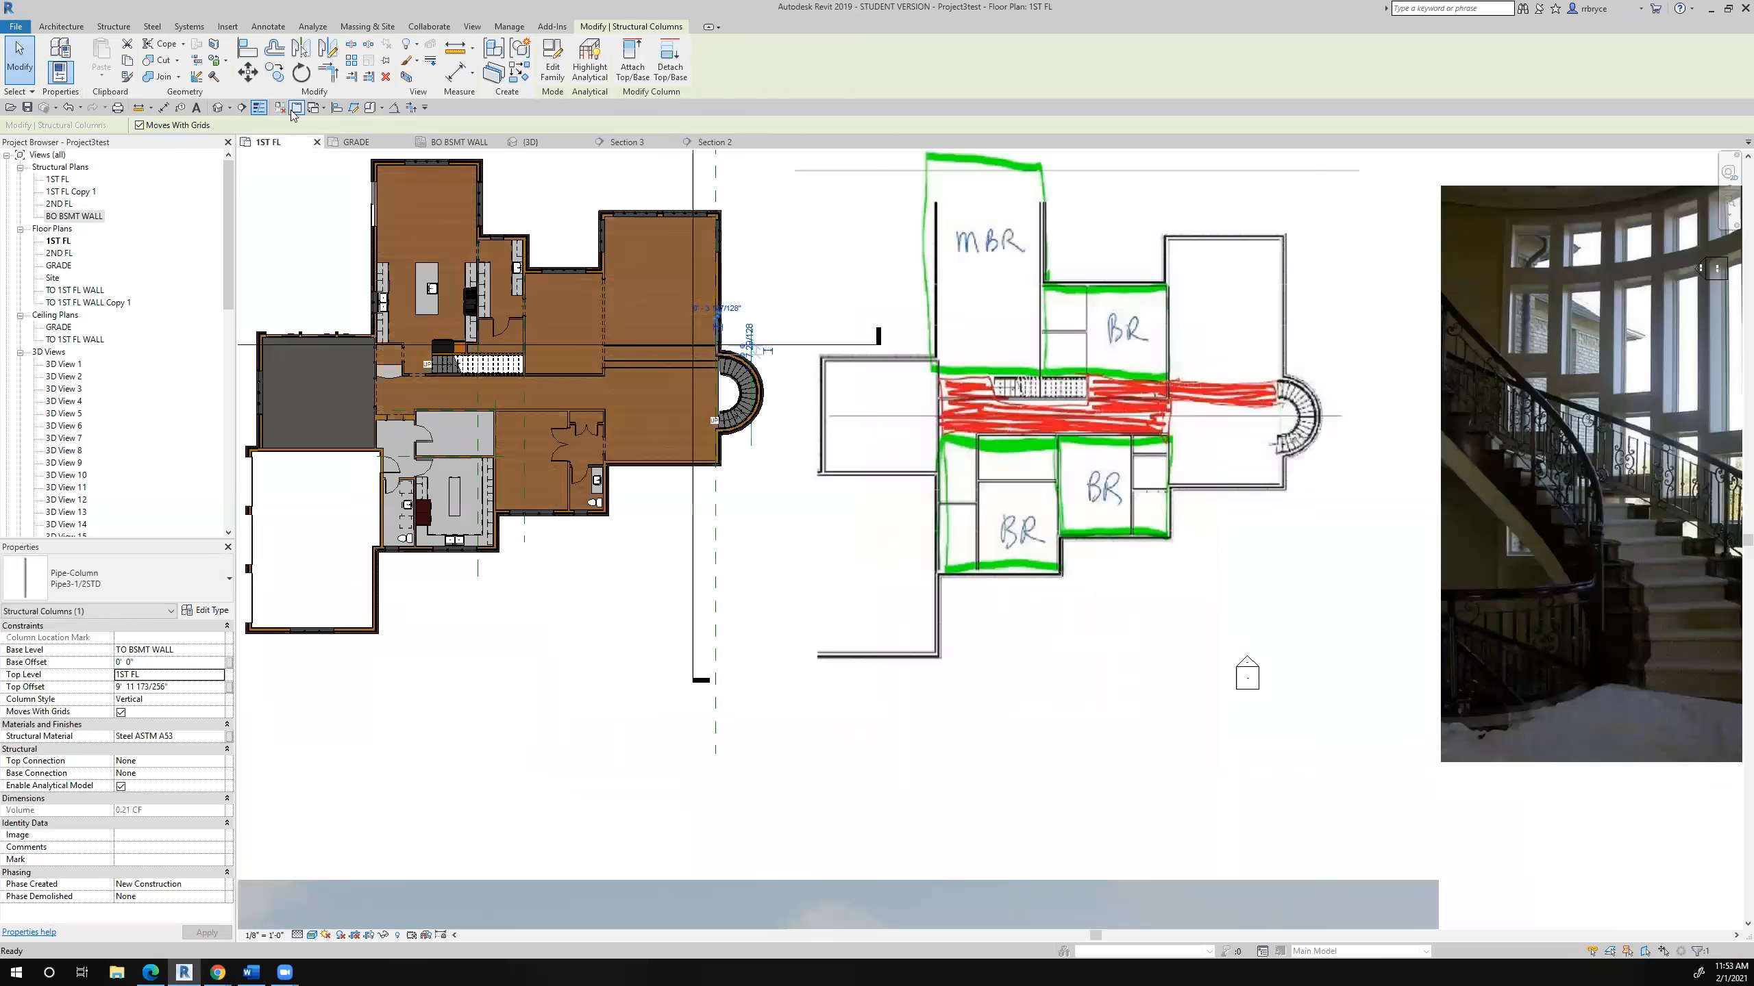
click(230, 107)
click(193, 138)
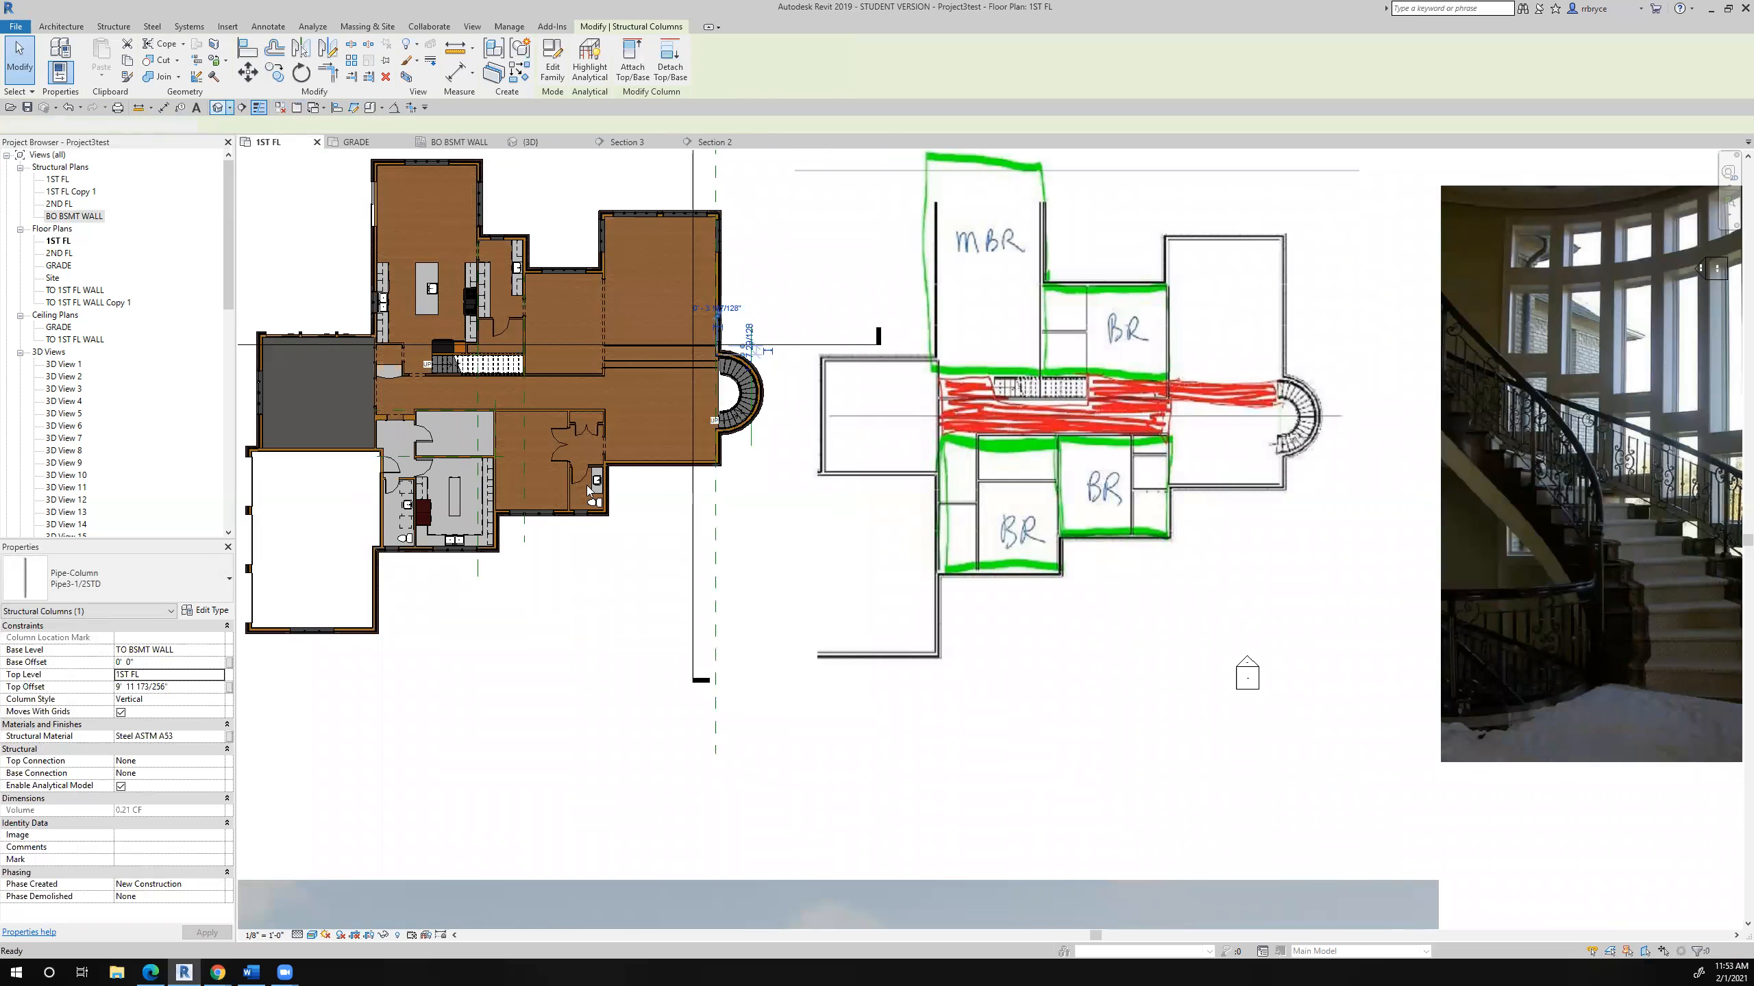
click(615, 450)
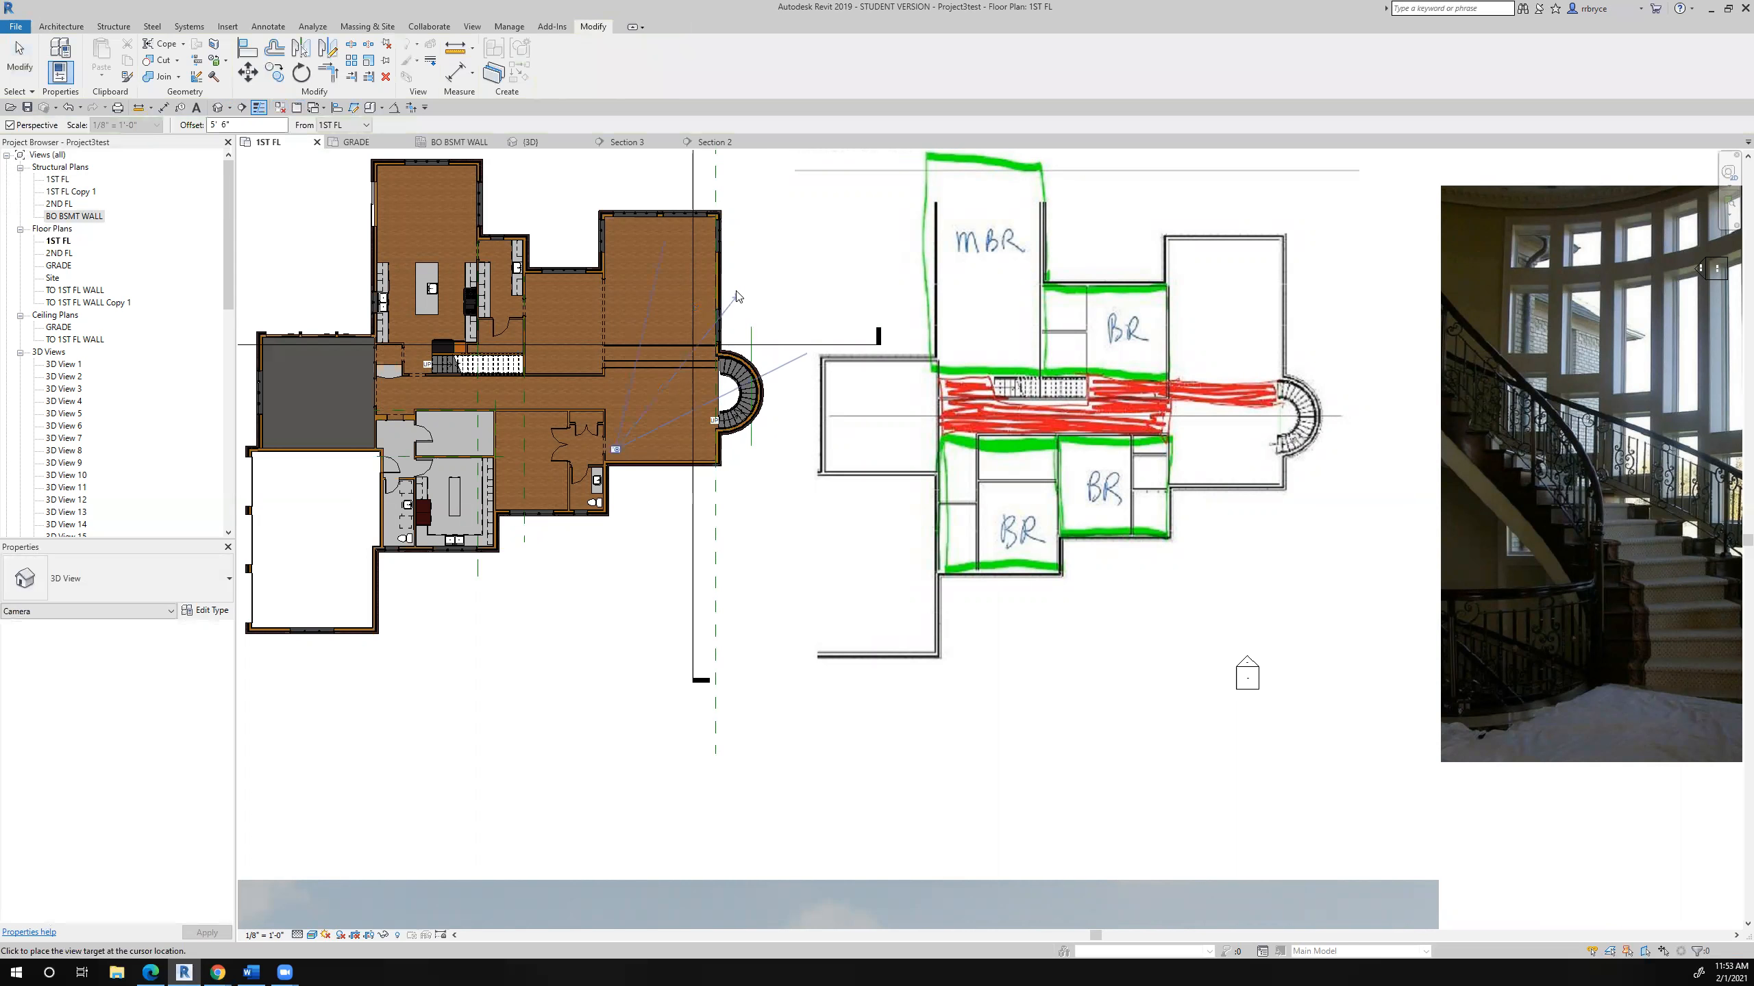
click(797, 307)
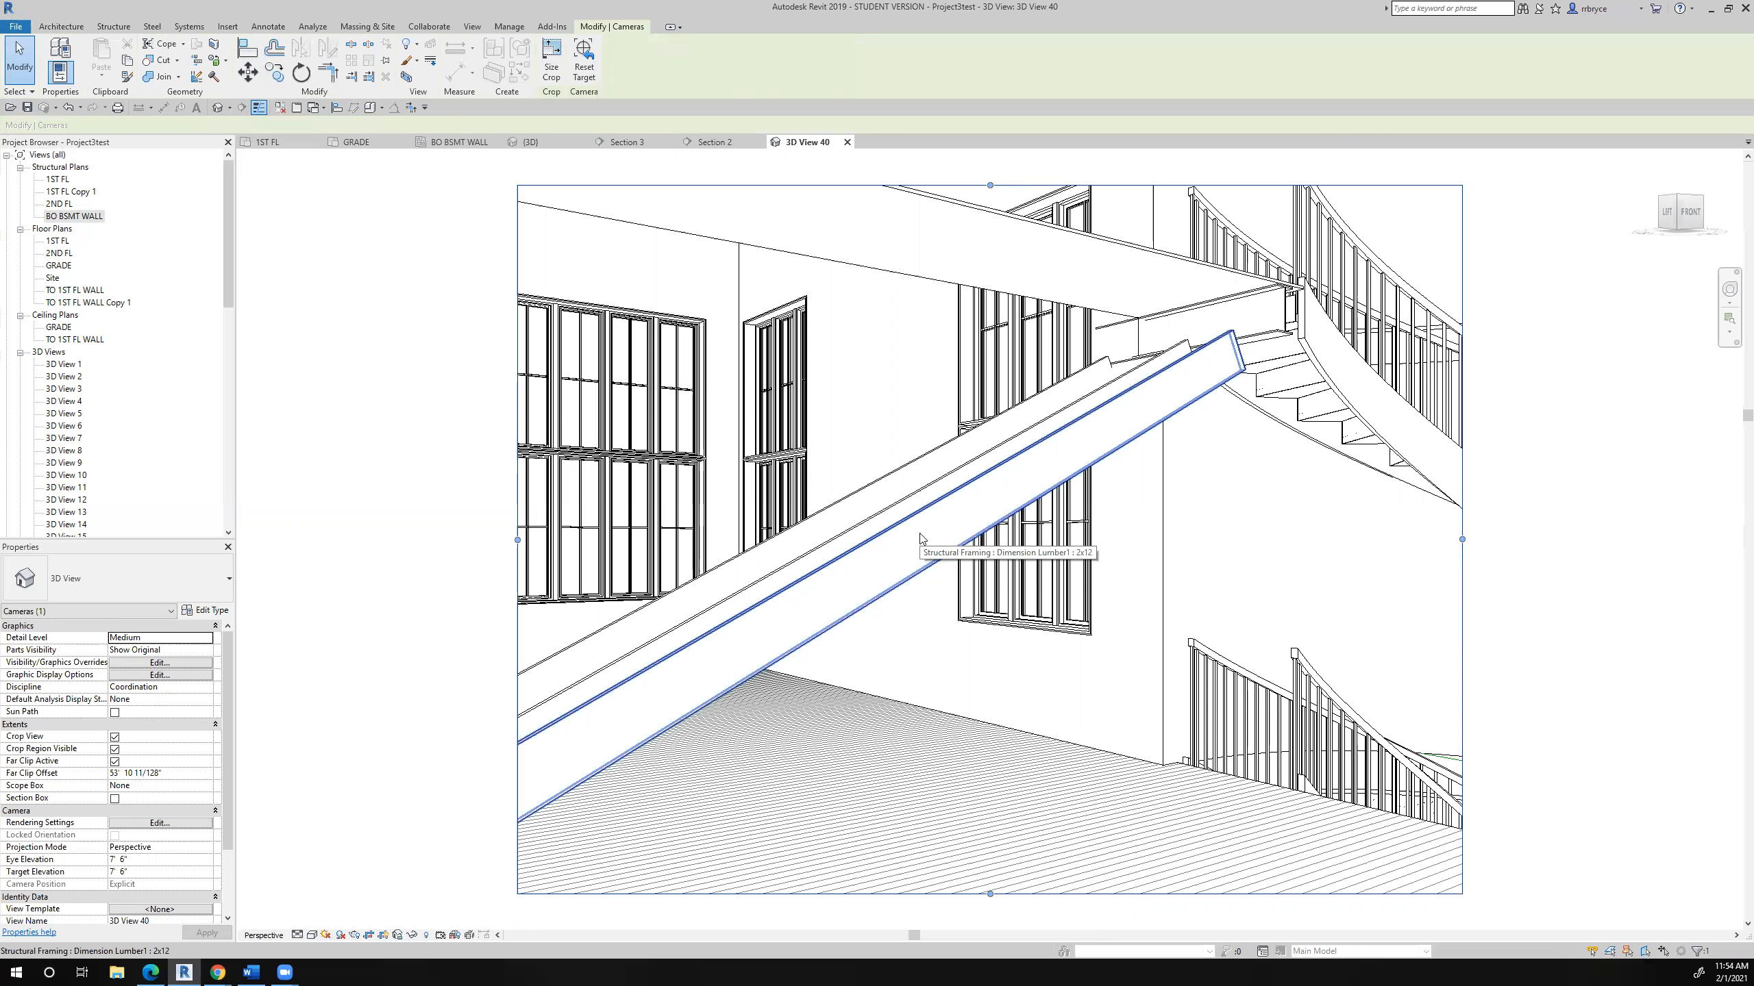
- Try to delete the three 2x12 joists crossing the room in front of the windows
click(881, 489)
ctrl+click(909, 507)
ctrl+click(931, 531)
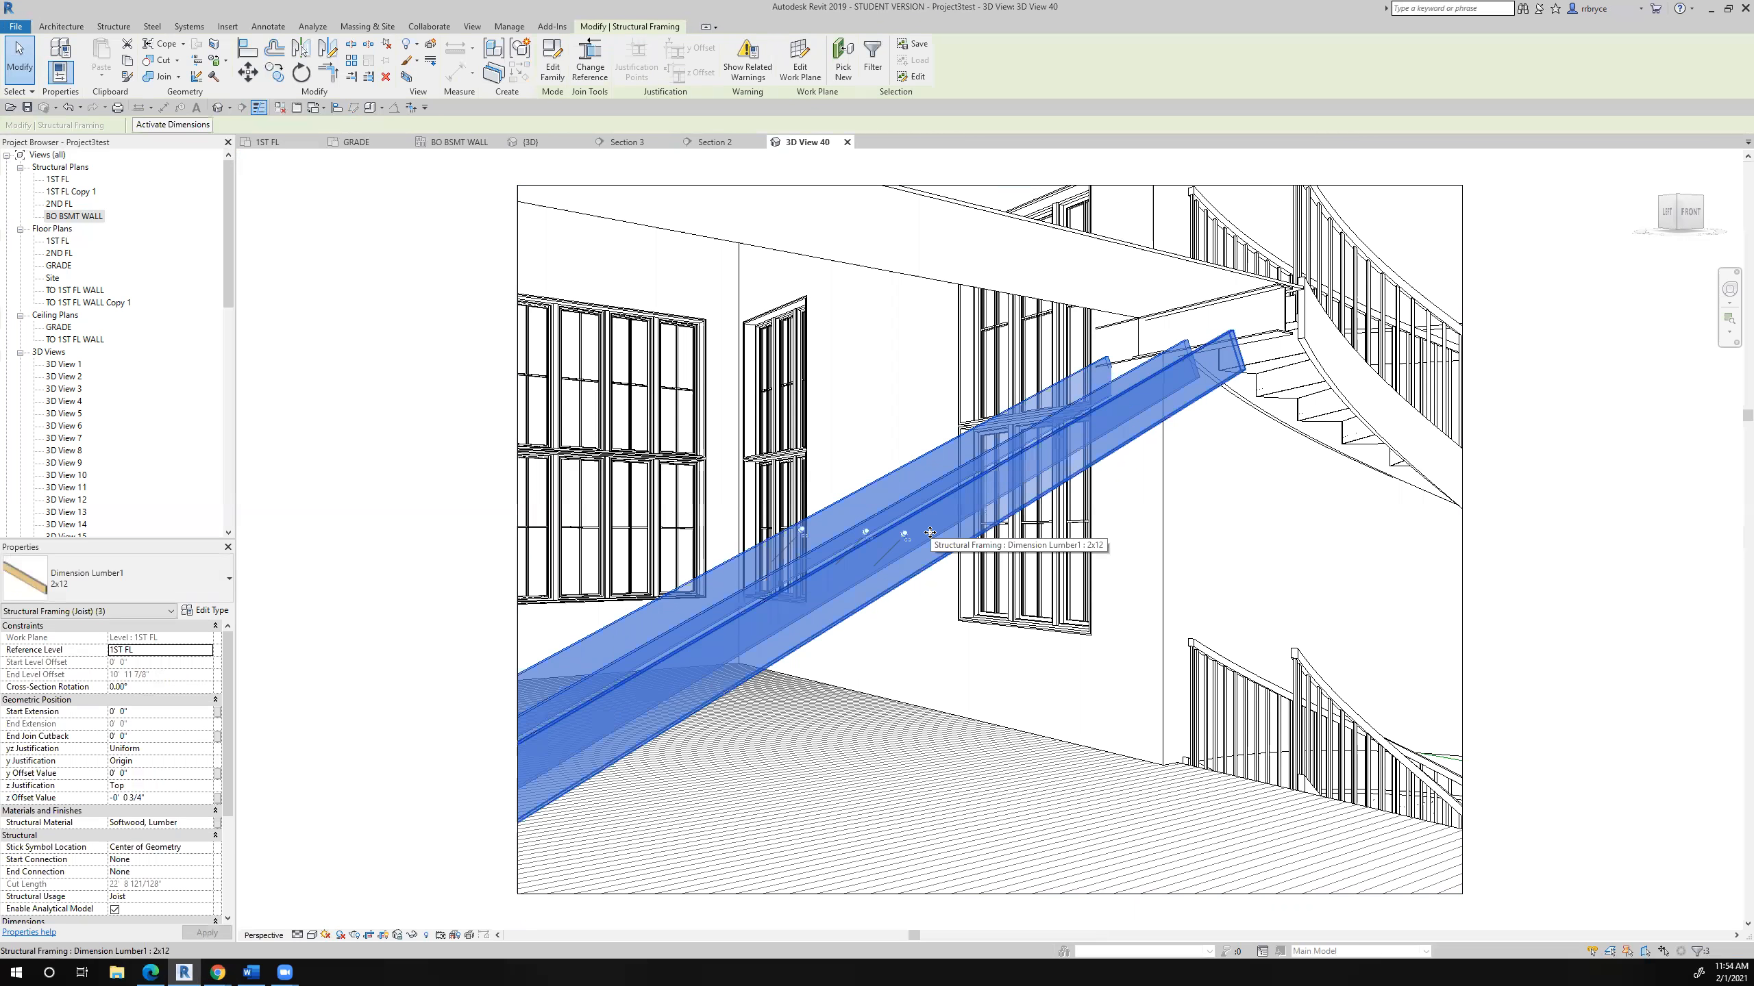
key(Delete)
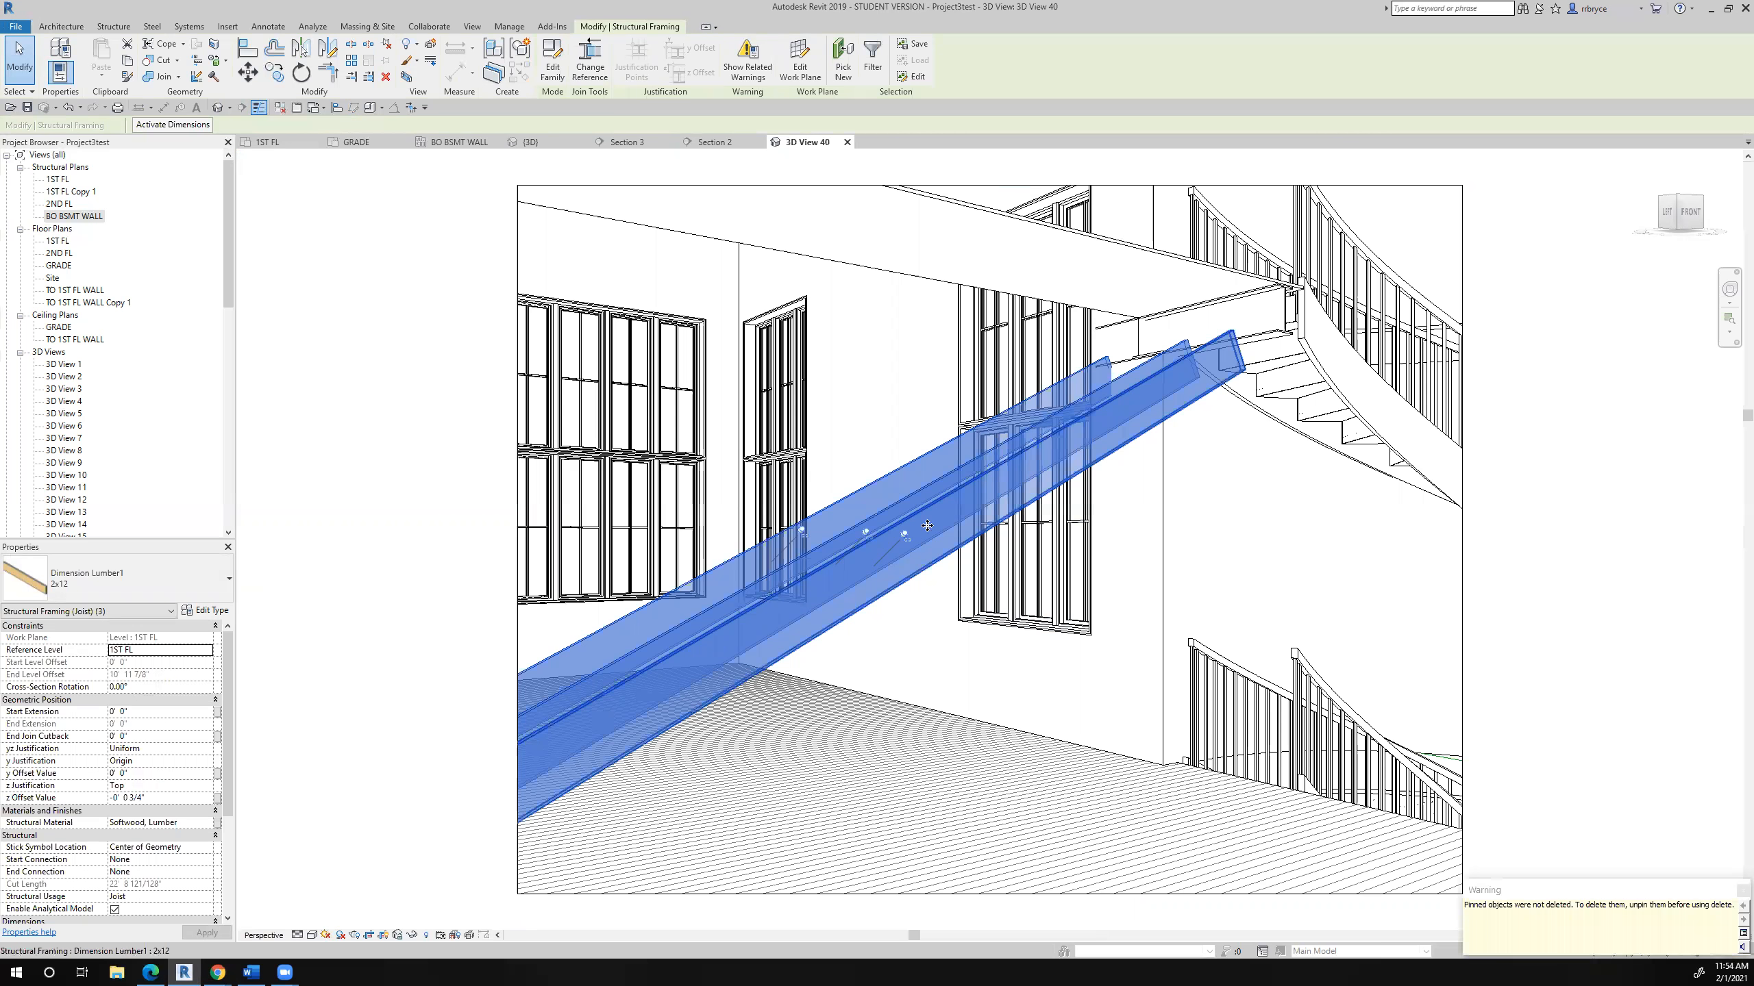
- Unpin and delete each of the three 2x12 joists crossing the room in front of the windows
click(909, 544)
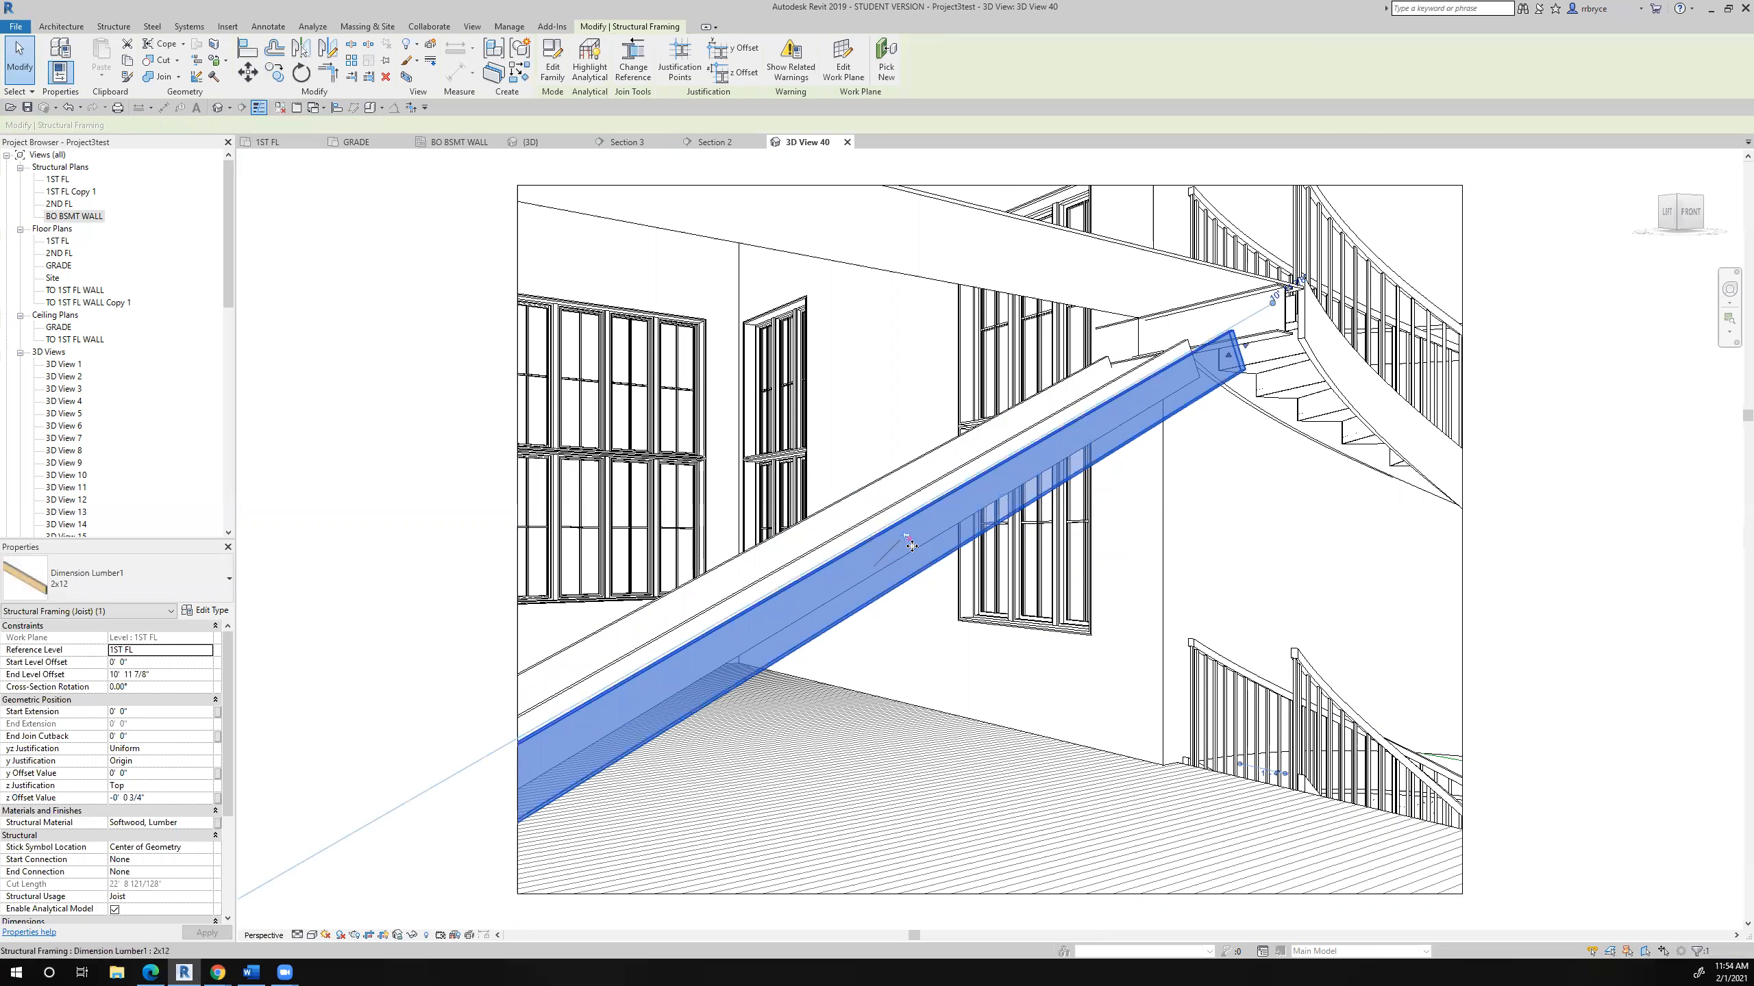
click(893, 537)
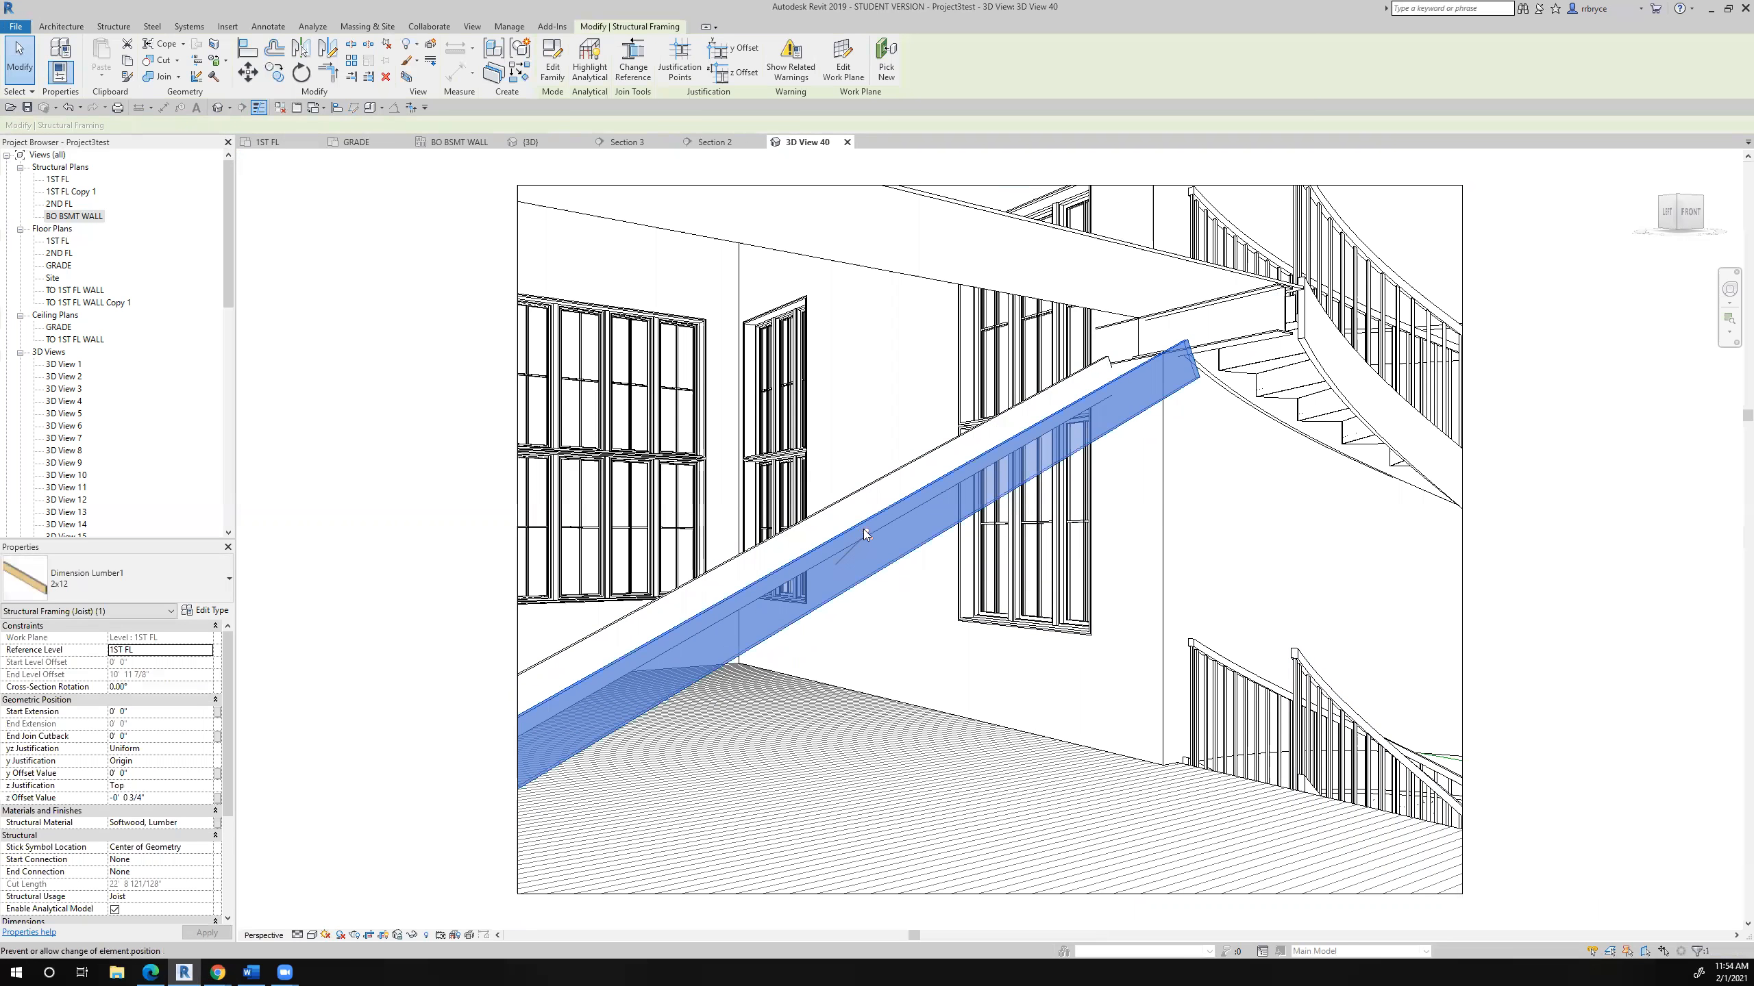
key(Delete)
click(863, 527)
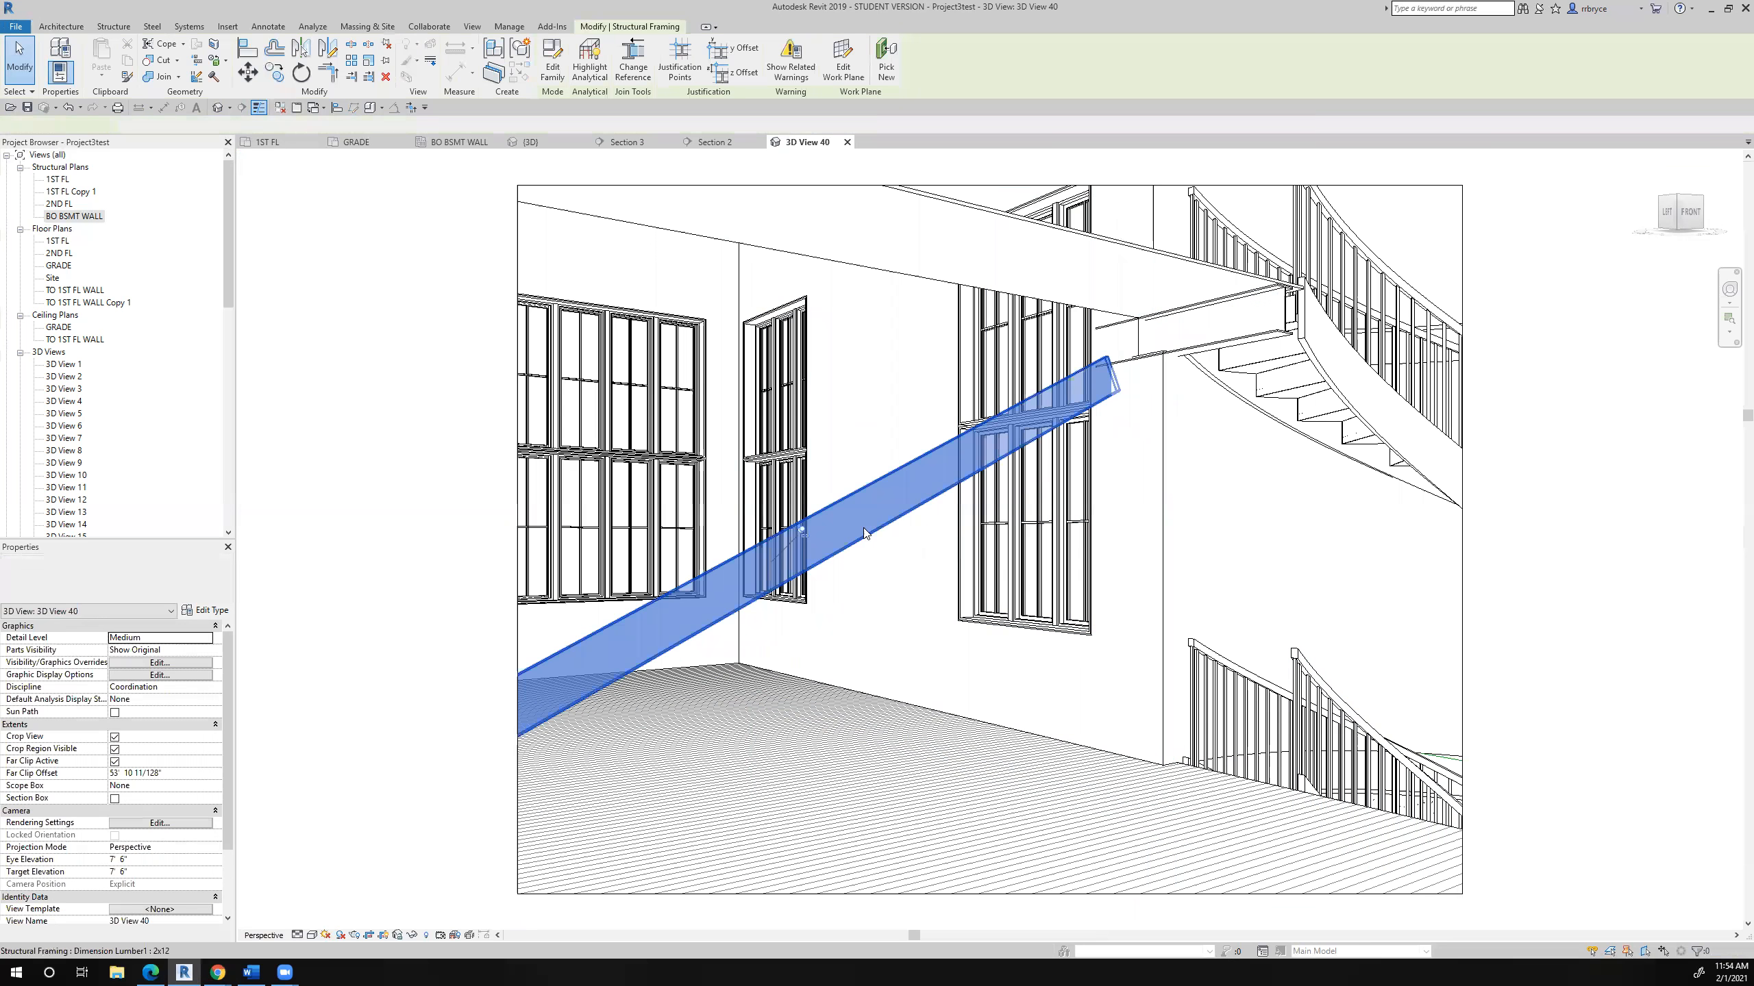
key(Delete)
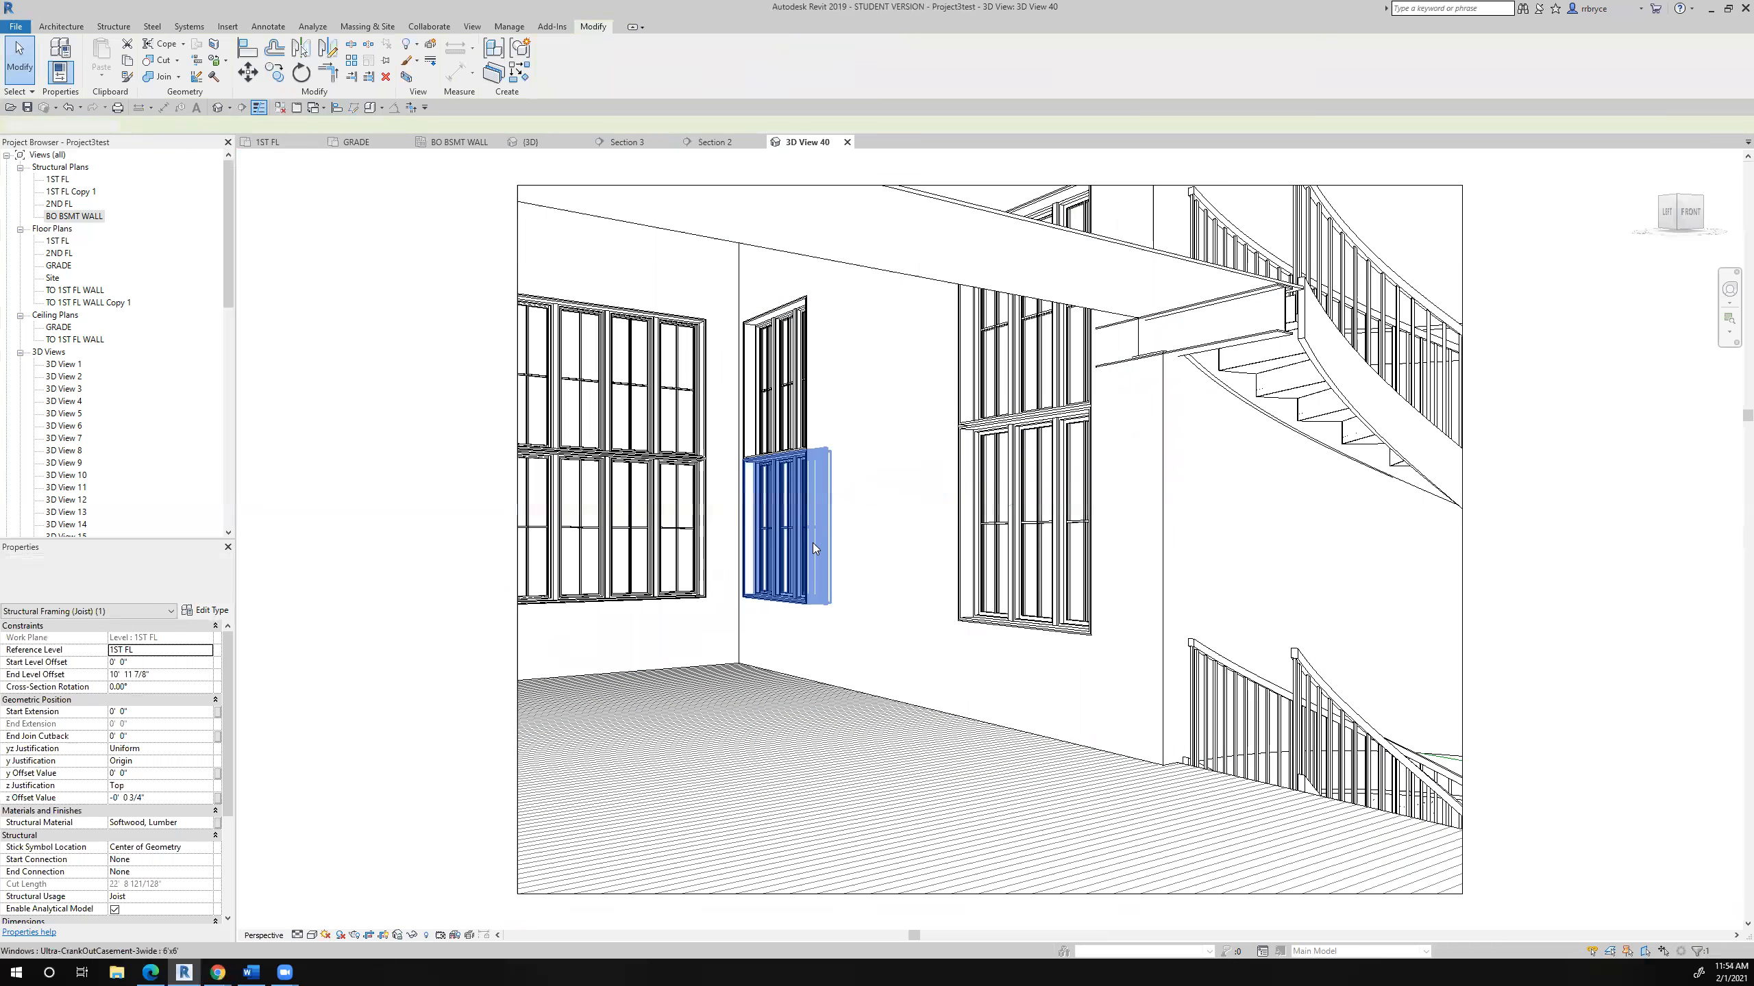
- Examine the W12X26 beam and floor edge at the curved stair landing in the perspective view and in Section 2
scroll(765, 727, down, 3)
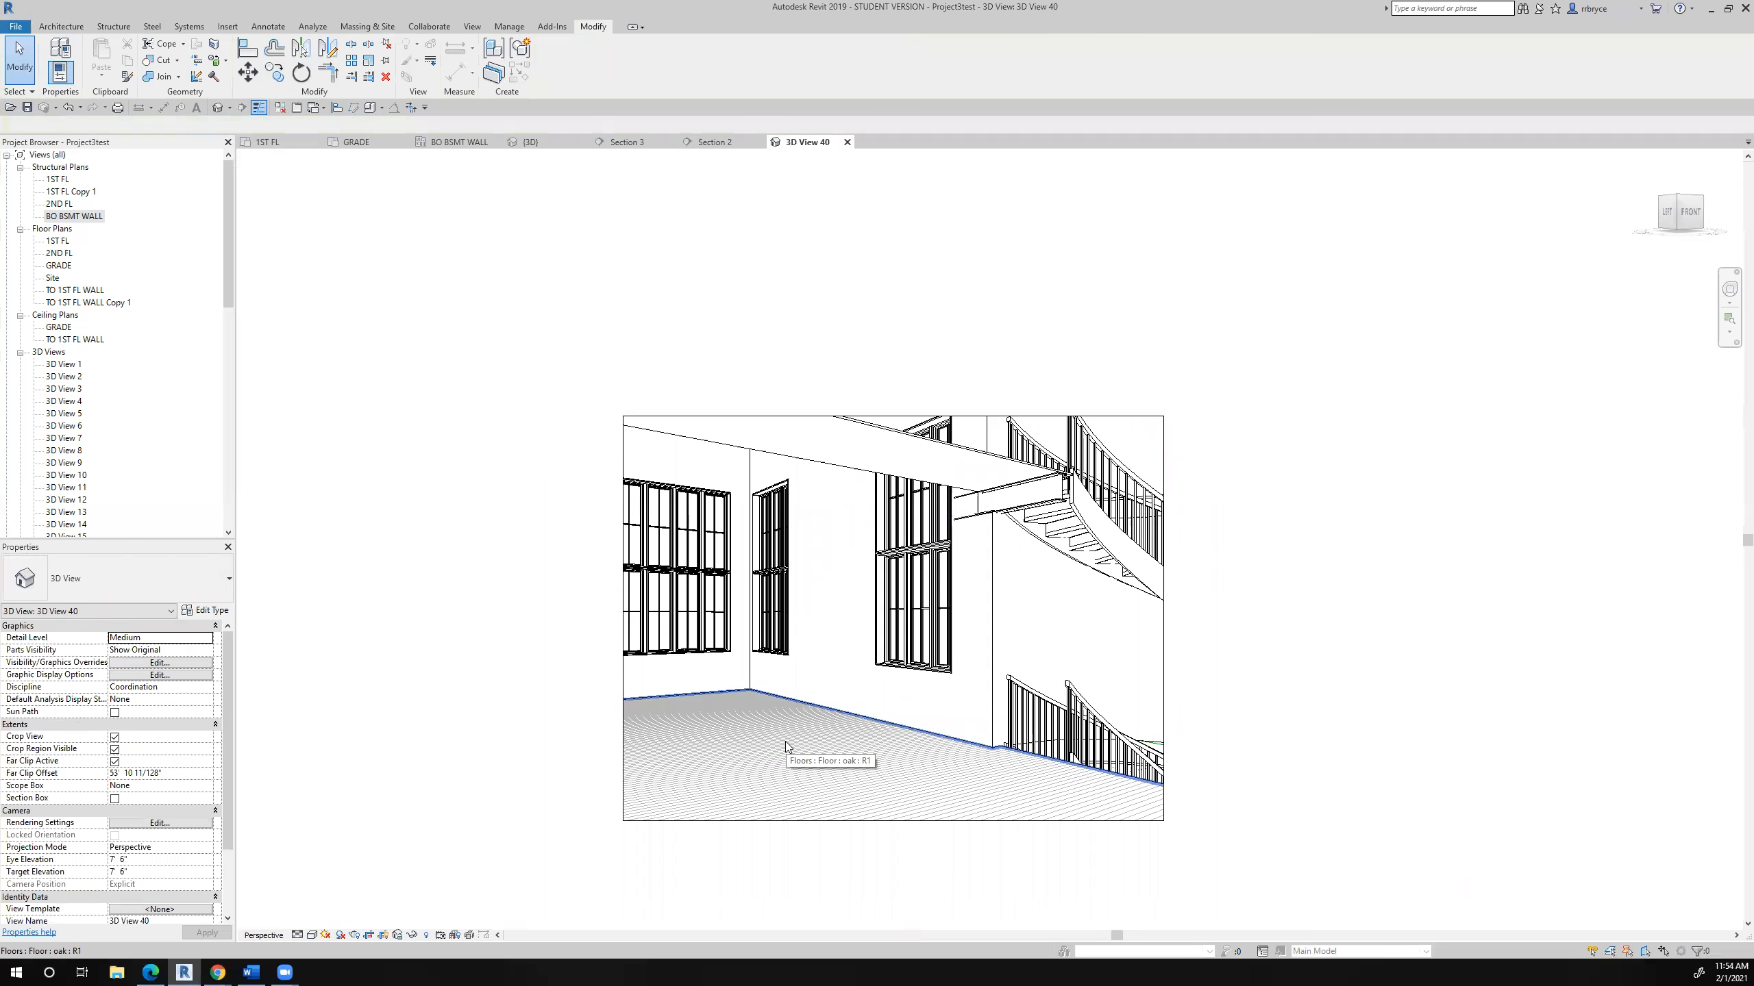
click(786, 745)
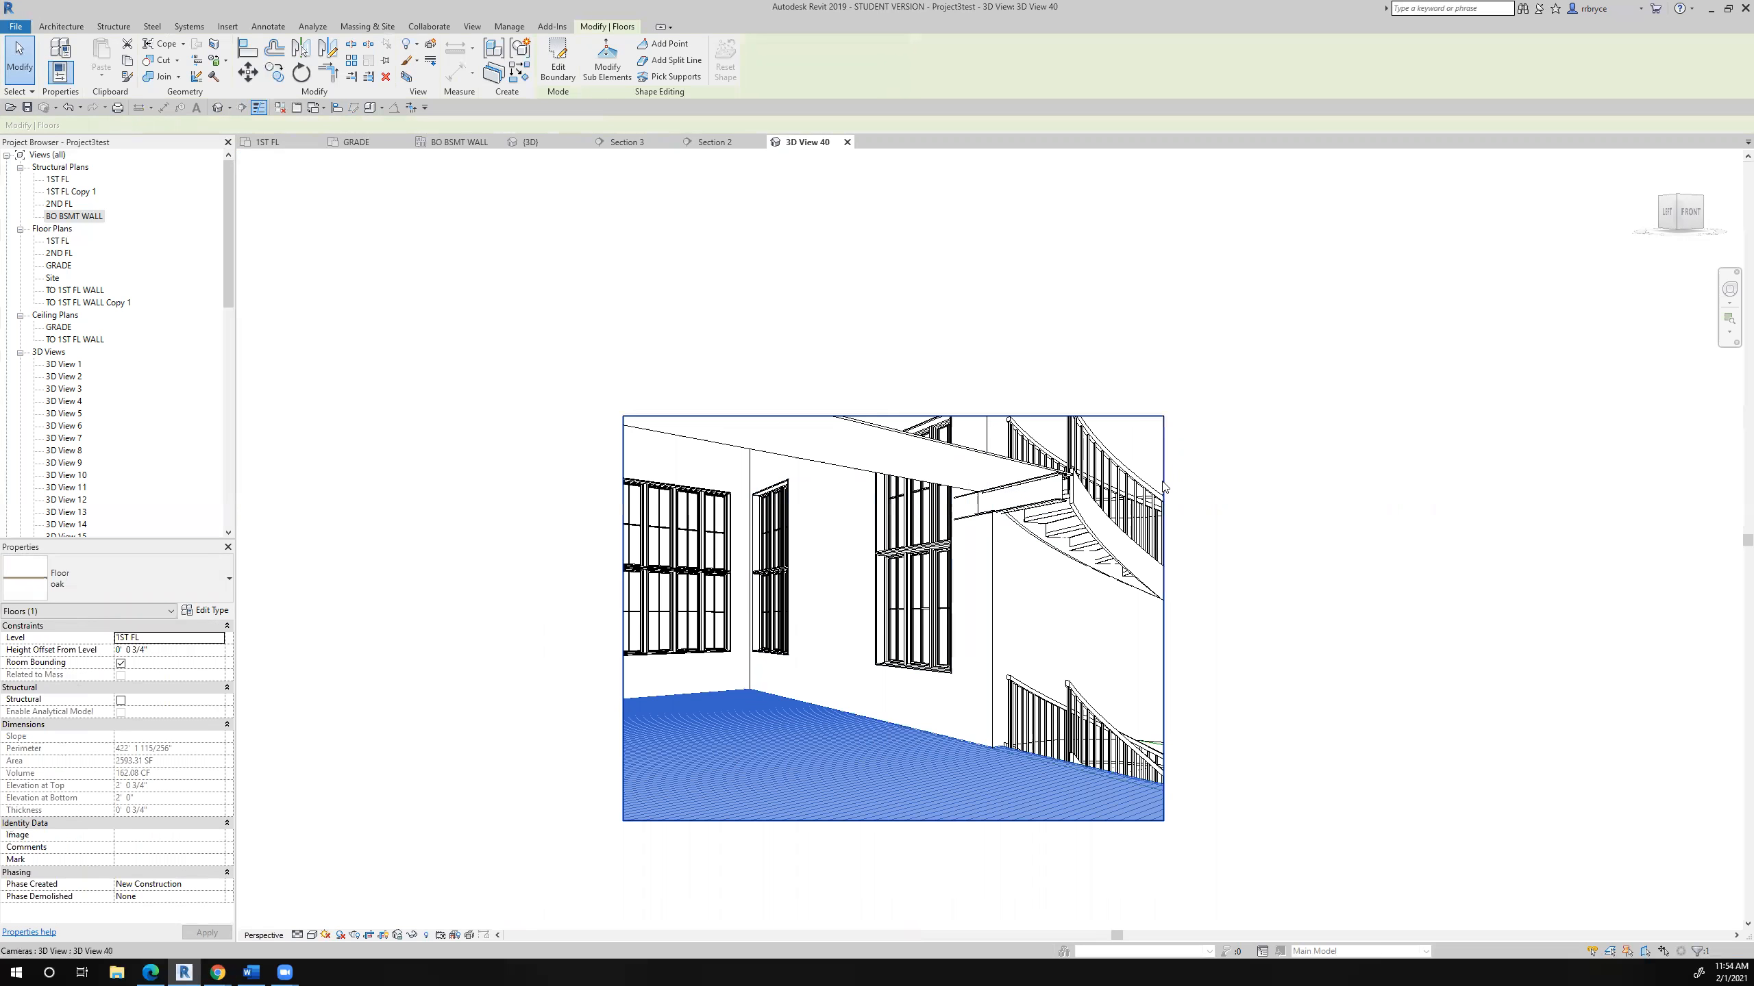
scroll(1012, 536, up, 3)
scroll(1012, 535, up, 2)
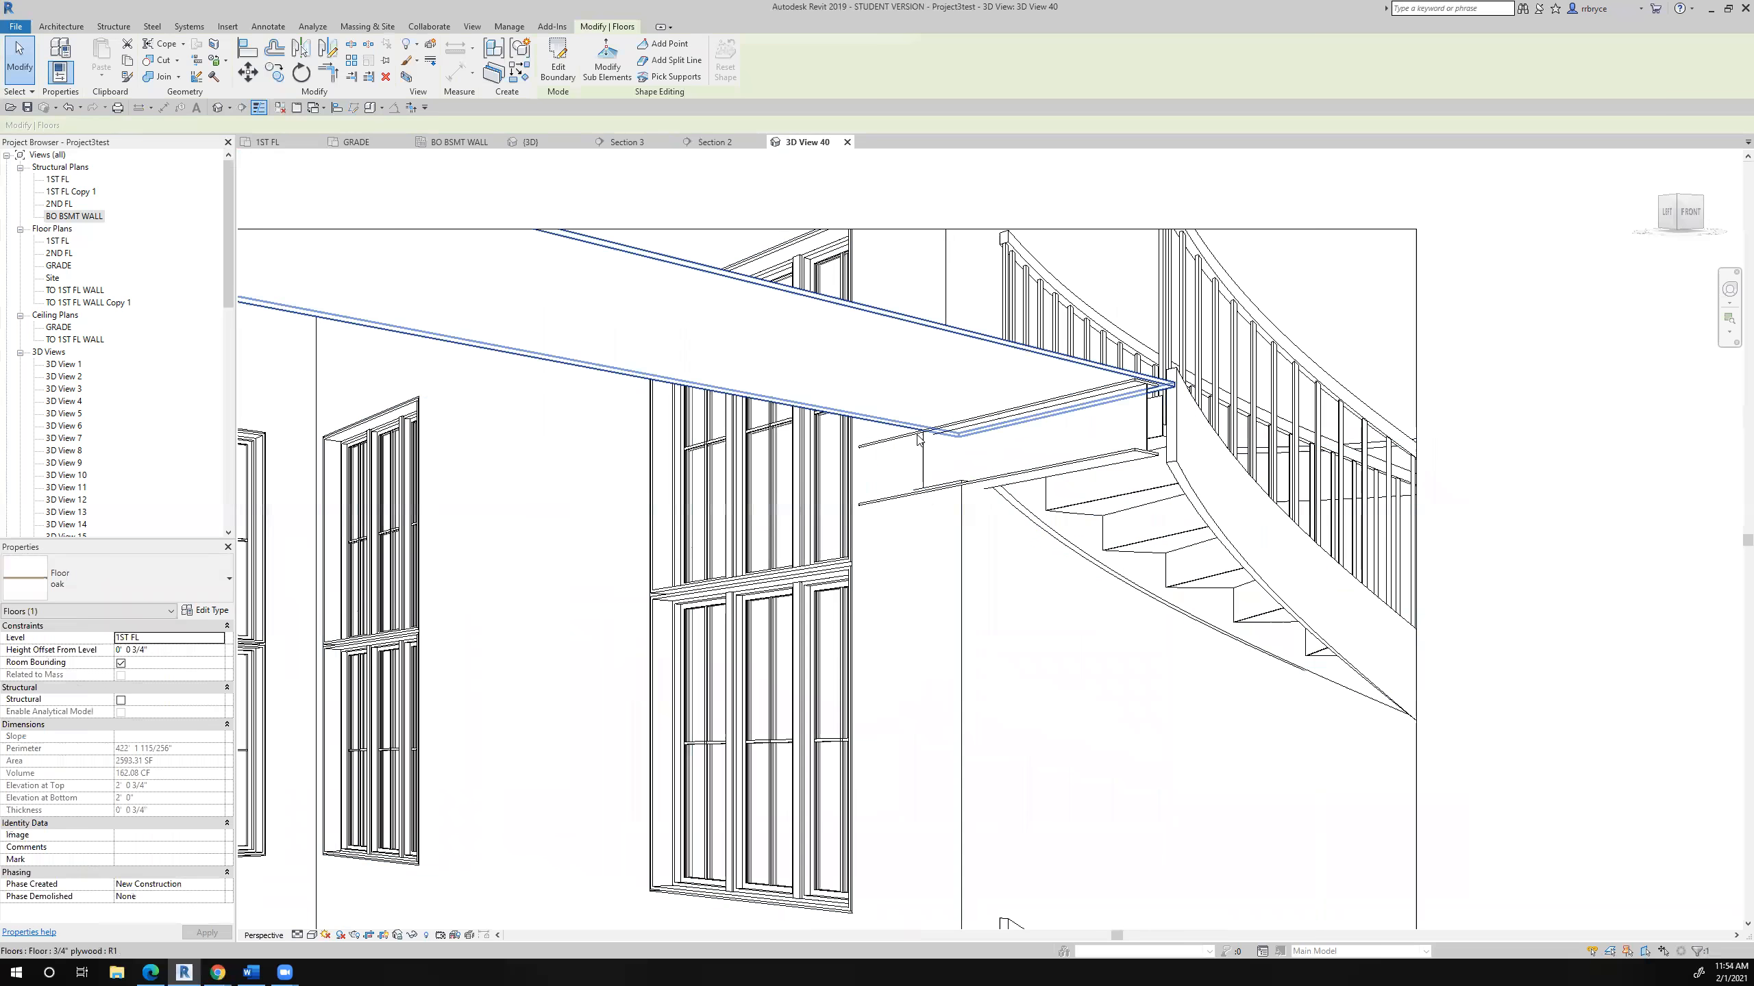
scroll(944, 475, up, 3)
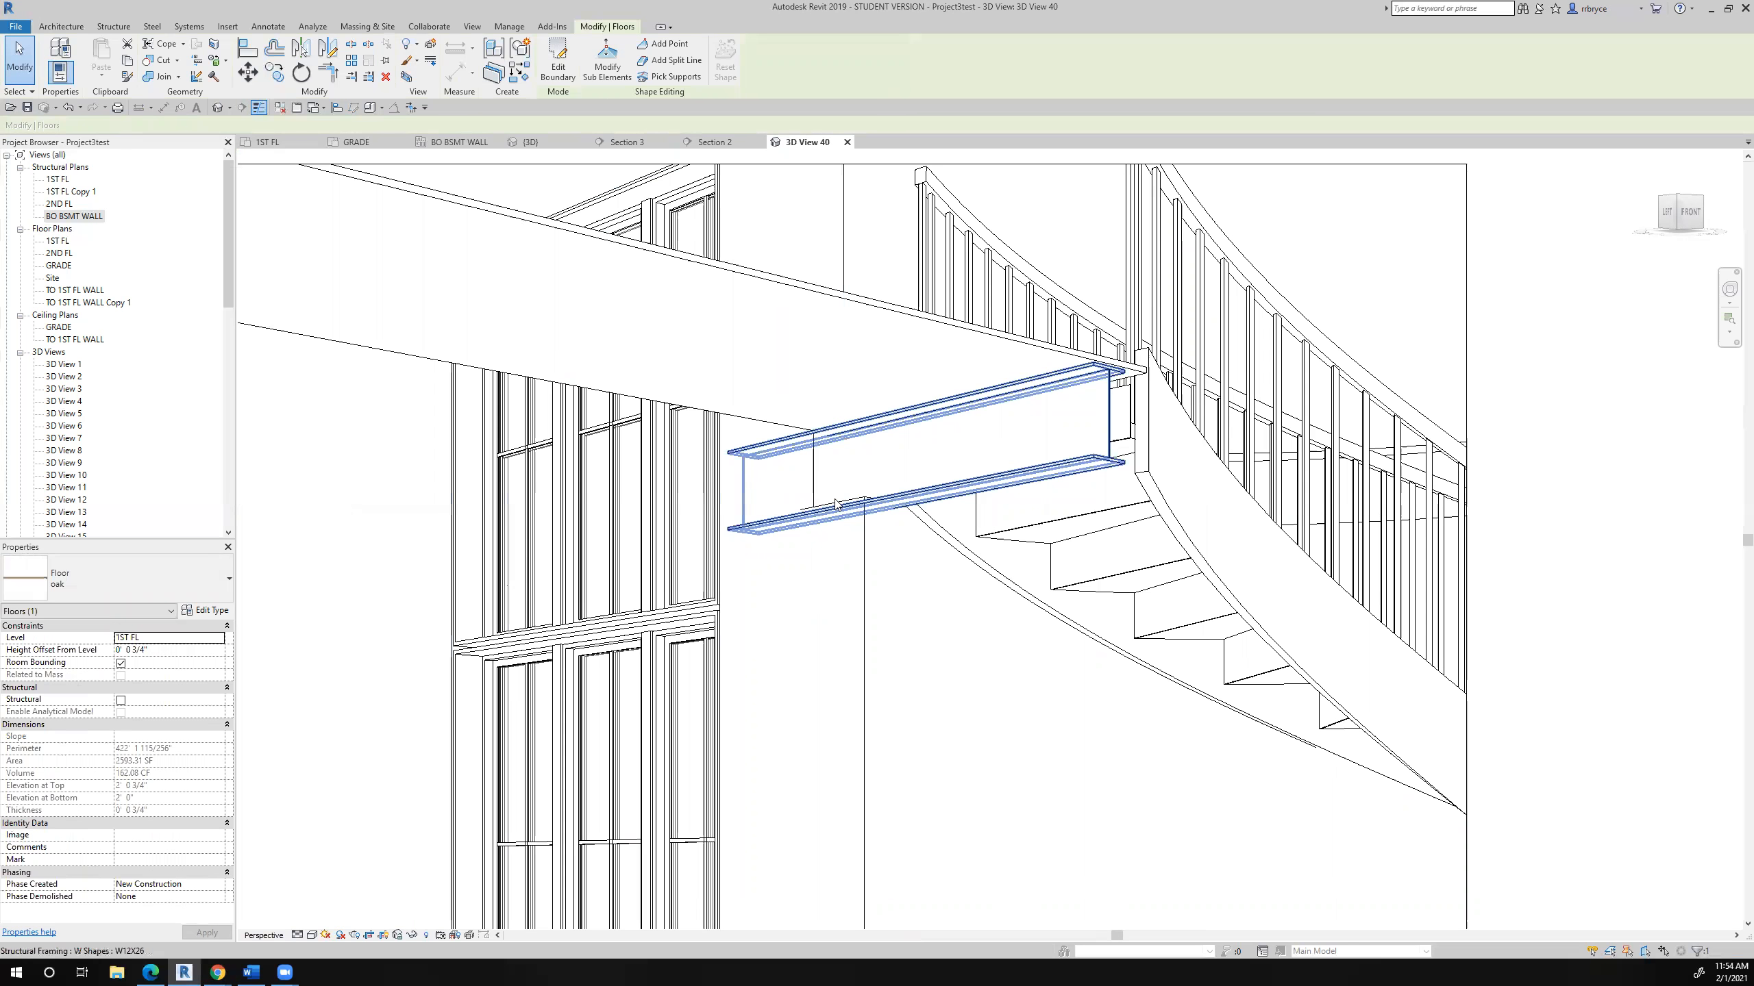
scroll(776, 503, down, 5)
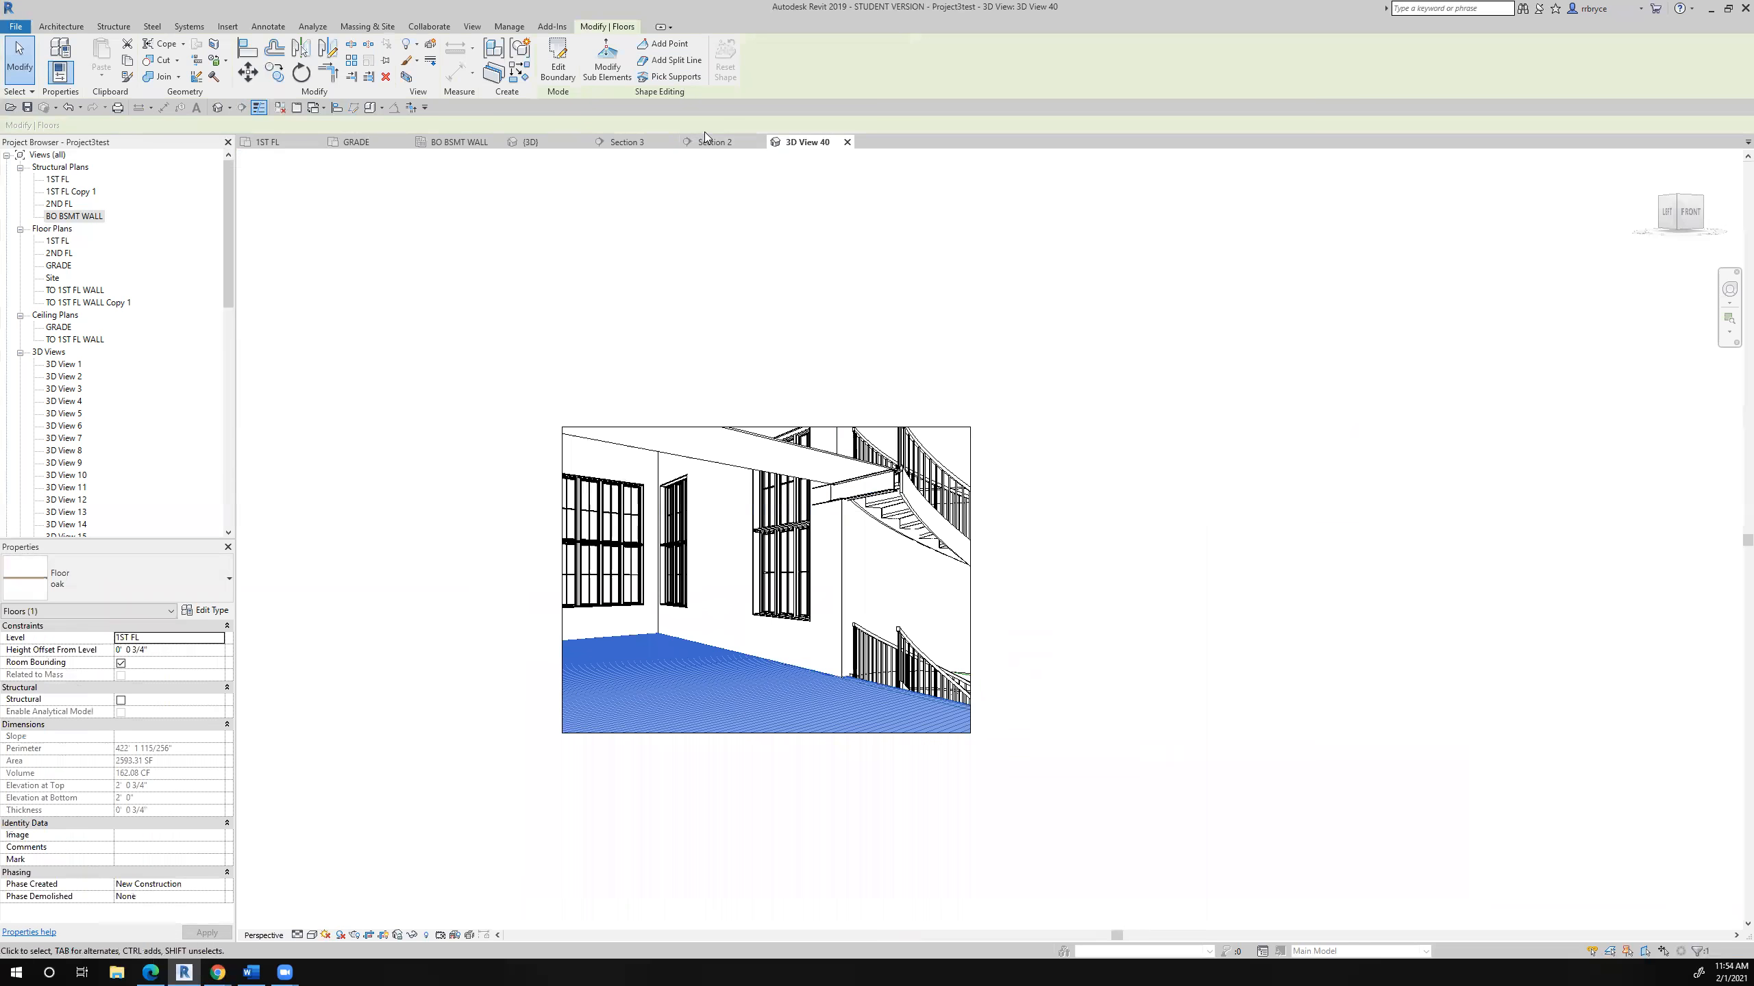
click(701, 142)
click(527, 801)
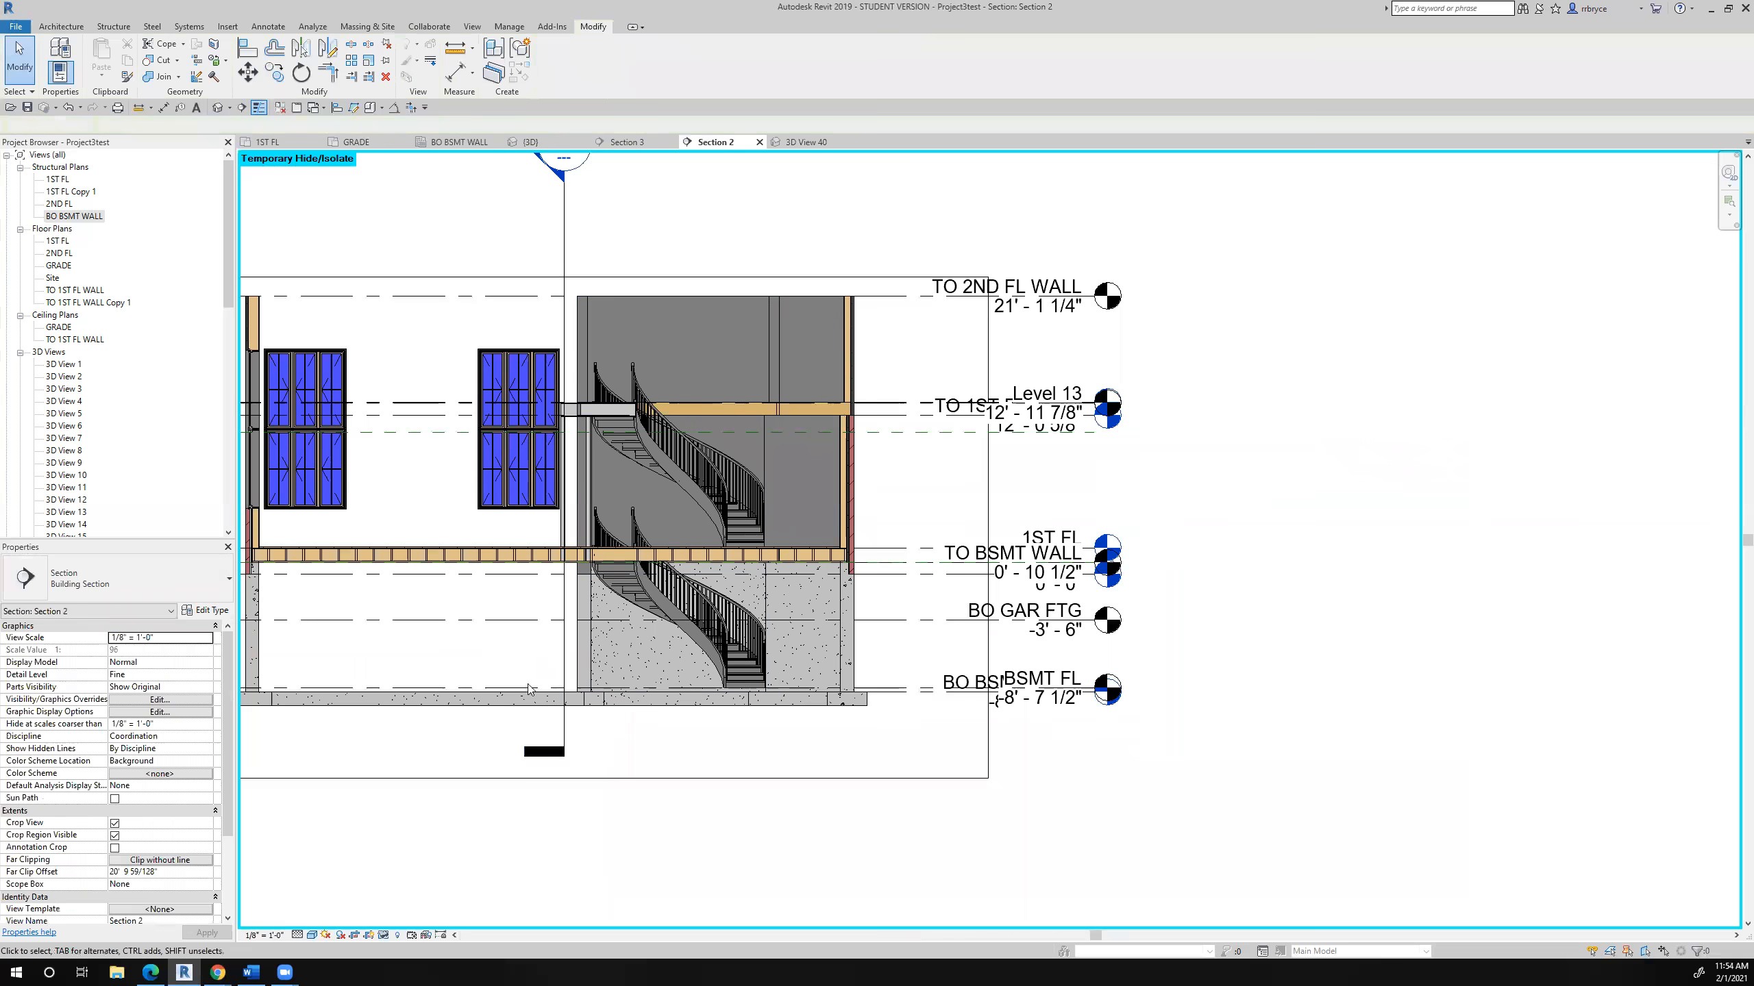
scroll(488, 482, up, 3)
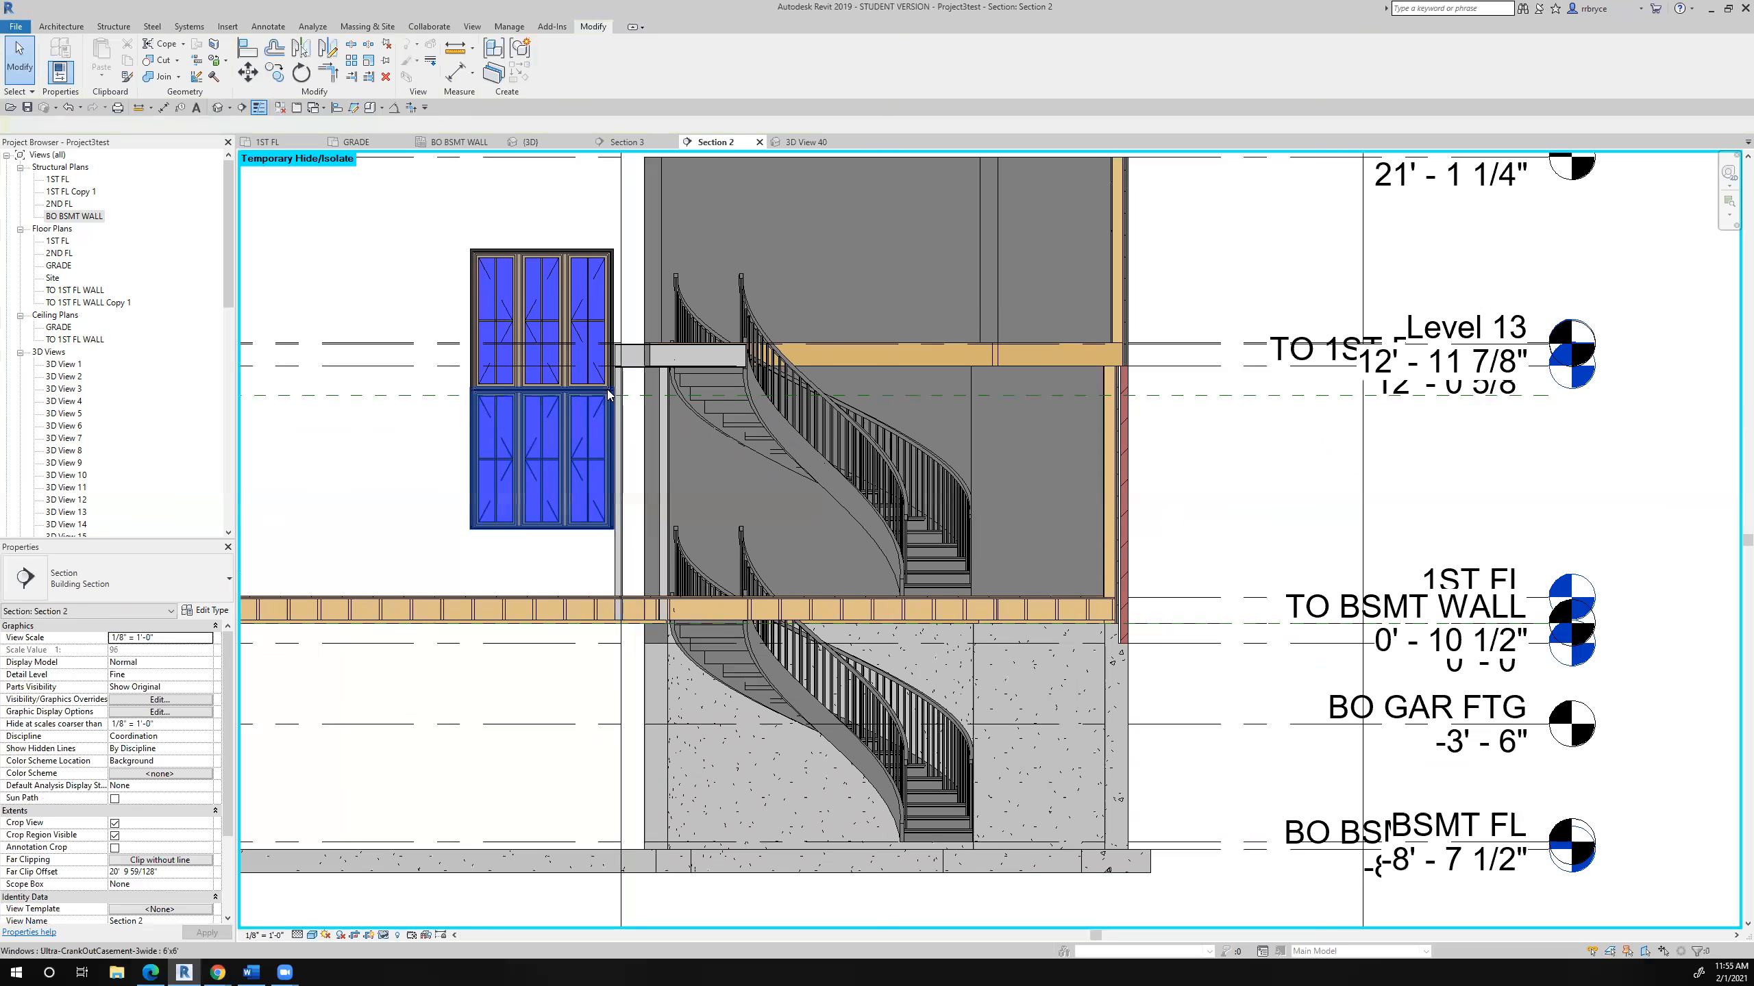
scroll(629, 383, up, 3)
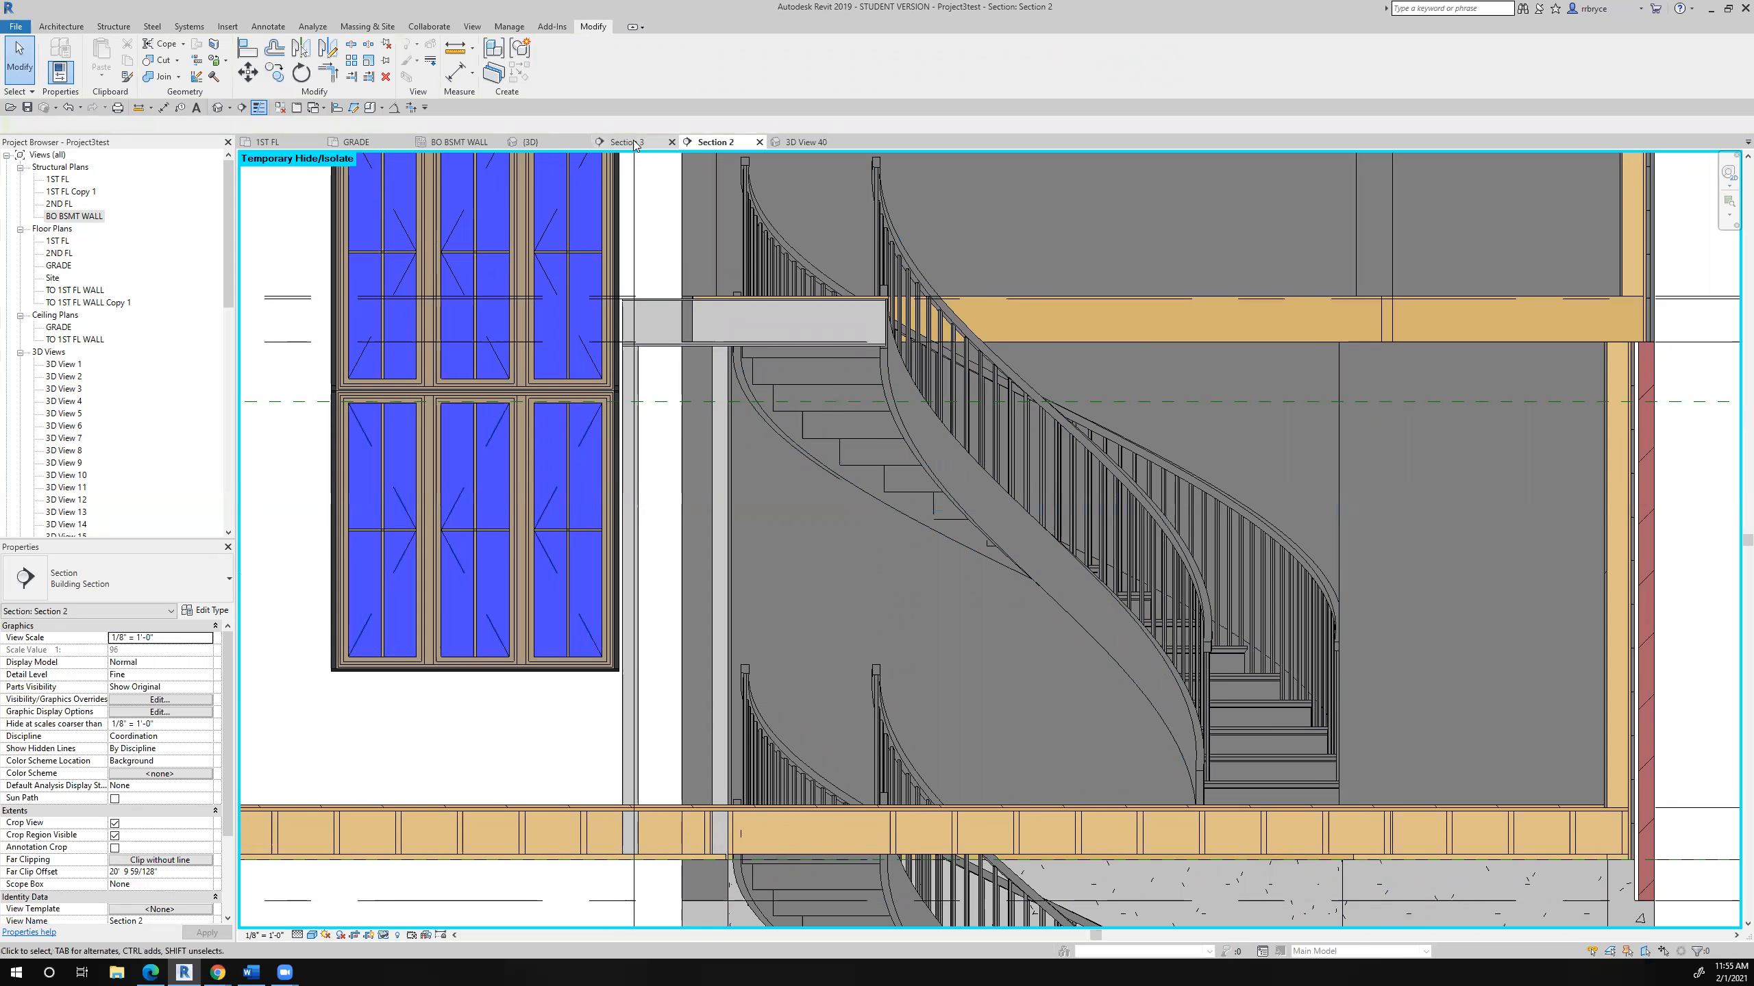
- Examine the two pipe columns and the wall opening at the curved stair bay in the 1ST FL floor plan
click(283, 144)
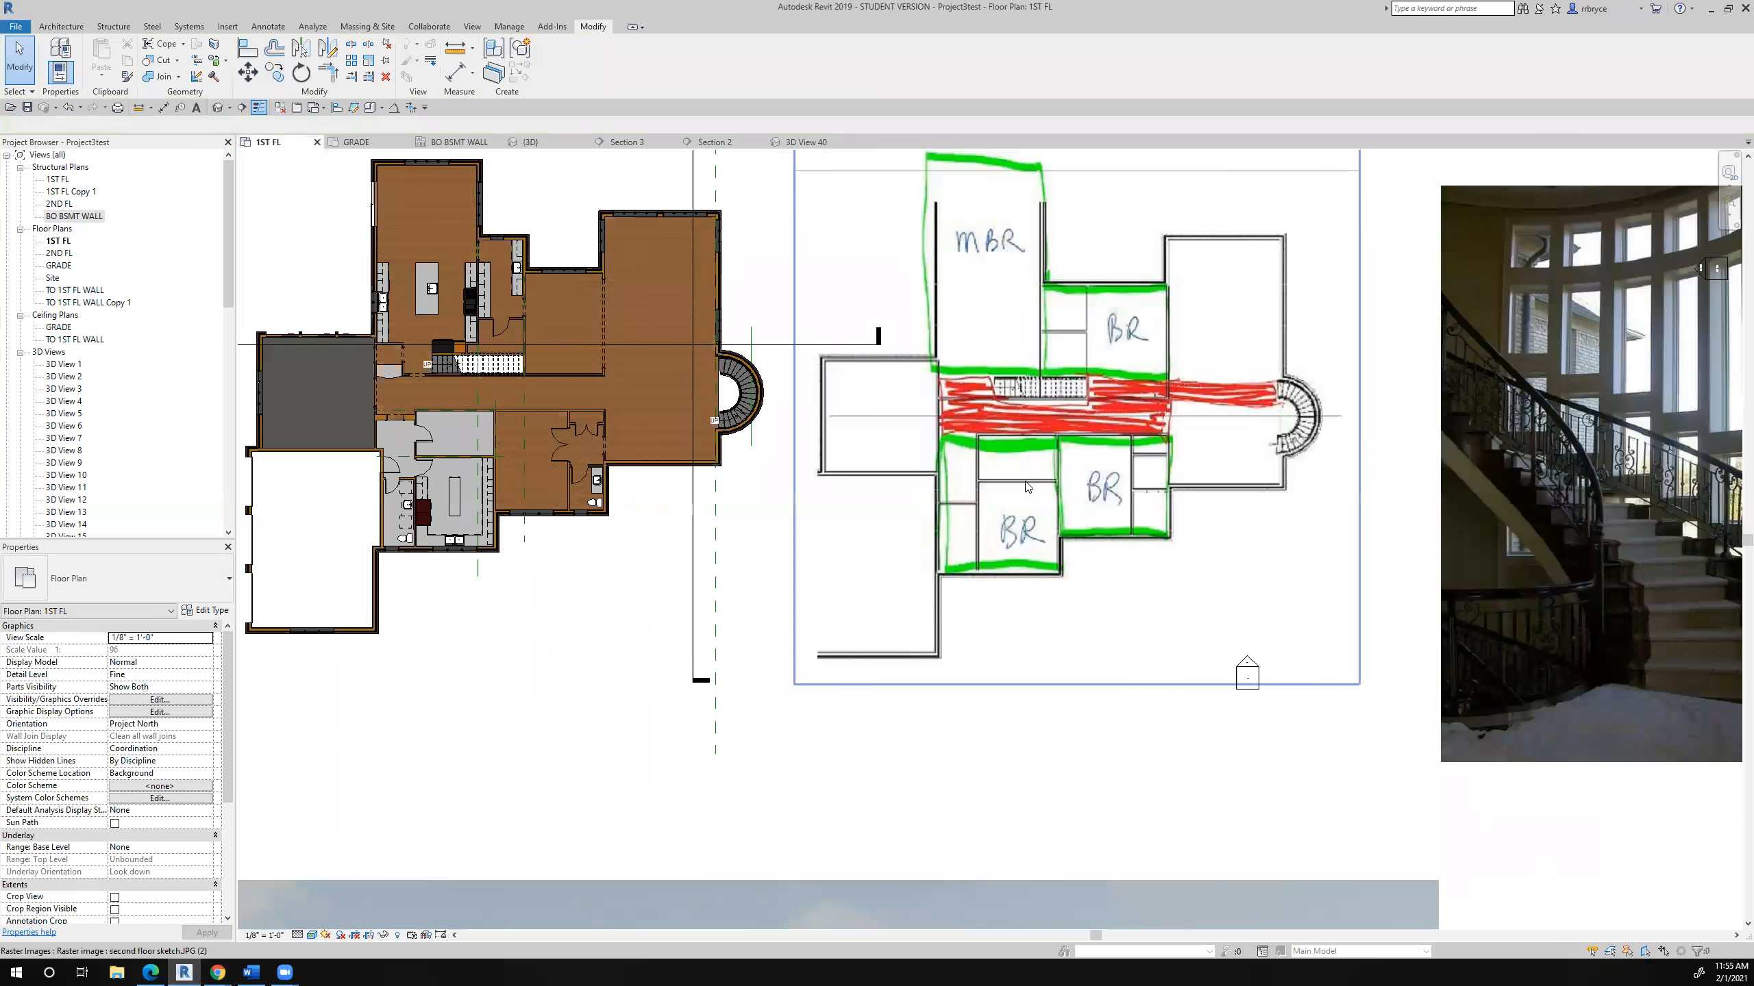
scroll(707, 364, up, 3)
scroll(809, 396, up, 3)
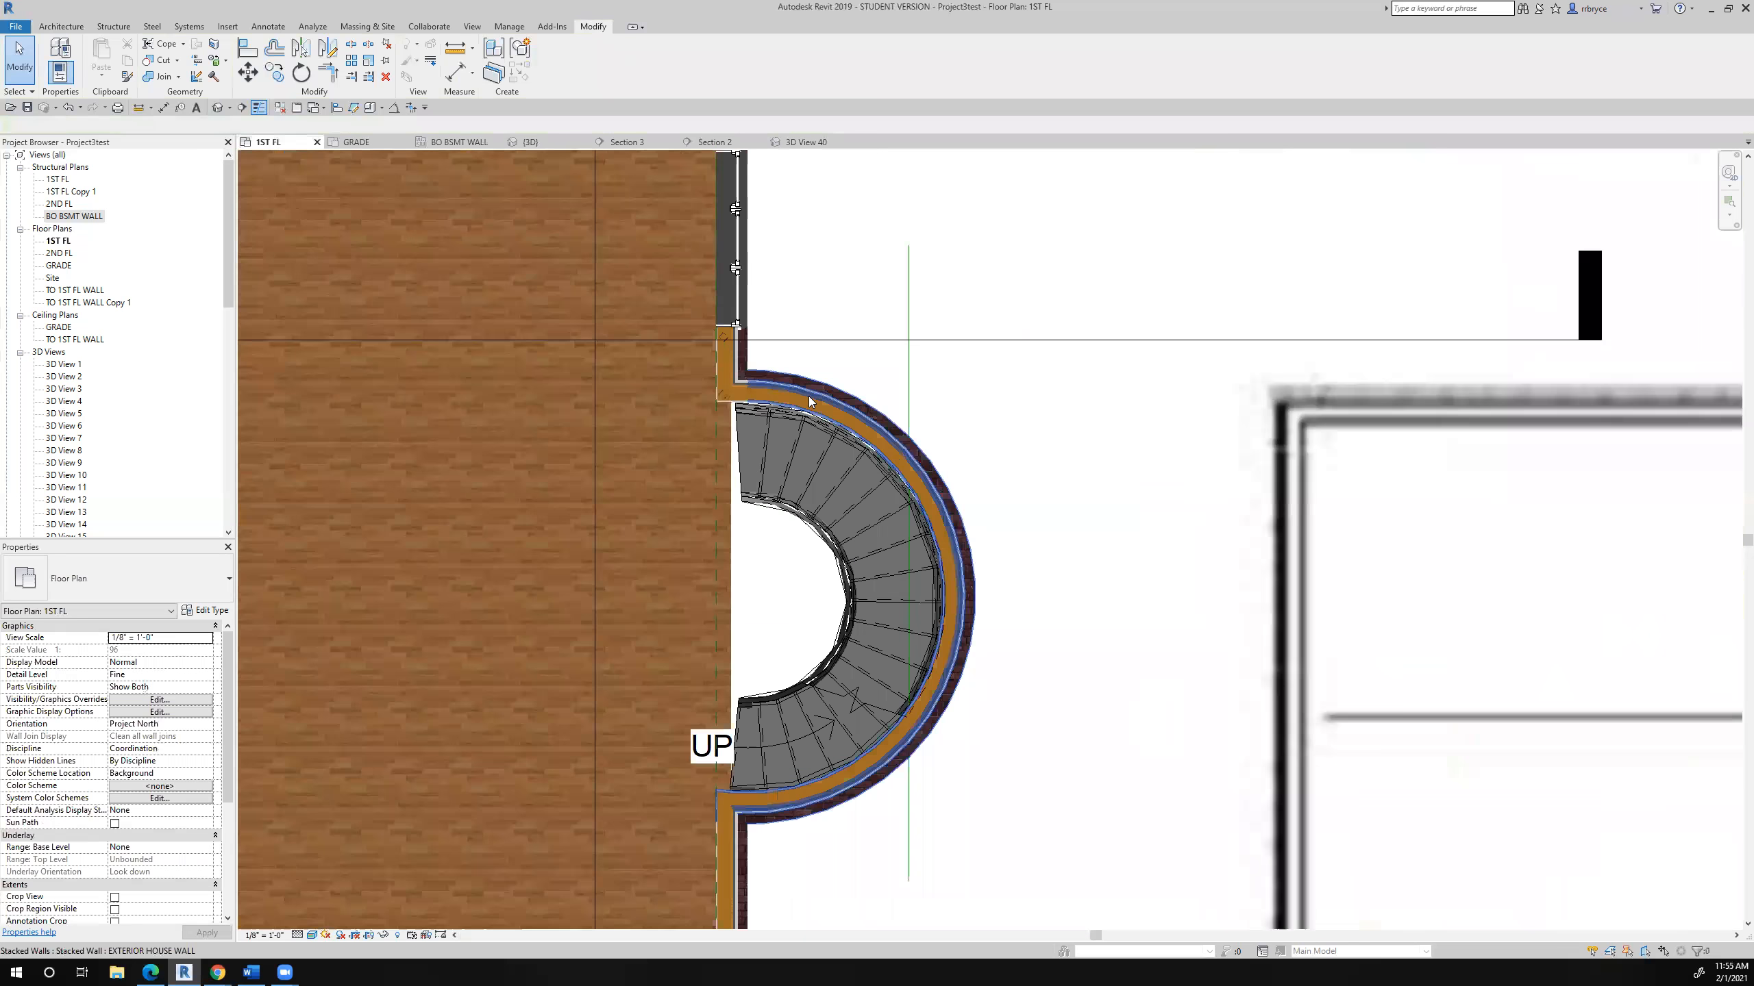
scroll(919, 501, down, 3)
scroll(932, 448, up, 1)
scroll(932, 449, down, 2)
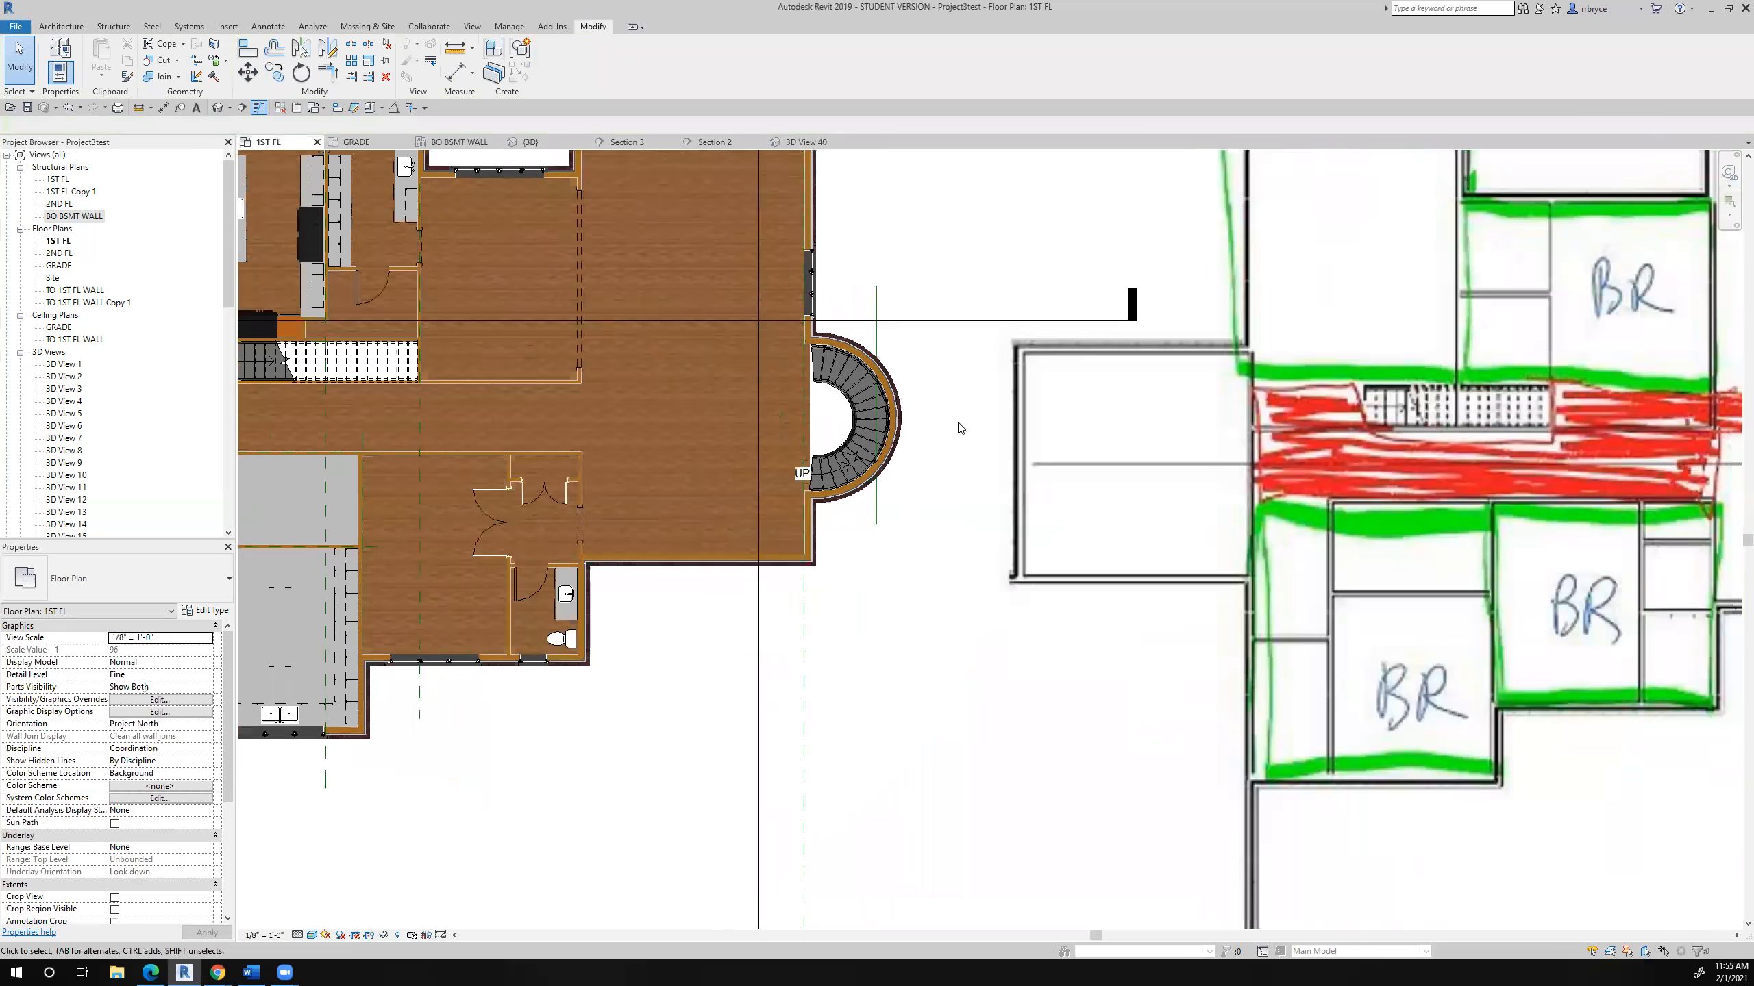
scroll(804, 396, up, 4)
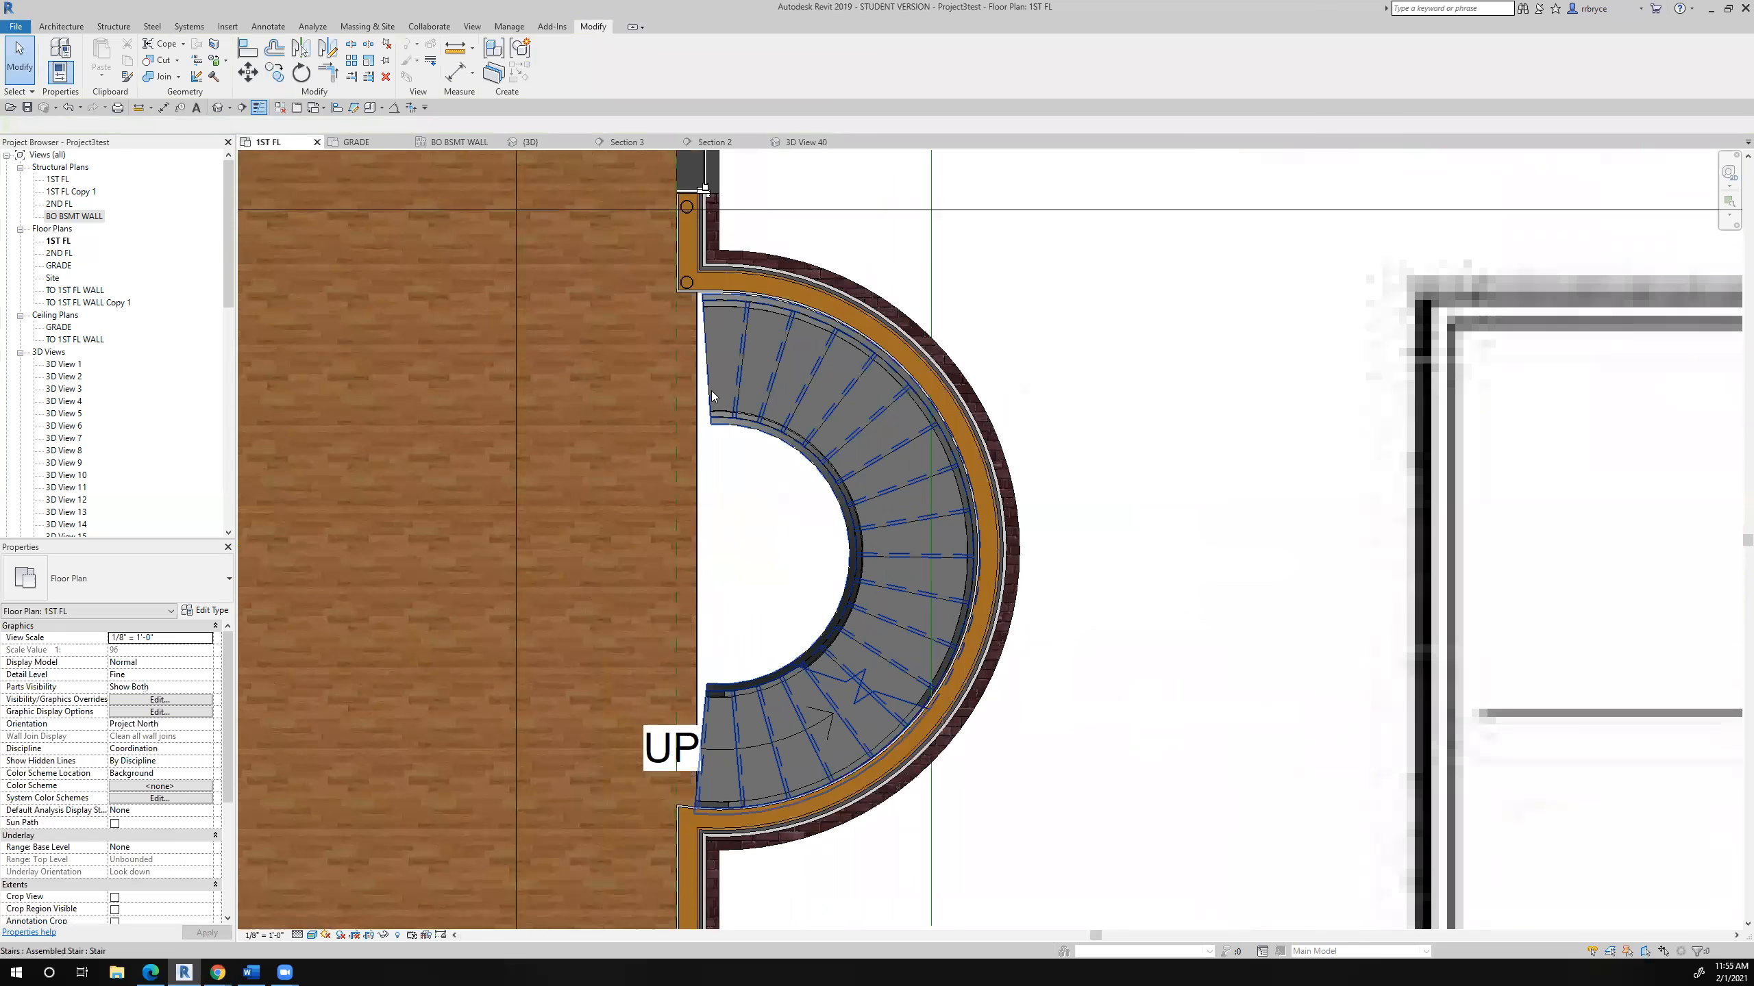
scroll(711, 391, up, 1)
scroll(723, 454, down, 1)
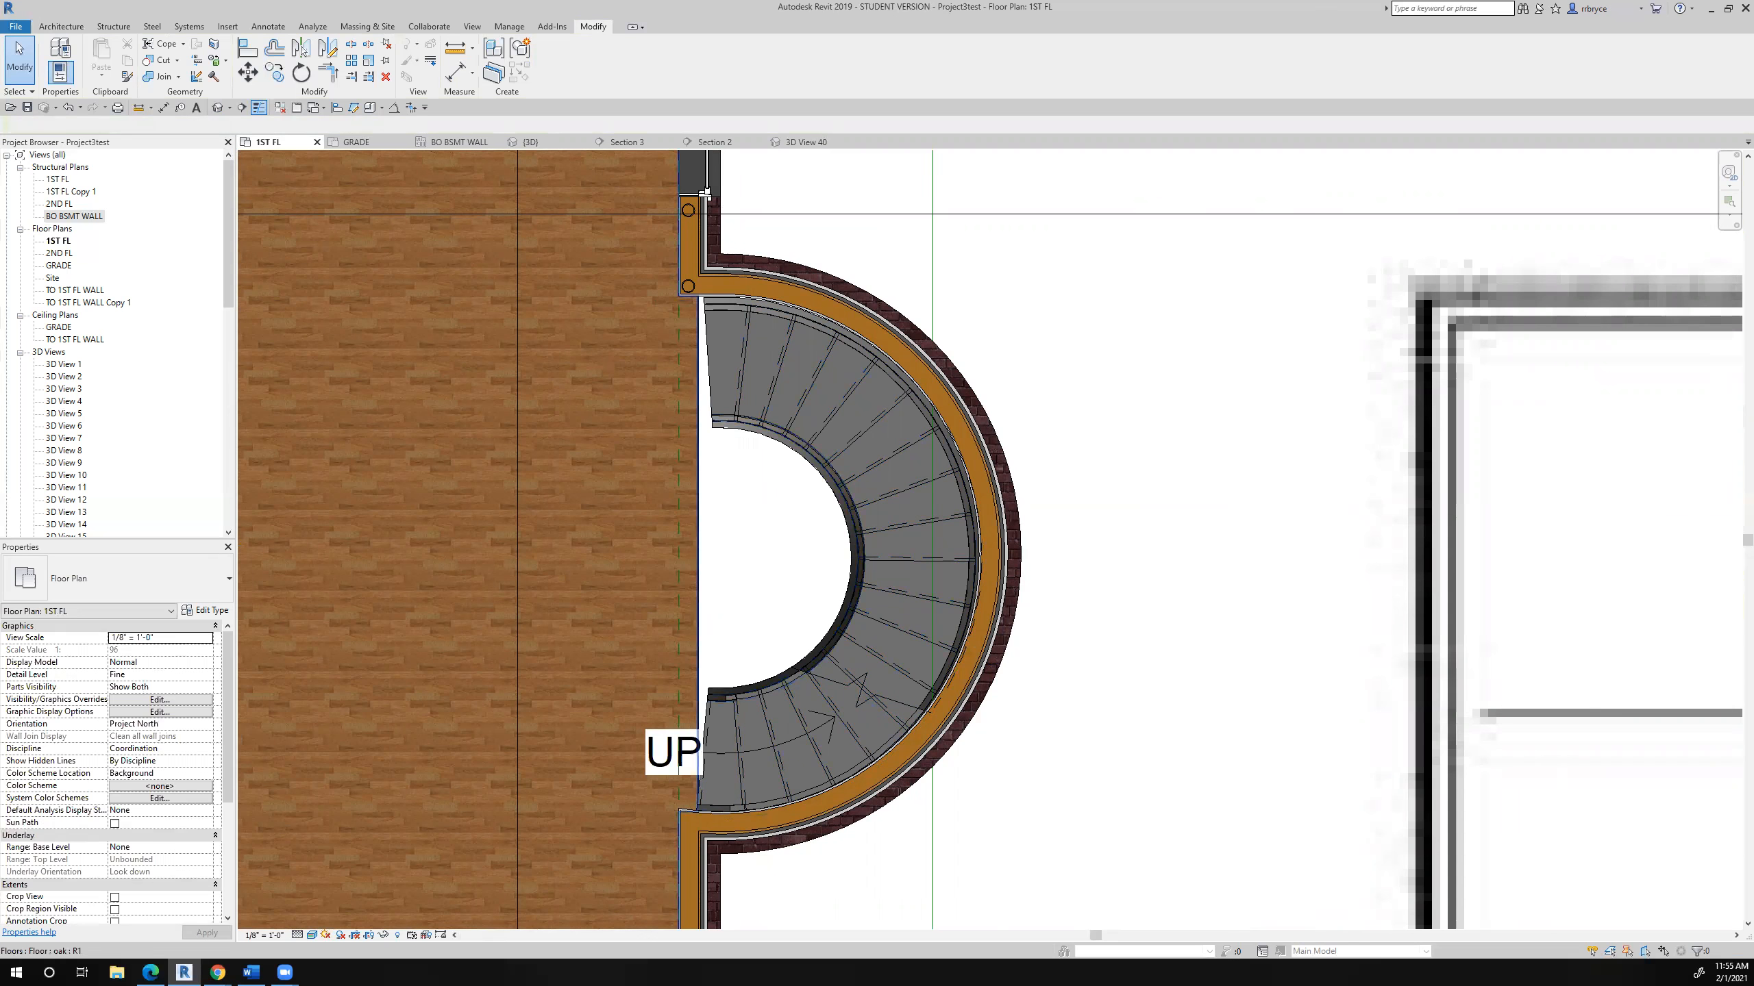
key(alt+Tab)
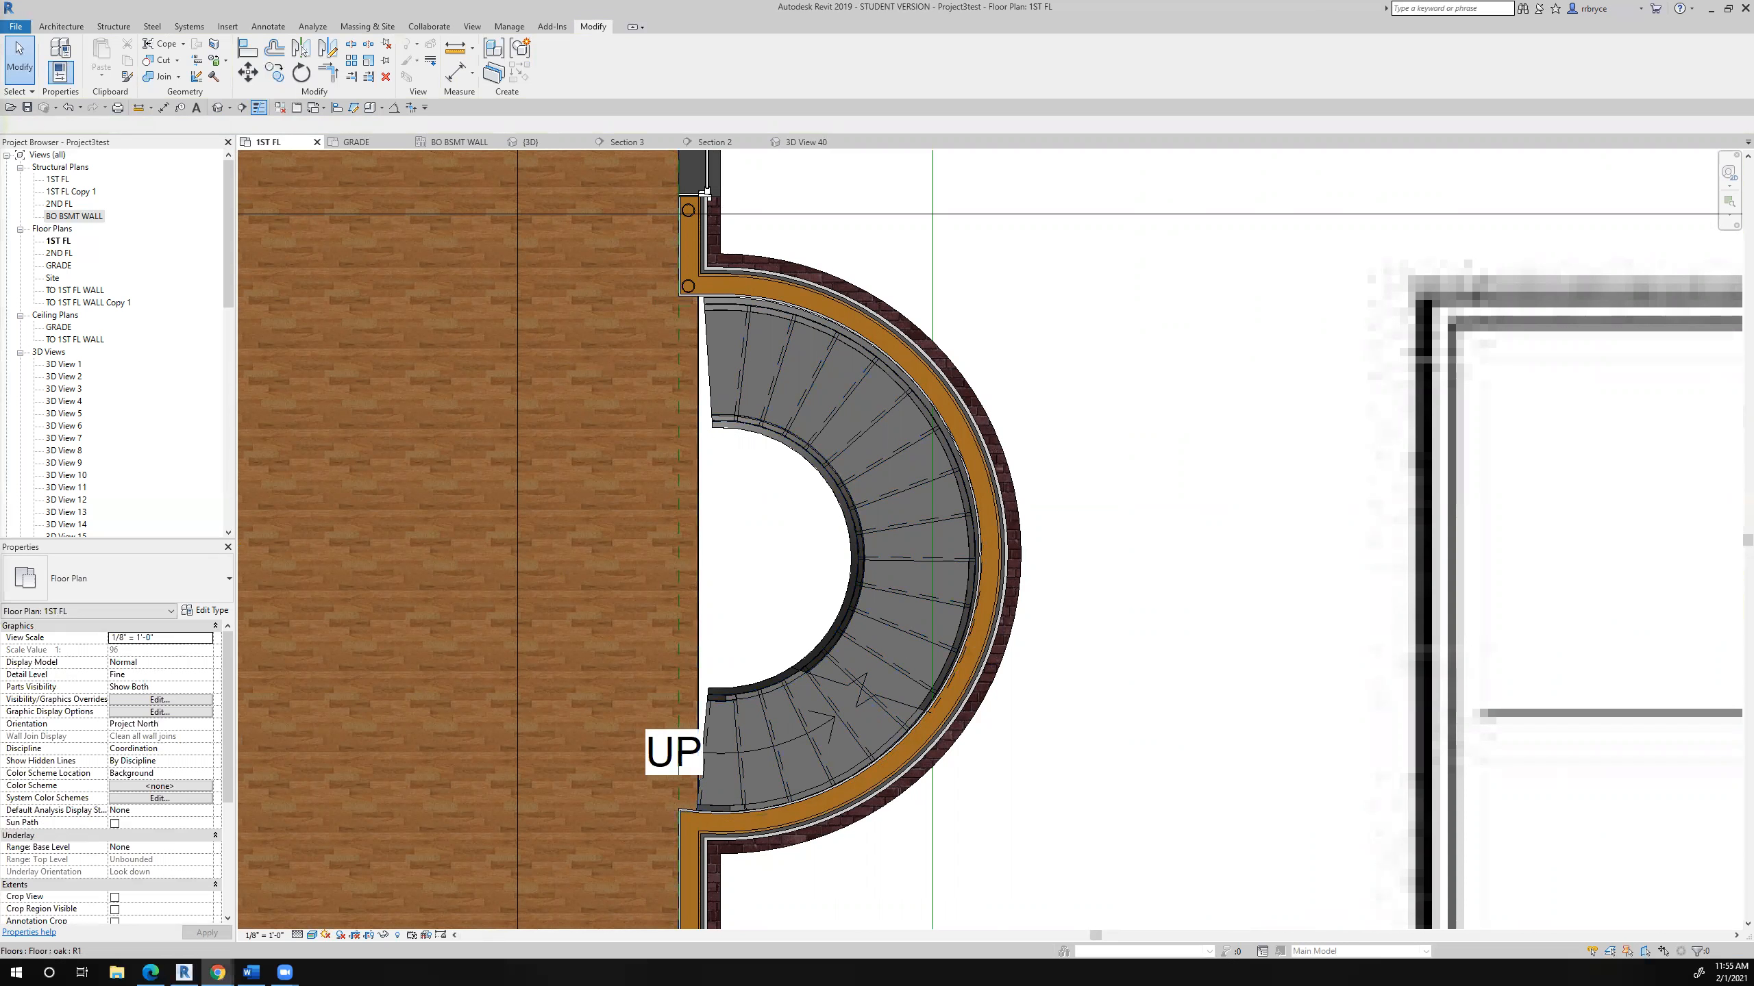